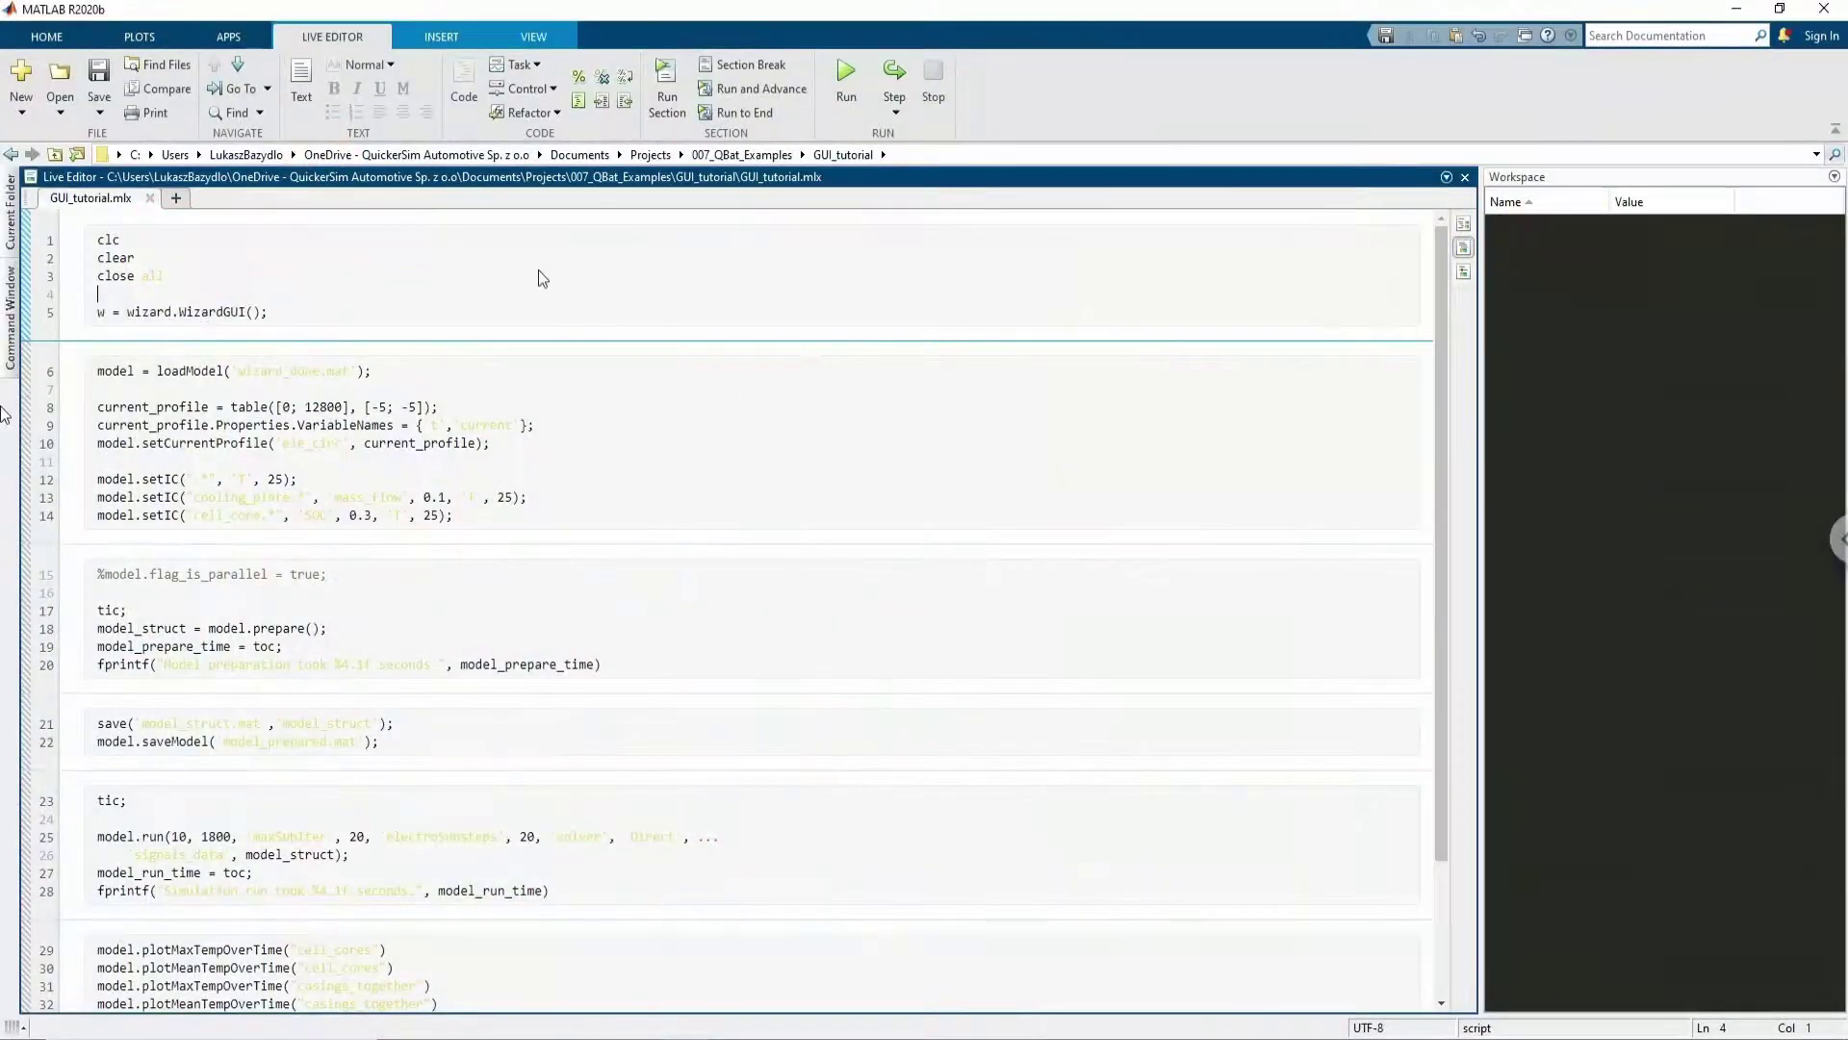
- Run the whole GUI_tutorial.mlx live script to launch the Q-Bat Model Wizard
left_click(191, 239)
key("ctrl+shift+Return")
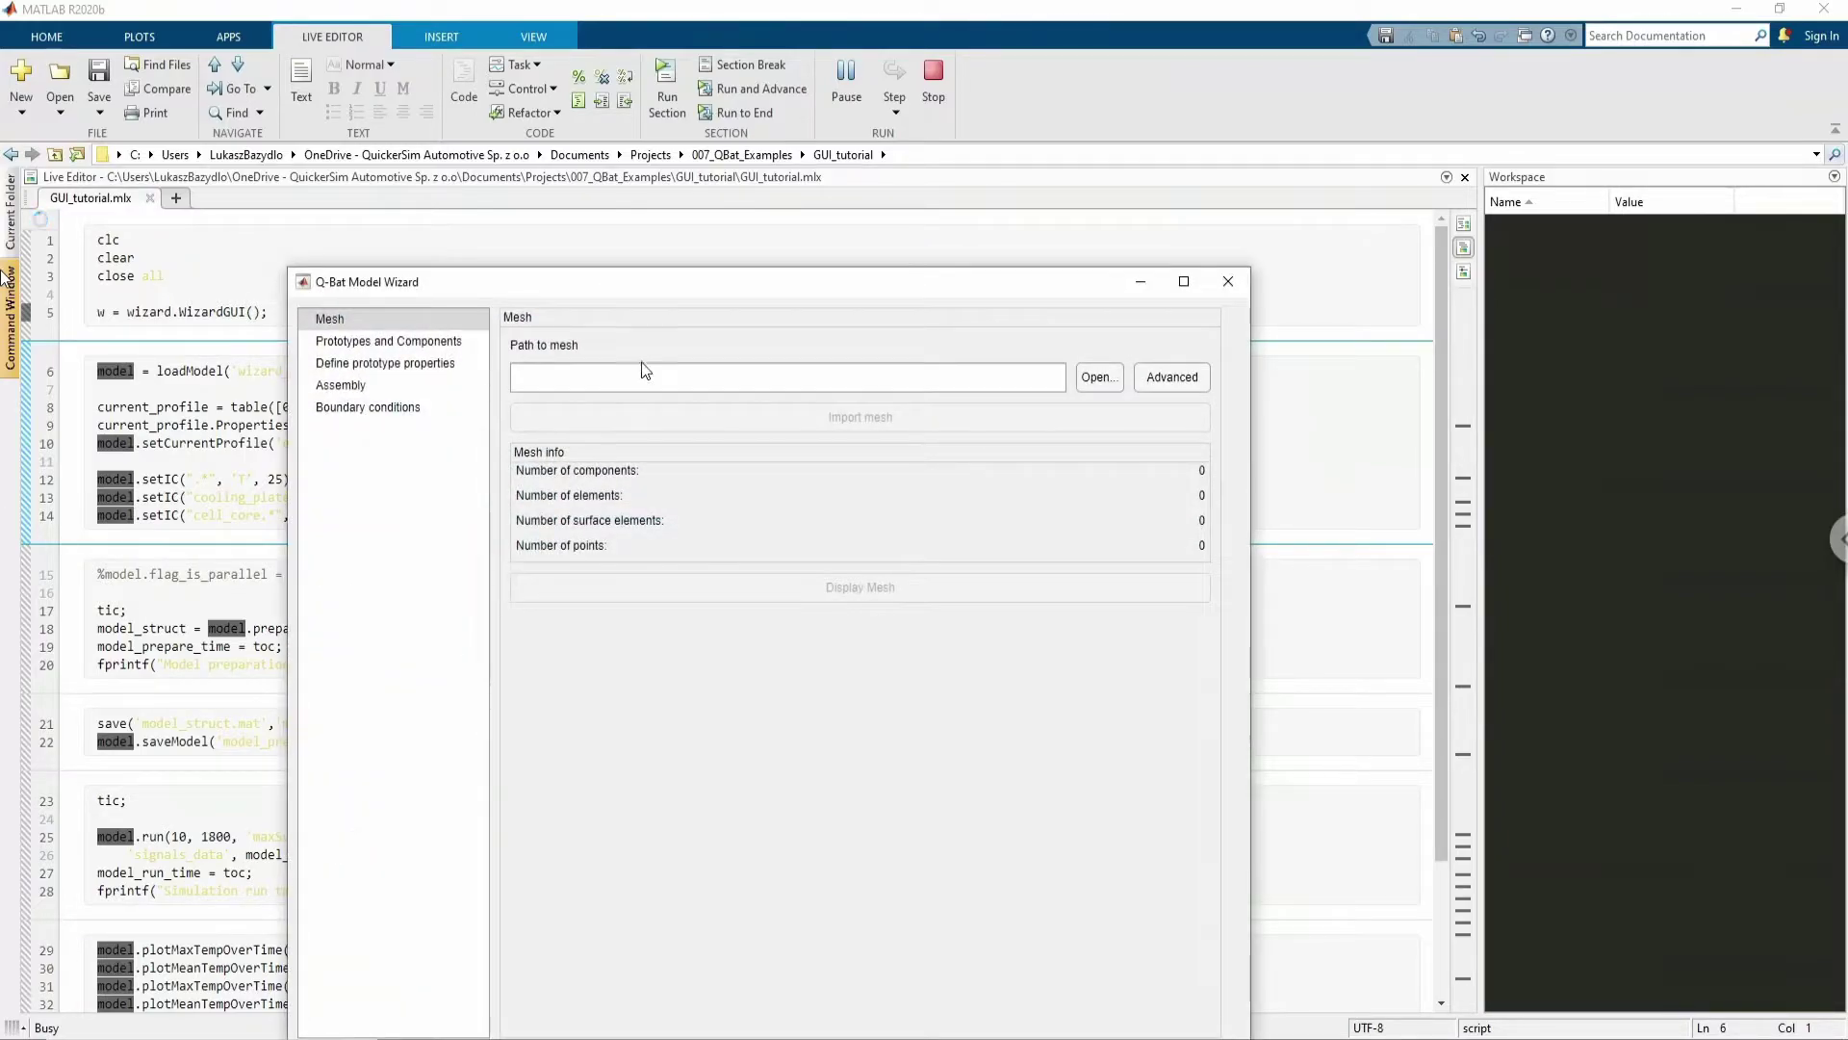
- Maximize the wizard, preview each workflow step and the File menu, then return to Mesh
left_click_drag(636, 279, 673, 219)
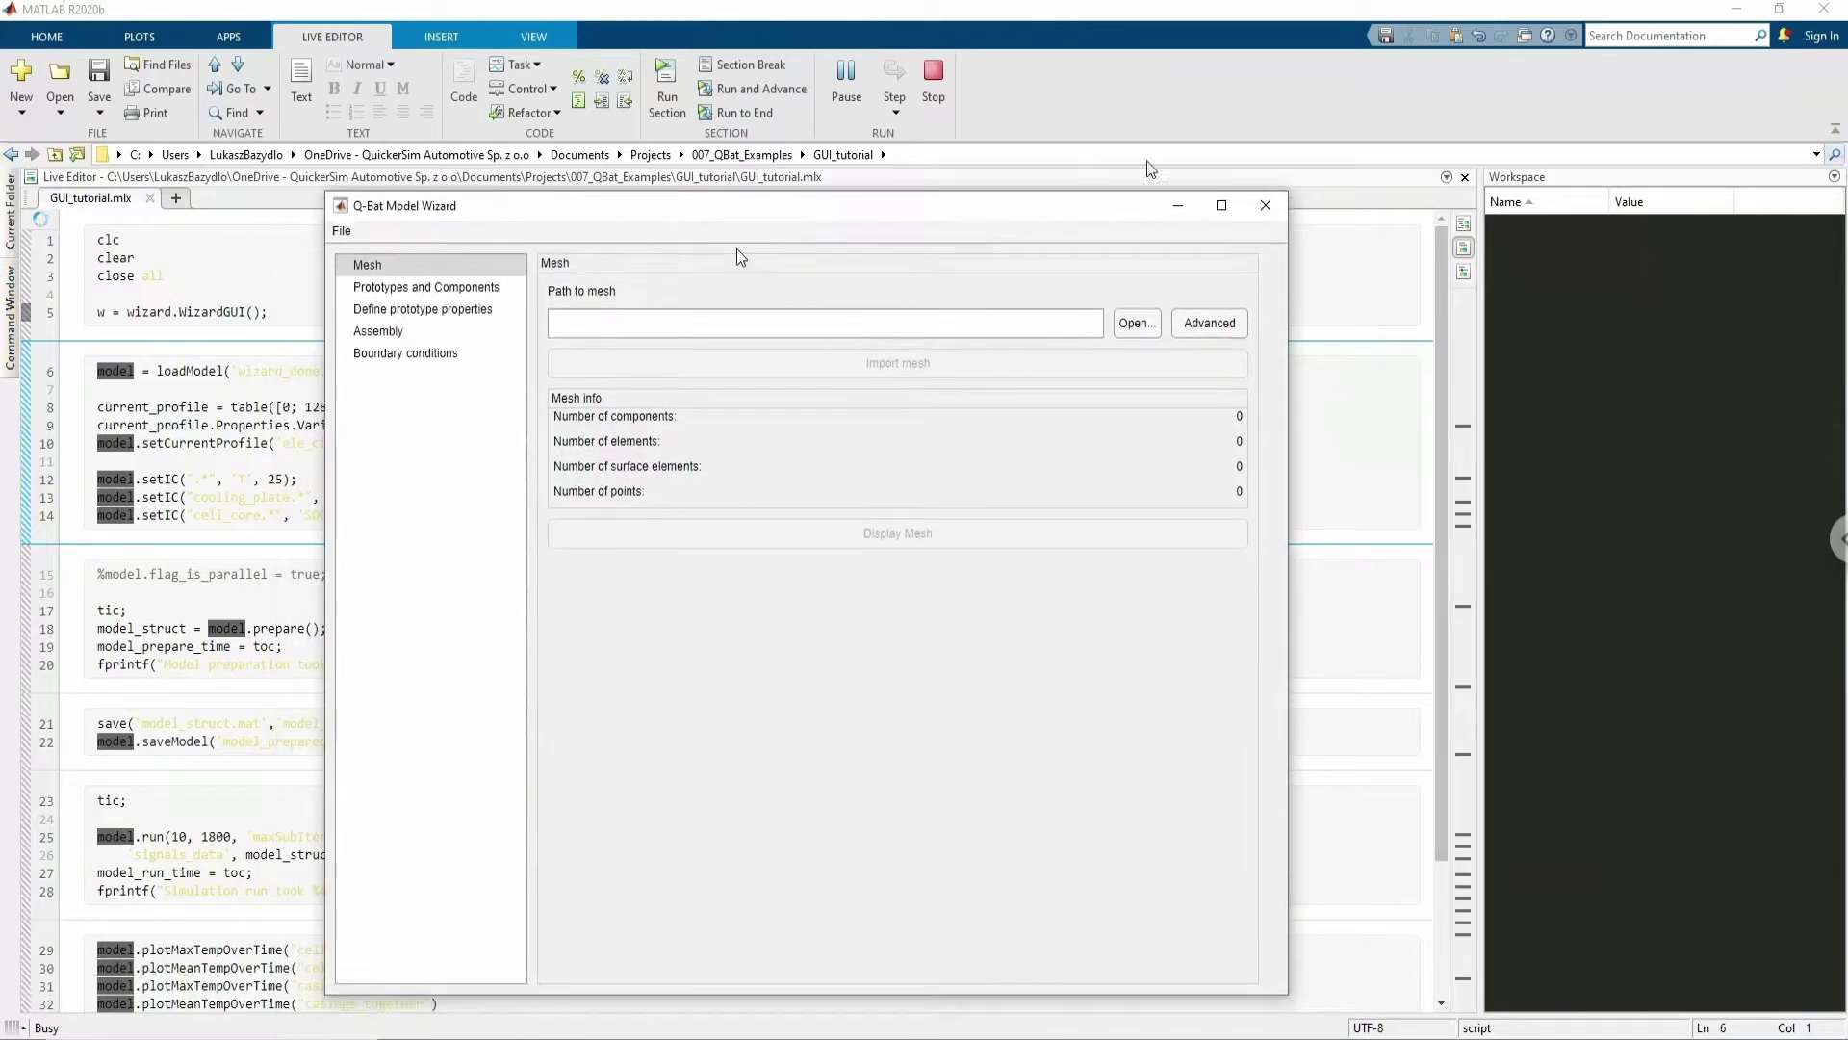
left_click(1222, 203)
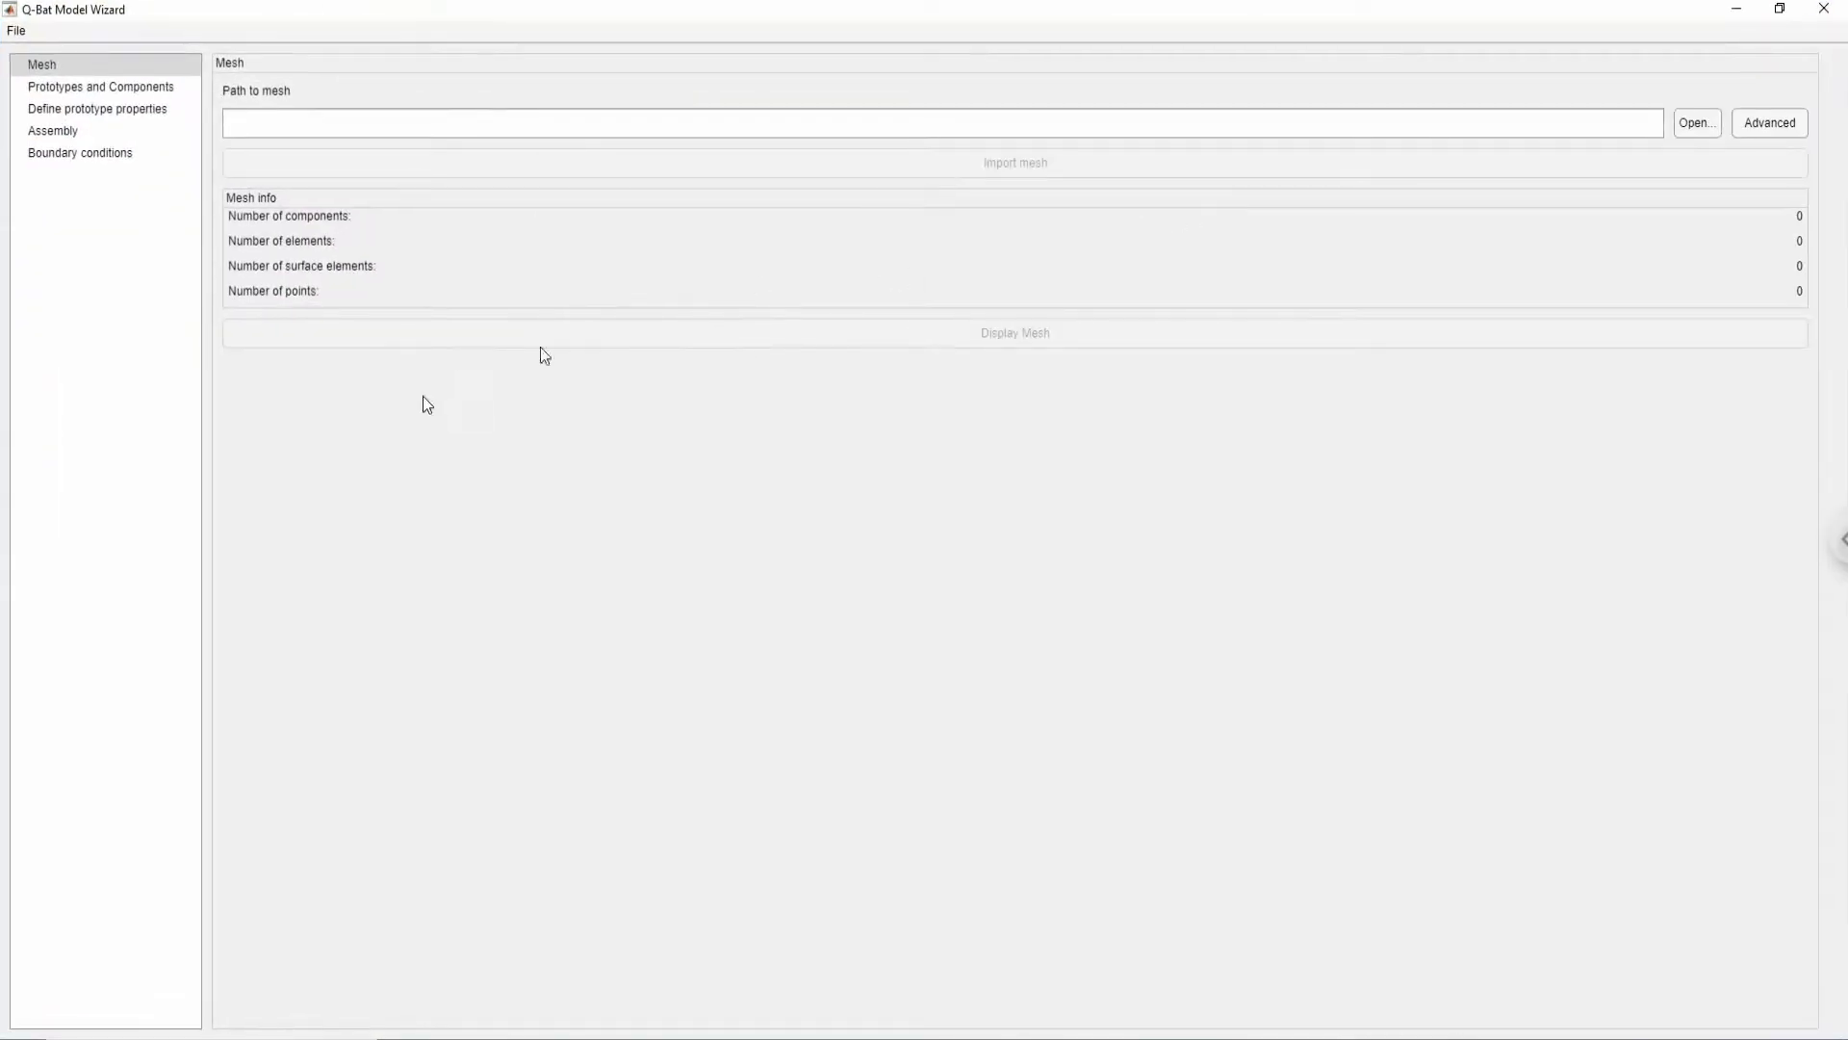
left_click(79, 88)
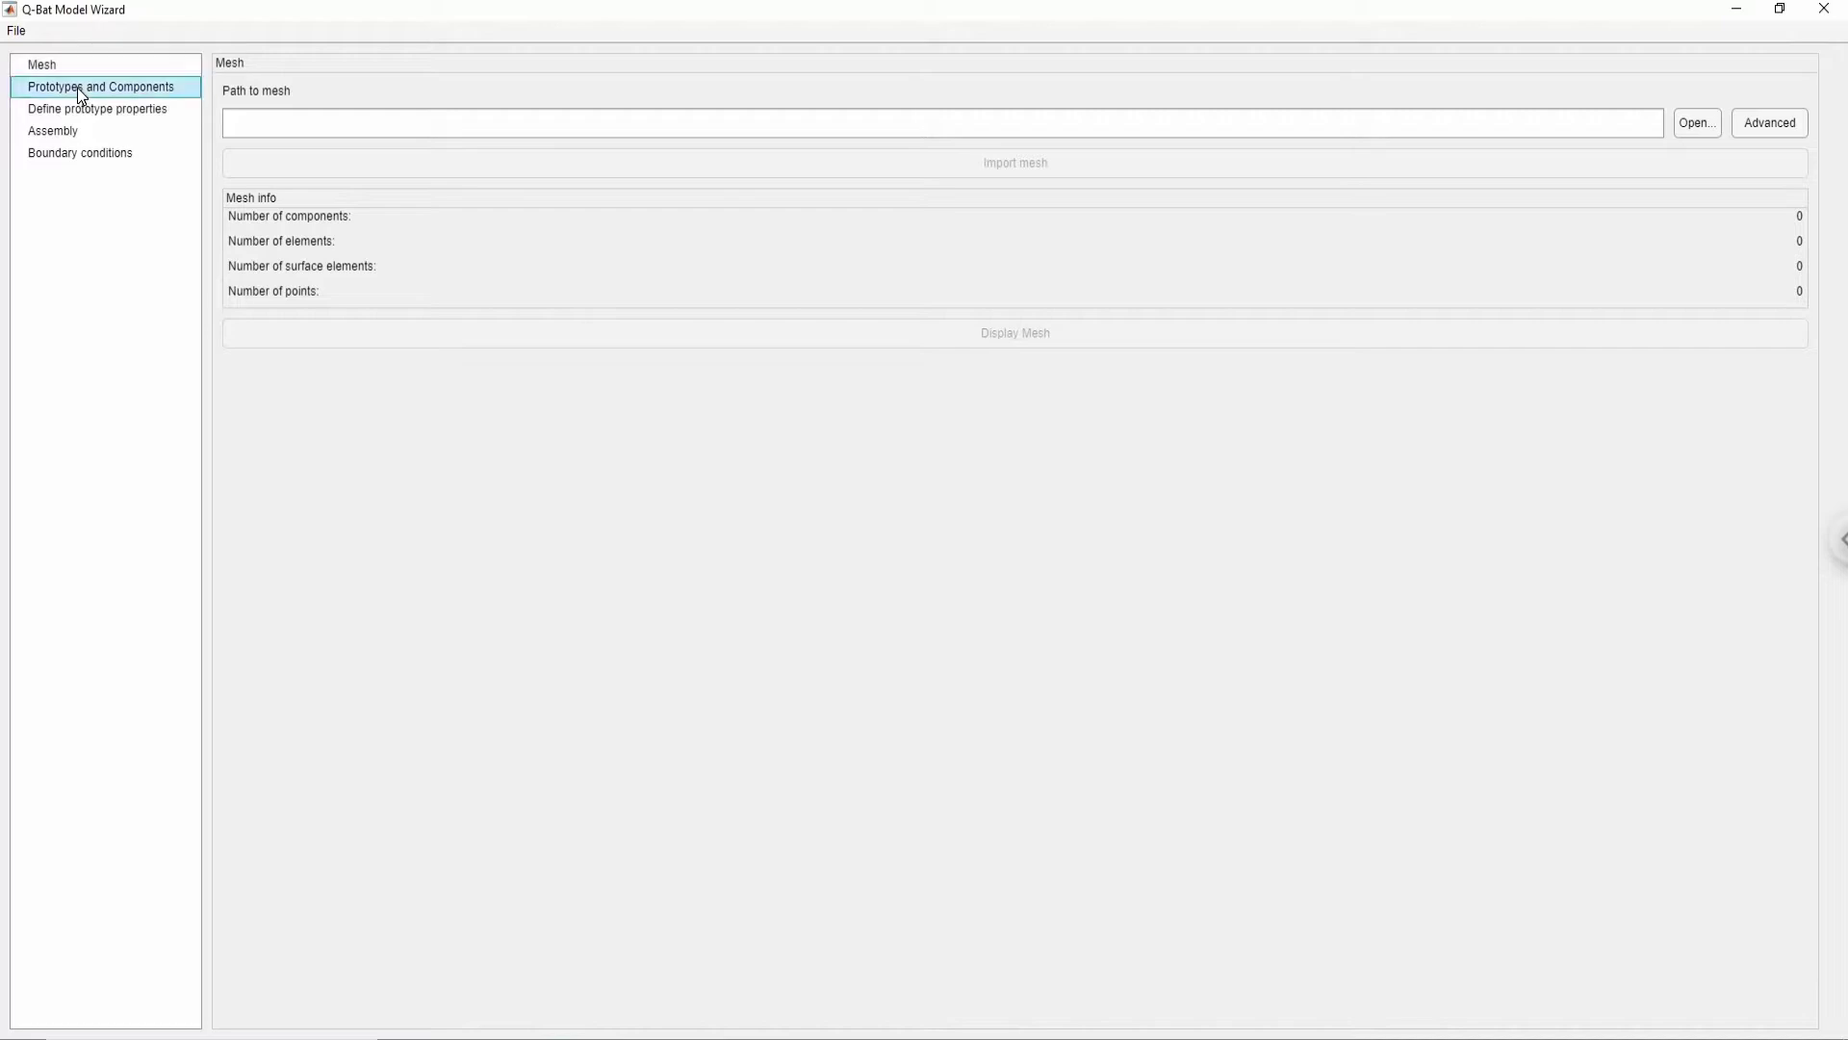
left_click(66, 111)
left_click(54, 130)
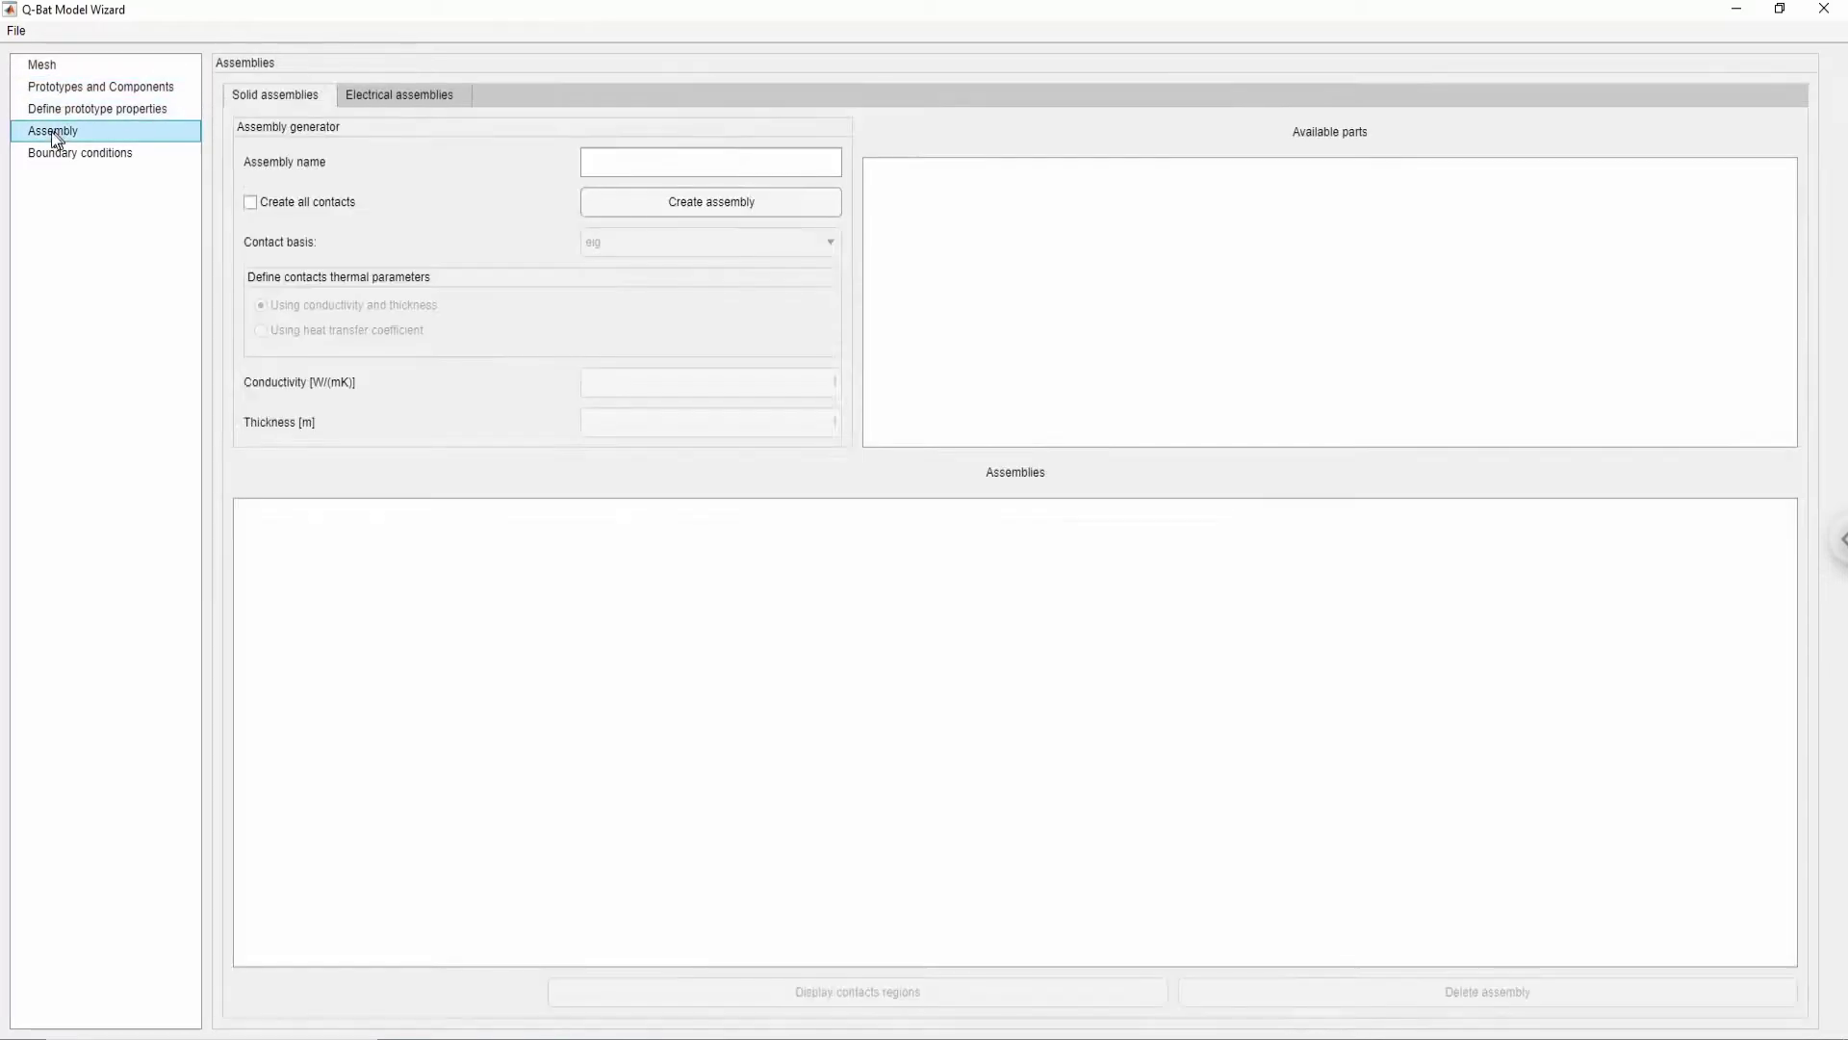
left_click(48, 149)
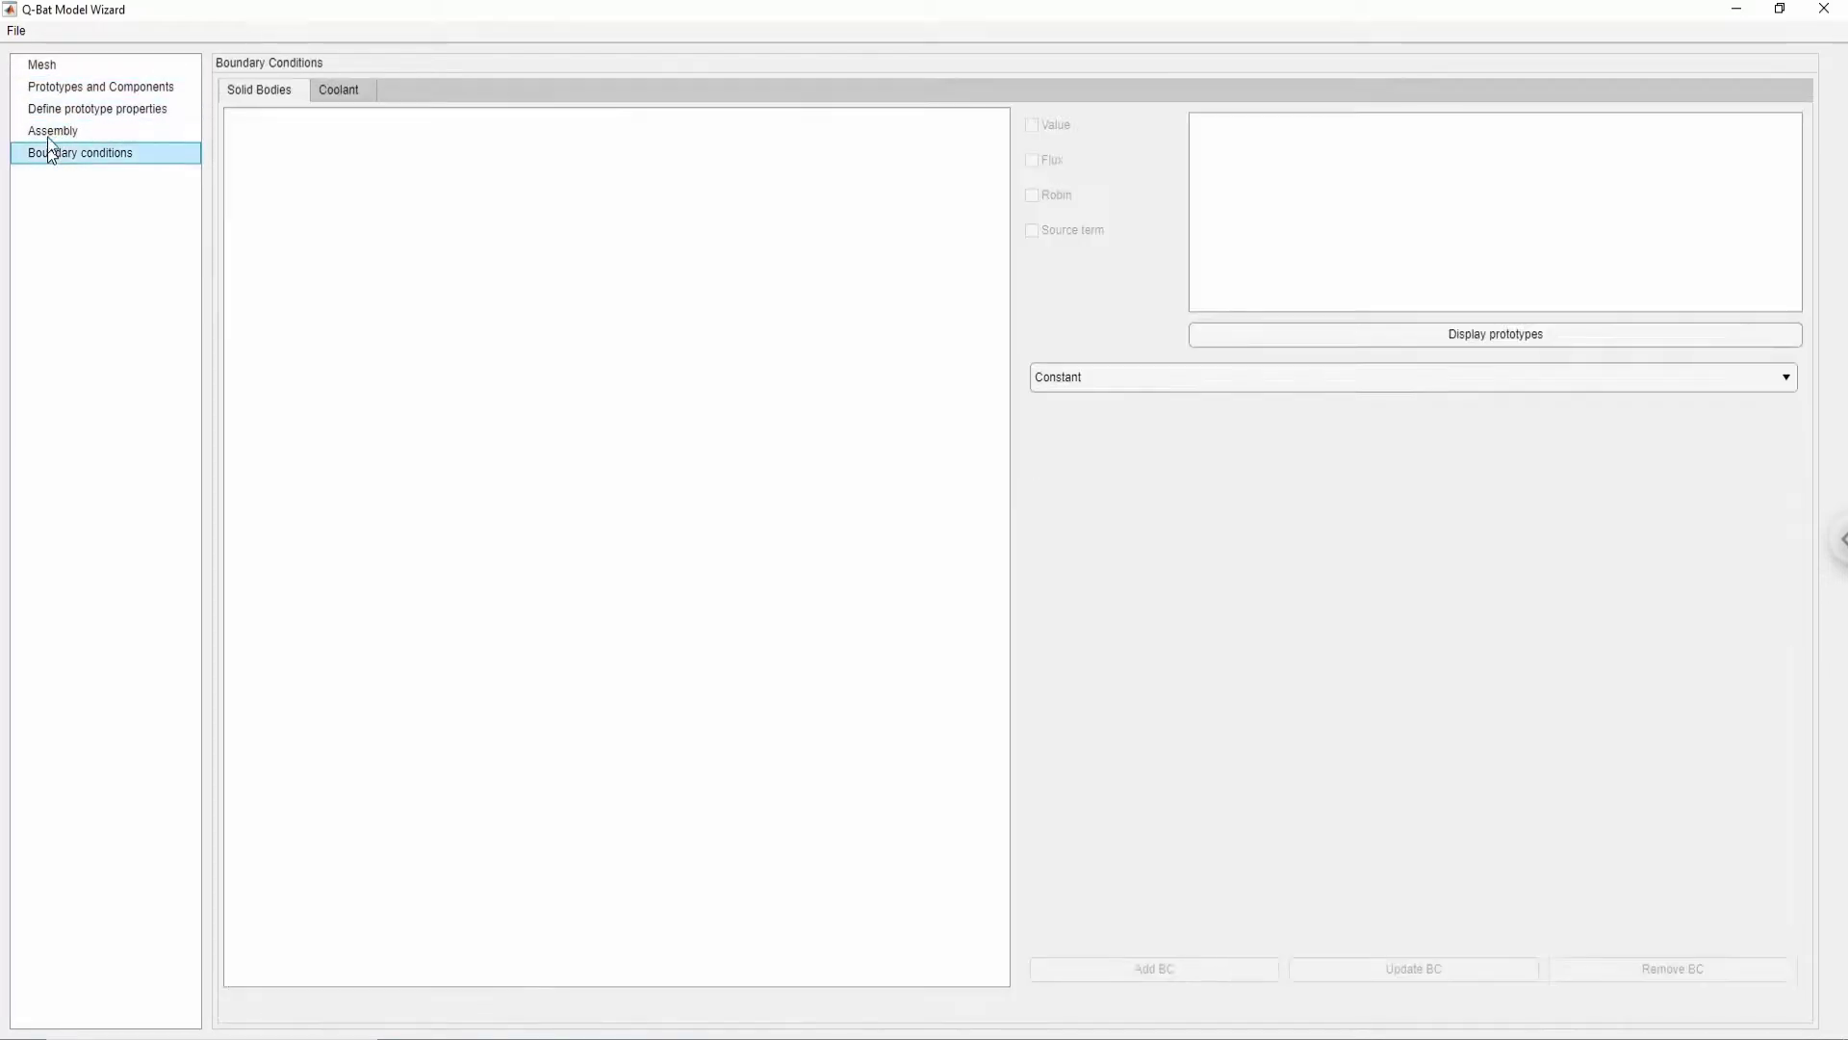
left_click(42, 67)
left_click(17, 33)
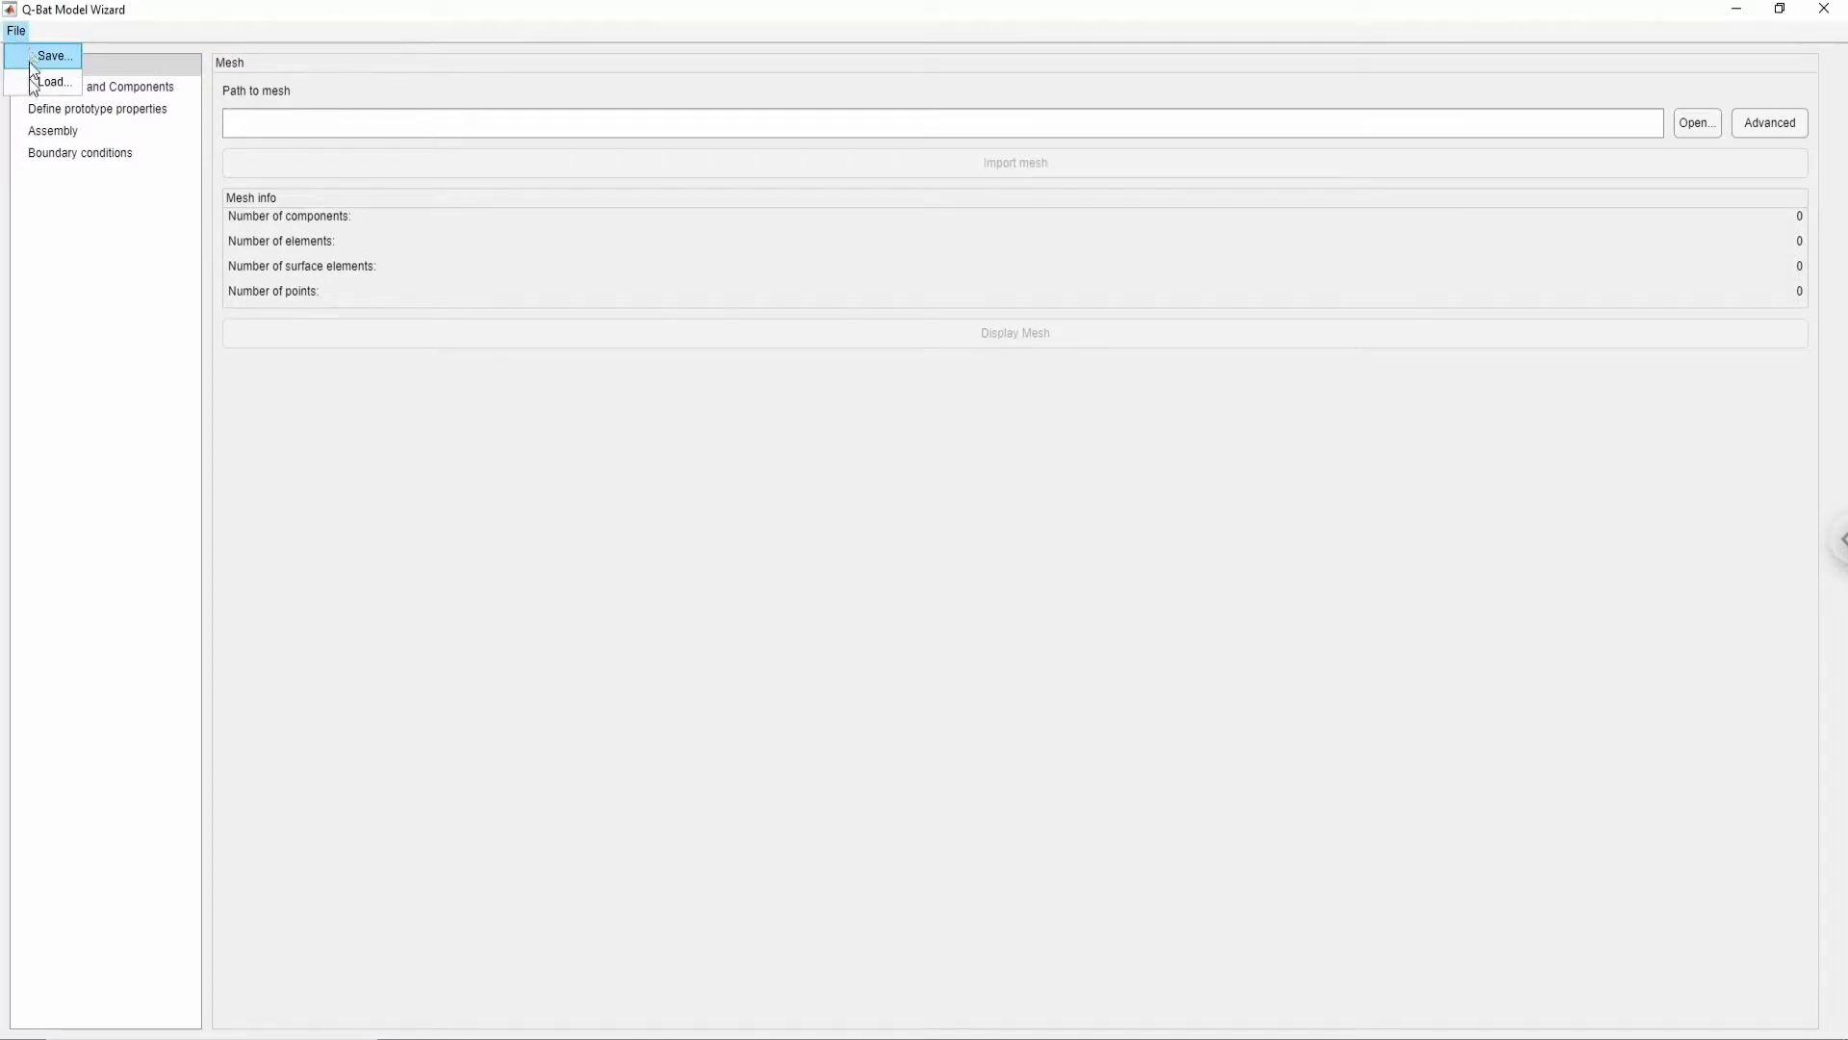
left_click(16, 31)
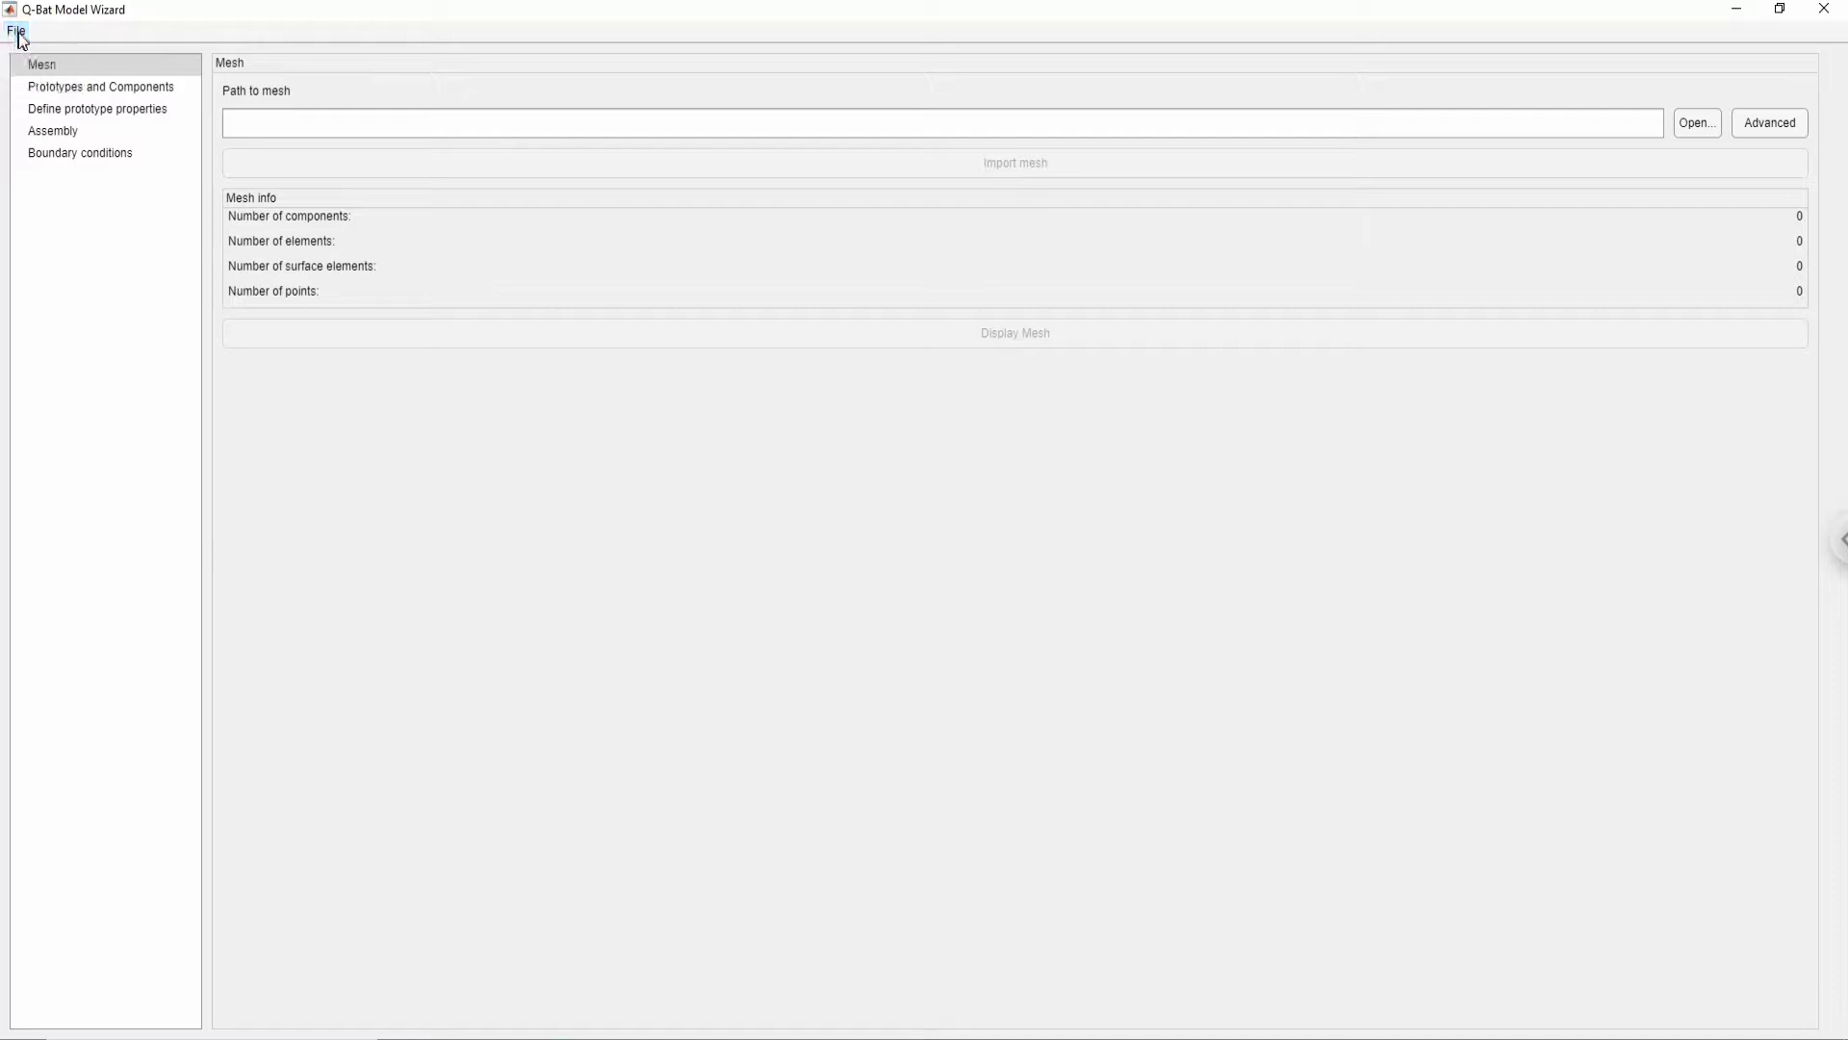
- Choose mesh\mesh_GUI_tutorial.cgns as the mesh file
left_click(1694, 125)
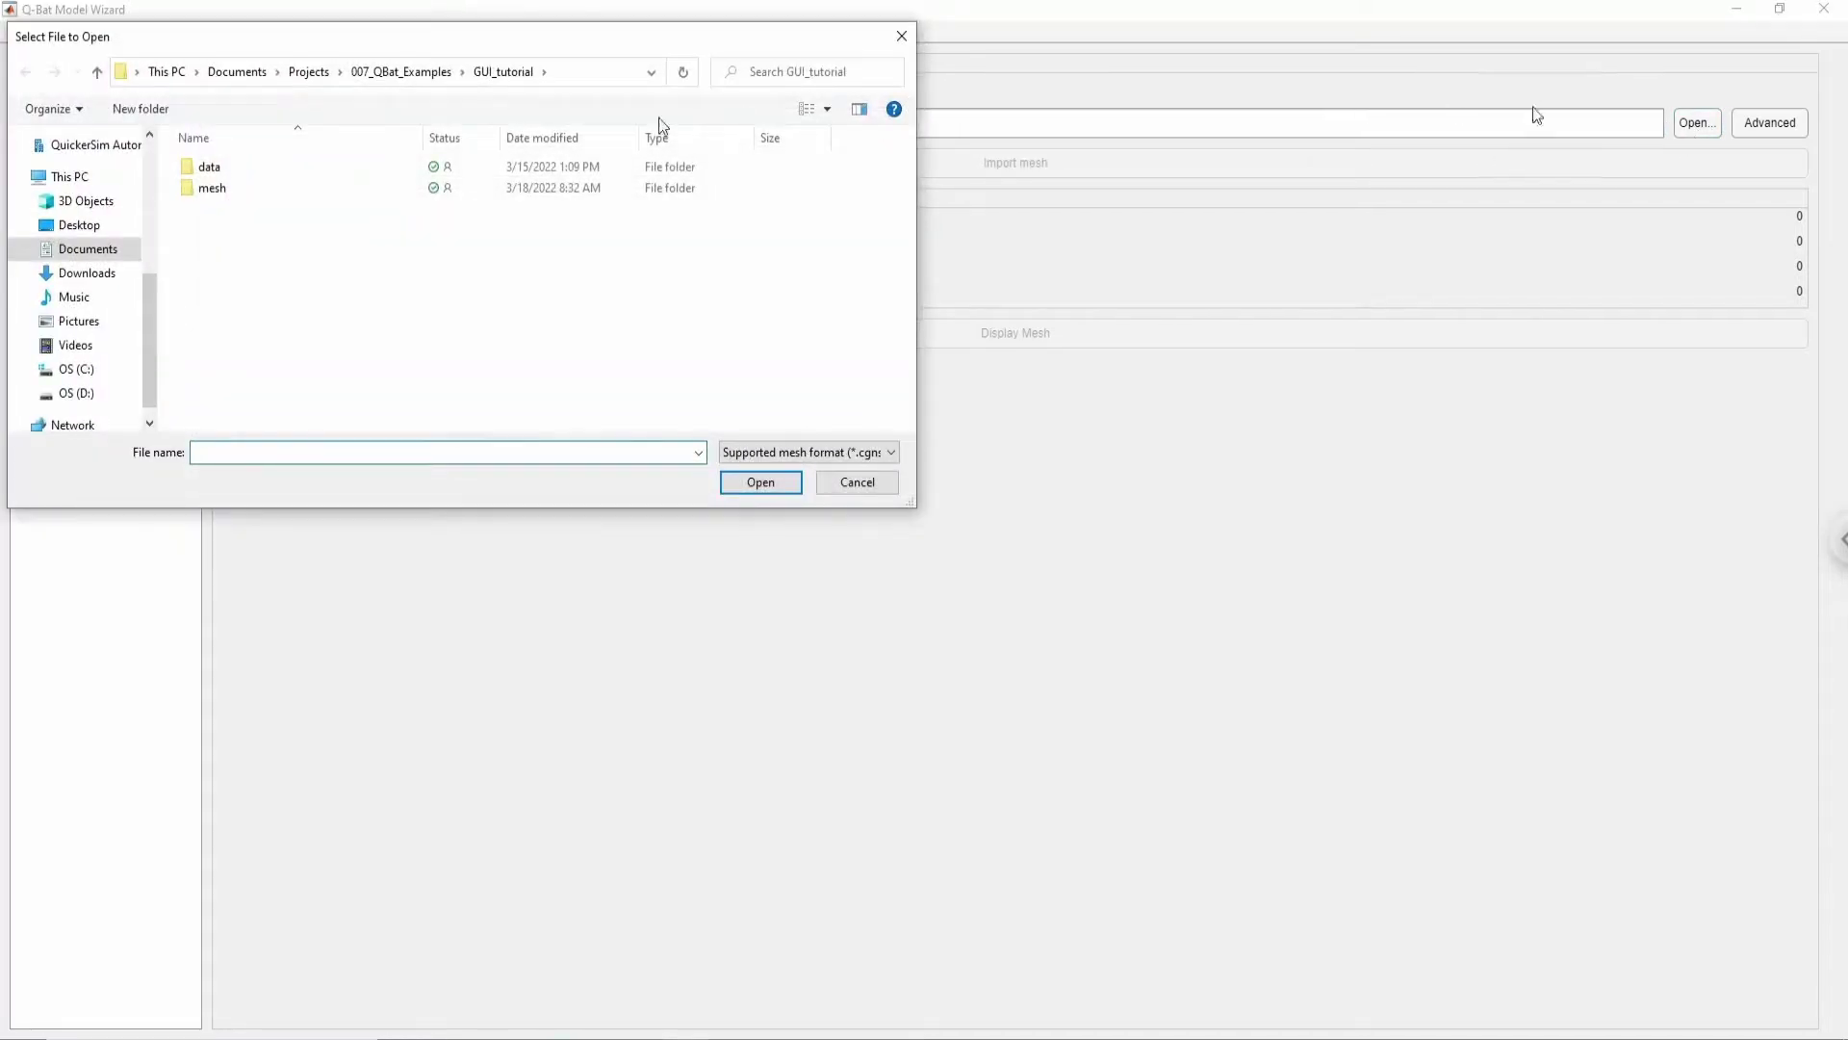
left_click(222, 188)
double_click(221, 188)
double_click(222, 170)
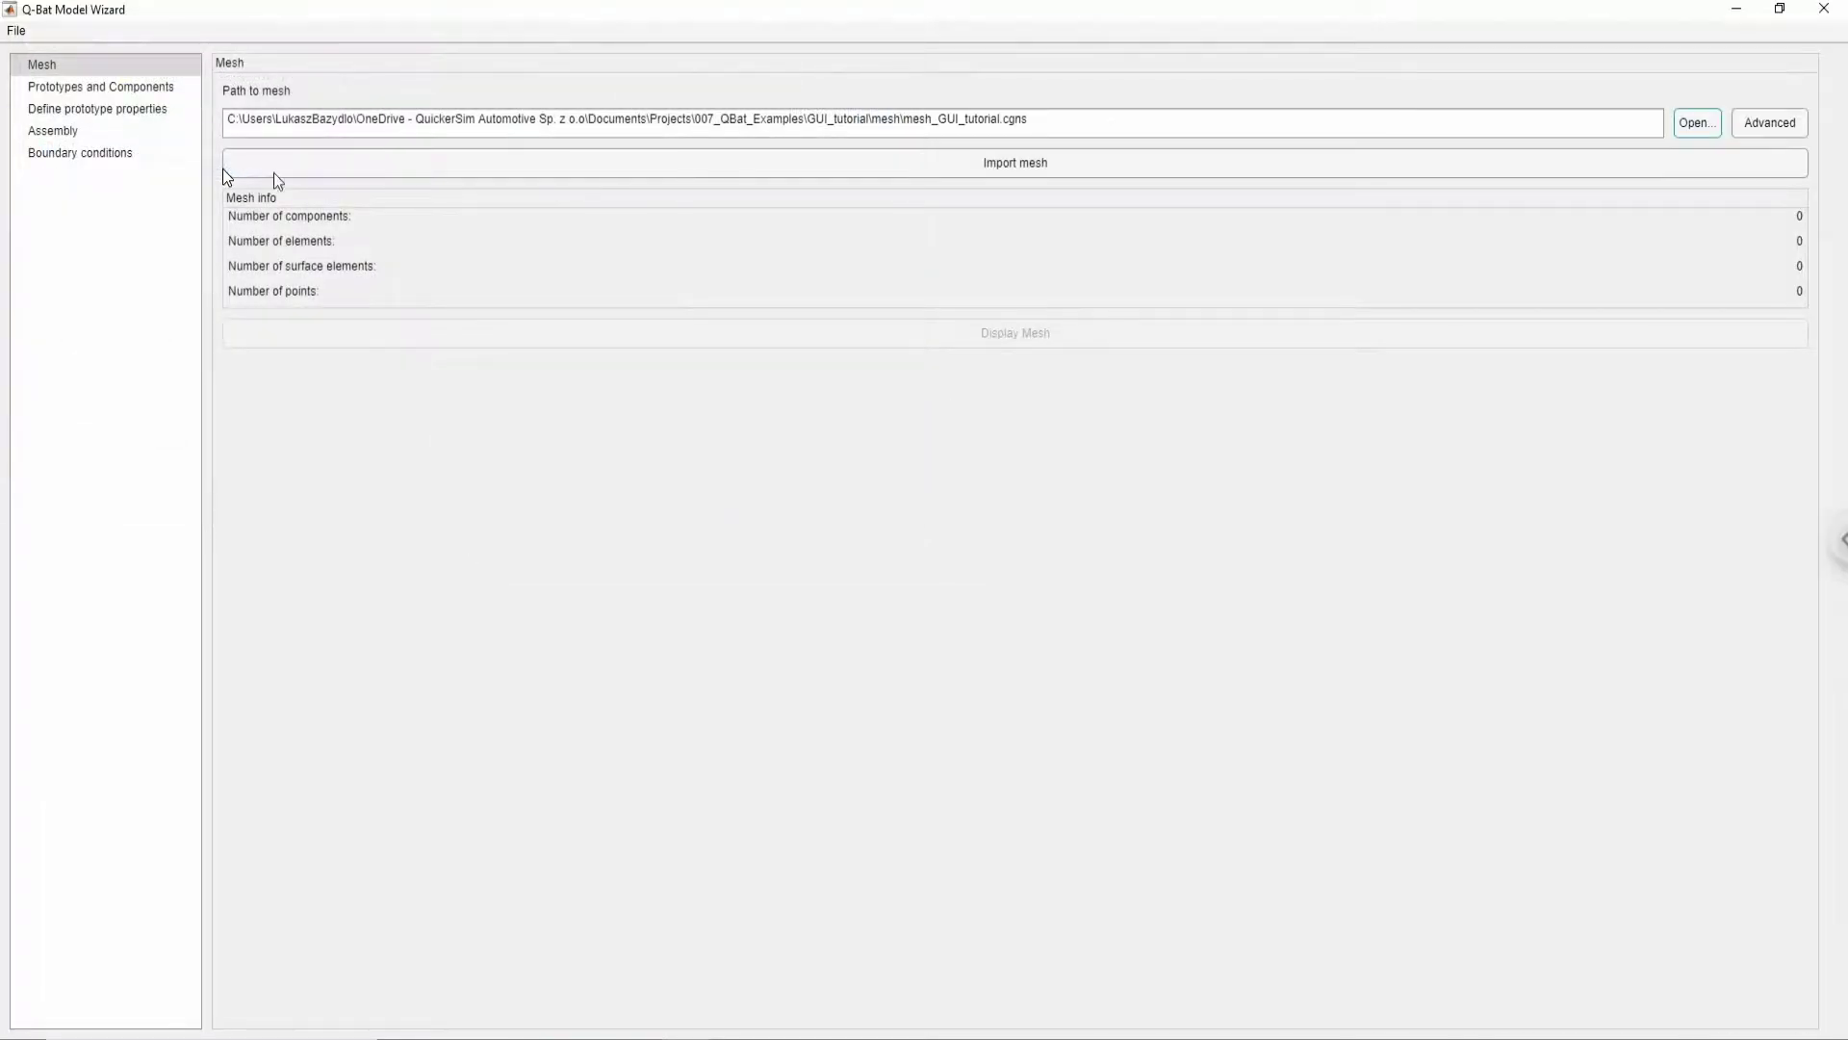
- Set the advanced splitter angle to 60 and import the mesh
left_click(1792, 132)
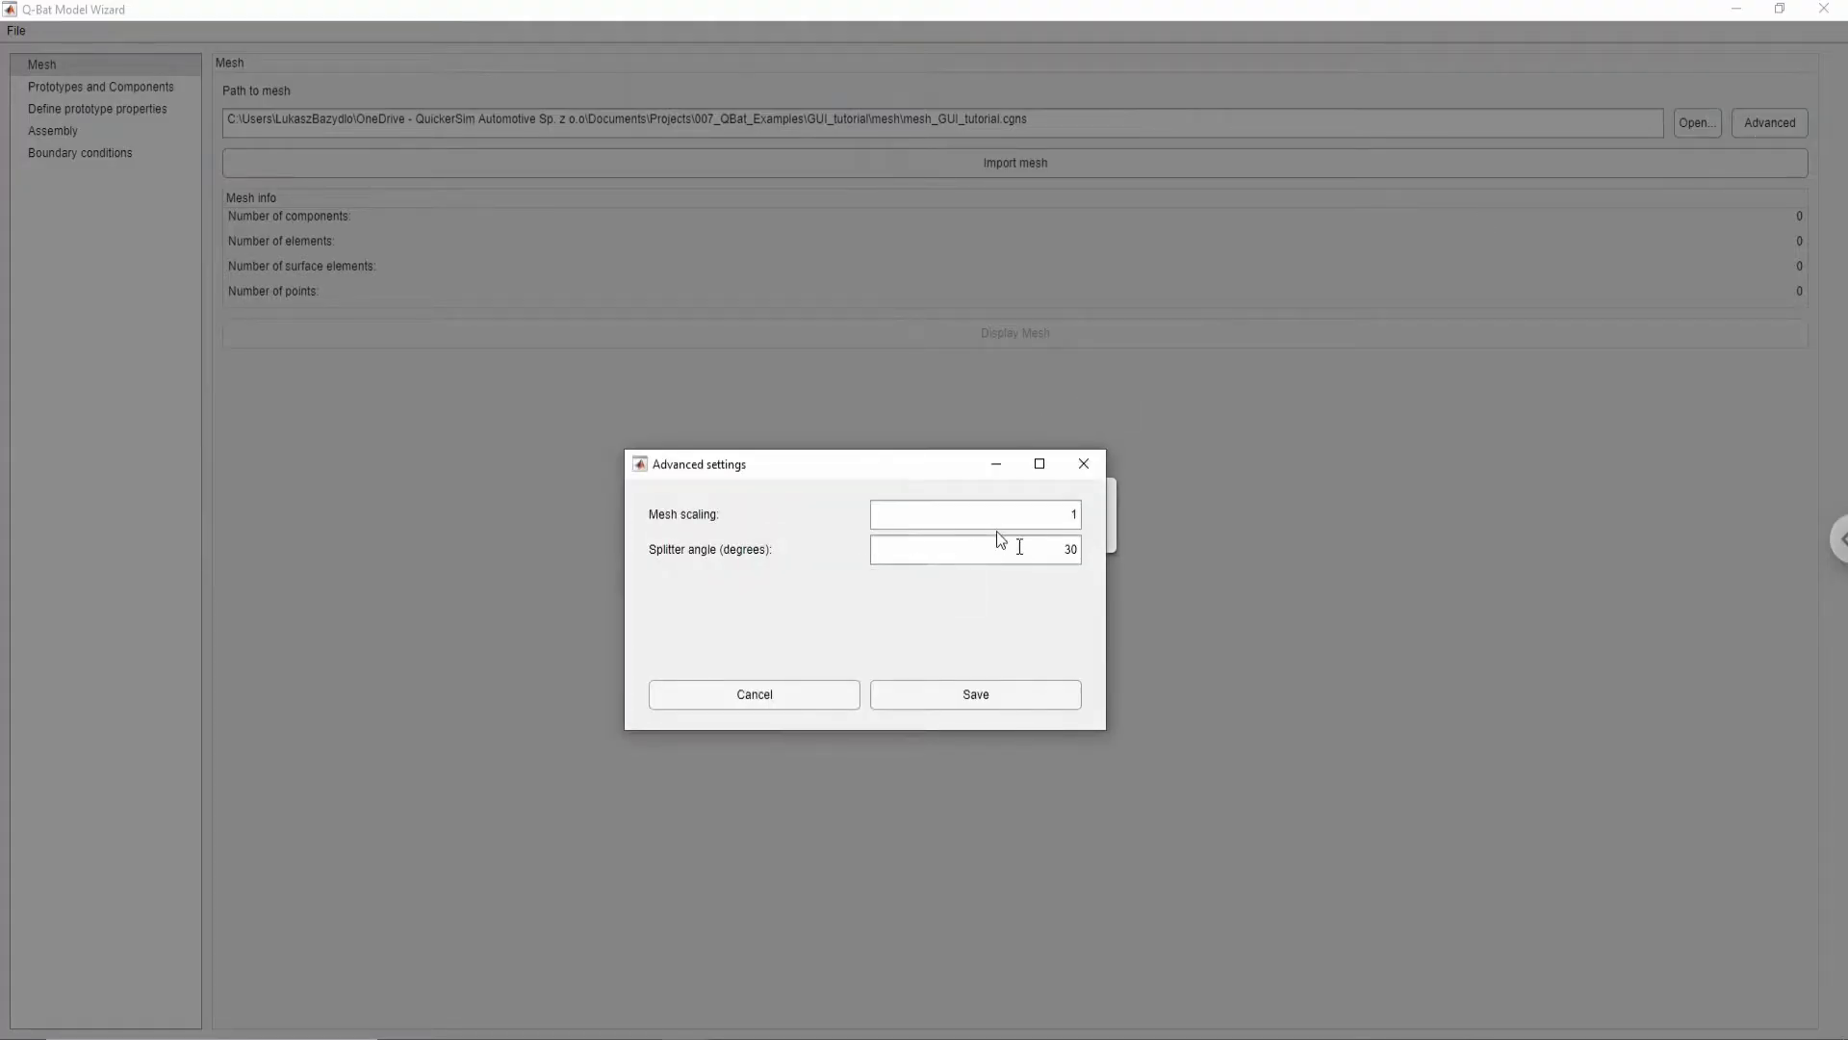
left_click_drag(1019, 547, 1094, 551)
type("60")
left_click(889, 702)
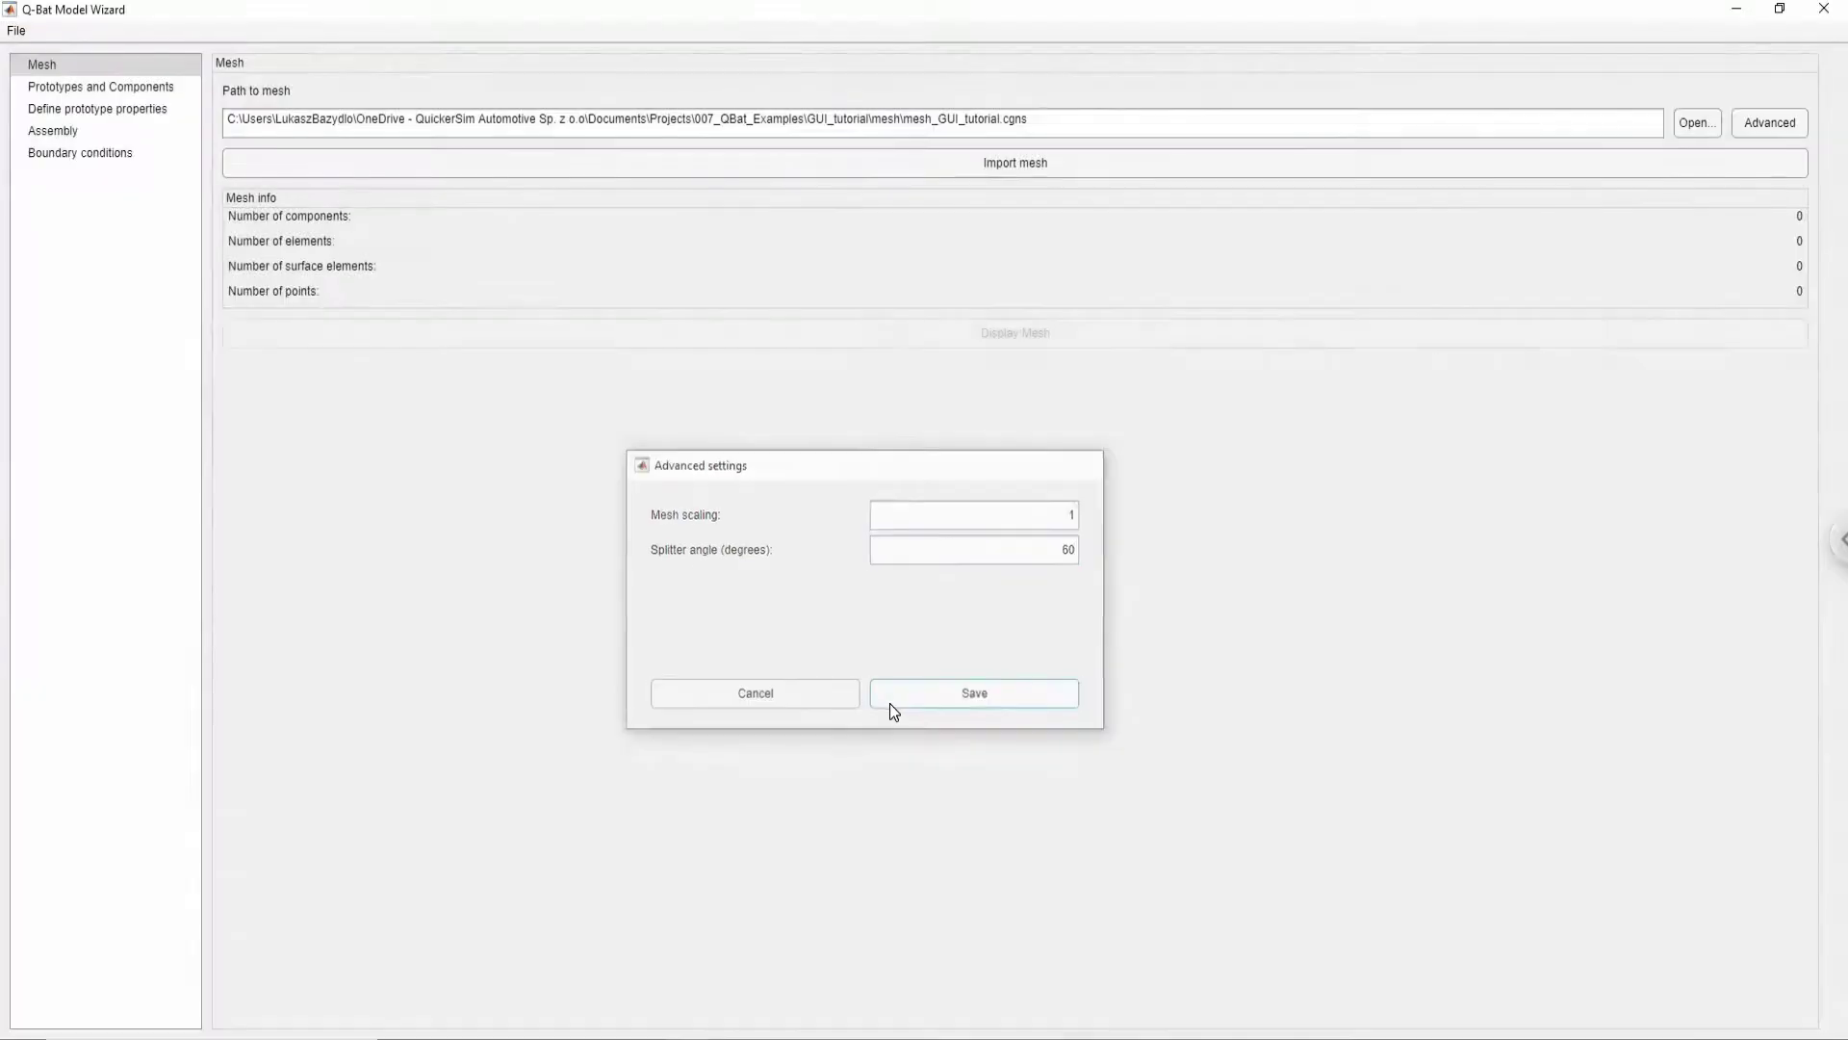
left_click(987, 174)
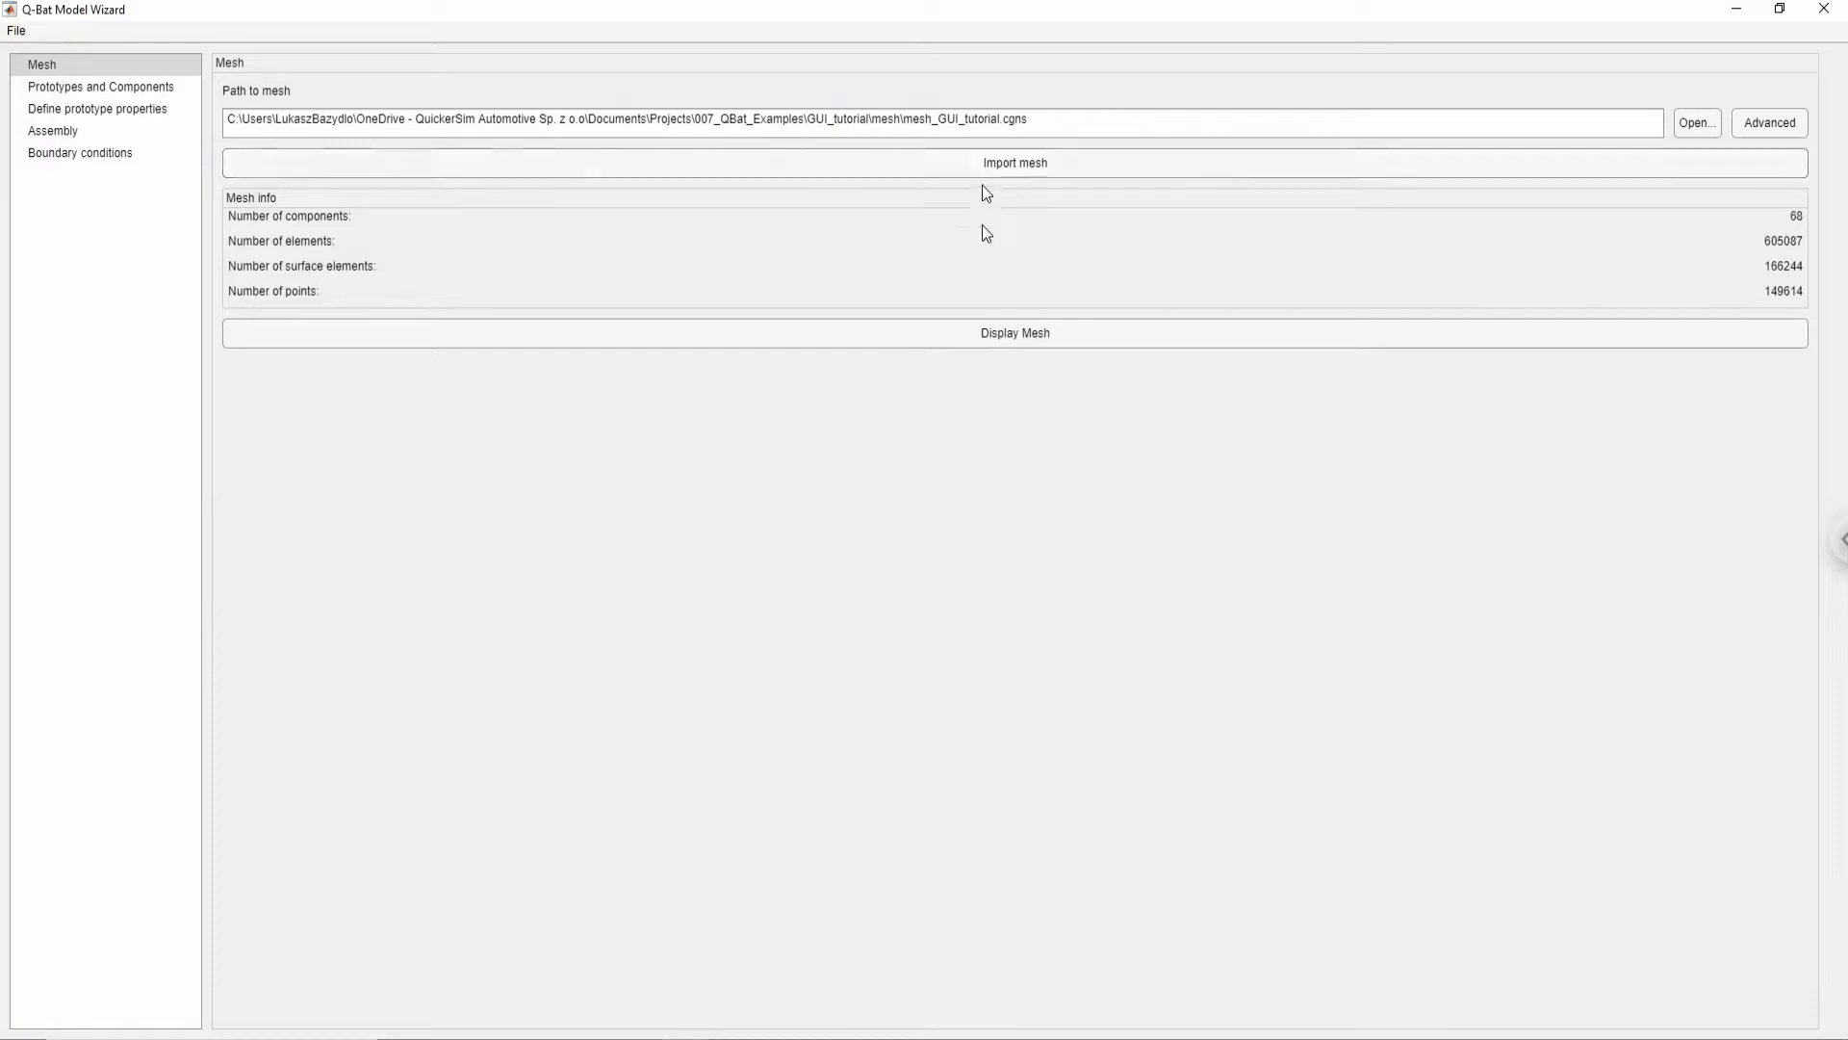
left_click(988, 331)
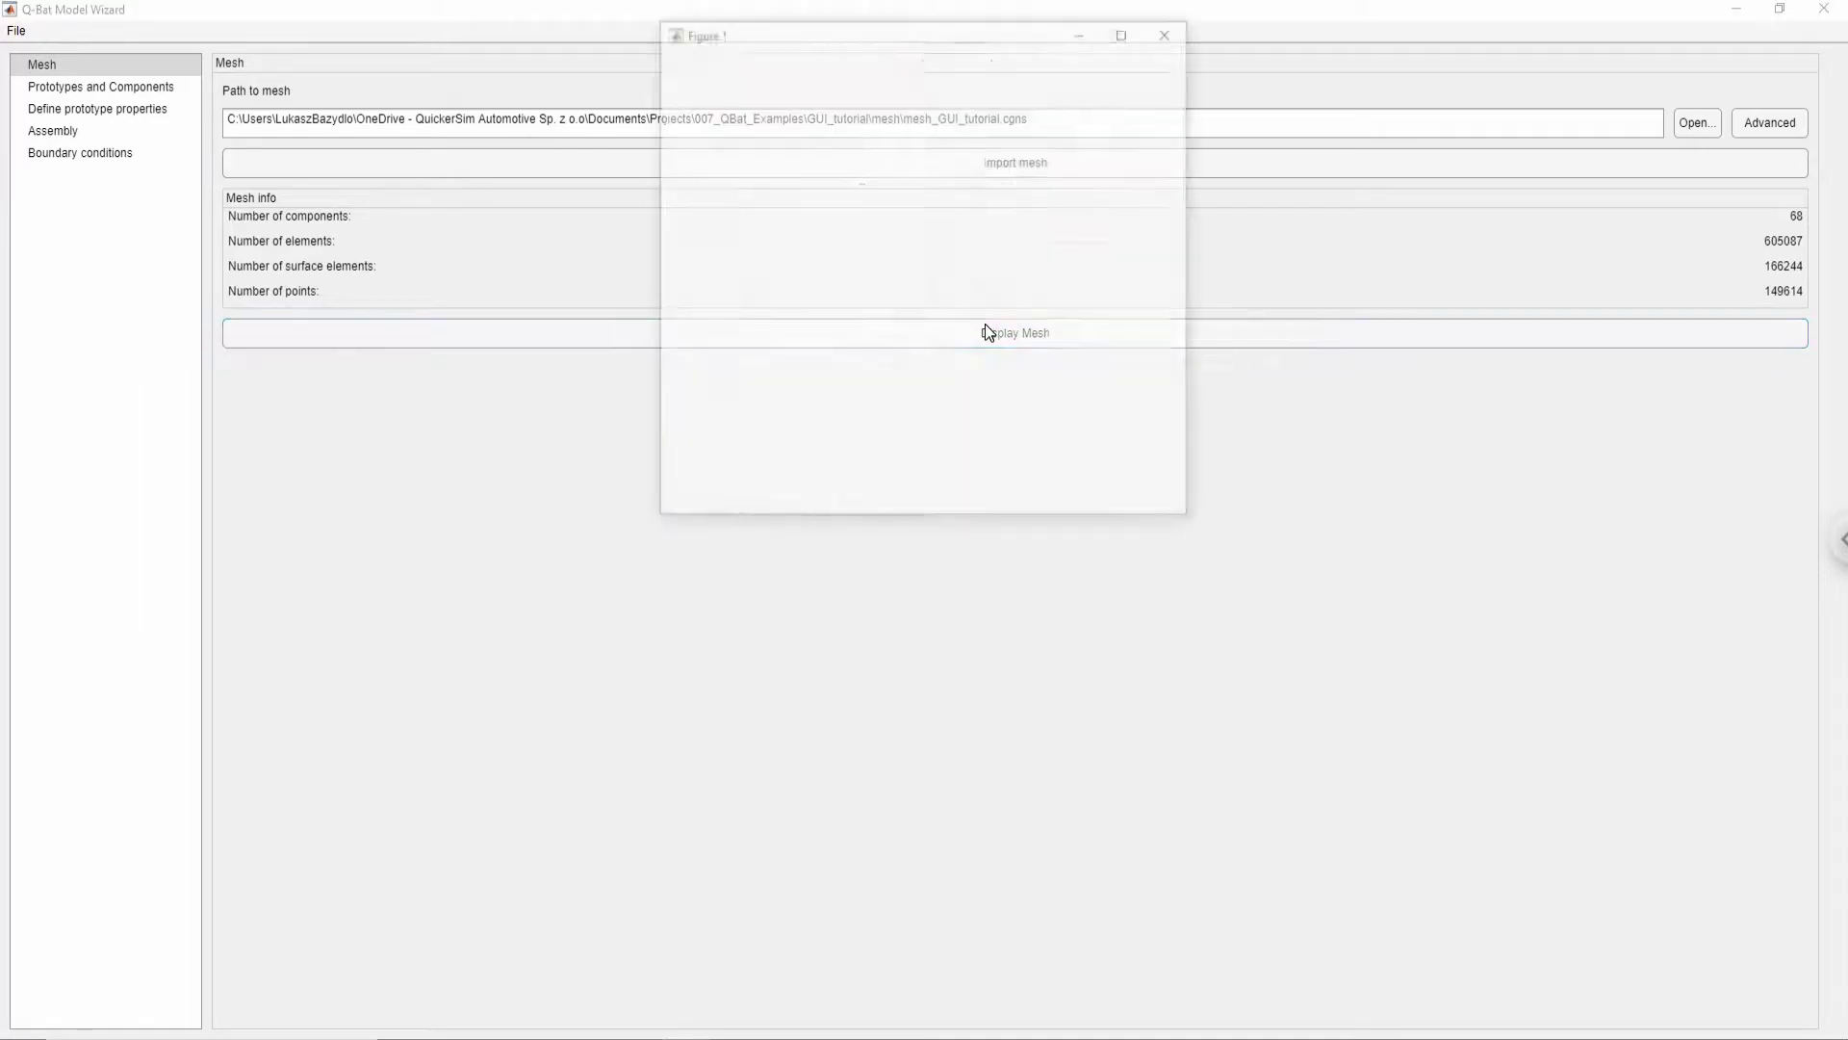
left_click(1128, 32)
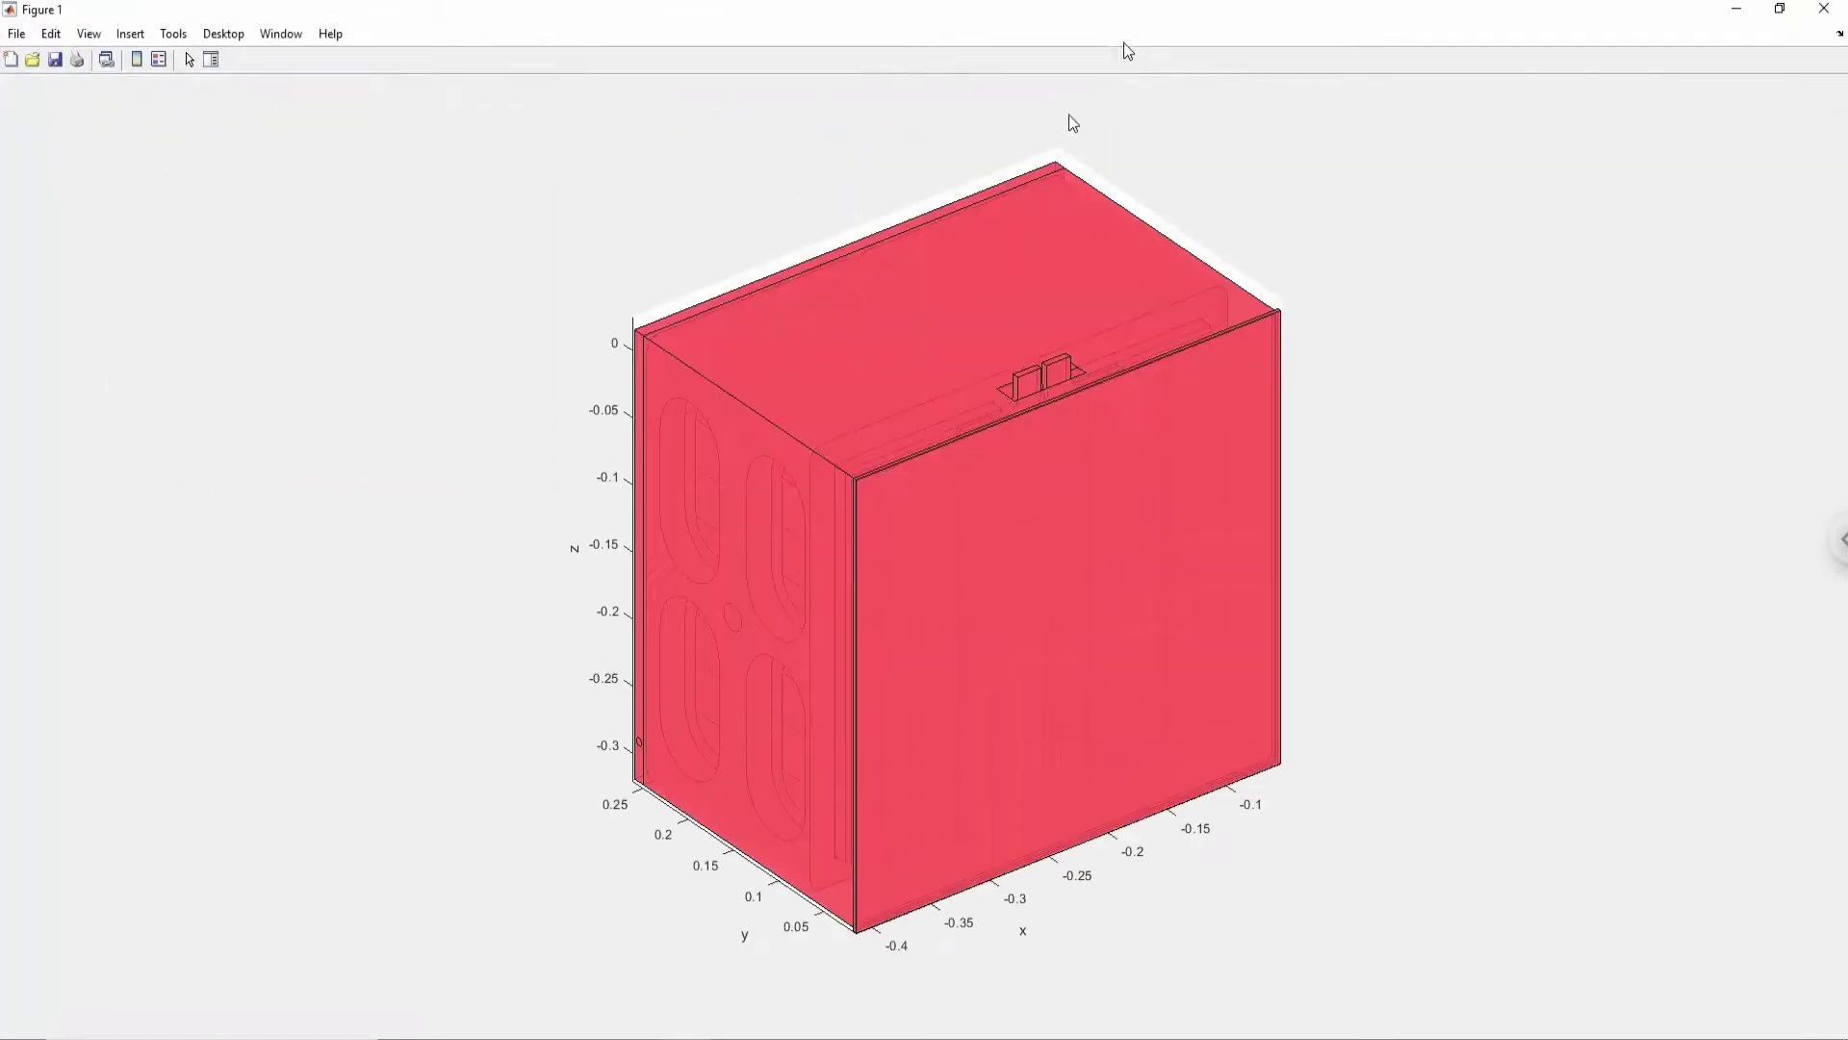
right_click(911, 598)
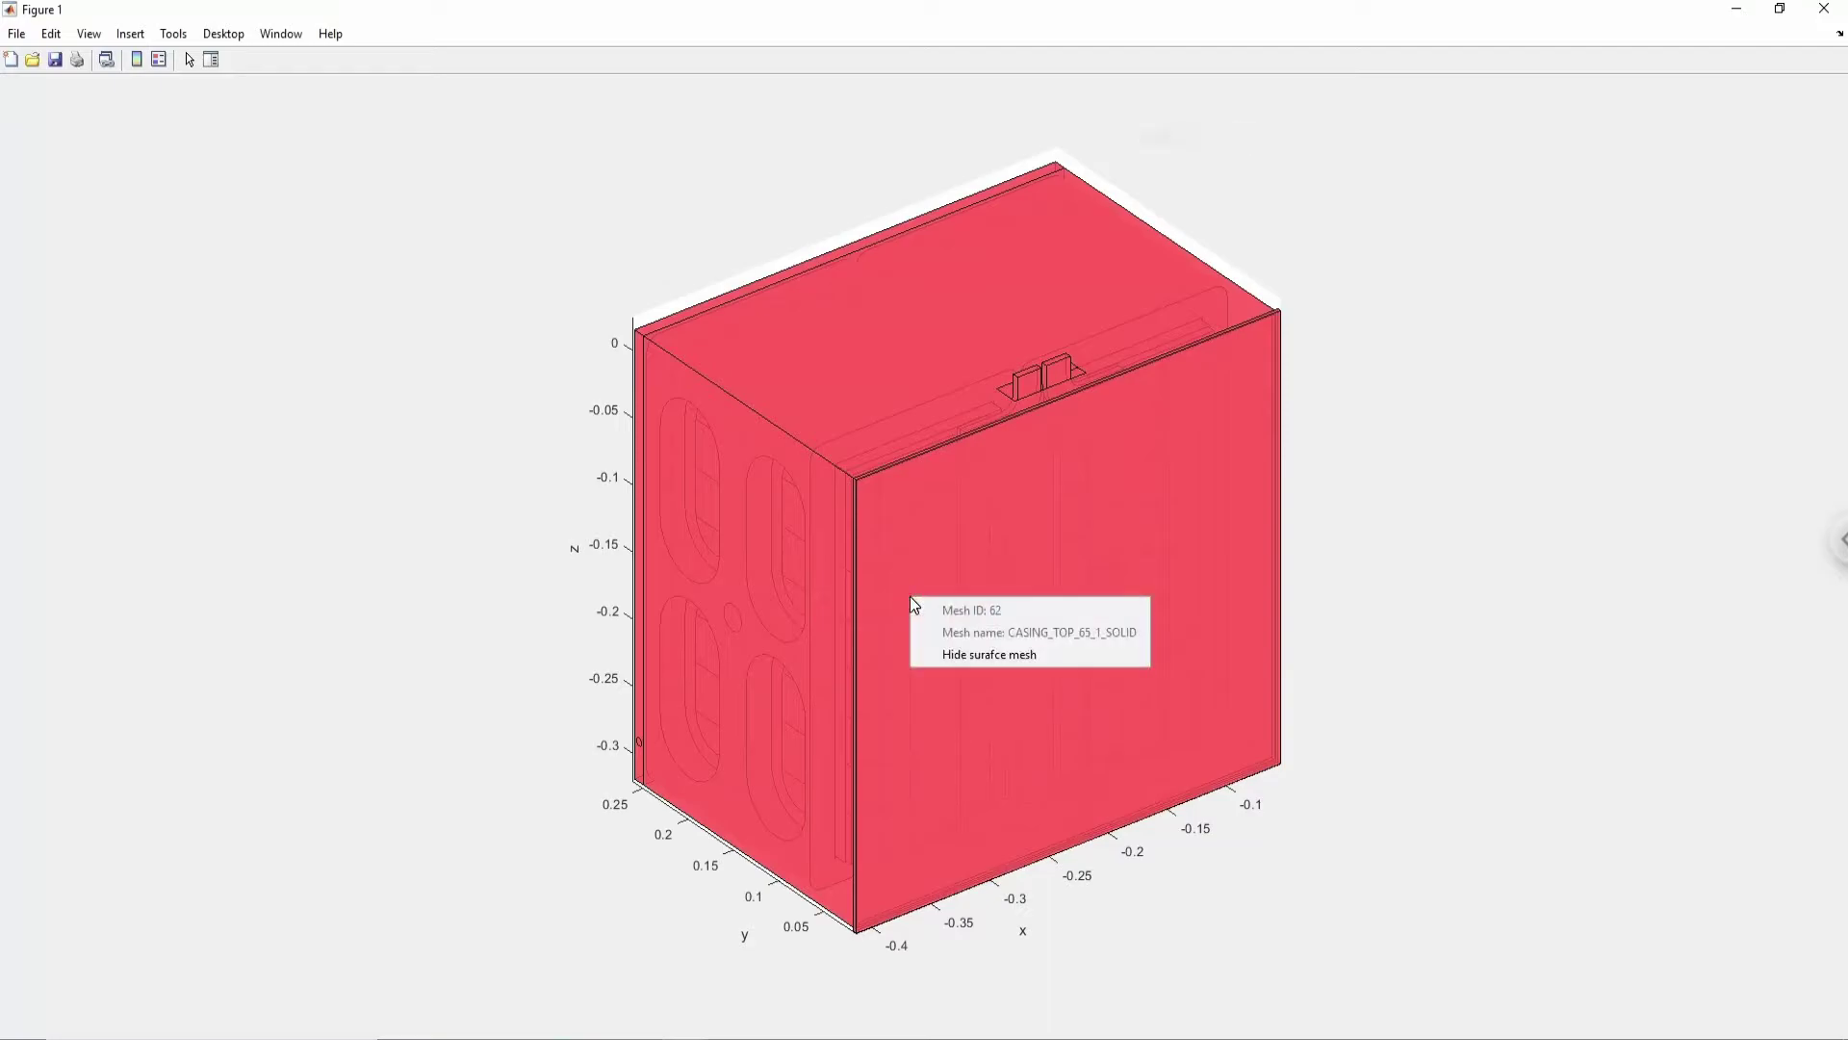
left_click(984, 650)
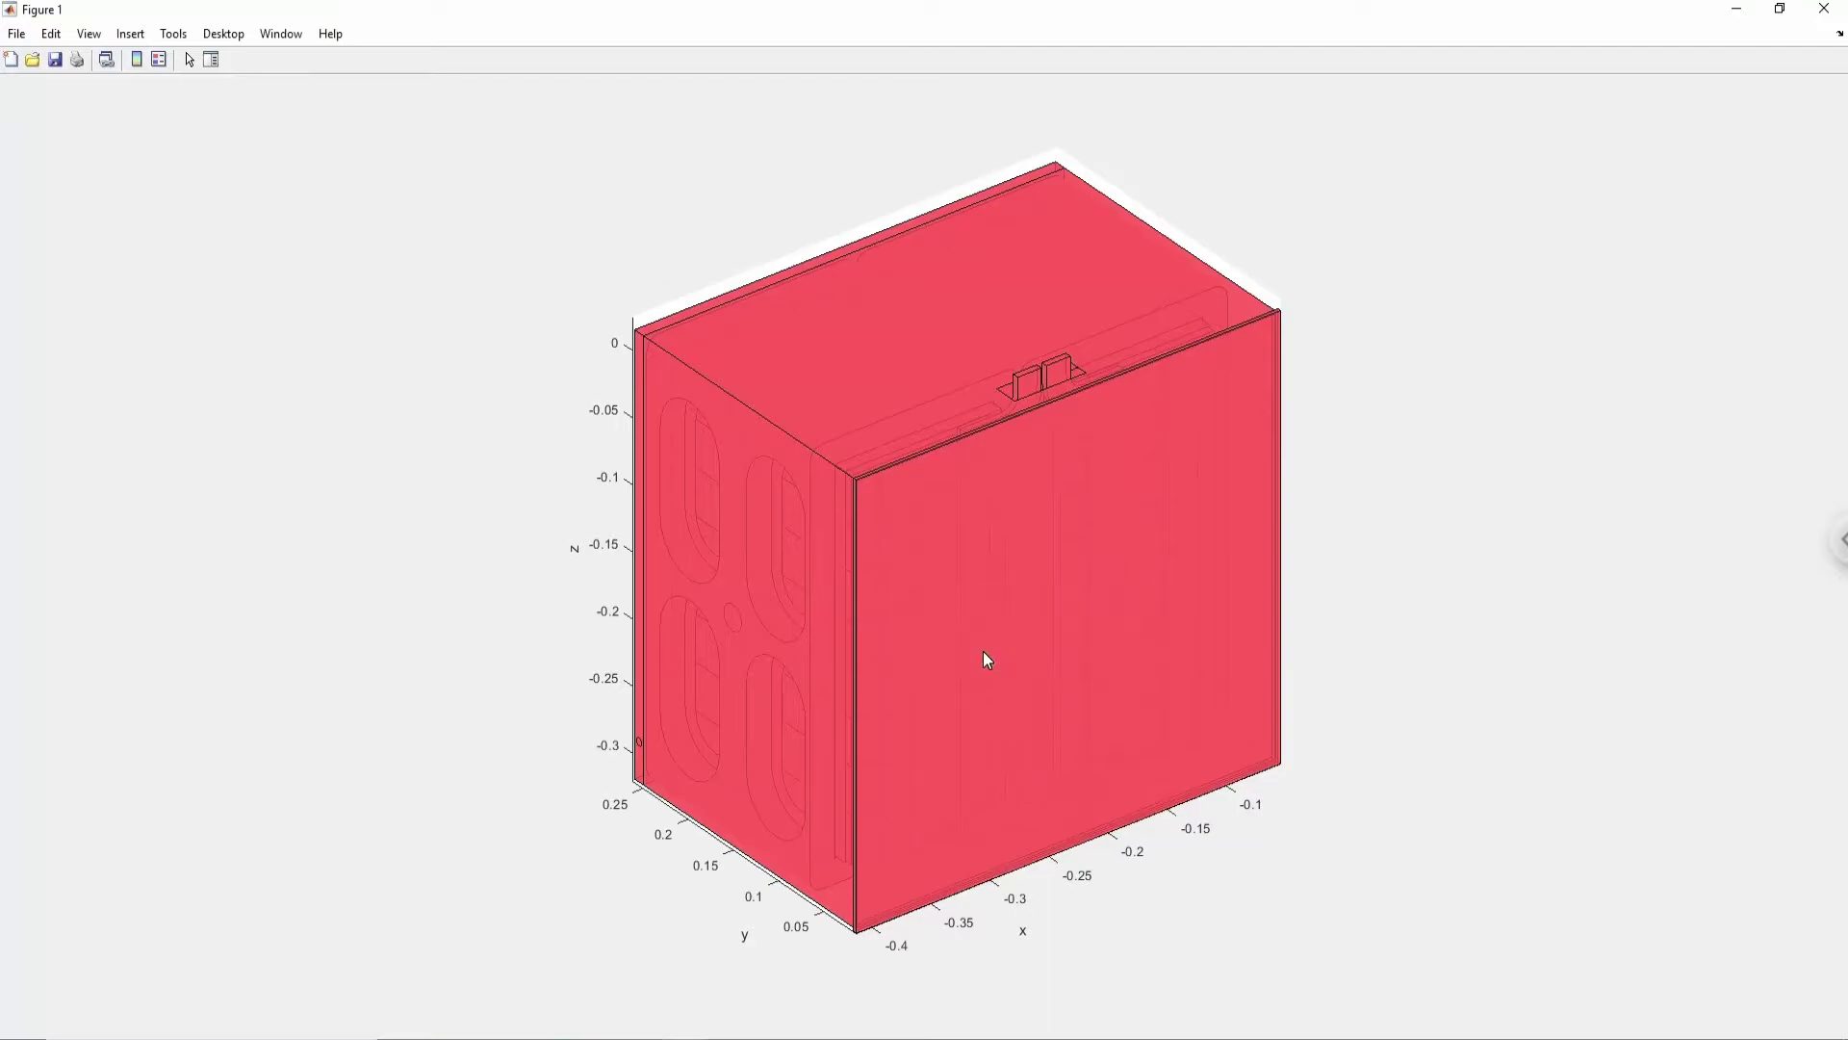
right_click(745, 492)
left_click(815, 557)
left_click_drag(879, 627, 736, 284)
right_click(765, 656)
left_click(816, 713)
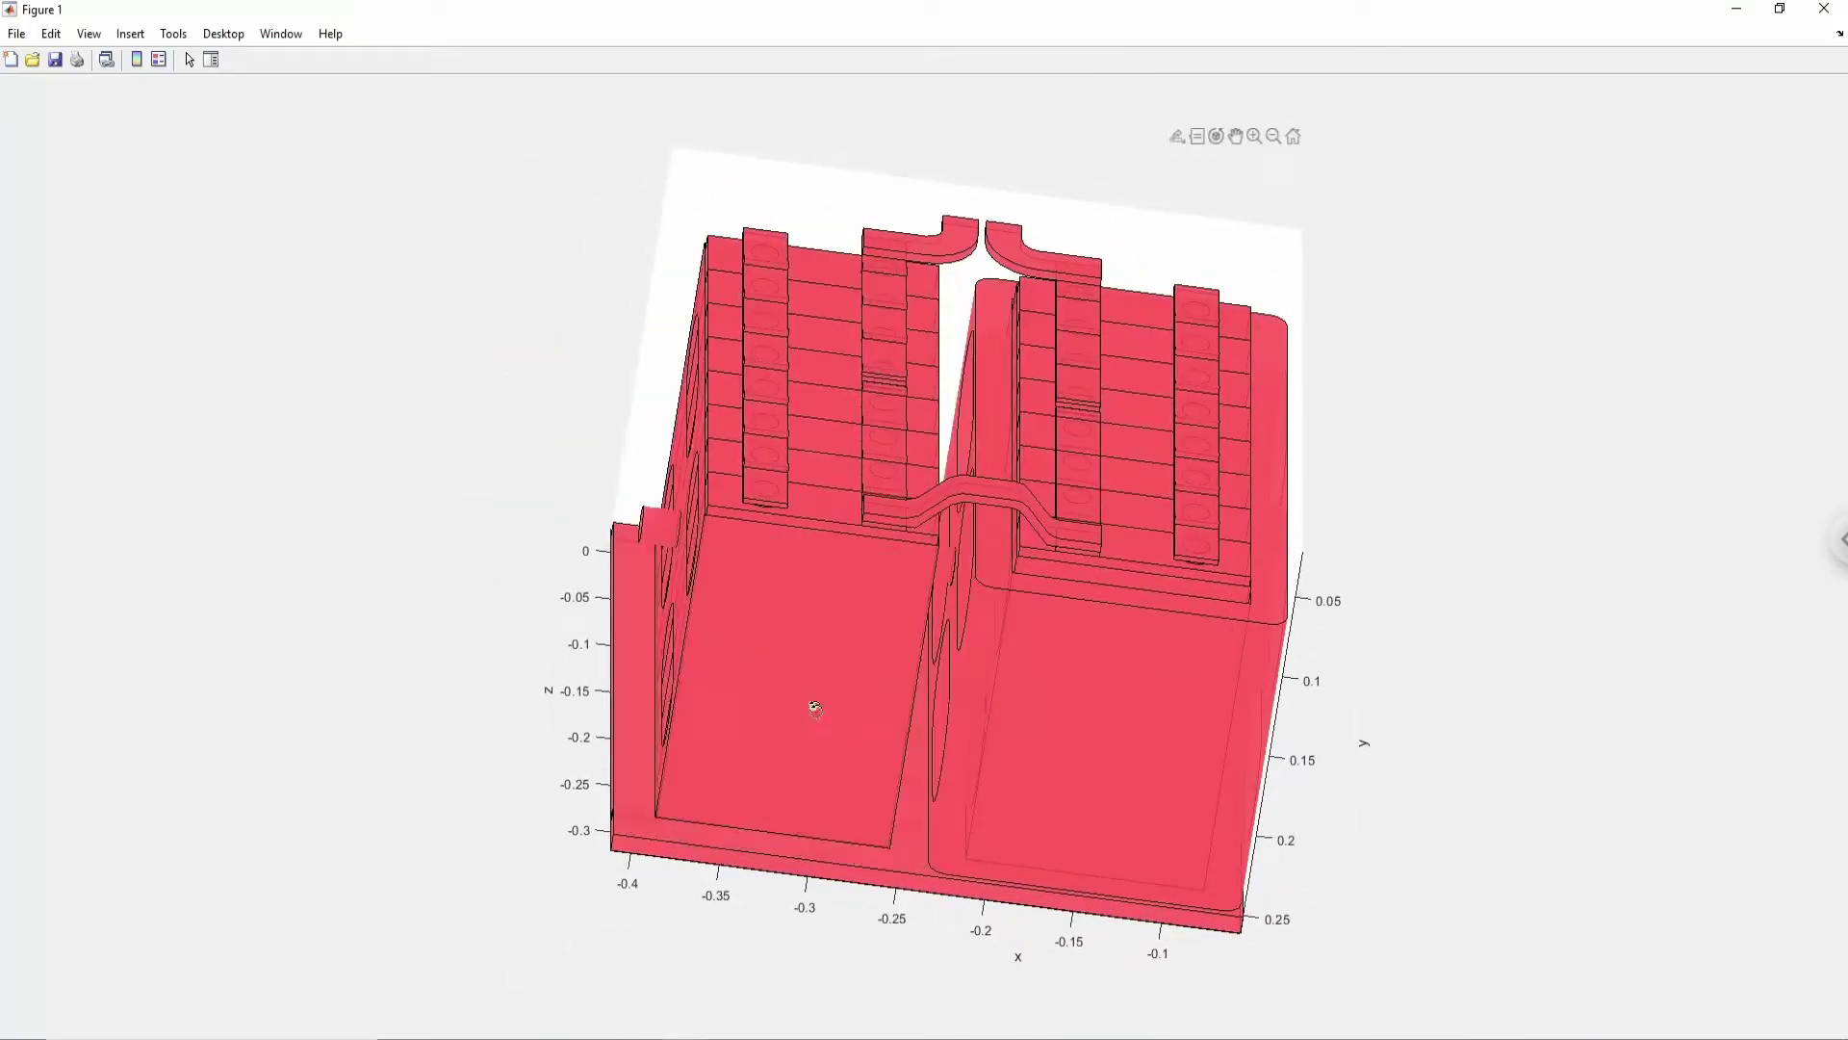
right_click(809, 697)
left_click(841, 752)
right_click(822, 693)
left_click(868, 750)
left_click(1824, 9)
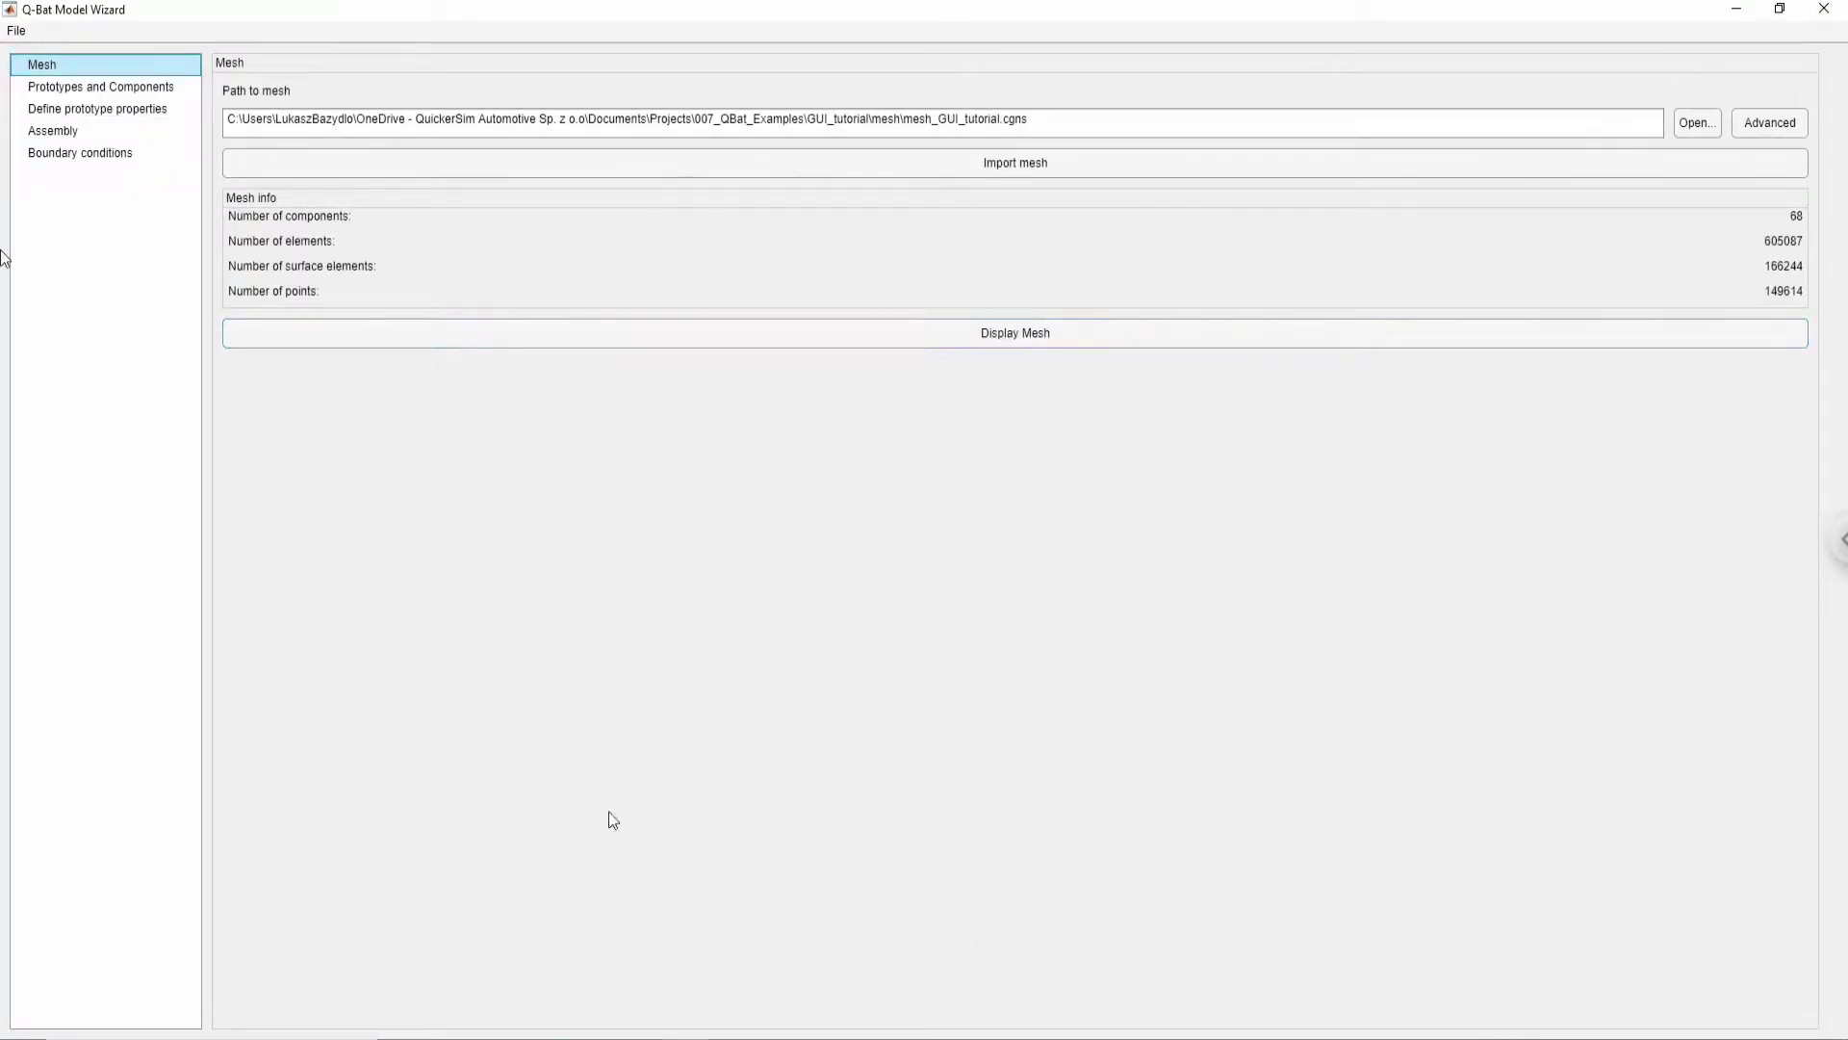
- Switch the wizard to the Prototypes and Components step
left_click(160, 88)
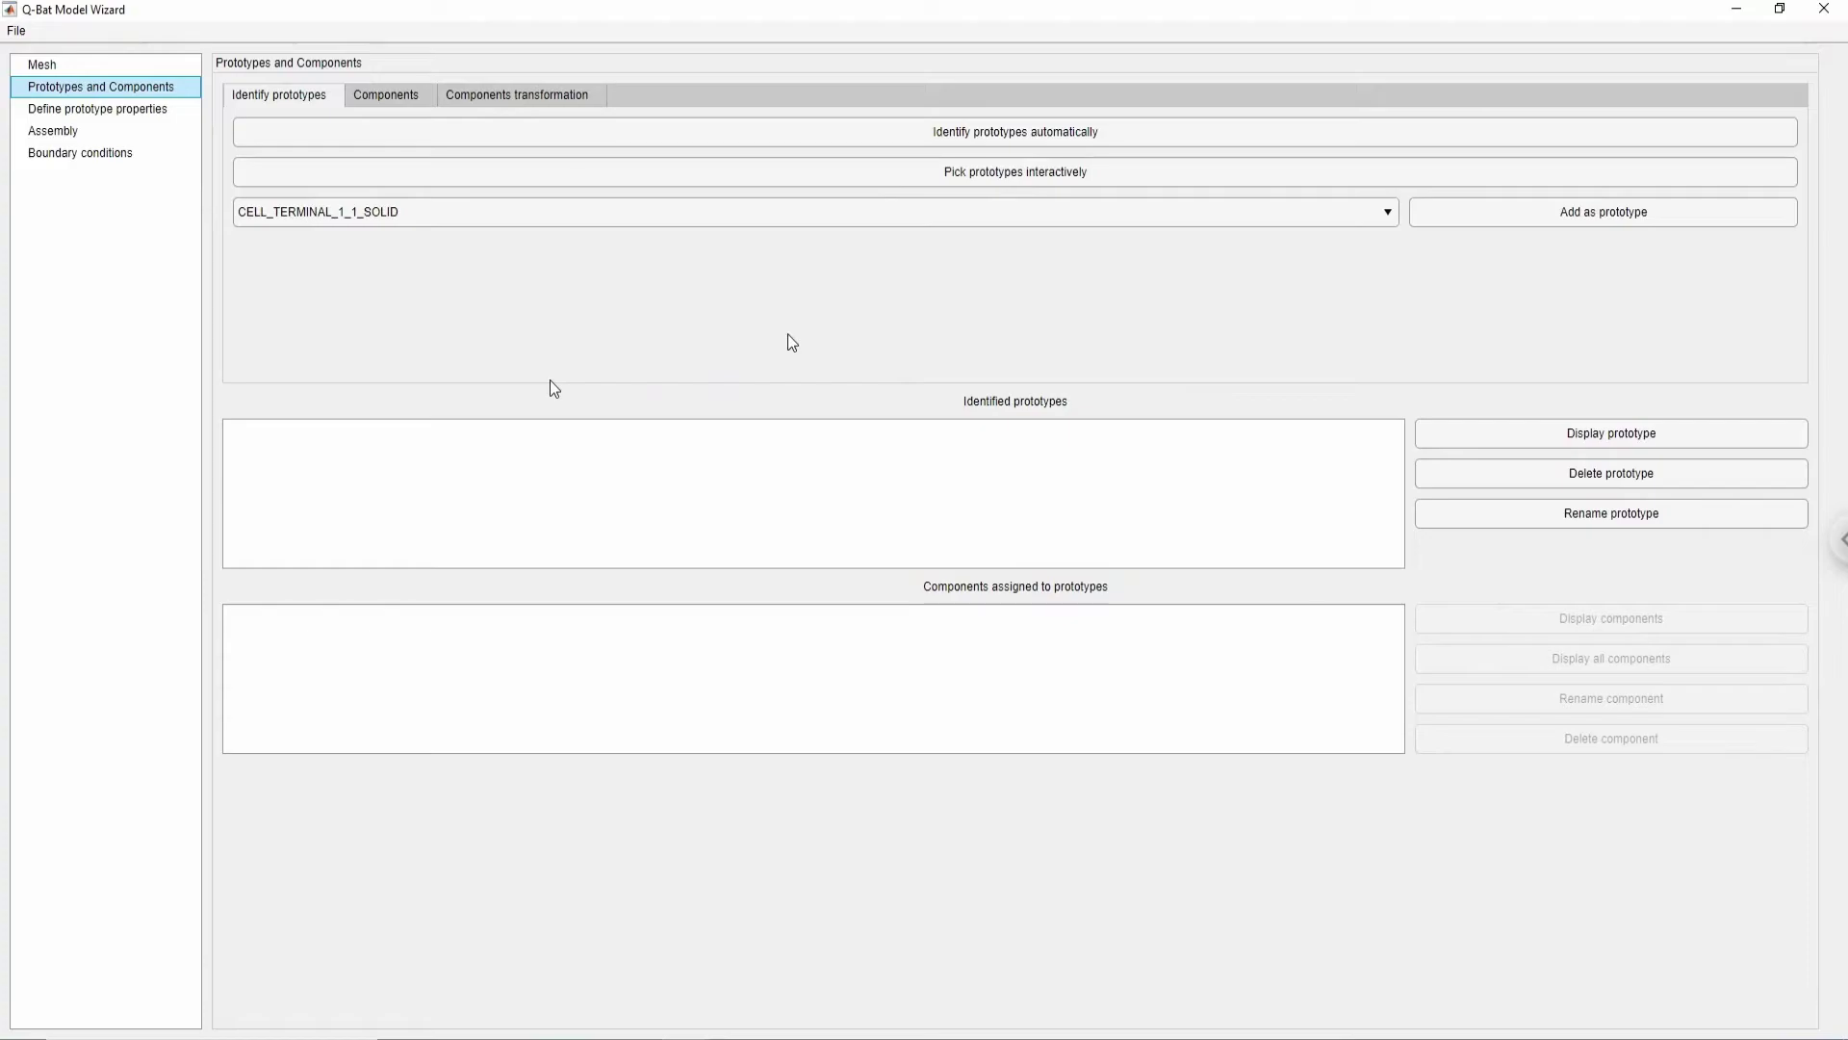
- In the 3D picker, hide the top, outer, mesh 64 and CASING_INNER_62_1 casings
left_click(1132, 175)
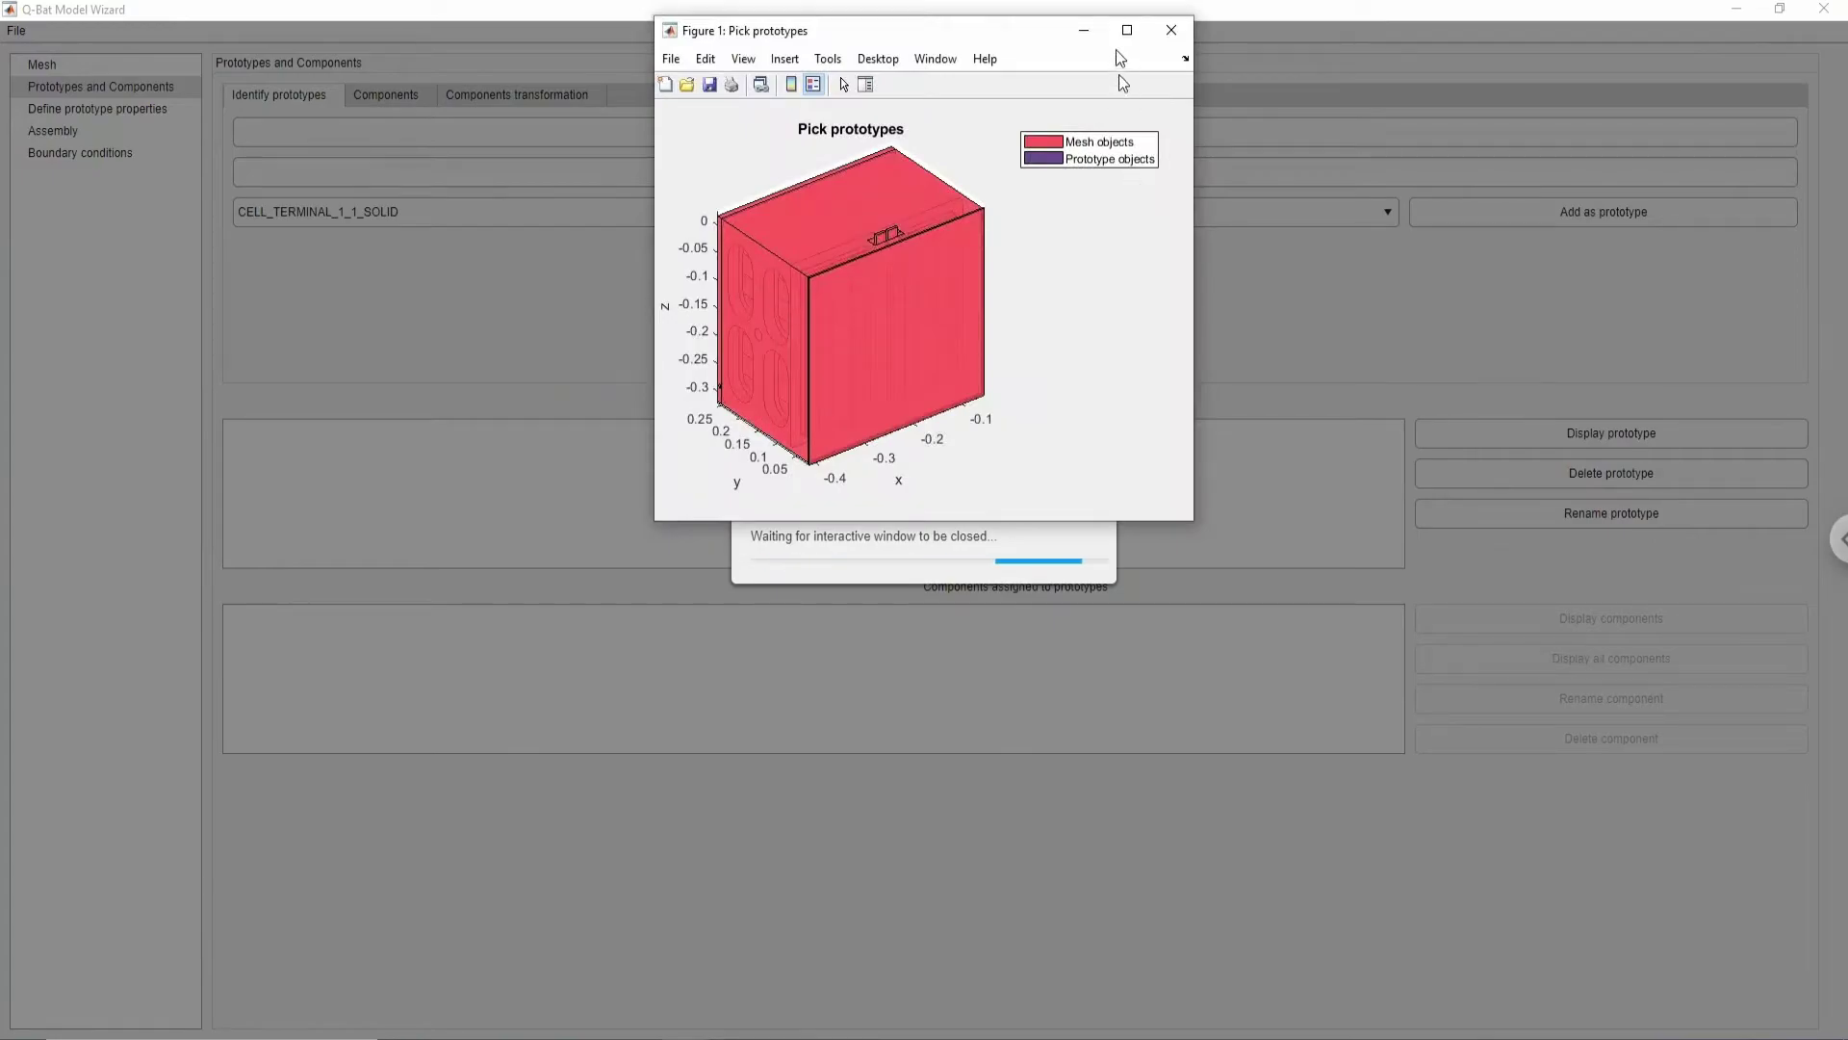
left_click(1120, 41)
right_click(787, 534)
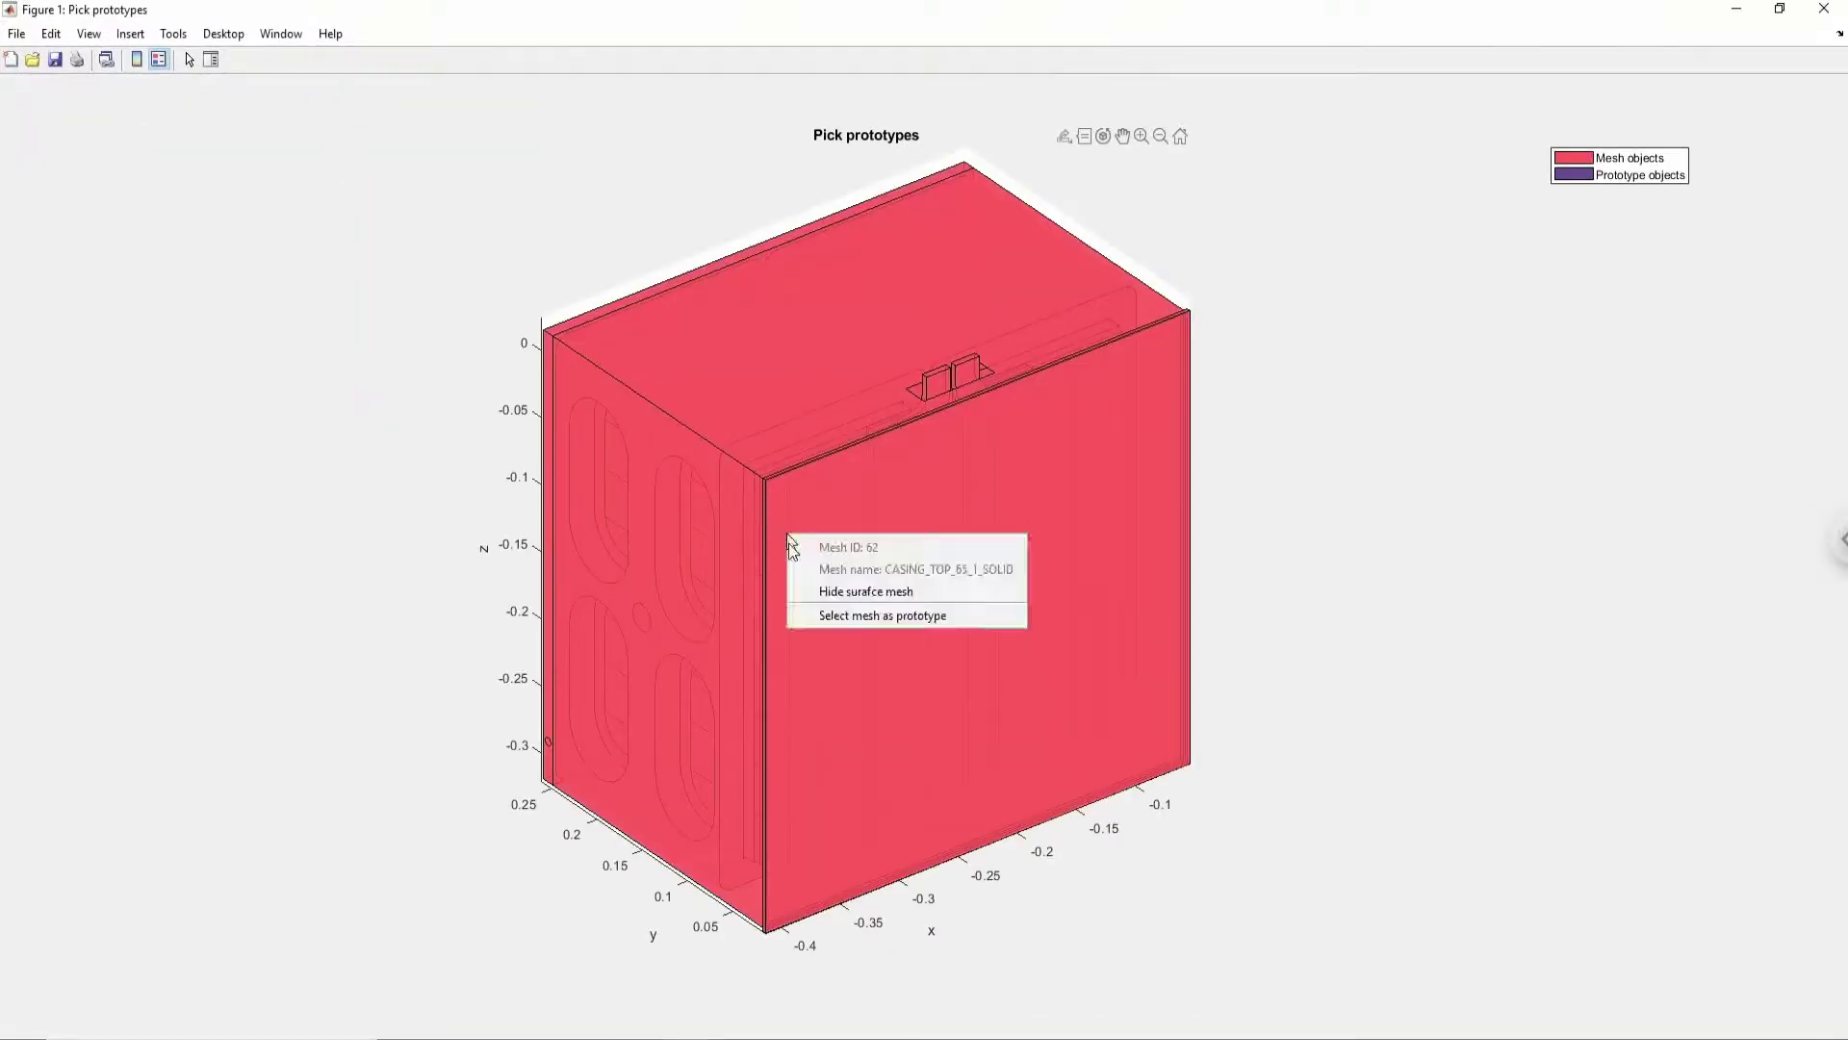
left_click(808, 579)
right_click(746, 433)
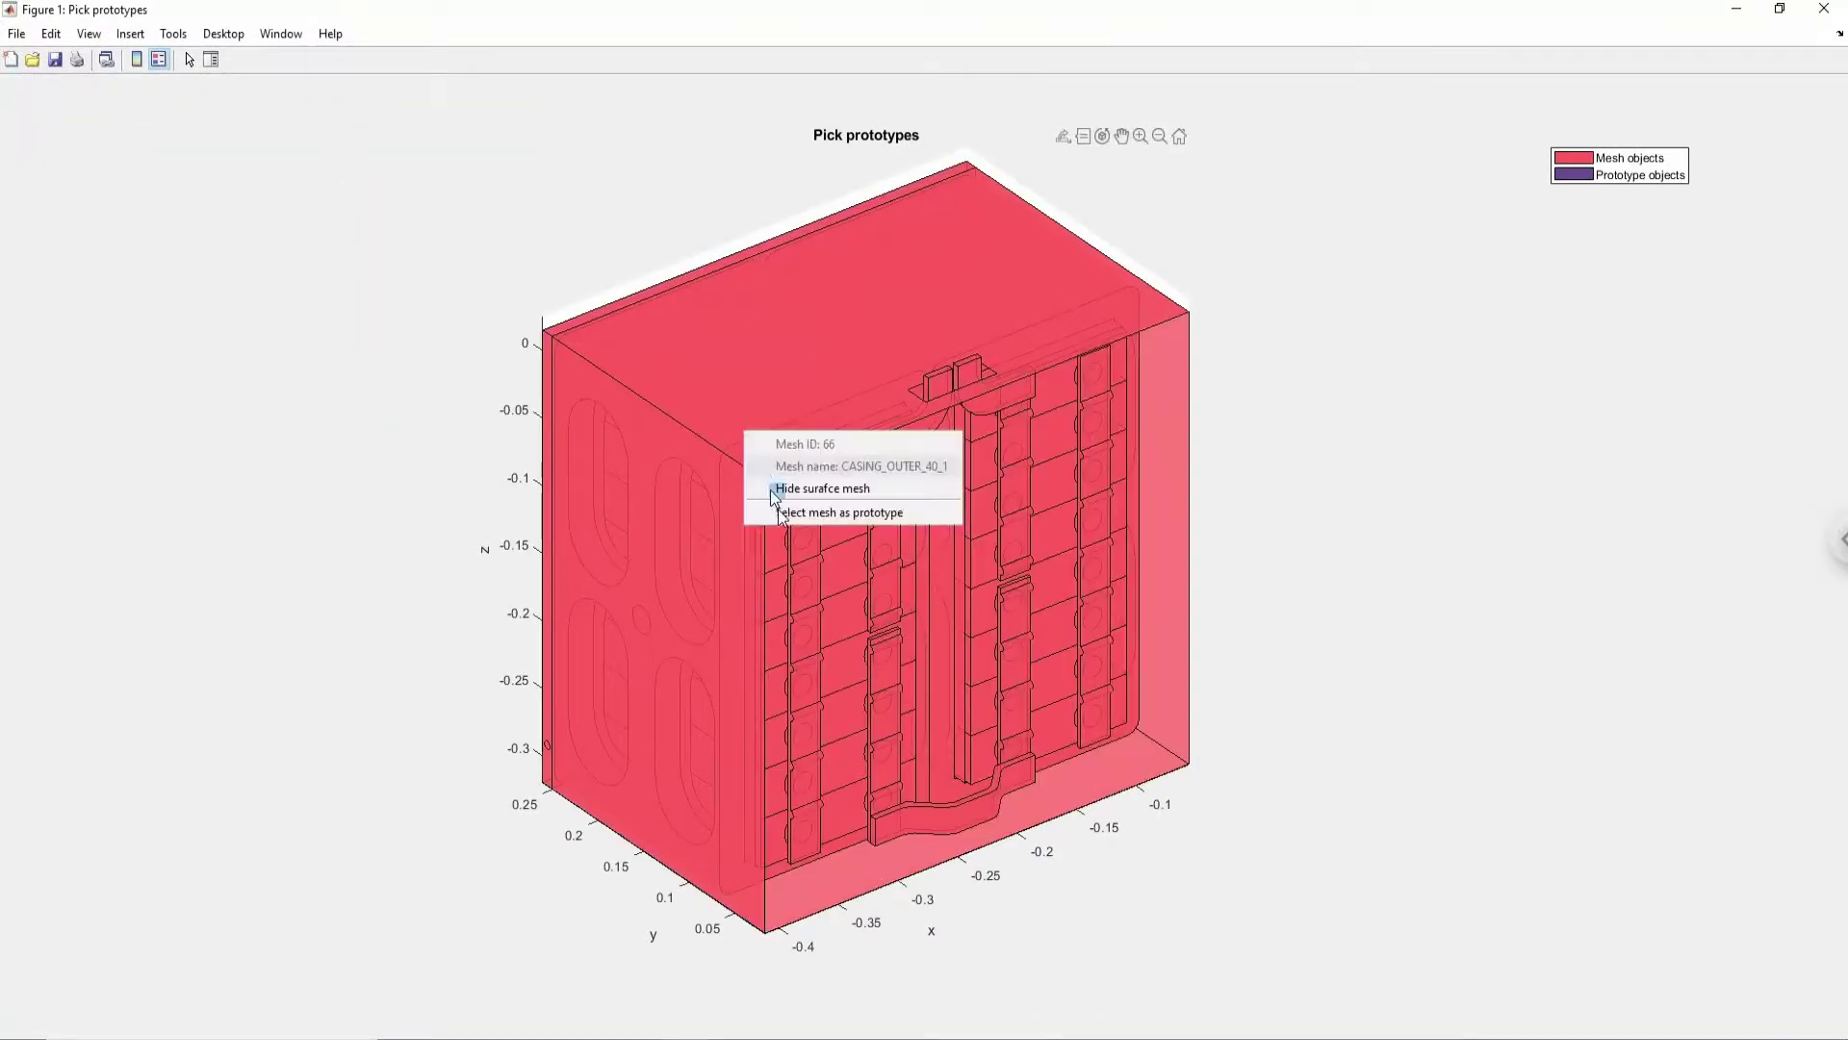
left_click(788, 491)
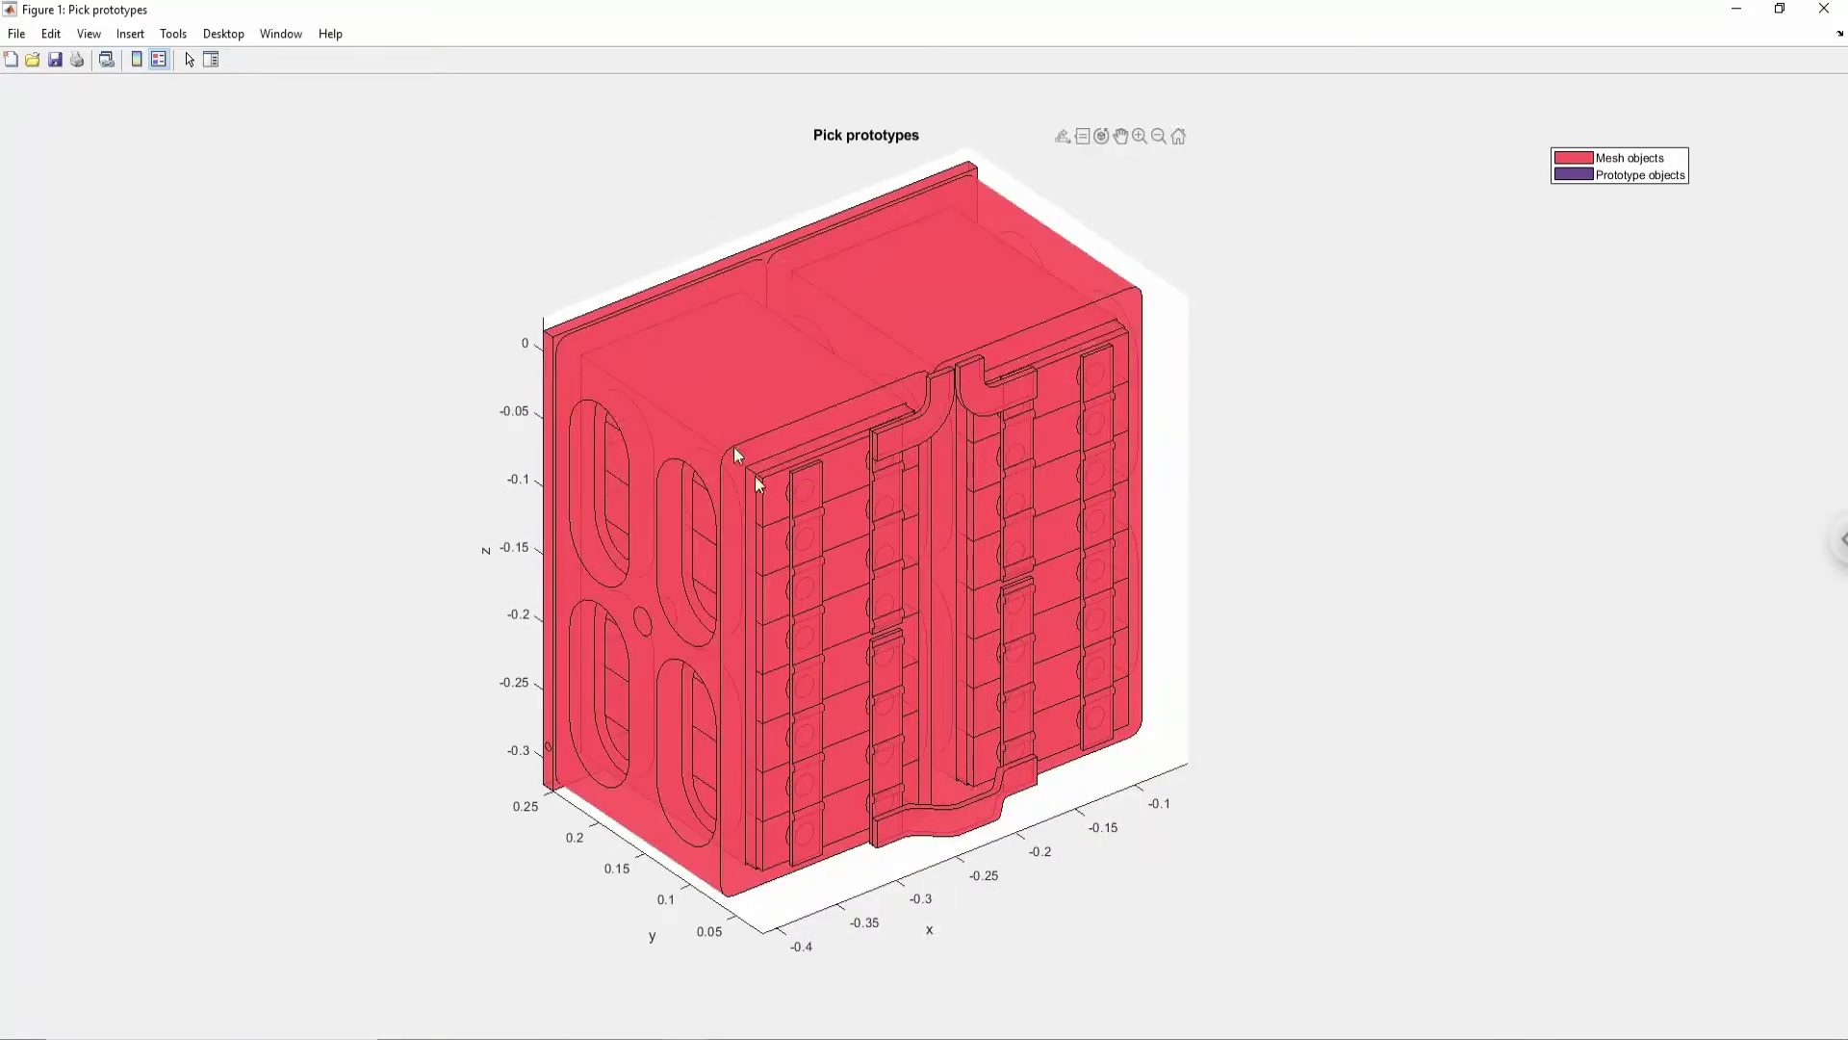
right_click(733, 442)
left_click(773, 498)
right_click(733, 426)
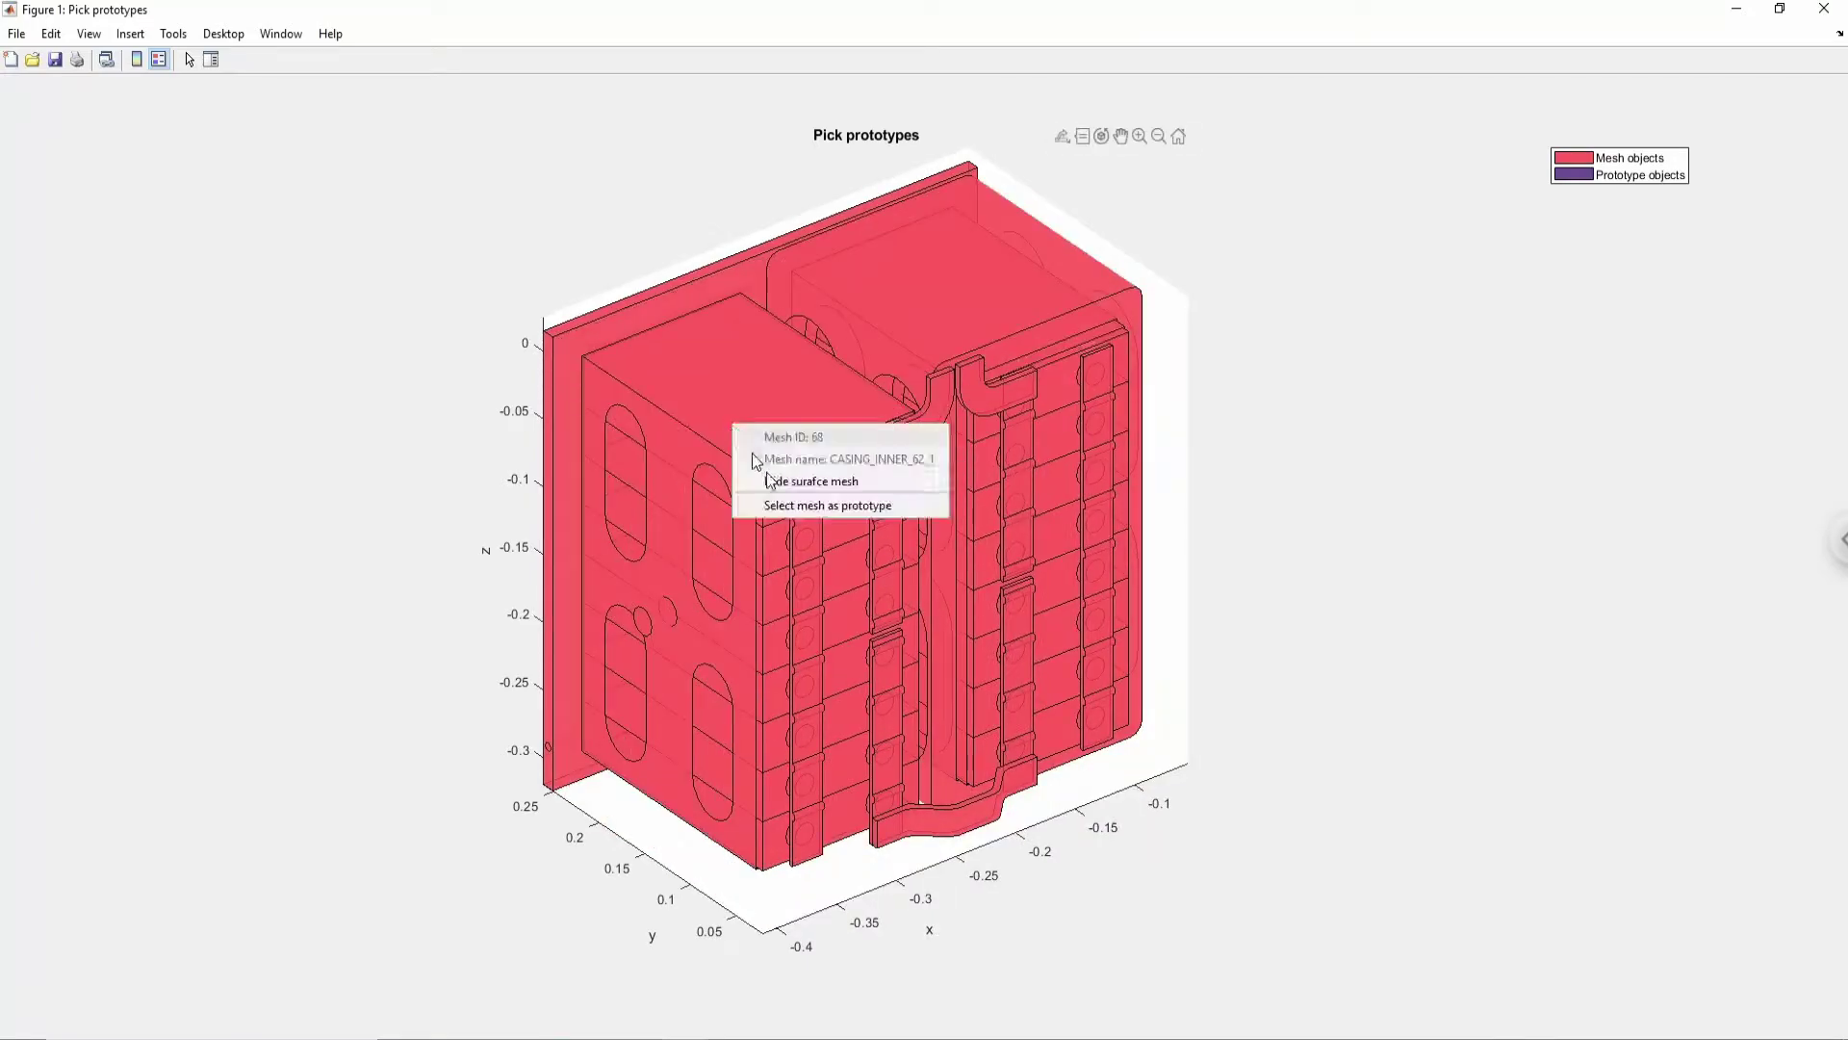
left_click(780, 484)
- Mark CELL_CORE_51_1_SOLID as a prototype and close the picking figure
right_click(742, 444)
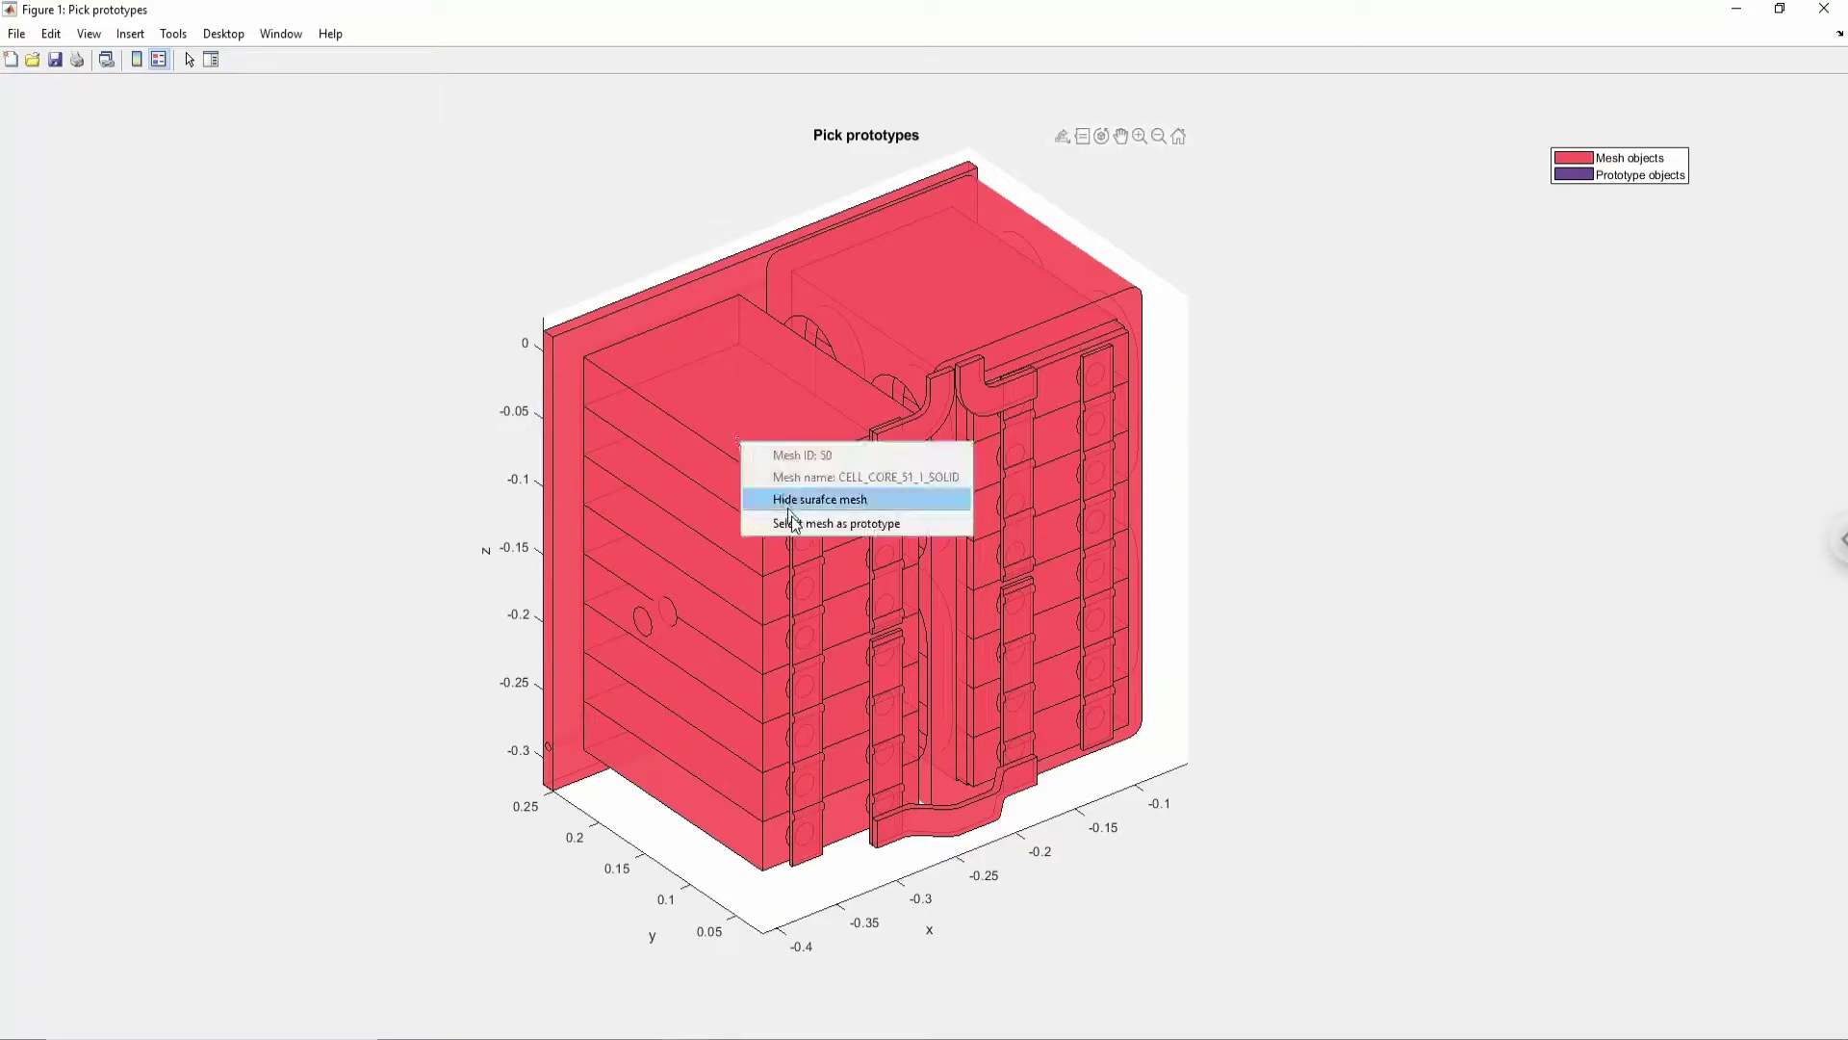
left_click(793, 522)
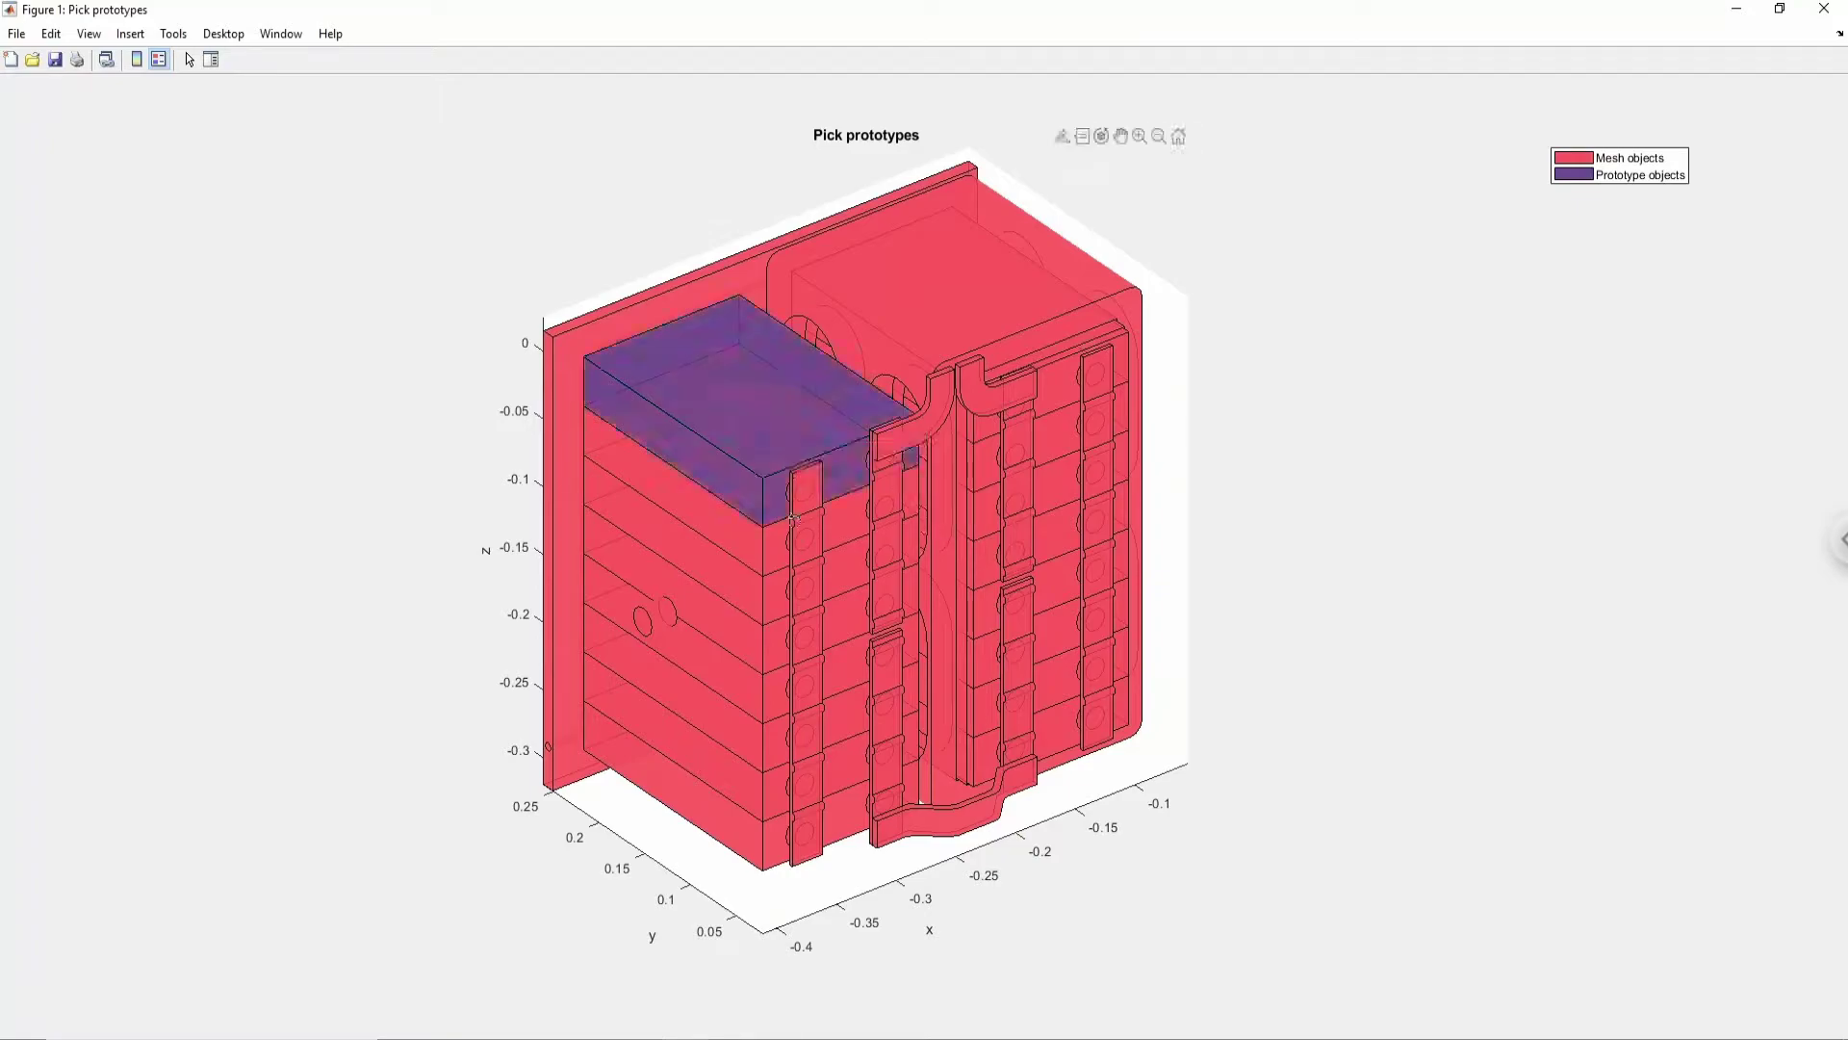
left_click(1822, 12)
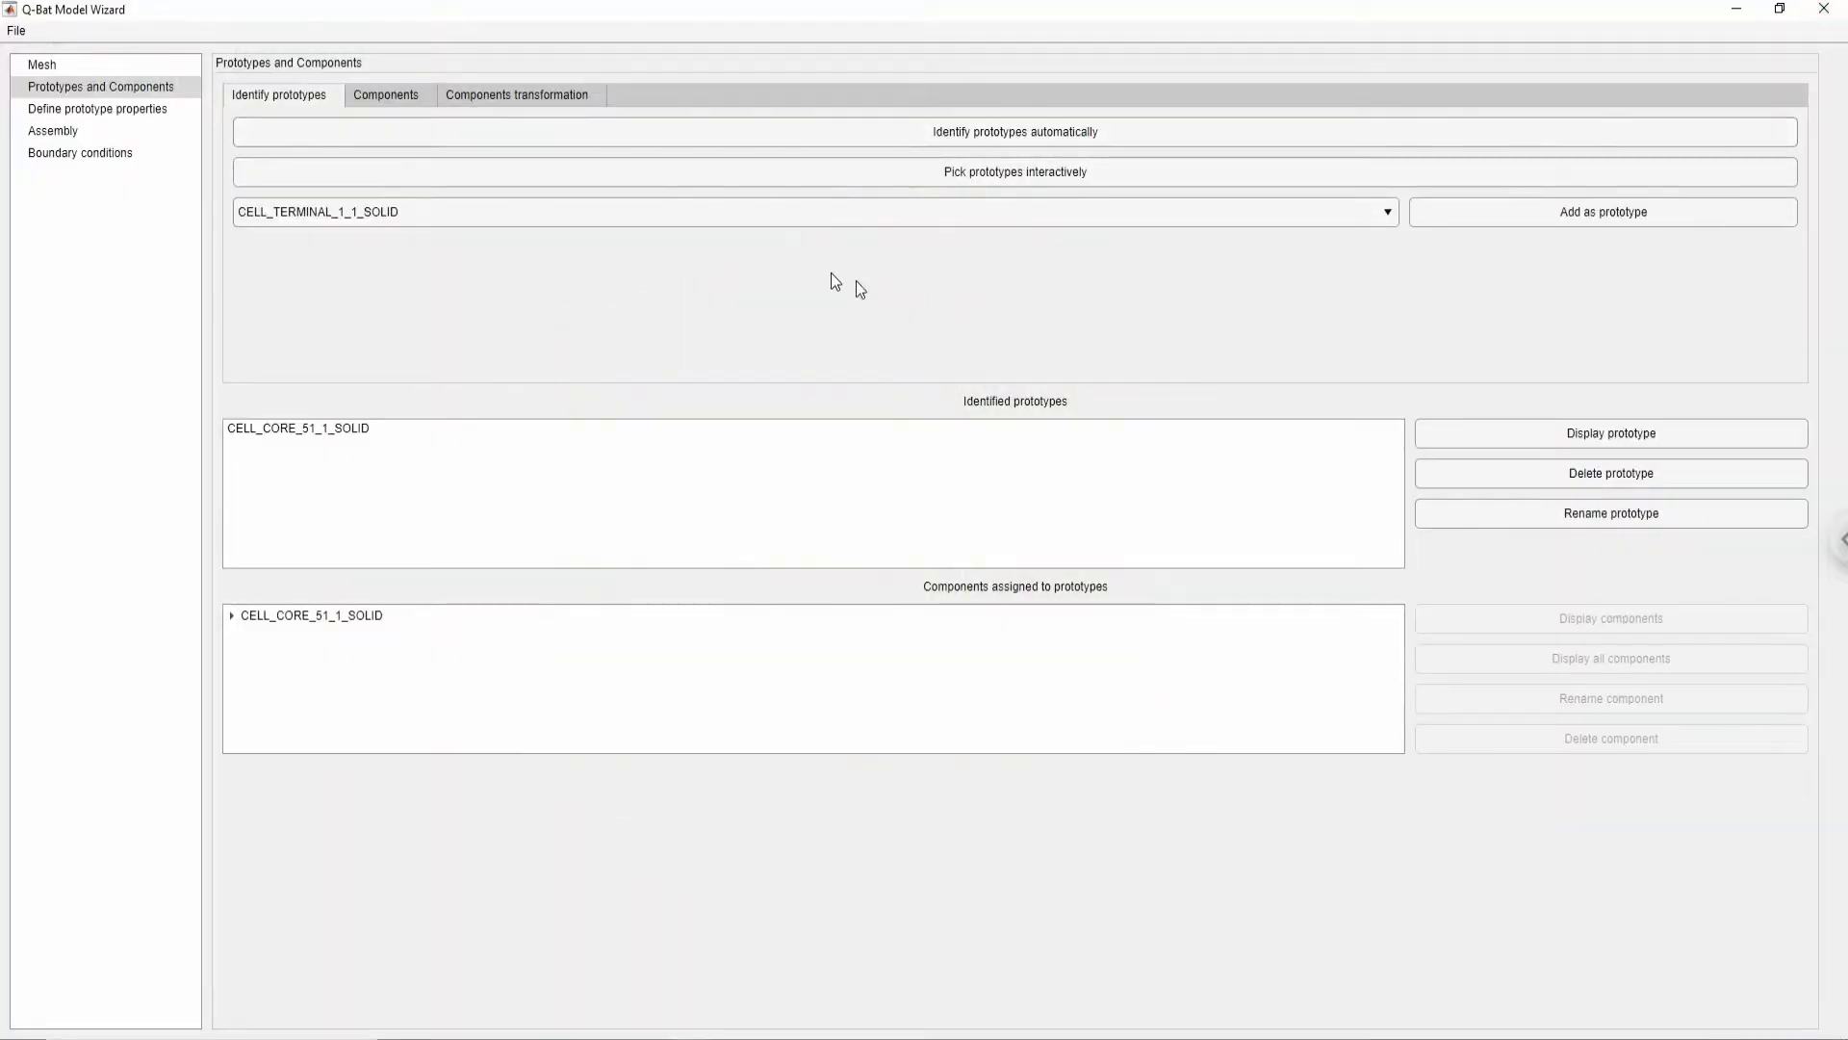
- Open the 3D component picker and hide the casing meshes to expose the cells
left_click(430, 96)
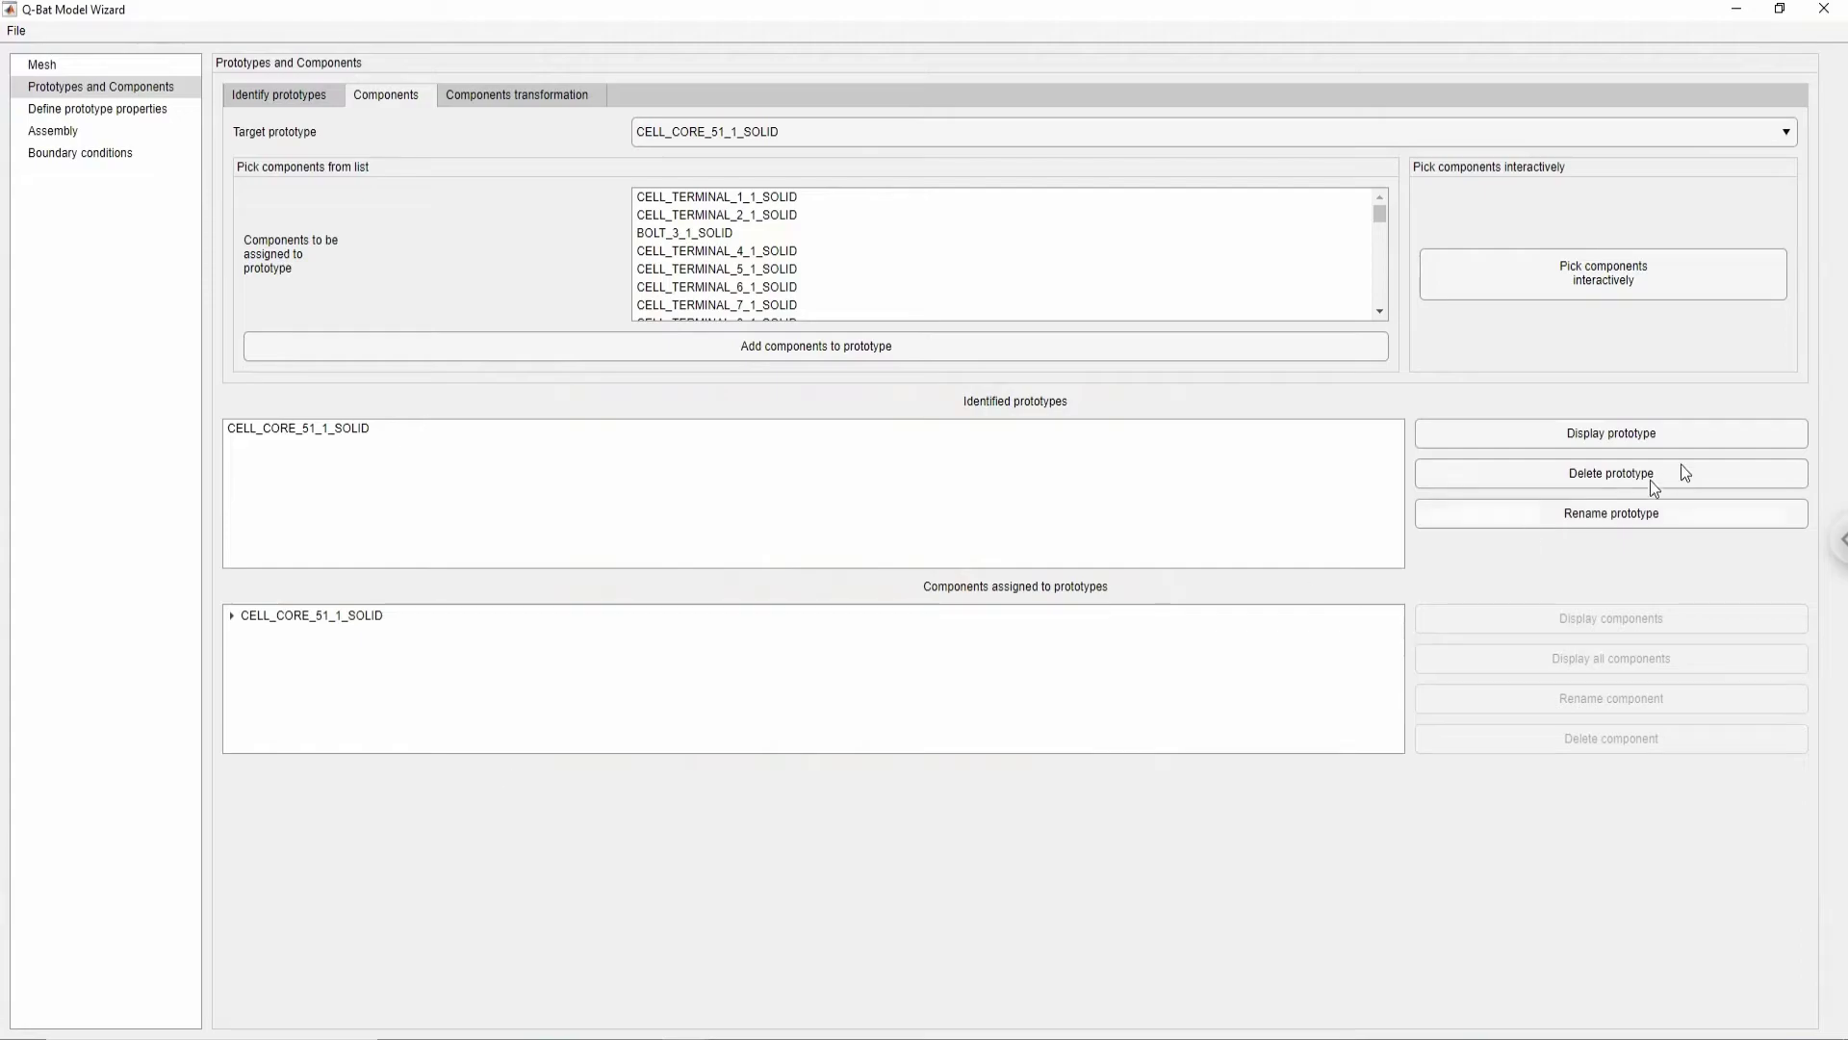
left_click(1666, 273)
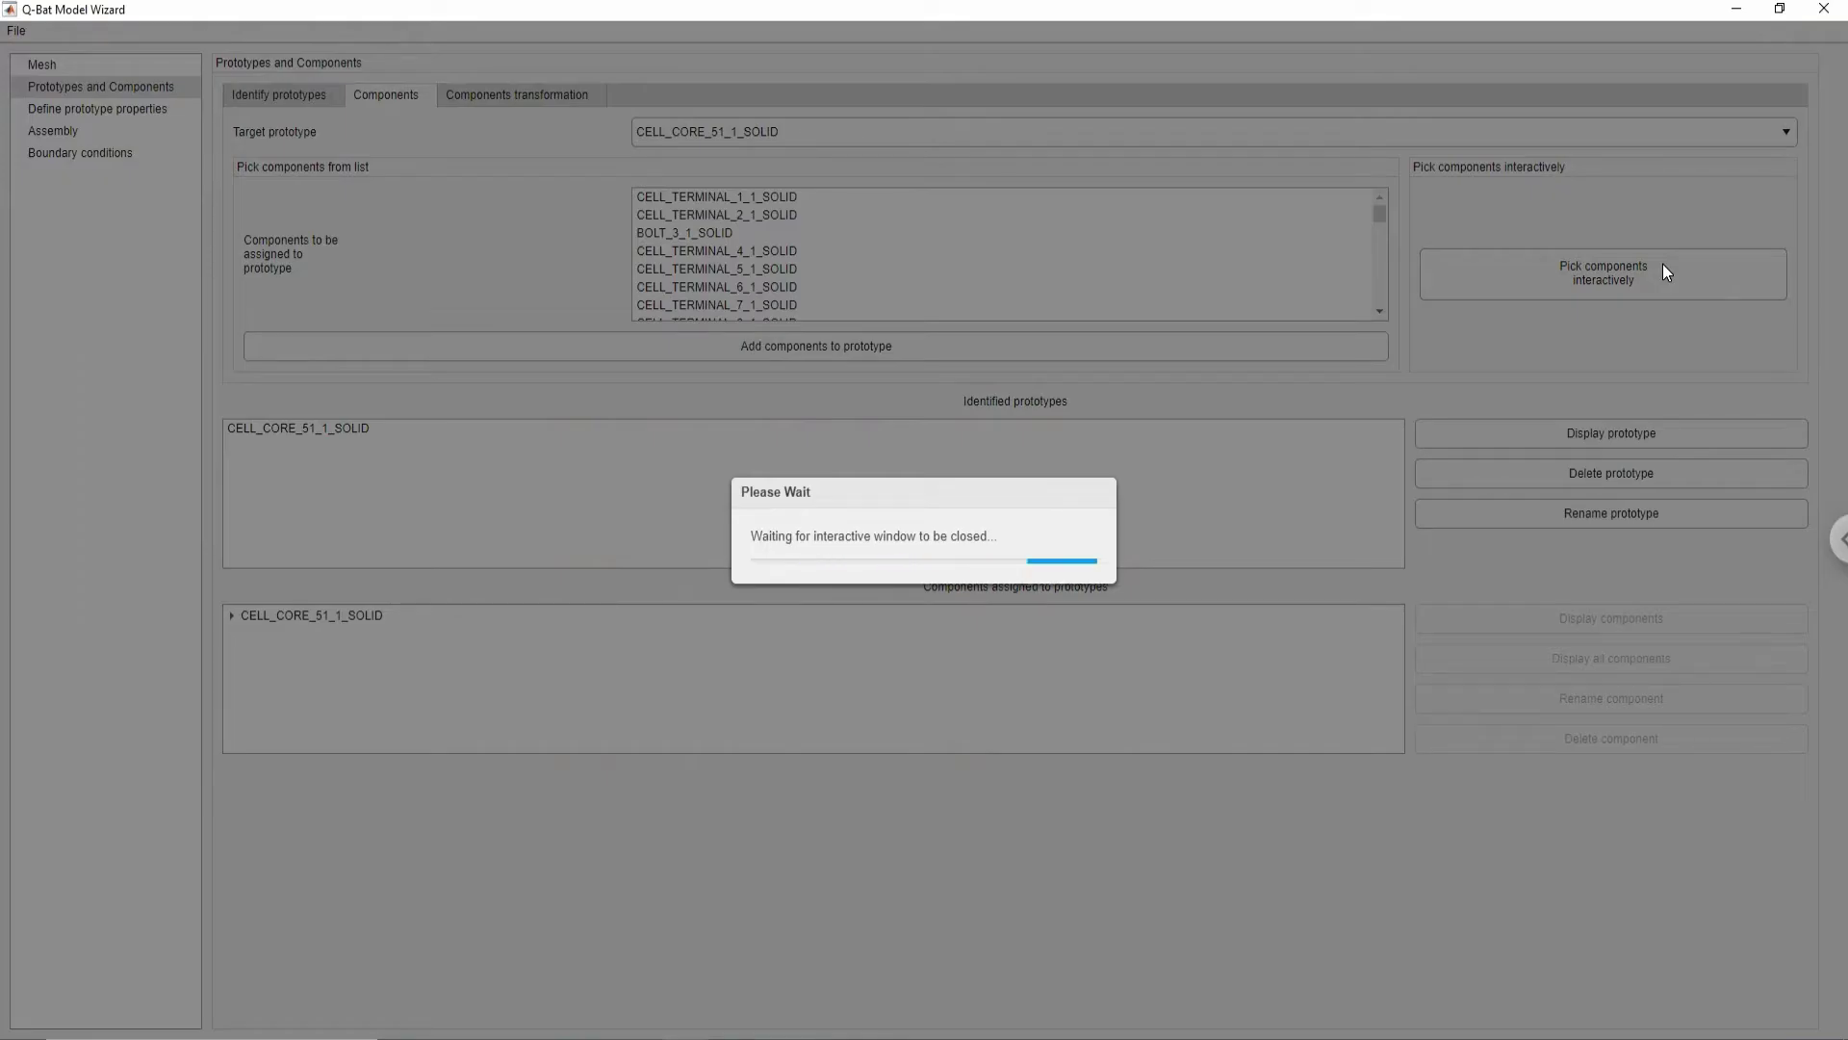
left_click(1126, 32)
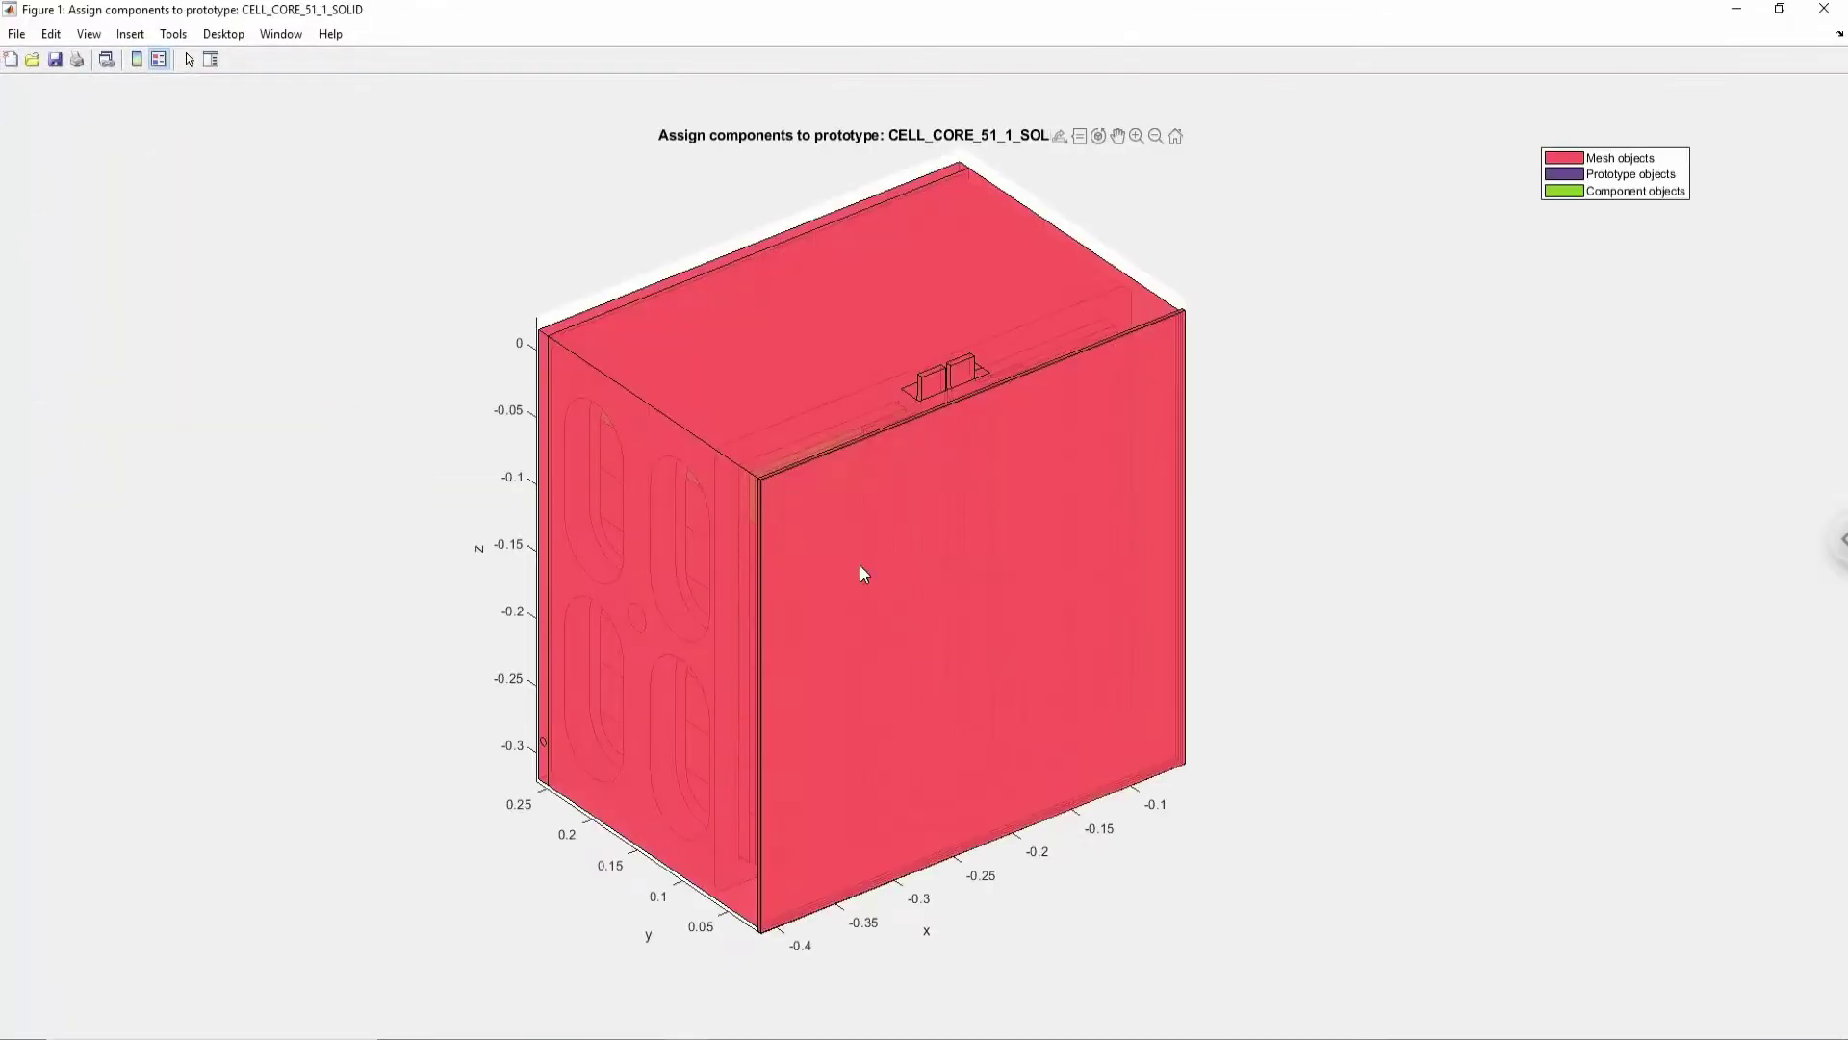
right_click(861, 570)
left_click(887, 623)
right_click(701, 405)
left_click(775, 484)
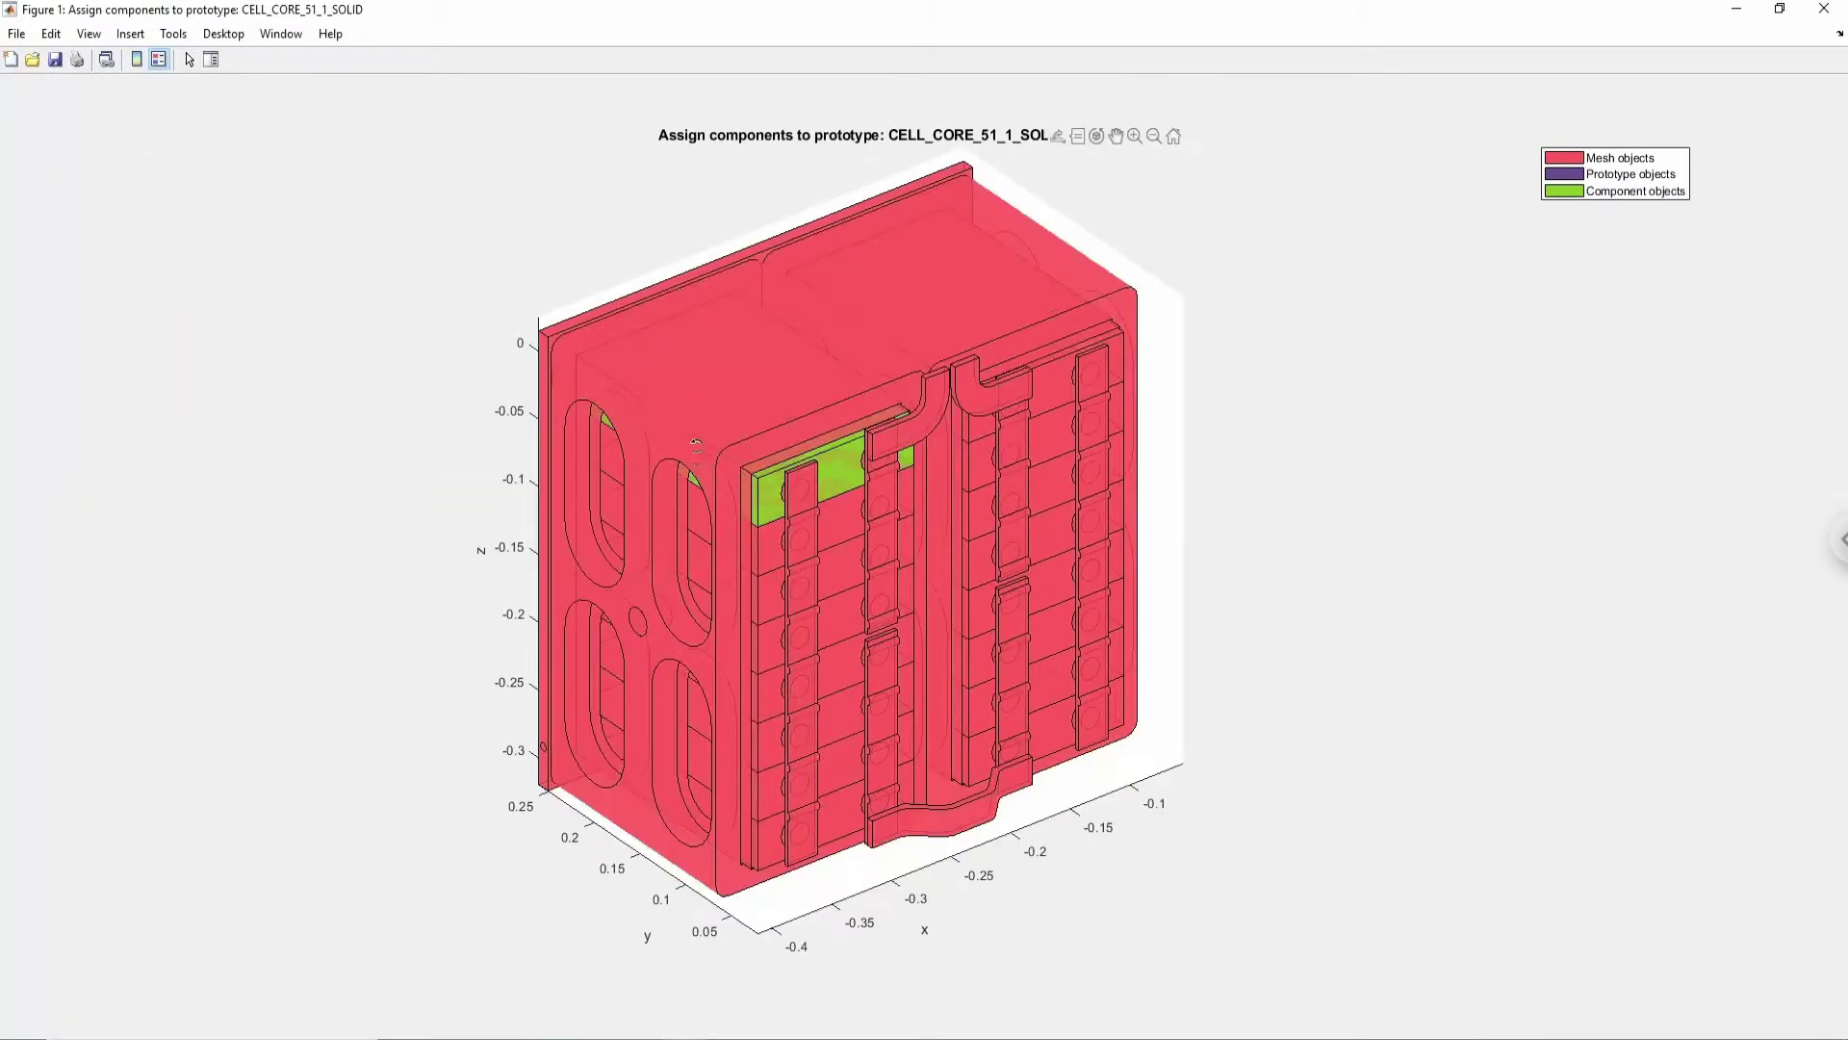
right_click(696, 444)
left_click(743, 503)
right_click(854, 317)
left_click(903, 374)
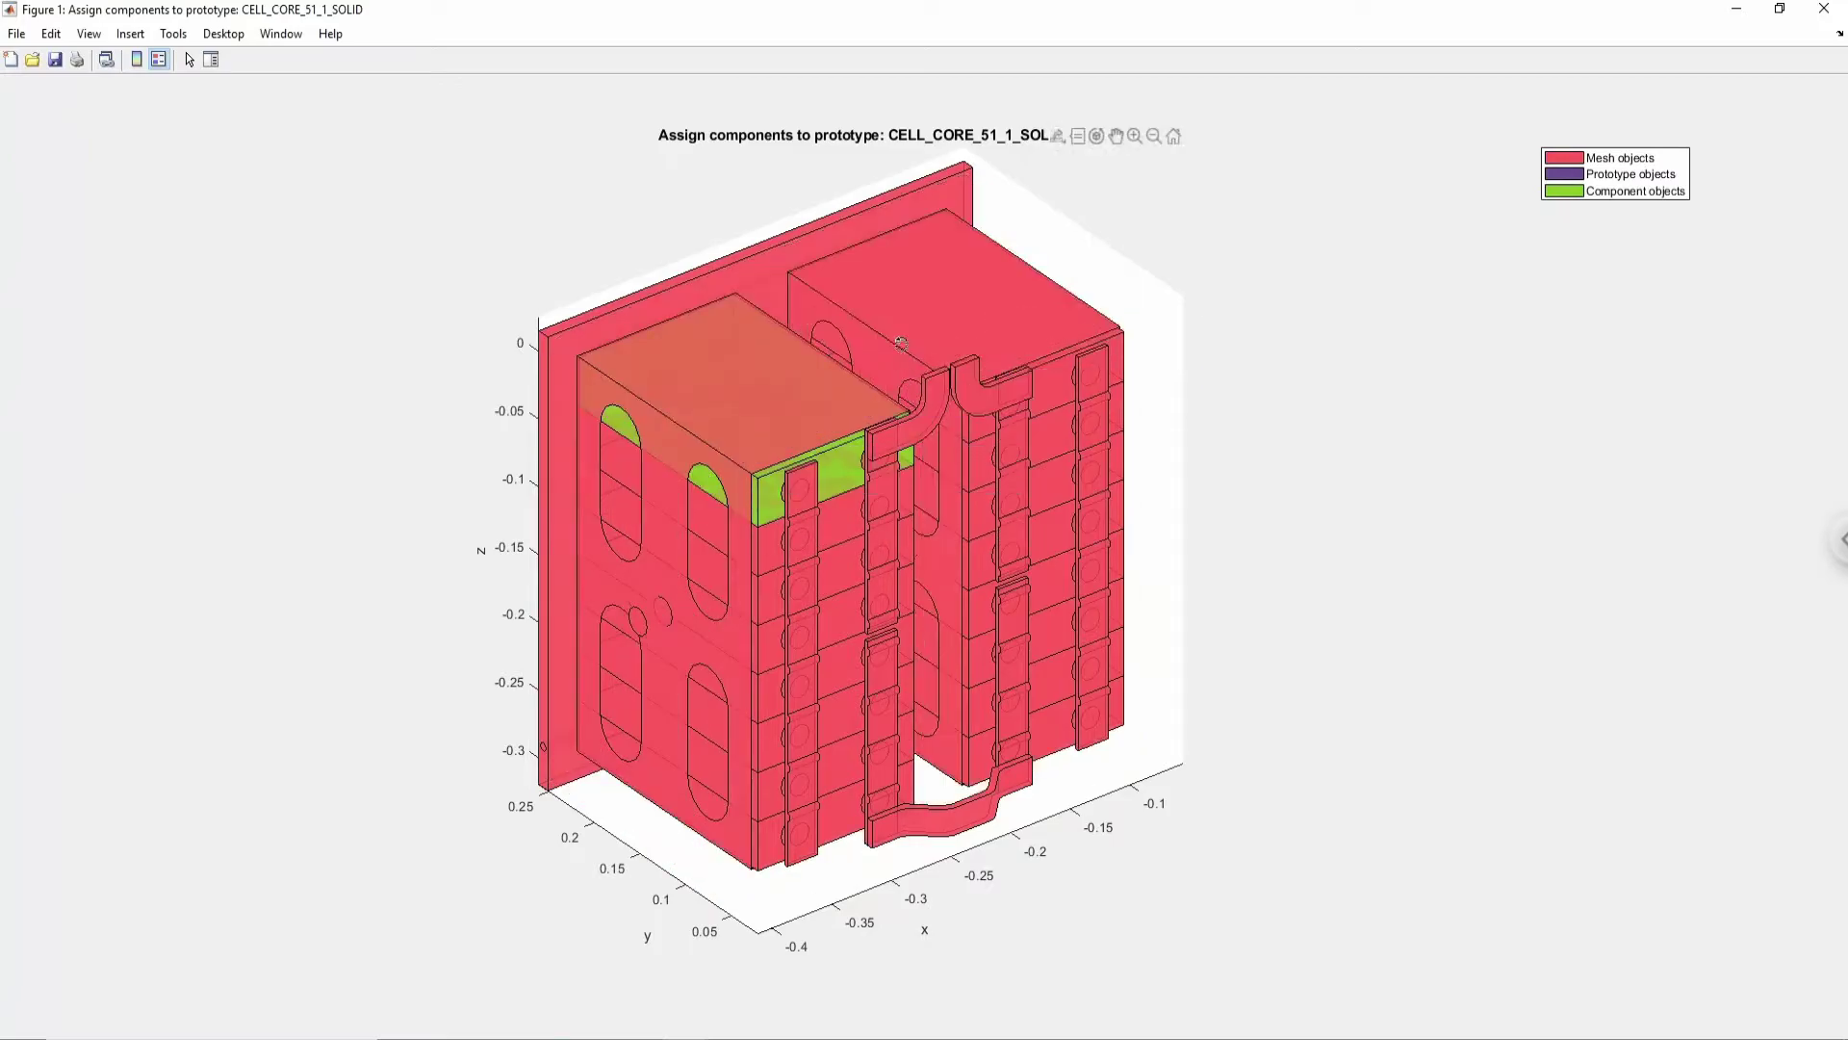
right_click(730, 389)
left_click(789, 445)
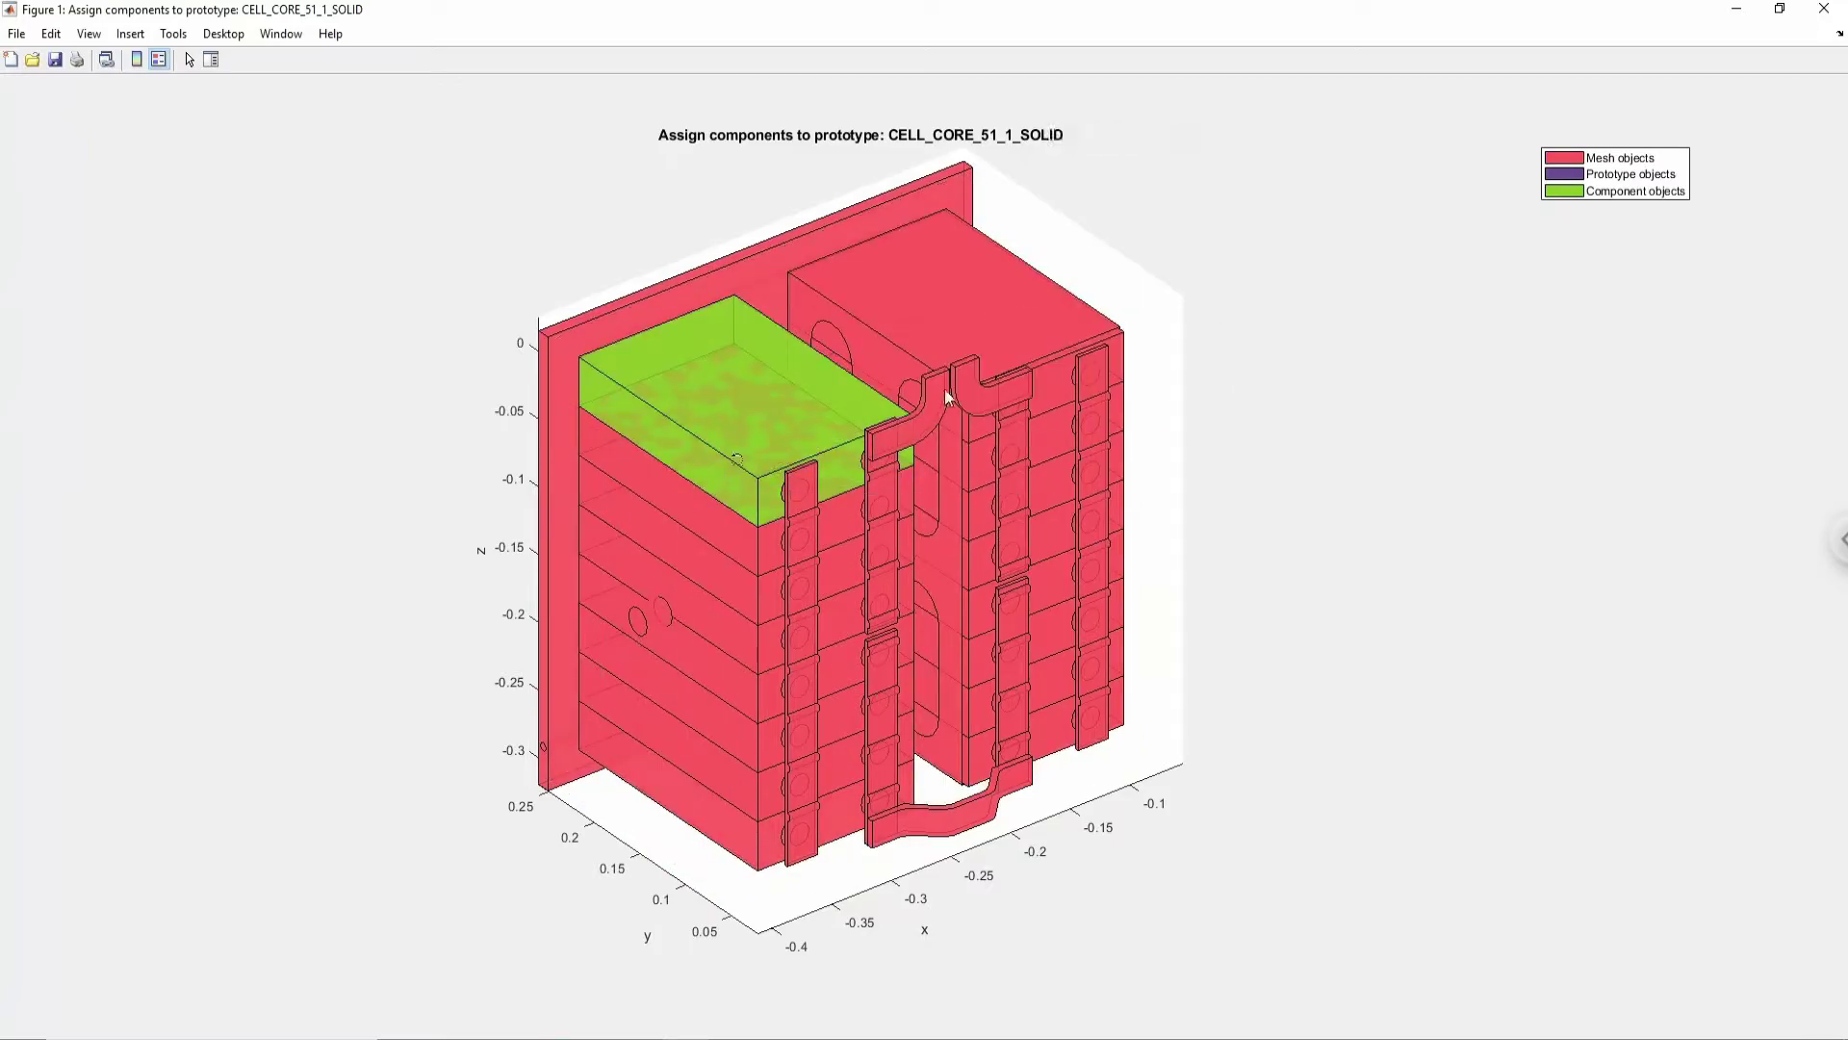
- Assign the left column of cell meshes as components of the prototype
right_click(676, 497)
left_click(737, 580)
right_click(722, 569)
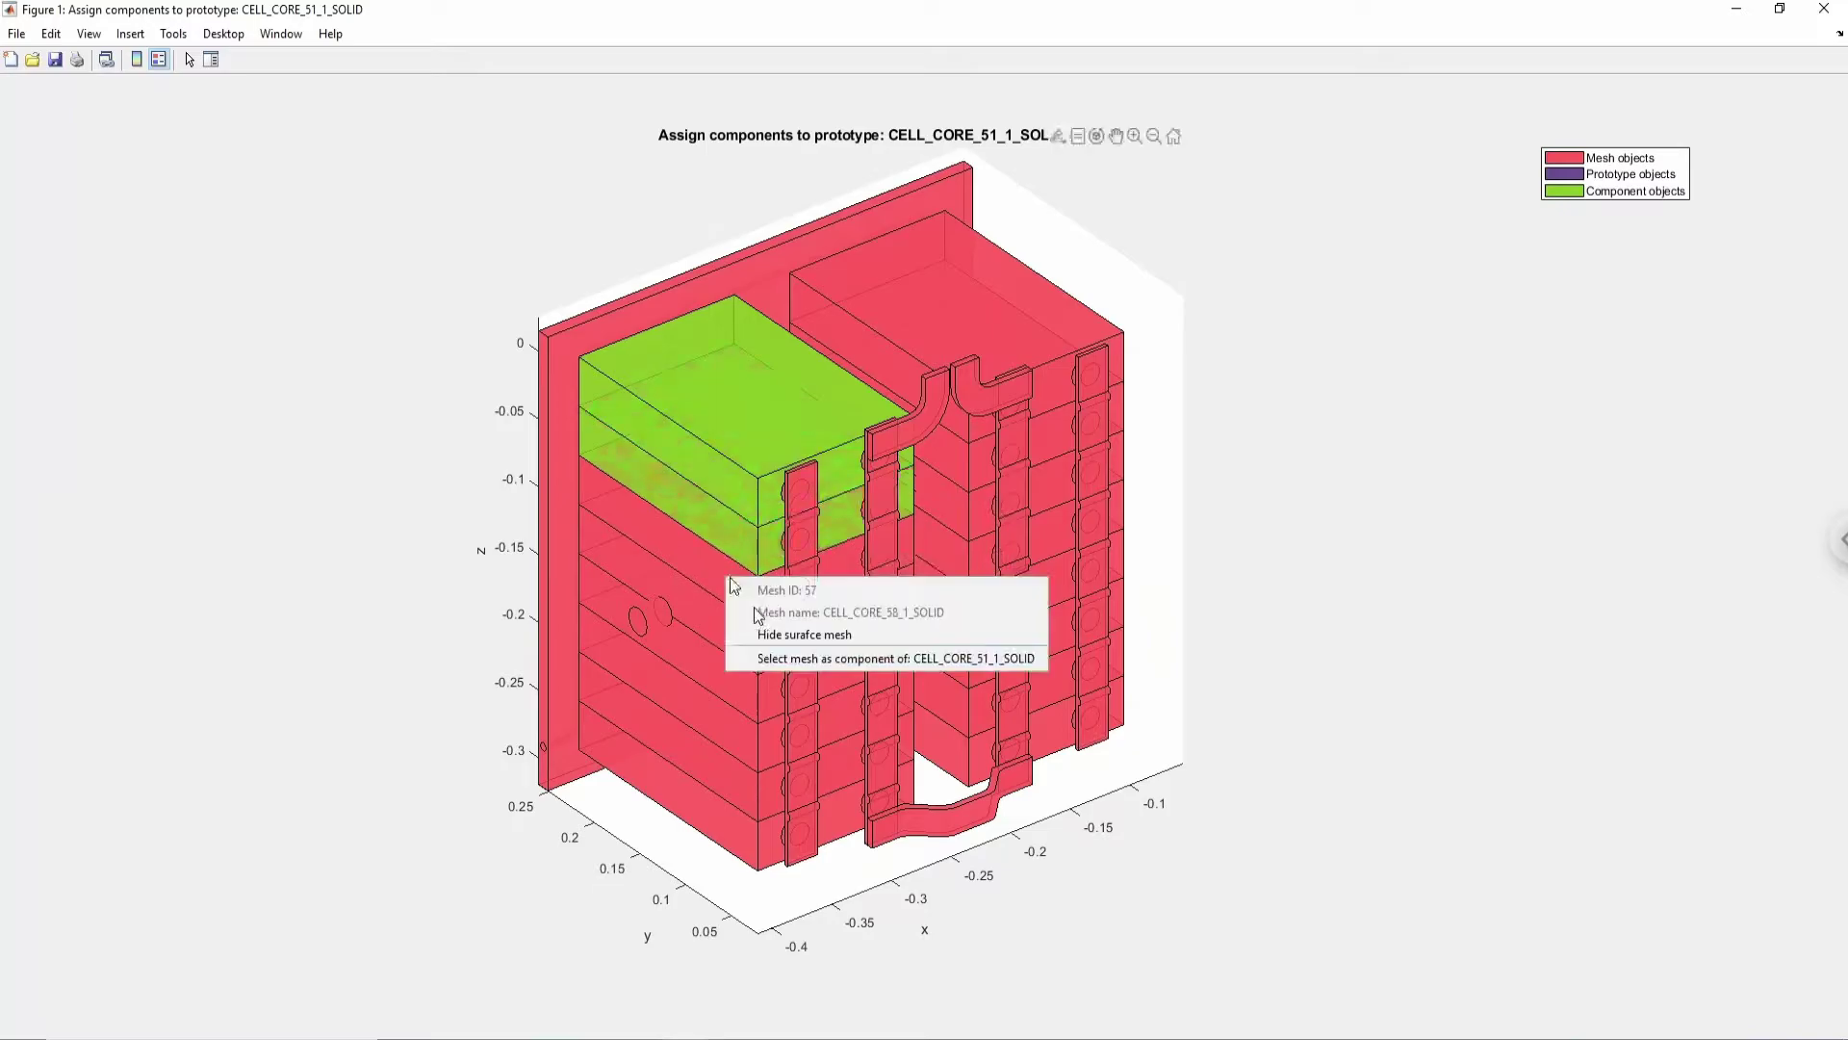
left_click(767, 663)
right_click(739, 639)
left_click(787, 728)
right_click(734, 688)
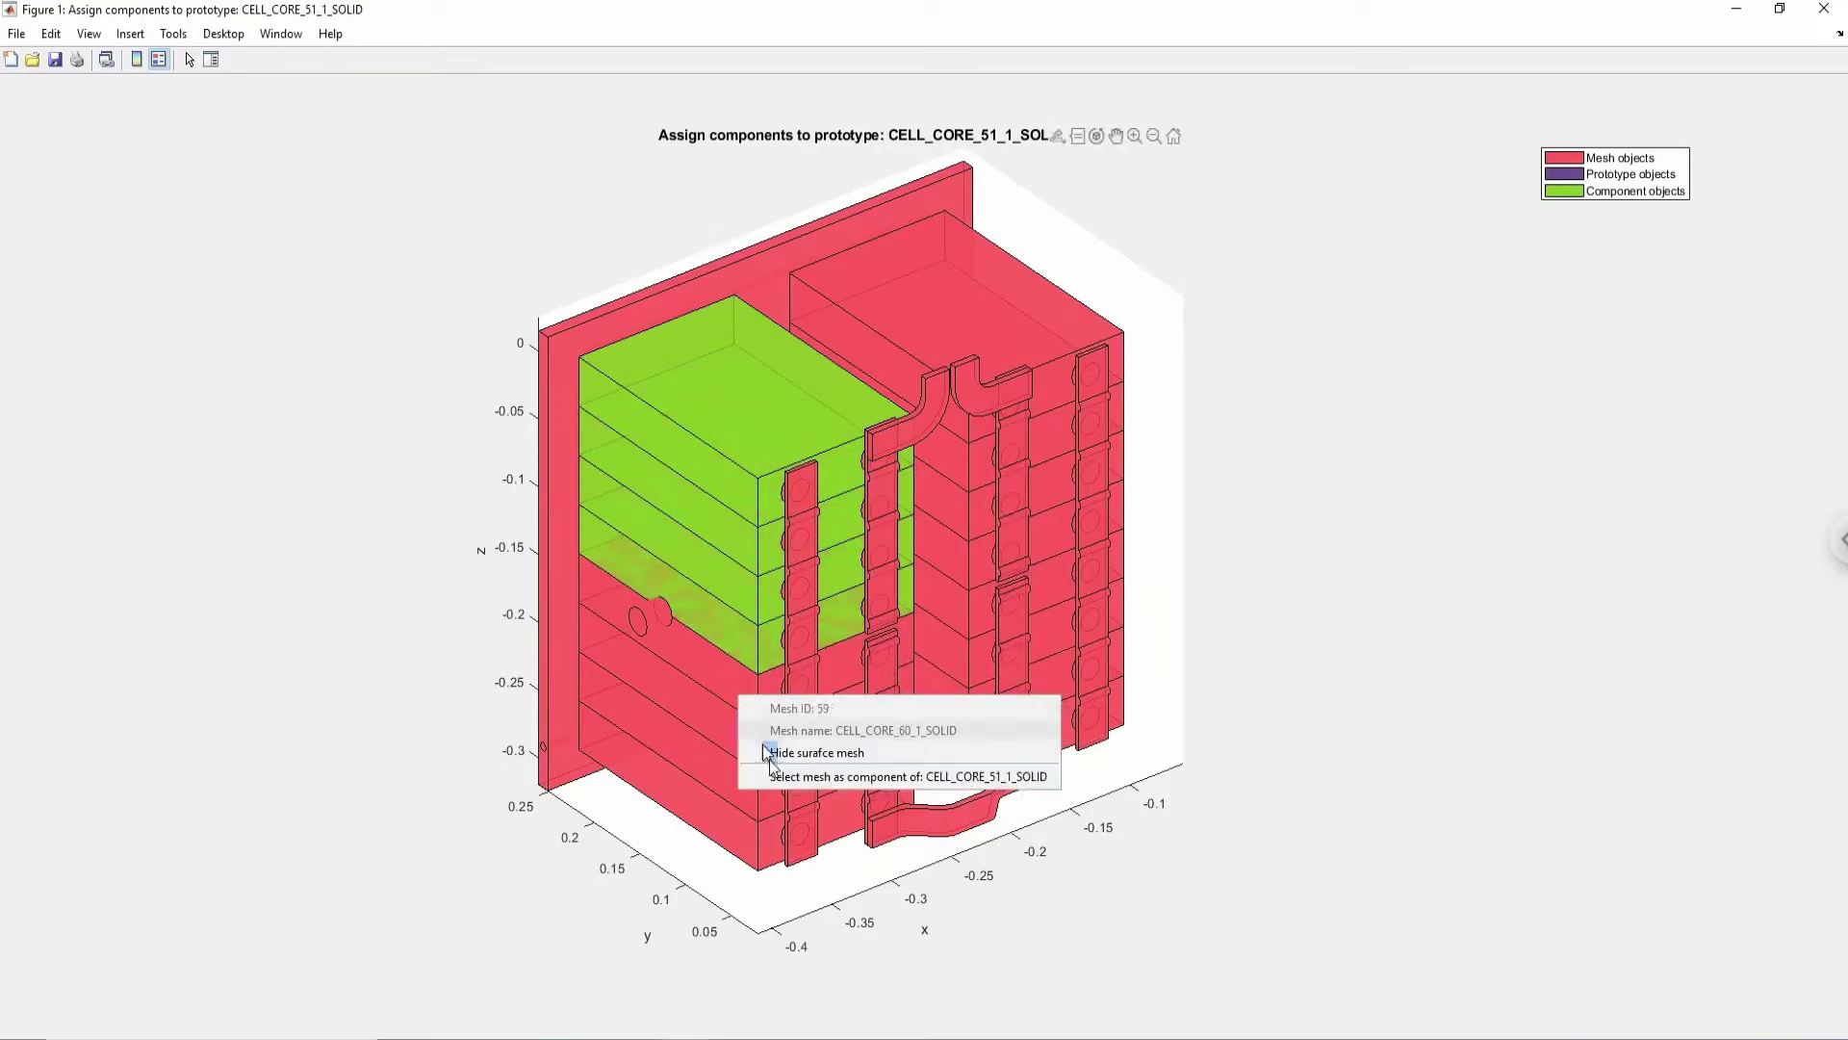
left_click(782, 778)
right_click(747, 743)
left_click(788, 826)
right_click(747, 773)
left_click(787, 855)
right_click(749, 833)
left_click(799, 916)
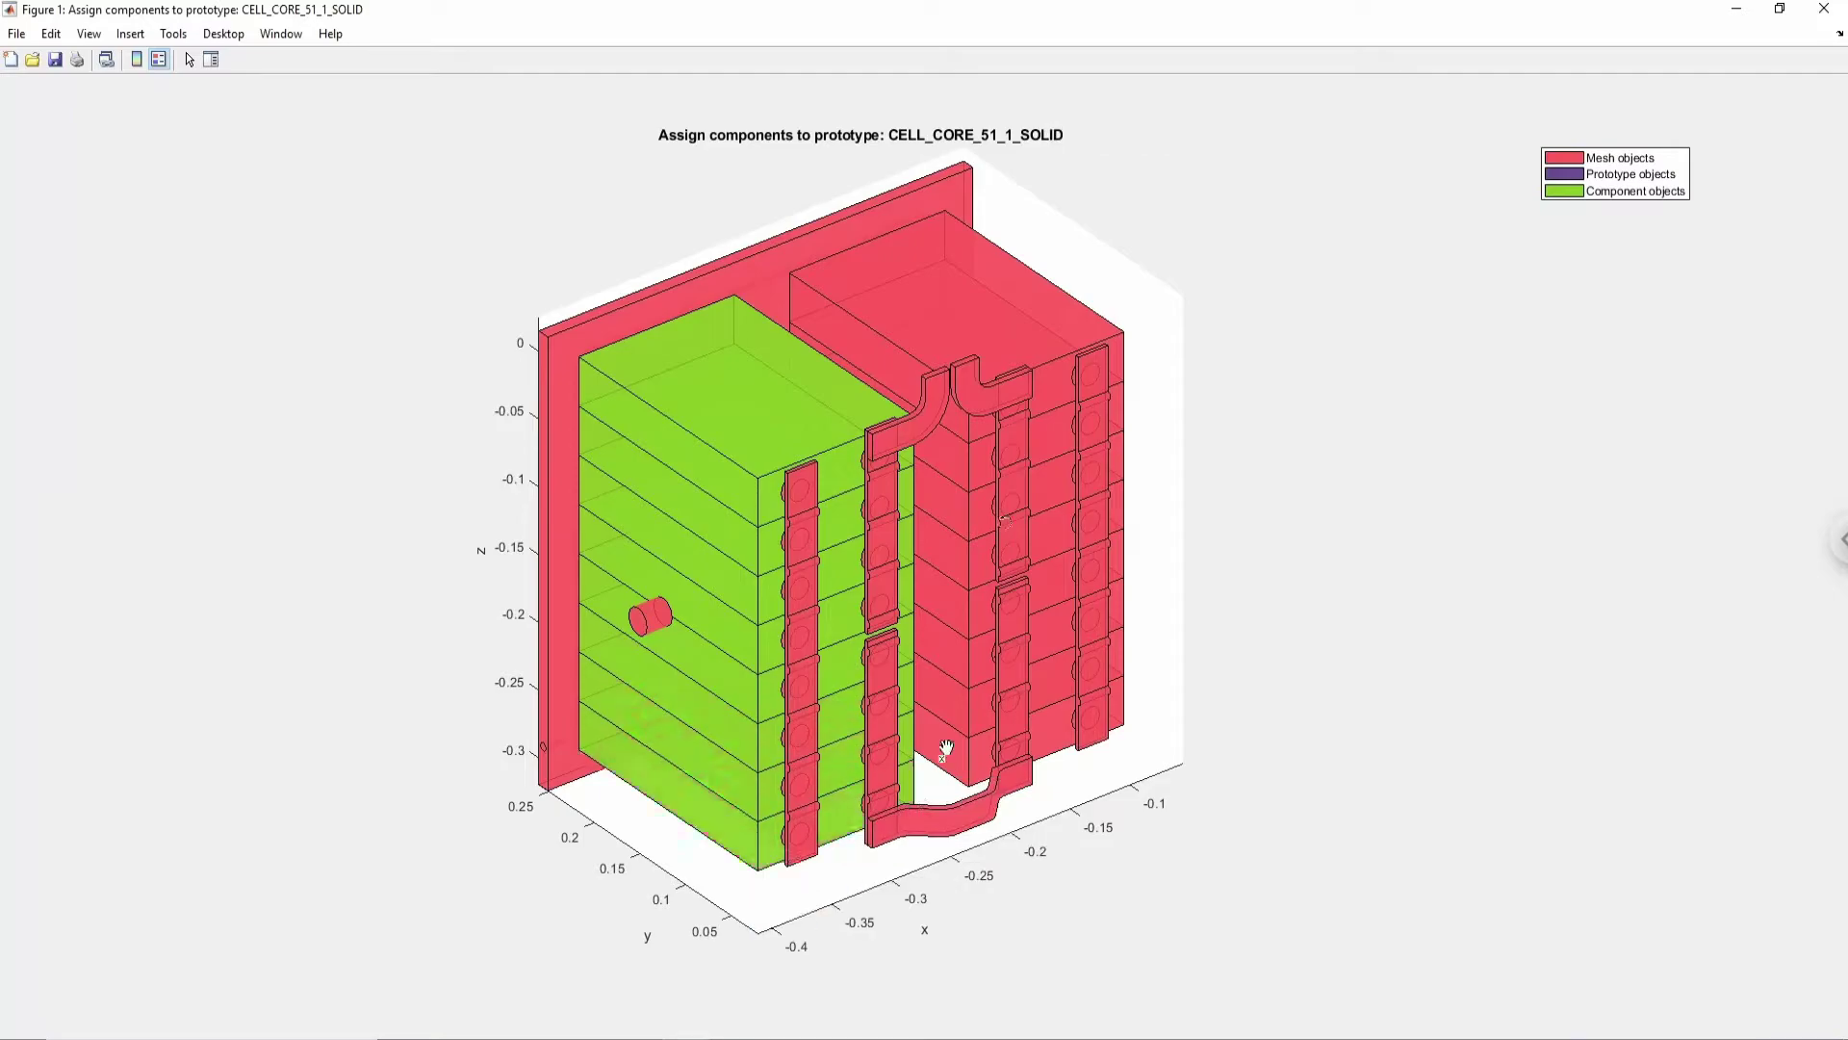
- Assign the right-side cells, including mesh 48 and the lower blocks, as components
right_click(985, 326)
left_click(1032, 406)
right_click(1047, 437)
left_click(1097, 517)
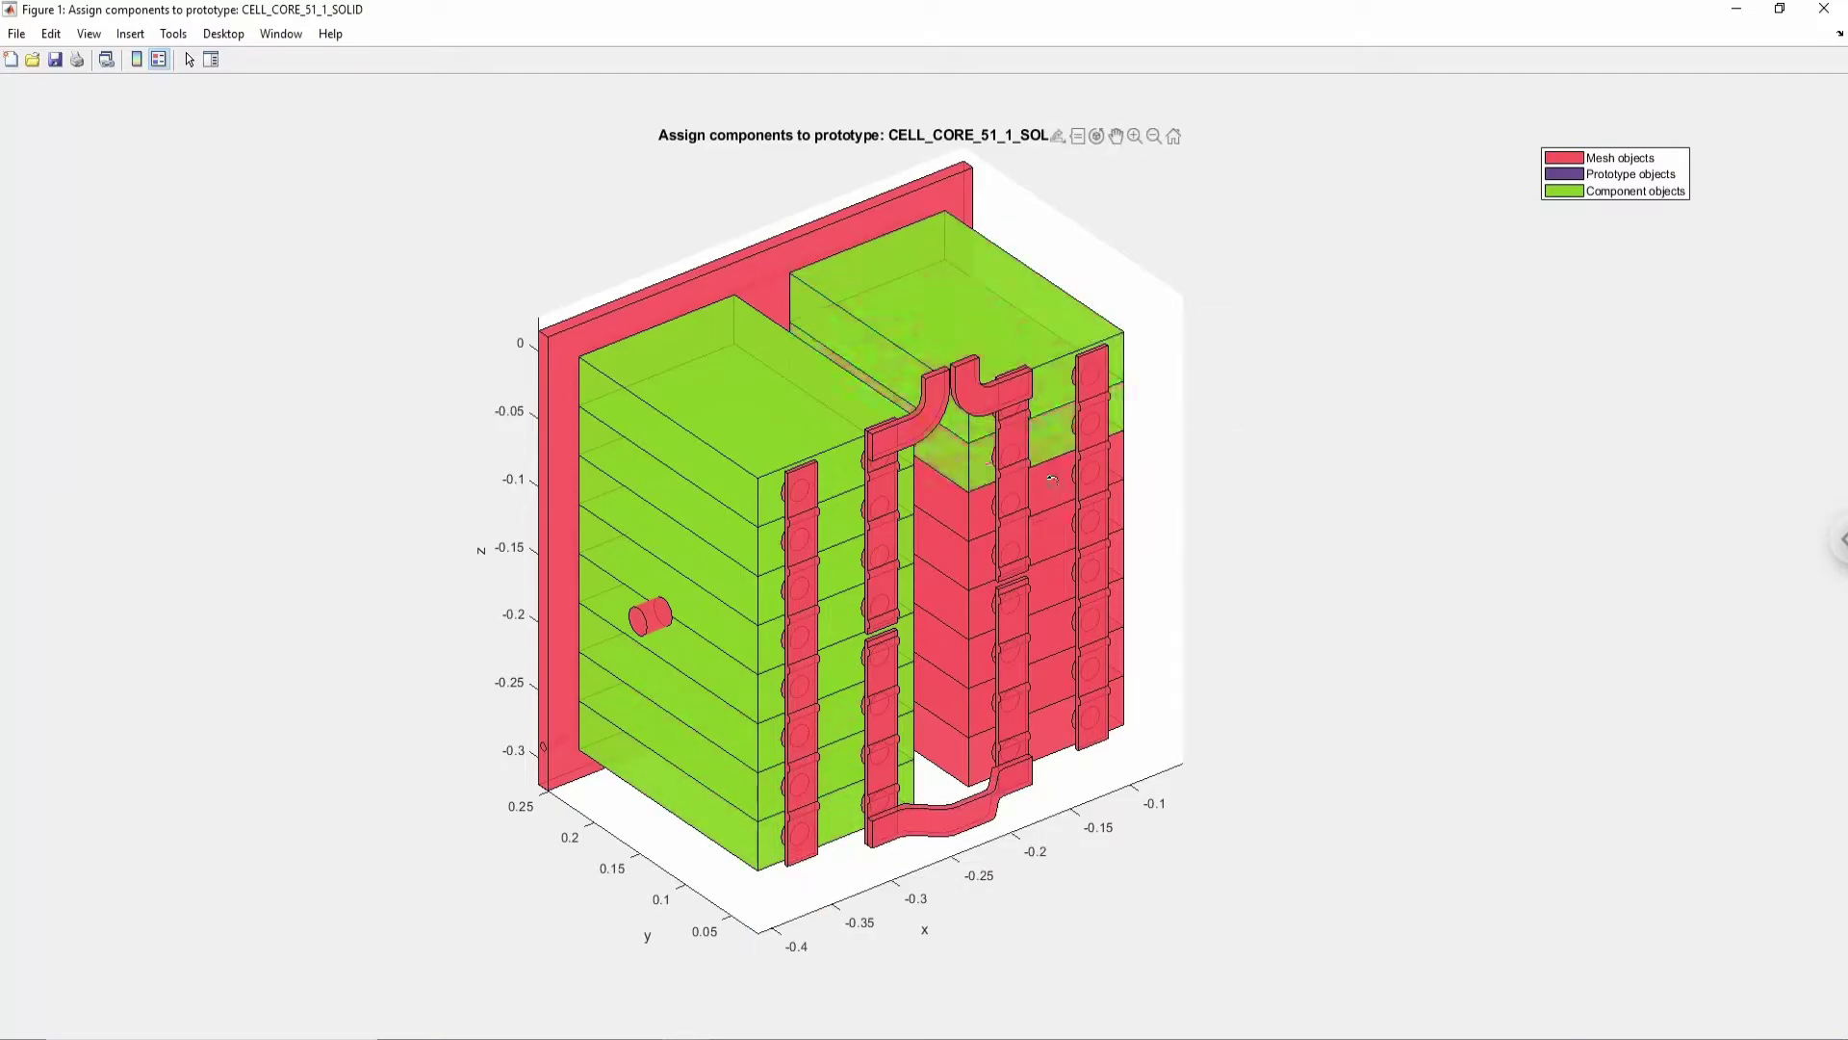
right_click(1052, 482)
left_click(1096, 568)
right_click(1052, 531)
left_click(1088, 614)
right_click(1040, 586)
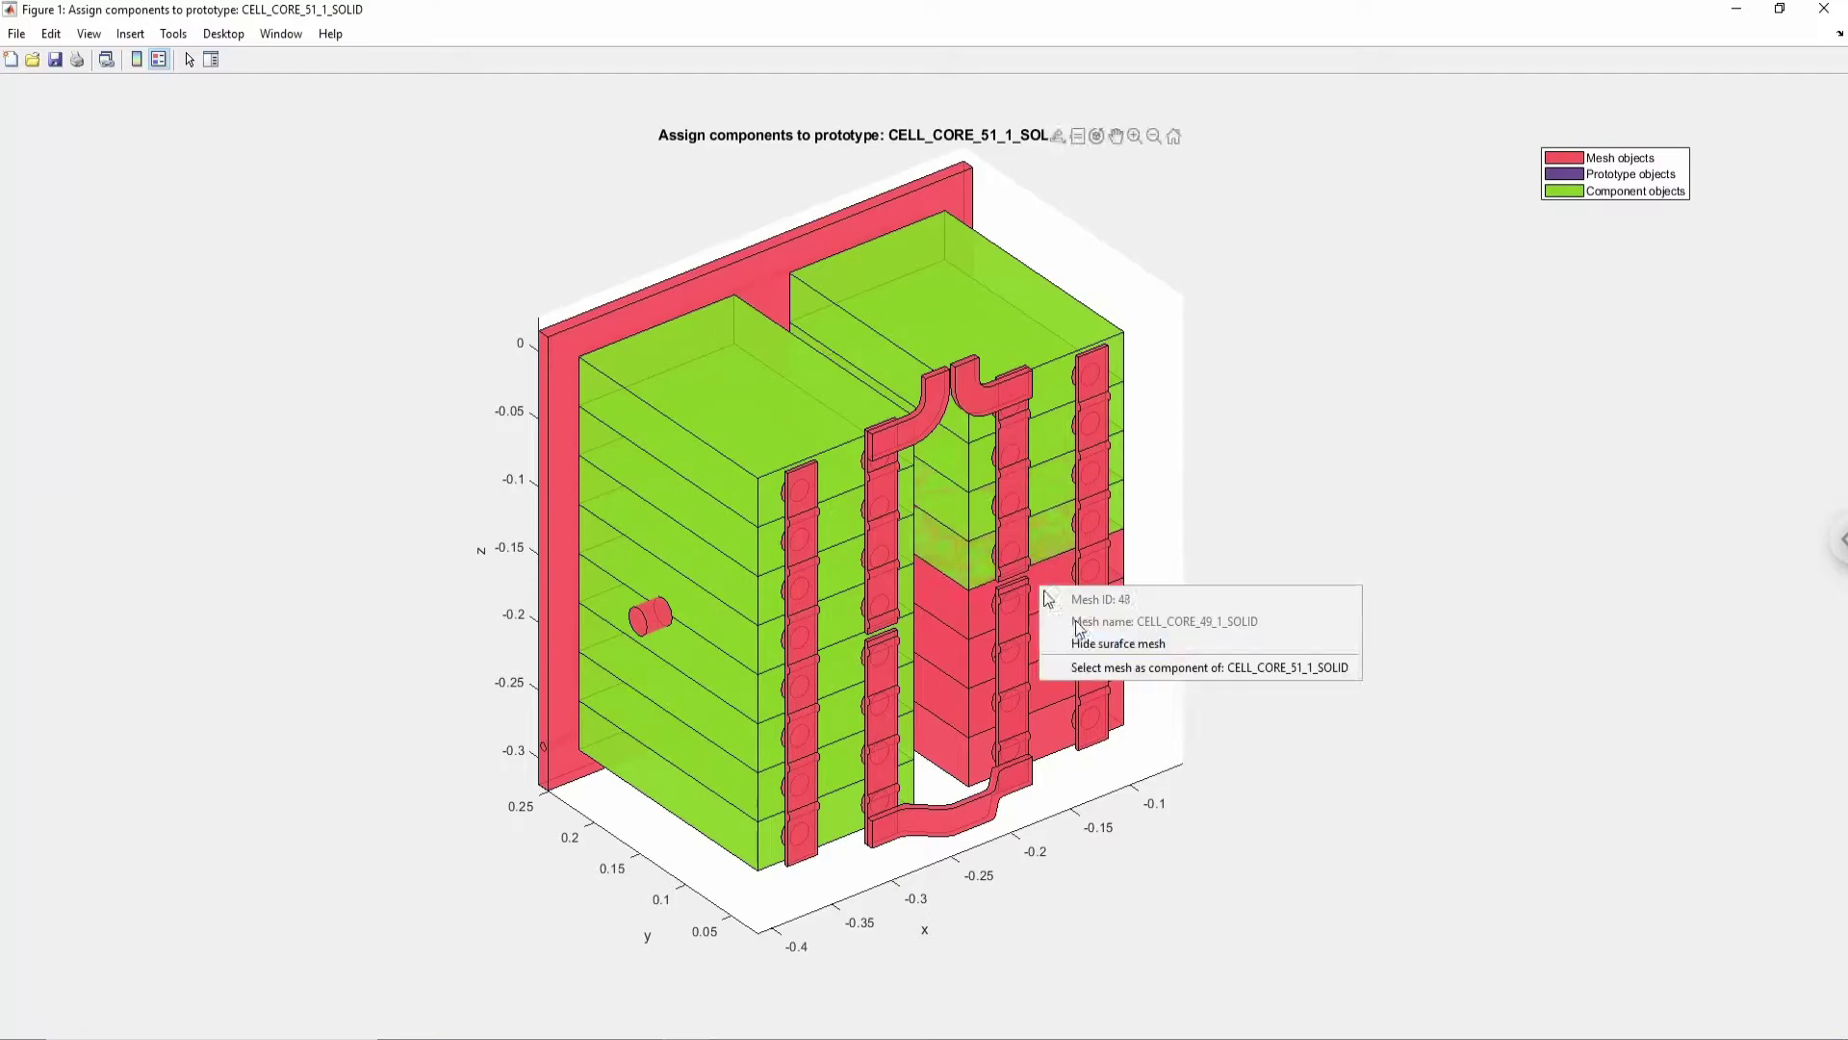
left_click(1085, 667)
right_click(1064, 636)
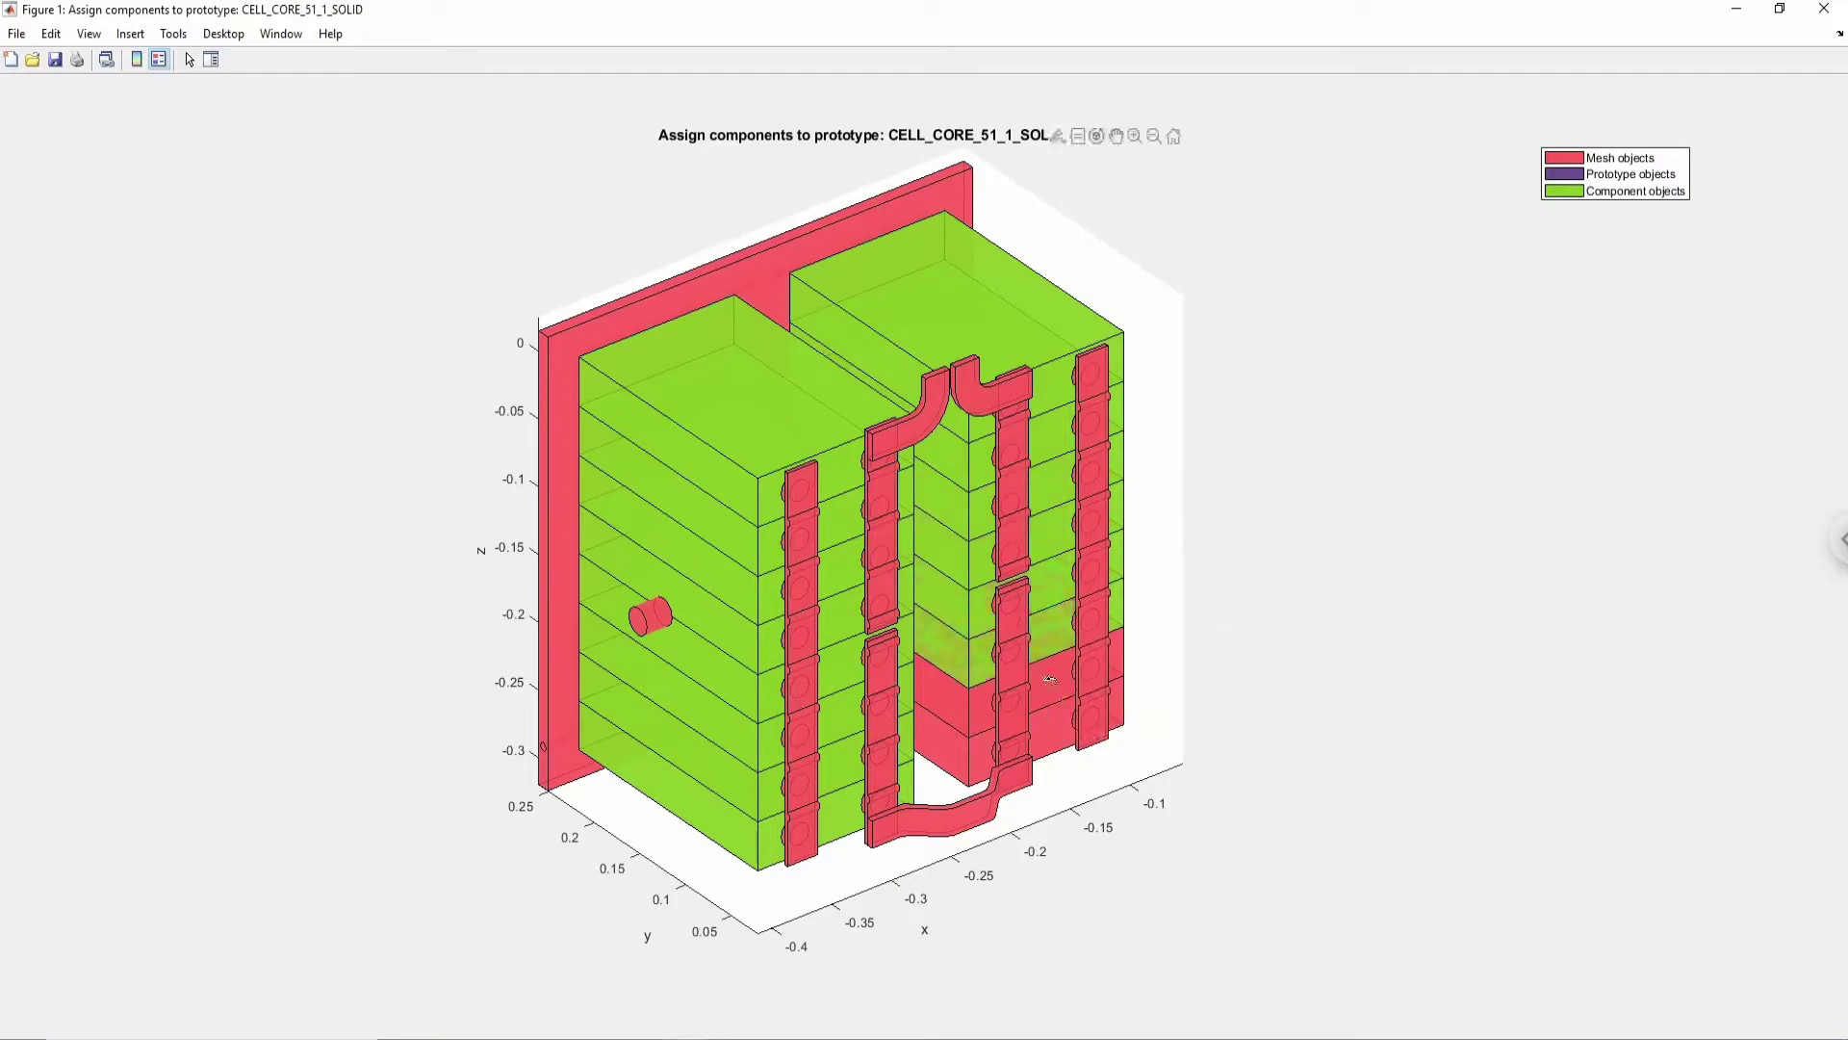
right_click(1050, 680)
left_click(1193, 768)
right_click(1056, 728)
left_click(1198, 813)
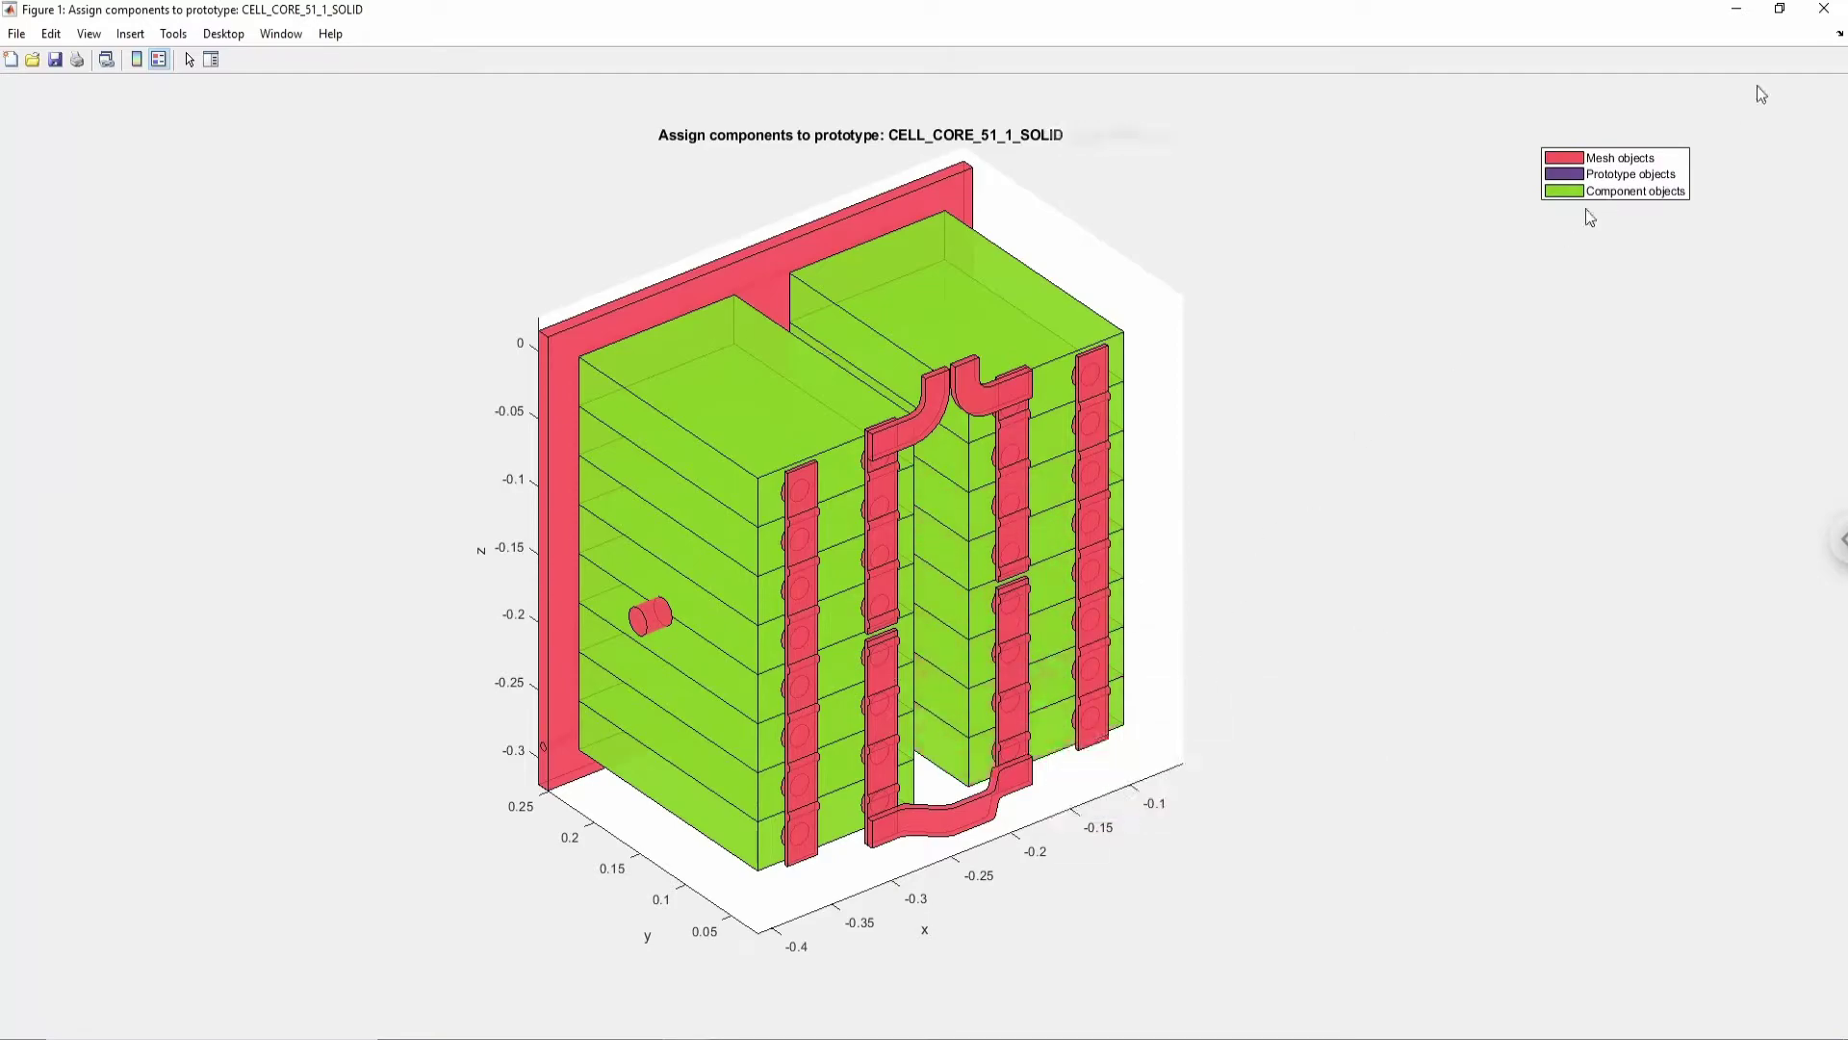
- Close the picker, check CELL_CORE_51_1_SOLID's component list, and select the prototype
left_click(1823, 9)
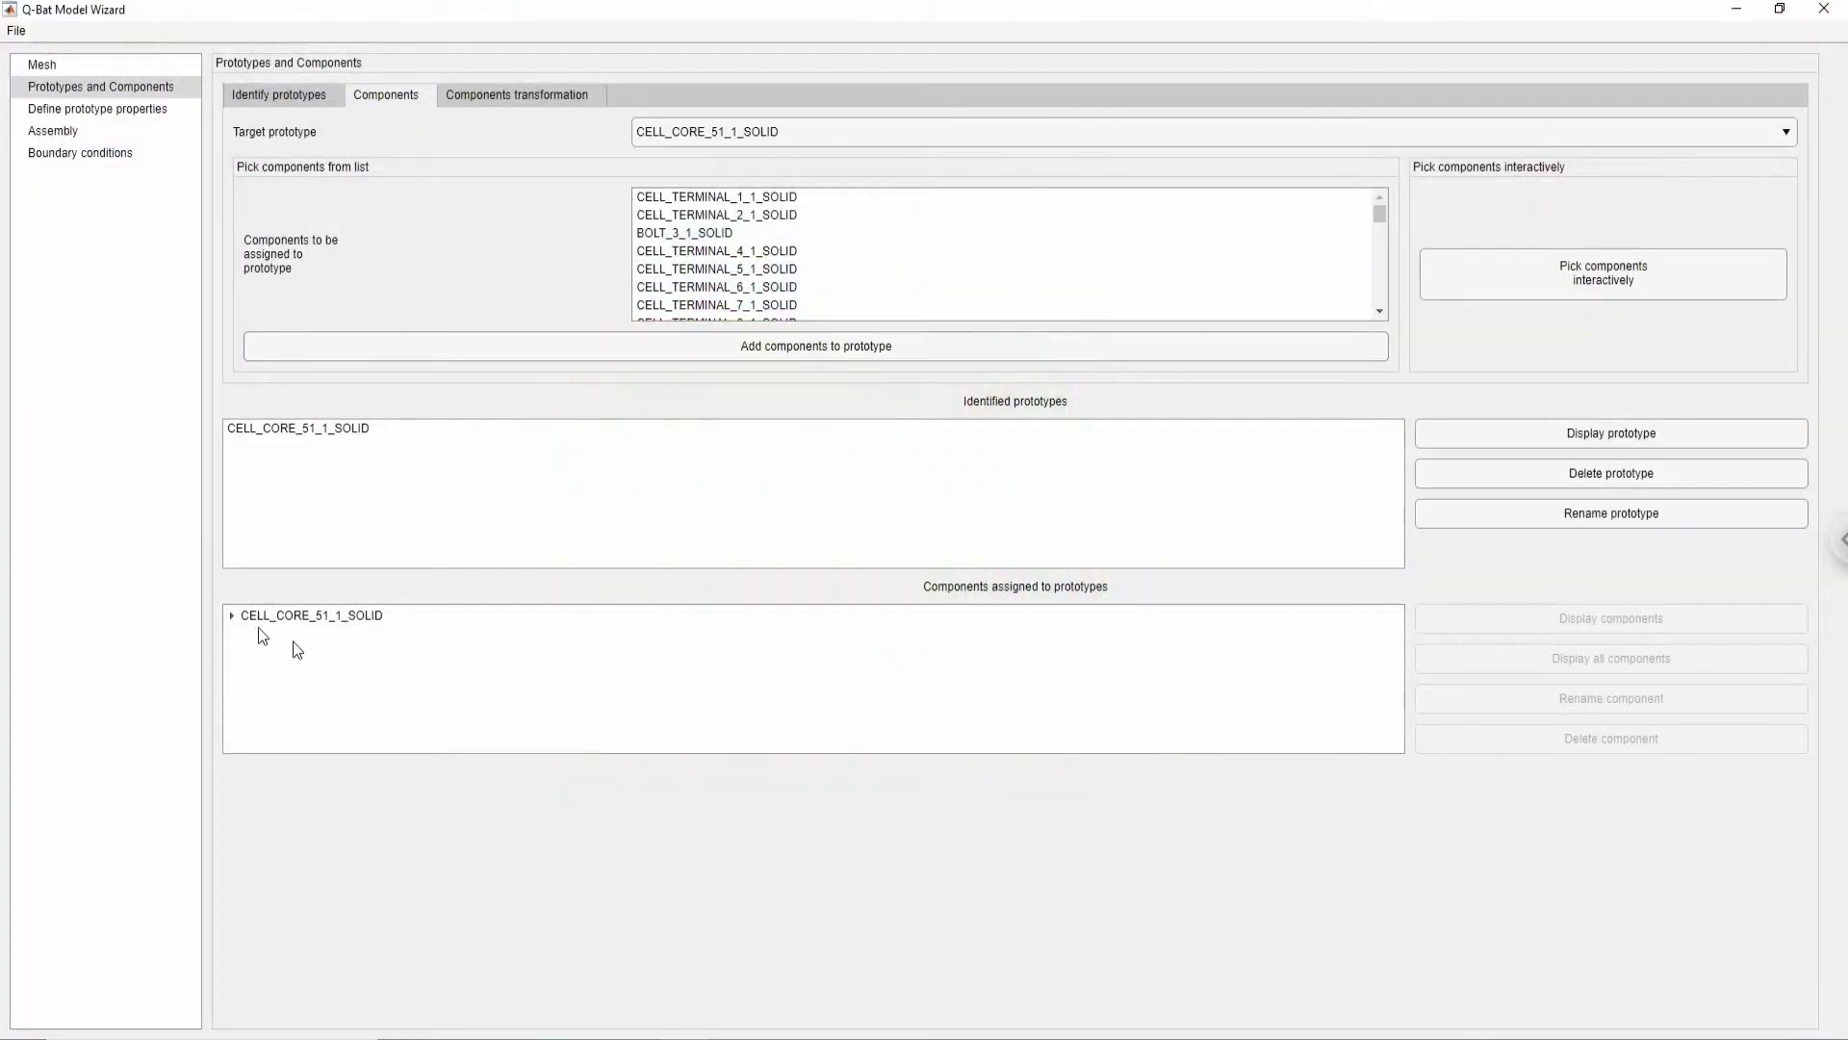
left_click(232, 616)
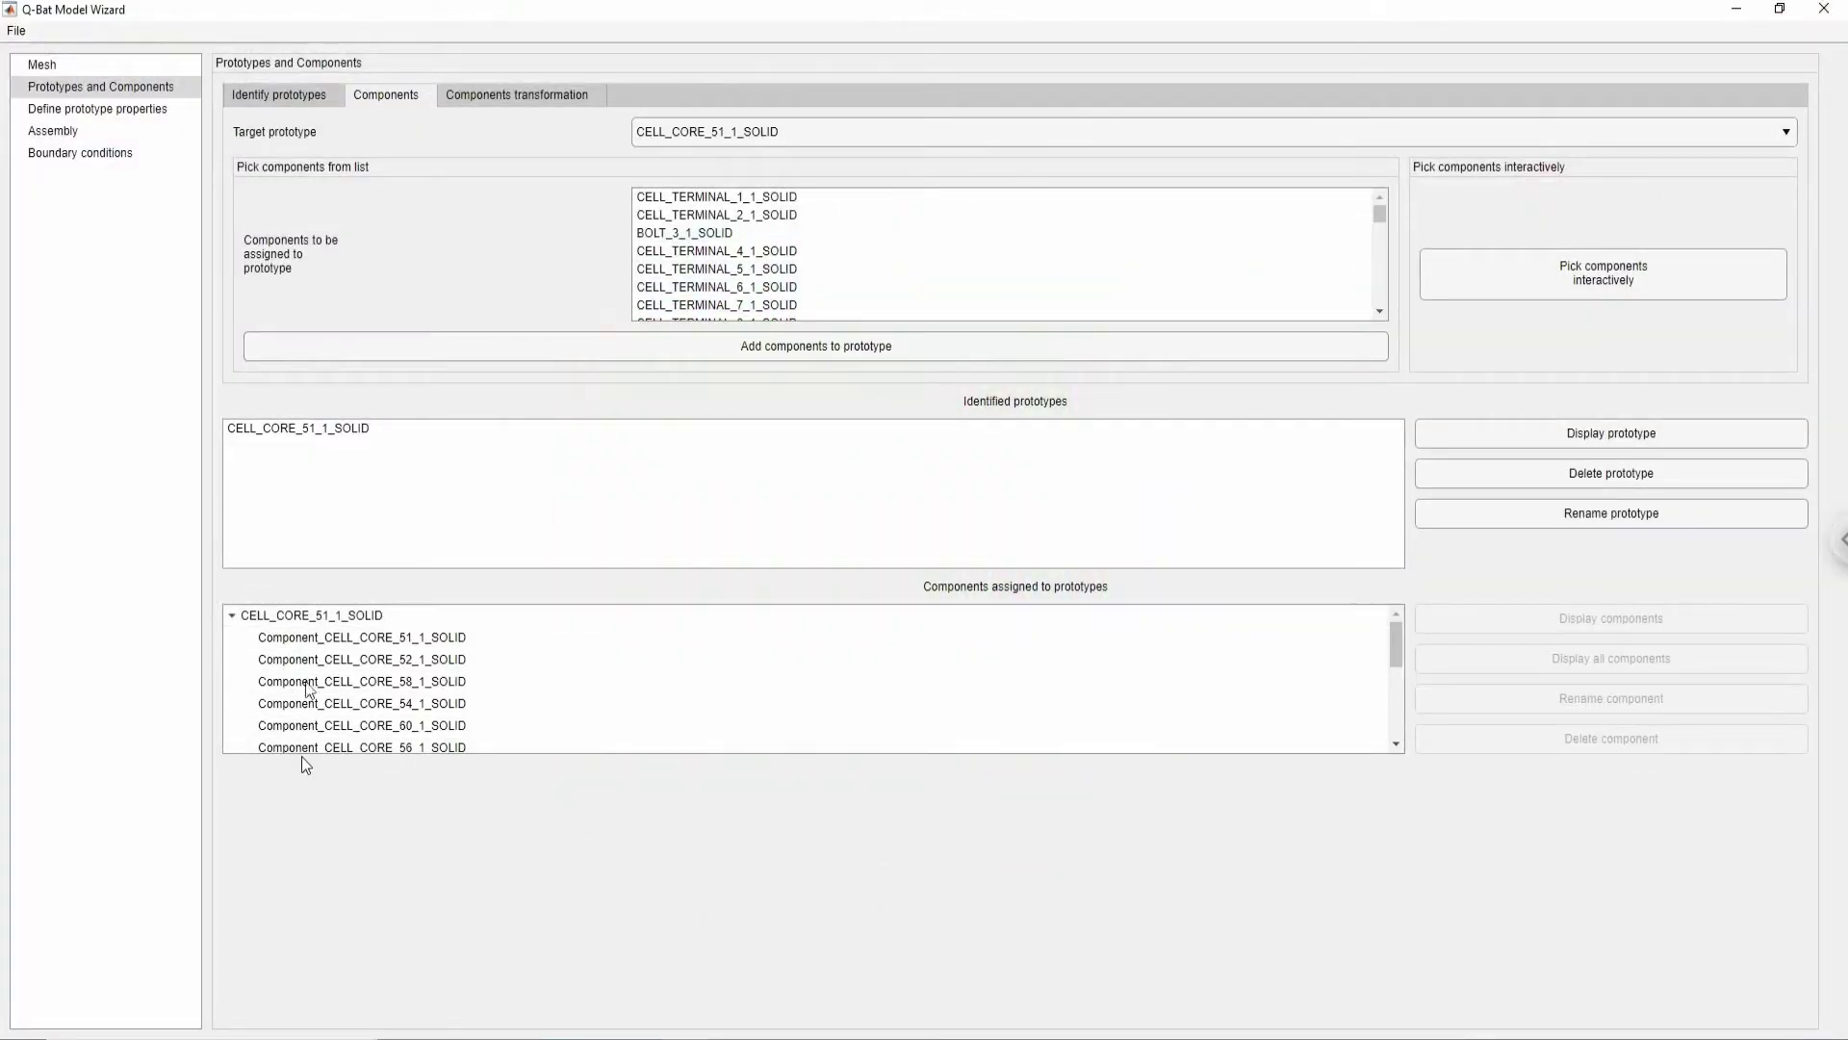
left_click(232, 616)
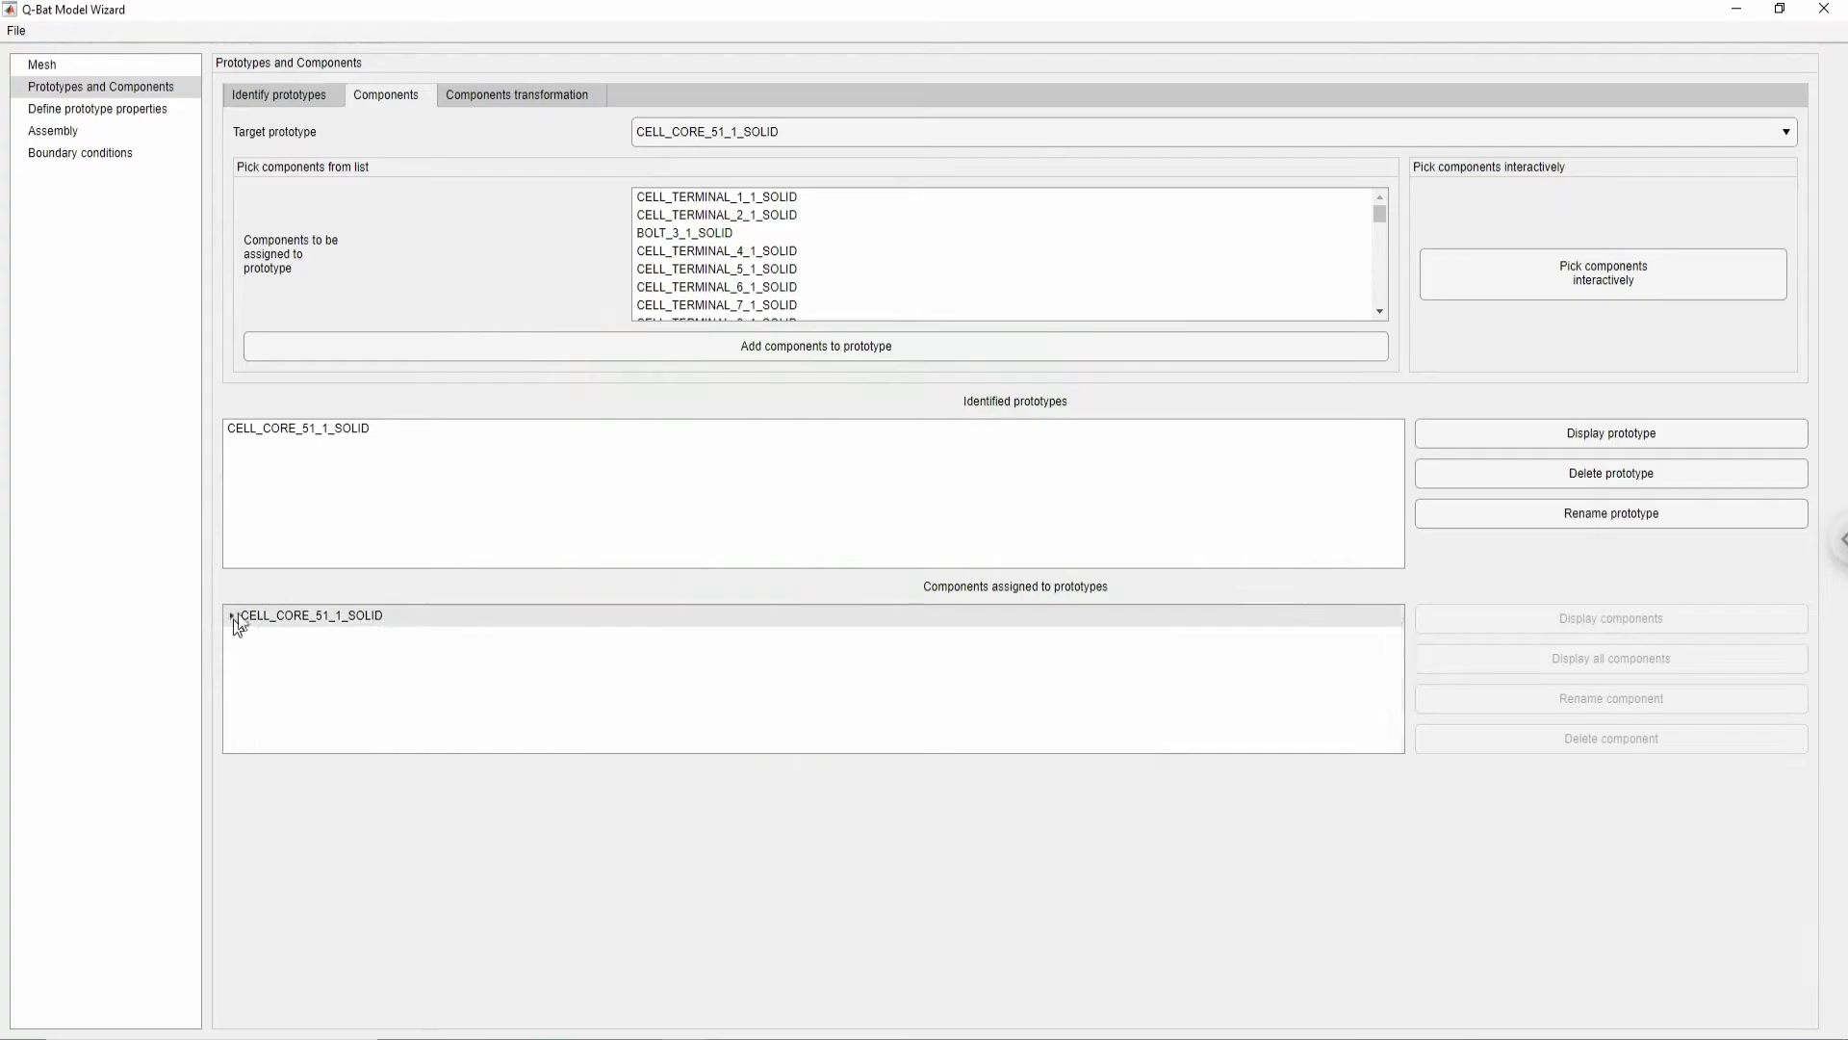
left_click(344, 426)
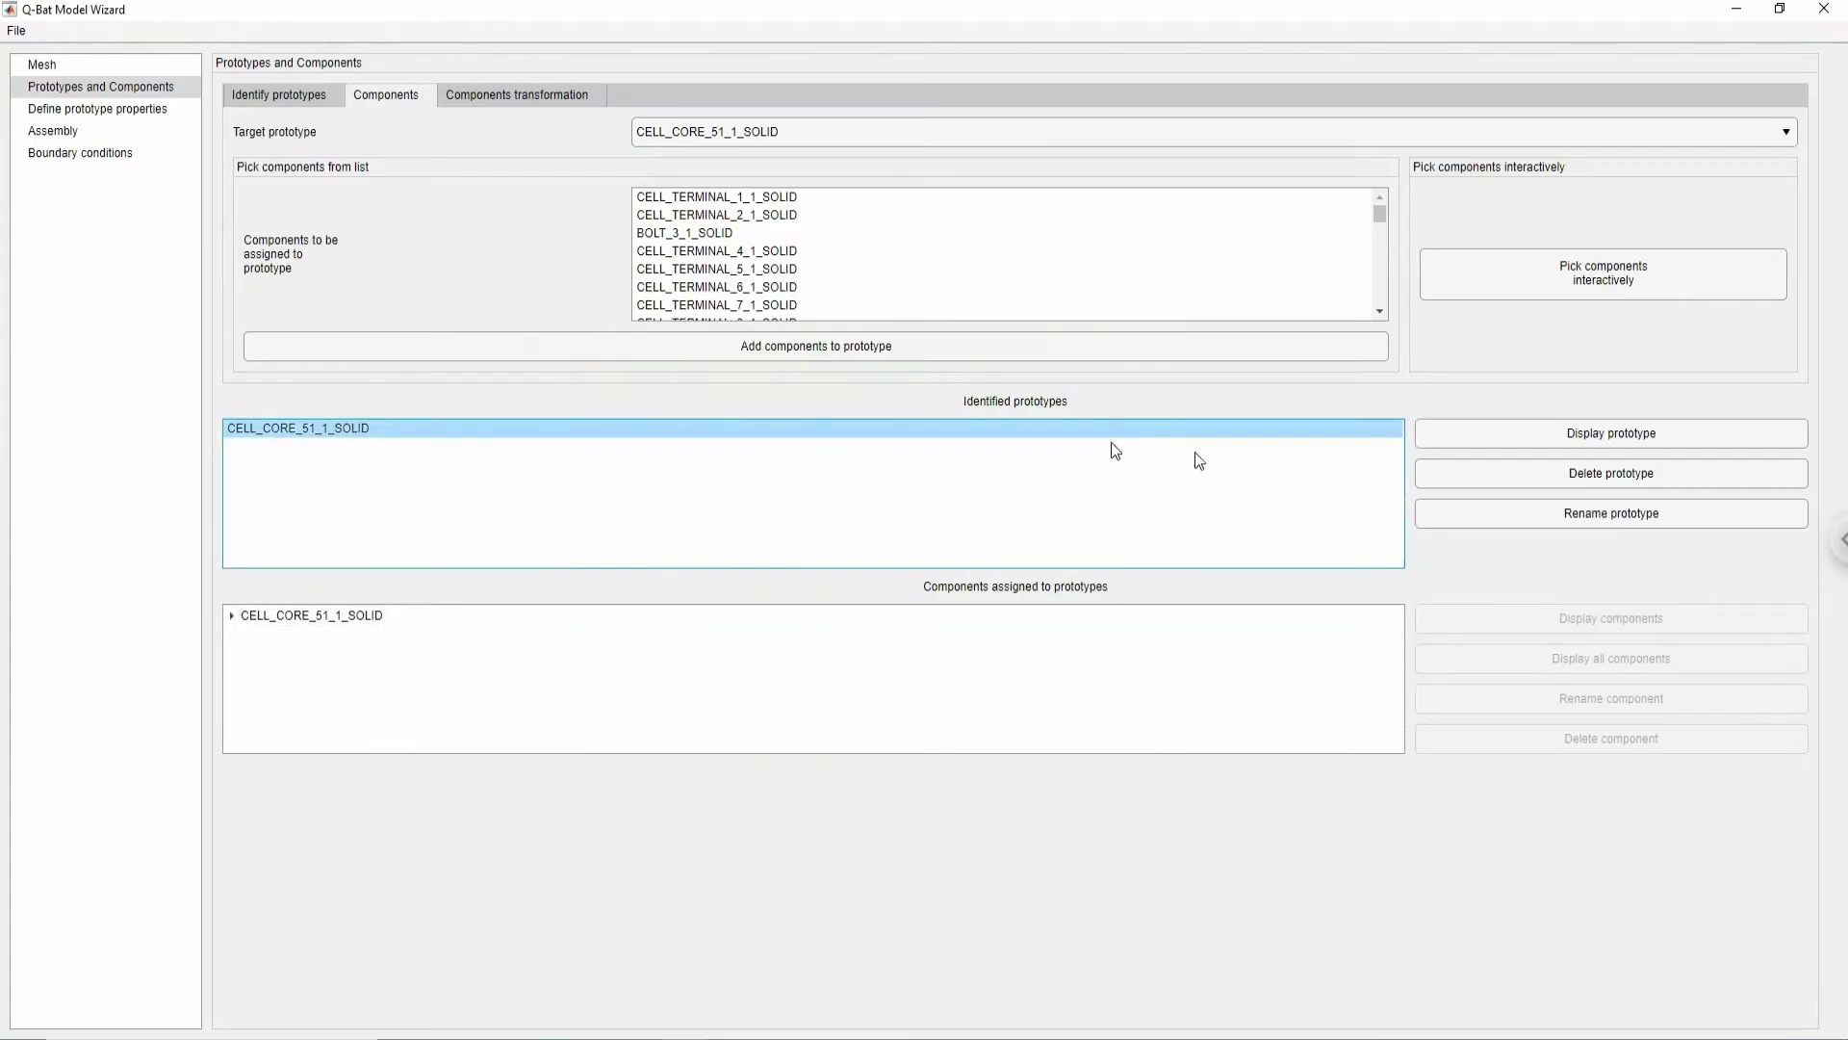
- Rename the prototype CELL_CORE_51_1_SOLID to cell_core
left_click(1445, 514)
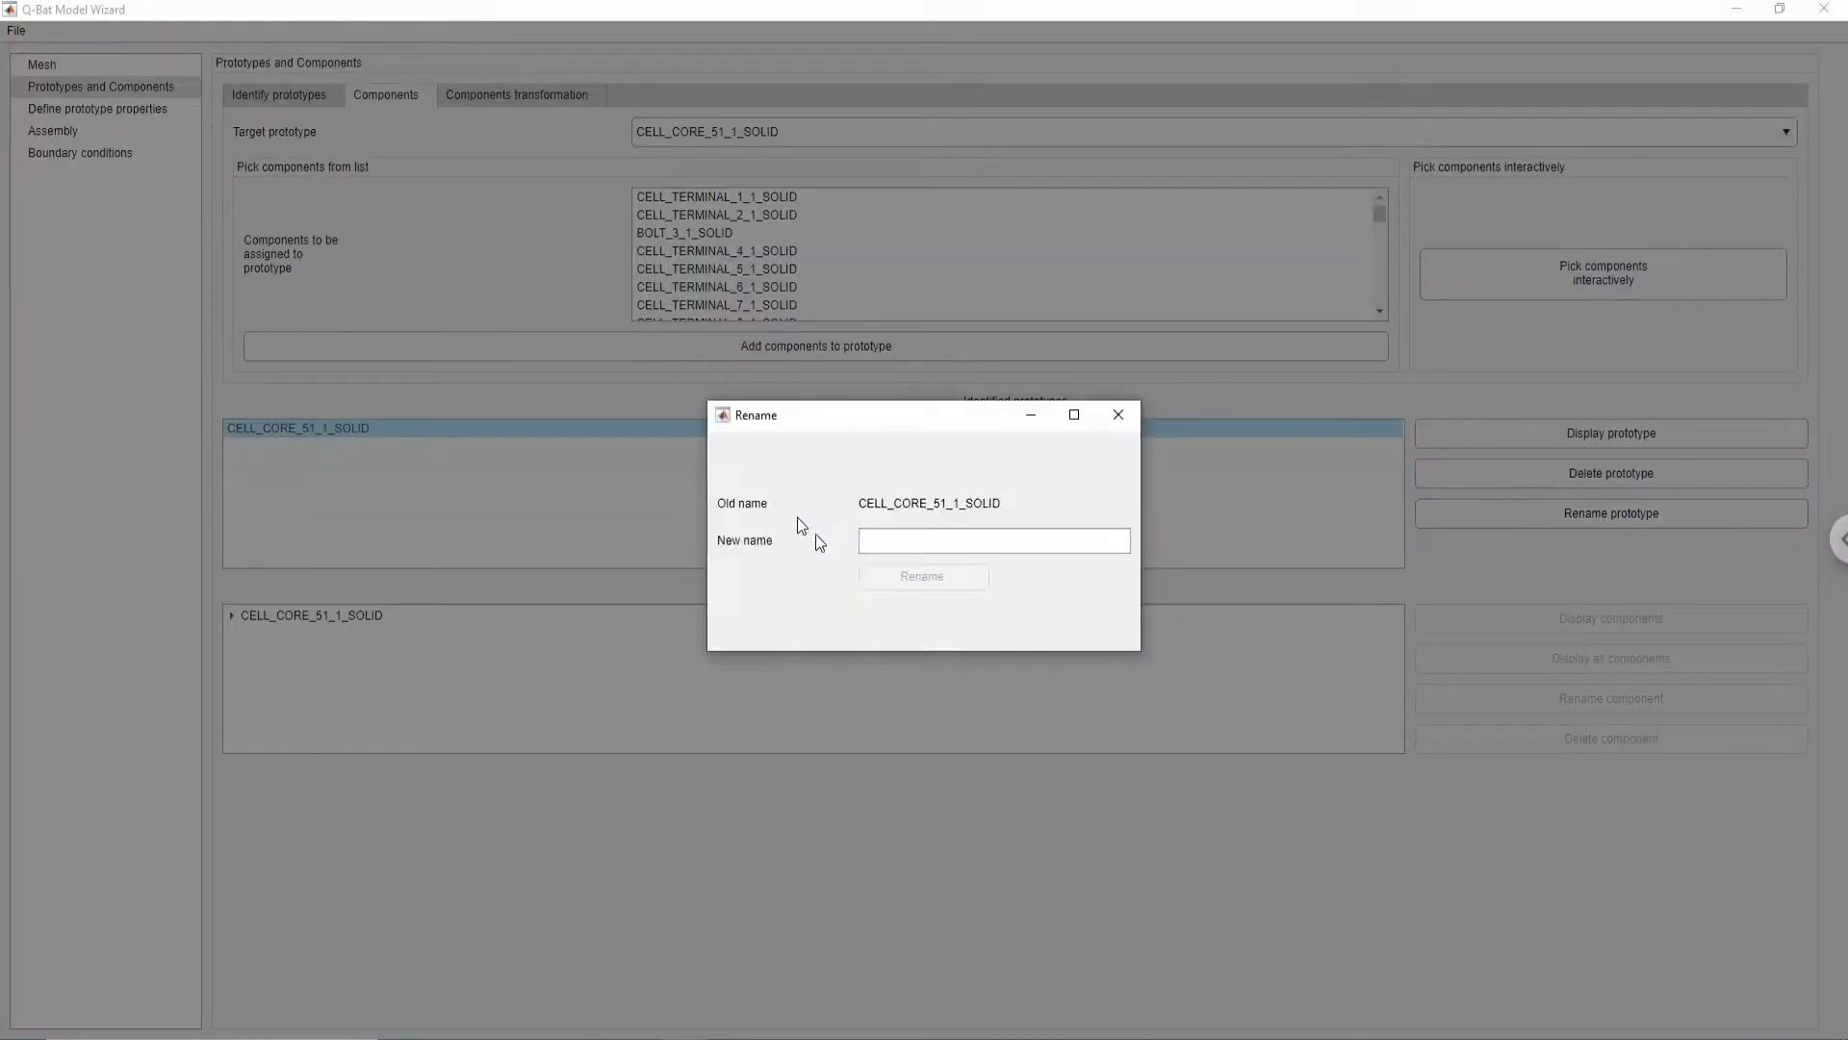
left_click(886, 541)
type("cell_core")
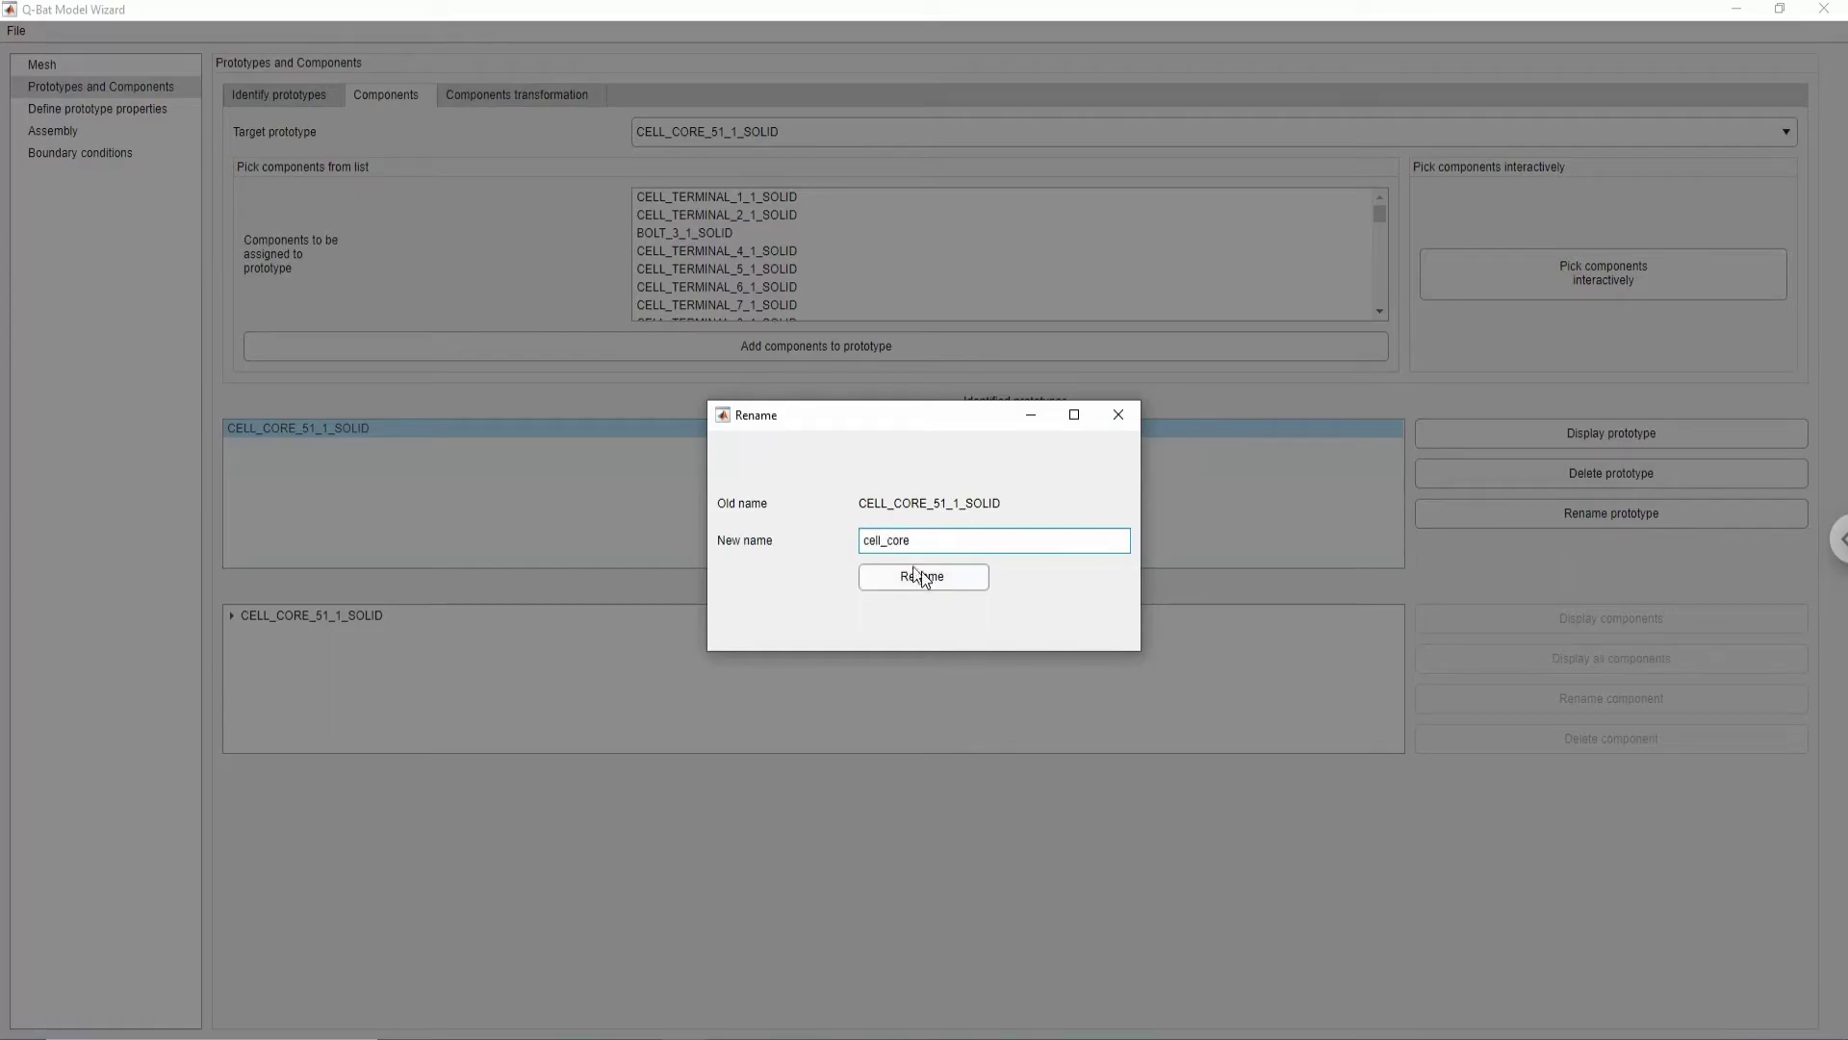
left_click(919, 575)
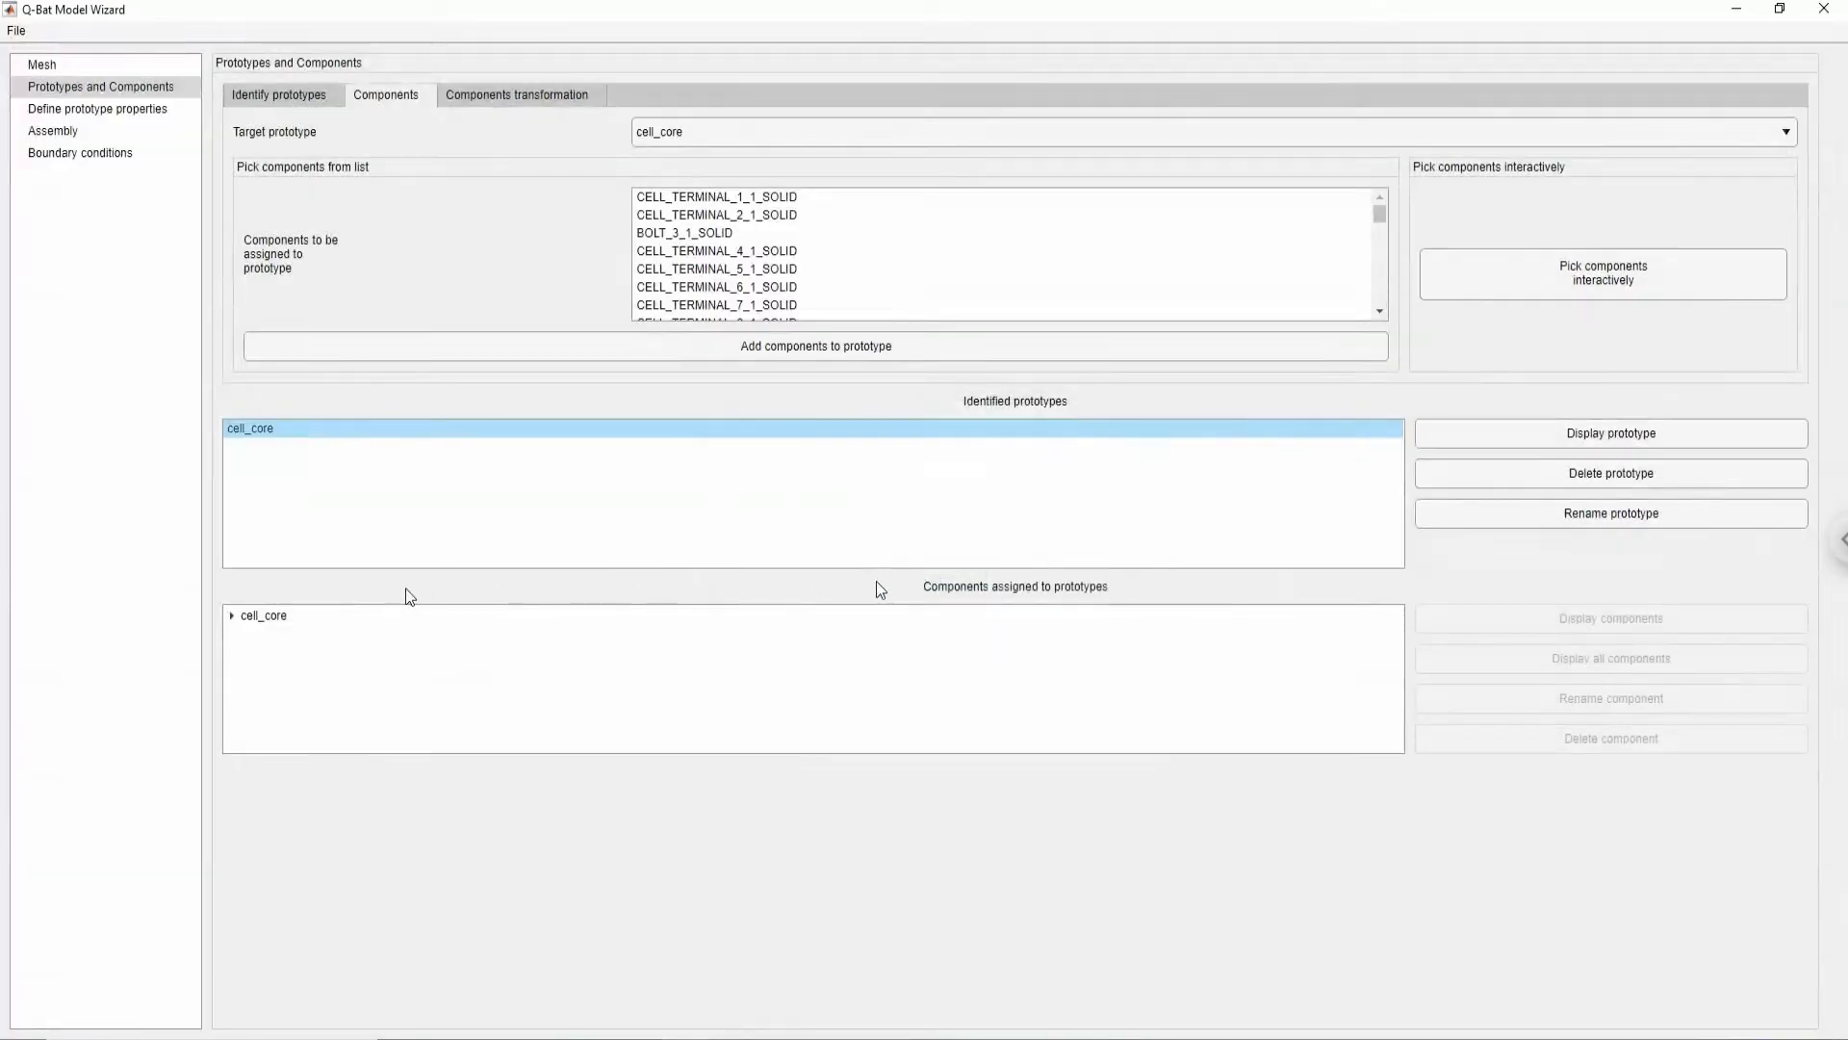
- Rename component Component_CELL_CORE_51_1_SOLID to cell_core_1
left_click(233, 616)
left_click(825, 638)
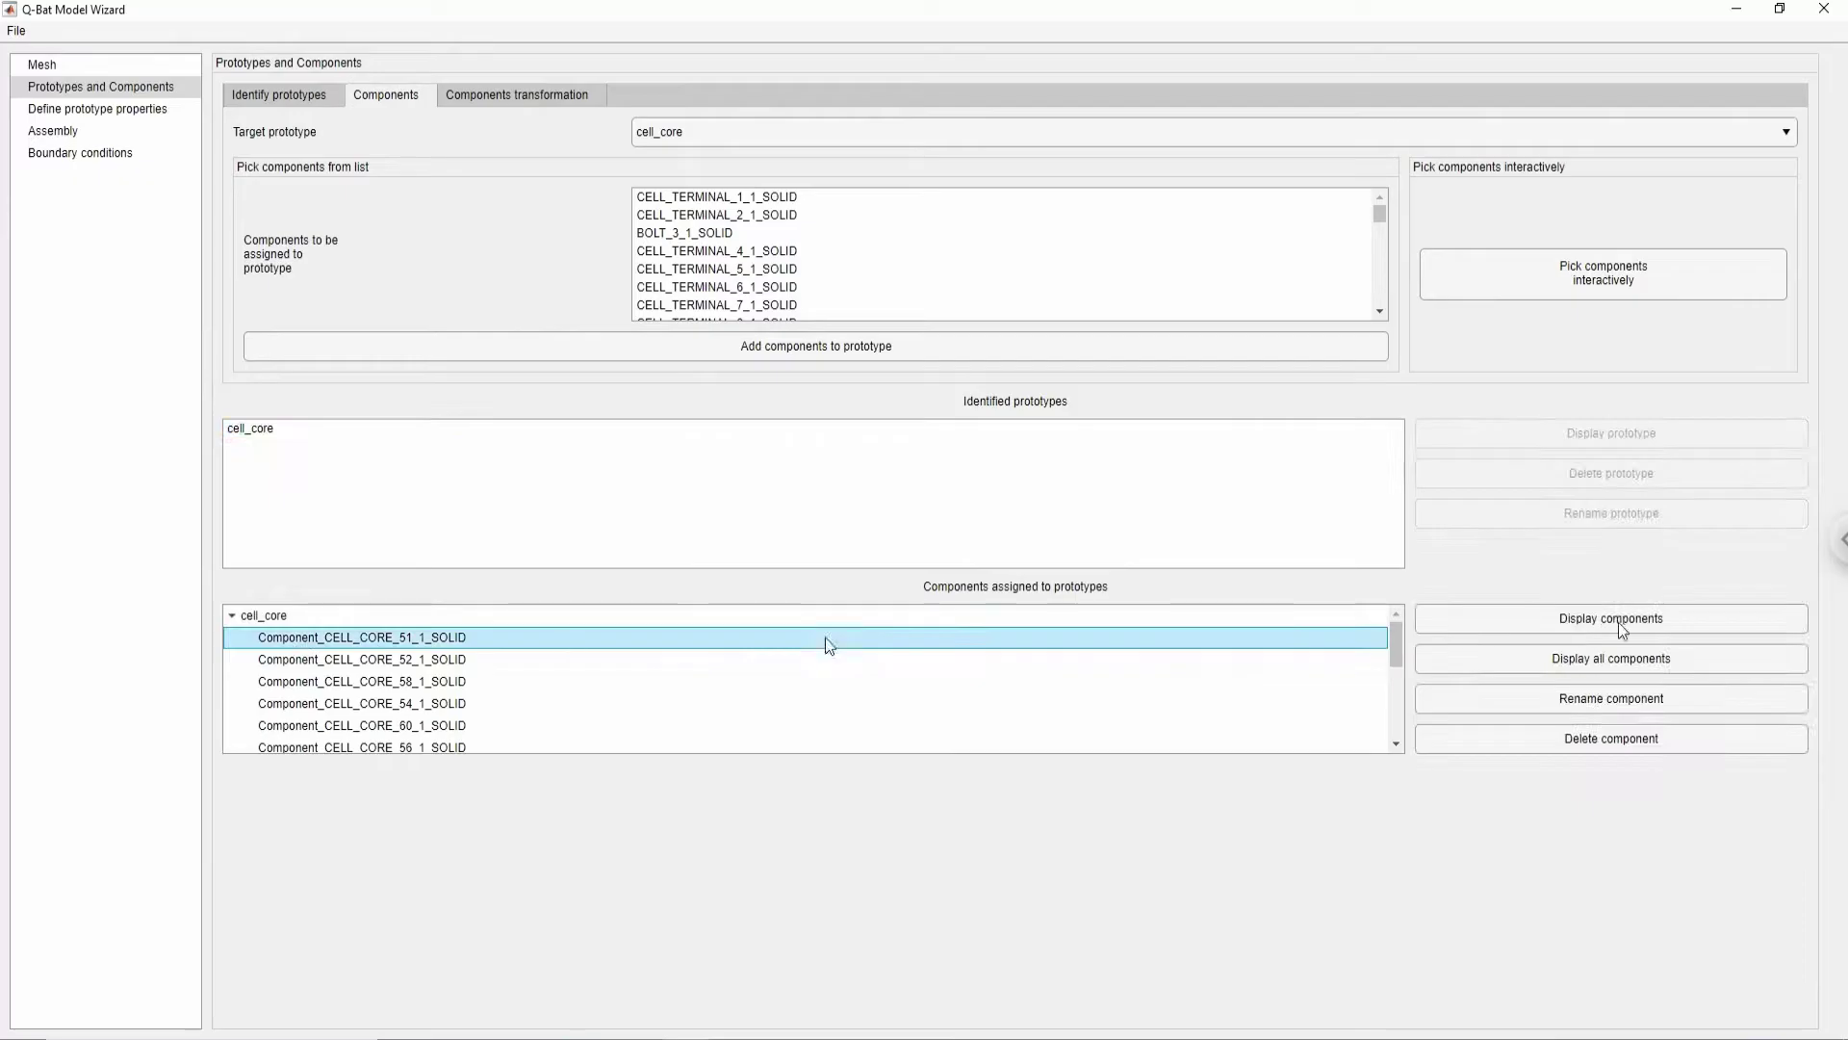
left_click(1636, 710)
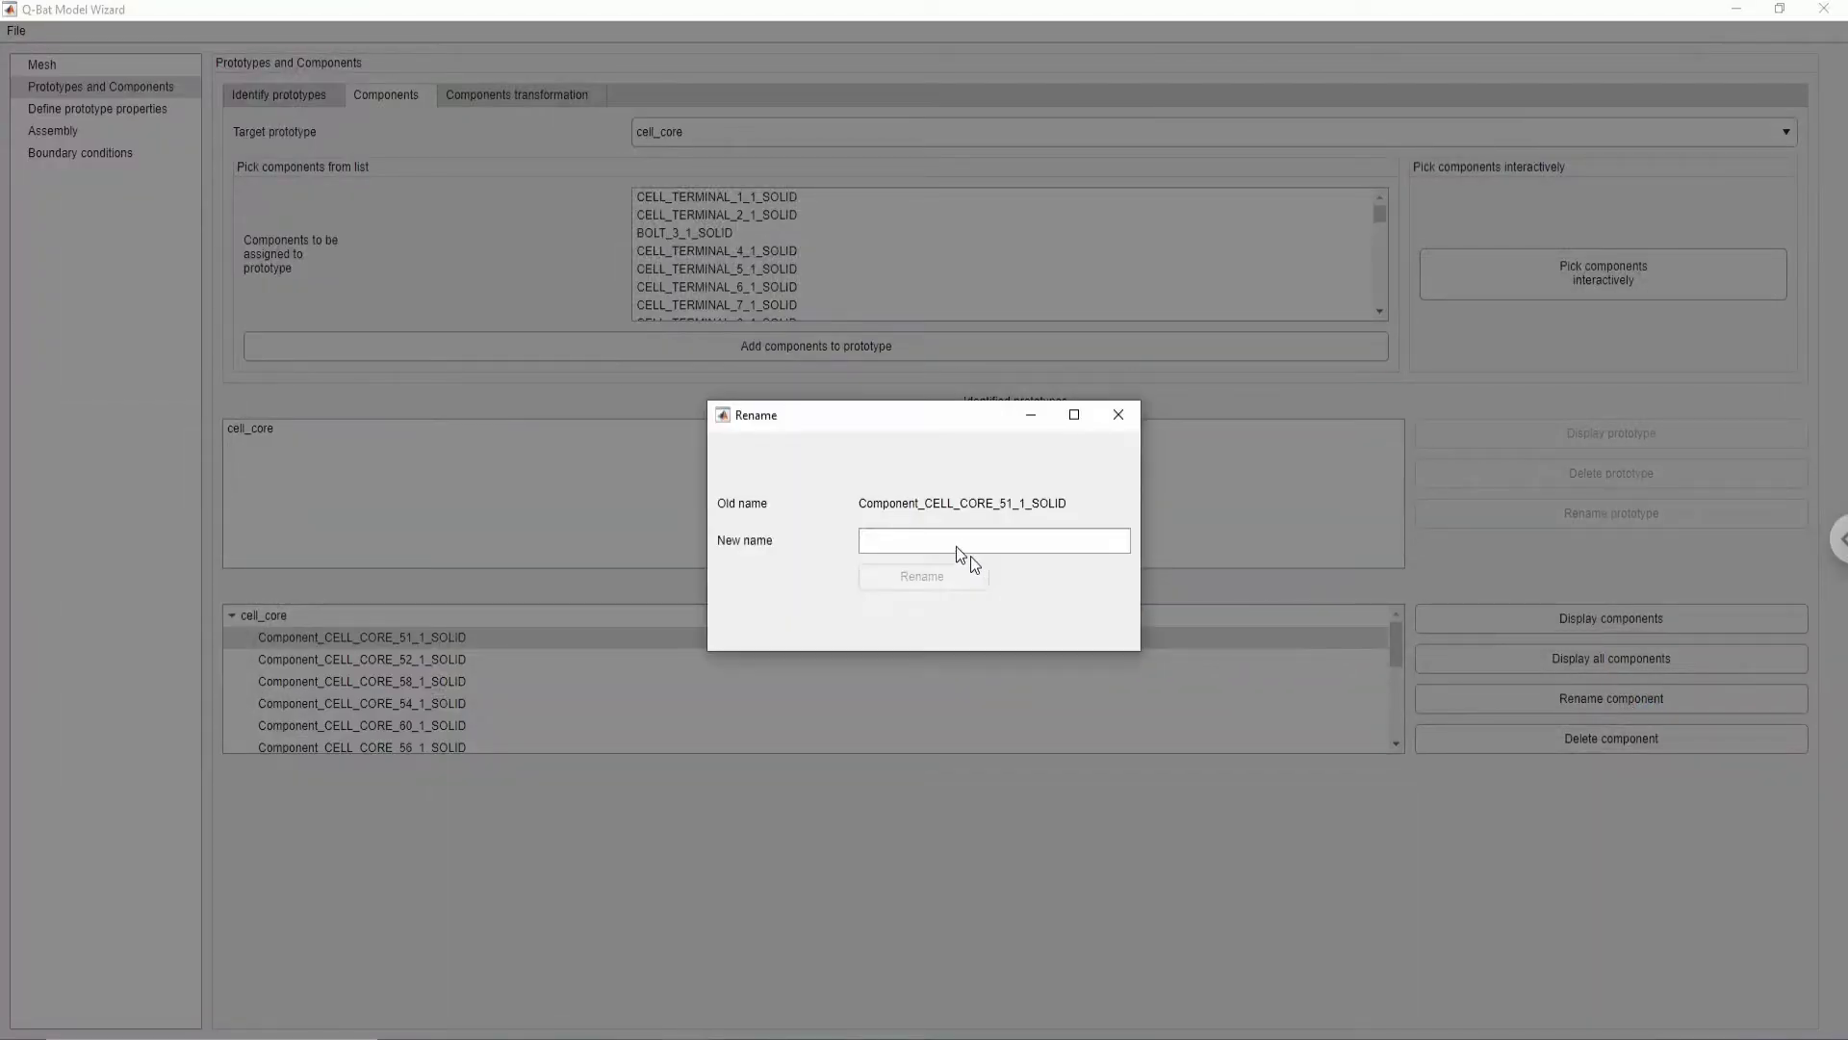
type("cel")
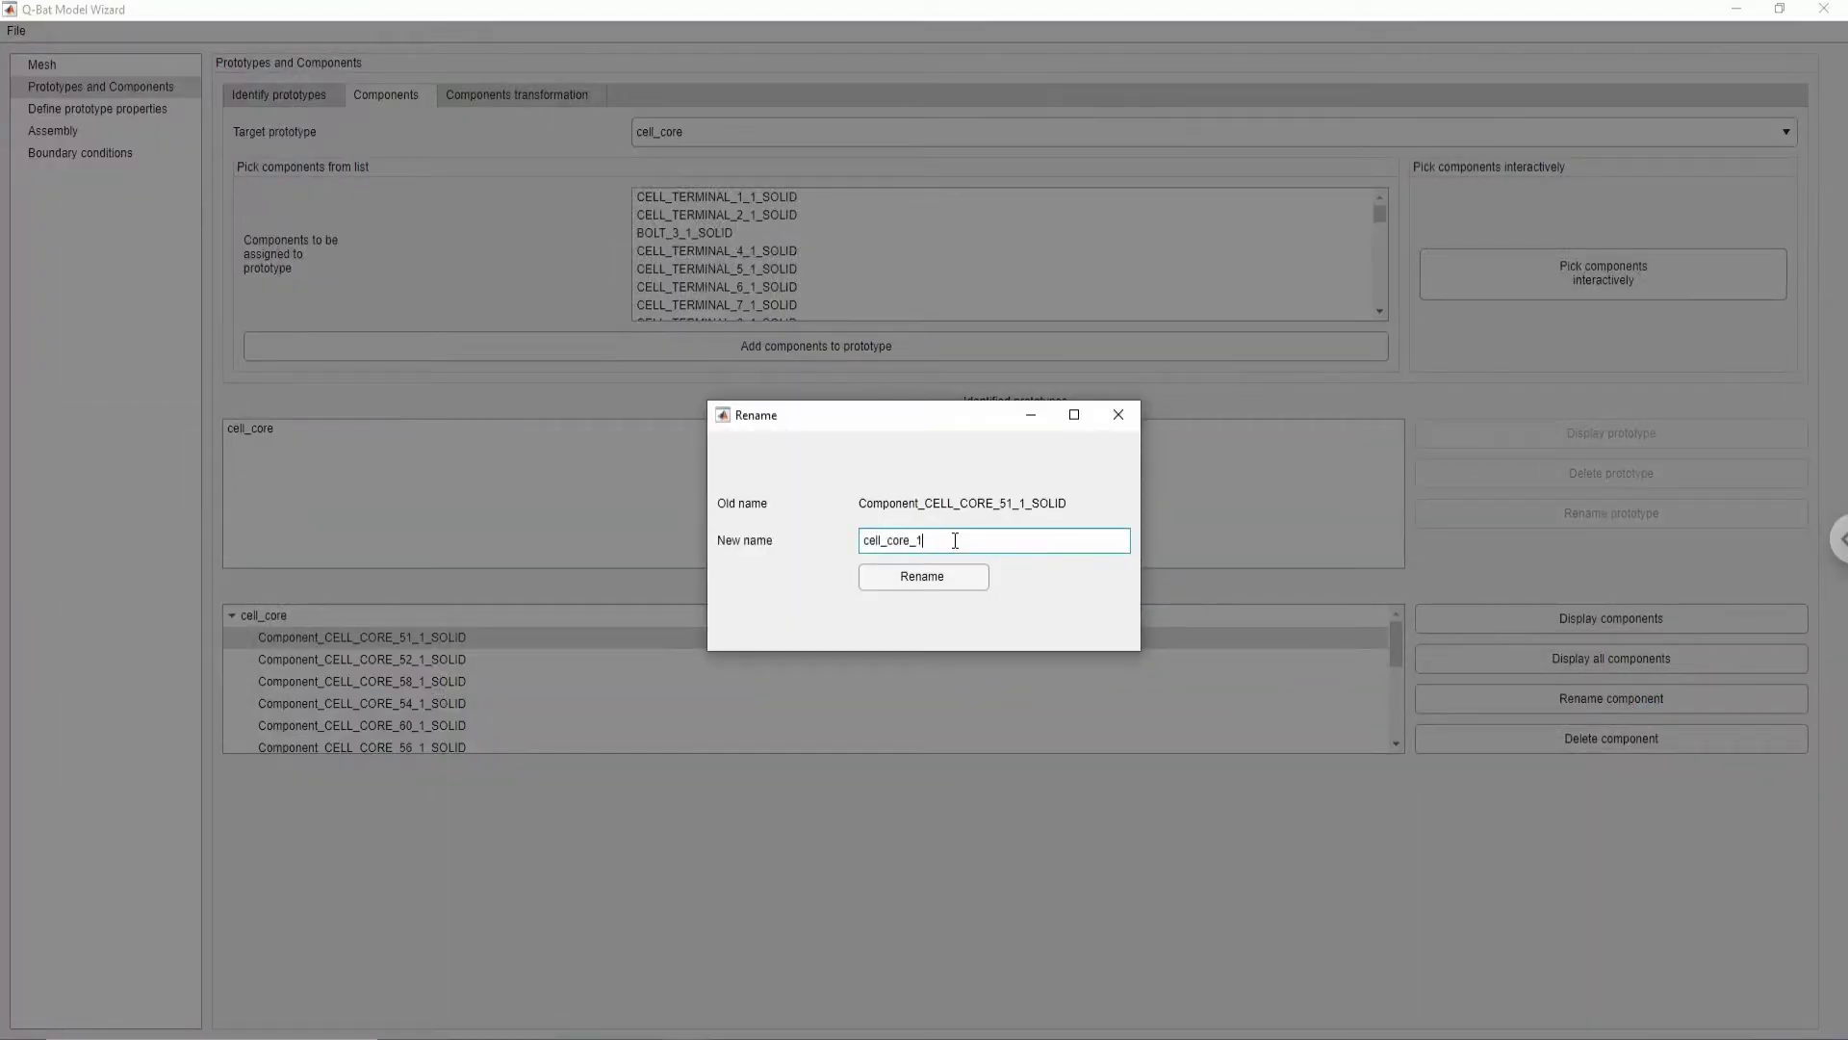
type("l_core_1")
left_click(922, 575)
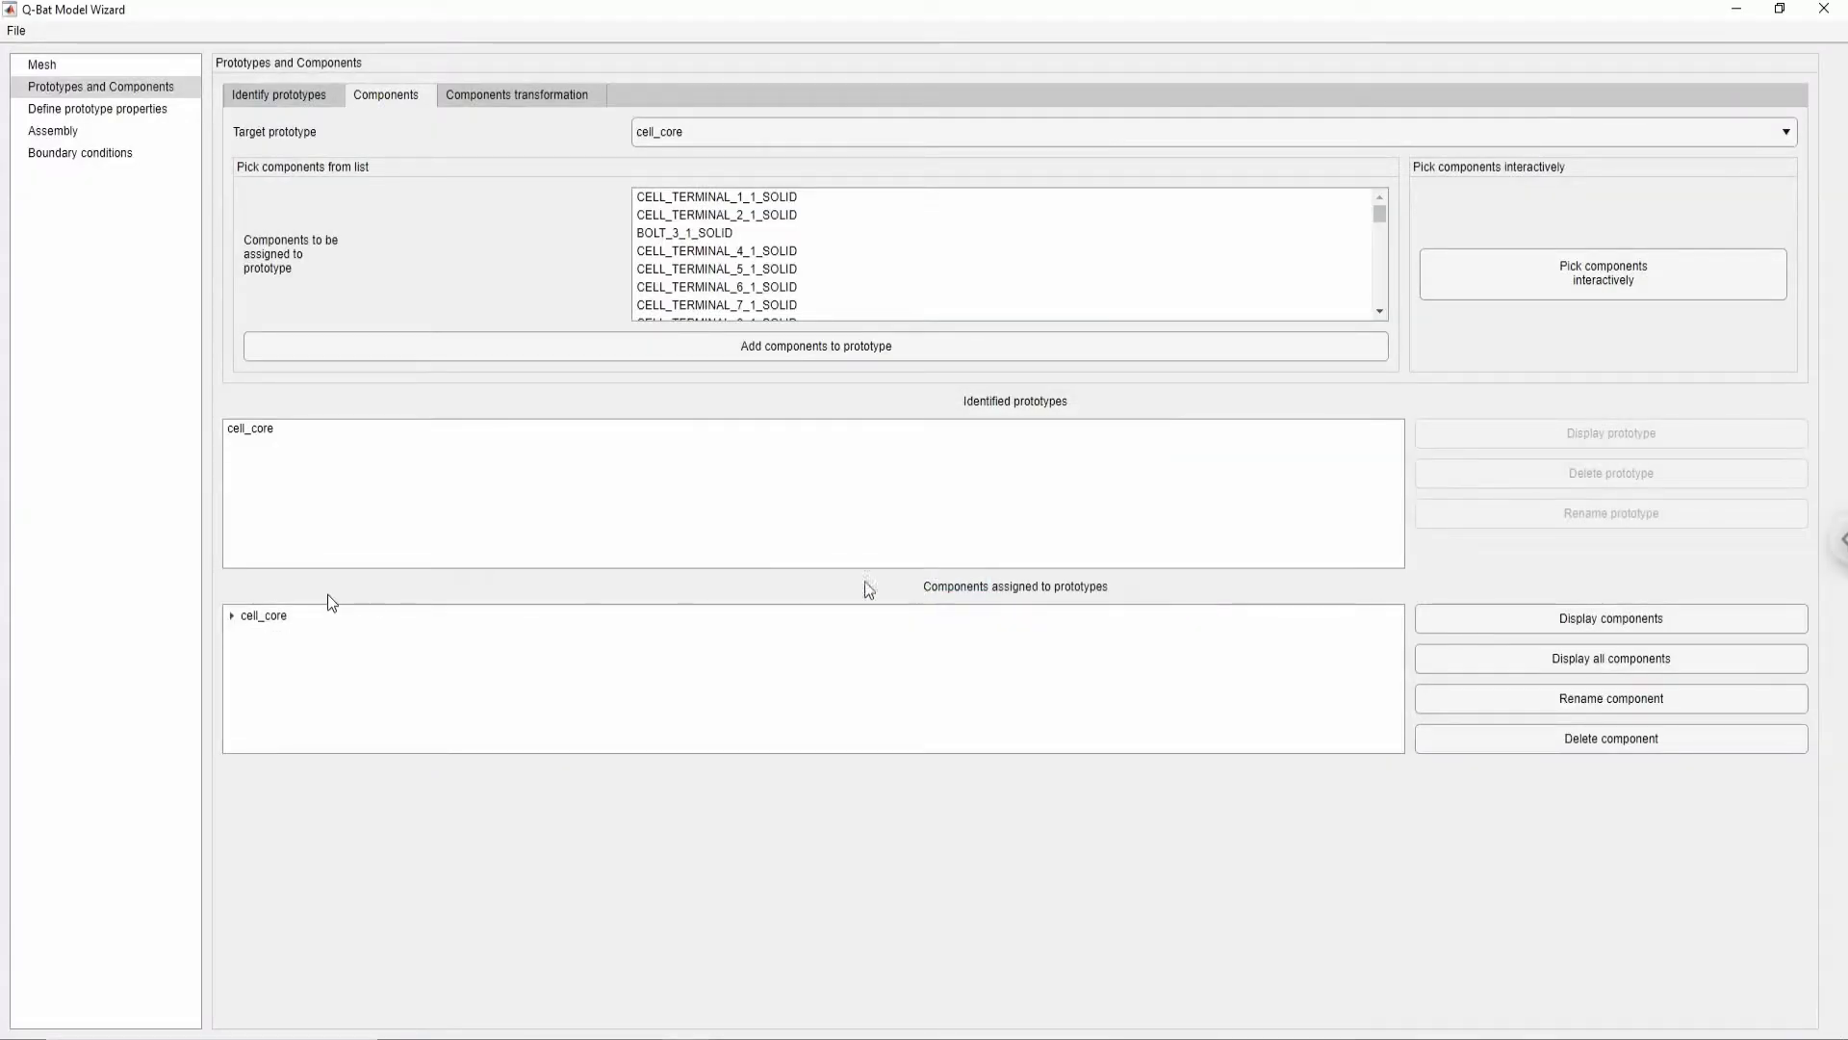
- Delete component cell_core_1 from the cell_core prototype
left_click(232, 617)
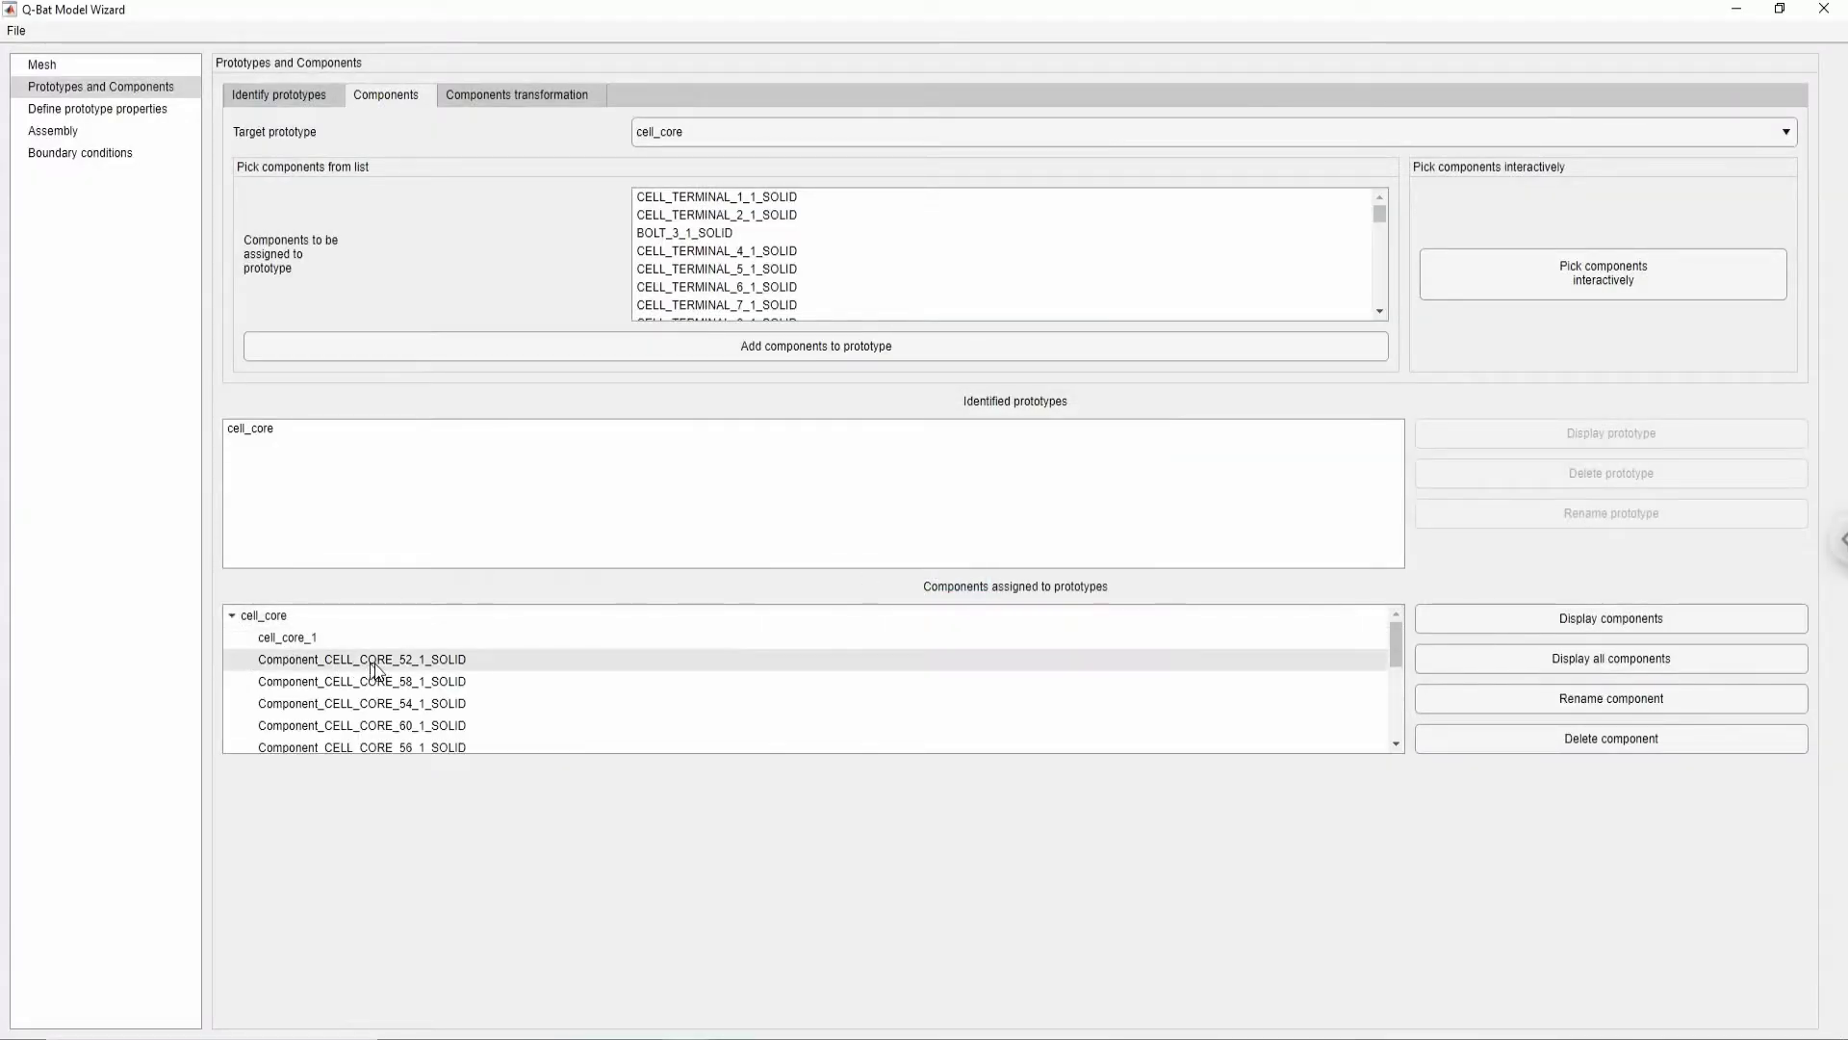
left_click(356, 642)
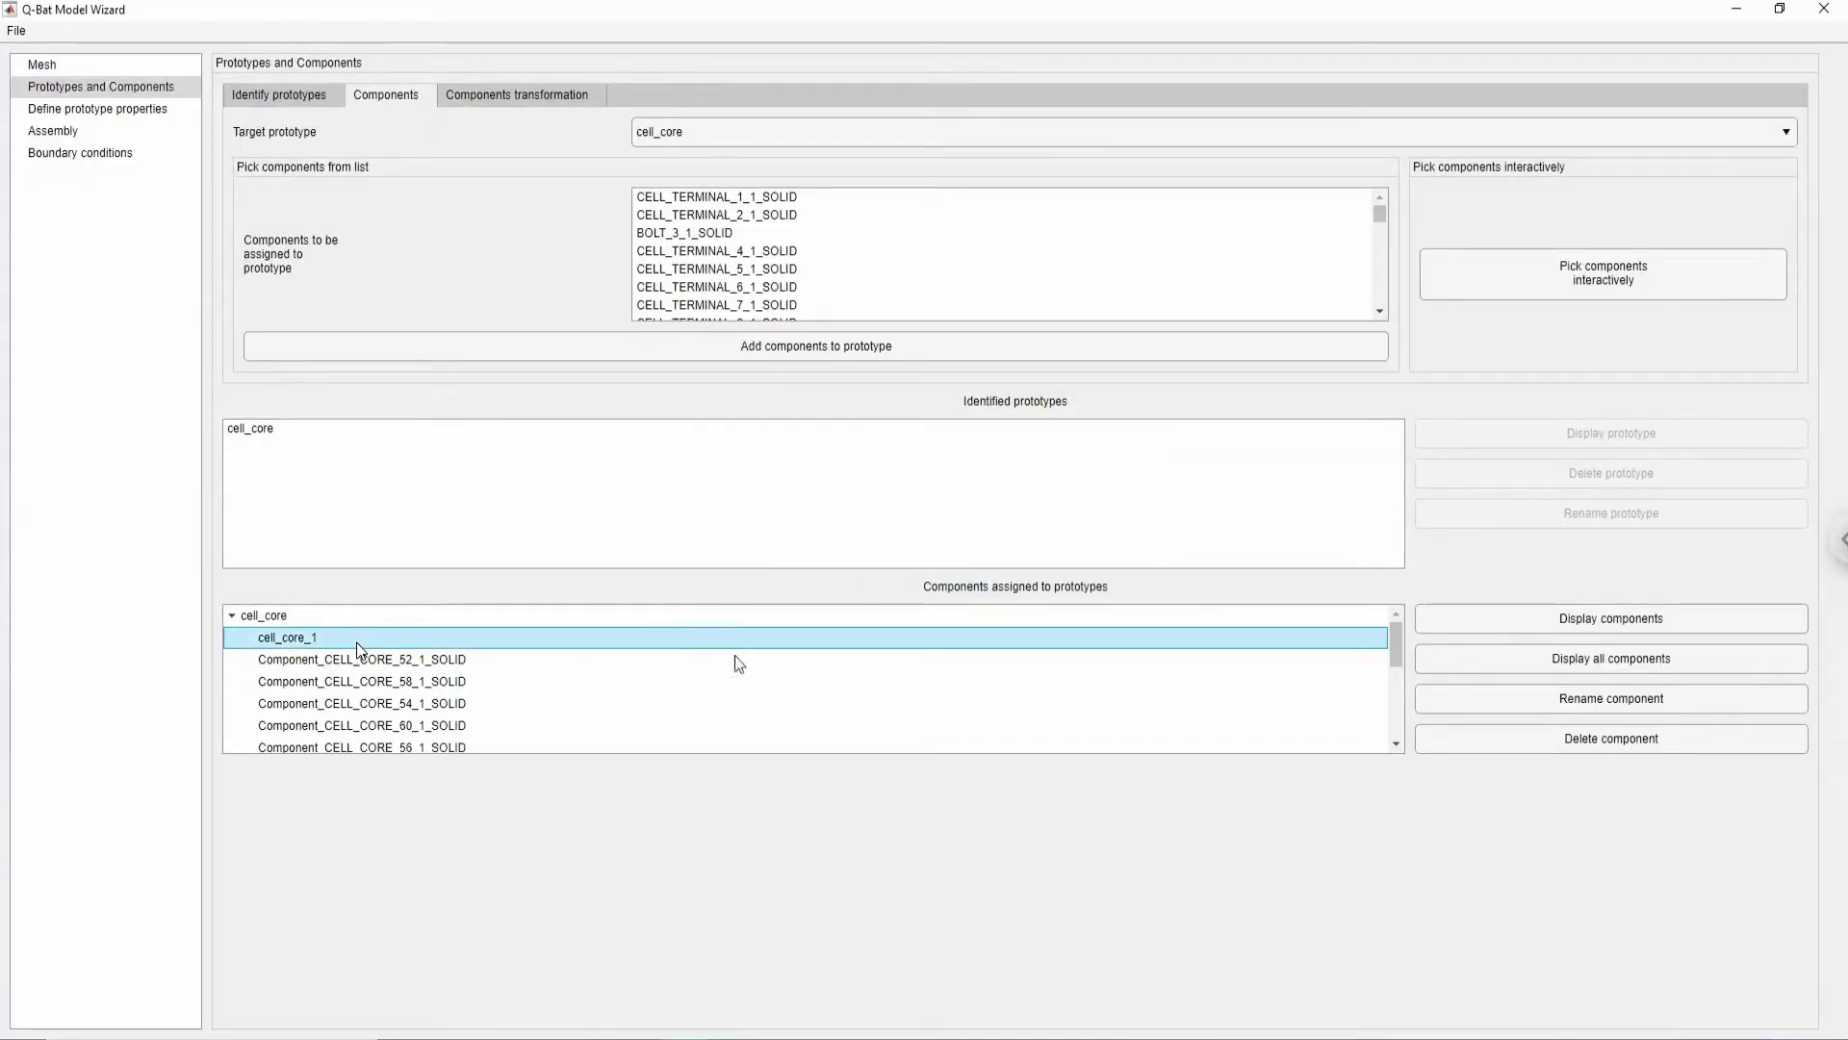
left_click(1553, 743)
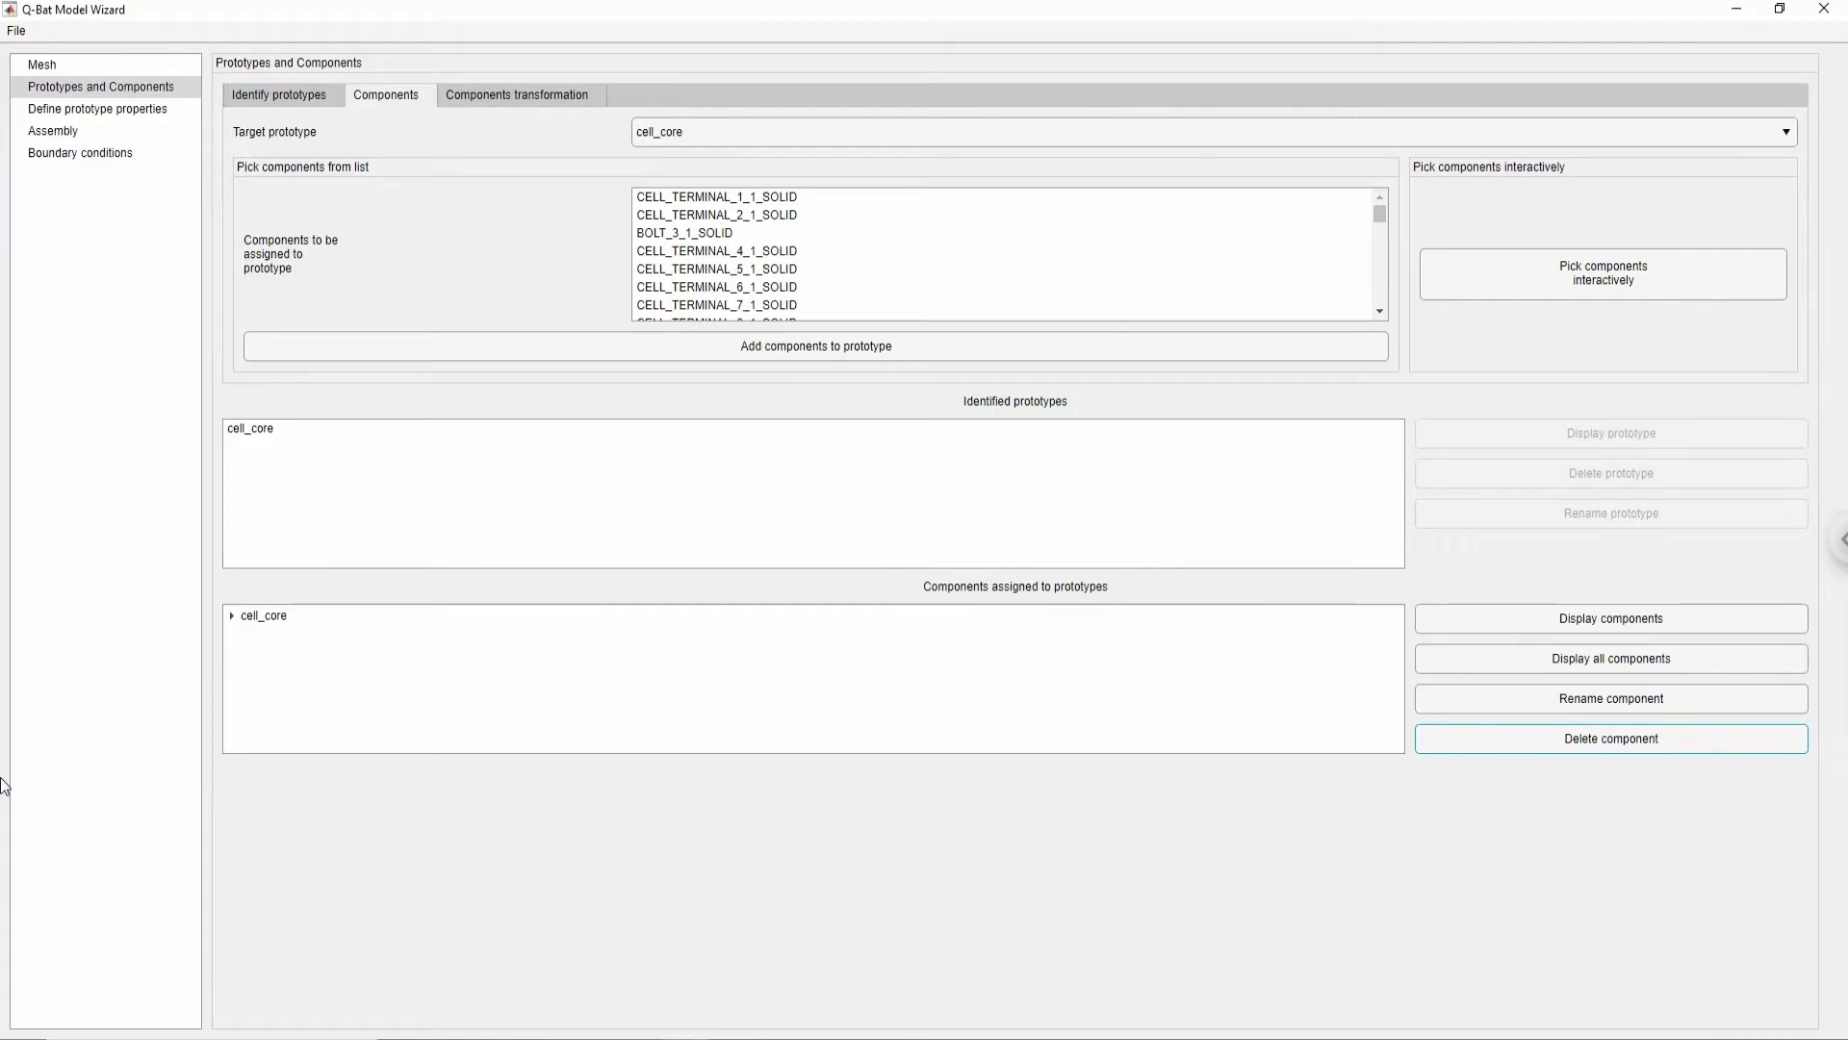
left_click(758, 487)
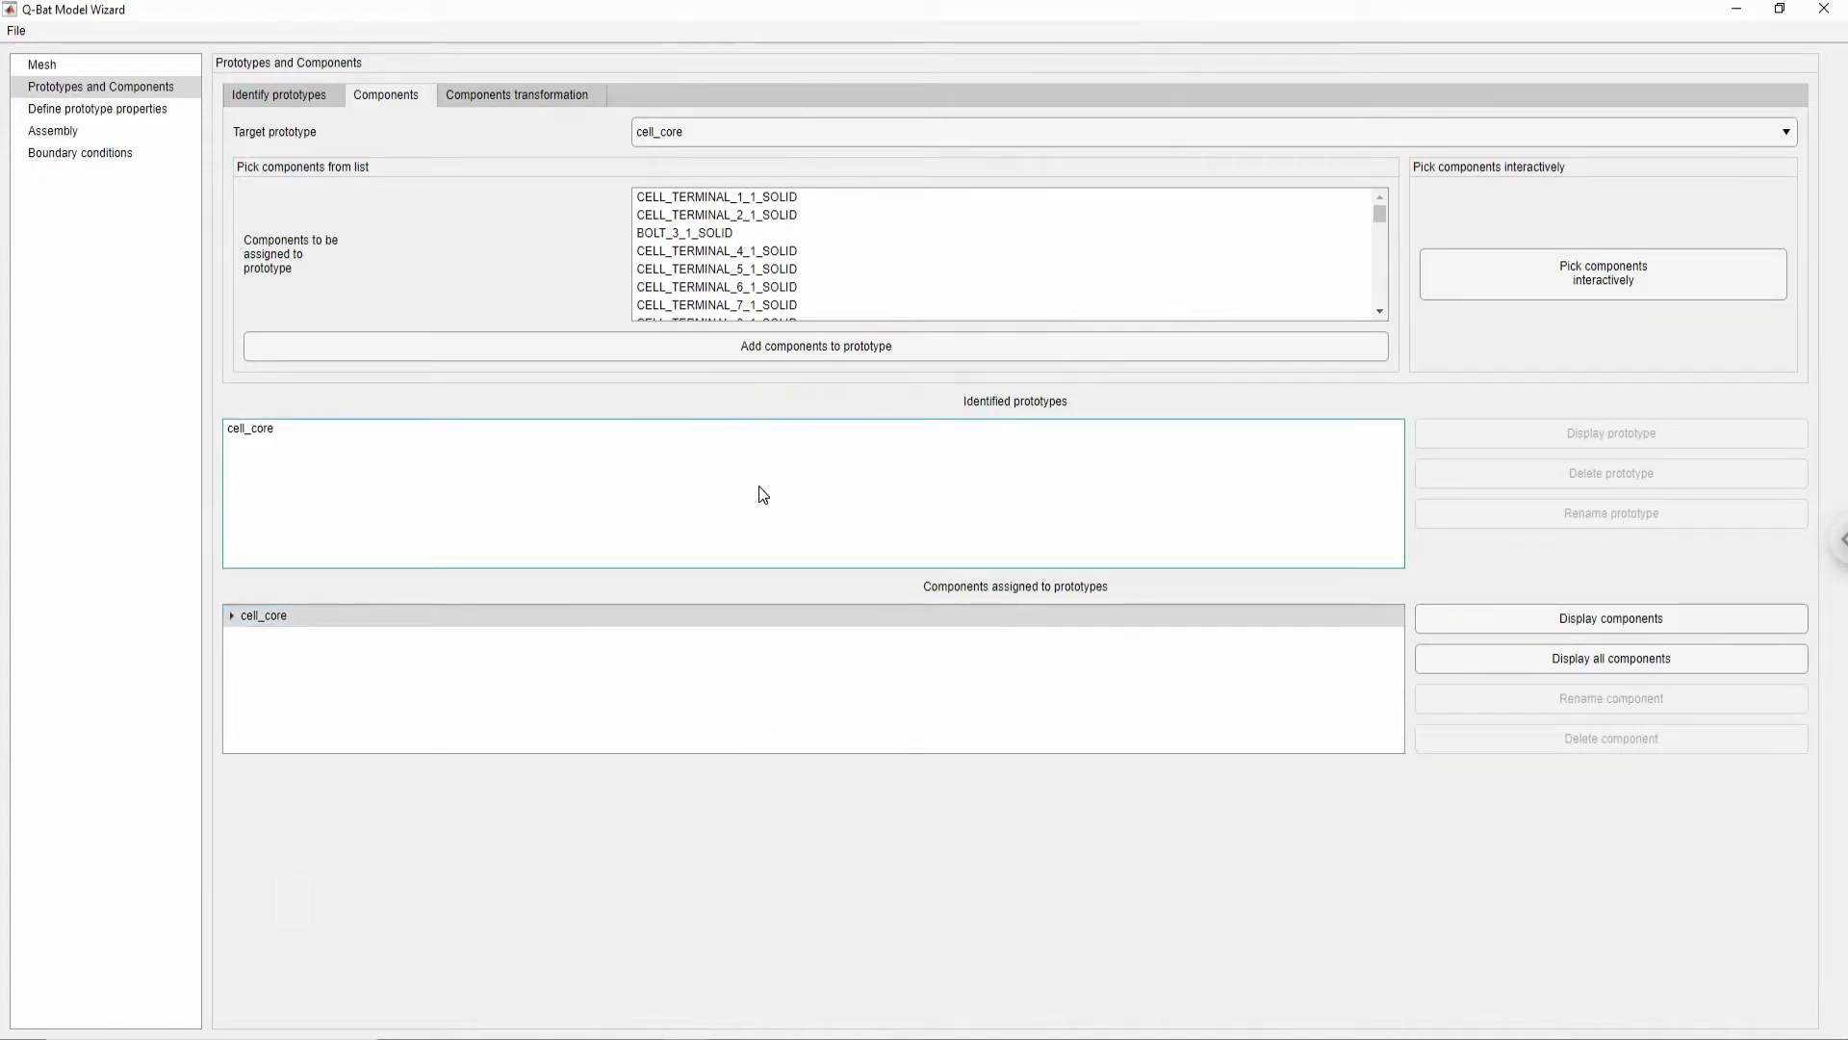
- Translate component Component_CELL_CORE_52_1_SOLID by 0.01 along X
left_click(590, 100)
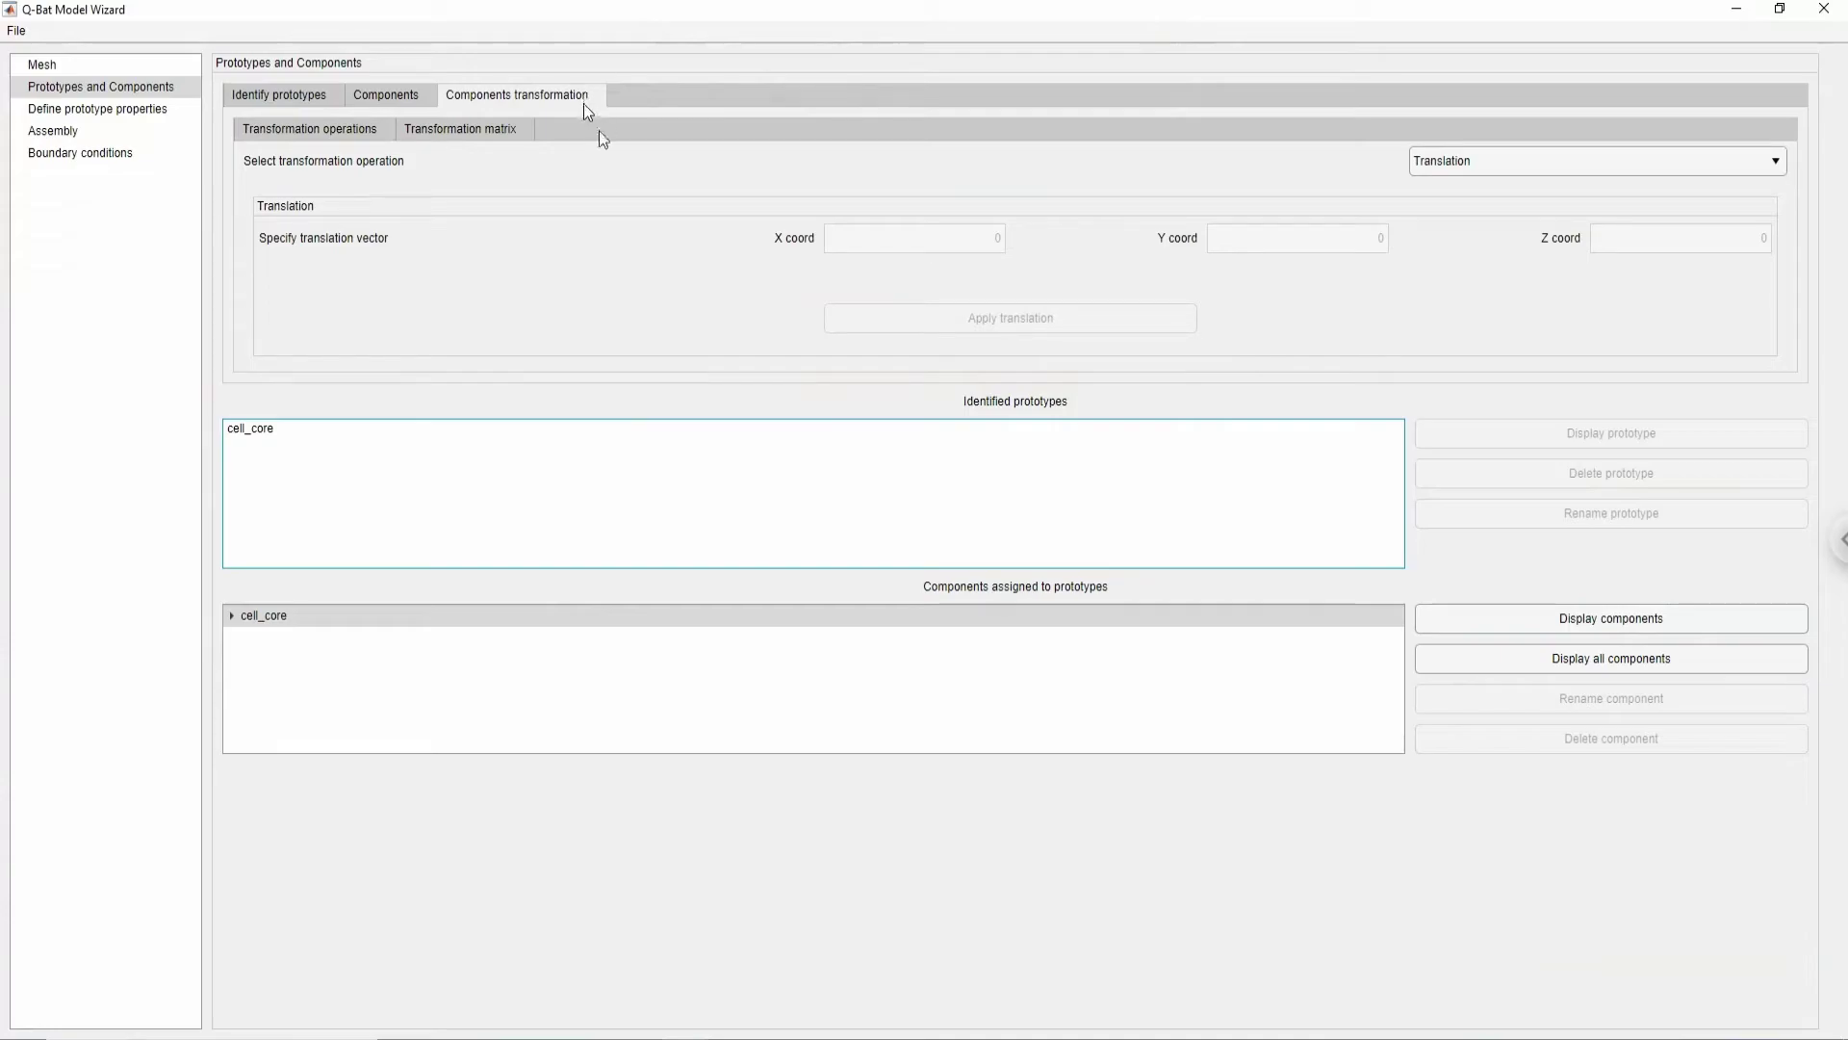
left_click(232, 616)
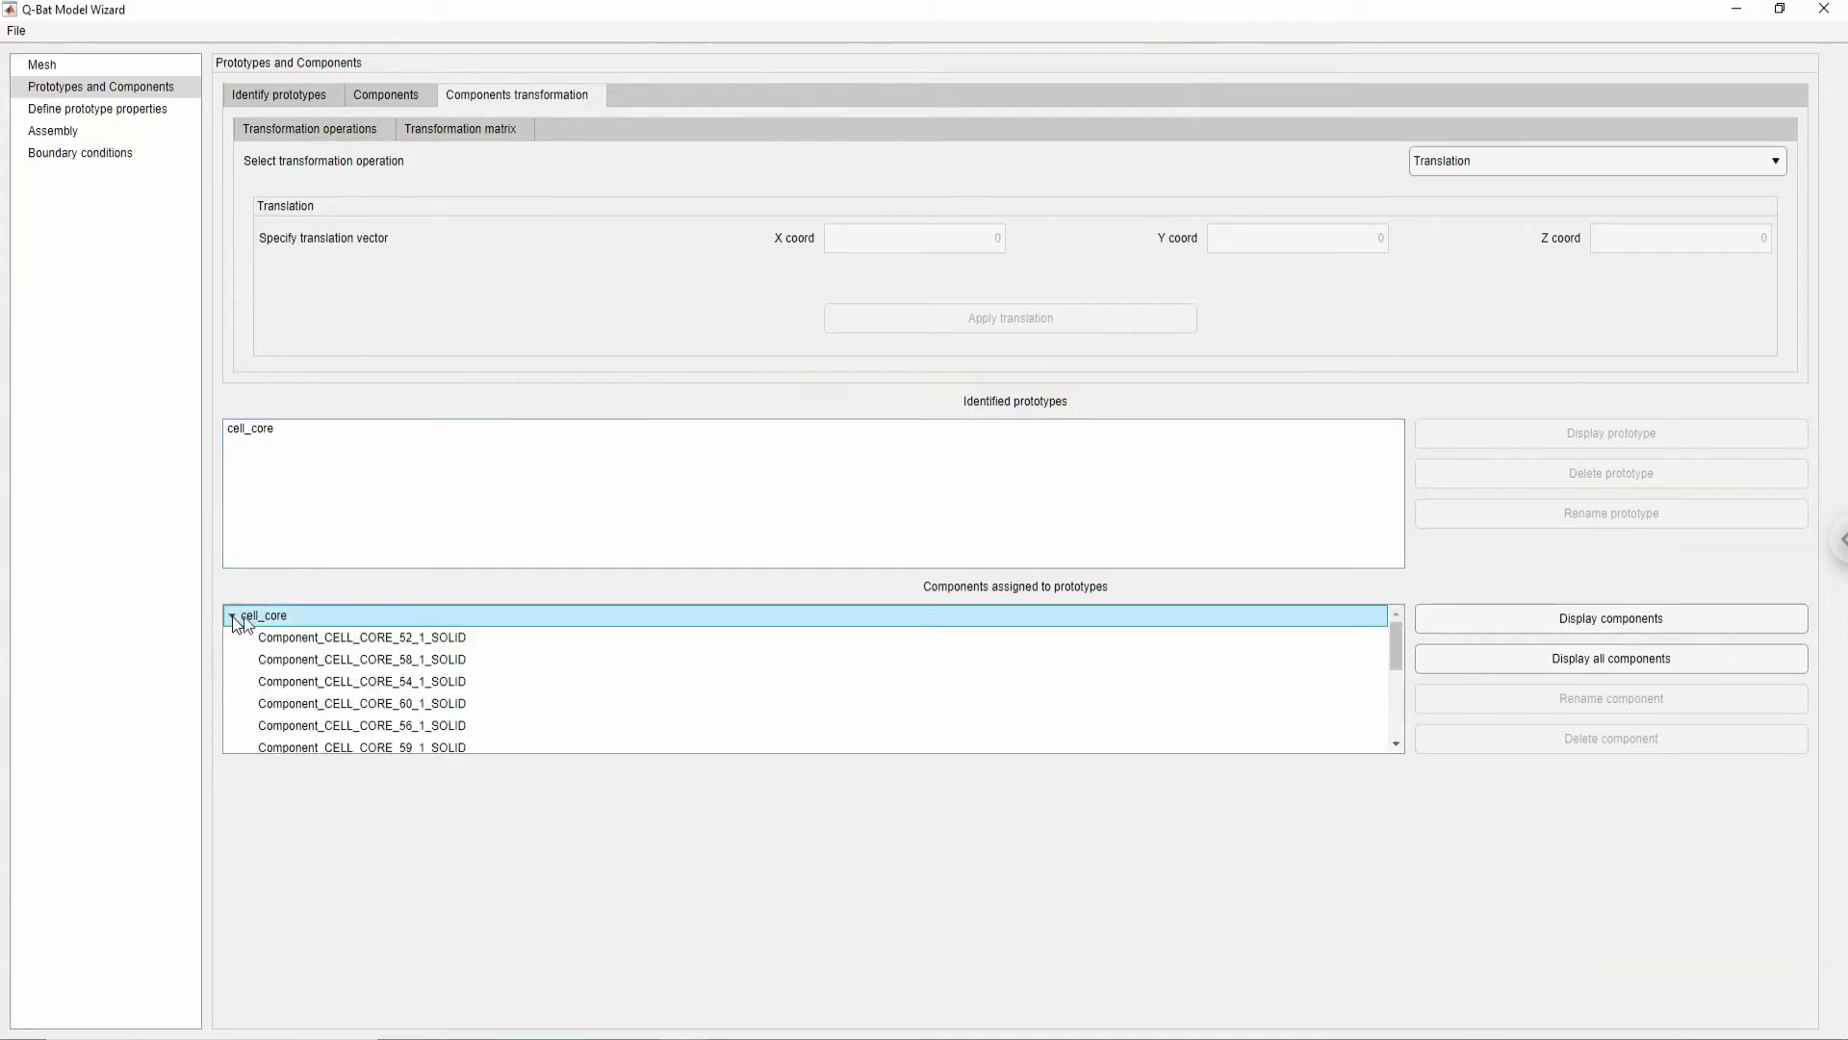
left_click(371, 639)
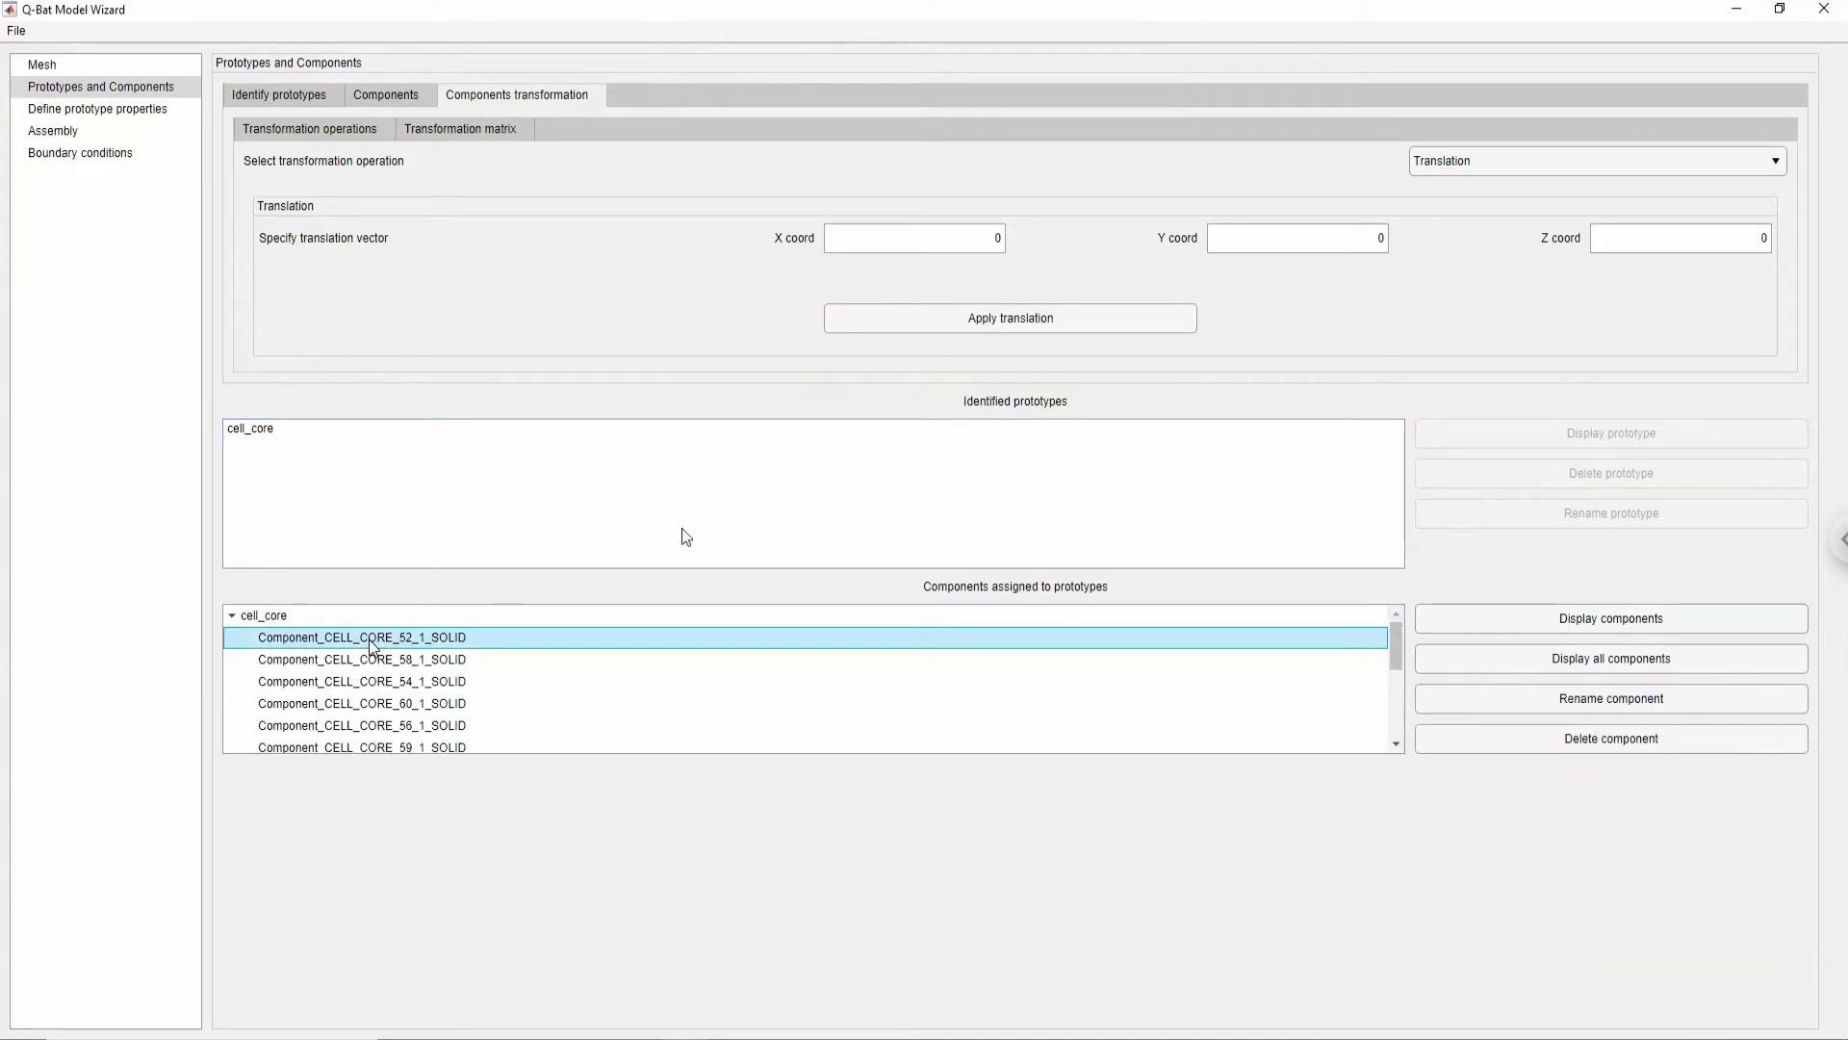
left_click(993, 240)
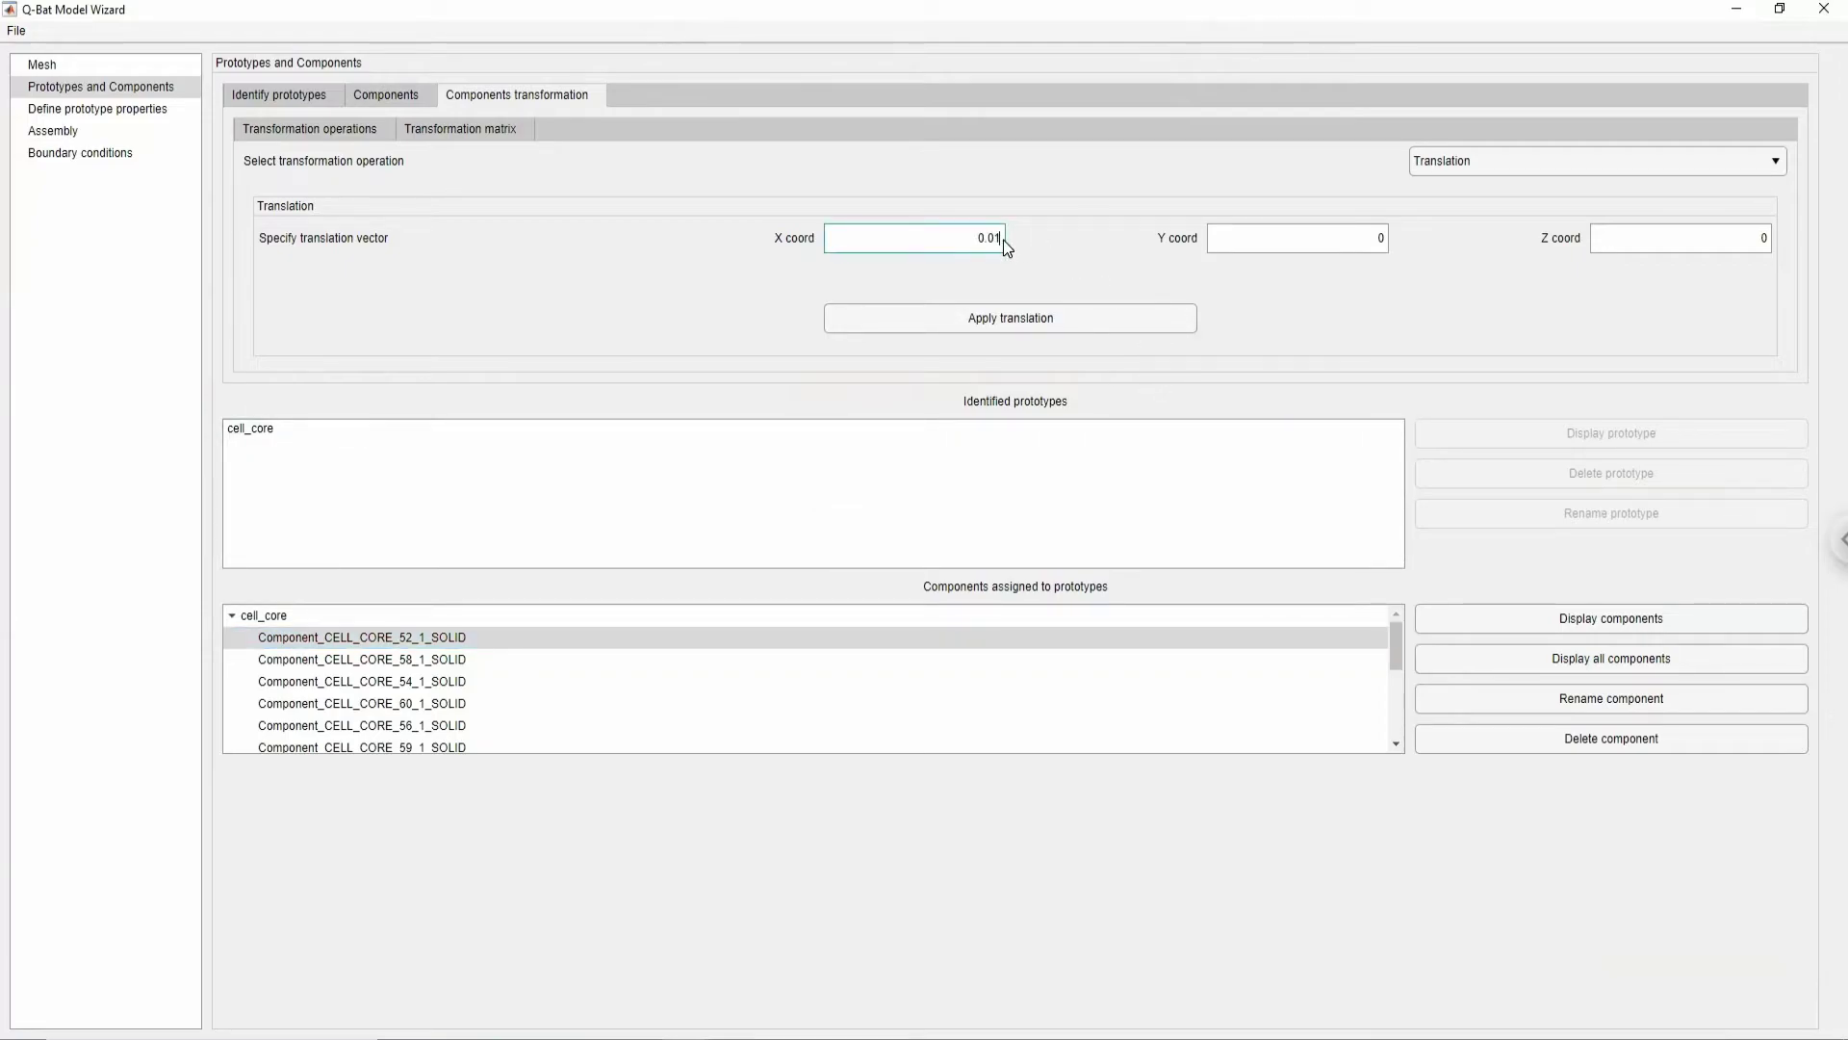
left_click(1018, 324)
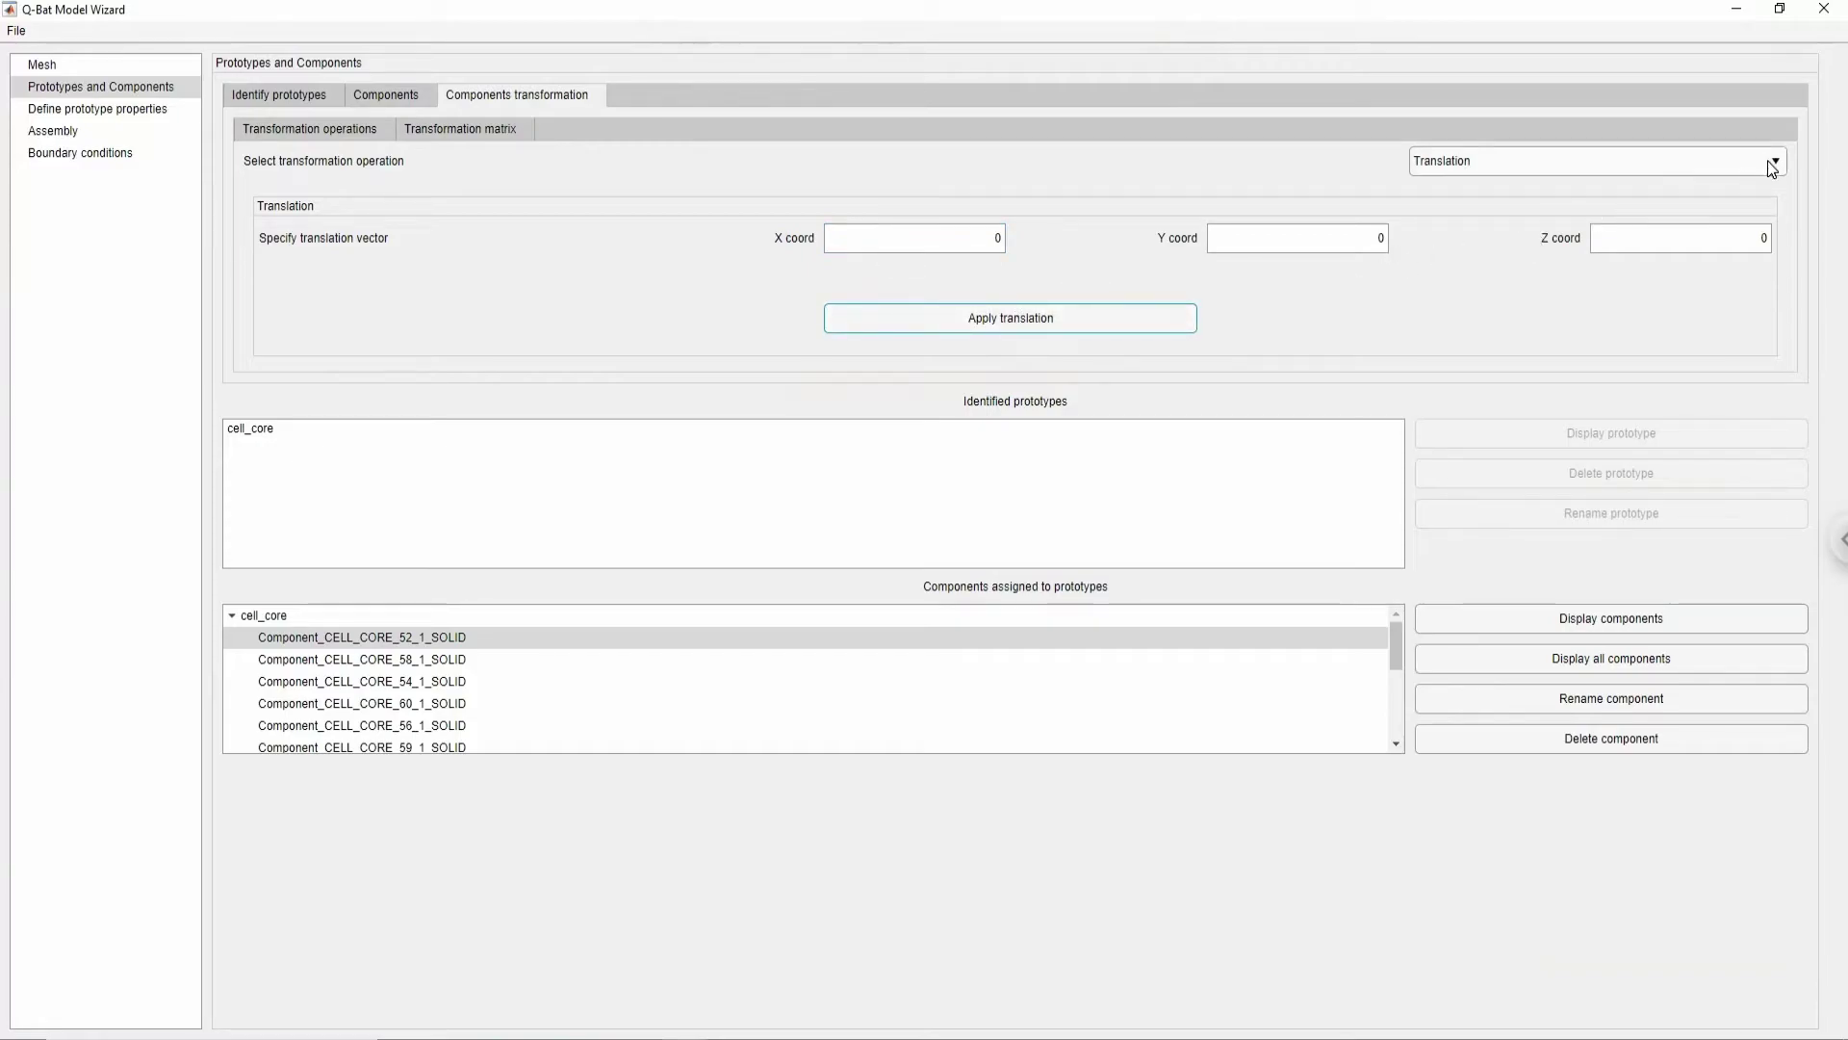
- Rotate it 90° about OZ around its bounding box centre and apply
left_click(1771, 166)
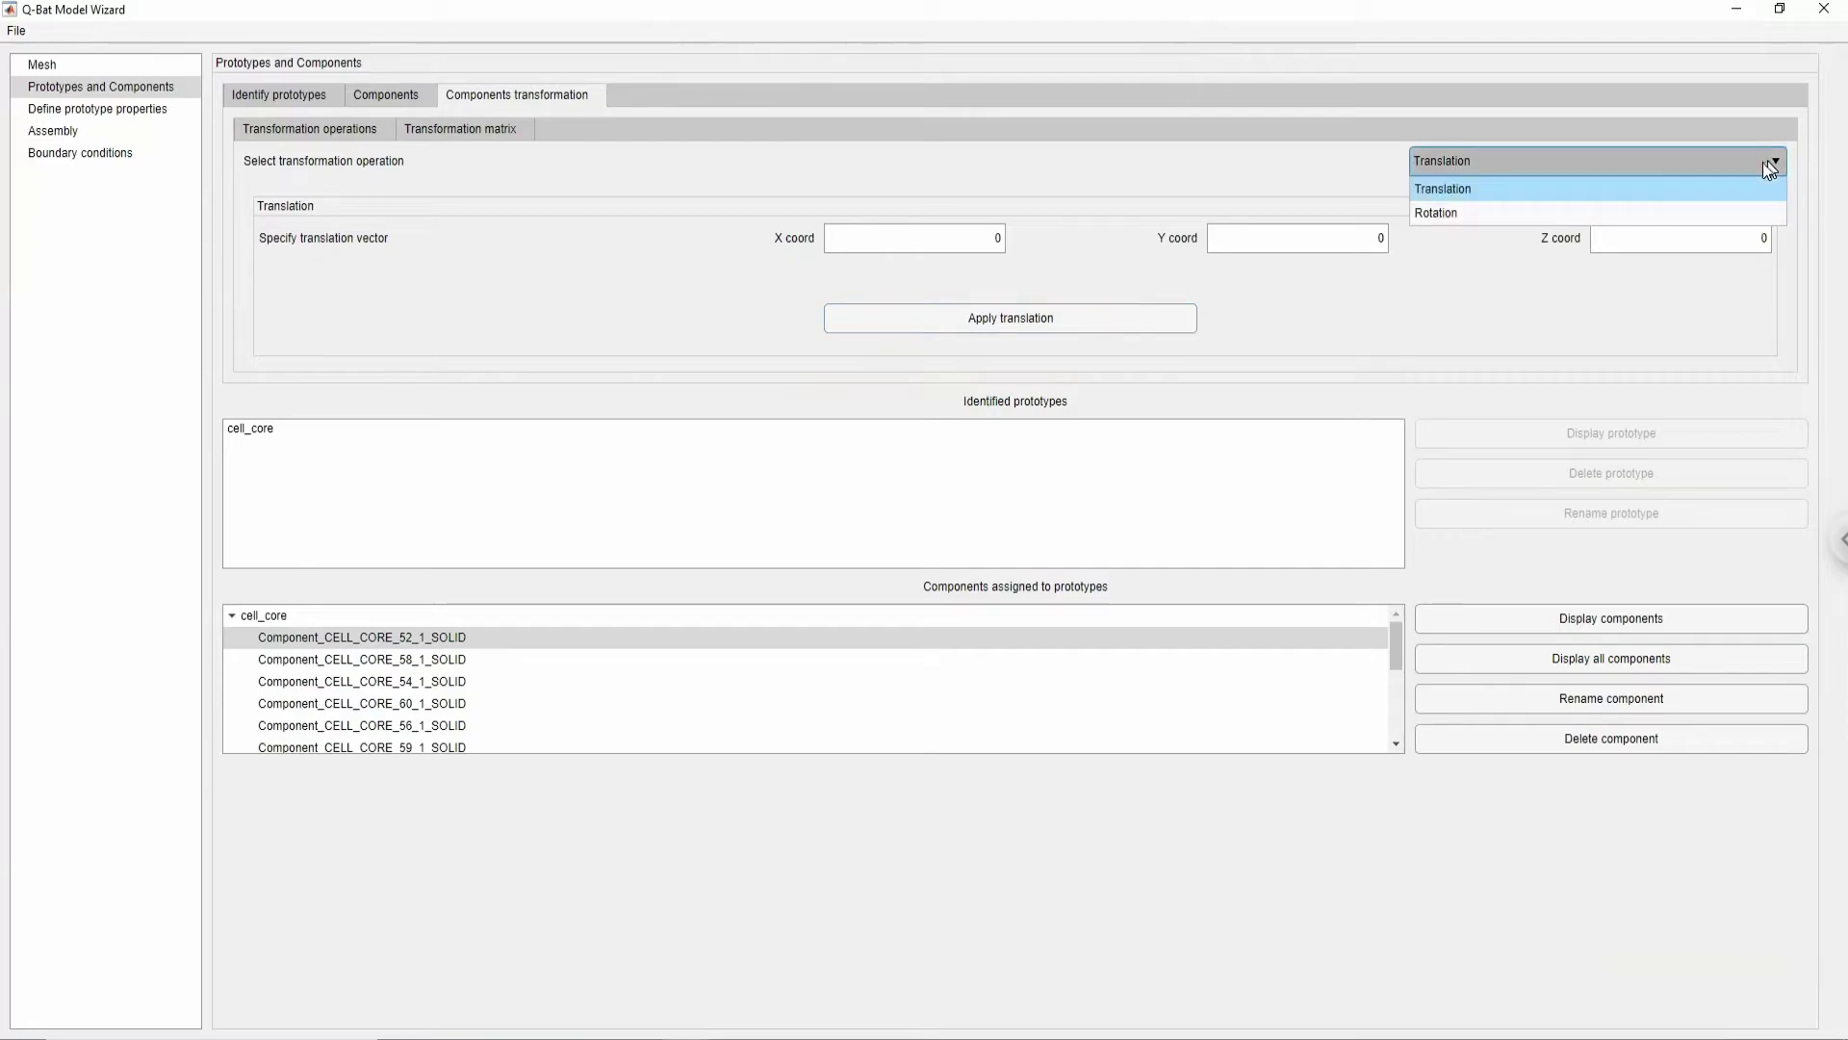
left_click(1735, 213)
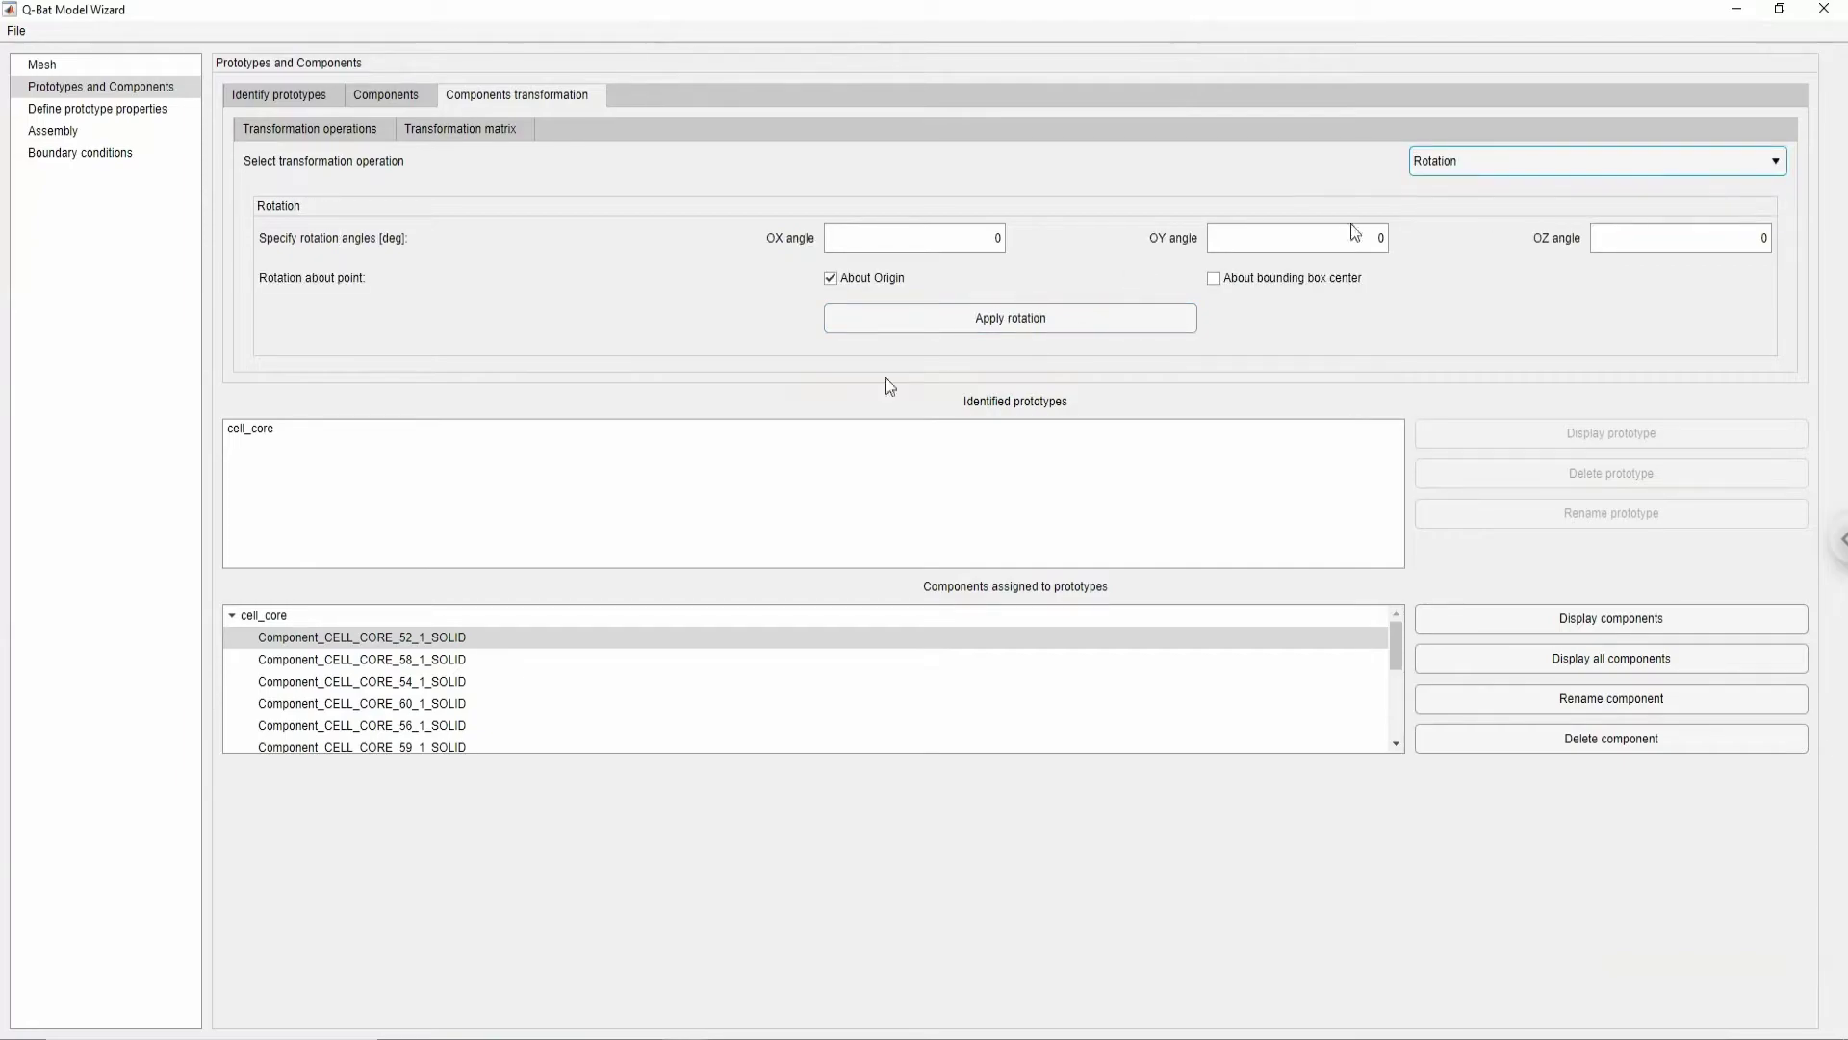
left_click(831, 280)
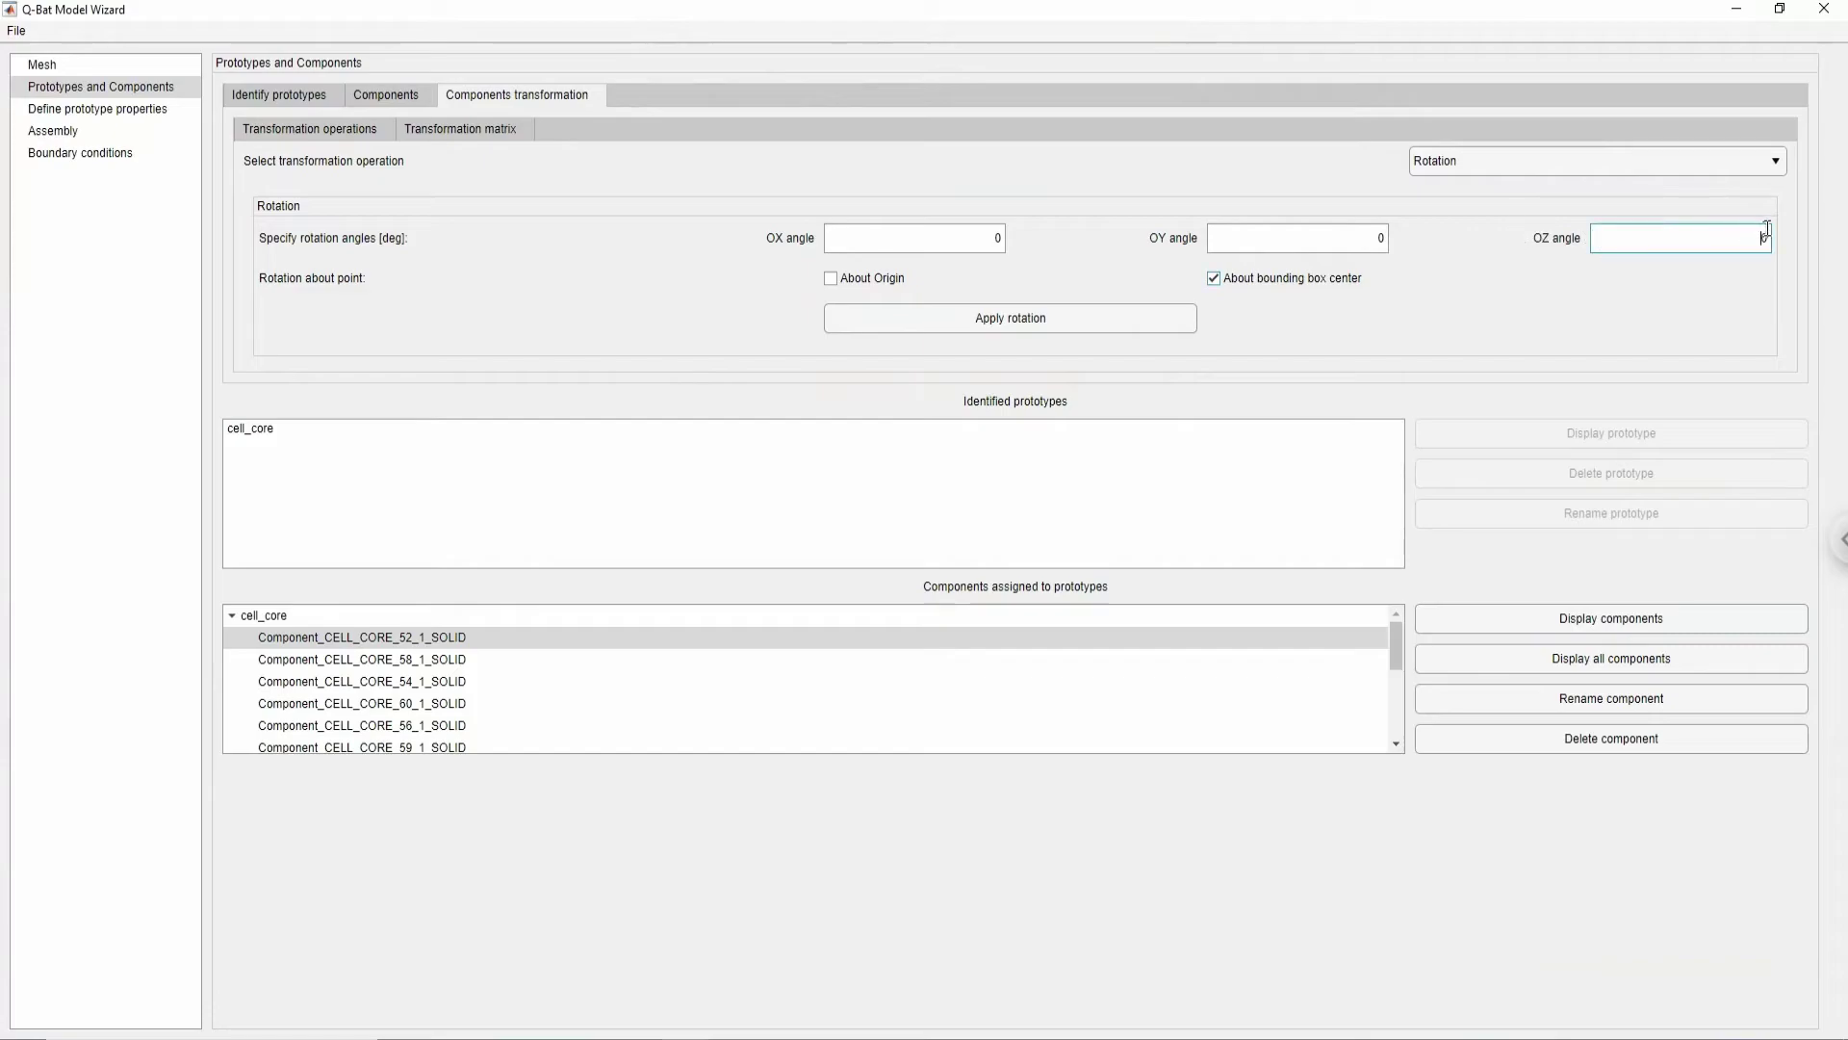
left_click(1581, 309)
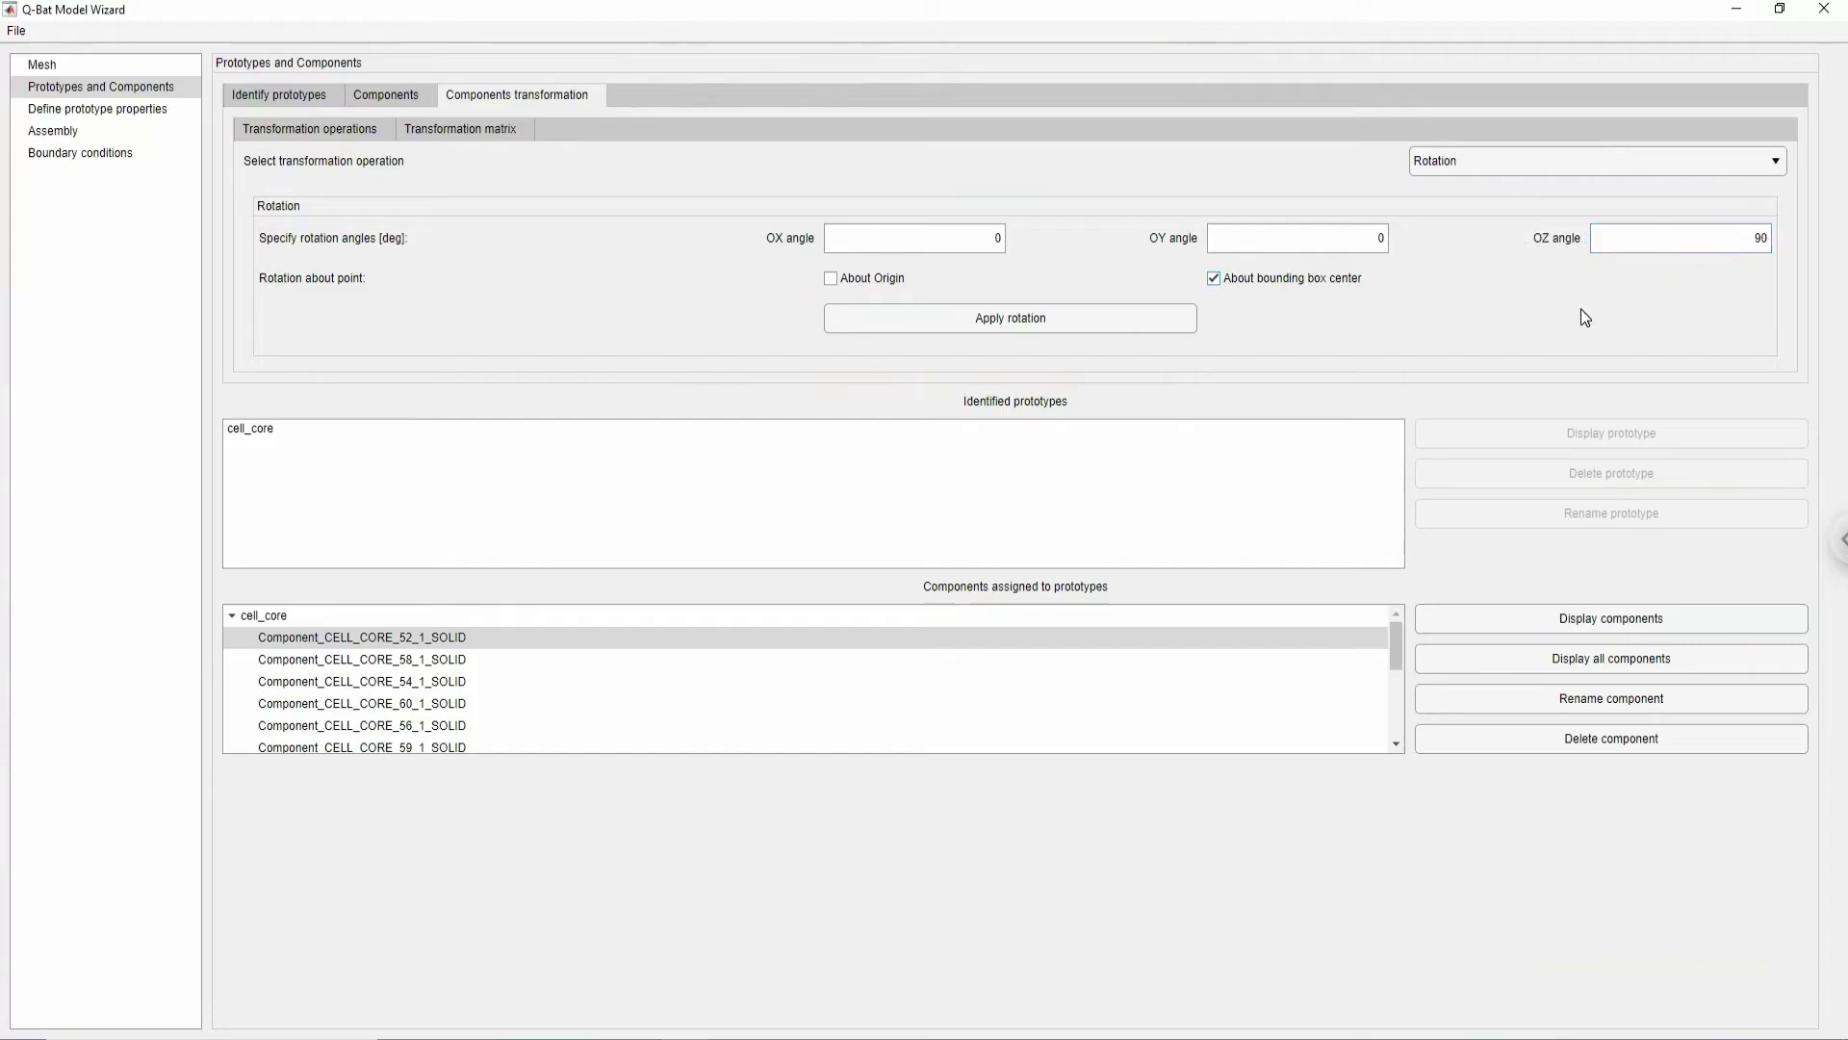
left_click(1038, 322)
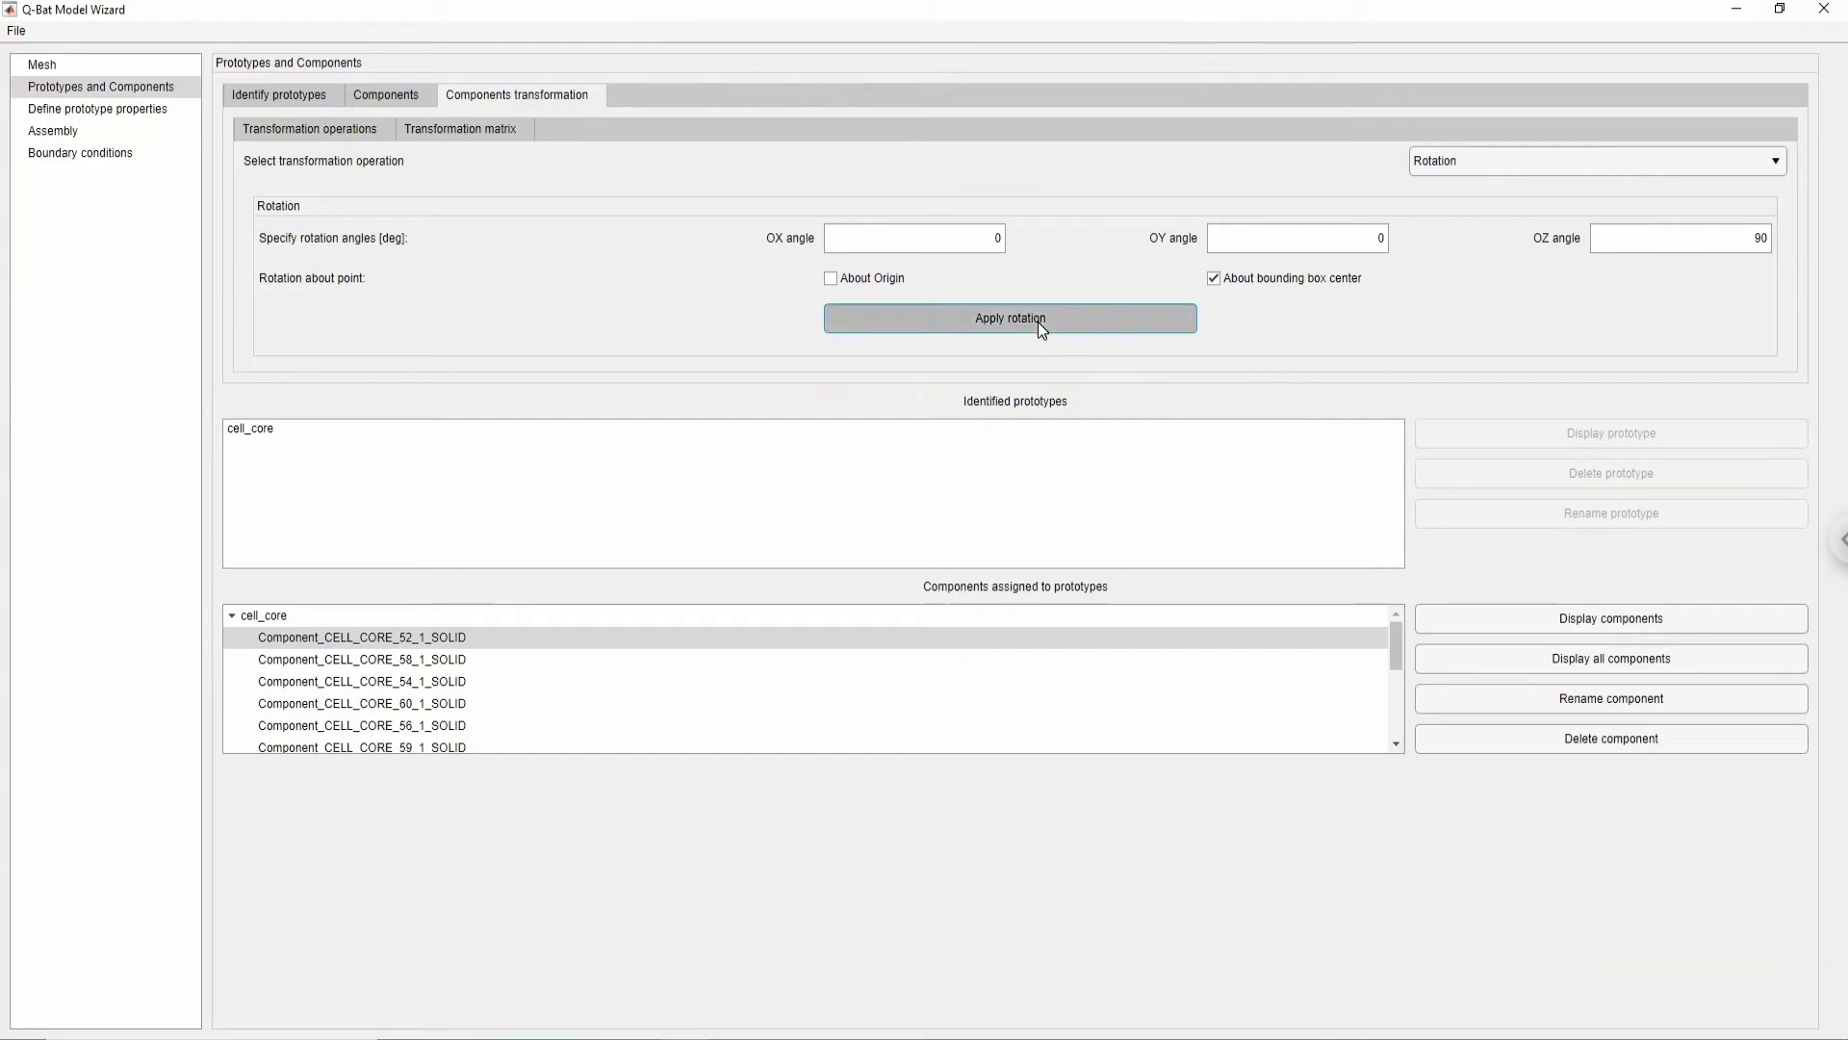
- Select every cell_core component from CELL_CORE_52 down to CELL_CORE_47
left_click(440, 640)
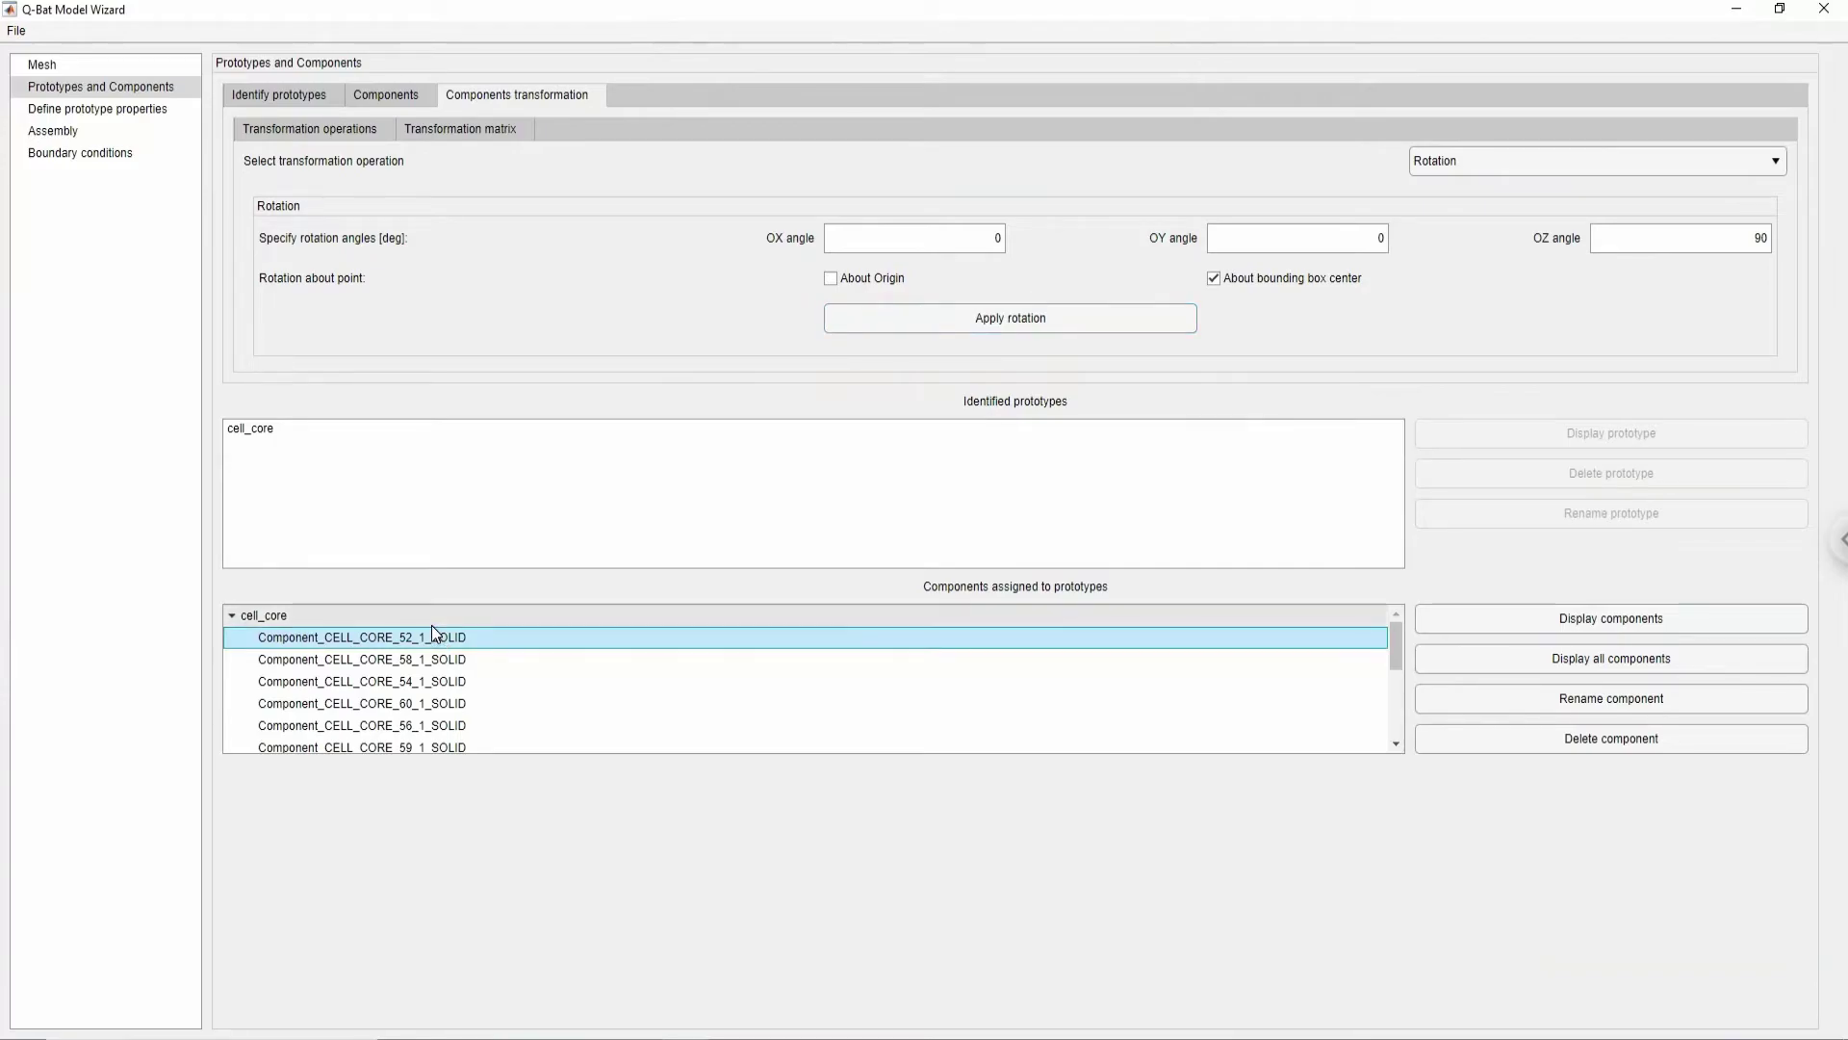
left_click(442, 660, "shift")
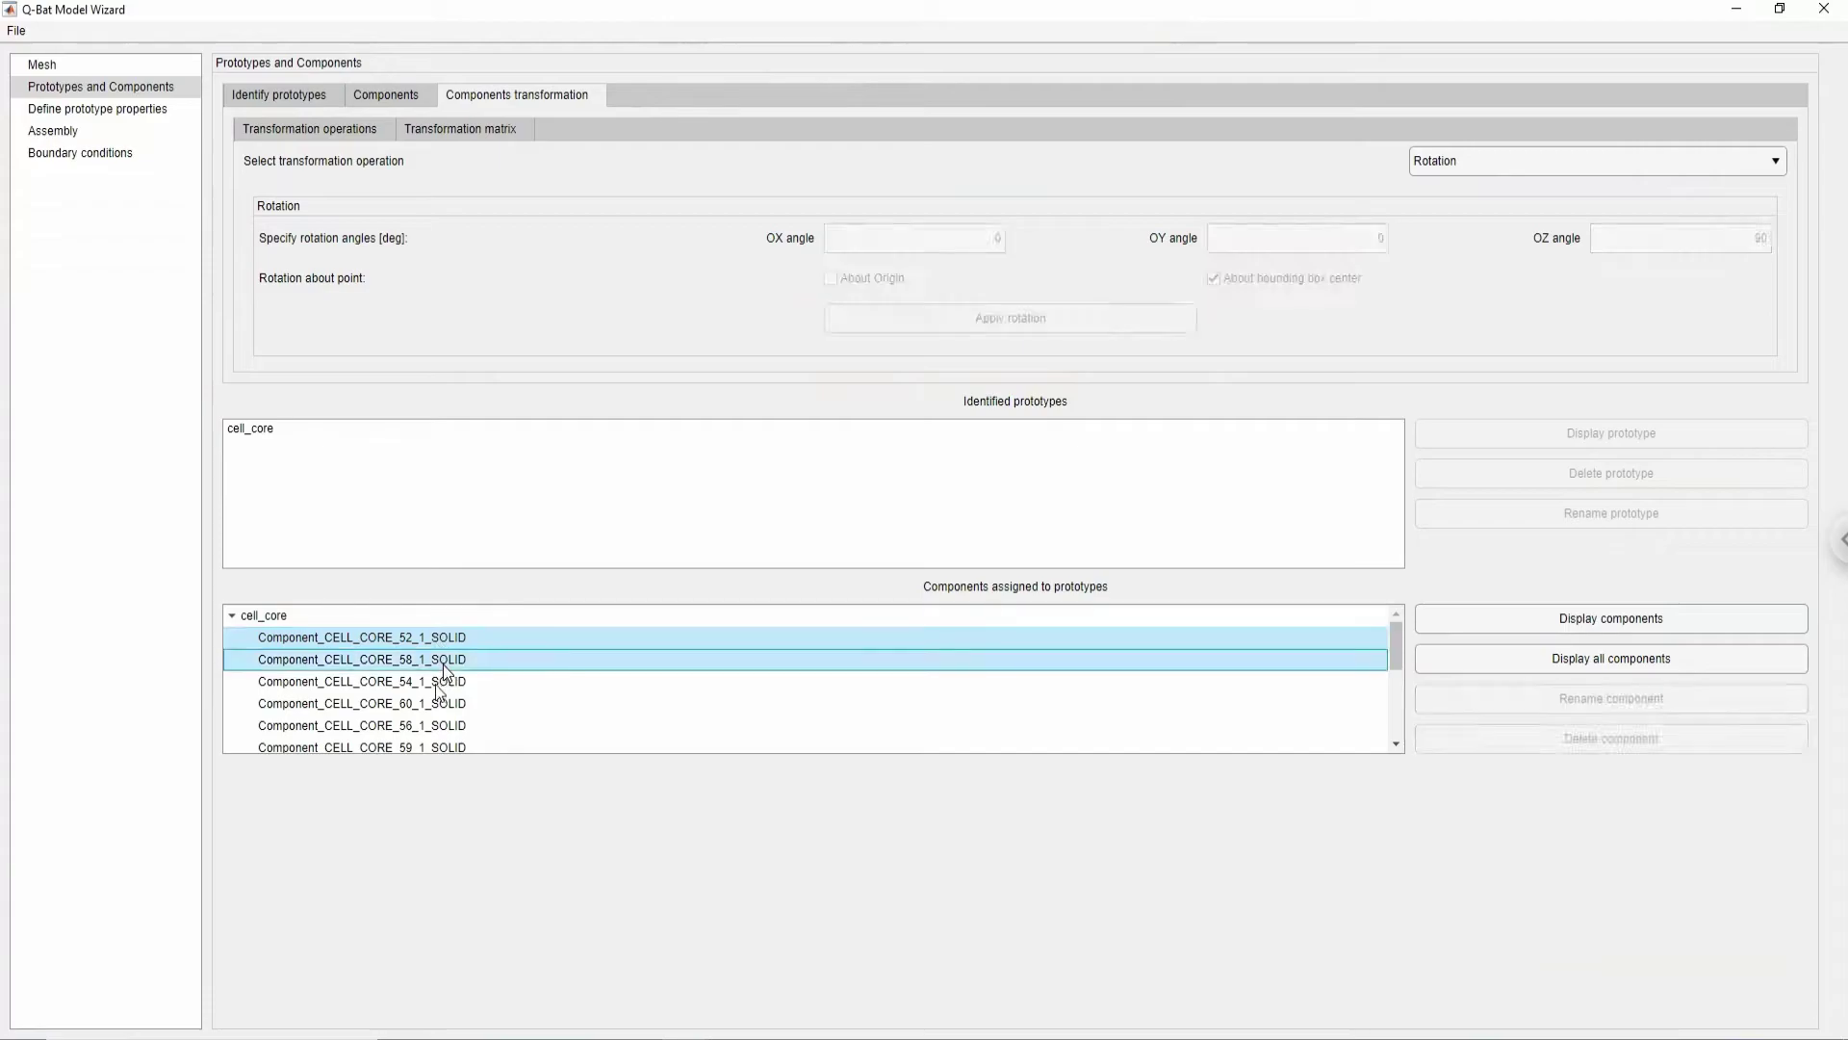
left_click(442, 681, "shift")
left_click(441, 703, "shift")
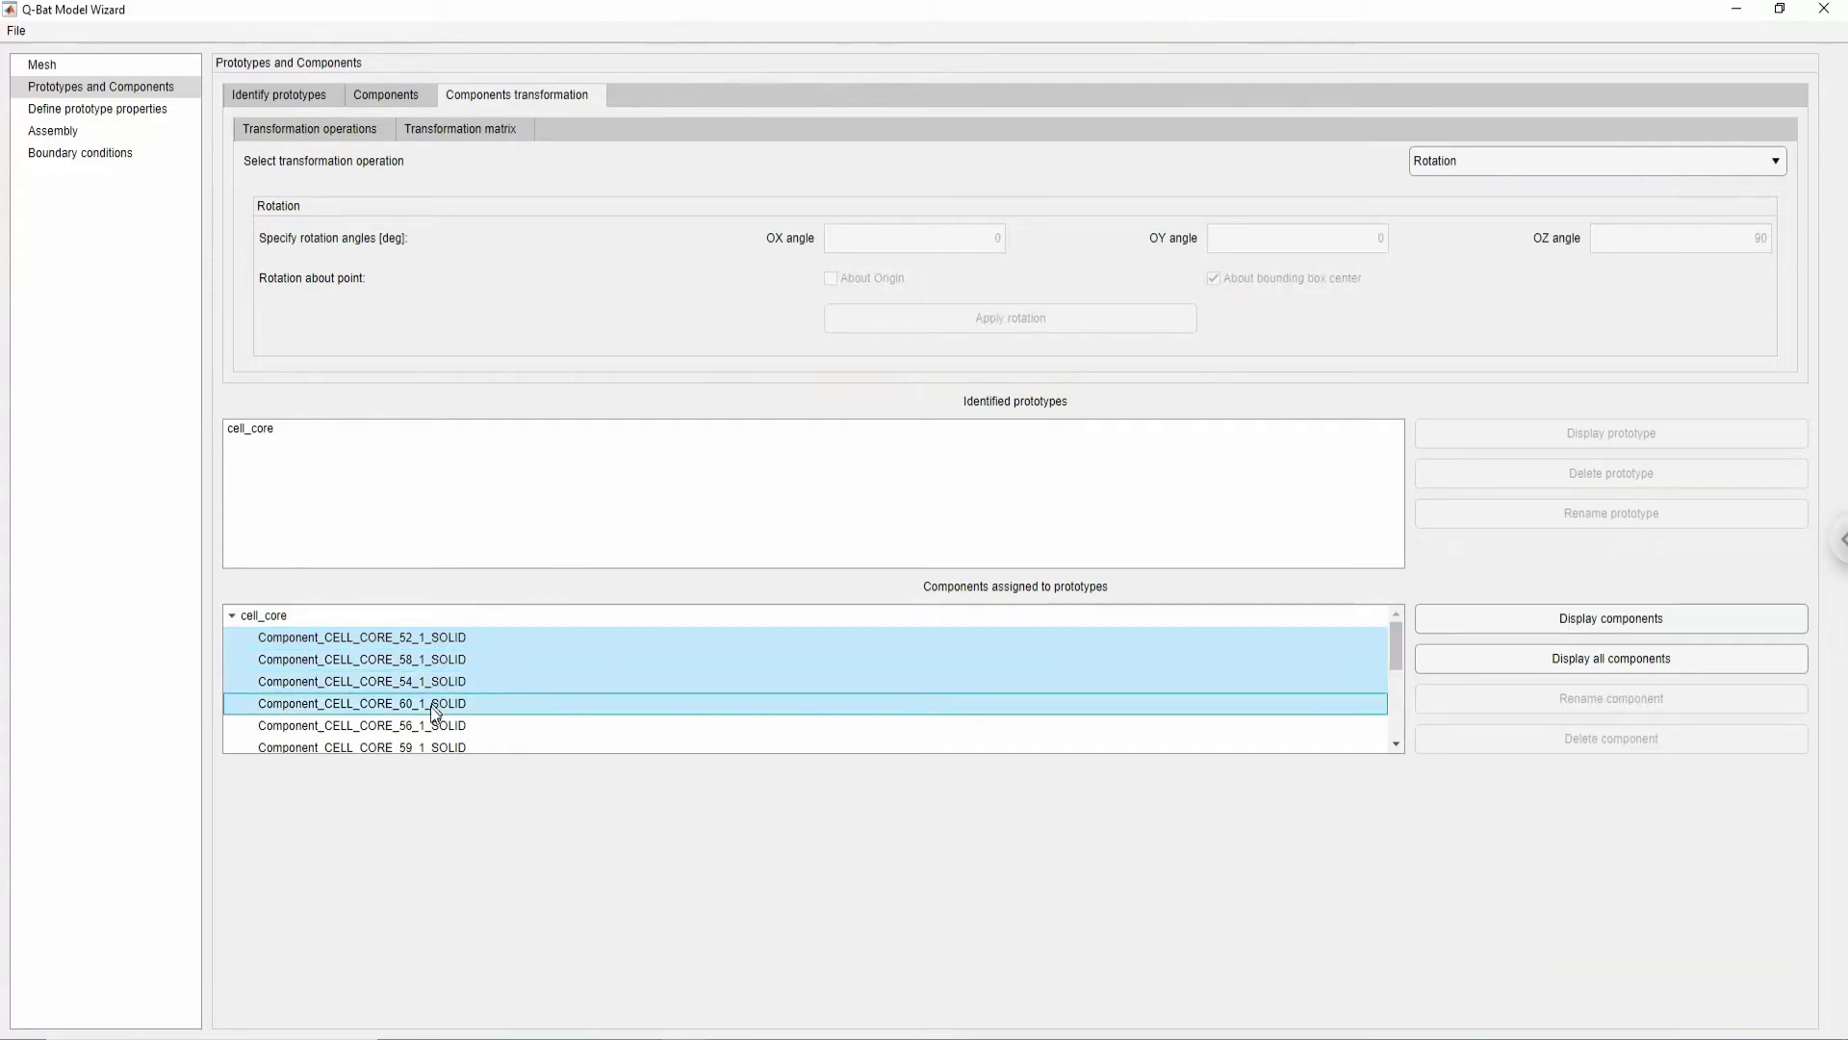
left_click(456, 641)
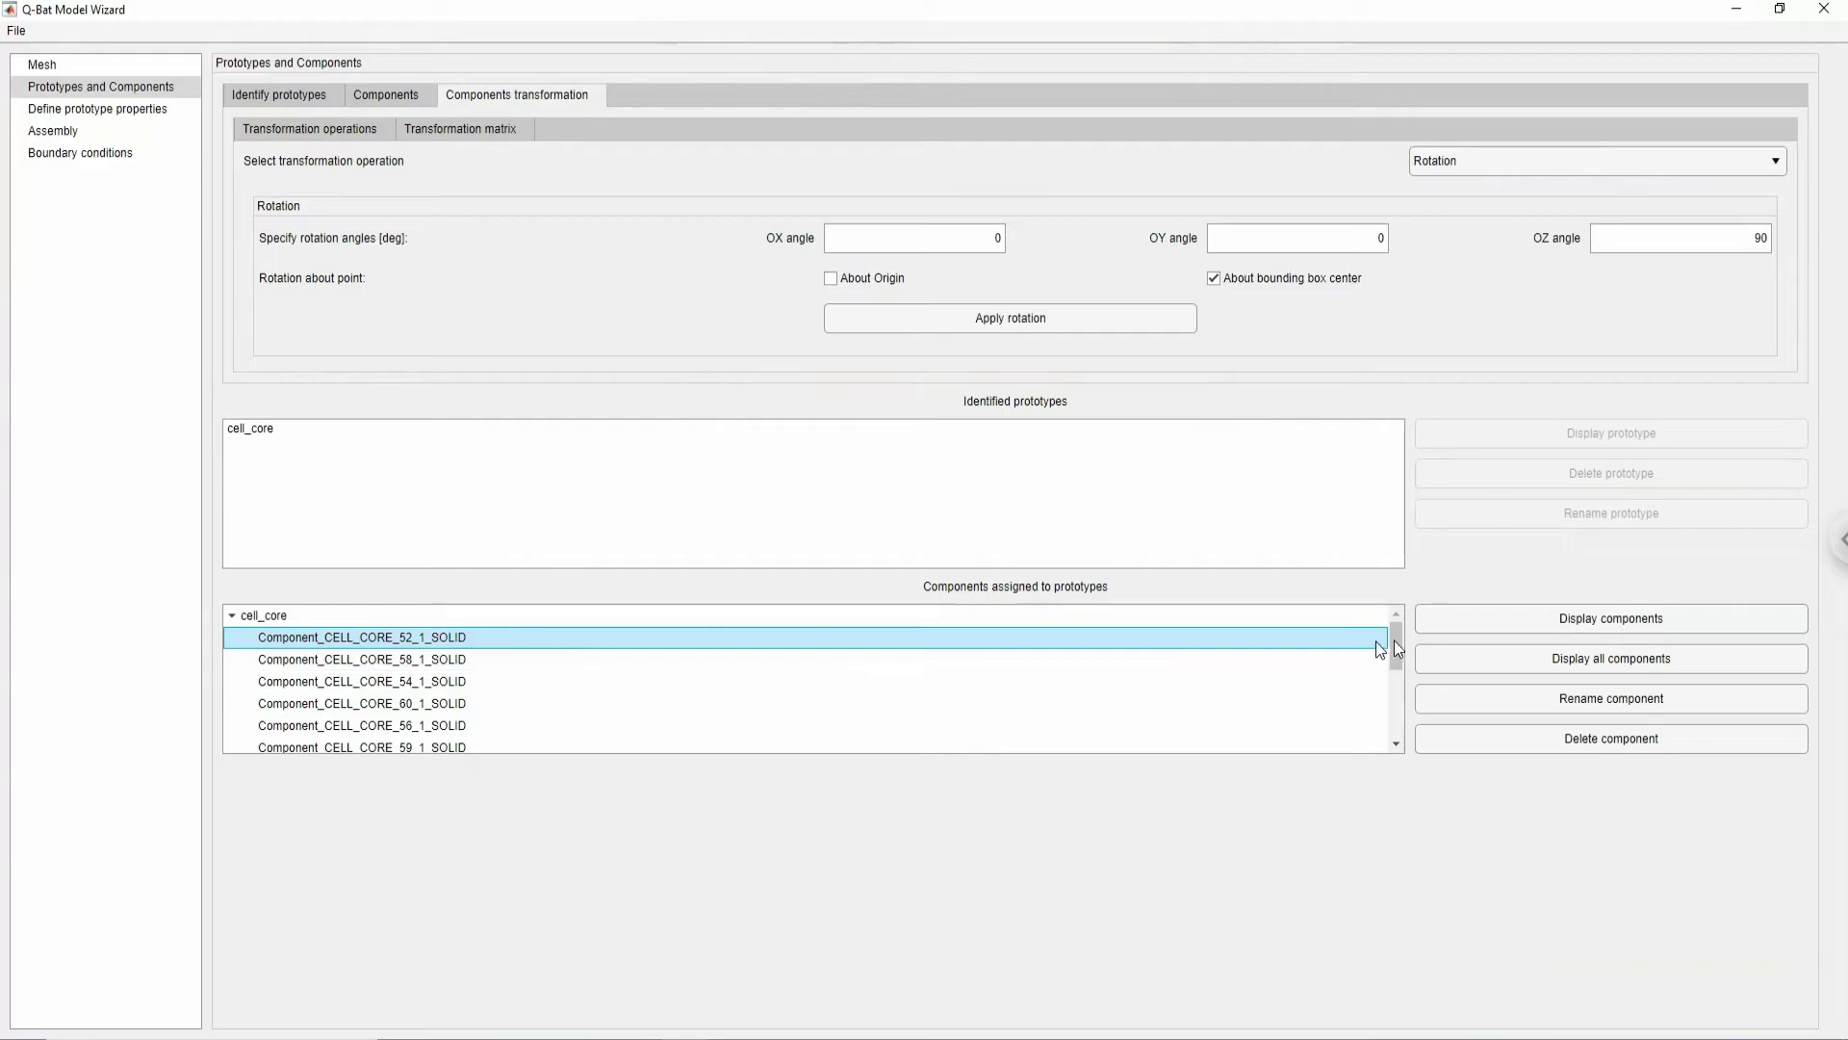
left_click_drag(1394, 639, 1389, 725)
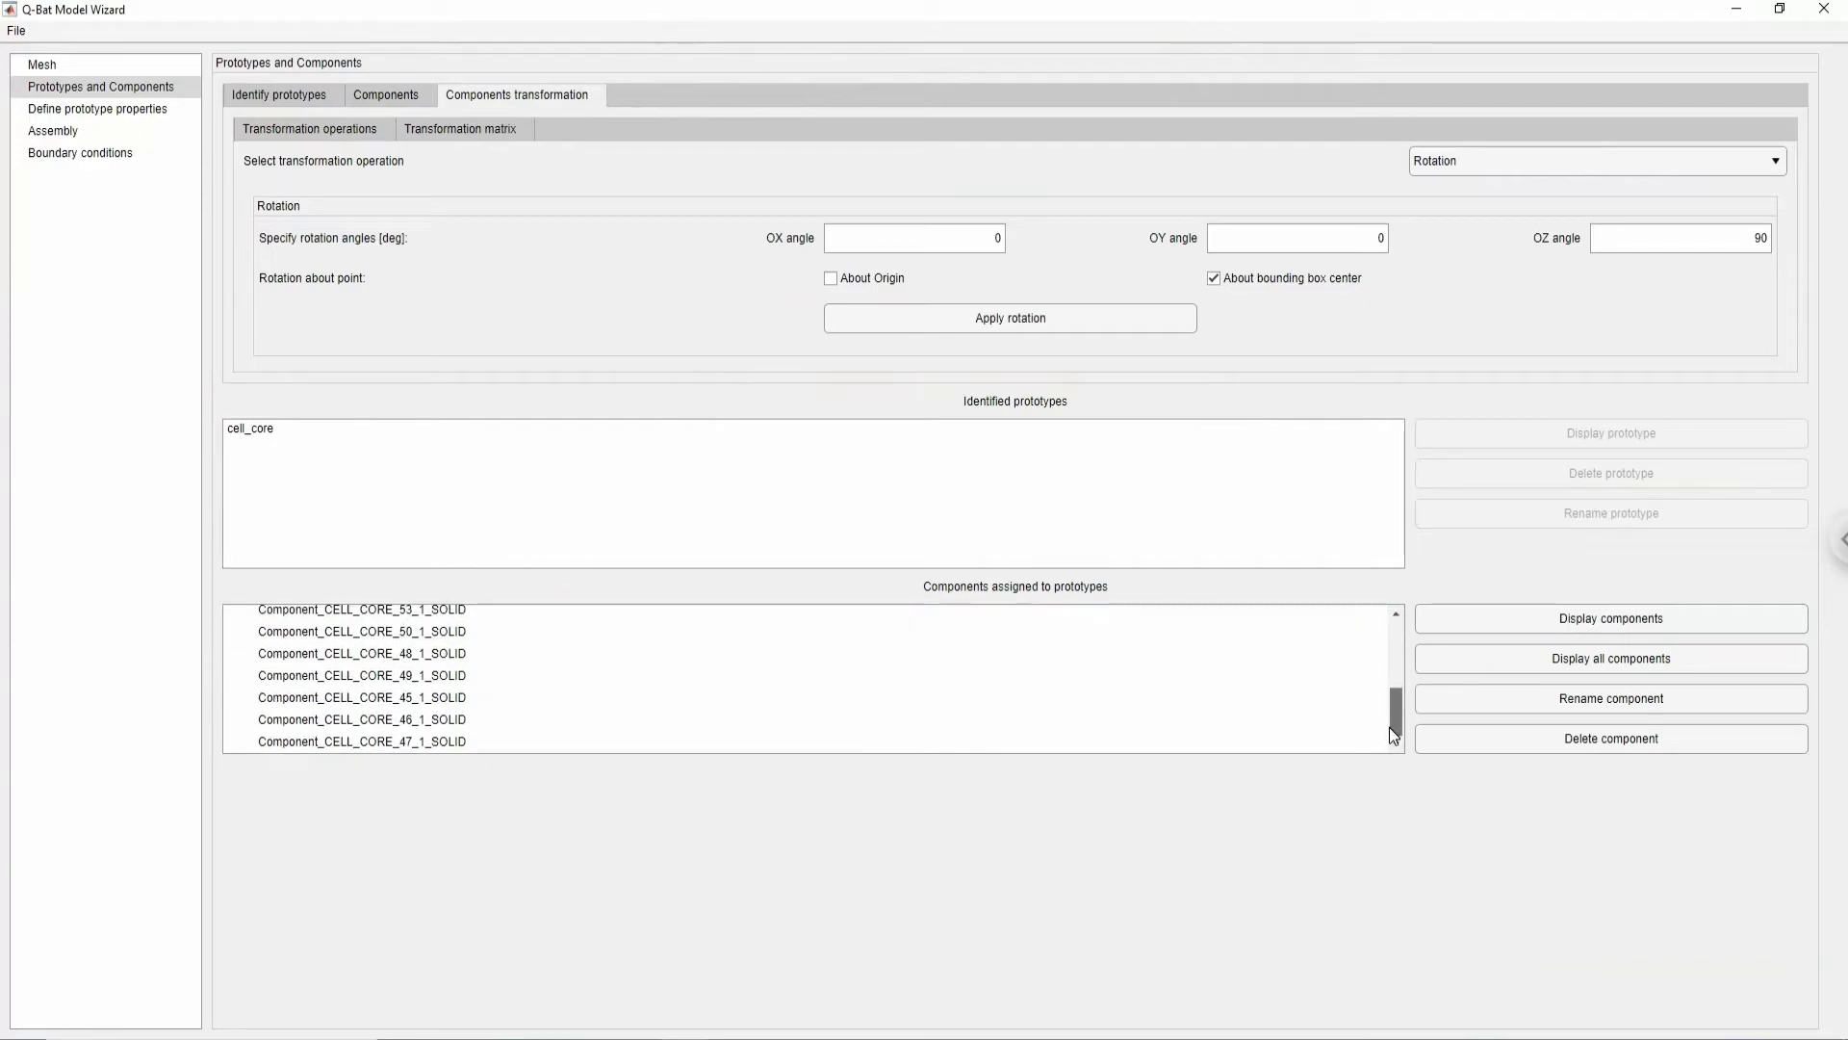
left_click(524, 741, "shift")
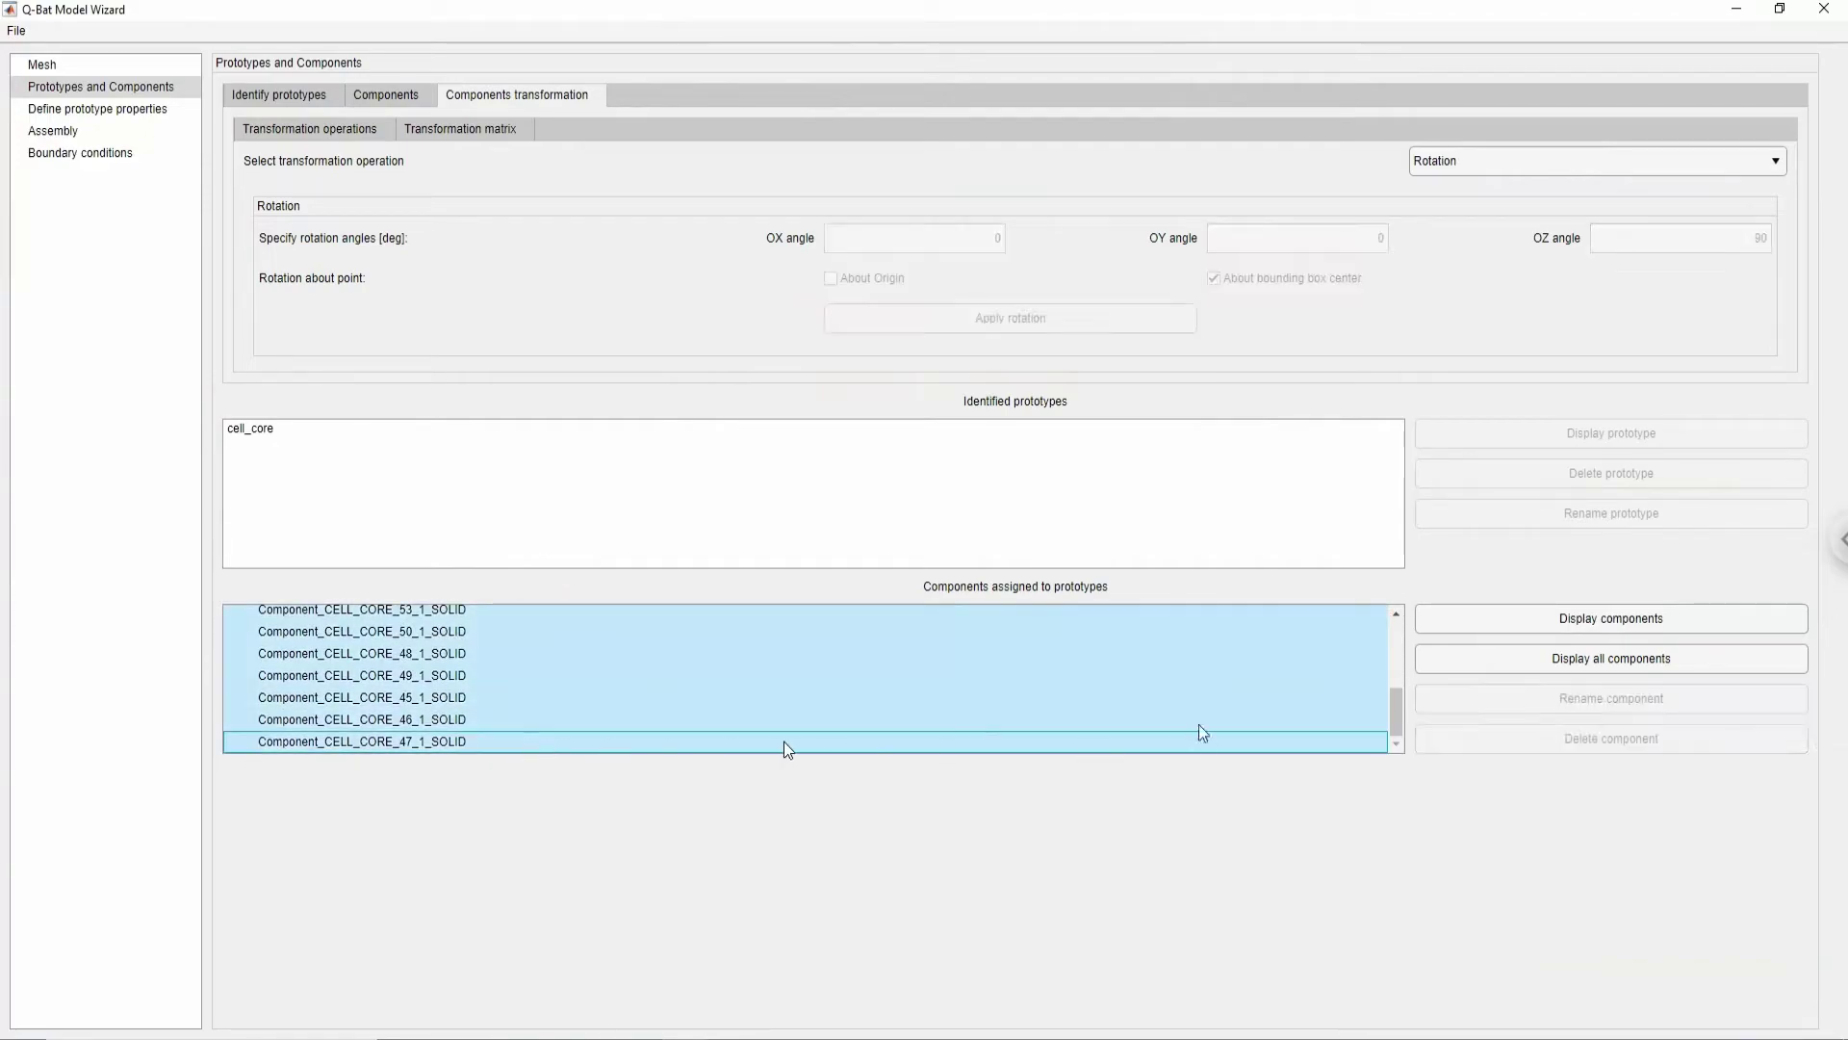
- Display the selected components in a maximized 3D figure, orbit it, and return to the wizard
left_click(1520, 619)
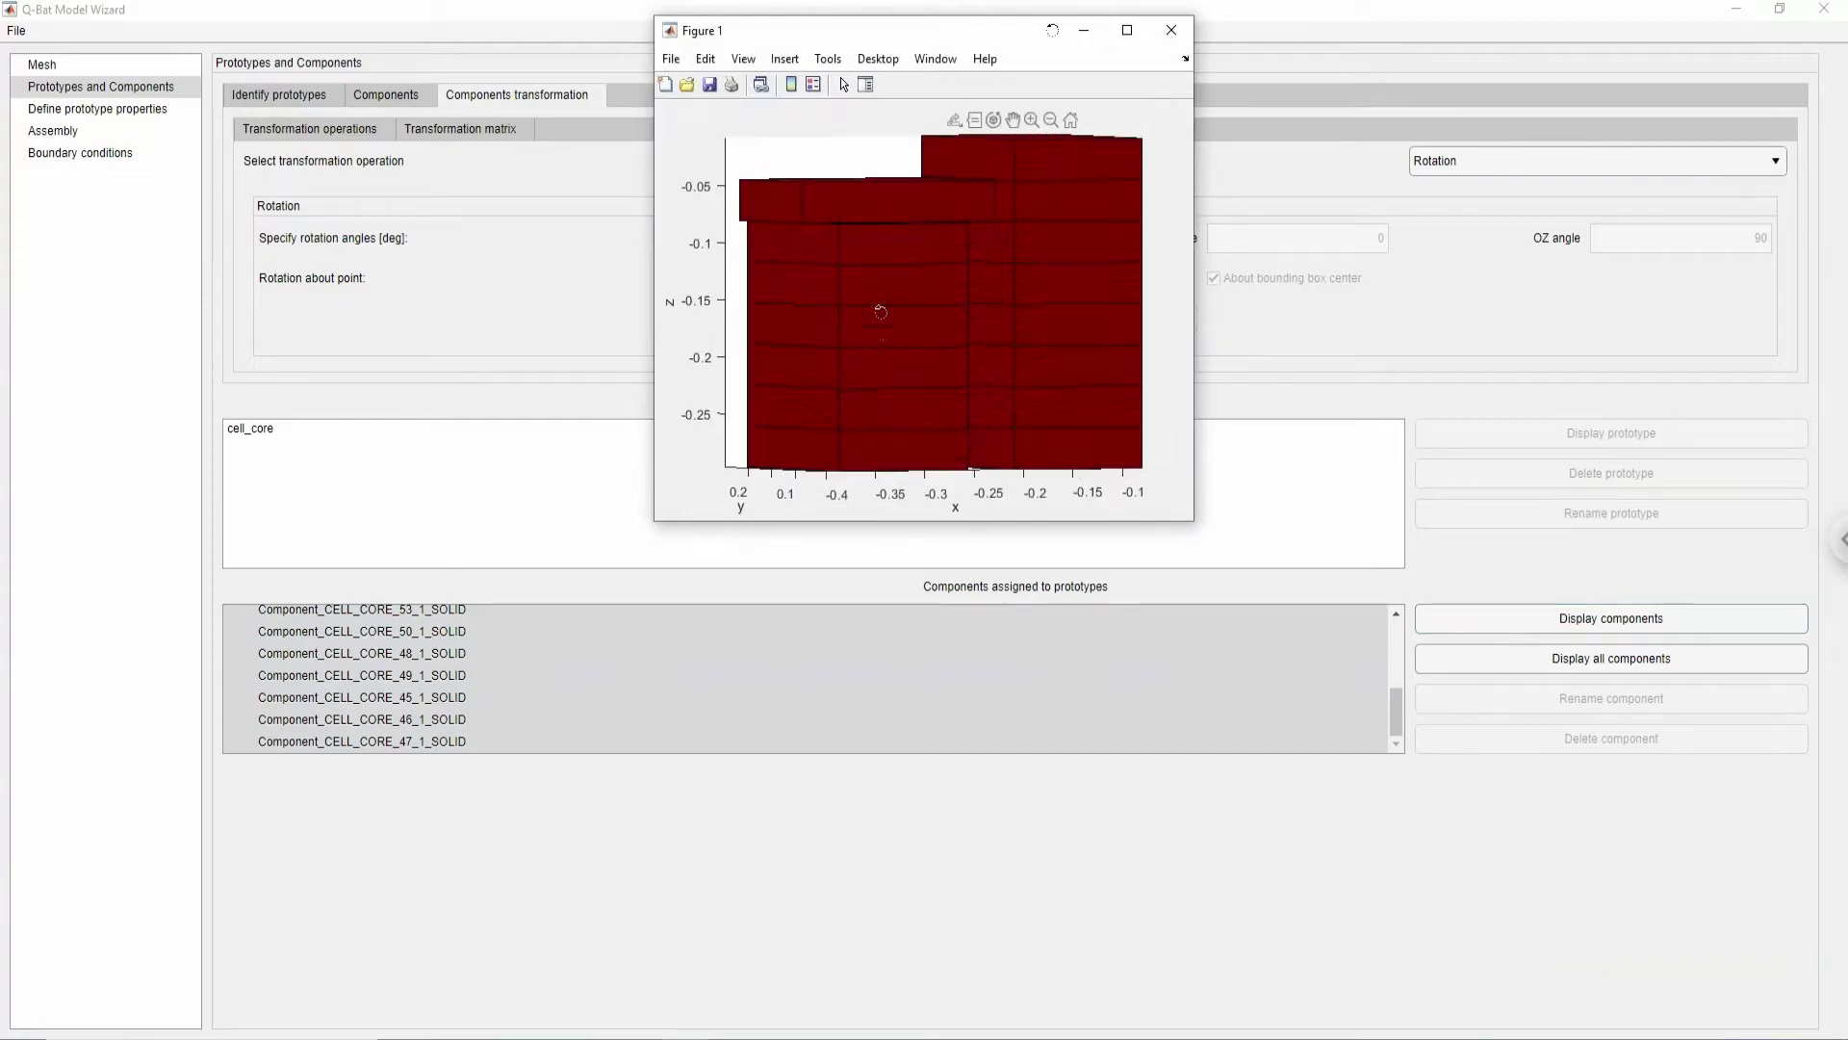
left_click(1127, 30)
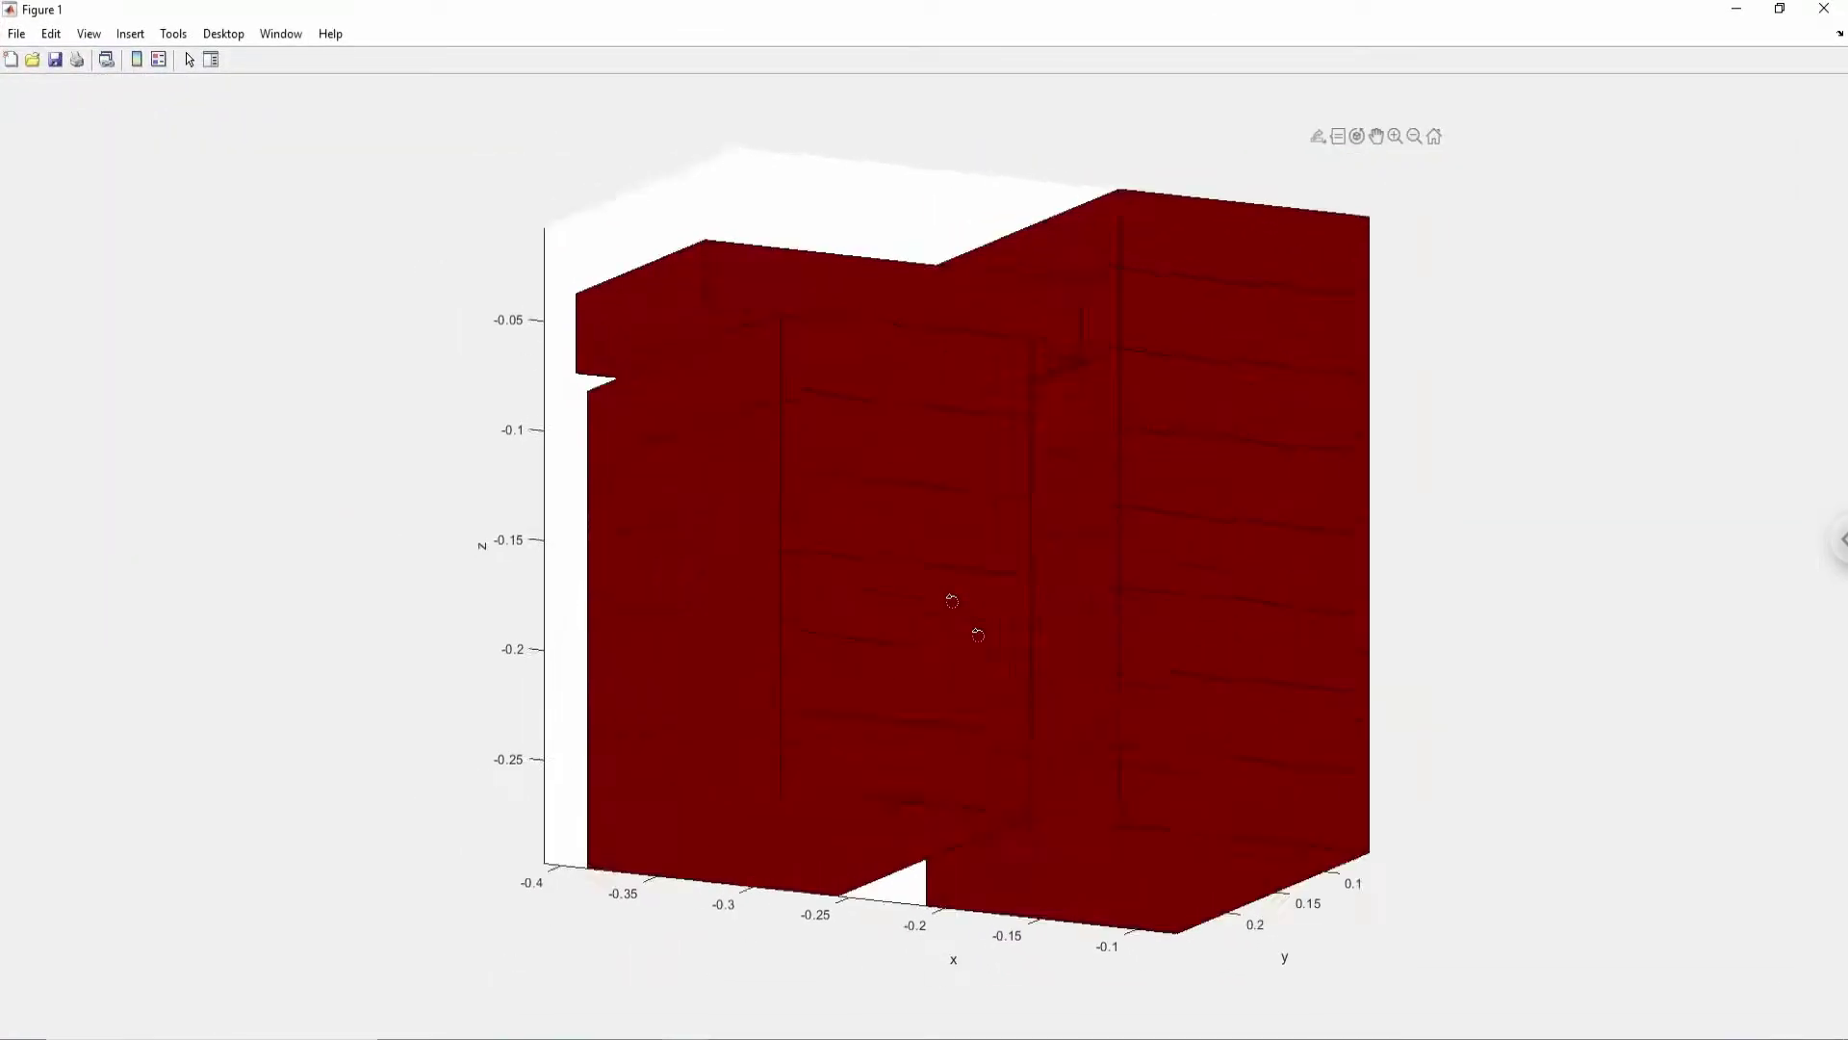
left_click_drag(961, 613, 825, 453)
key("alt+Tab")
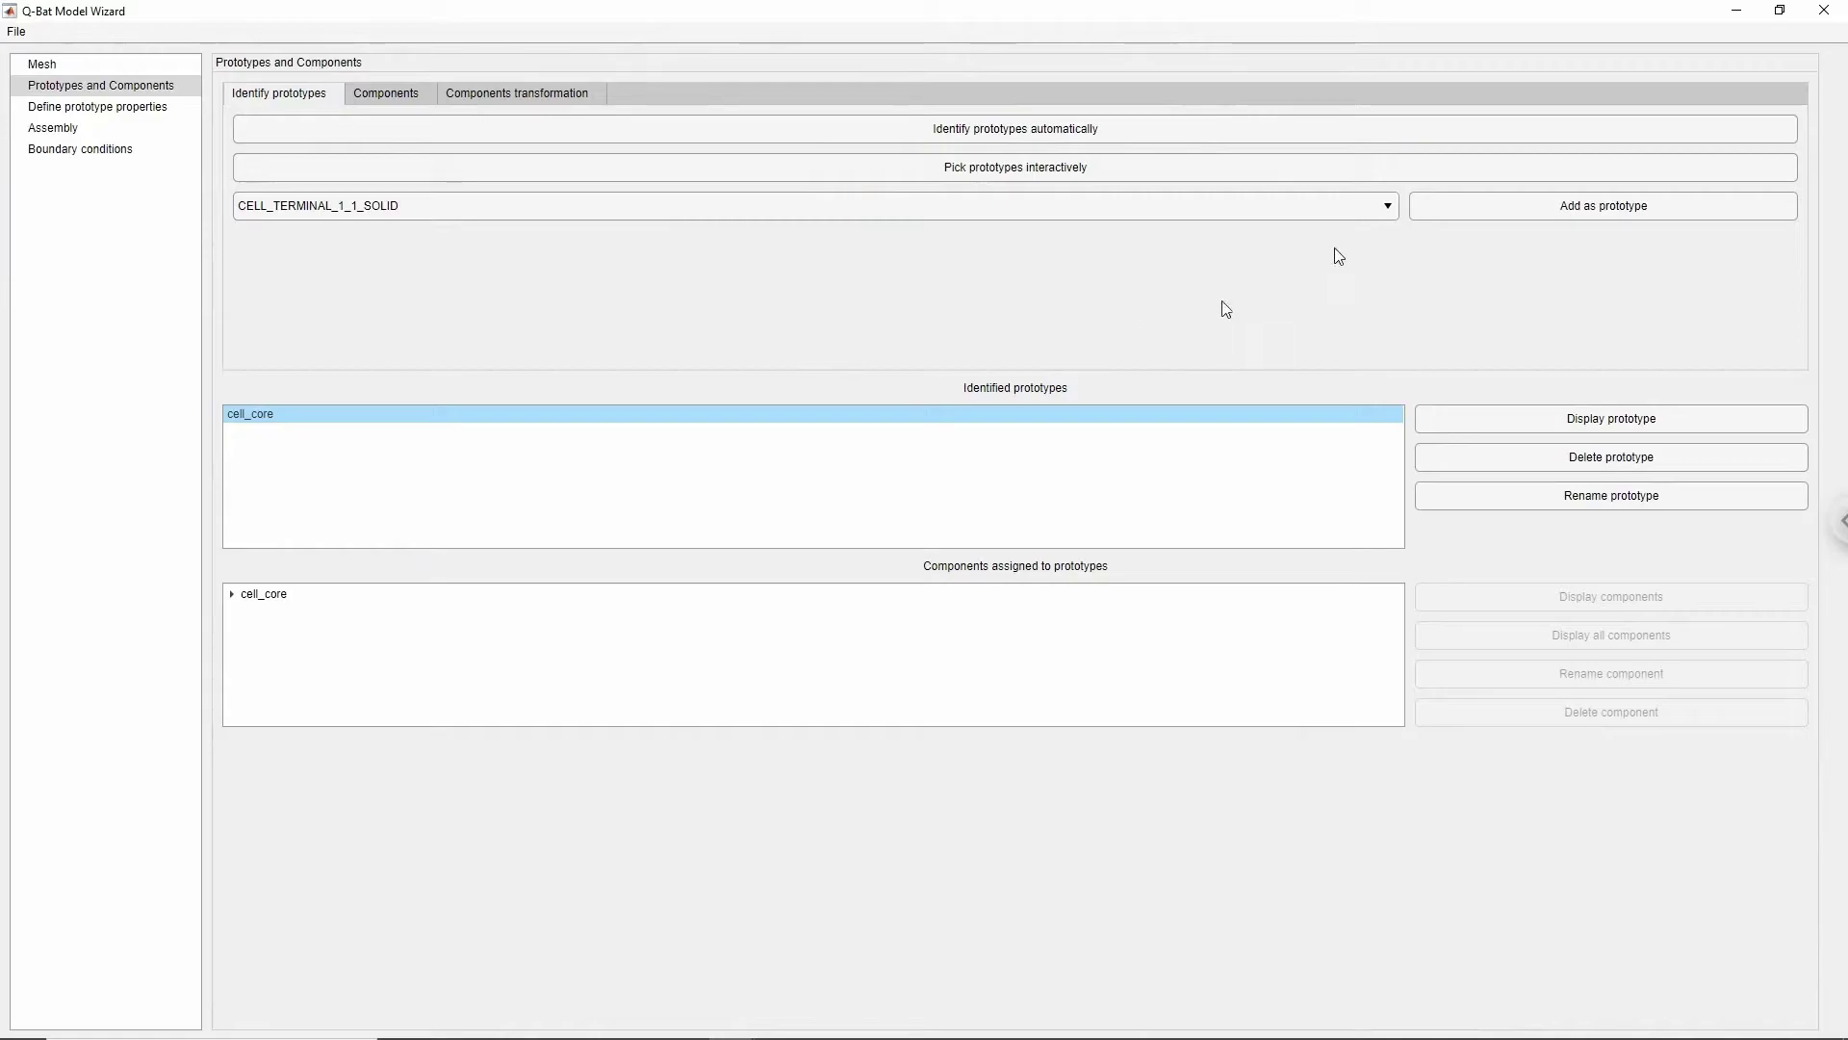
- Add CASING_INNER_61_1 as a new prototype
left_click(1372, 204)
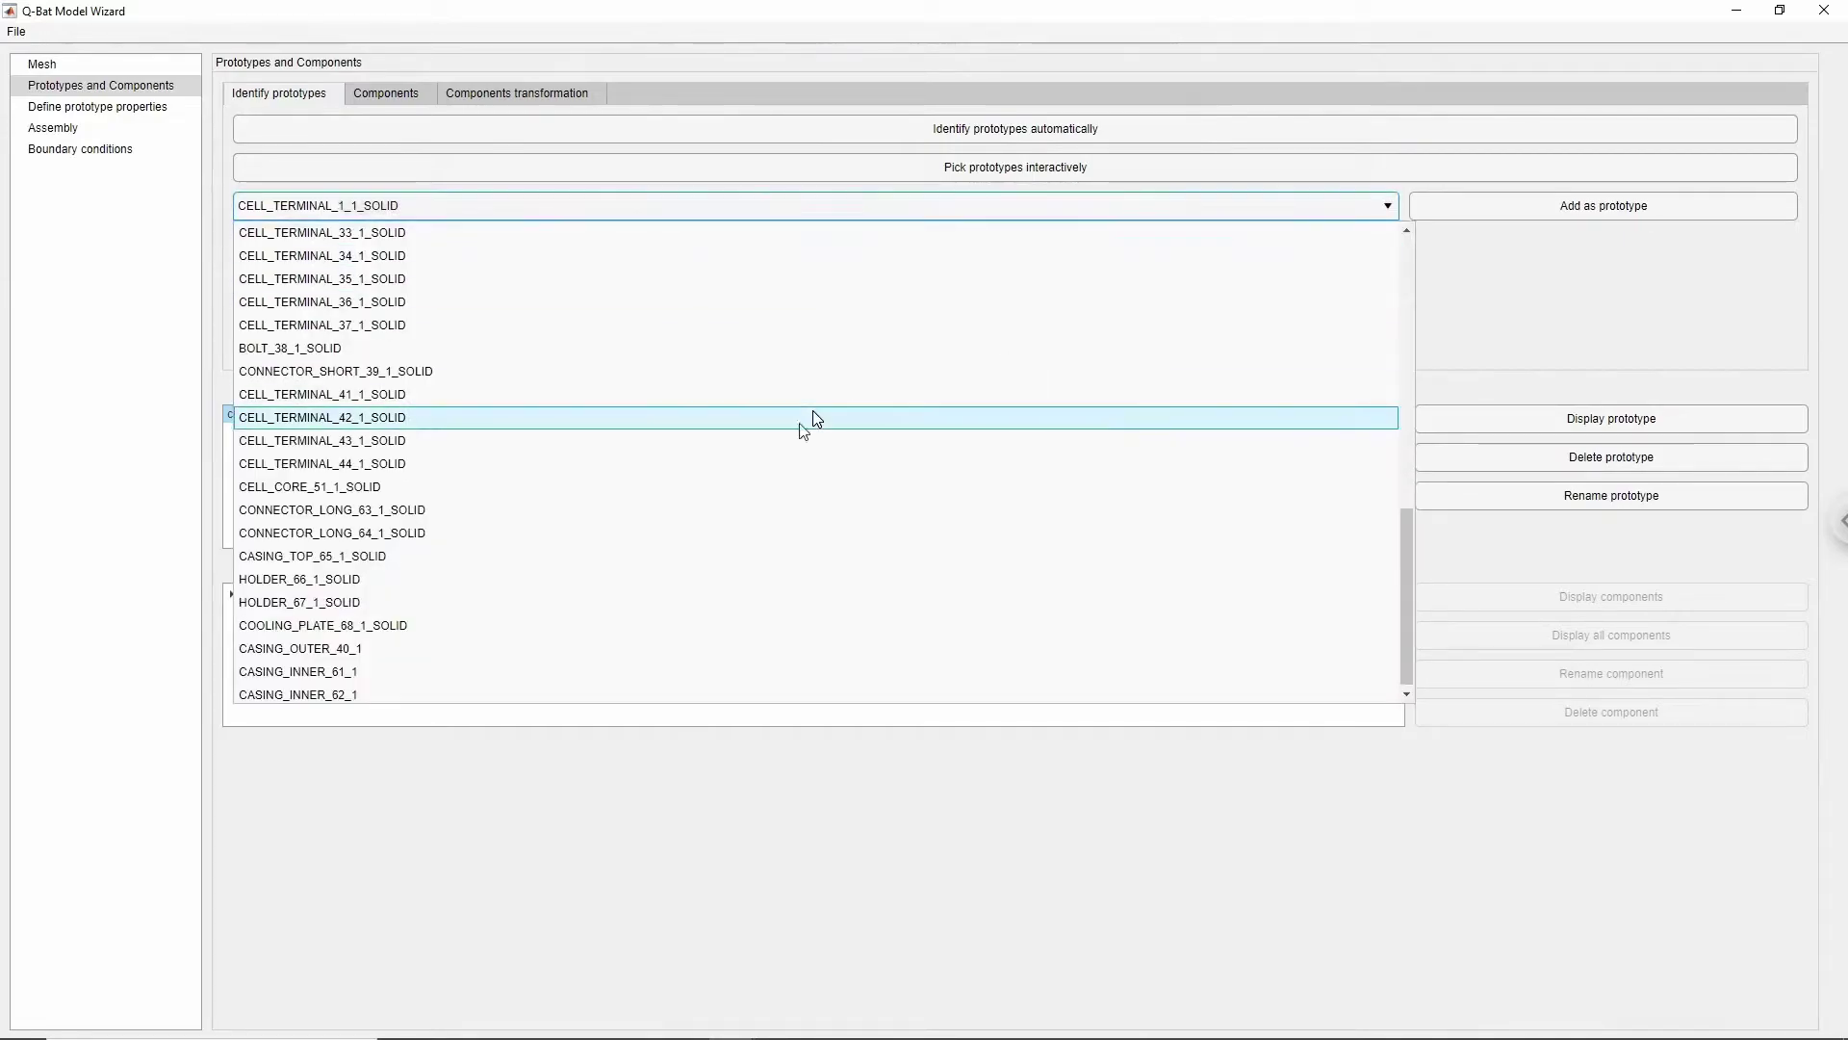
left_click(403, 664)
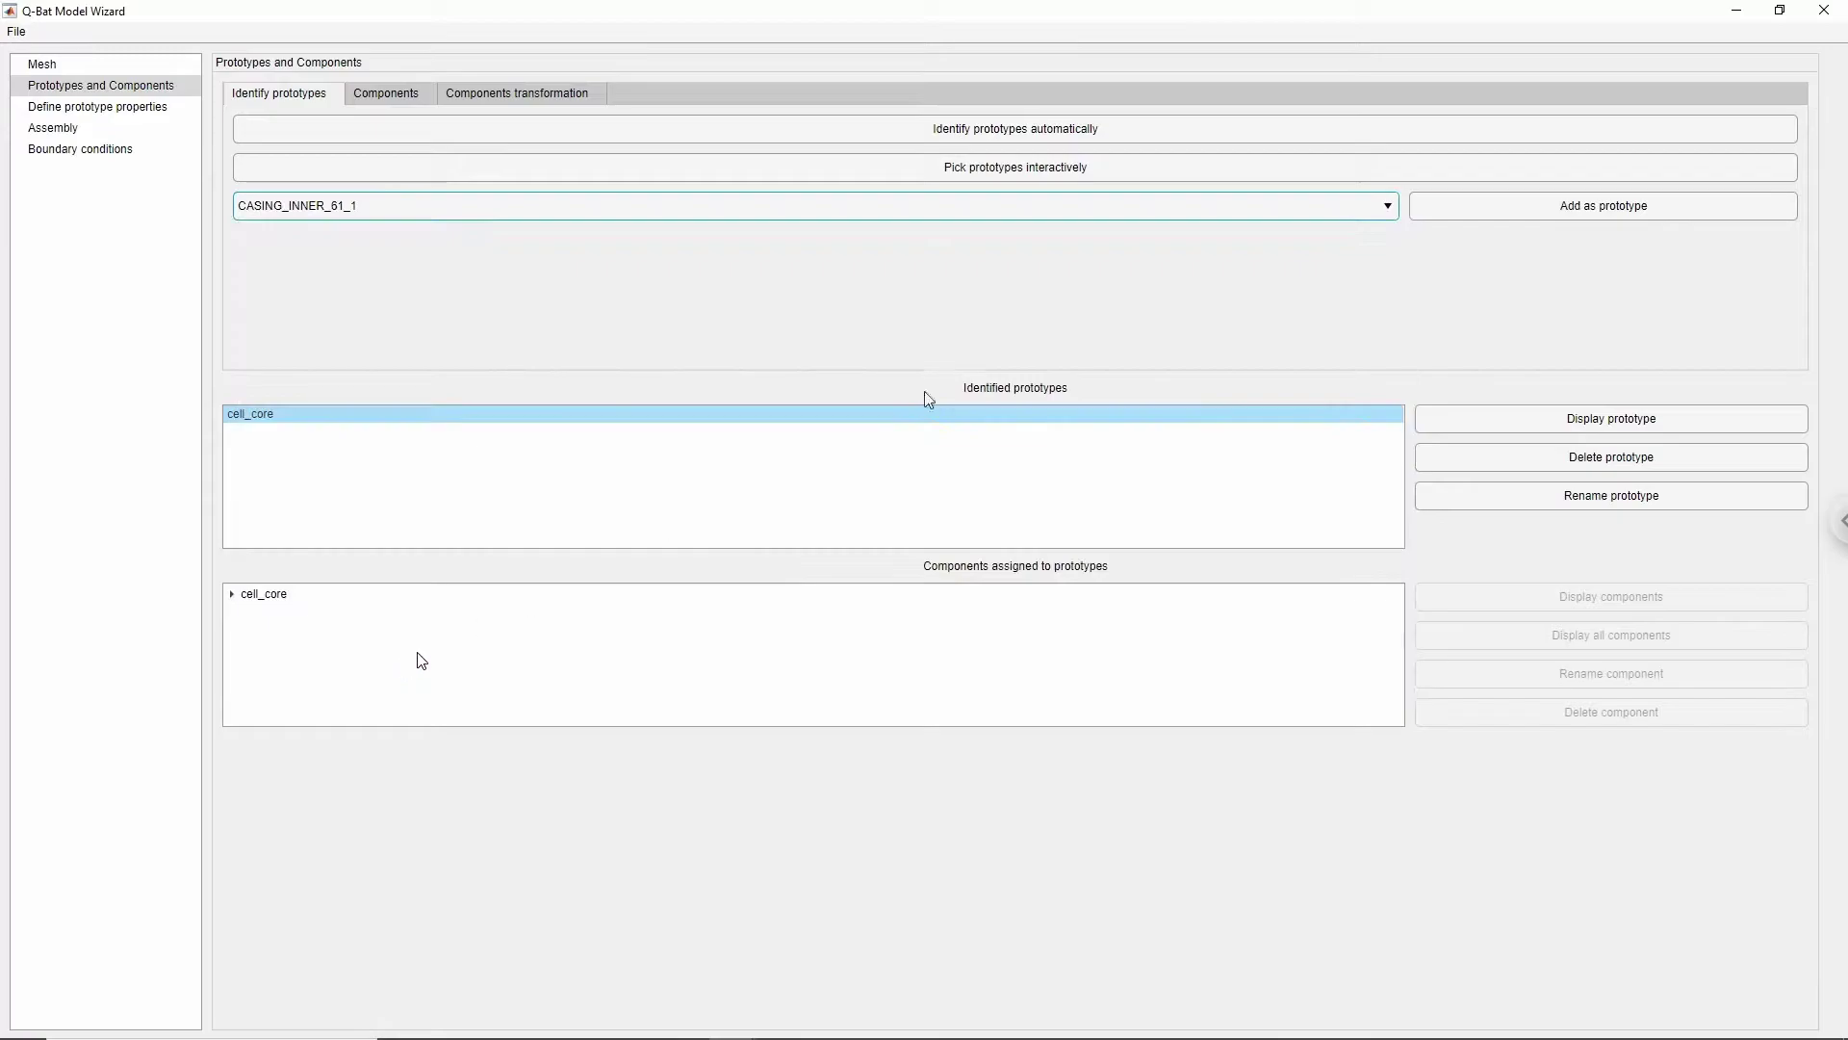
left_click(1463, 202)
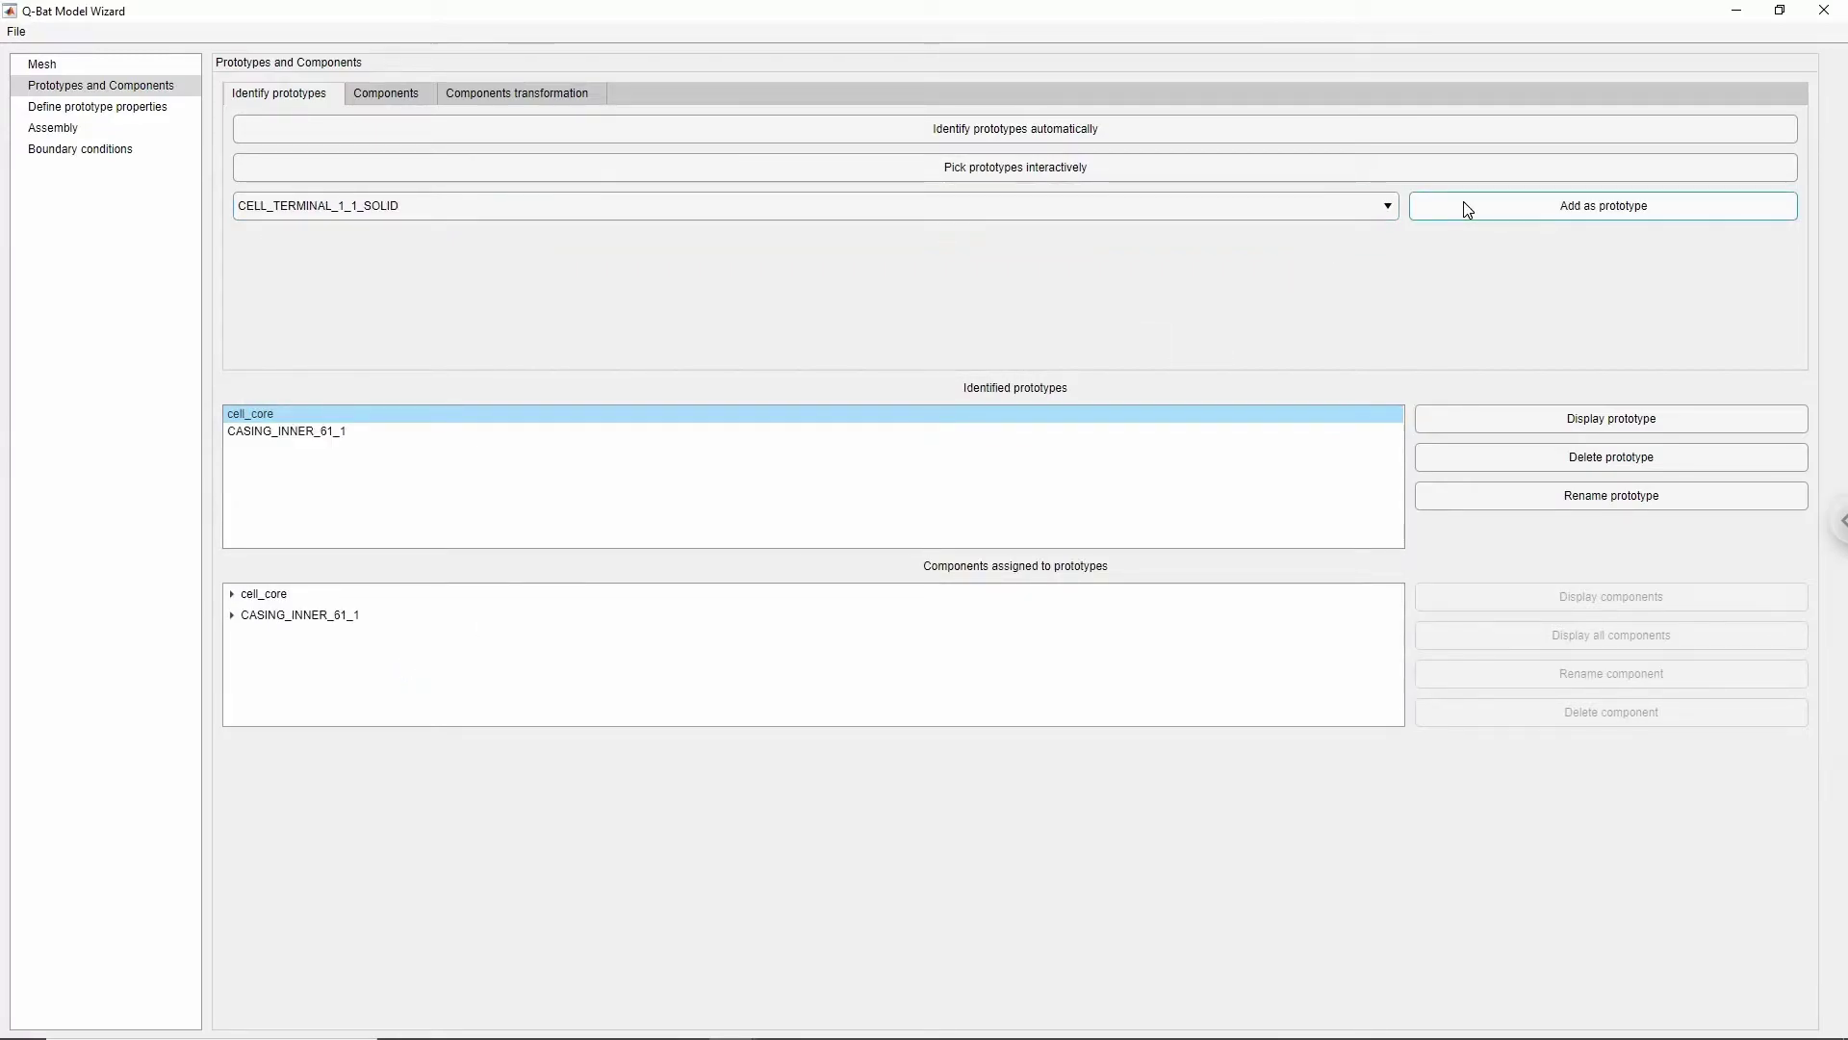
left_click(232, 616)
left_click(232, 617)
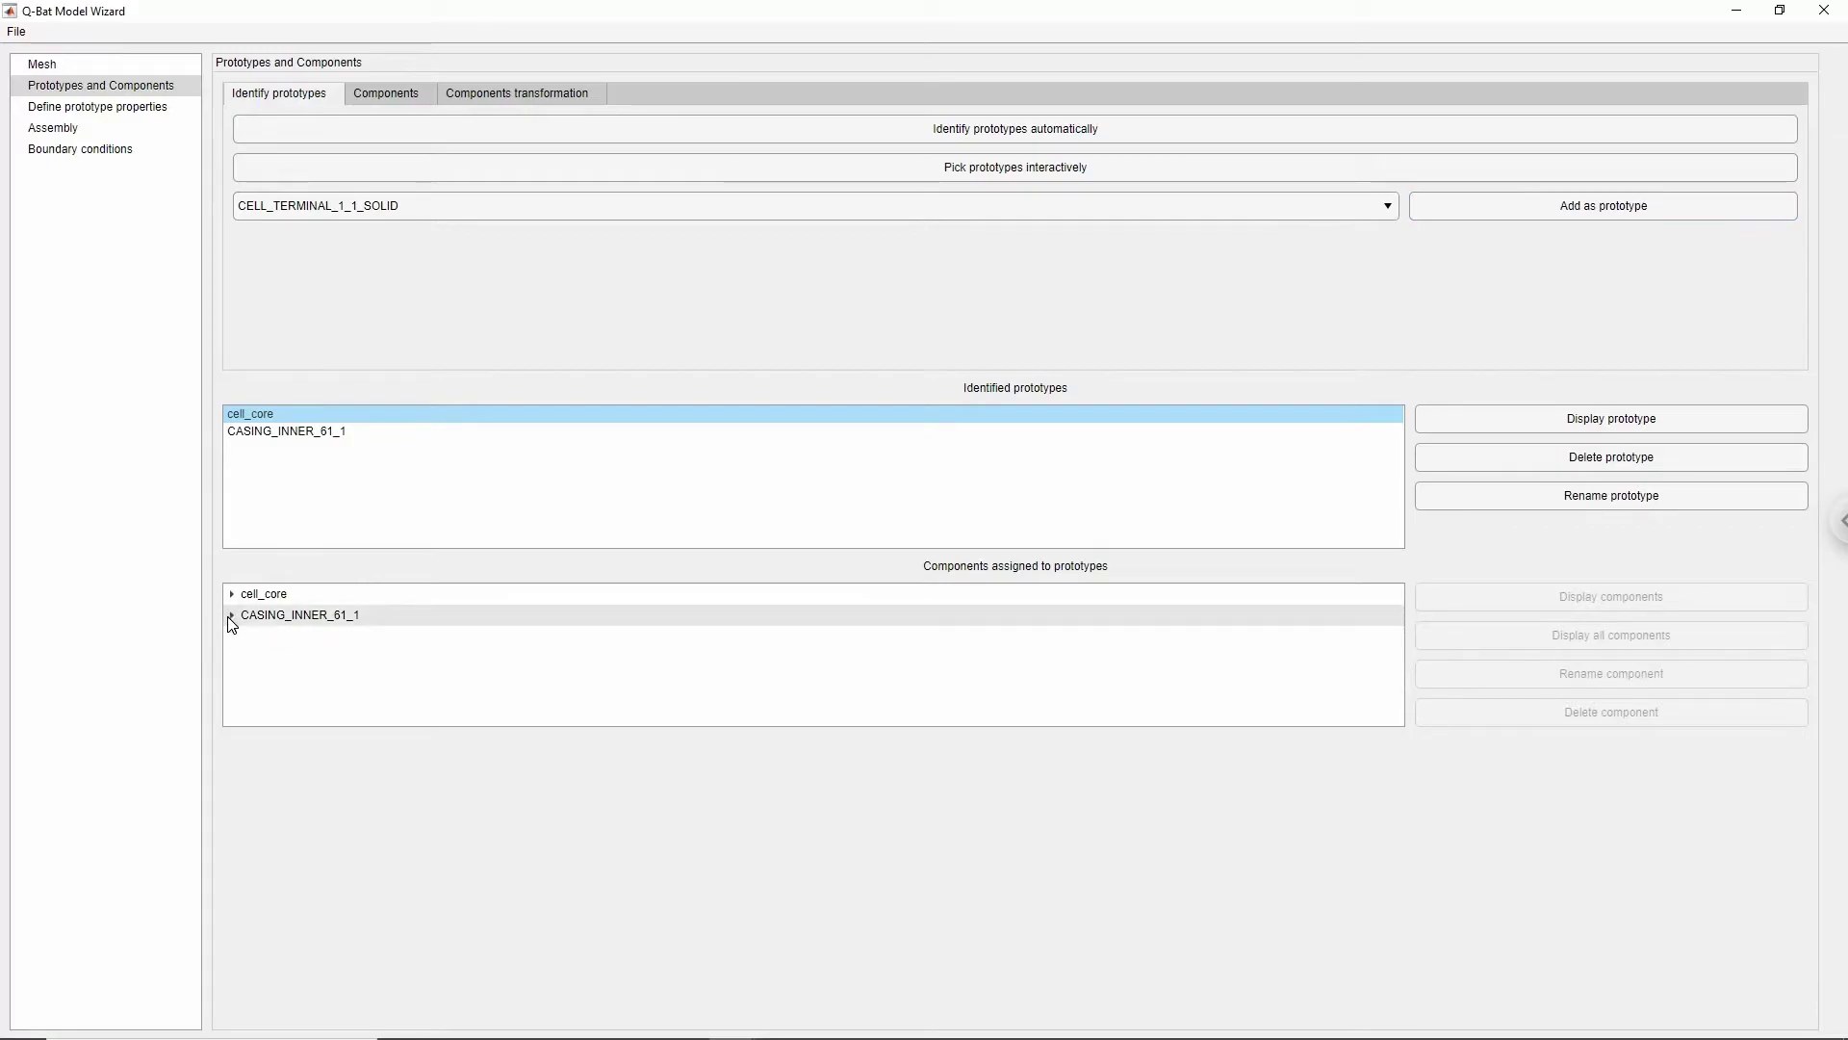
- Assign CASING_INNER_62_1 as a component of target prototype CASING_INNER_61_1
left_click(408, 93)
left_click(753, 126)
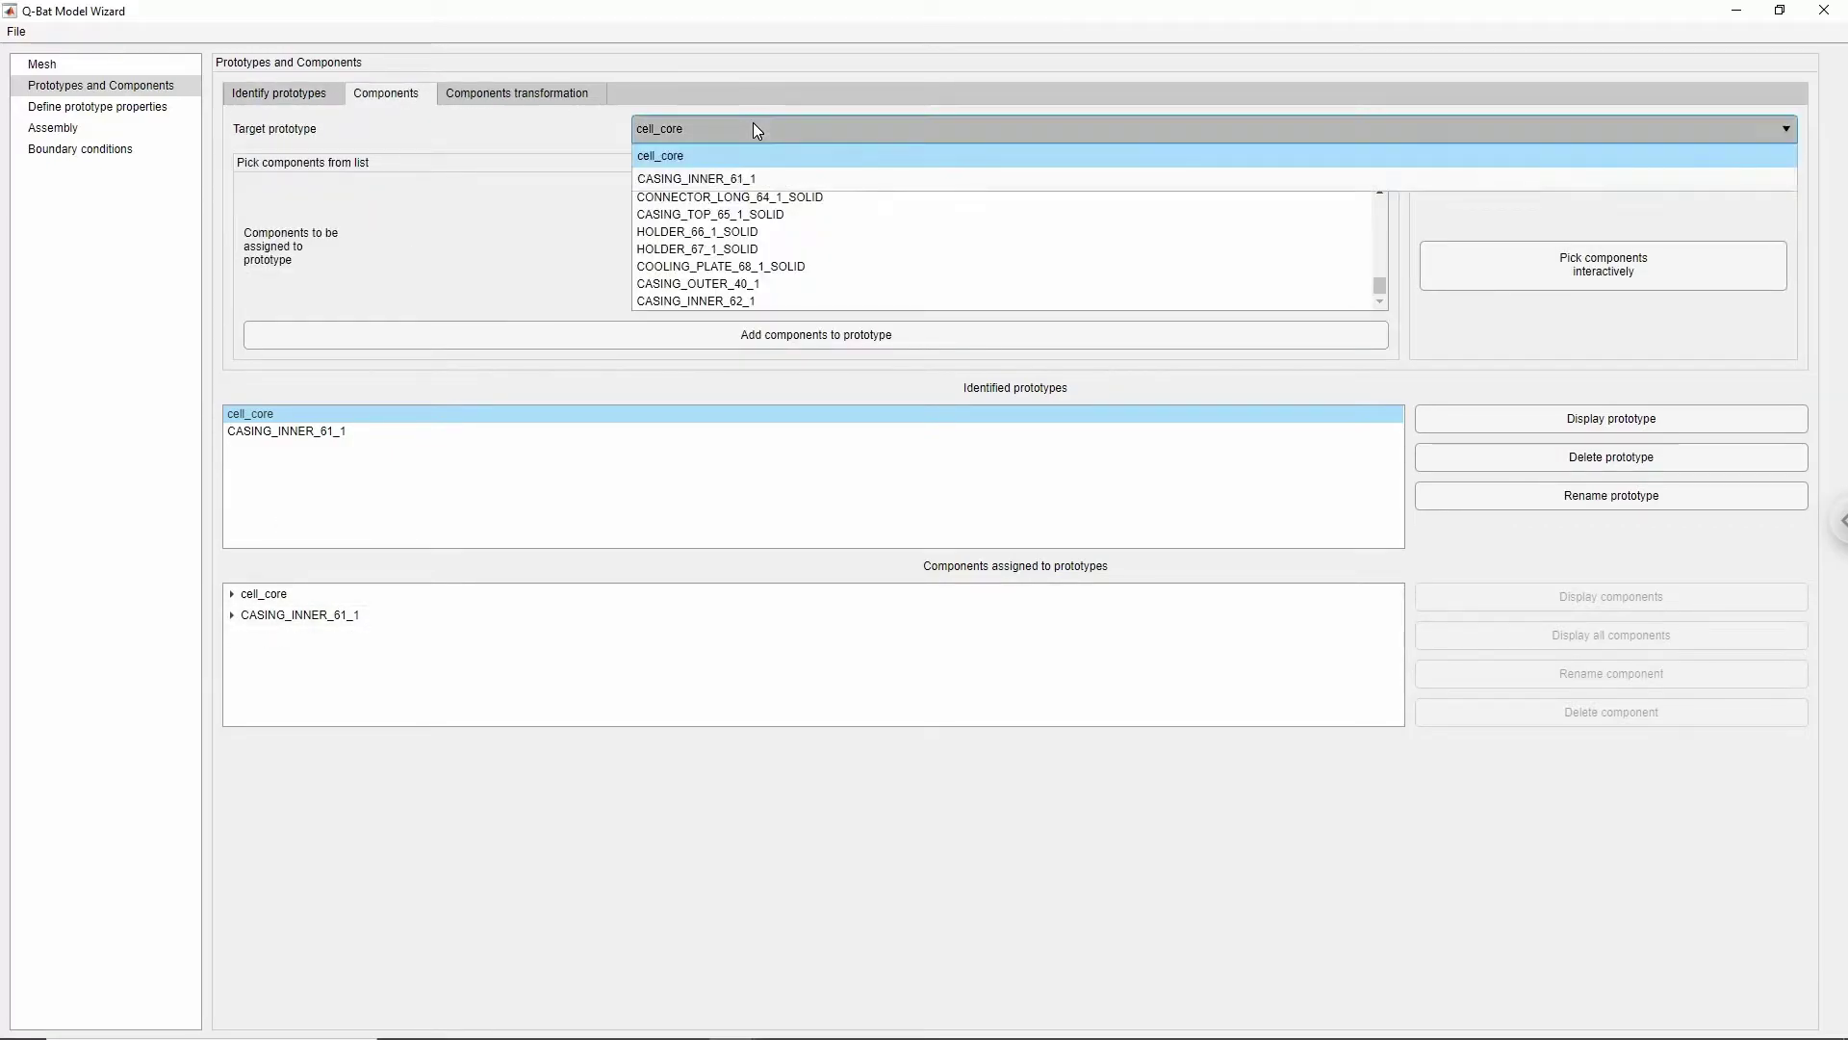
left_click(747, 178)
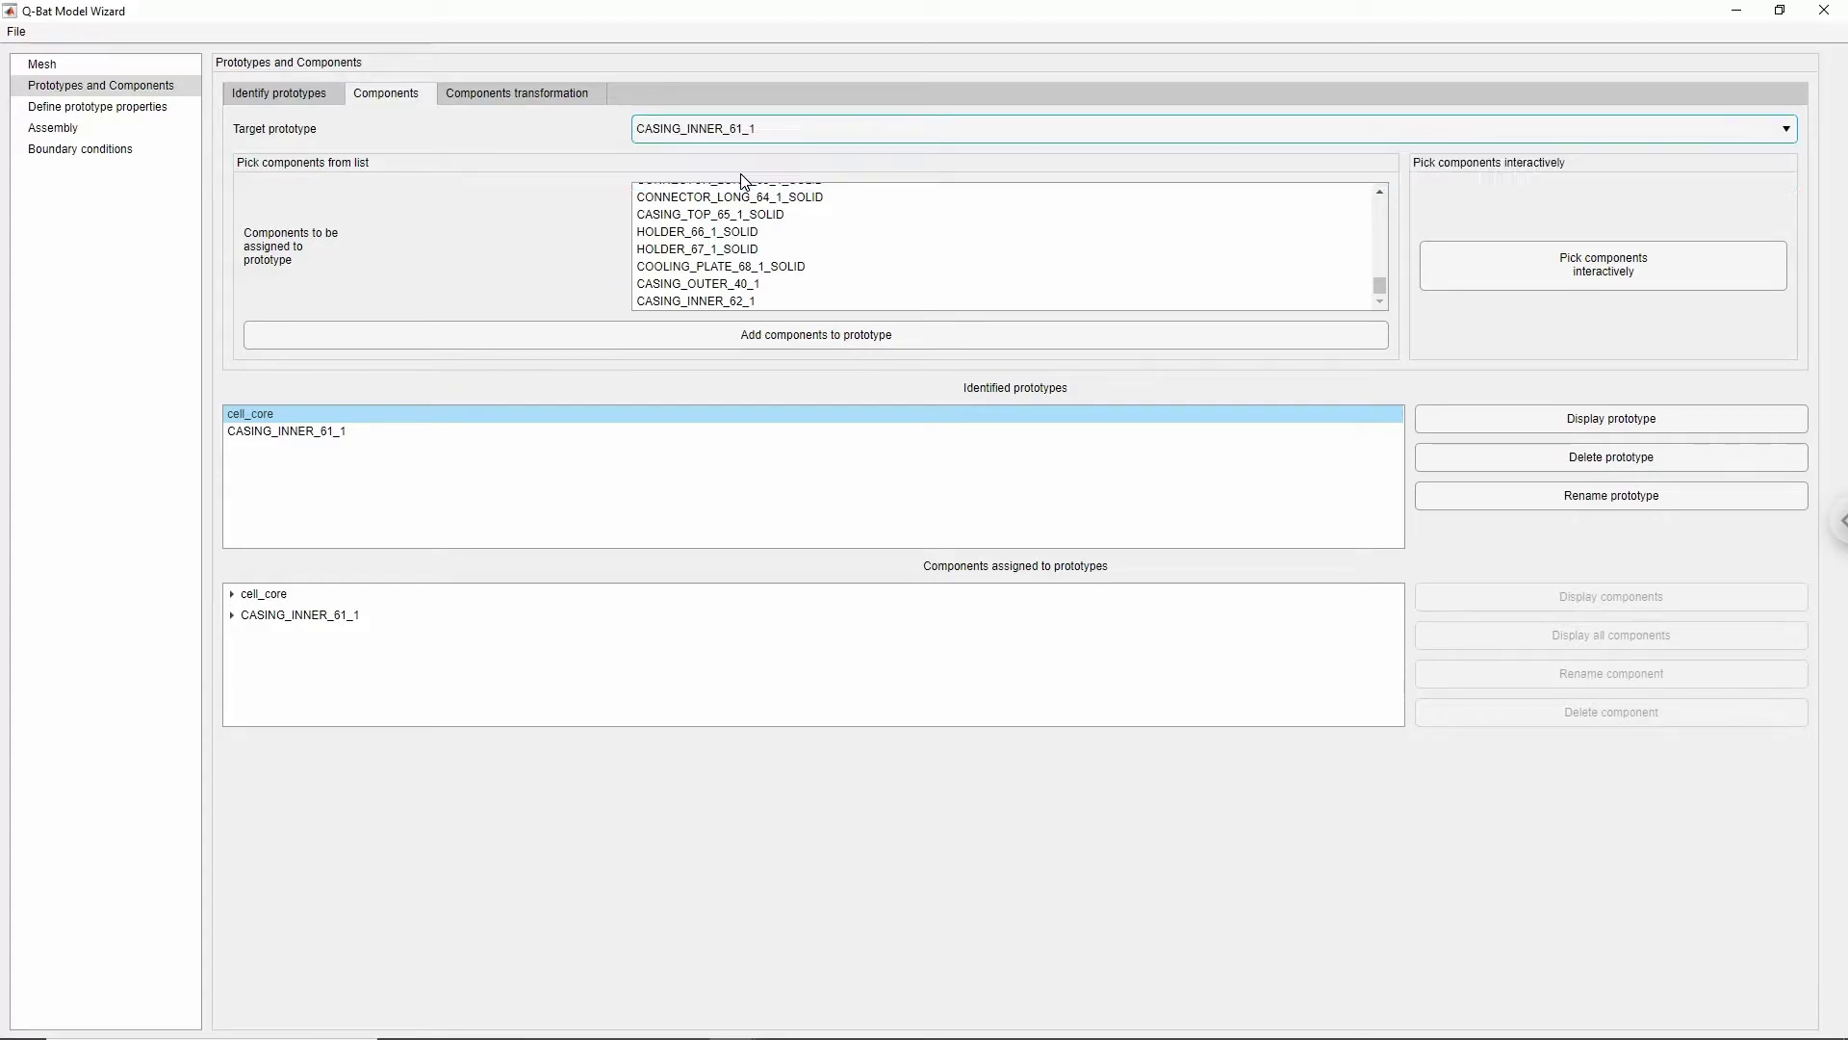
left_click(735, 302)
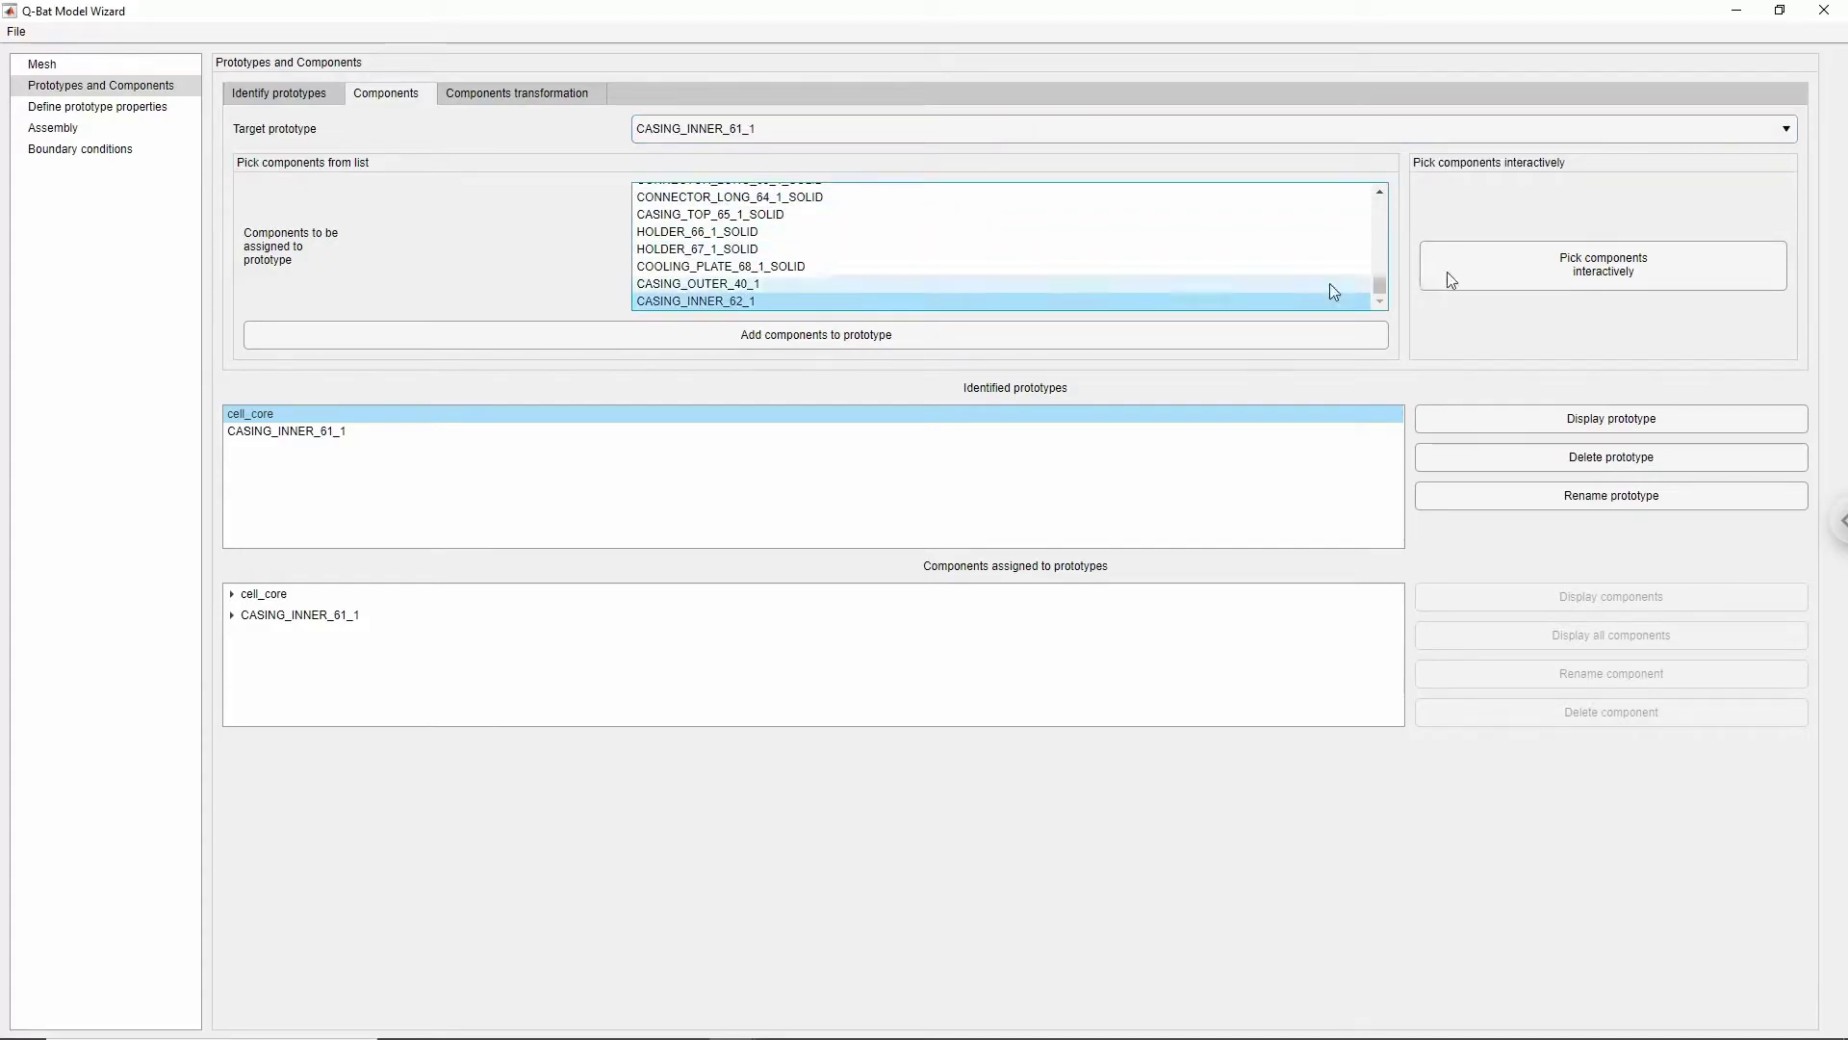
left_click(1307, 342)
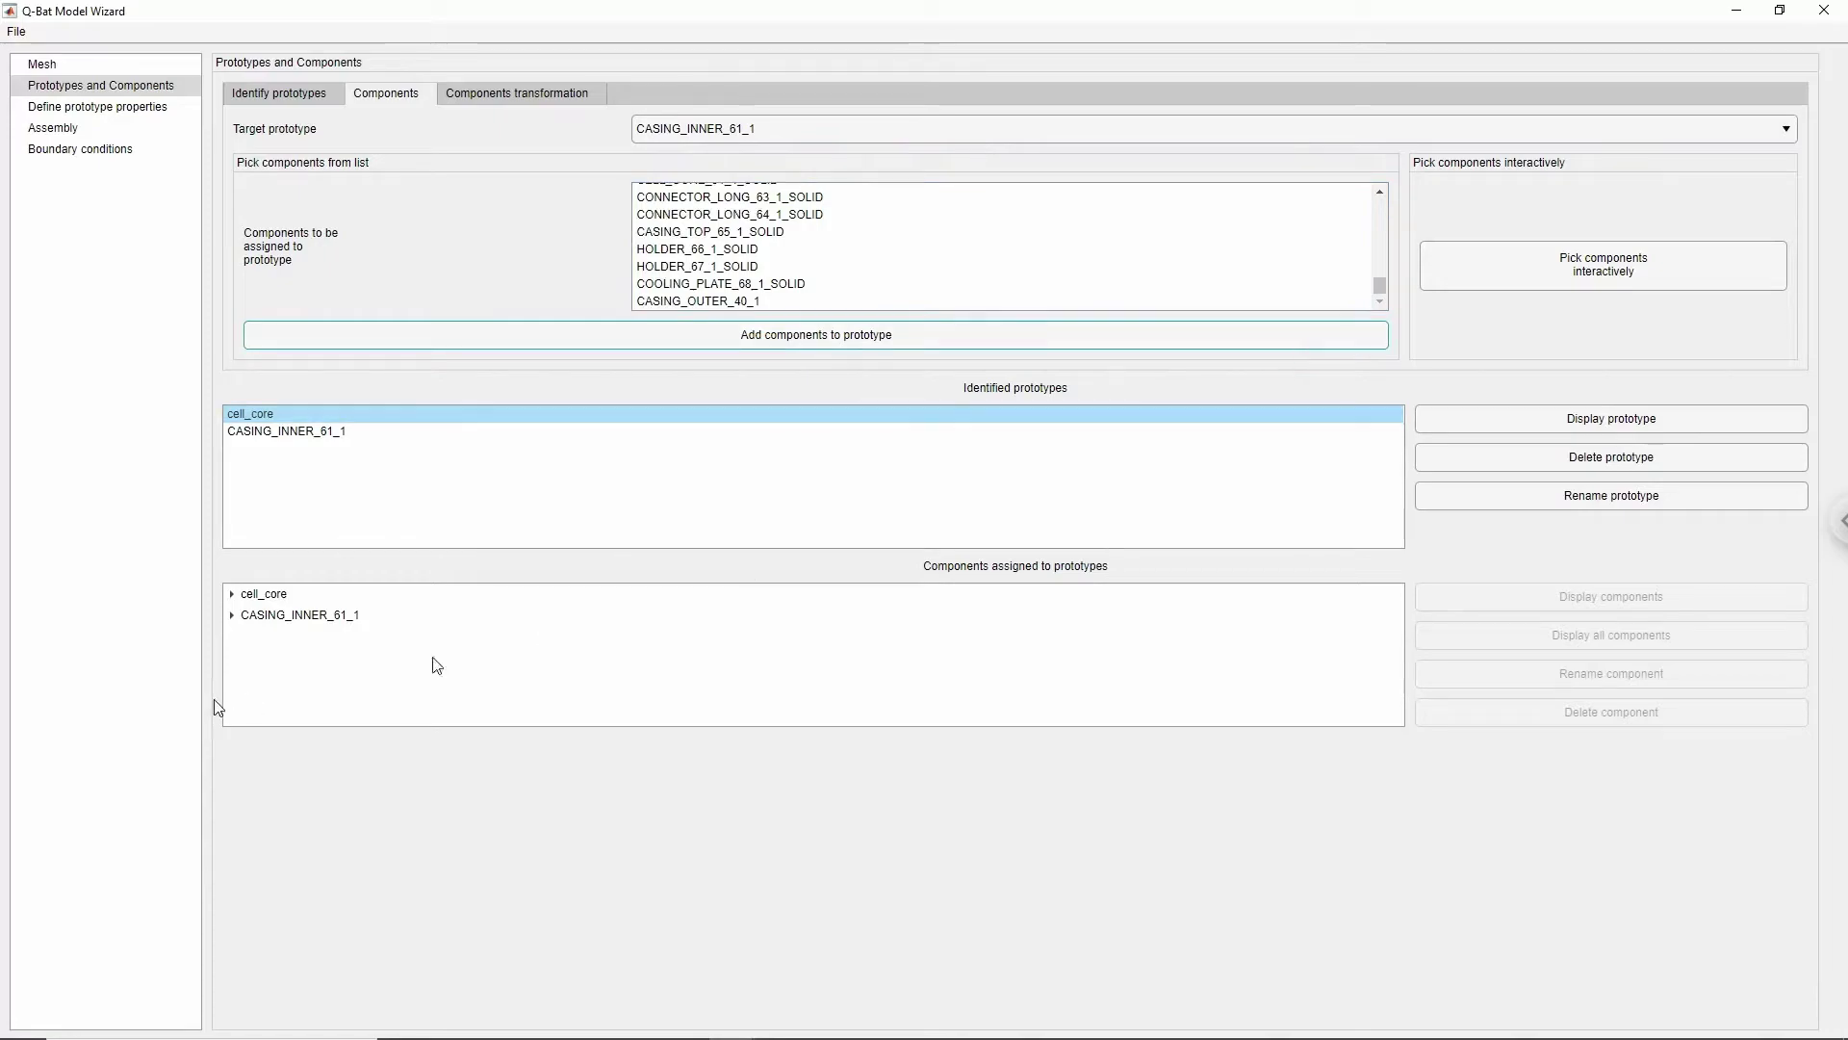
left_click(232, 615)
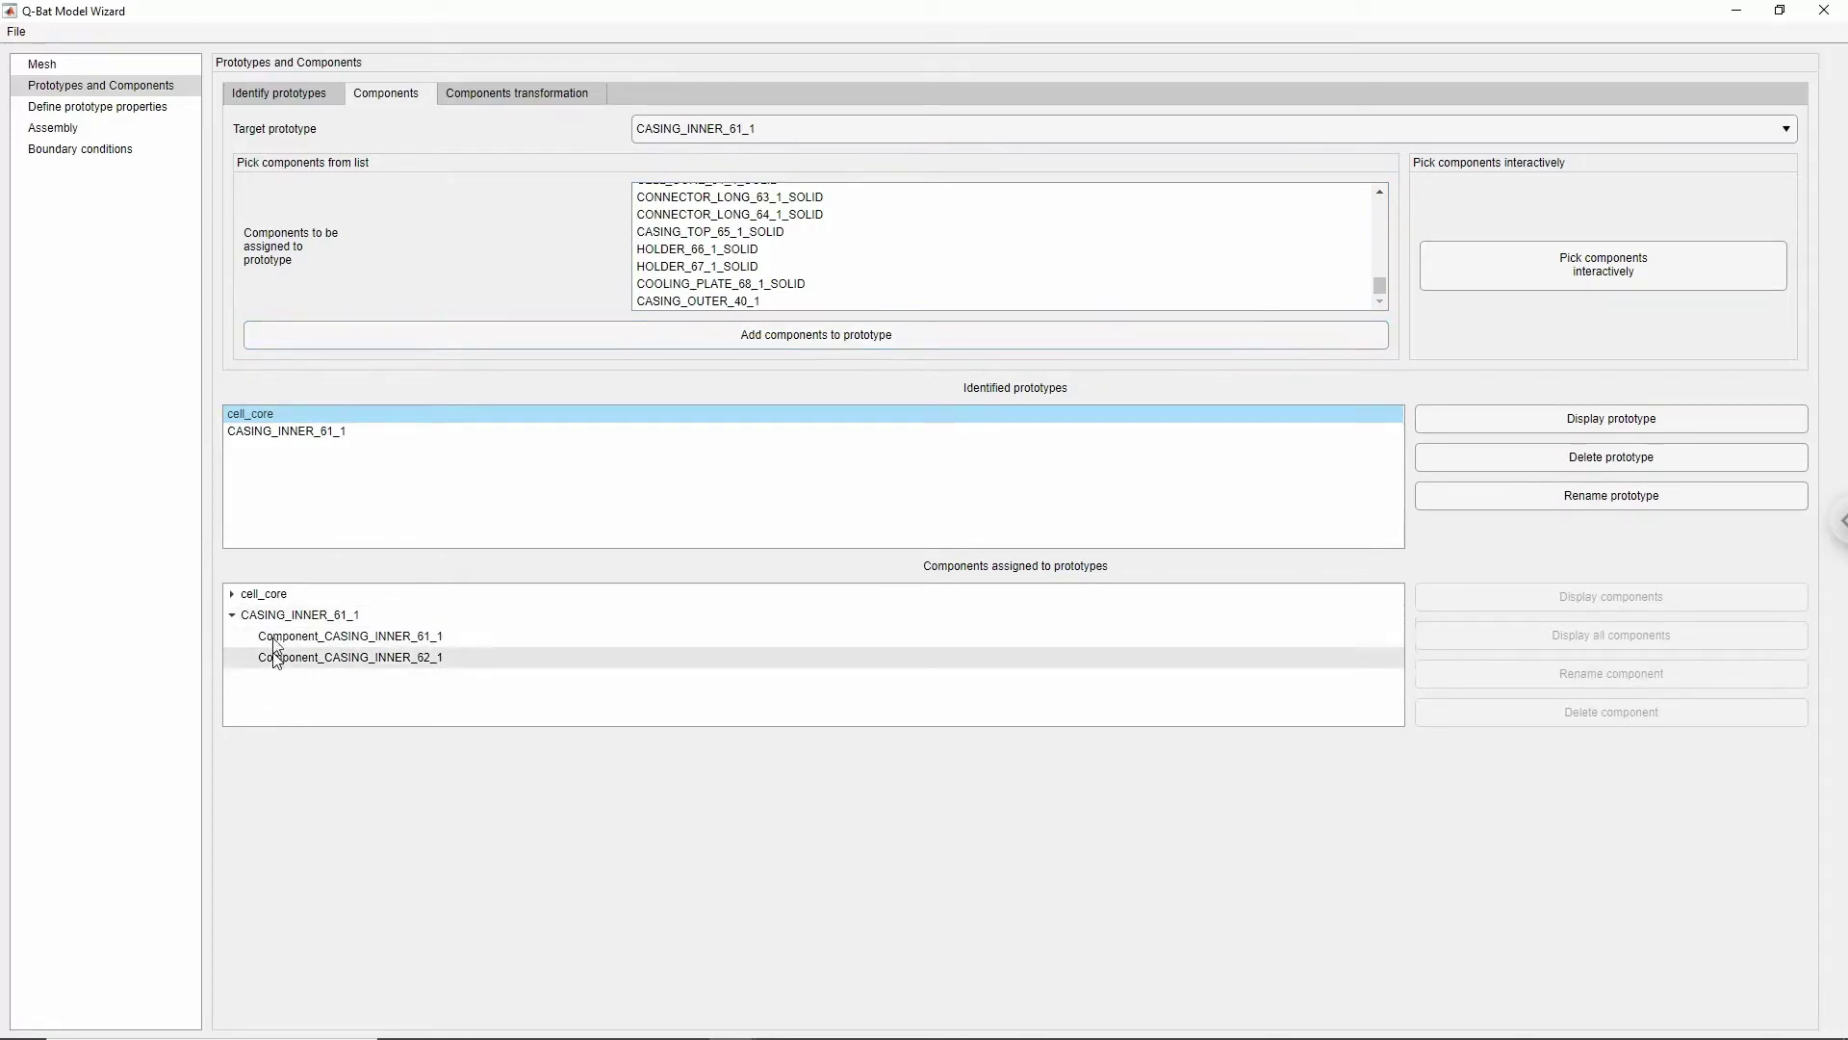
left_click(234, 617)
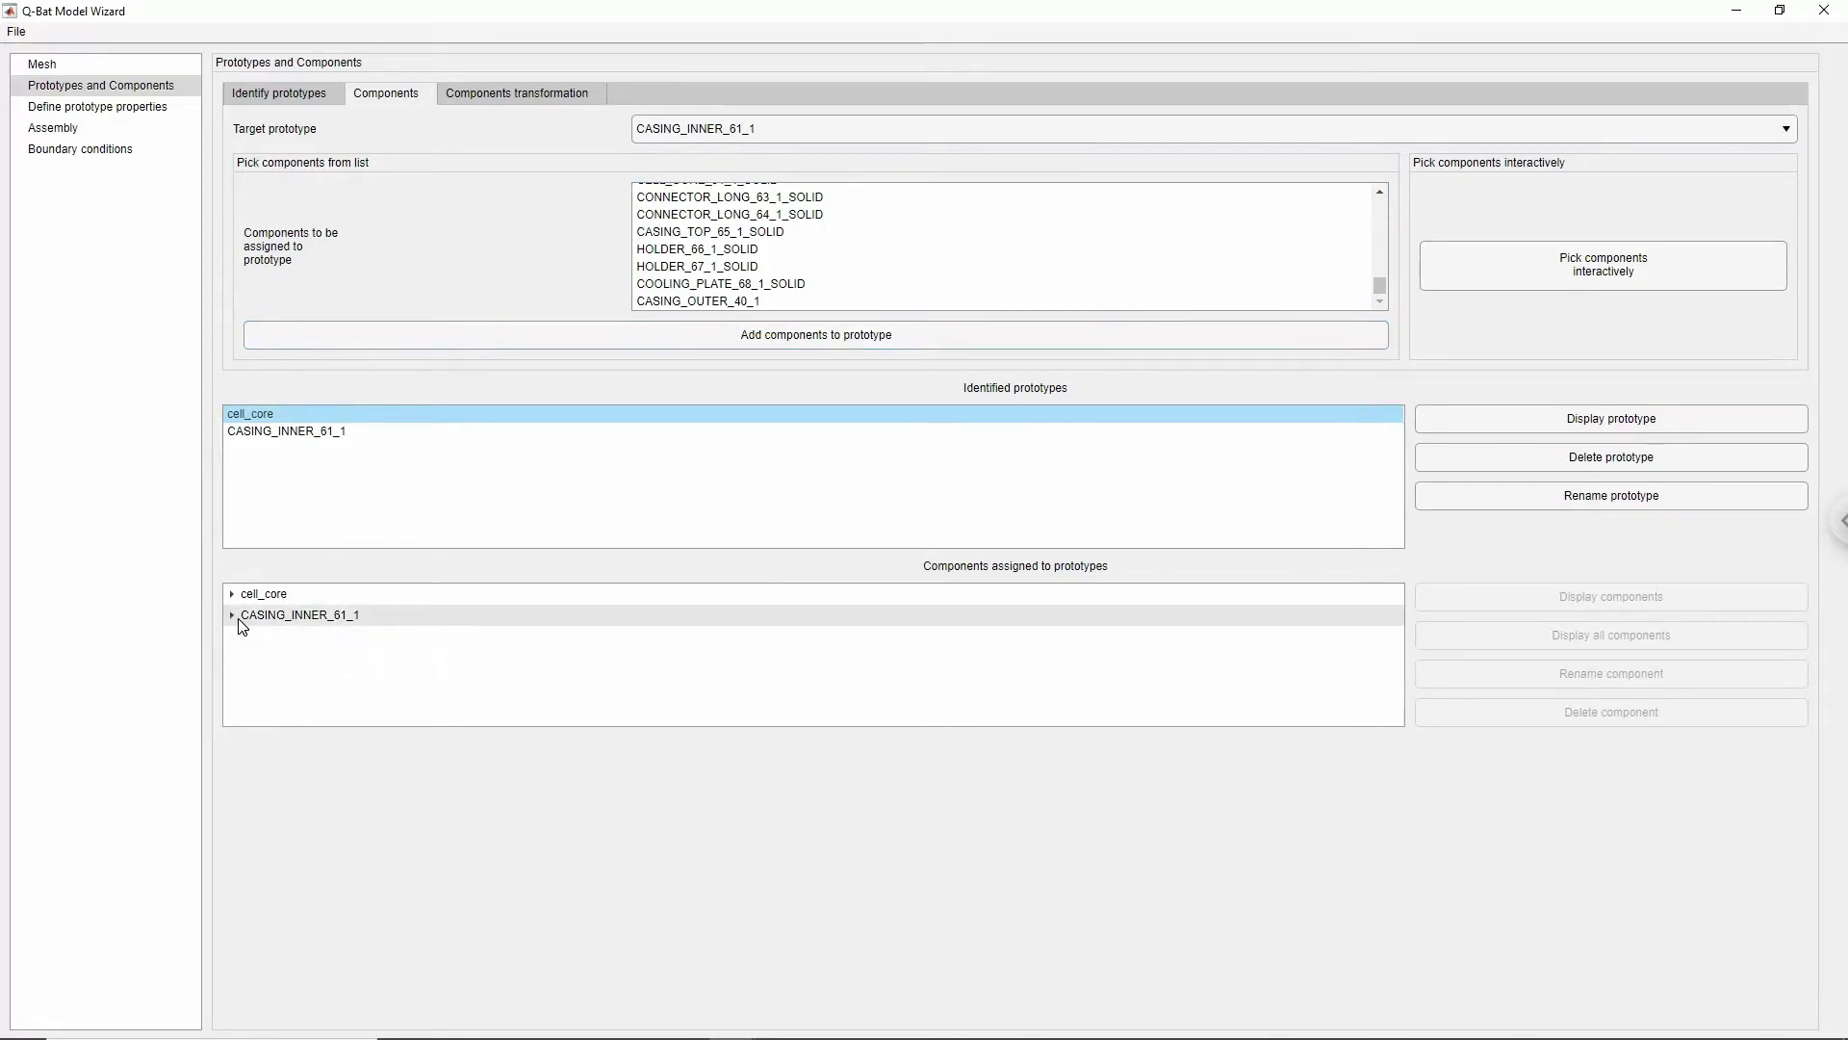
left_click(273, 94)
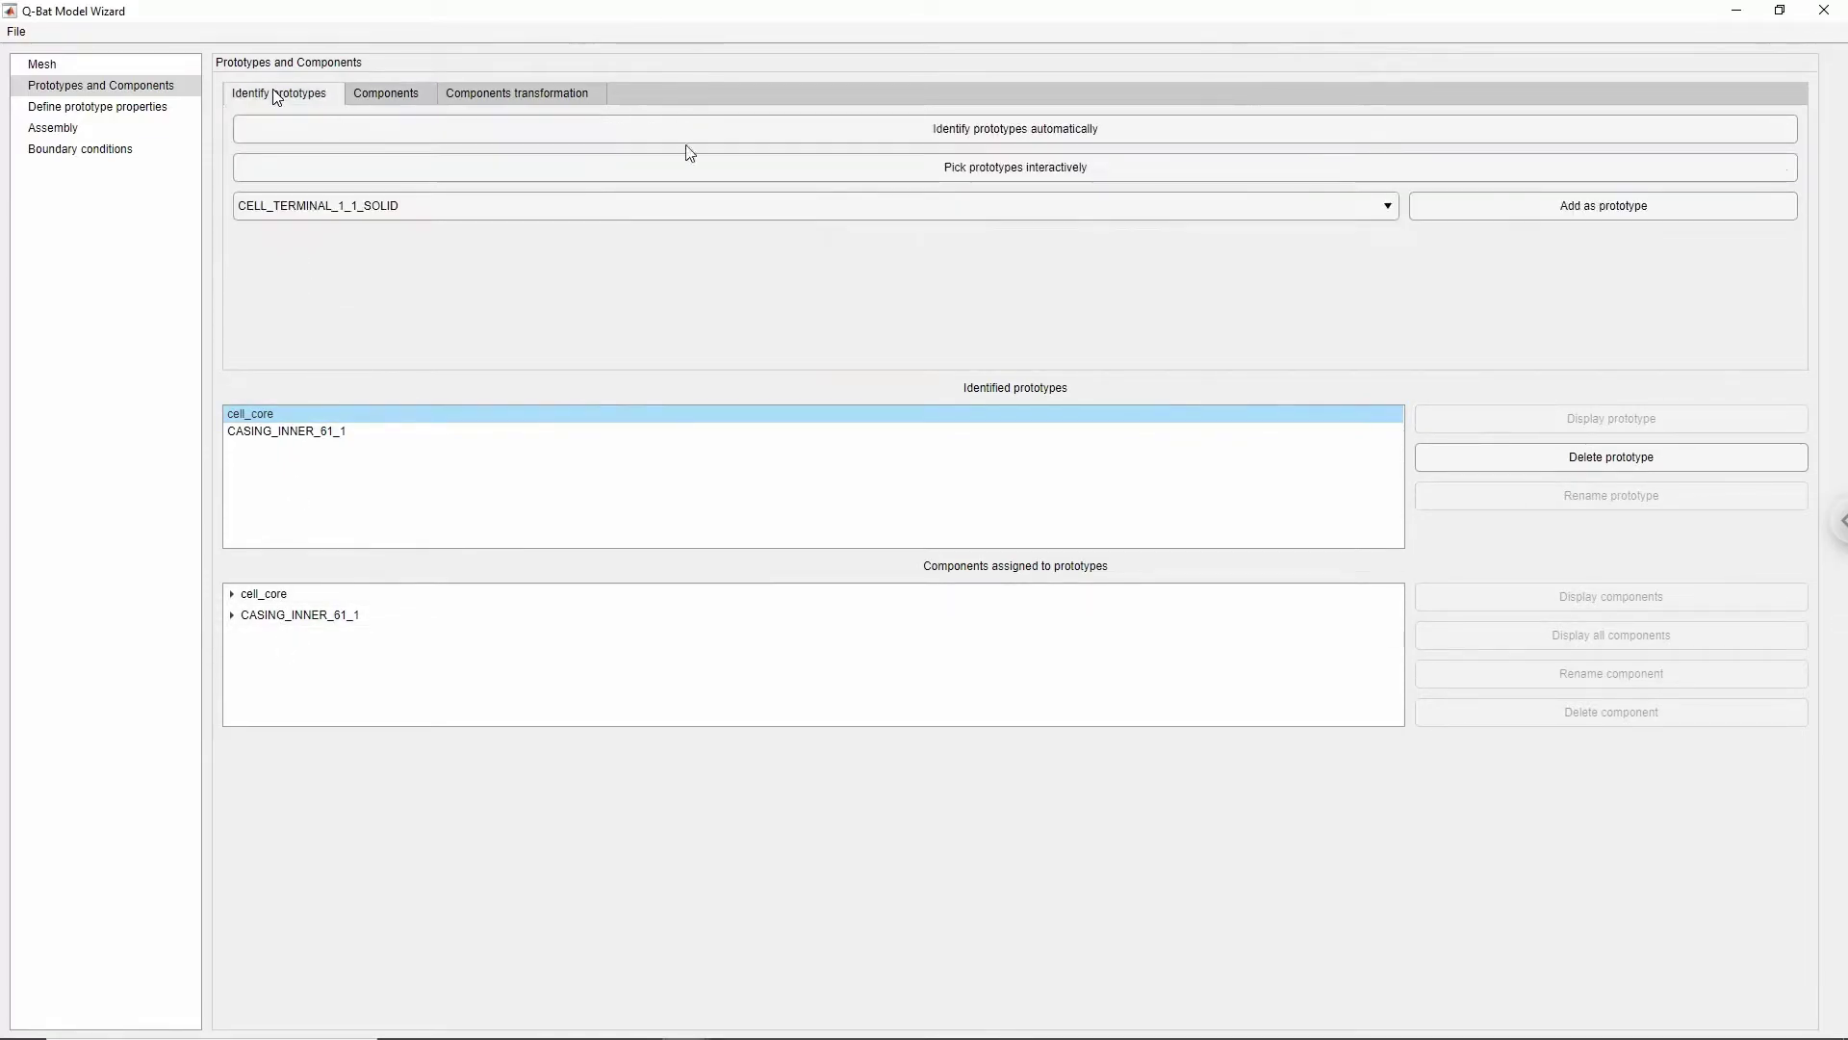
- Identify all prototypes automatically and preview BUS_BAR2_18_1_SOLID in 3-D
left_click(891, 135)
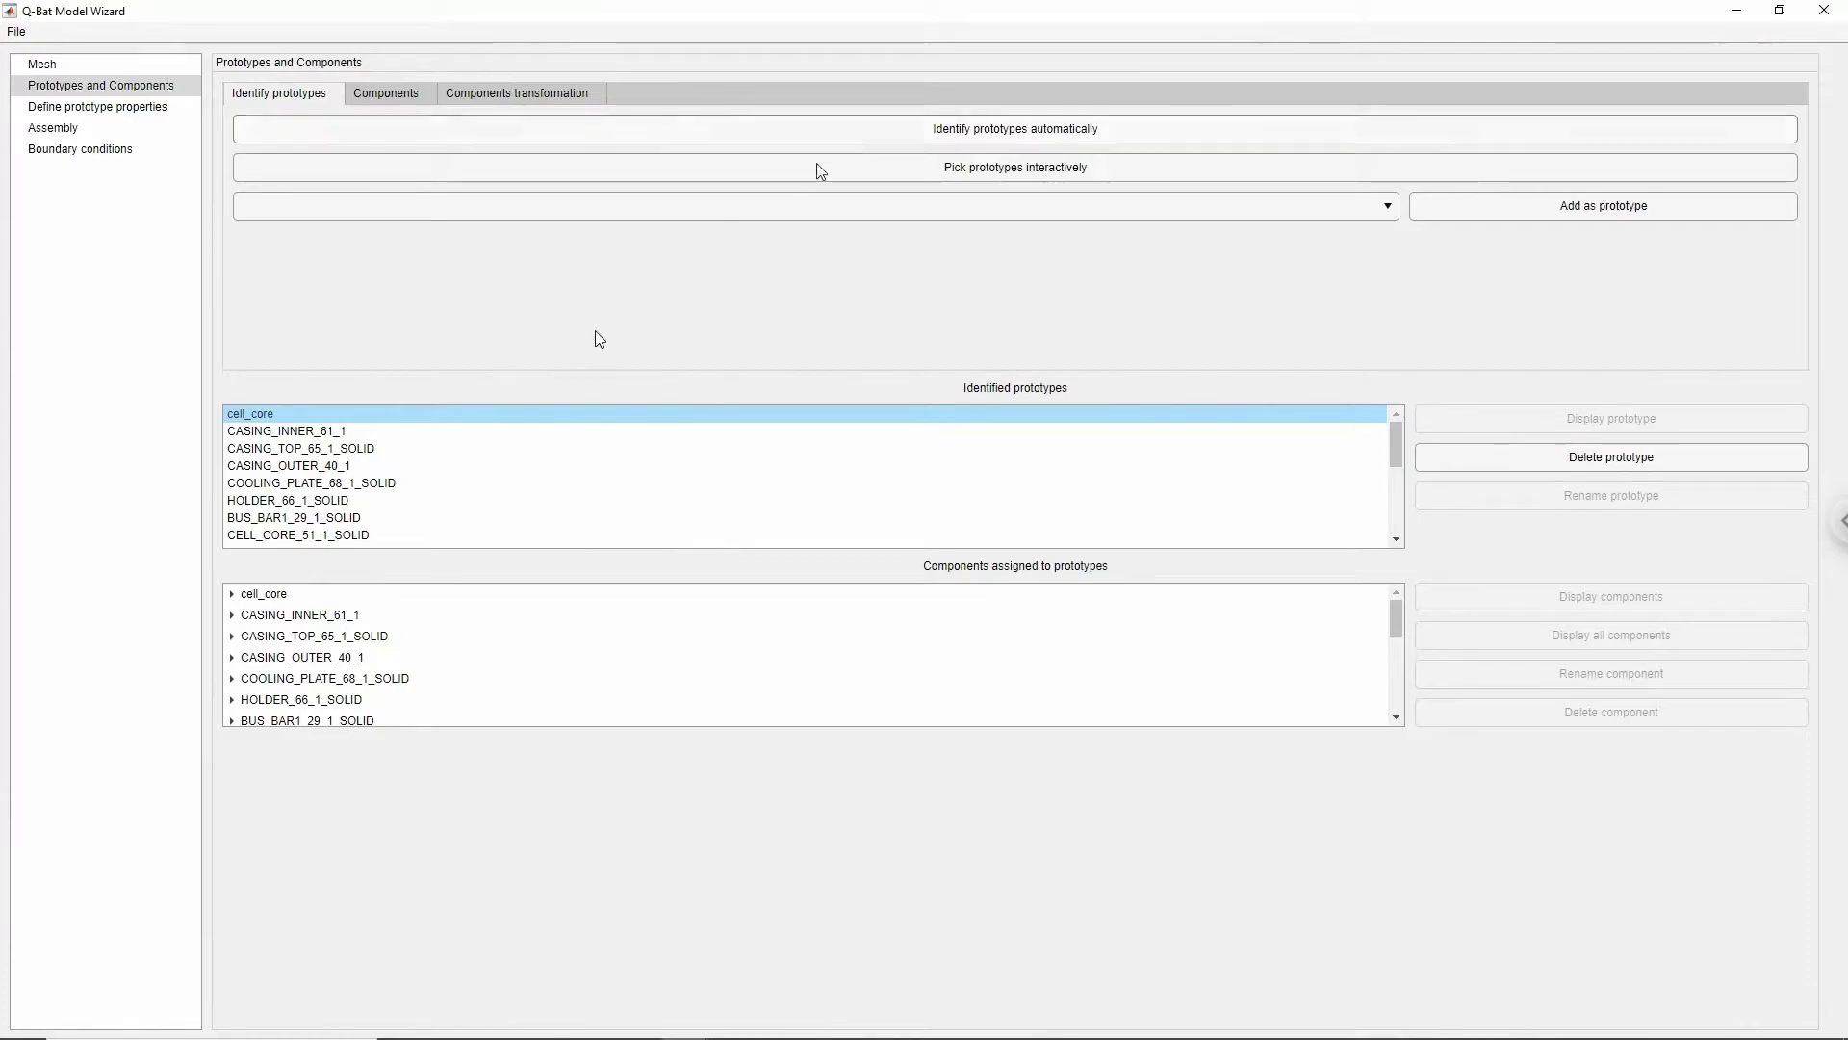
scroll(354, 502, "down", 2)
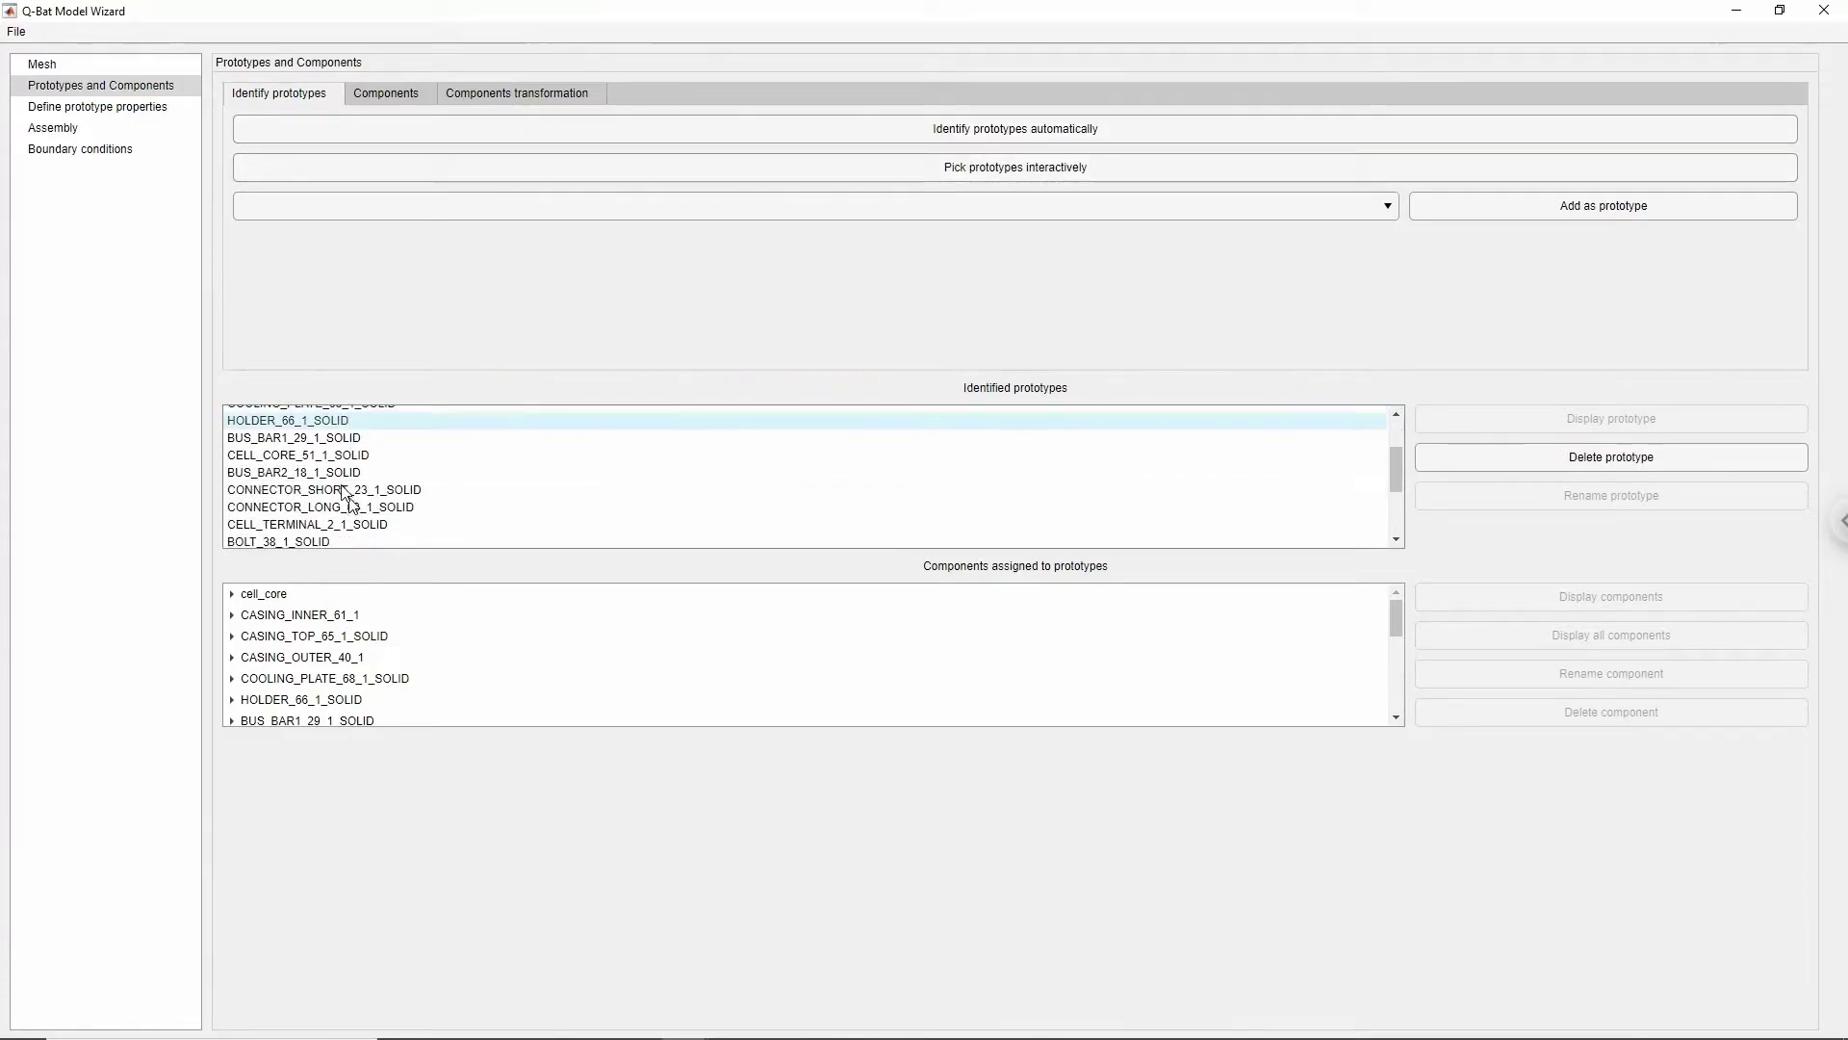
left_click(337, 474)
left_click(1561, 424)
- Preview BUS_BAR2_19_1_SOLID beside the BUS_BAR2_18 plot, then close the BUS_BAR2_19 plot
scroll(326, 521, "down", 2)
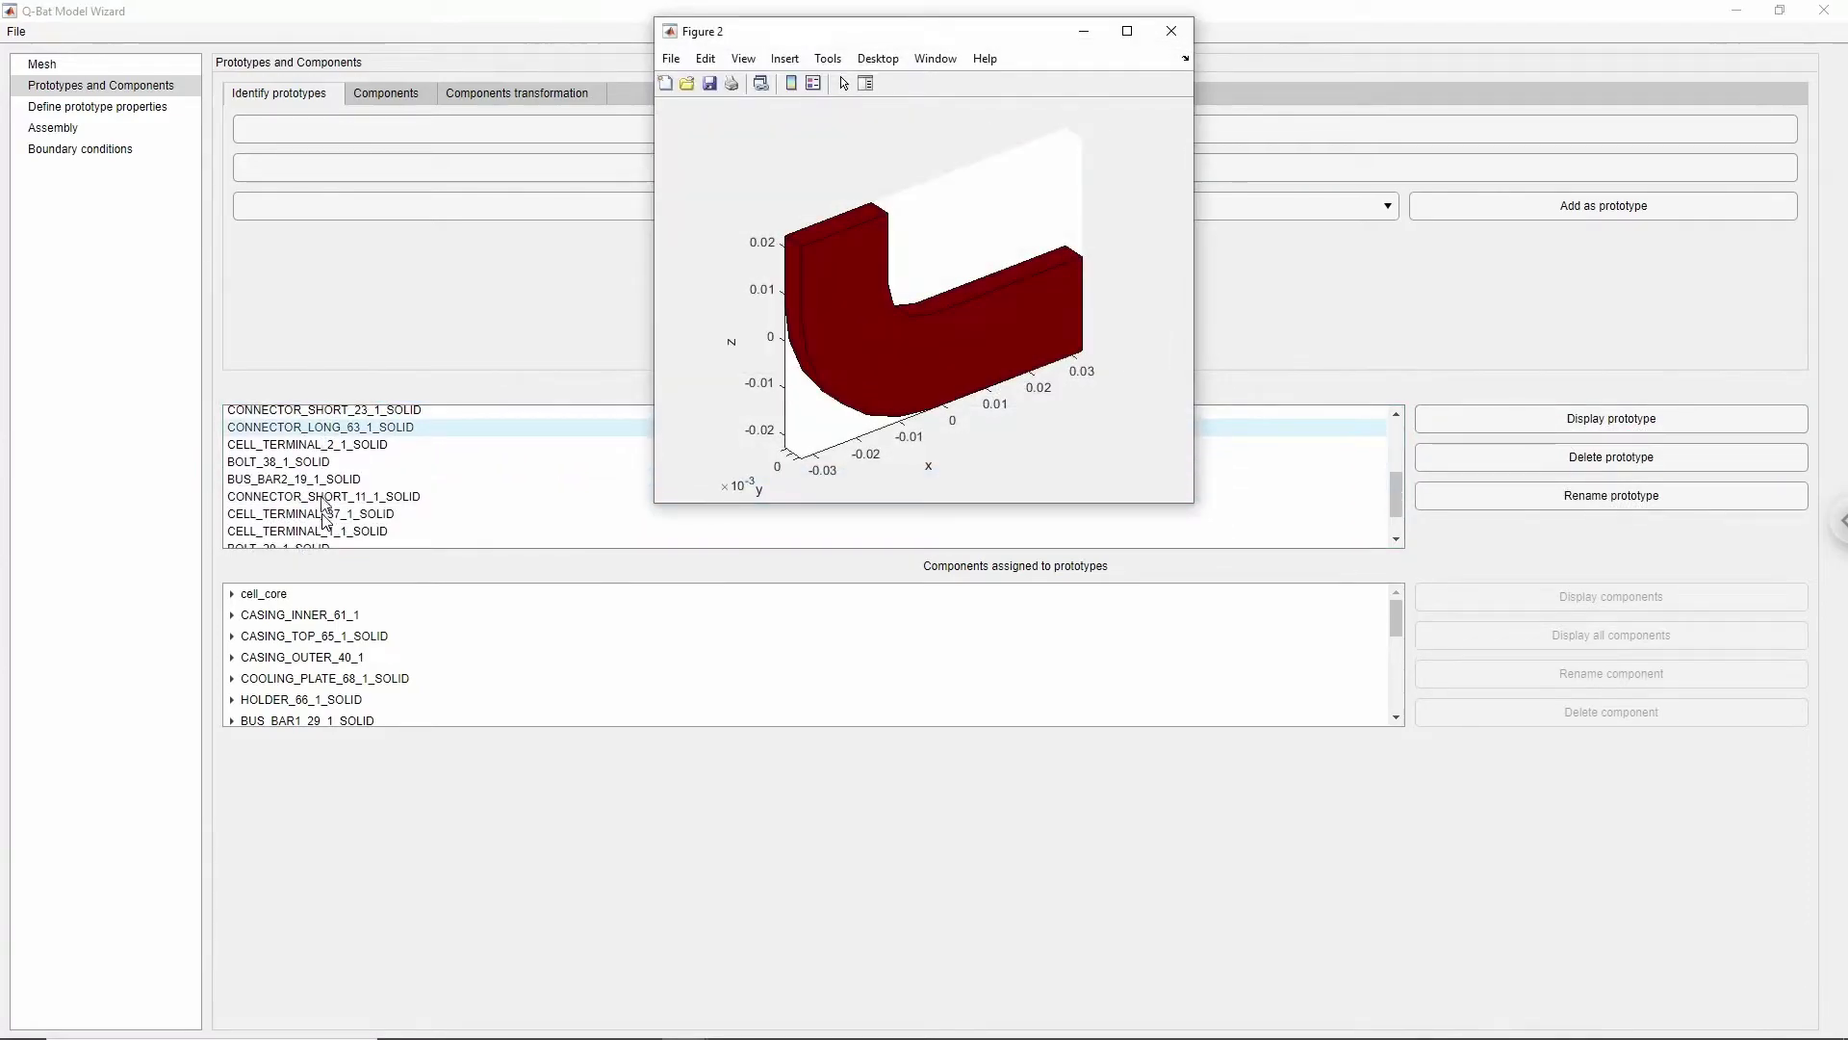
left_click(318, 478)
left_click(1584, 424)
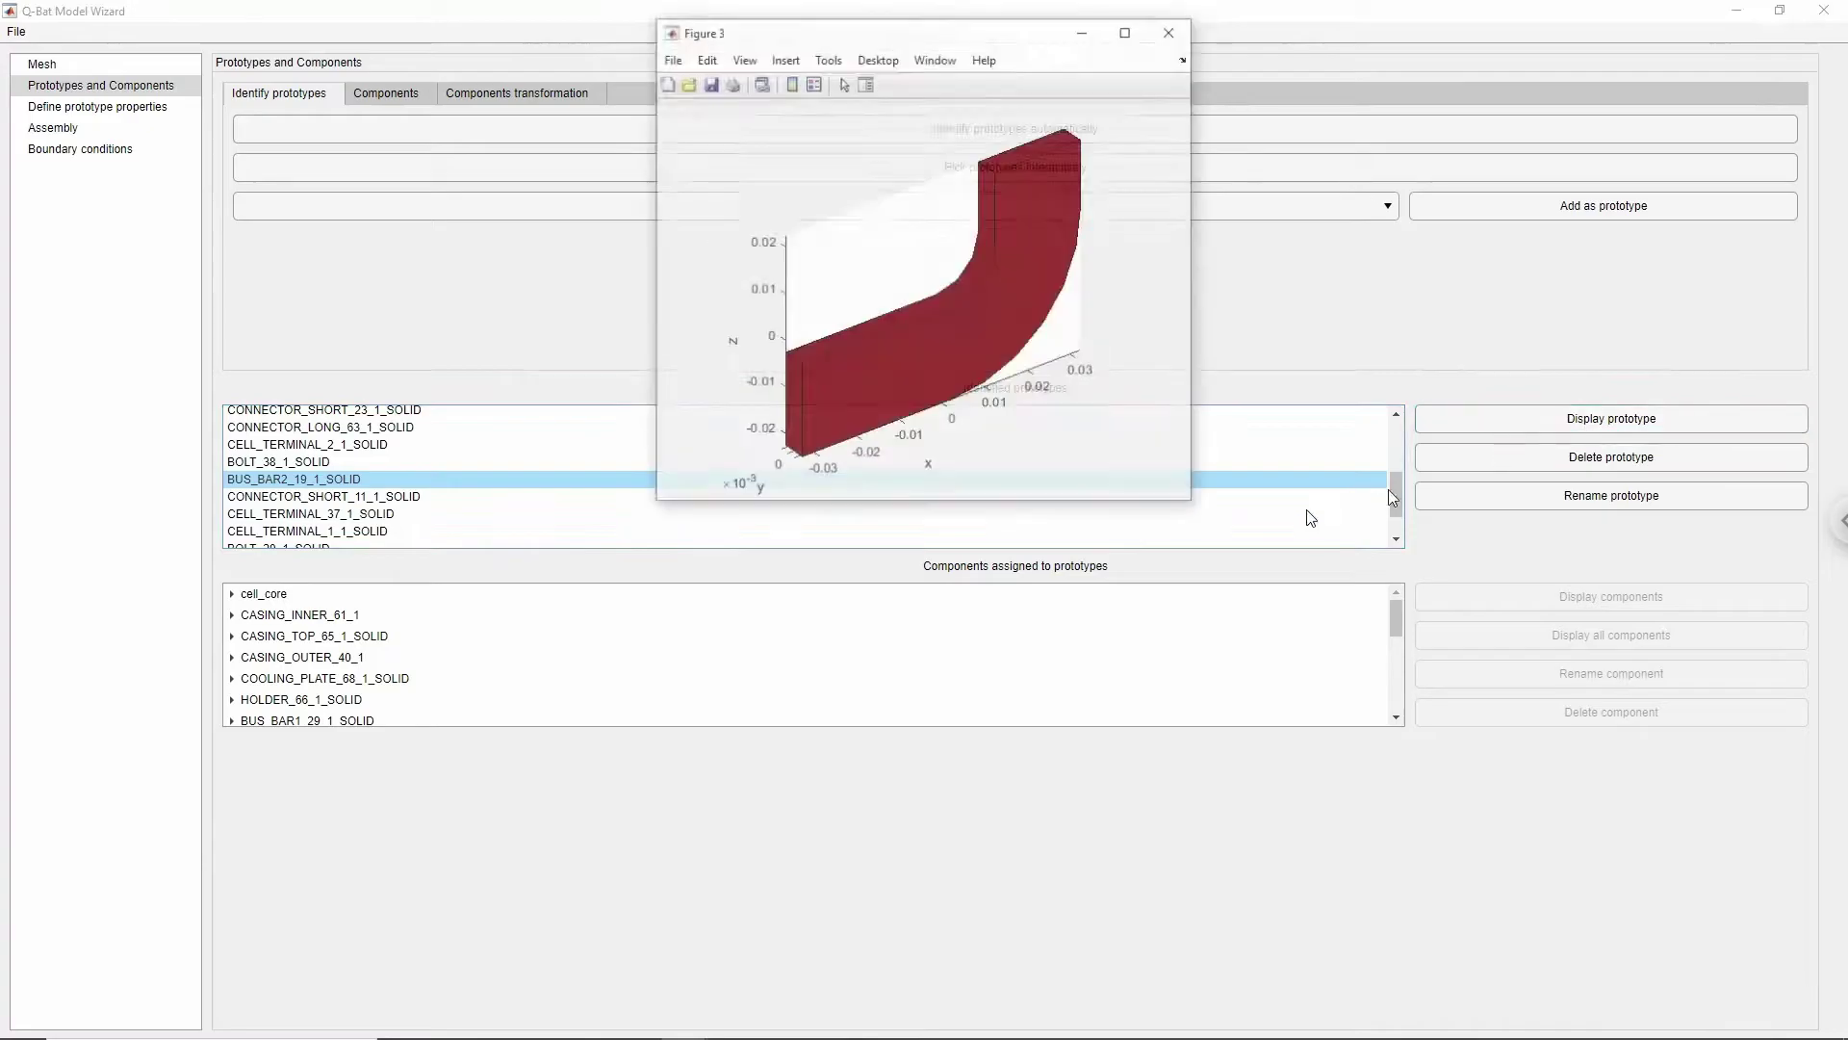
key("alt+Tab")
key("alt+Tab")
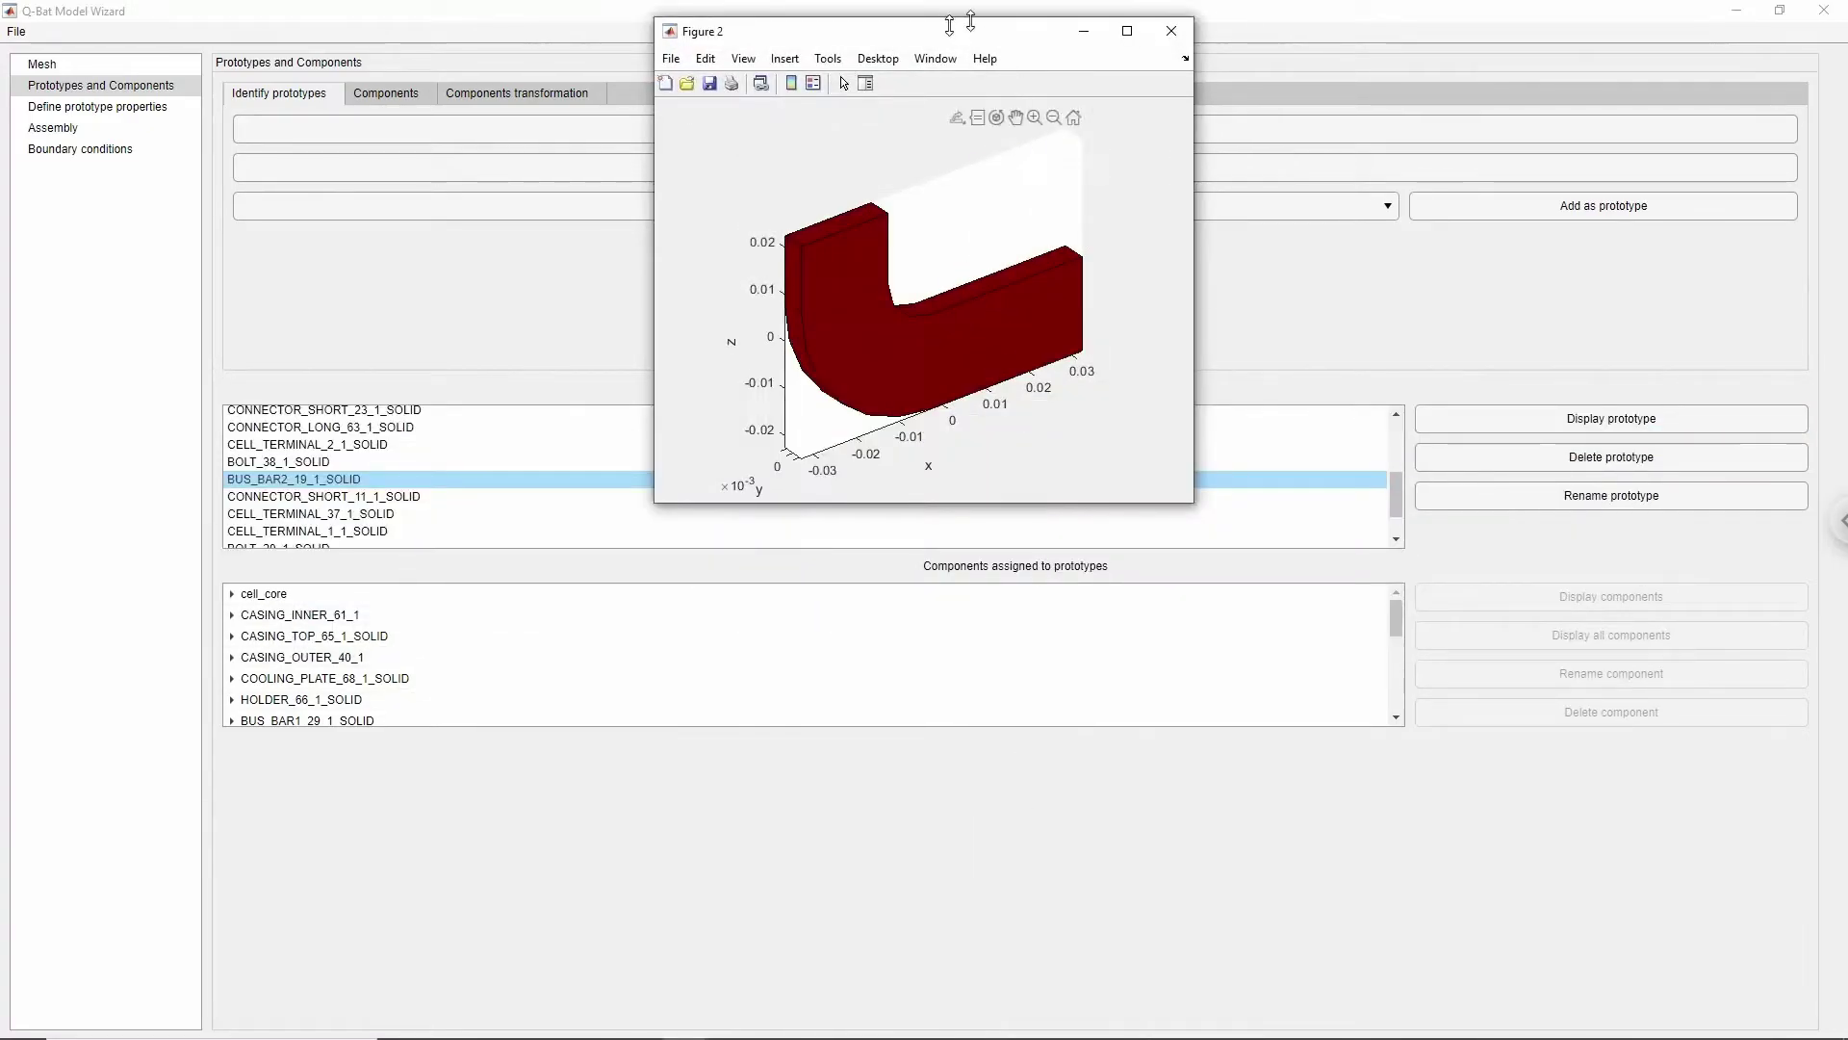
left_click_drag(956, 25, 1549, 40)
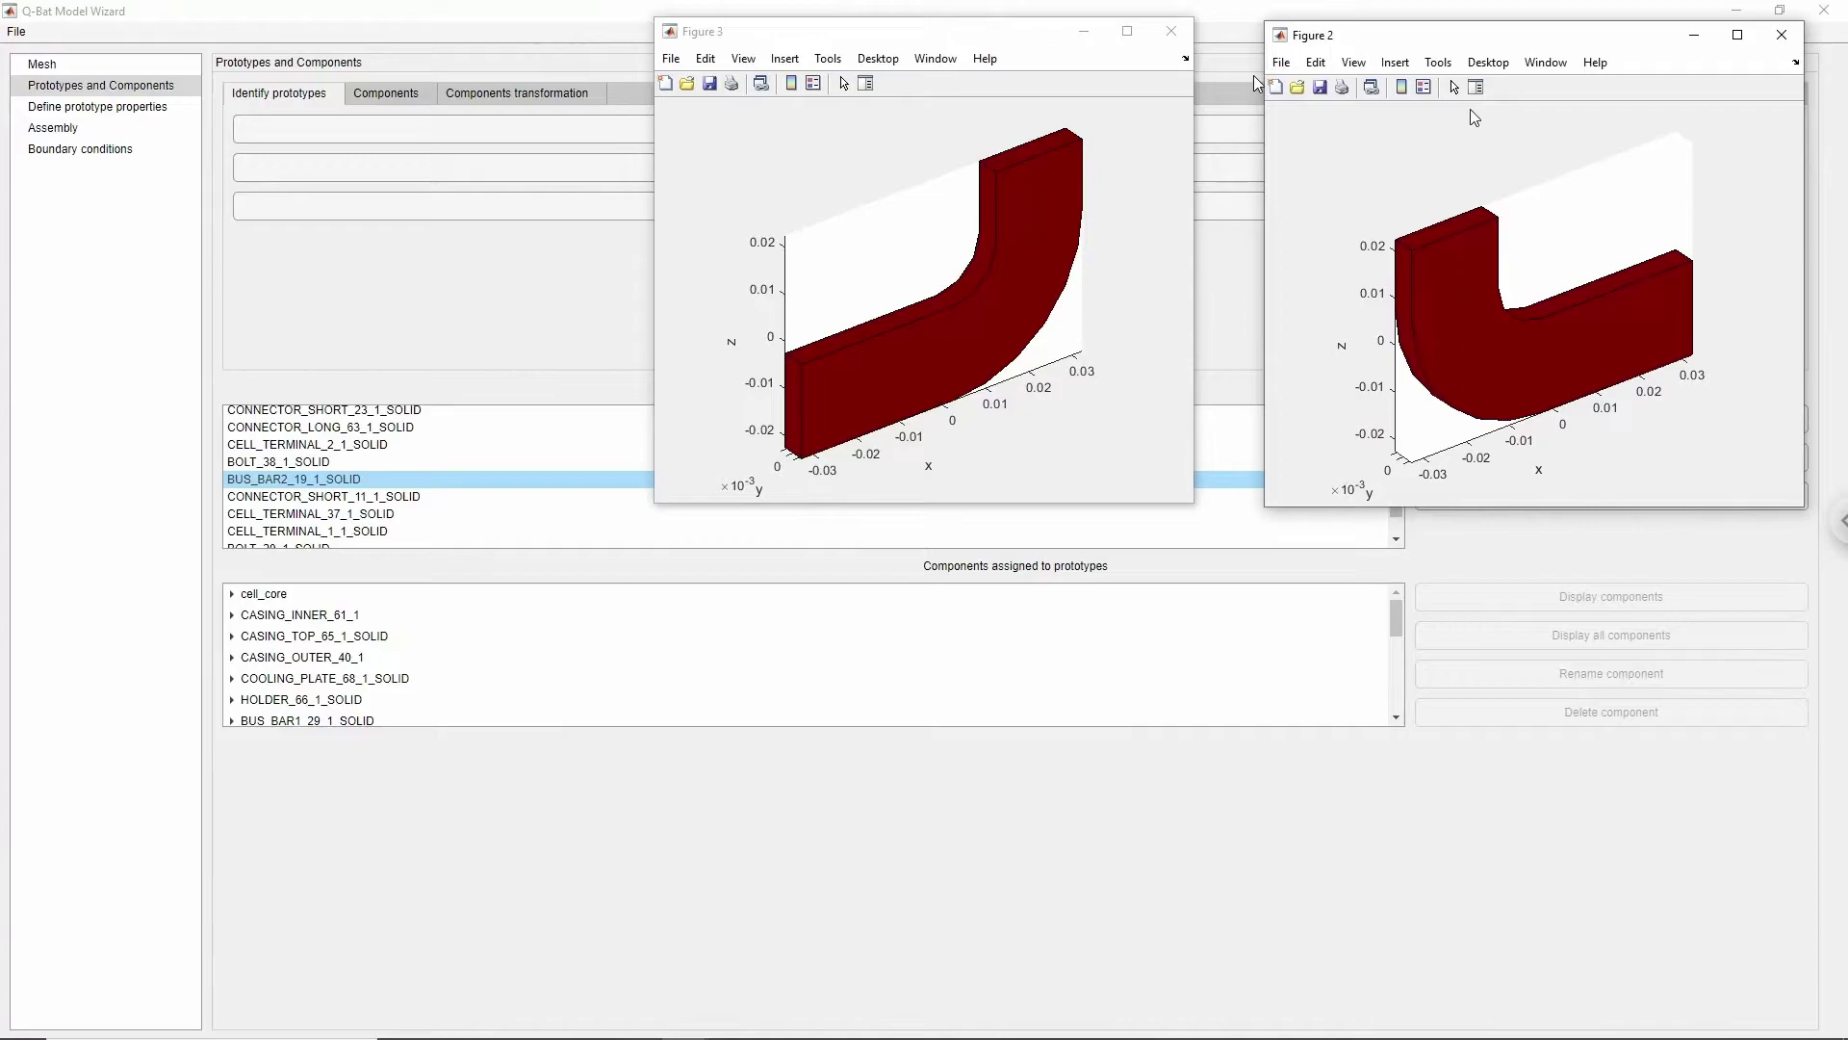
left_click(1171, 31)
- Delete the BUS_BAR2_19_1_SOLID prototype and add it as a component of BUS_BAR2_18_1_SOLID
left_click(1783, 35)
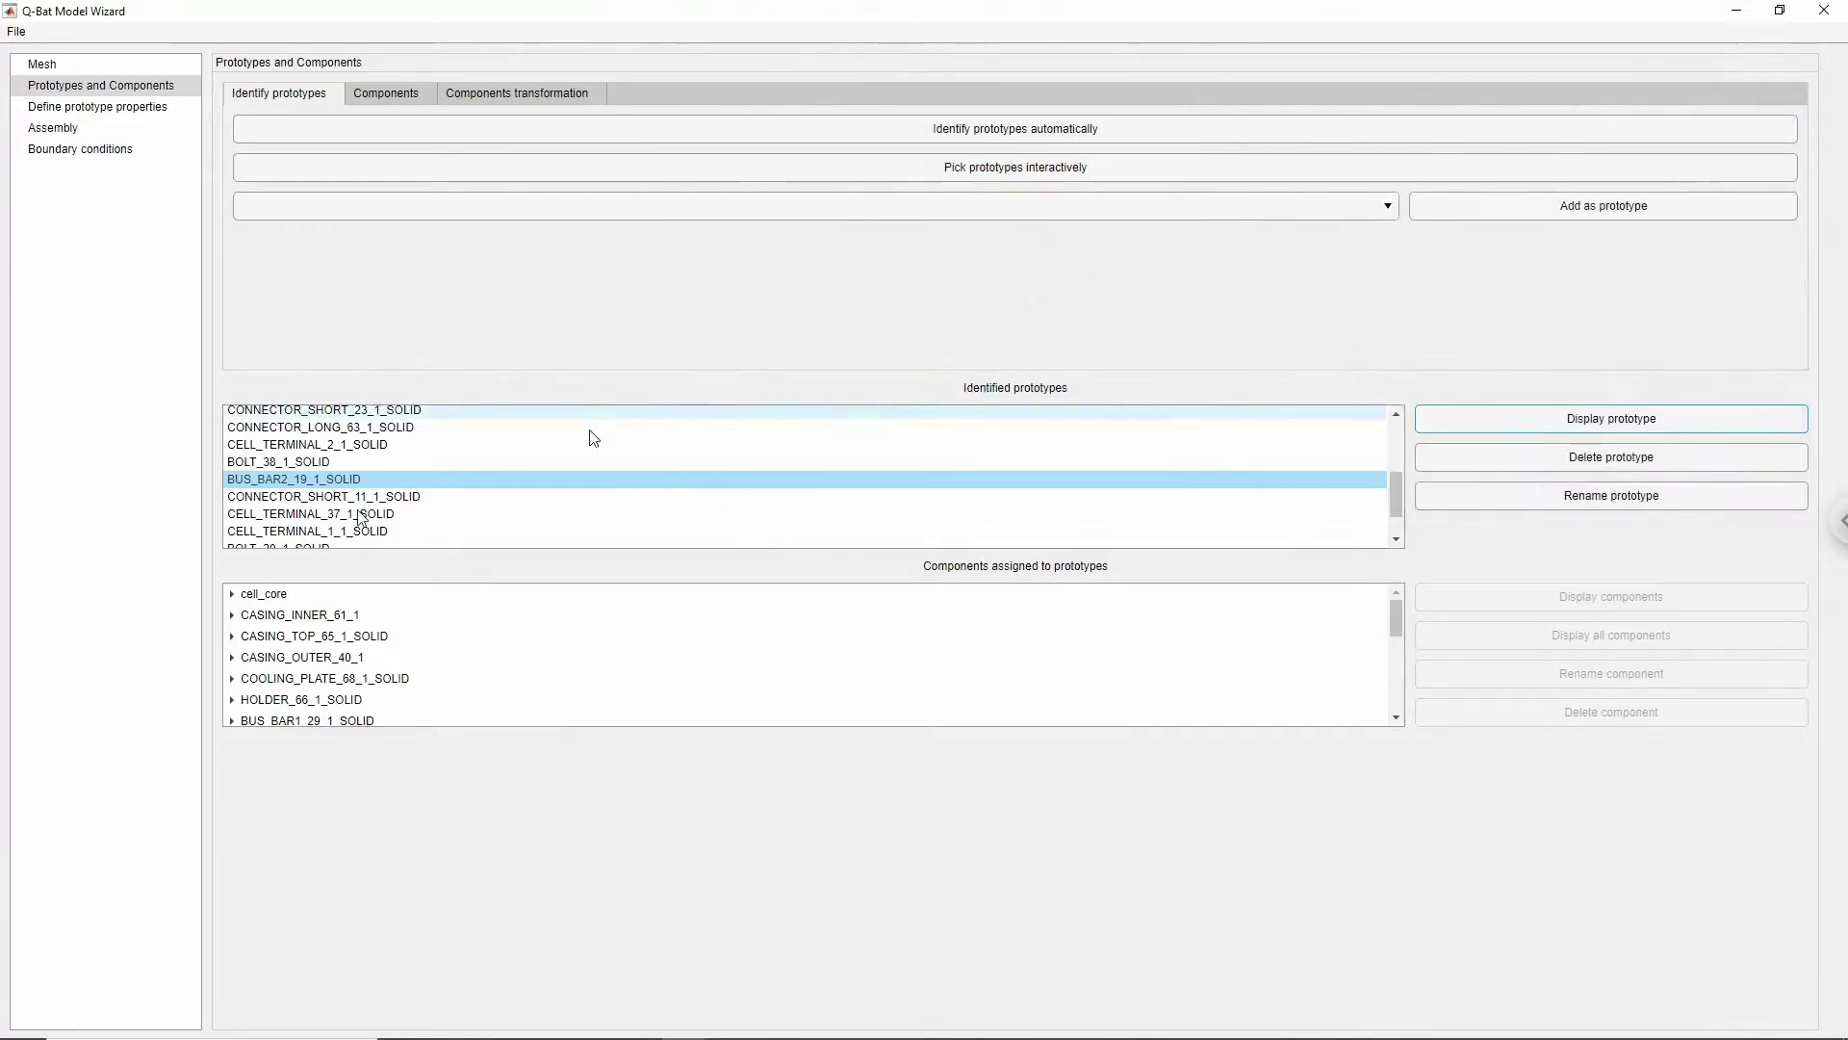
left_click(1480, 461)
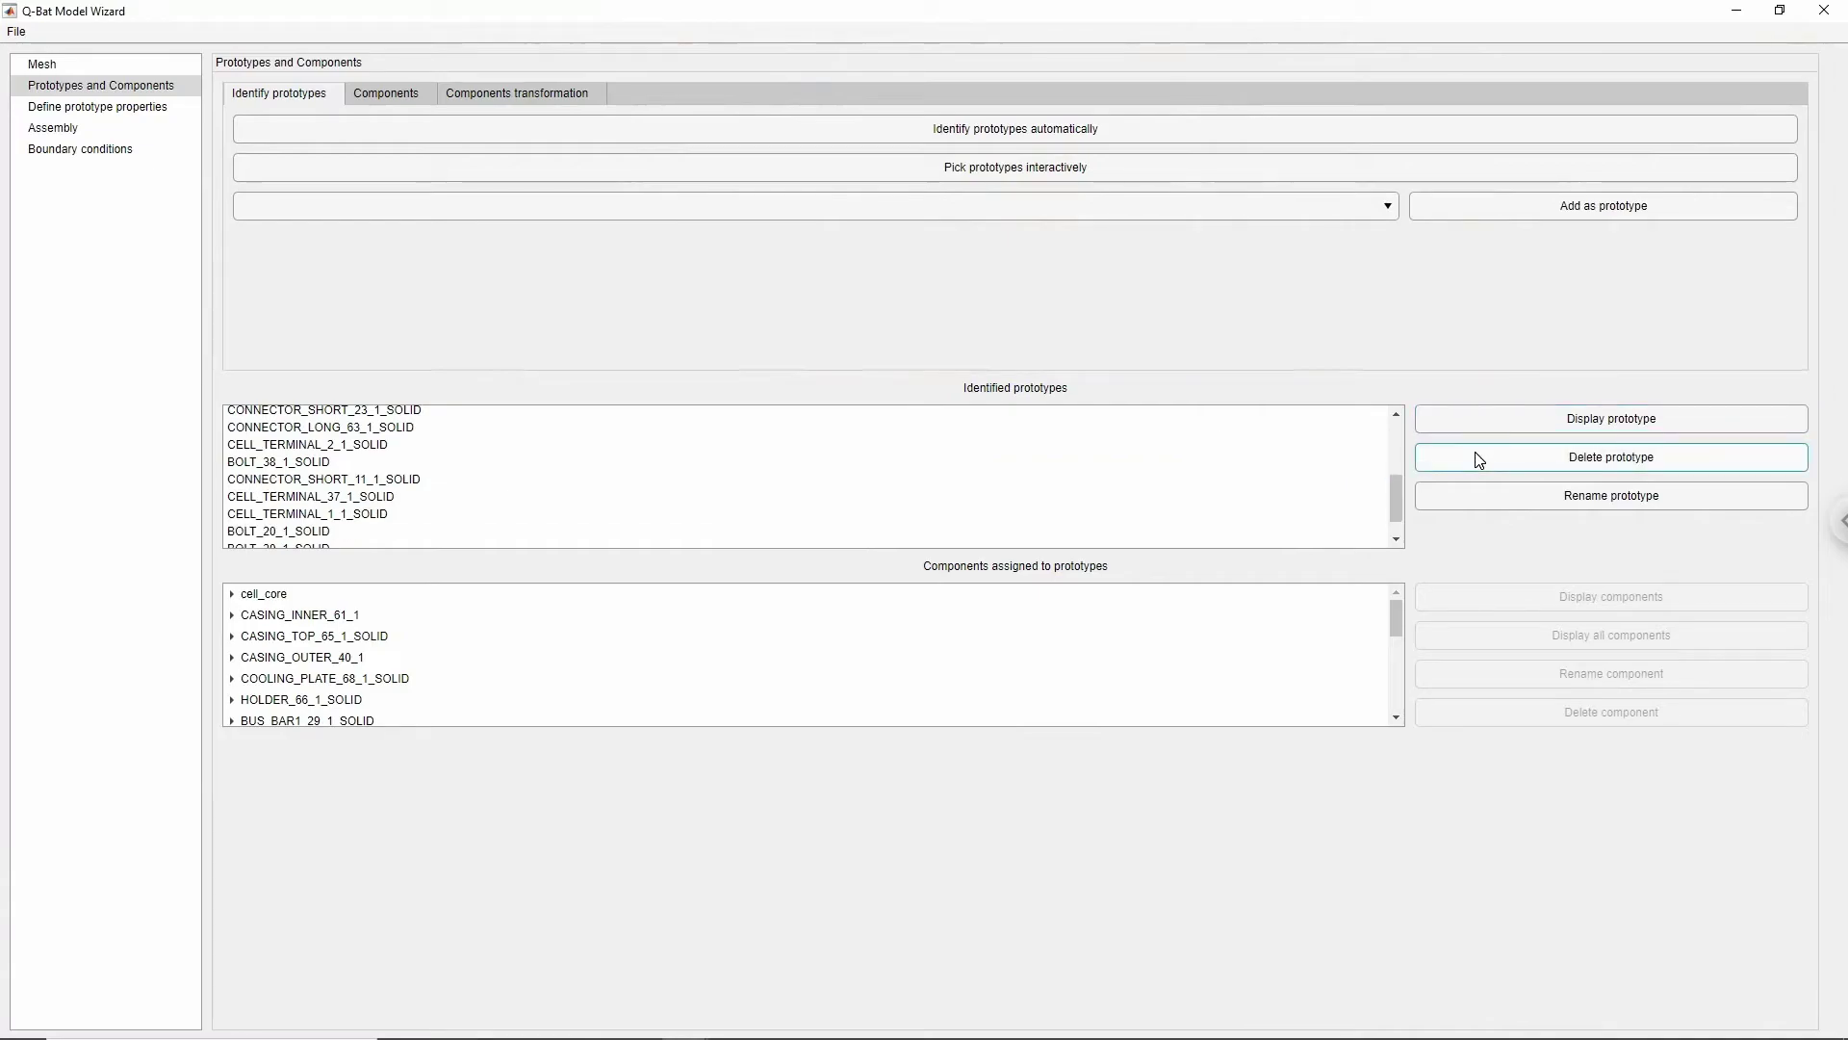
left_click(405, 93)
left_click(718, 131)
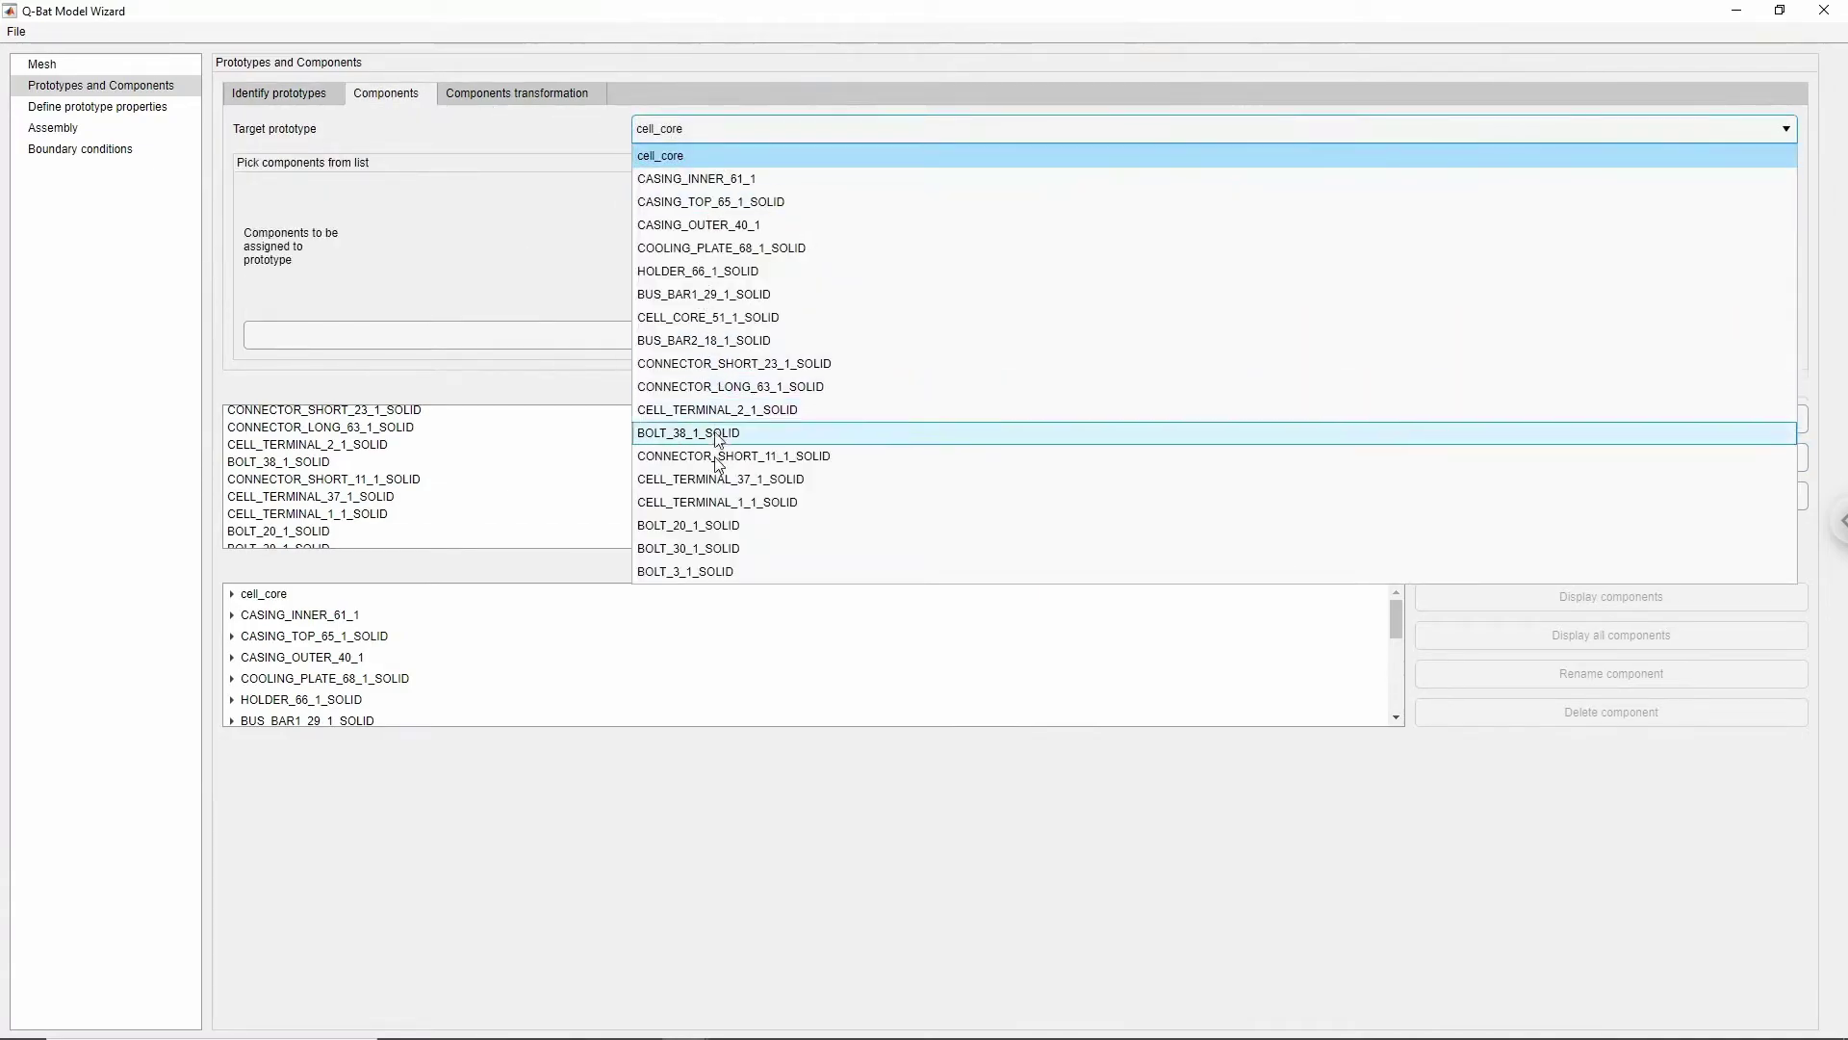
left_click(703, 339)
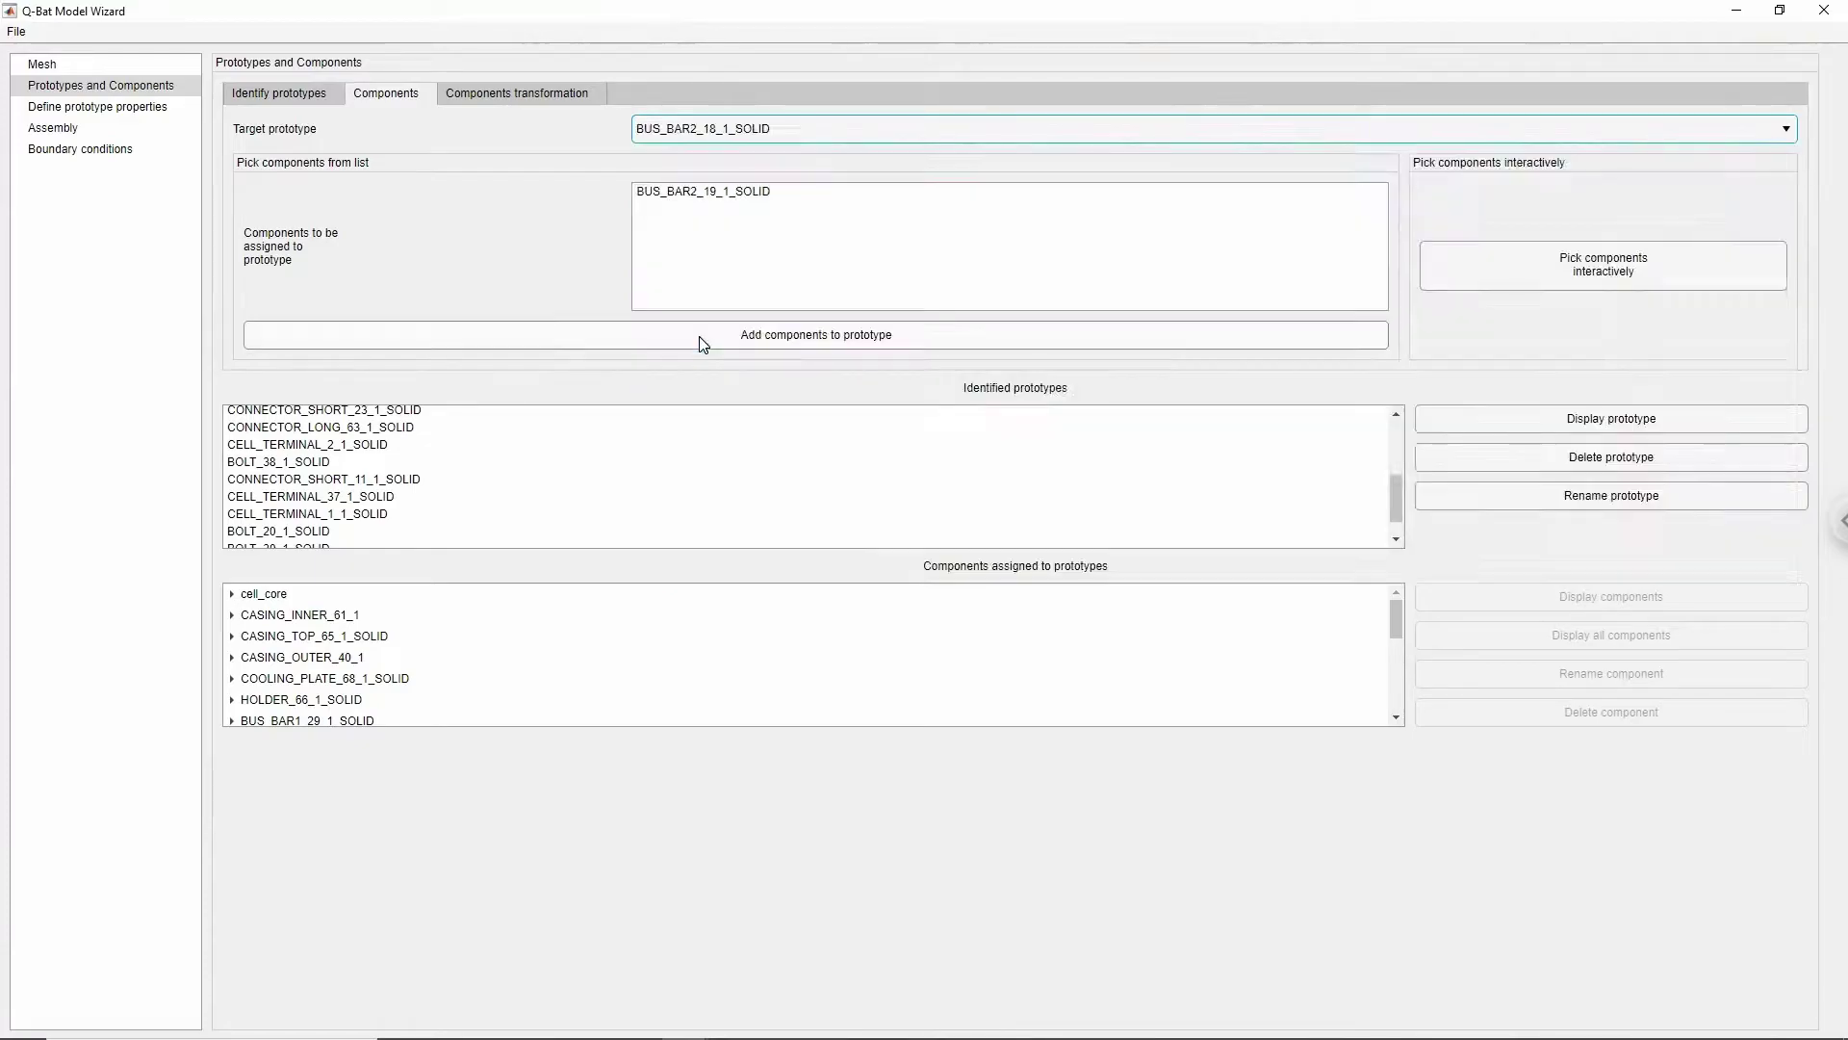
left_click(693, 196)
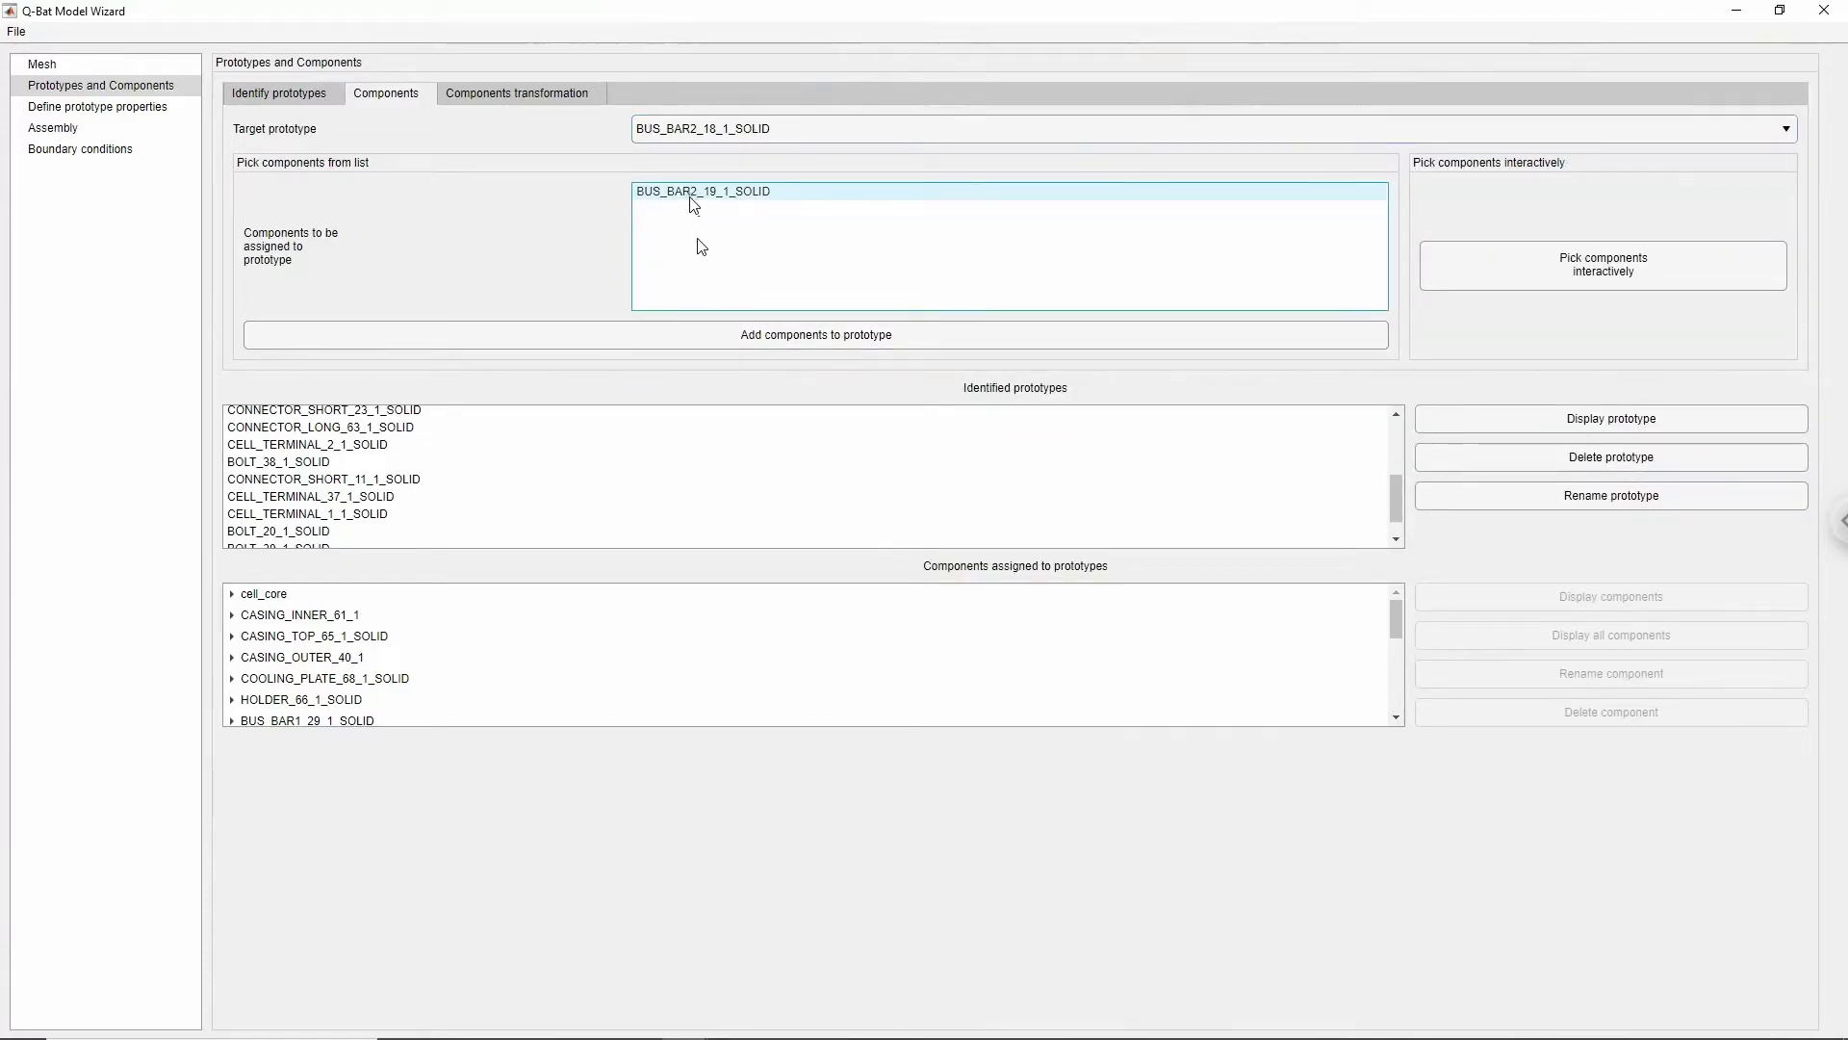
left_click(755, 345)
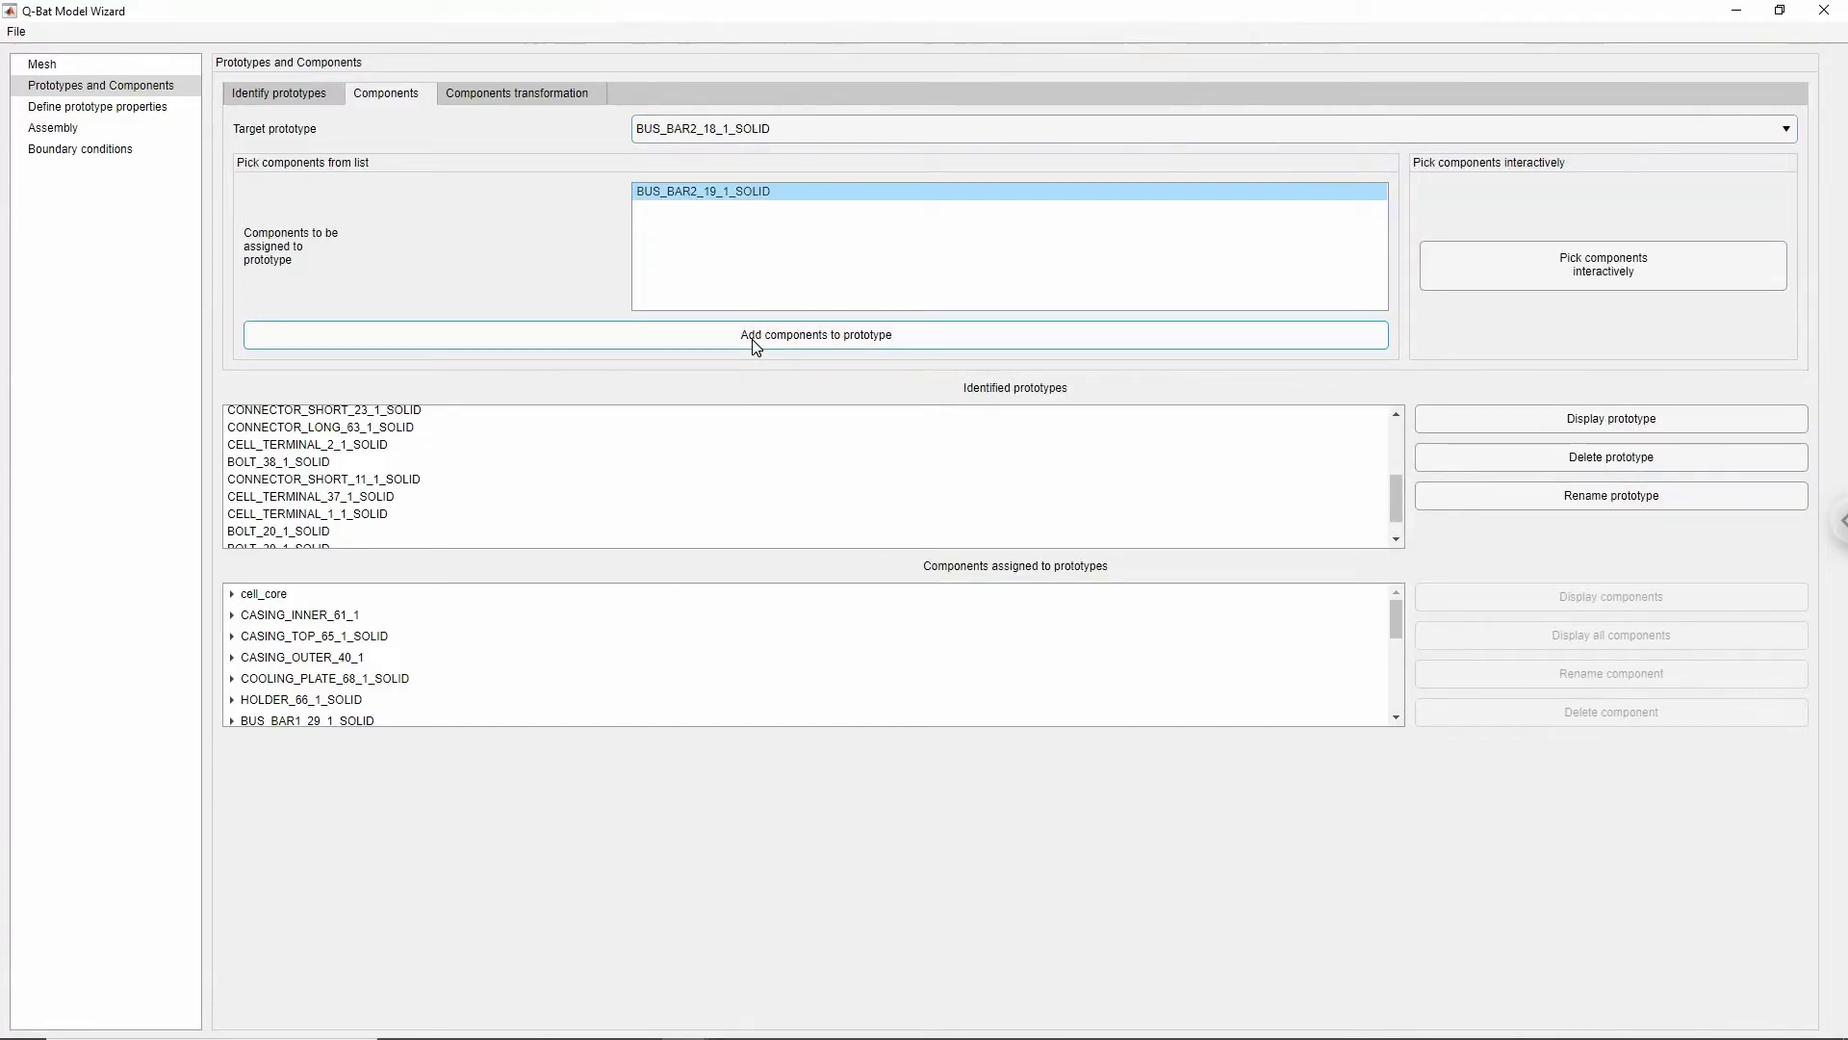
- Expand BUS_BAR2_18_1_SOLID and display its two bus bar components in 3-D
scroll(394, 656, "down", 3)
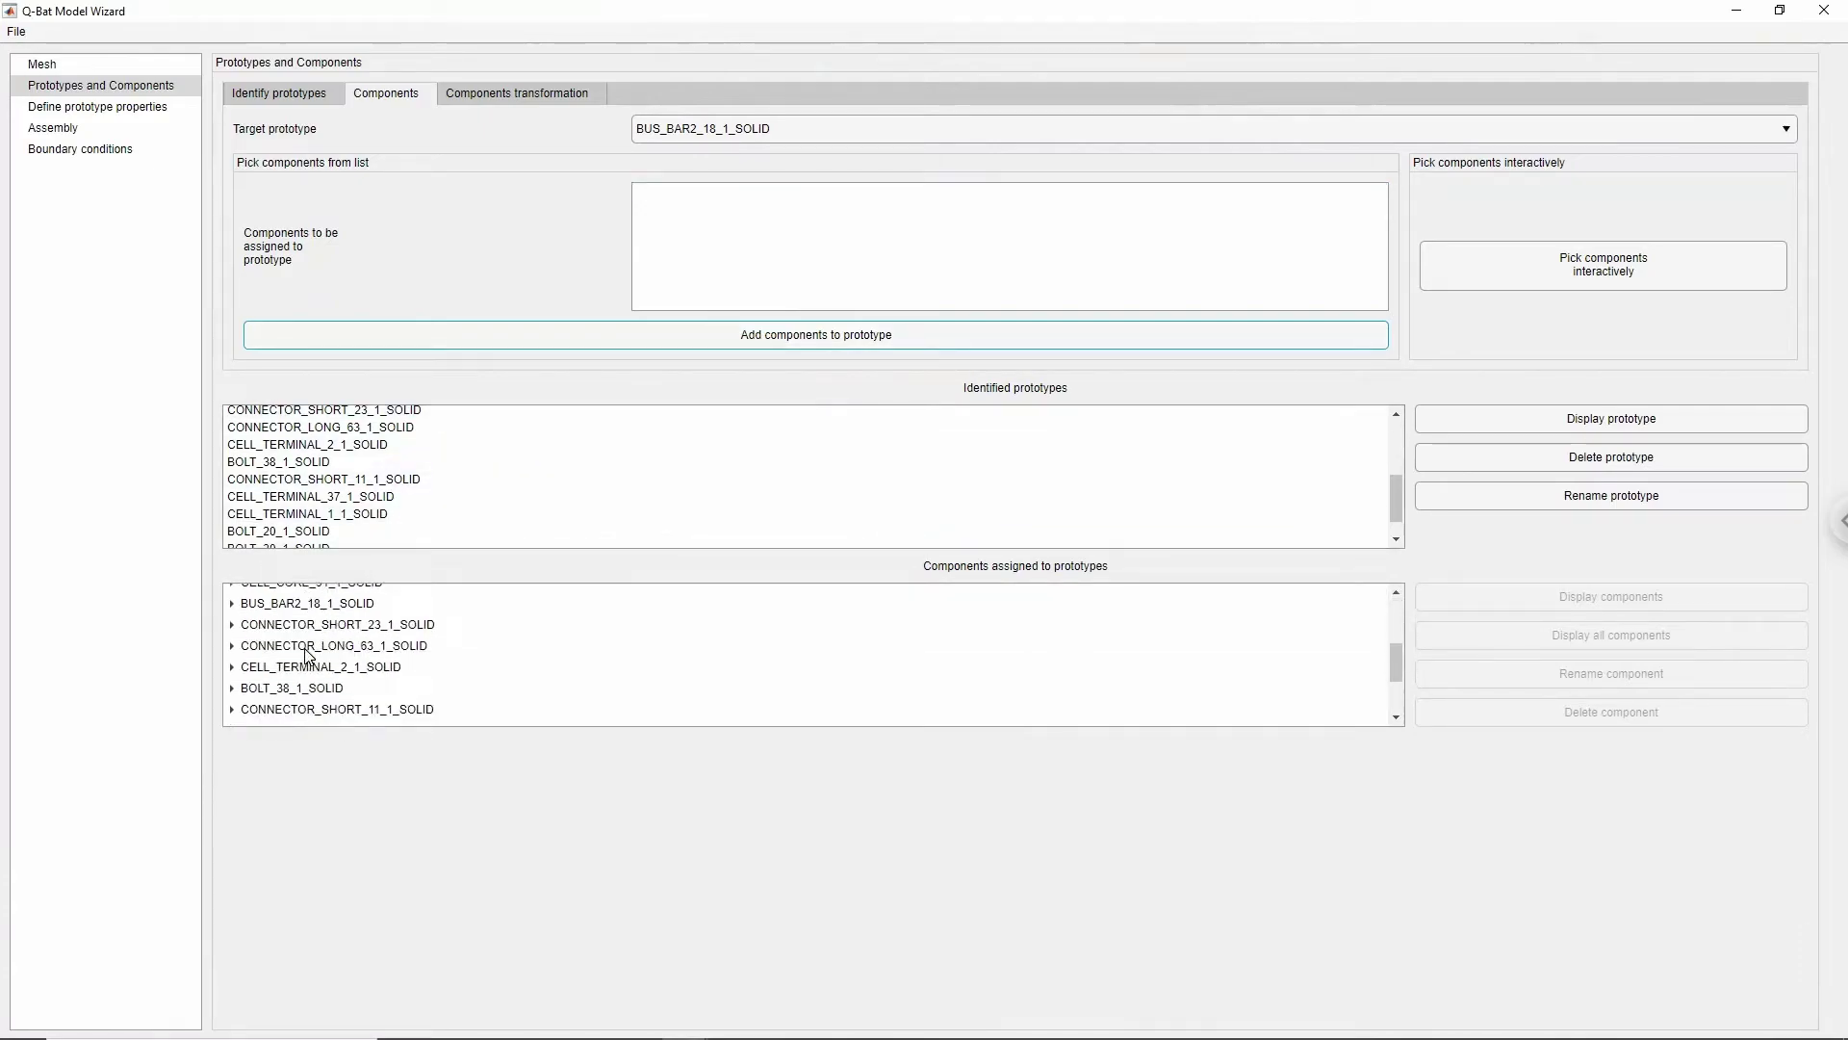
left_click(298, 603)
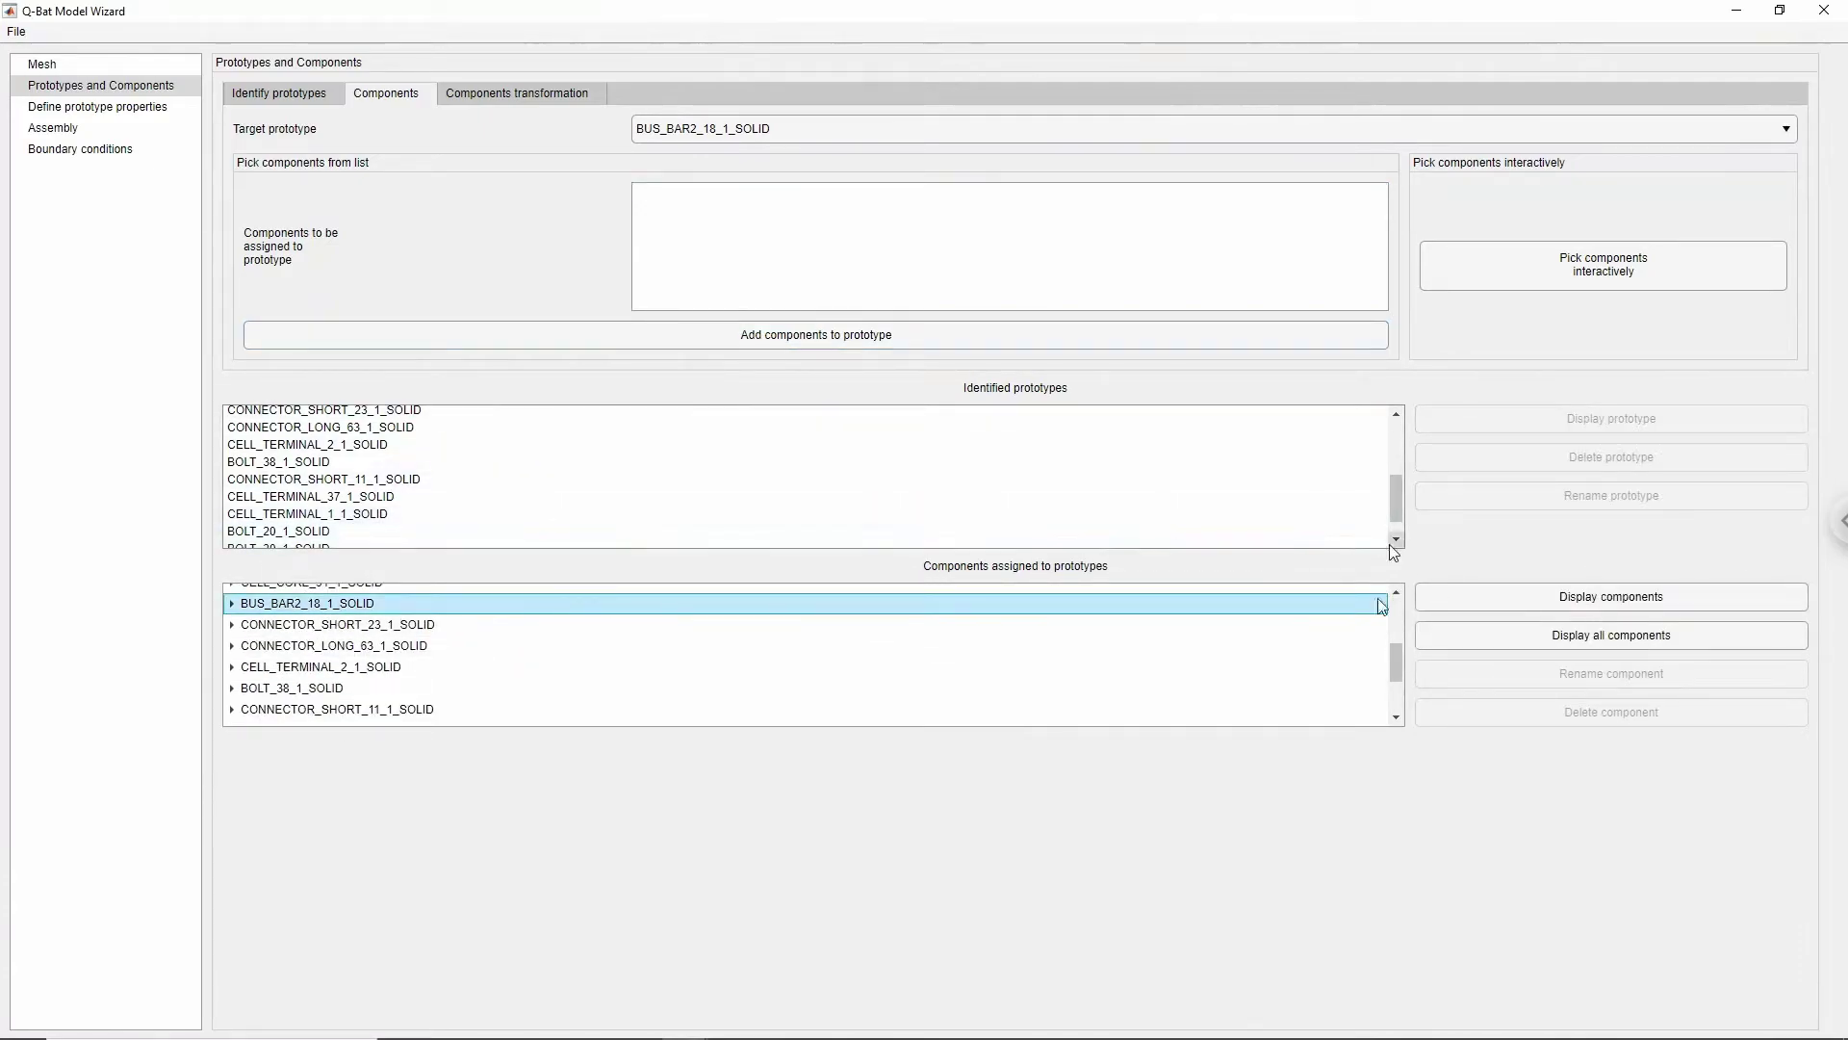
left_click(232, 604)
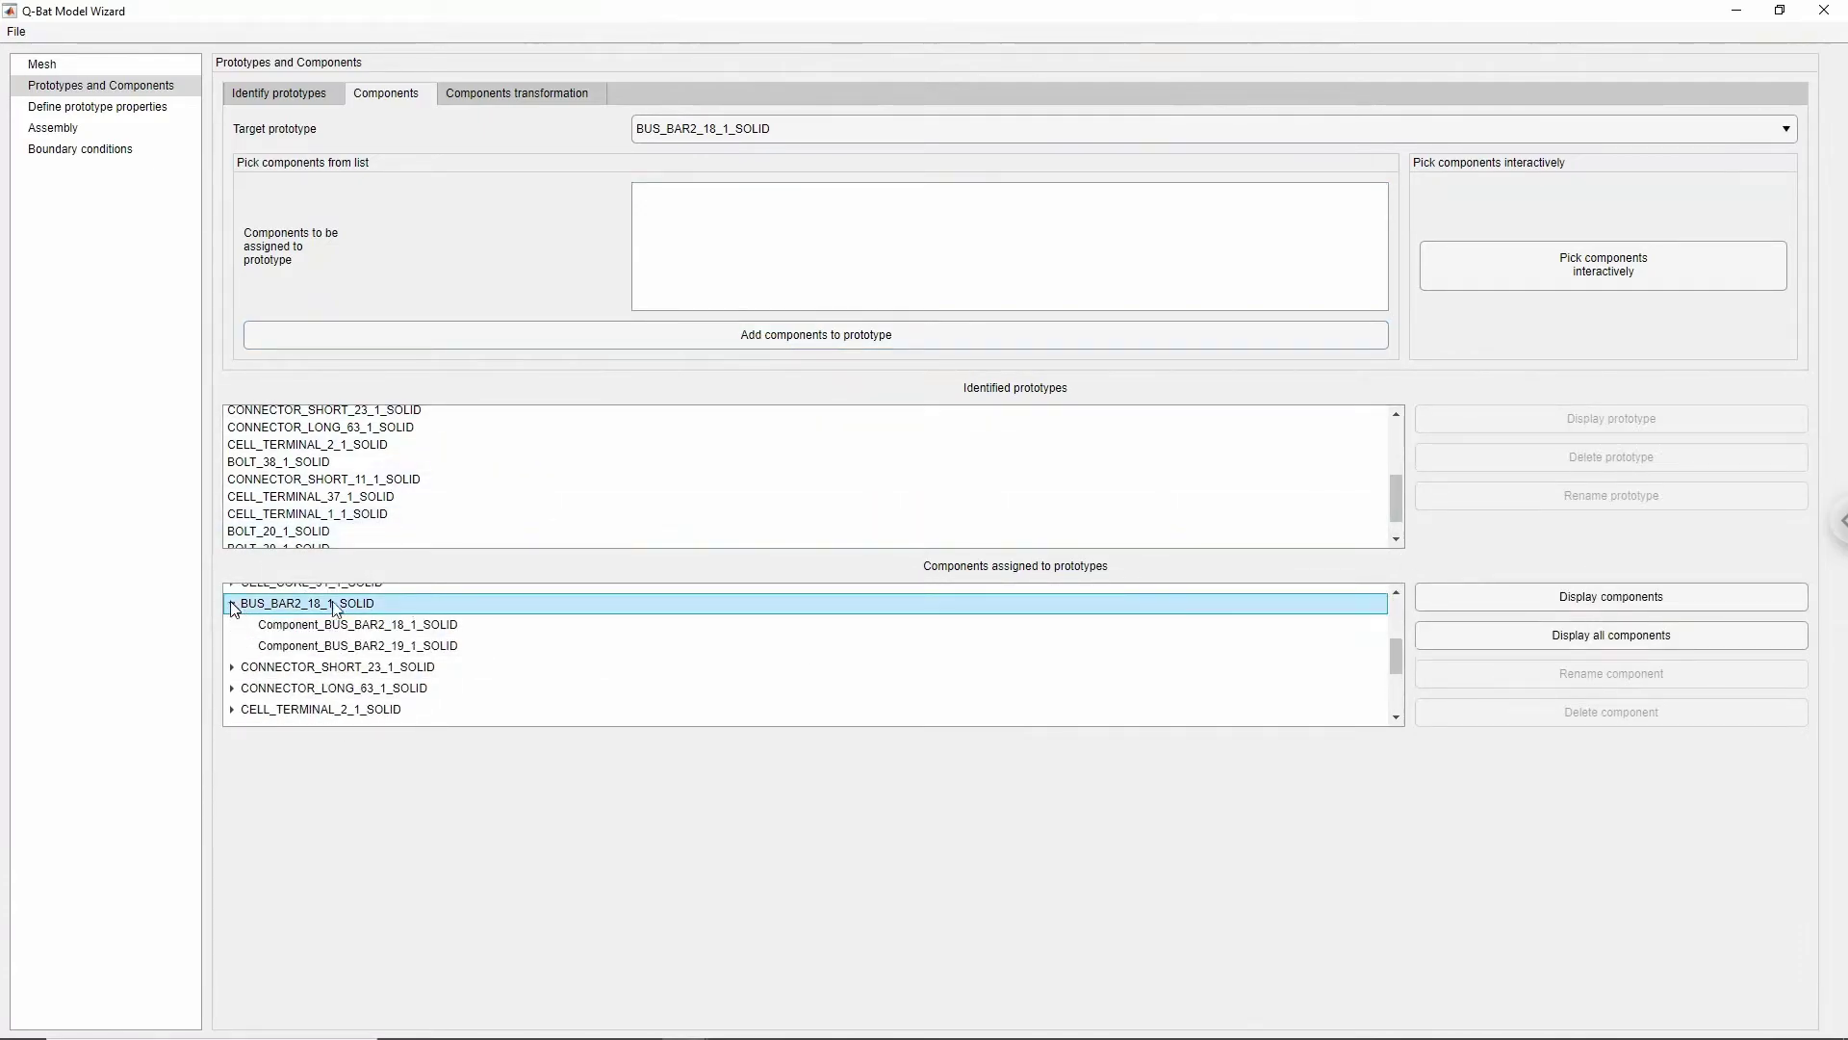
left_click(1457, 596)
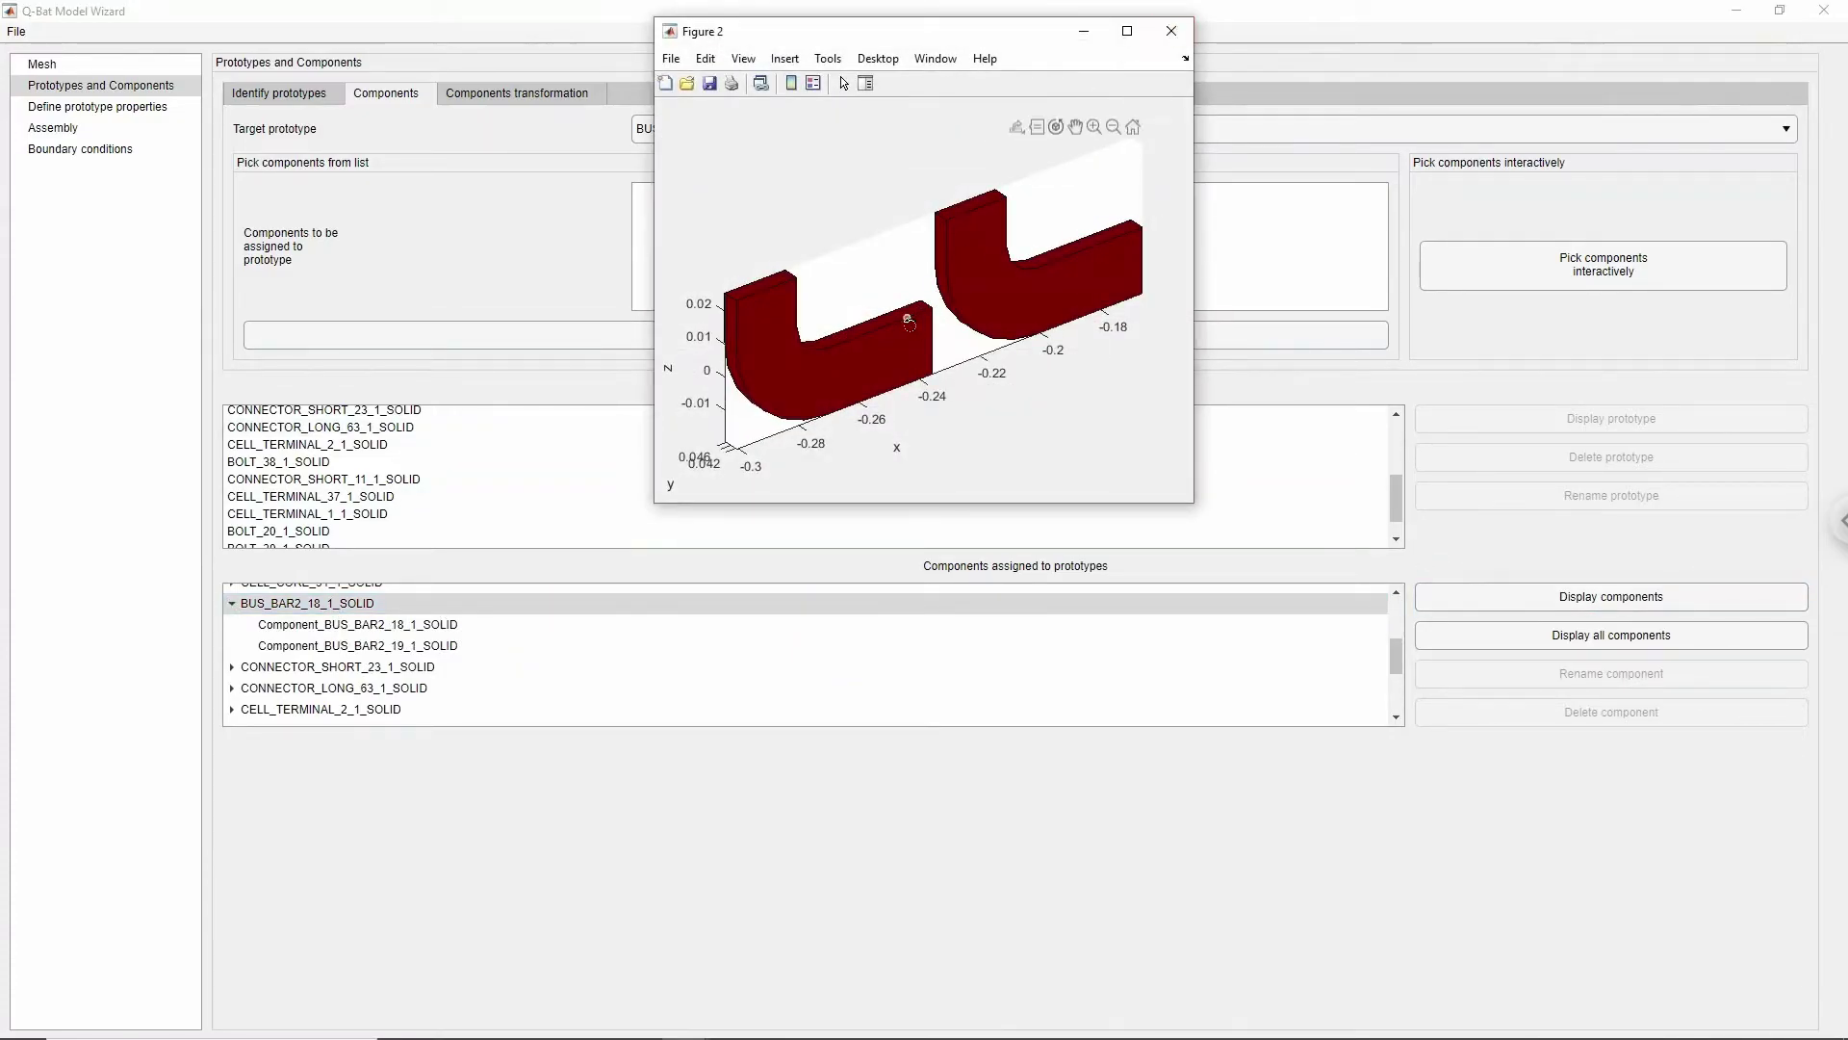
- Rotate Component_BUS_BAR2_19_1_SOLID by OY 0 and OZ 180°
left_click(1171, 32)
left_click(464, 94)
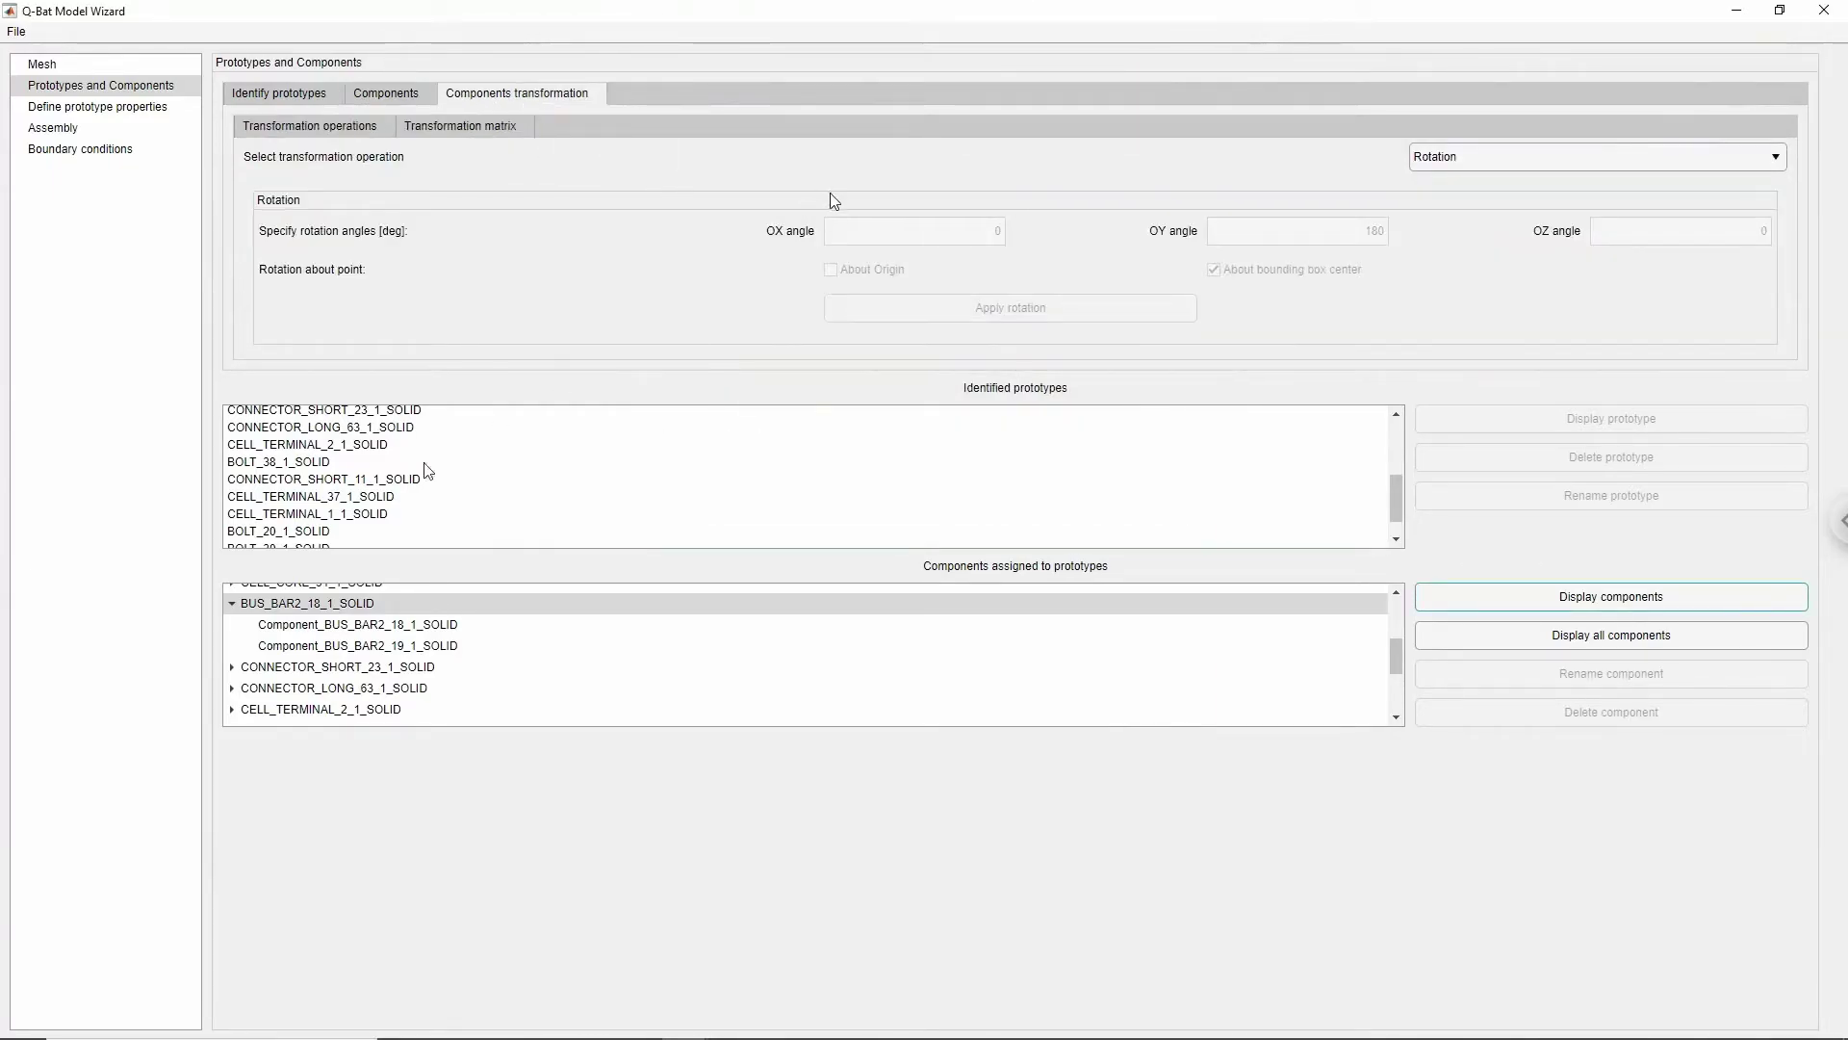
left_click(272, 648)
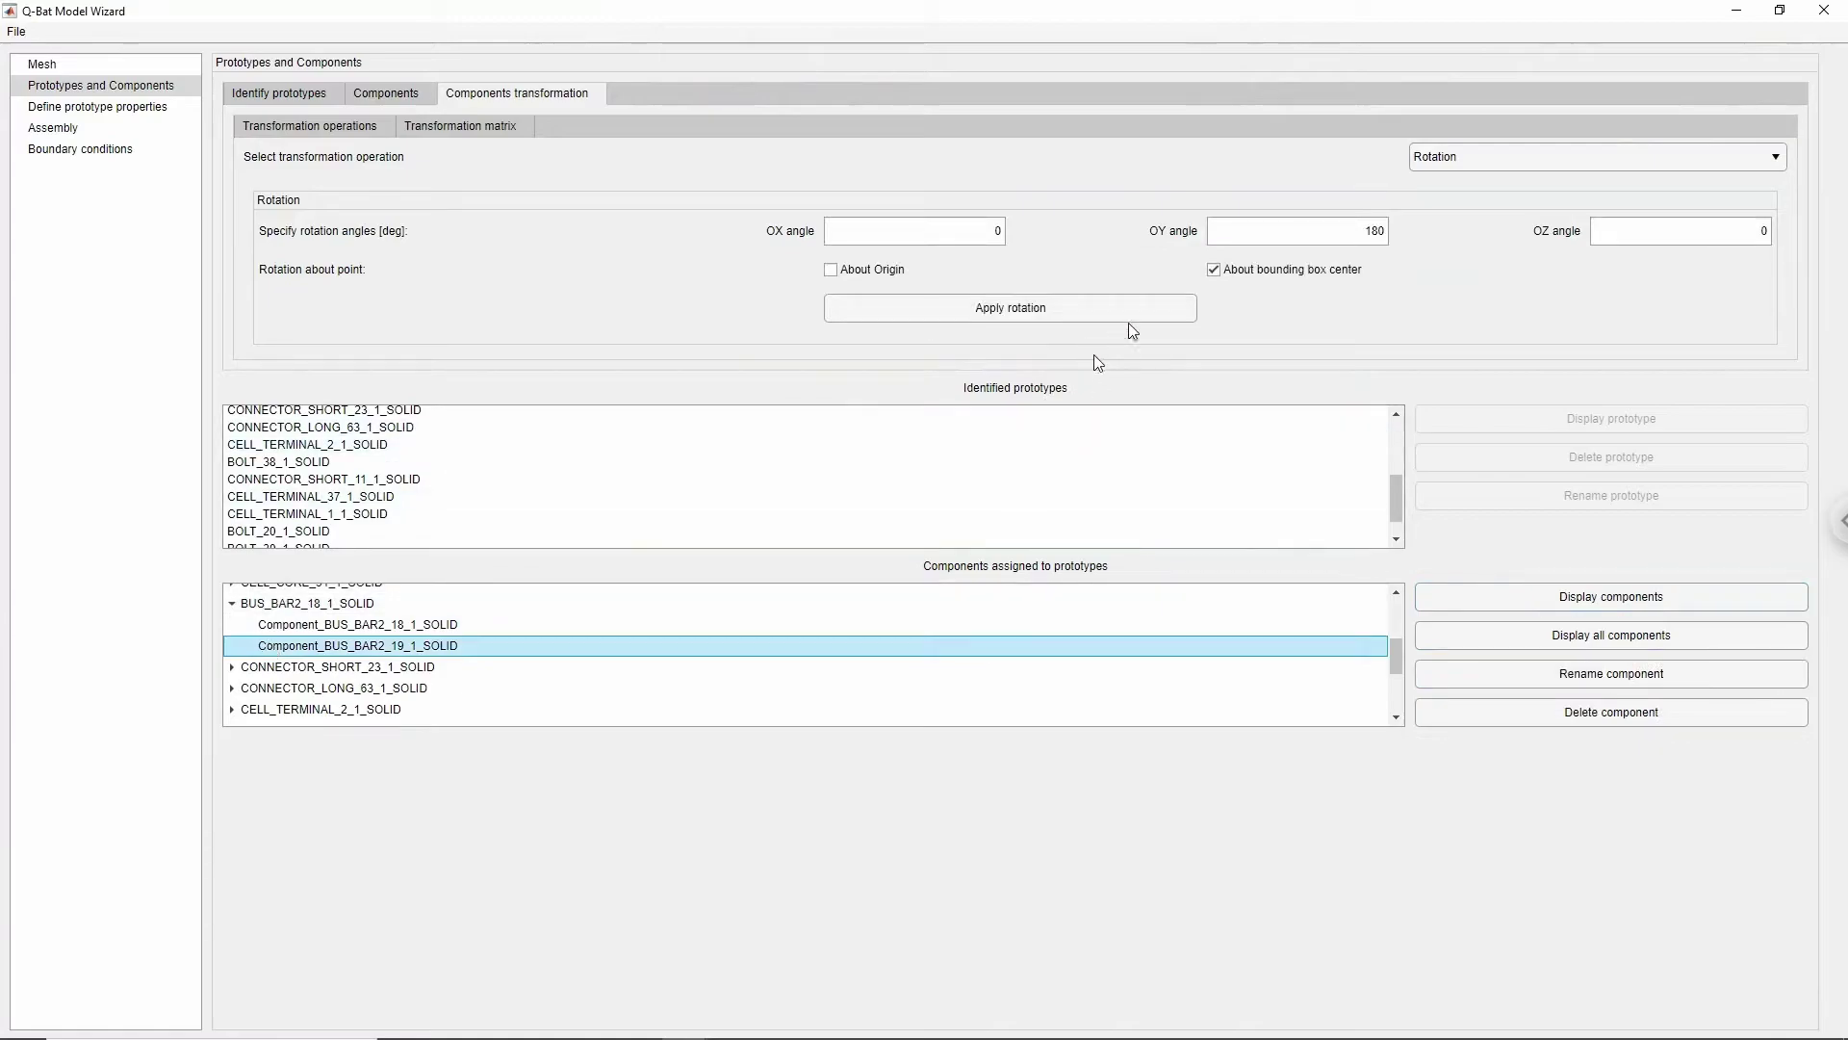
left_click(1355, 232)
key("BackSpace")
key("BackSpace")
key("BackSpace")
left_click(1718, 233)
type("180")
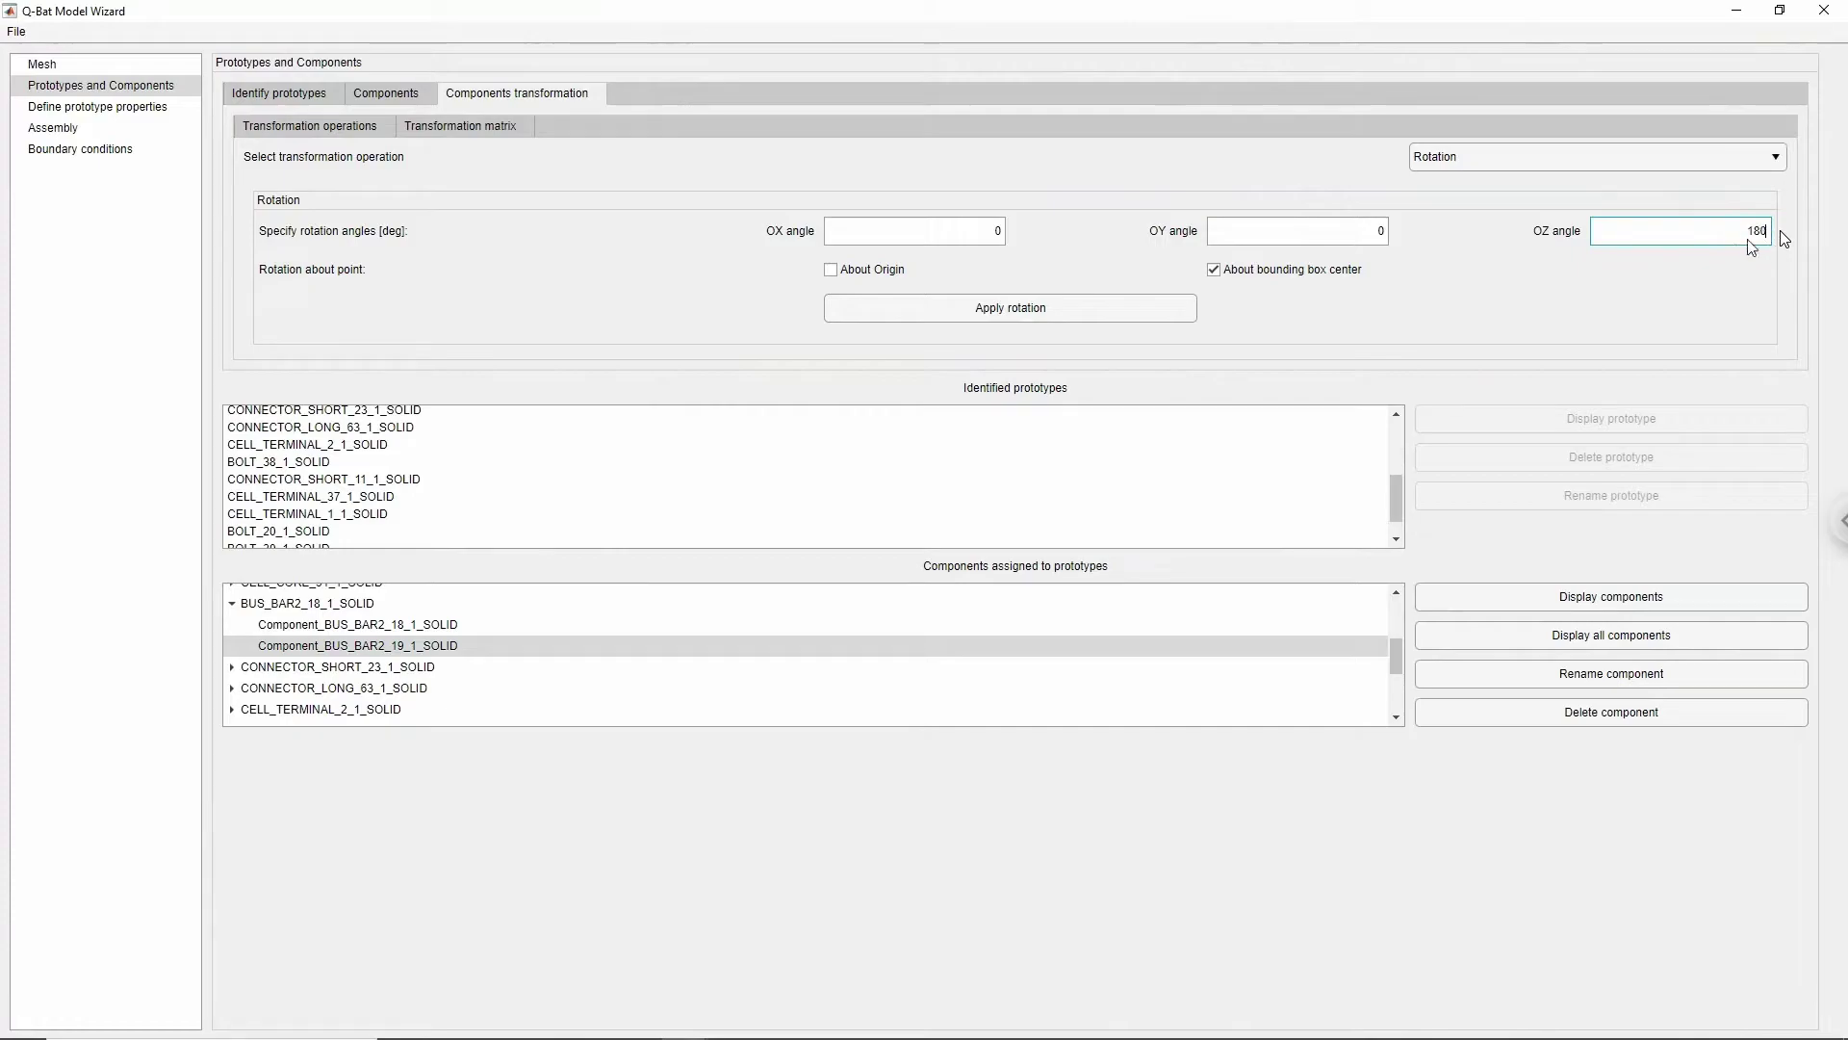
left_click(1119, 310)
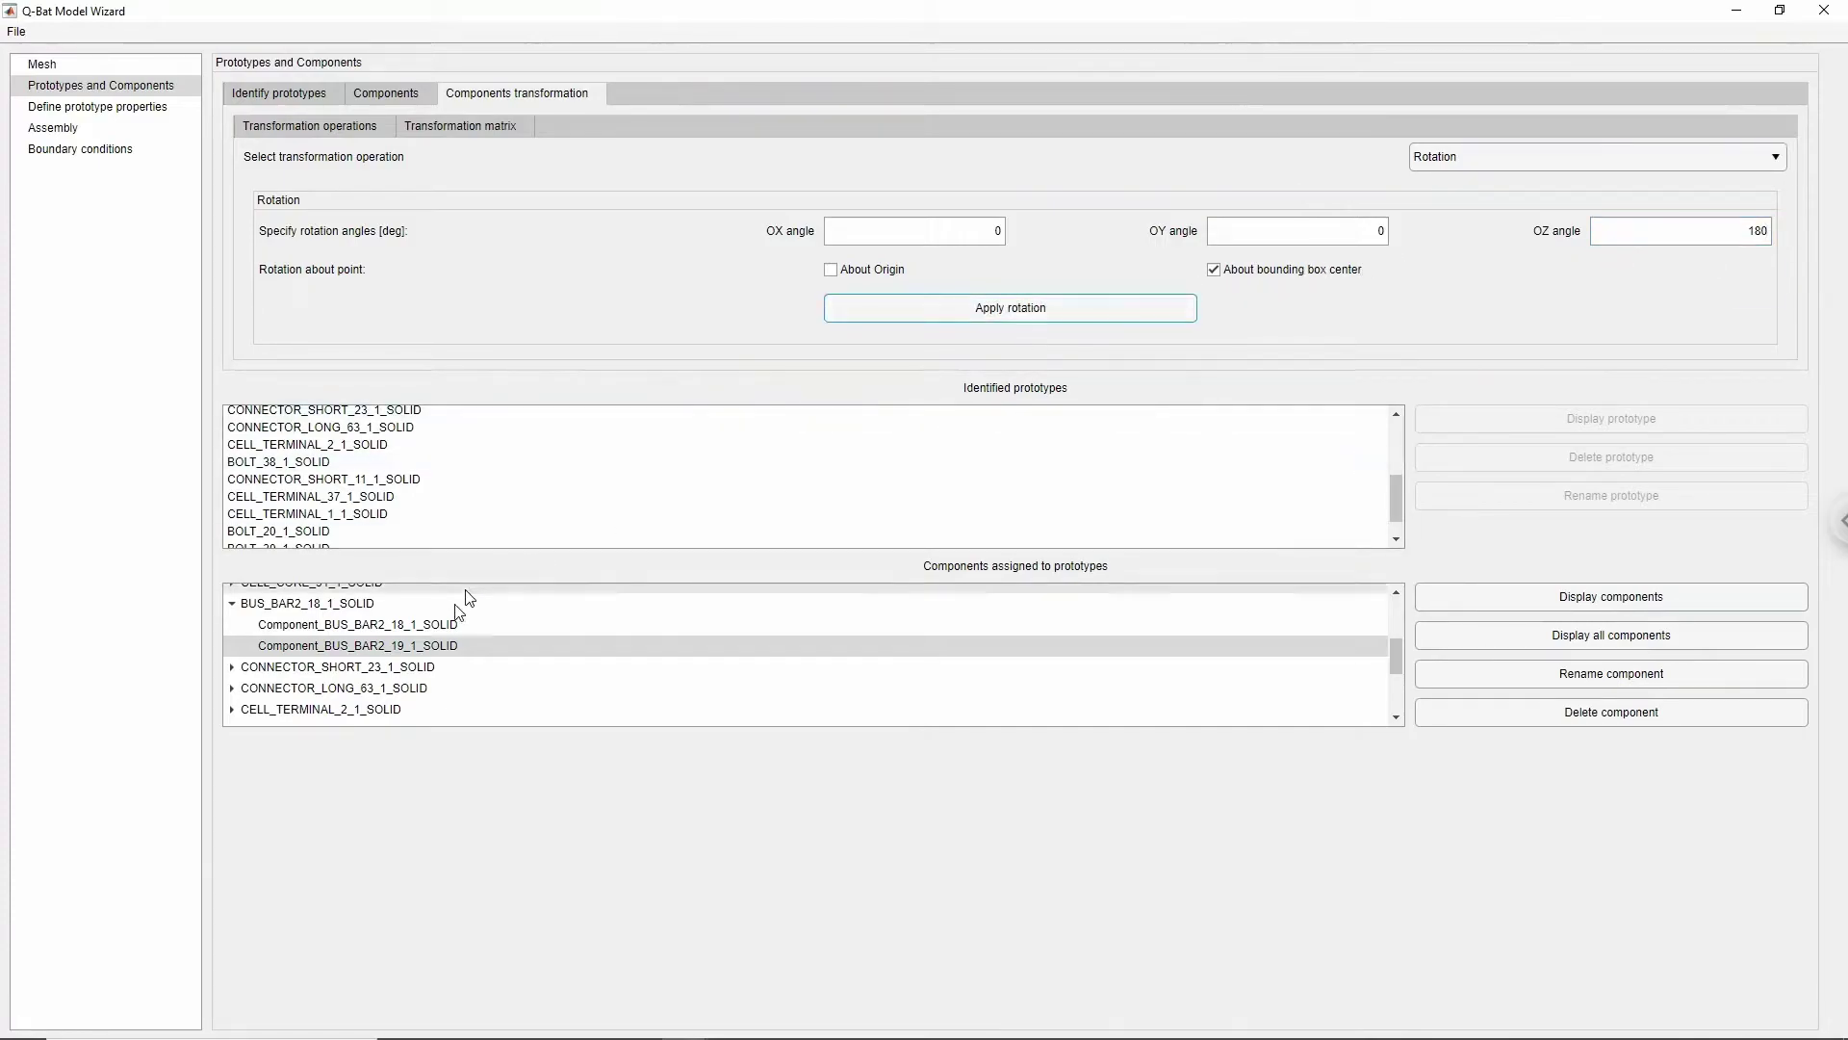
- Check the mirrored bus bars in 3-D, then select Component_BUS_BAR2_18_1_SOLID
left_click(1540, 596)
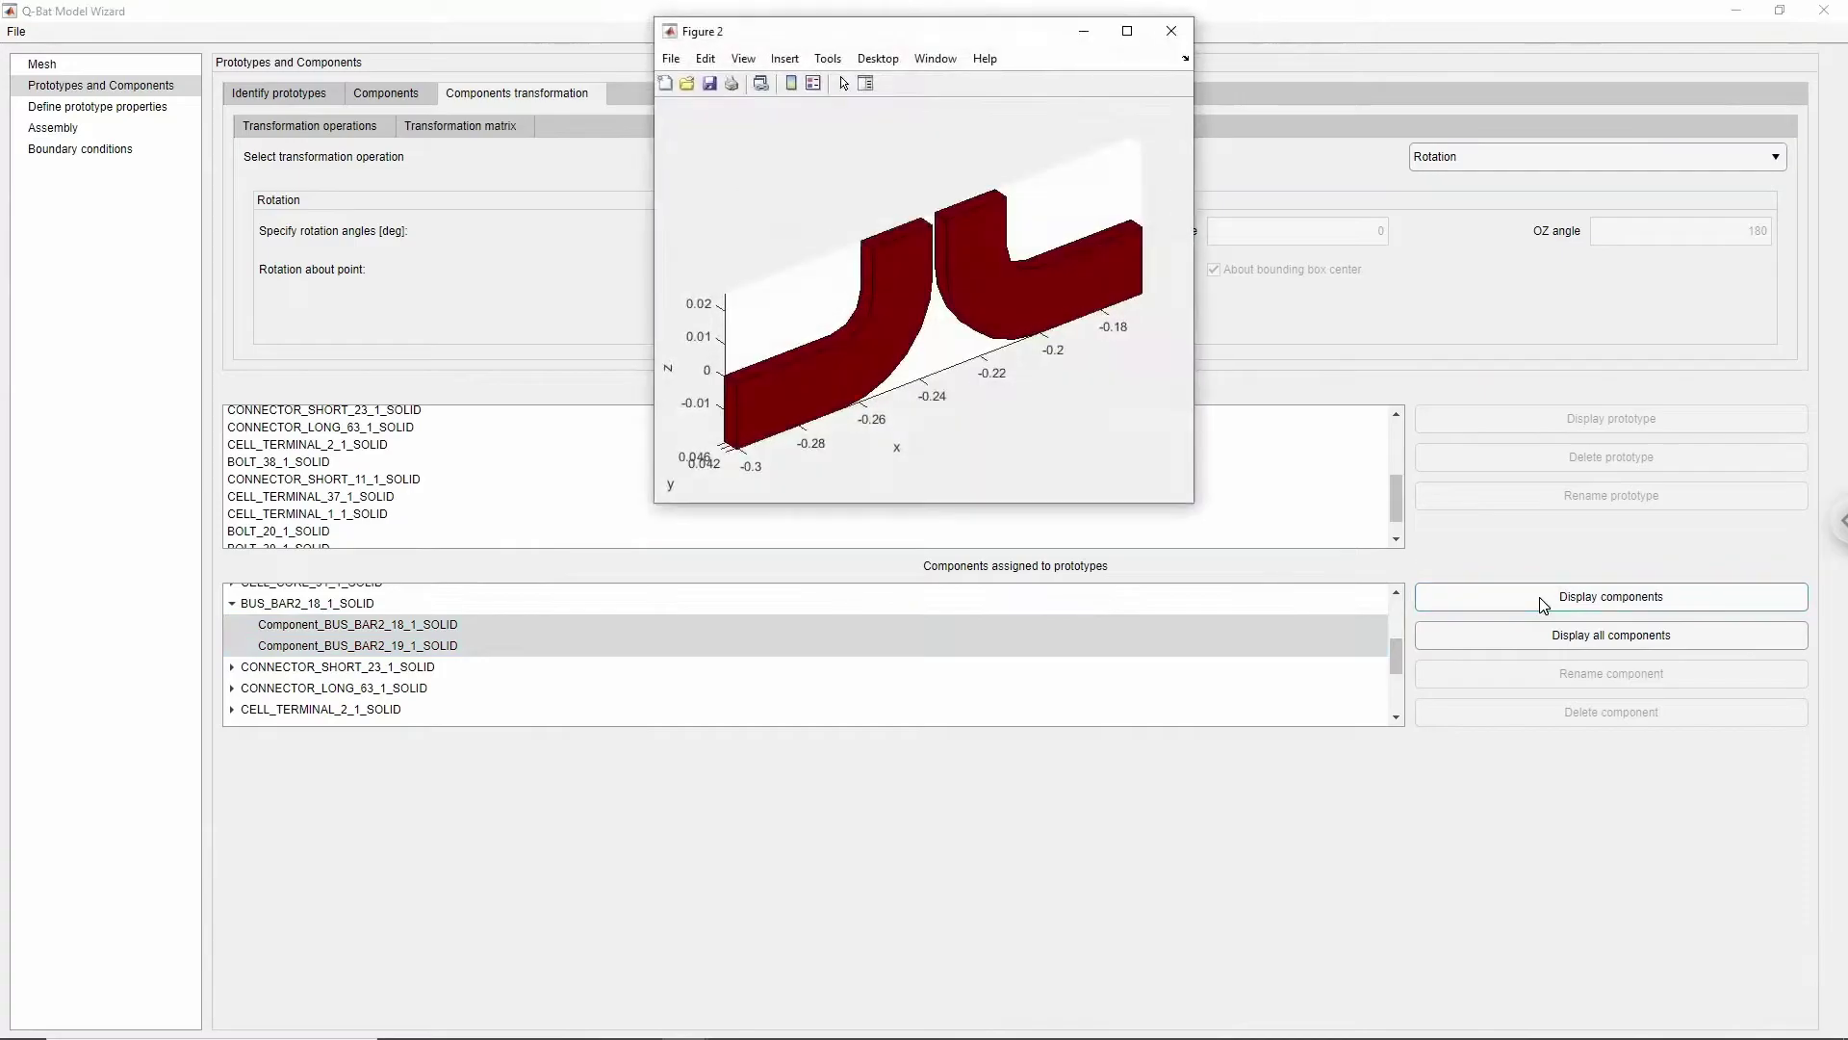
left_click(1172, 31)
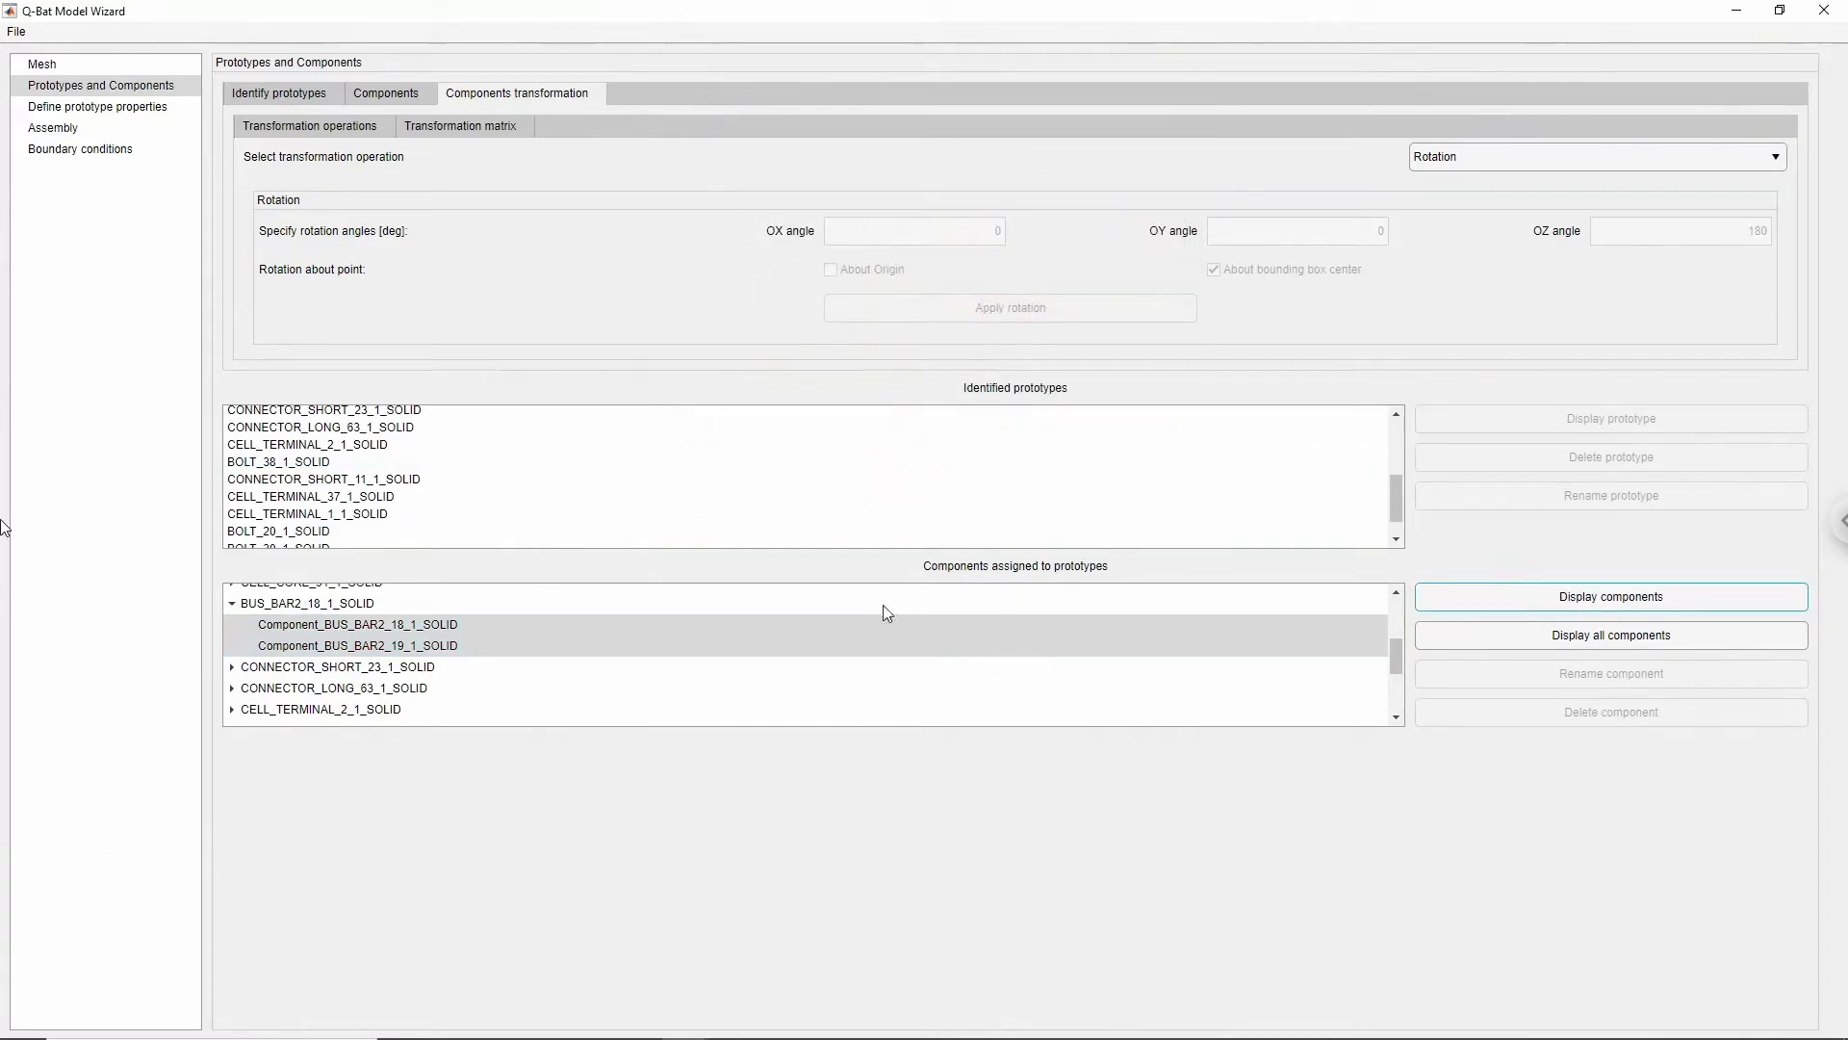
left_click(757, 625)
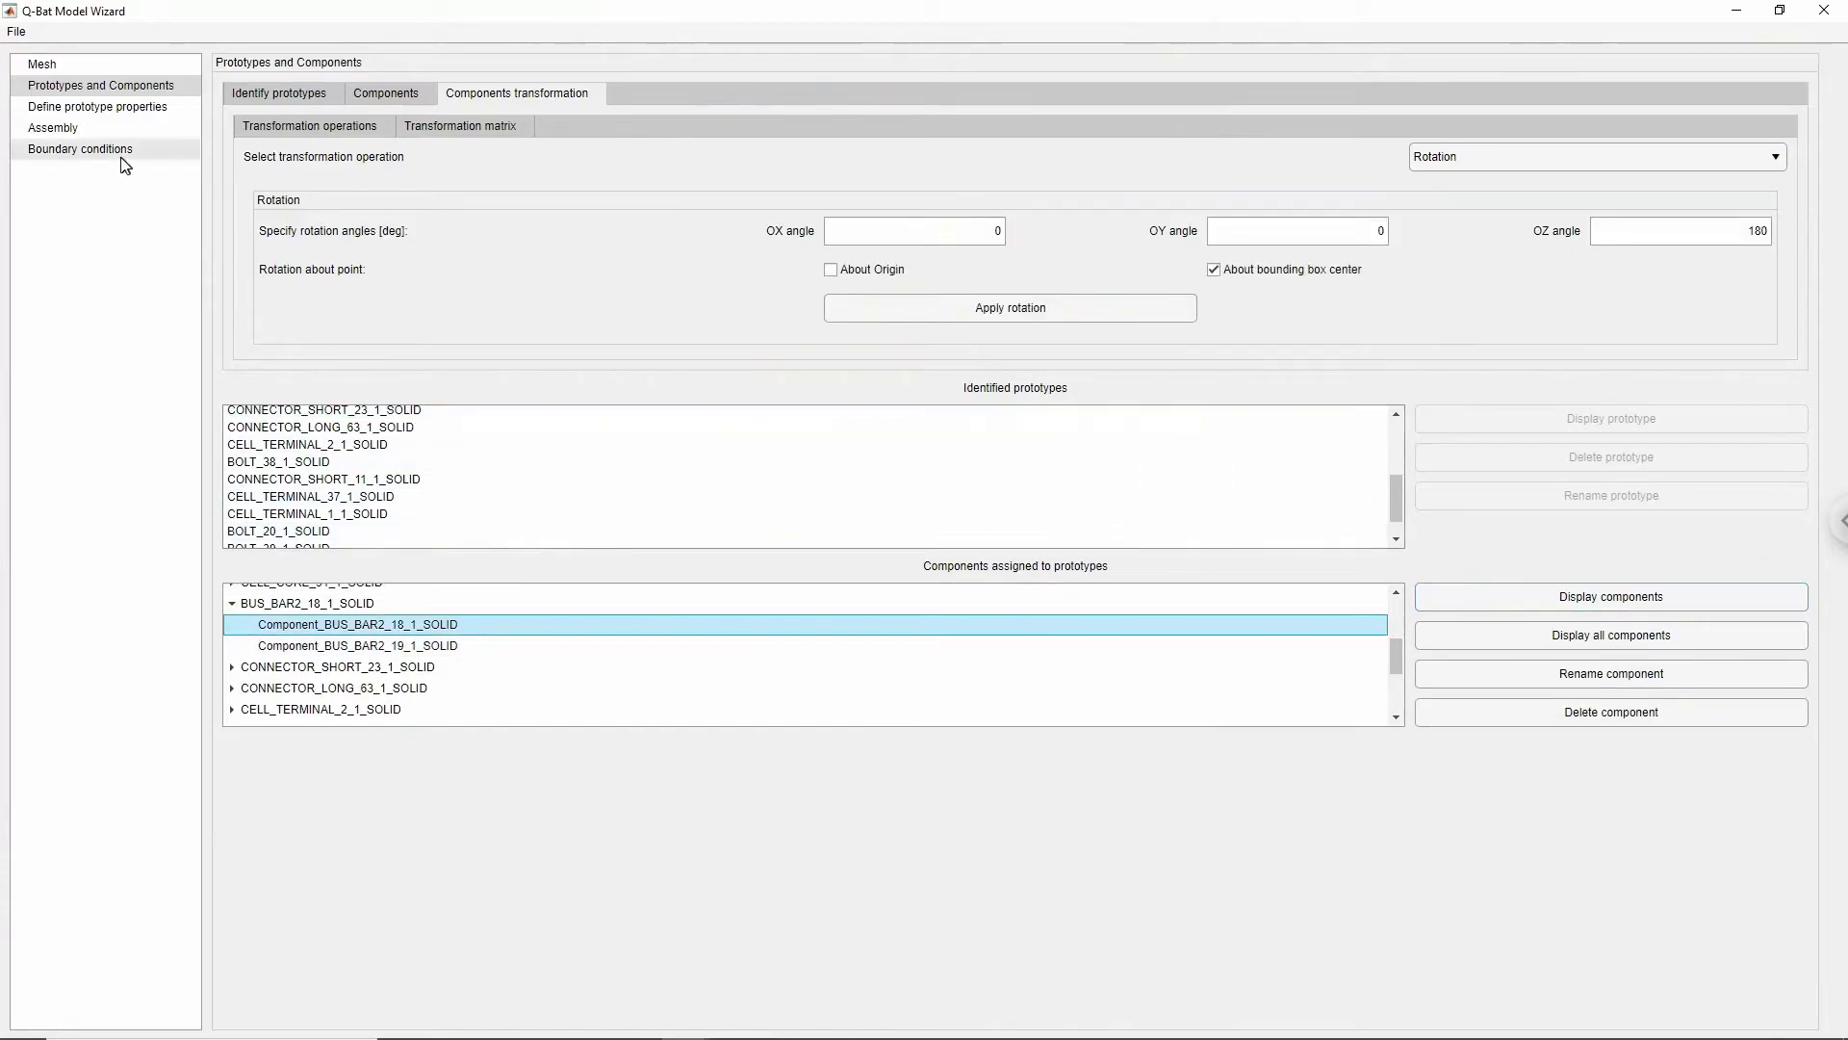
- Make CASING_INNER_61_1 a Heat Component using aluminium.xlsx material data
left_click(108, 108)
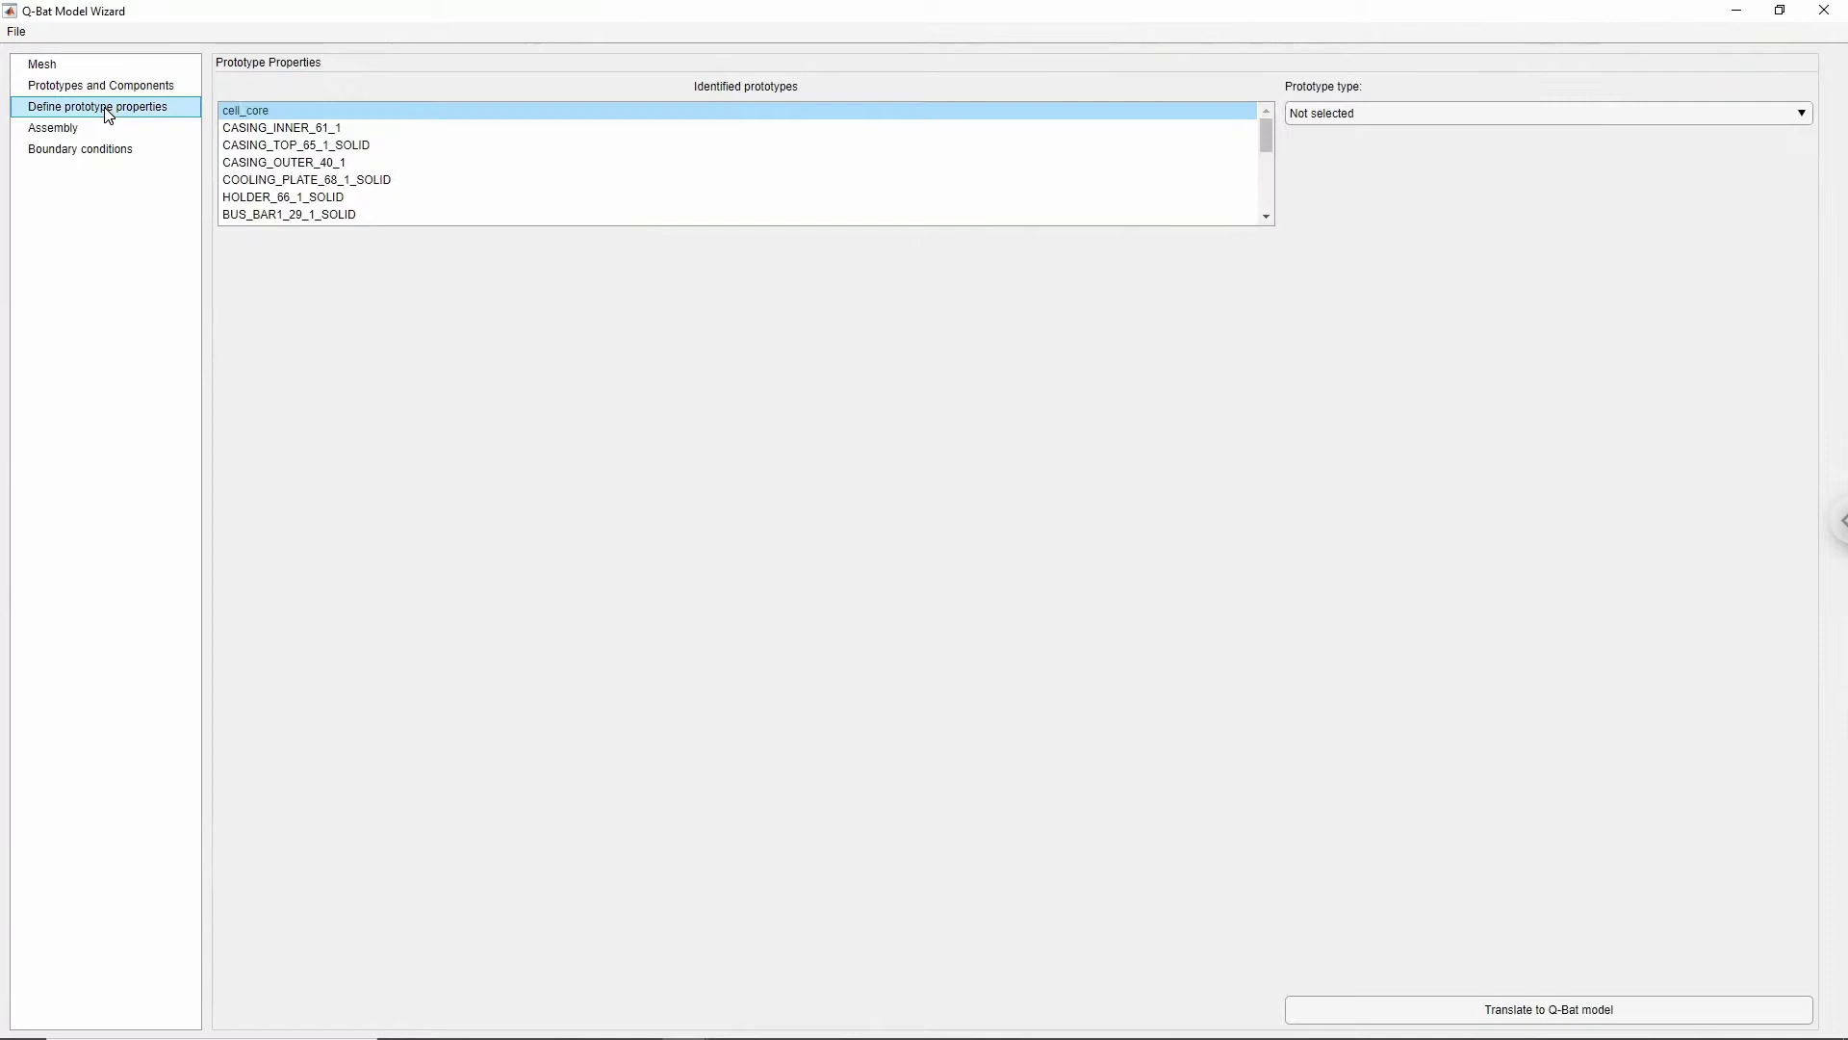
left_click(295, 131)
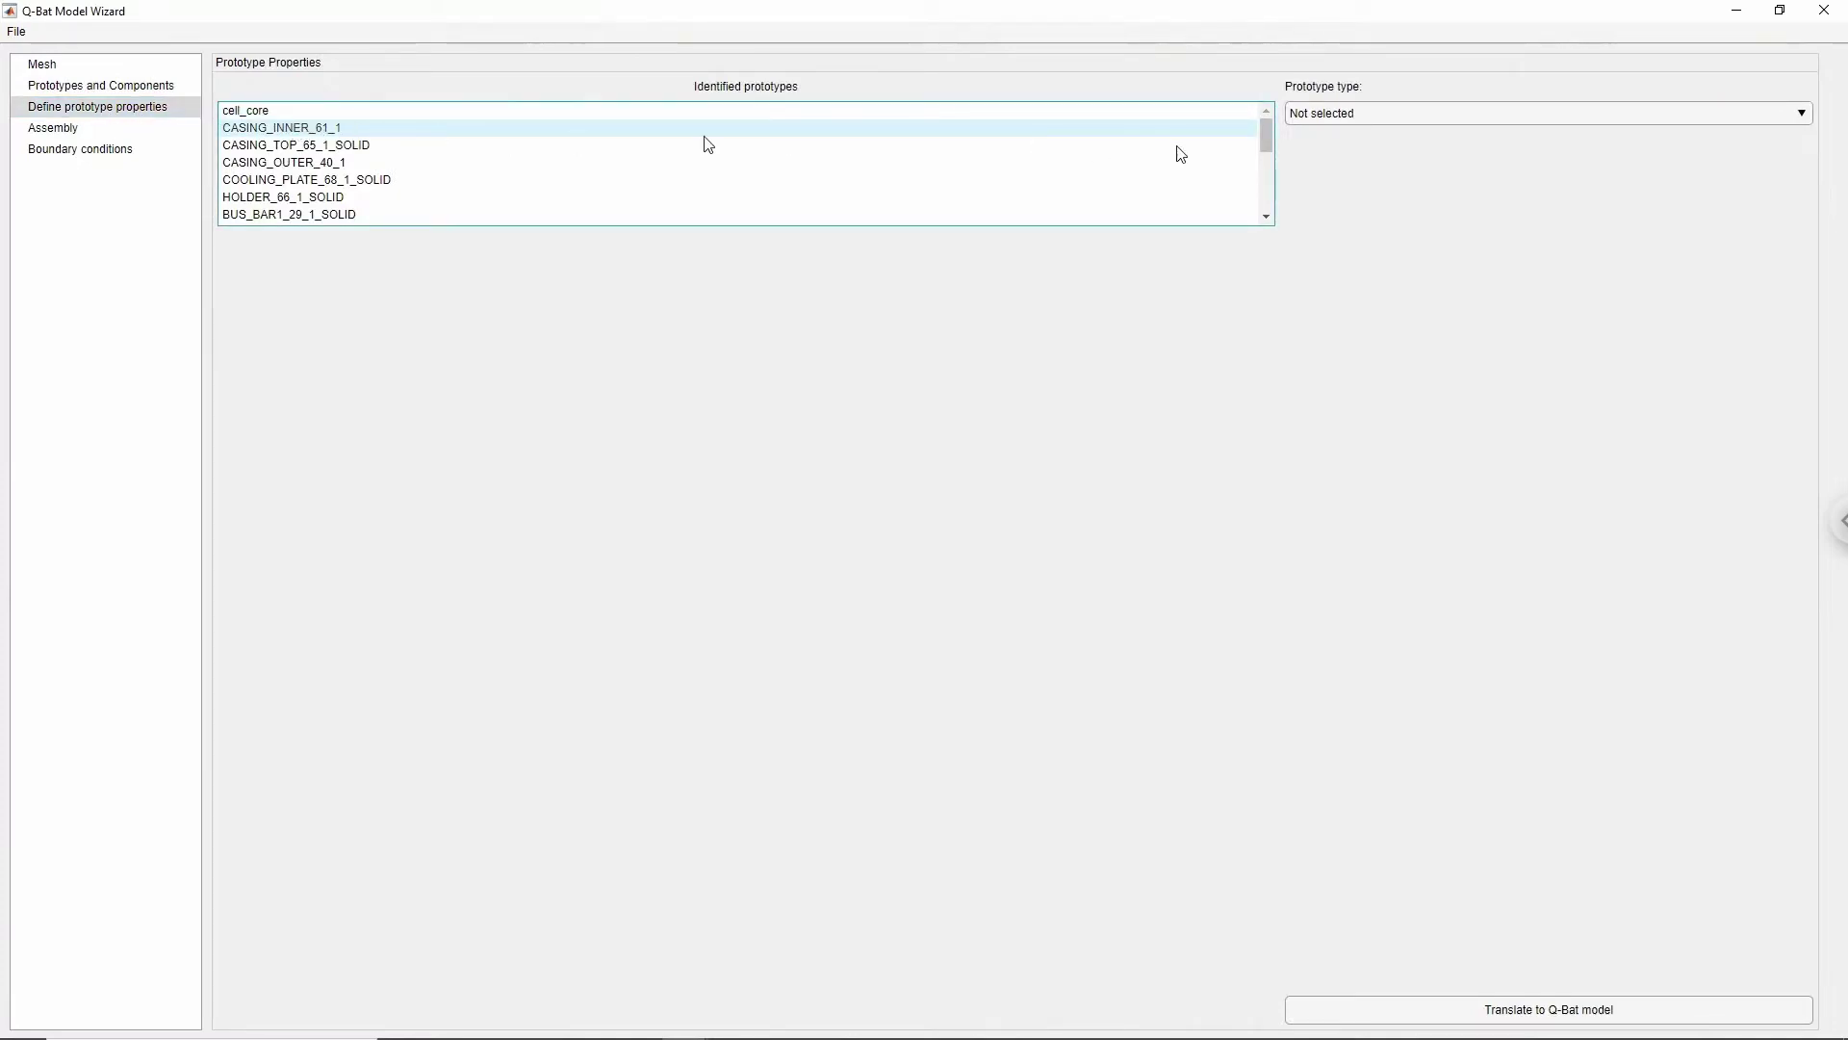
left_click(1315, 117)
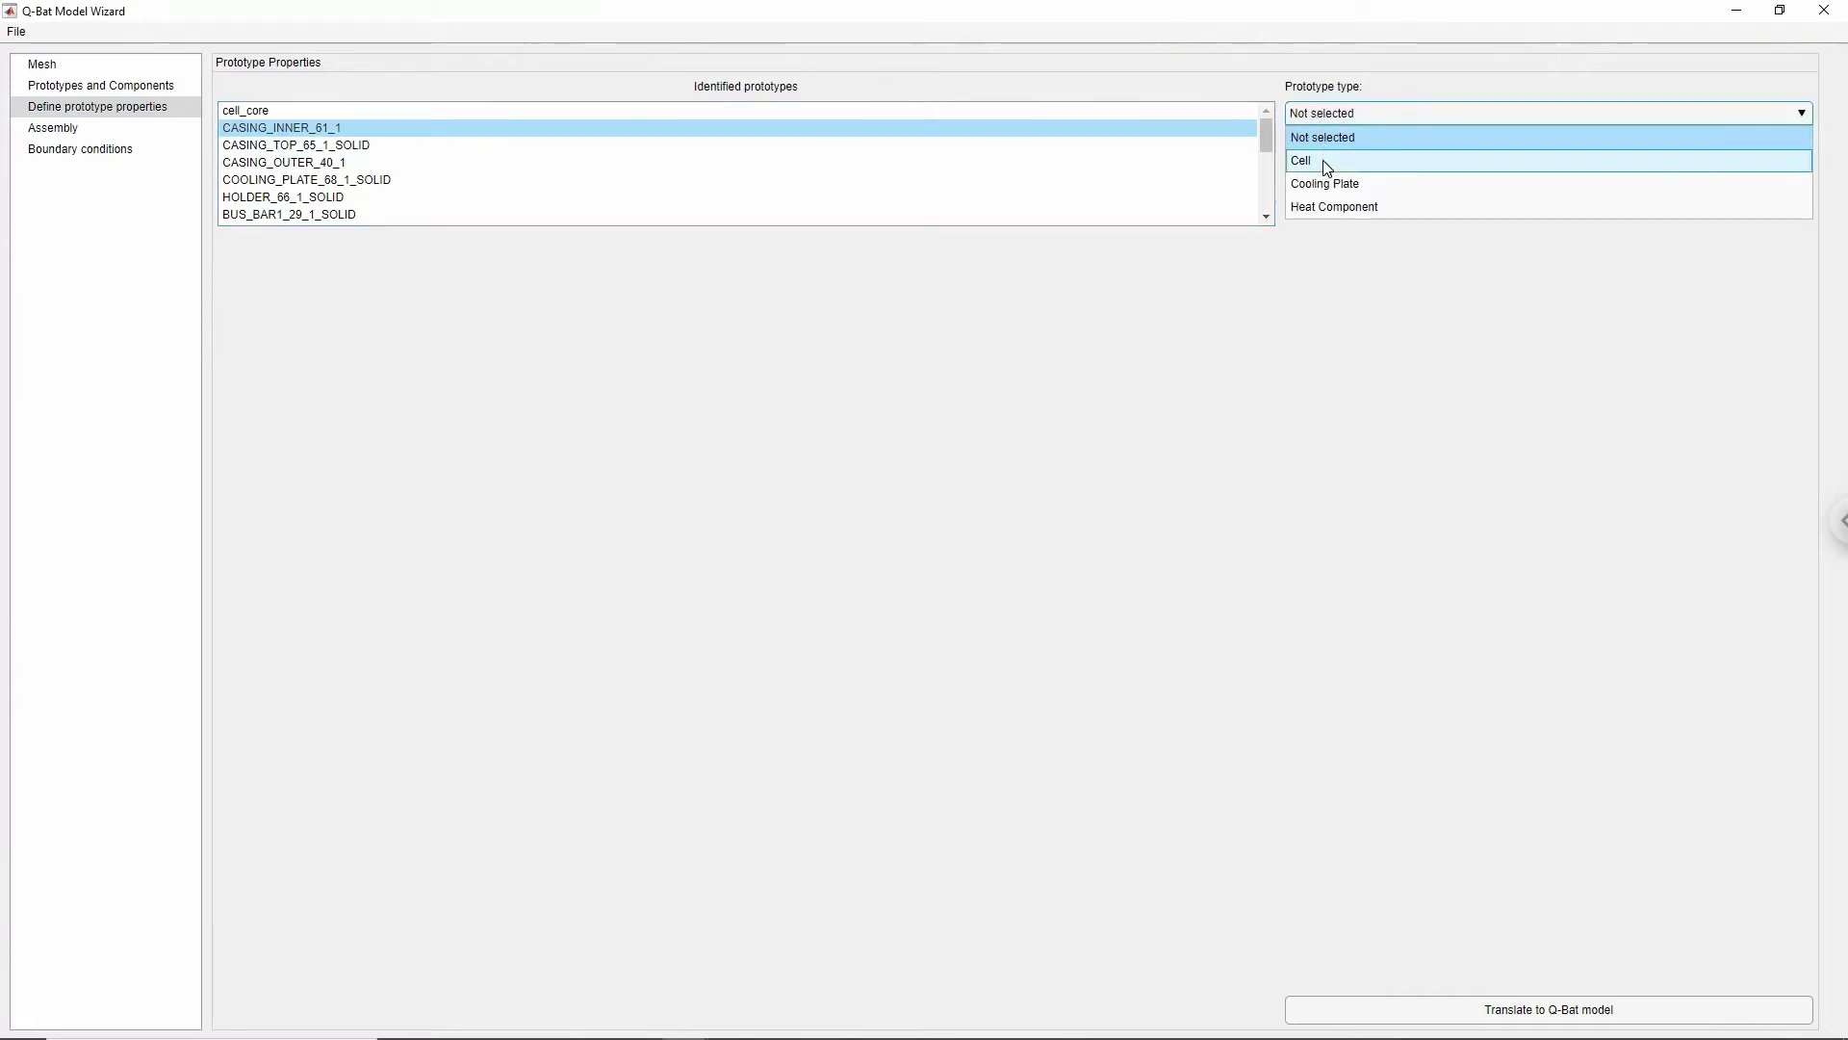
left_click(1321, 206)
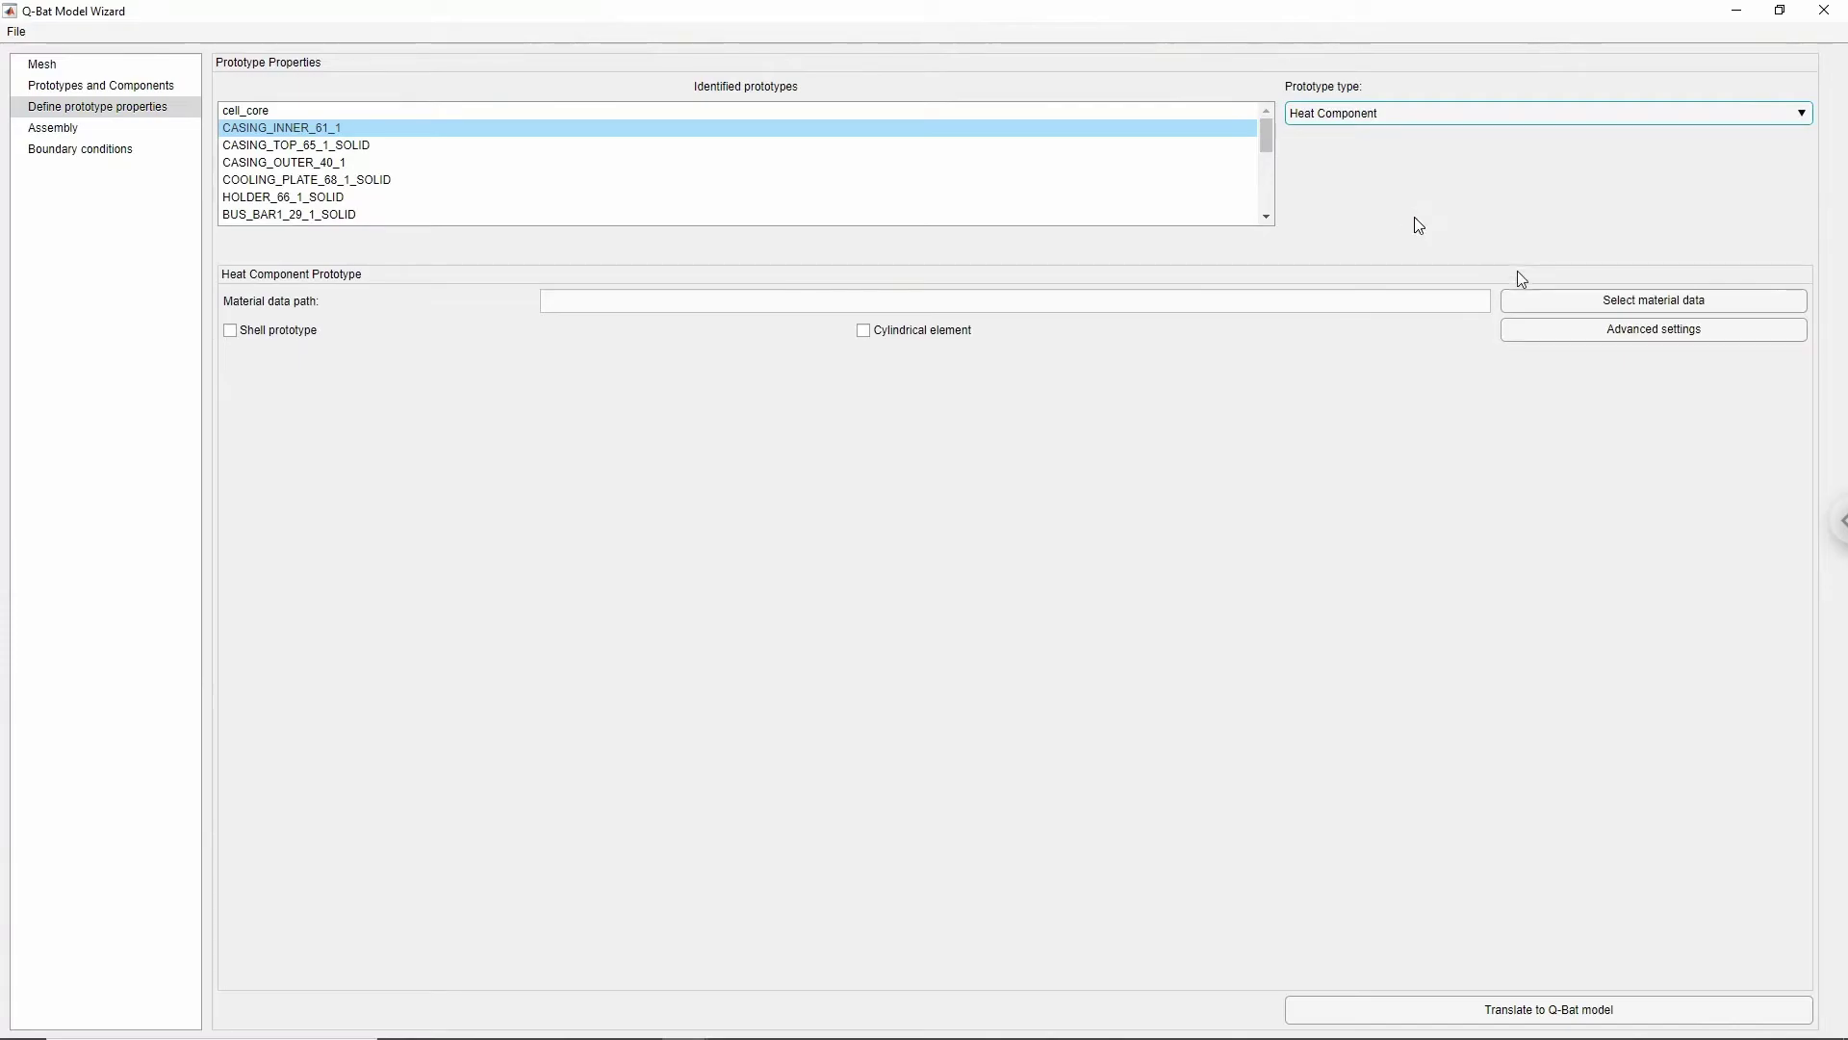
left_click(1549, 303)
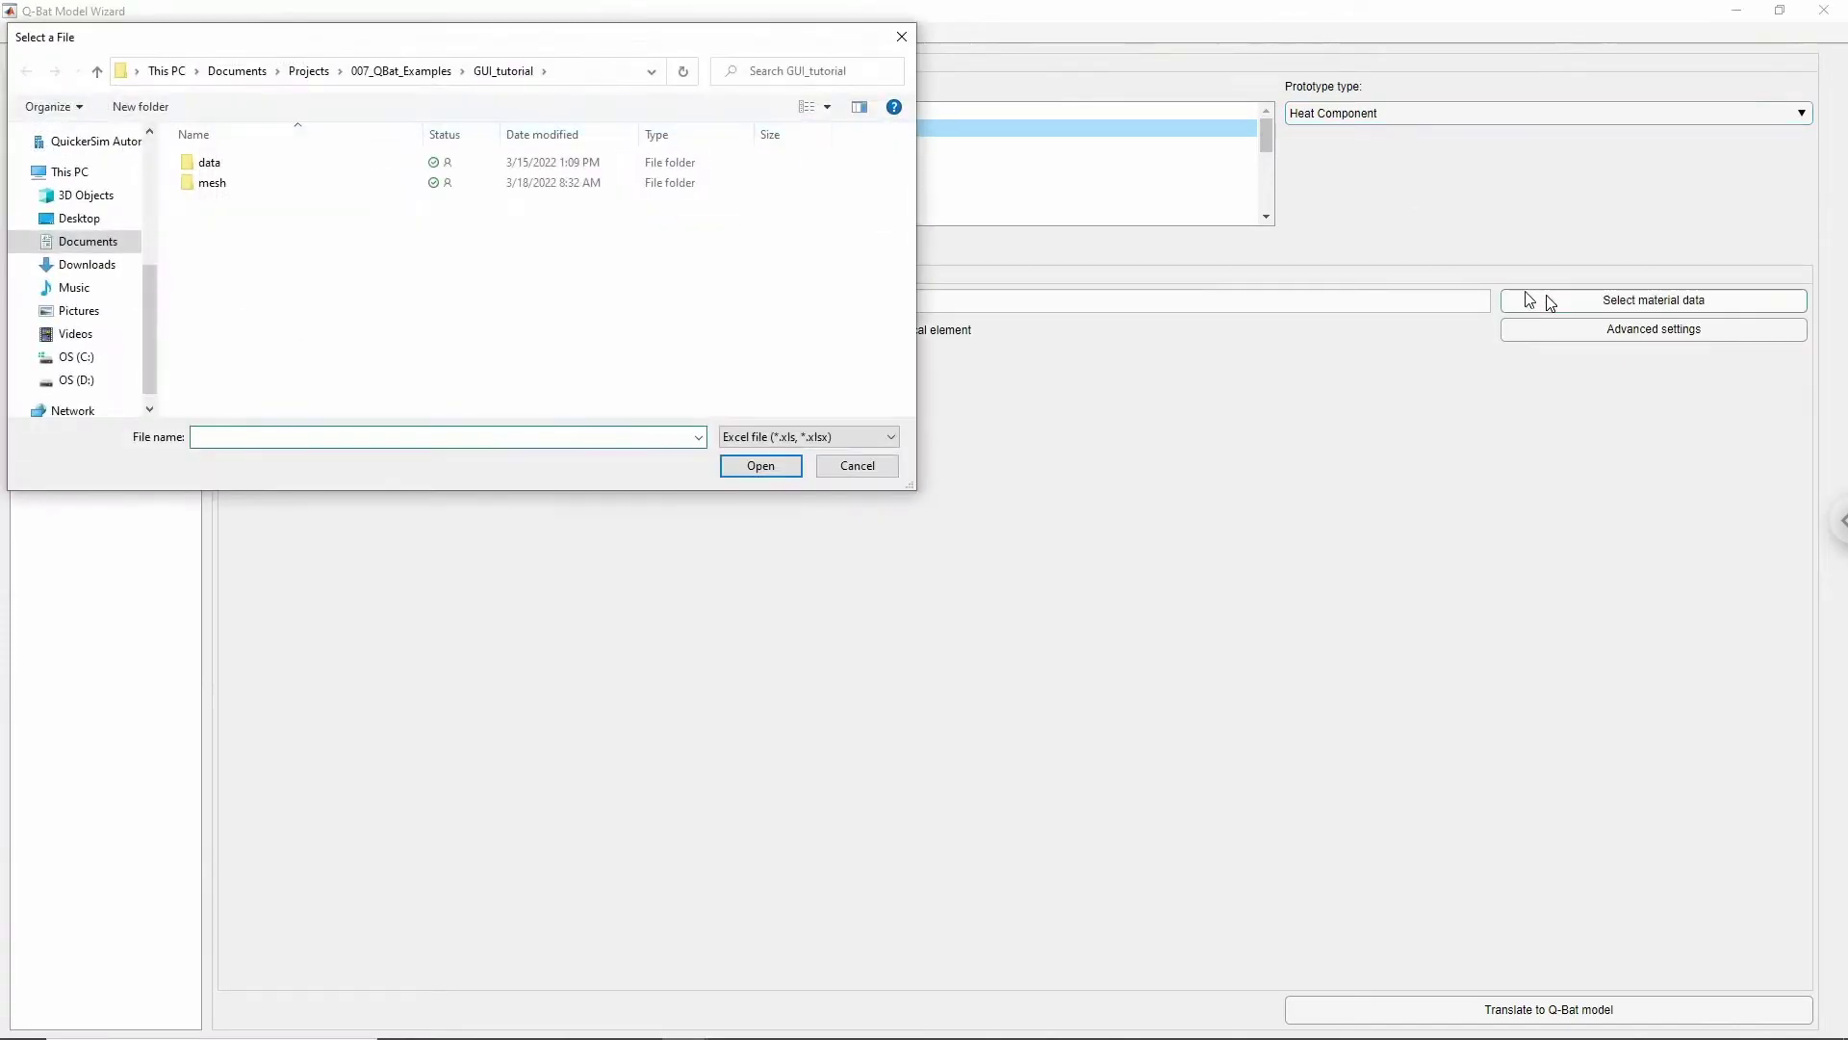
double_click(699, 171)
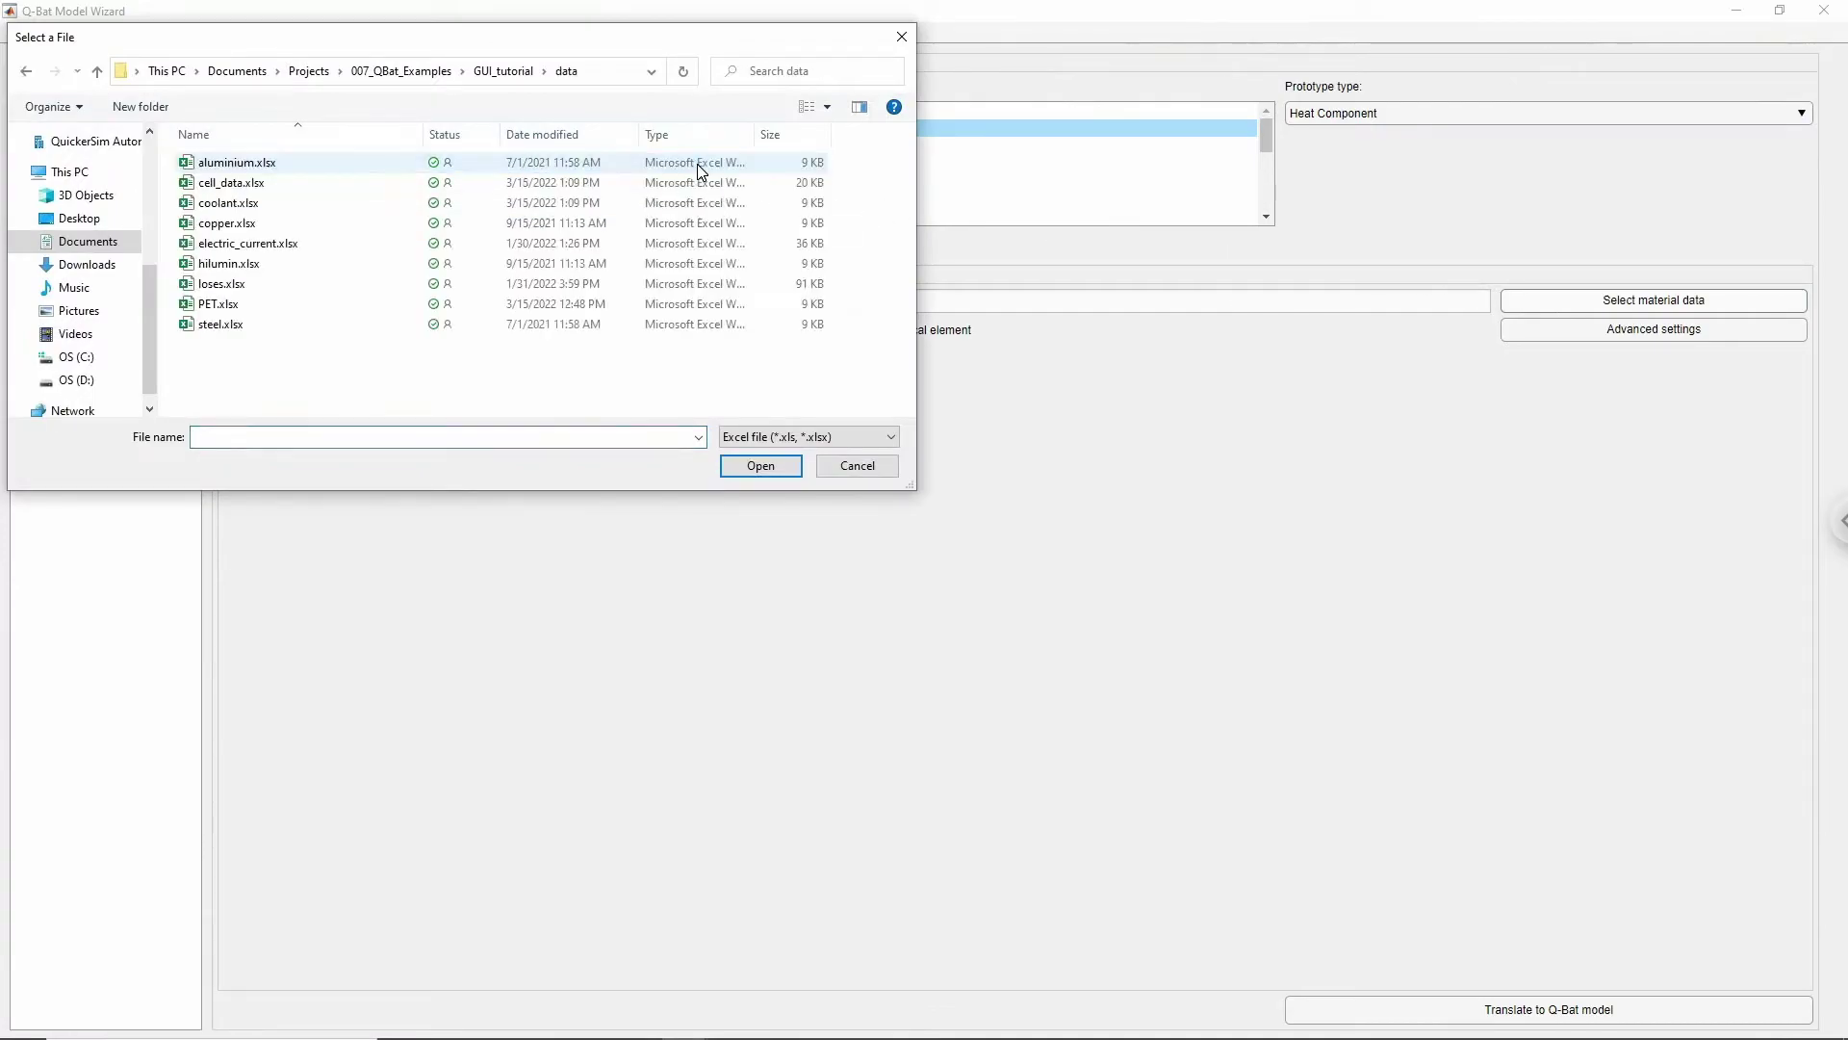
double_click(353, 167)
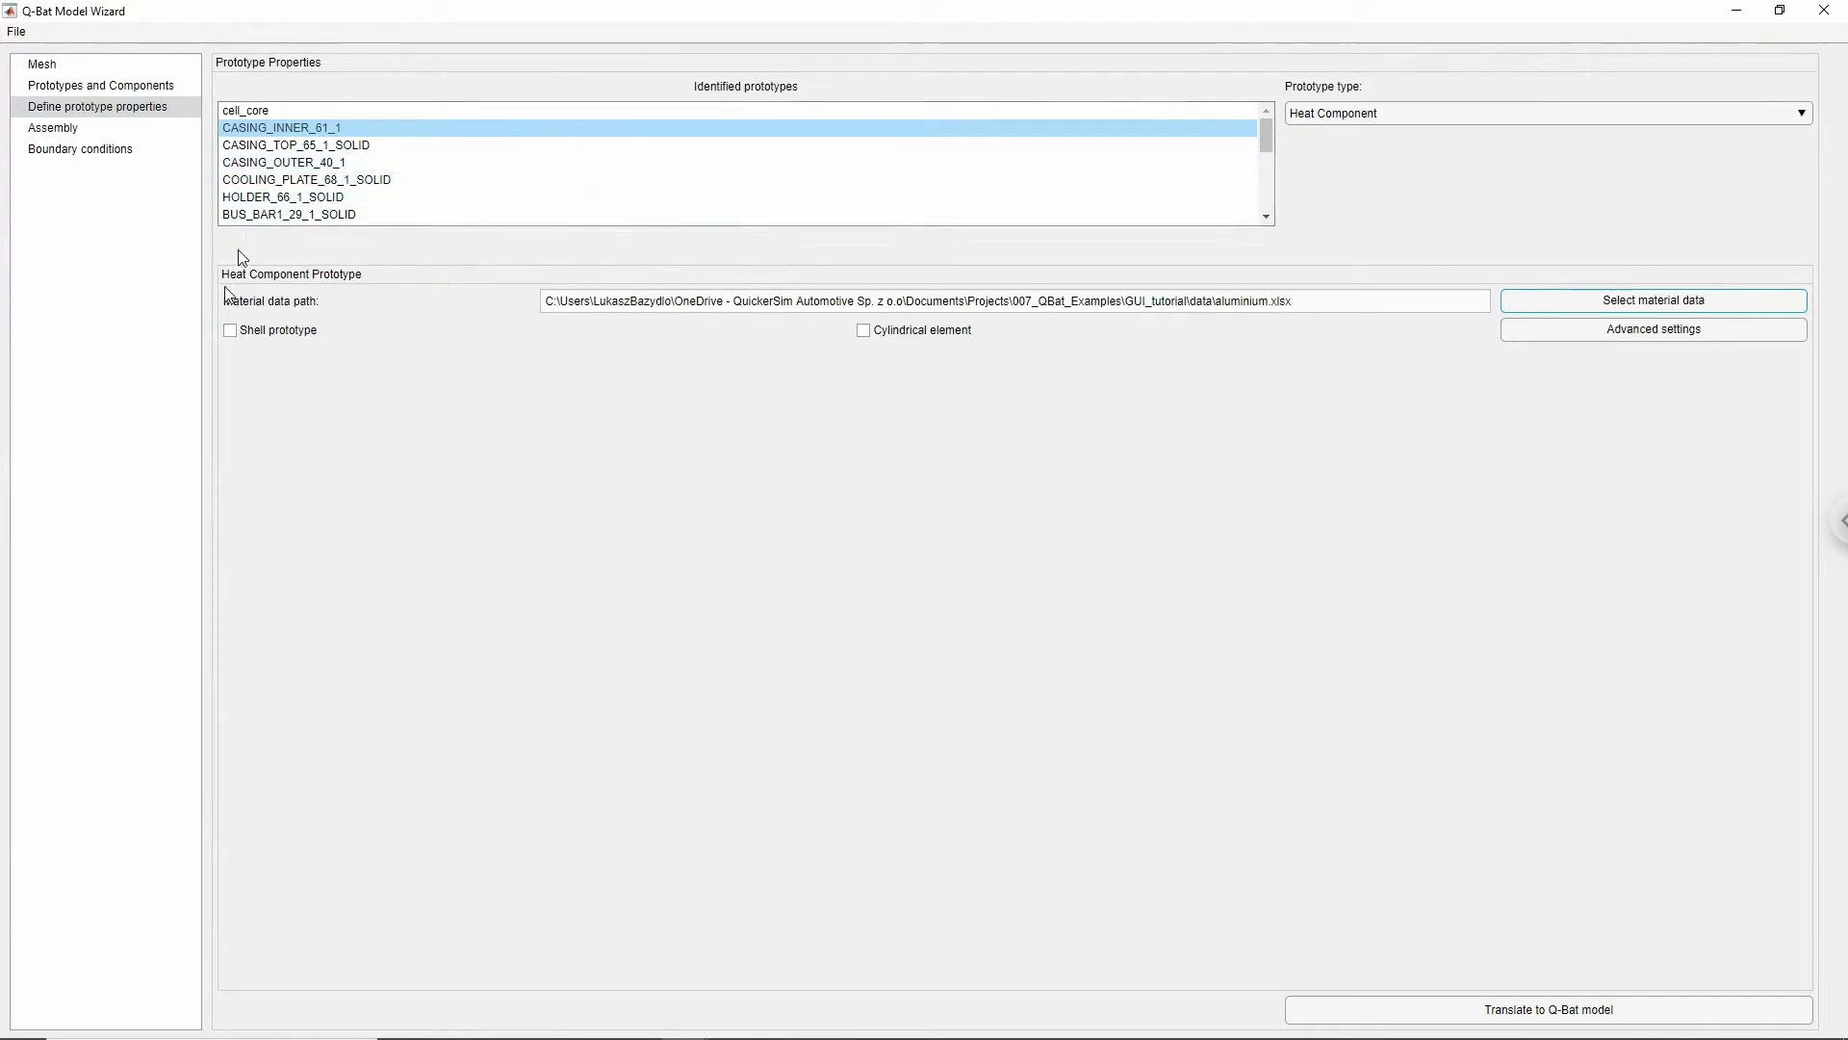
- Mark CASING_INNER_61_1 as a shell prototype with 0.003 m thickness
left_click(230, 331)
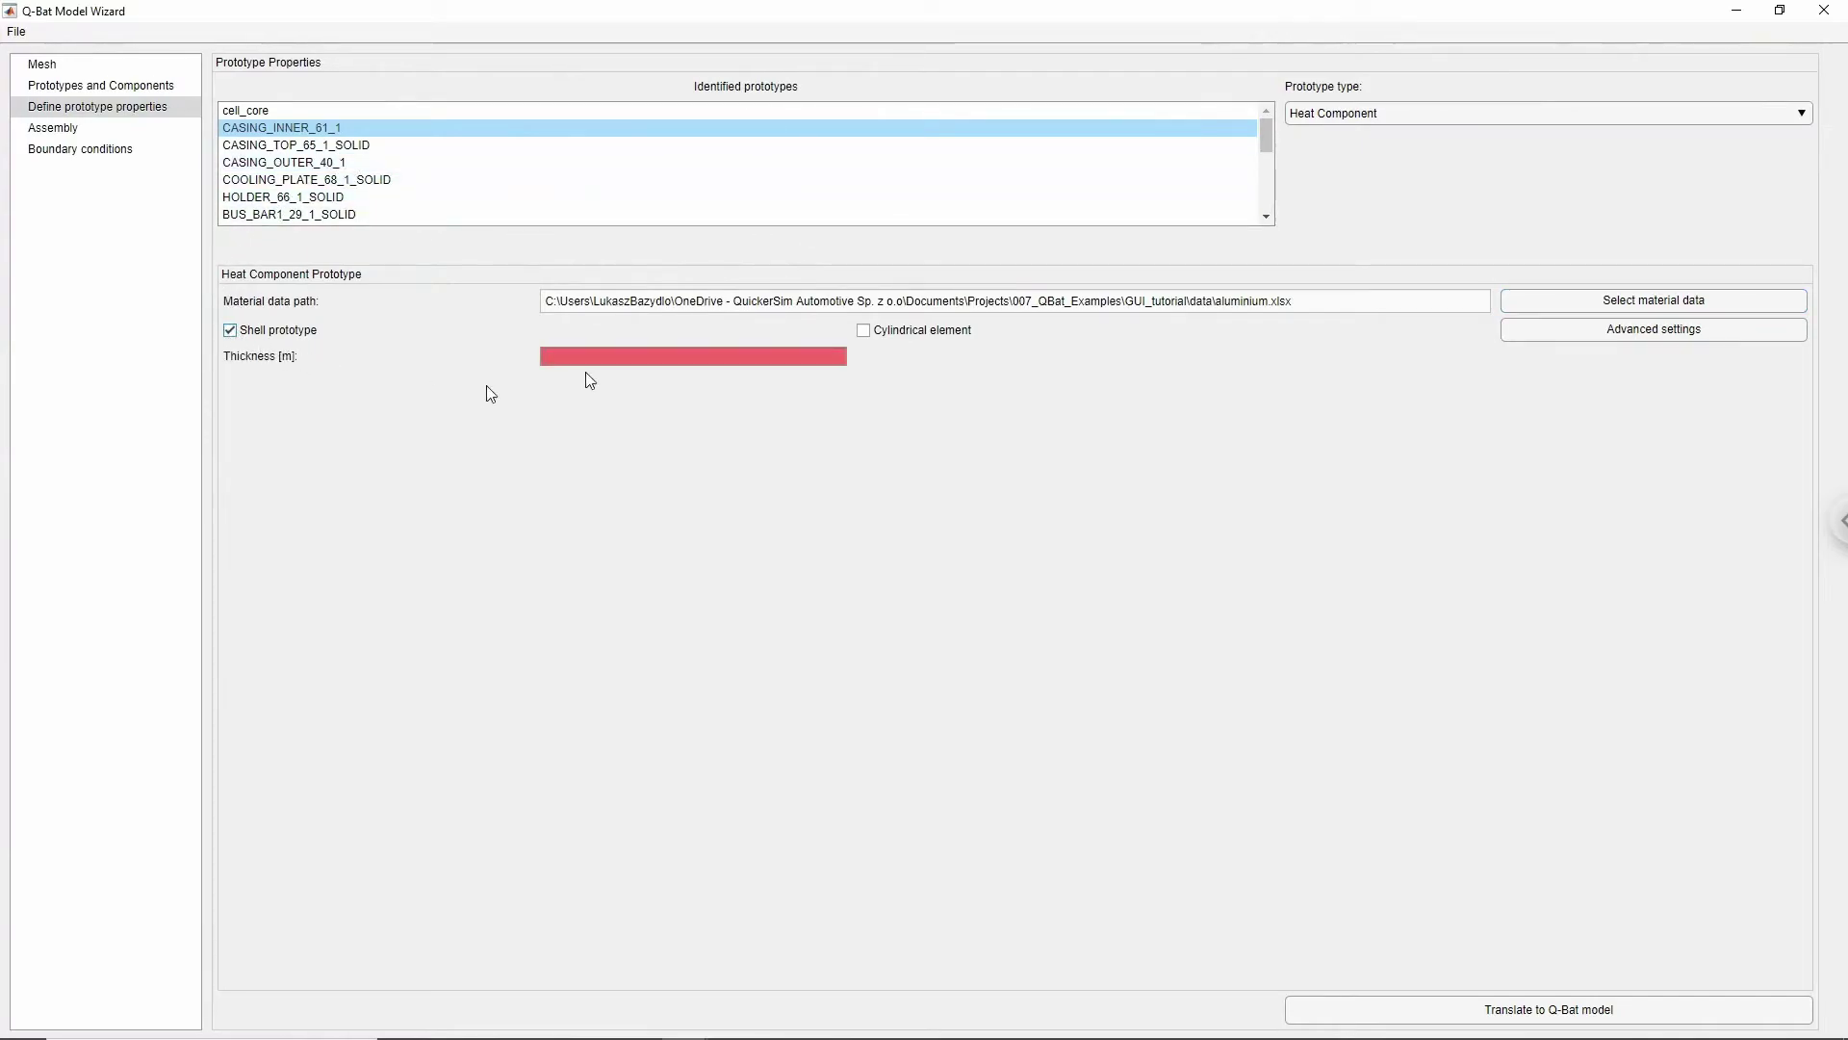
left_click(594, 356)
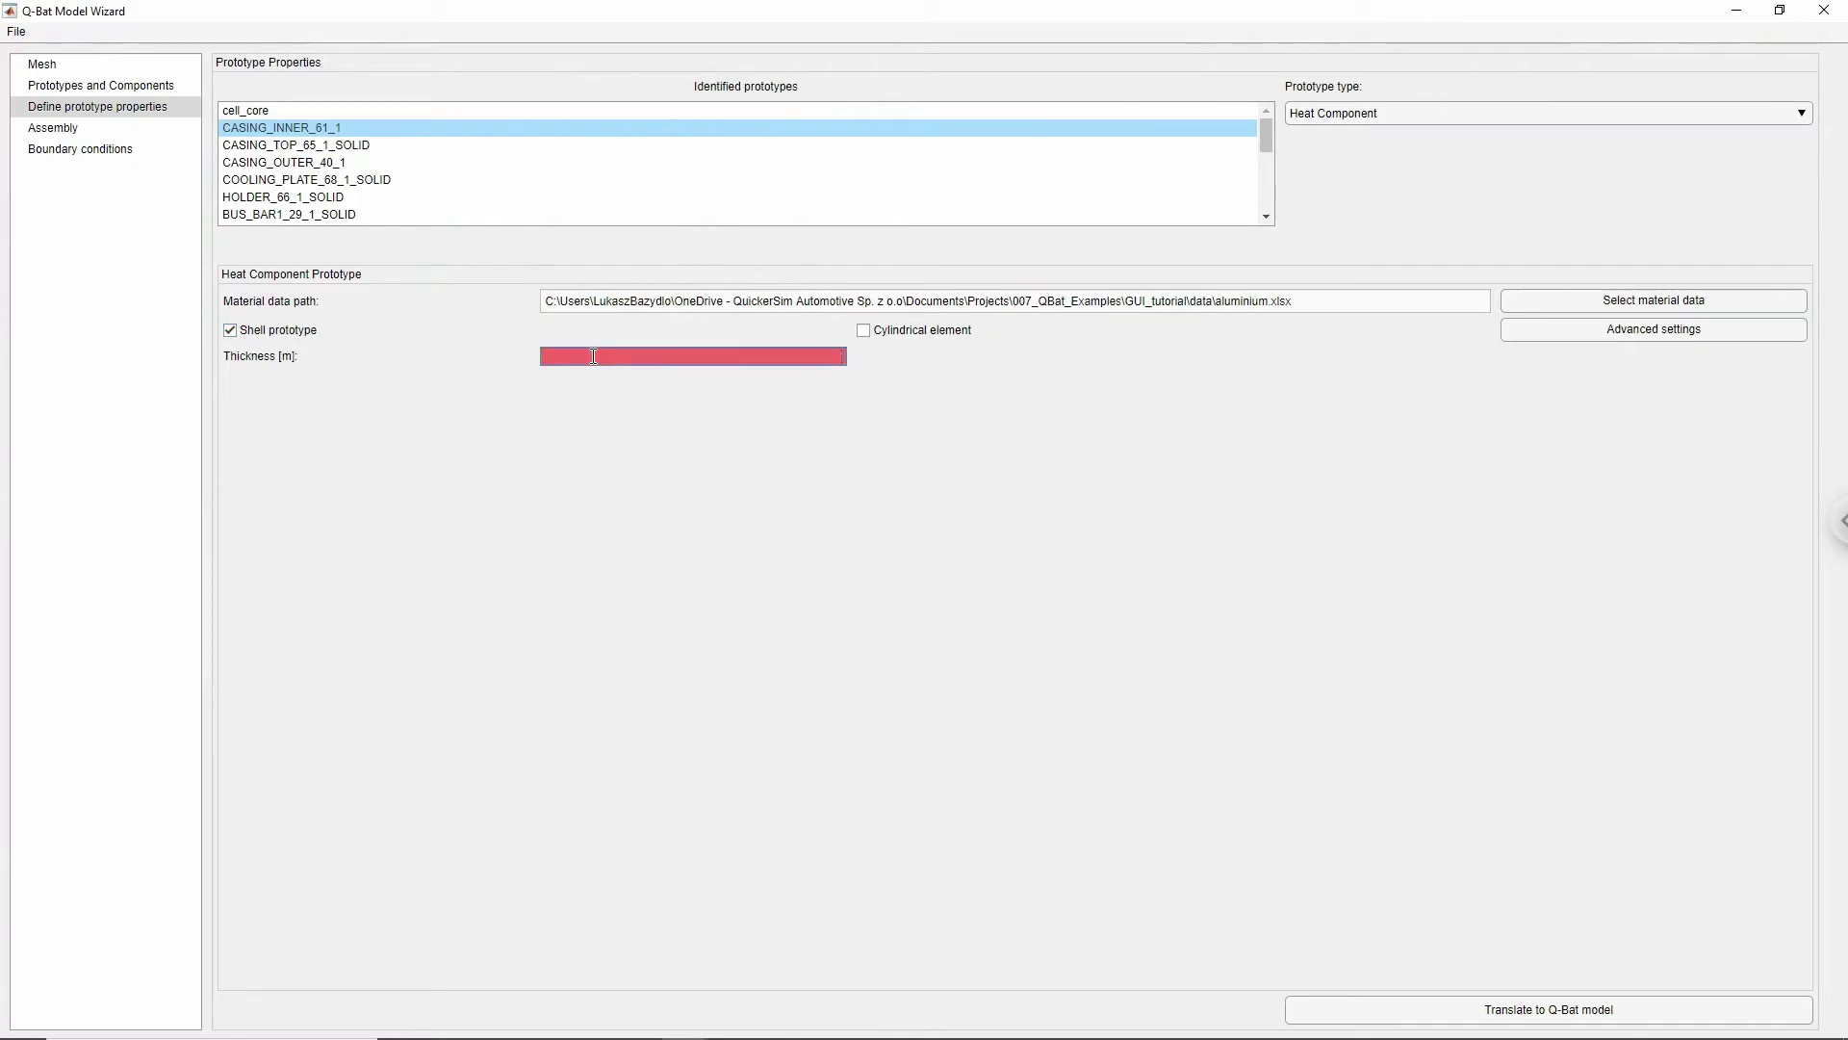
type("0.003")
left_click(863, 389)
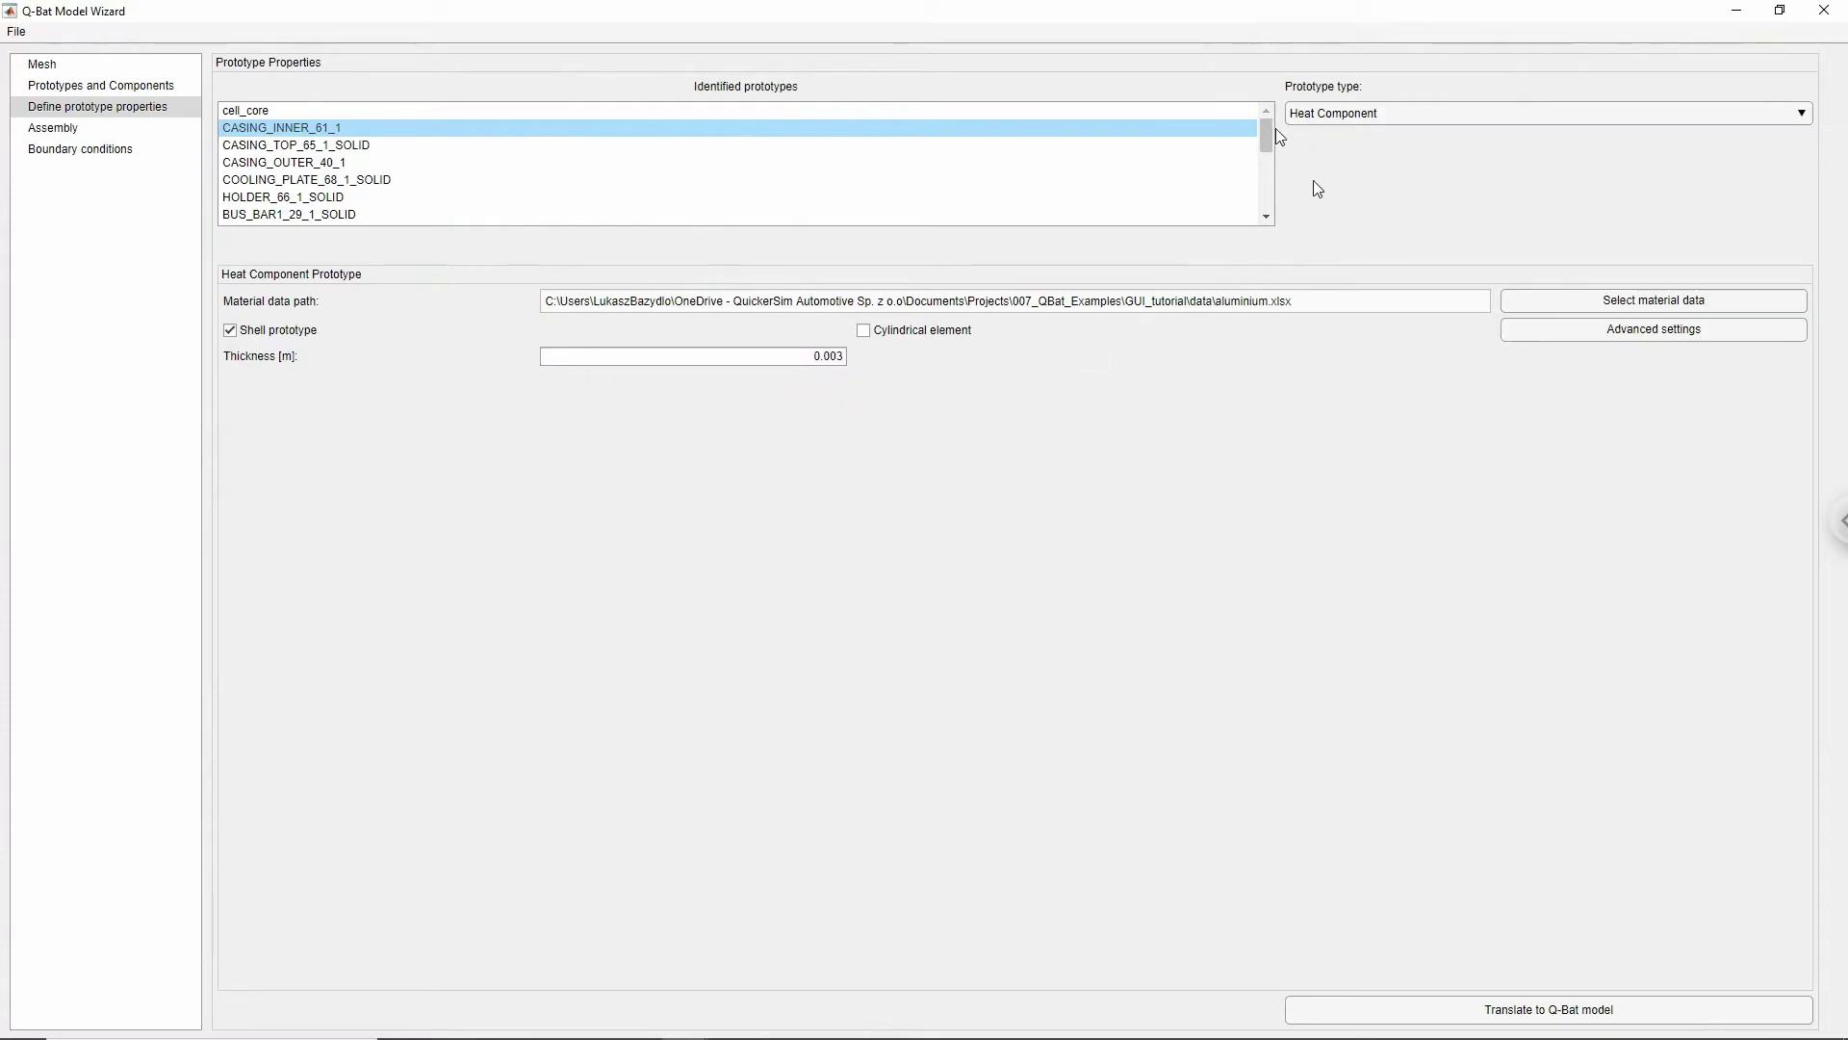
left_click_drag(1267, 138, 1269, 199)
- Make BOLT_38_1_SOLID a steel.xlsx Heat Component, cylindrical, with radius changed from 0.1 to 0.01
left_click(824, 116)
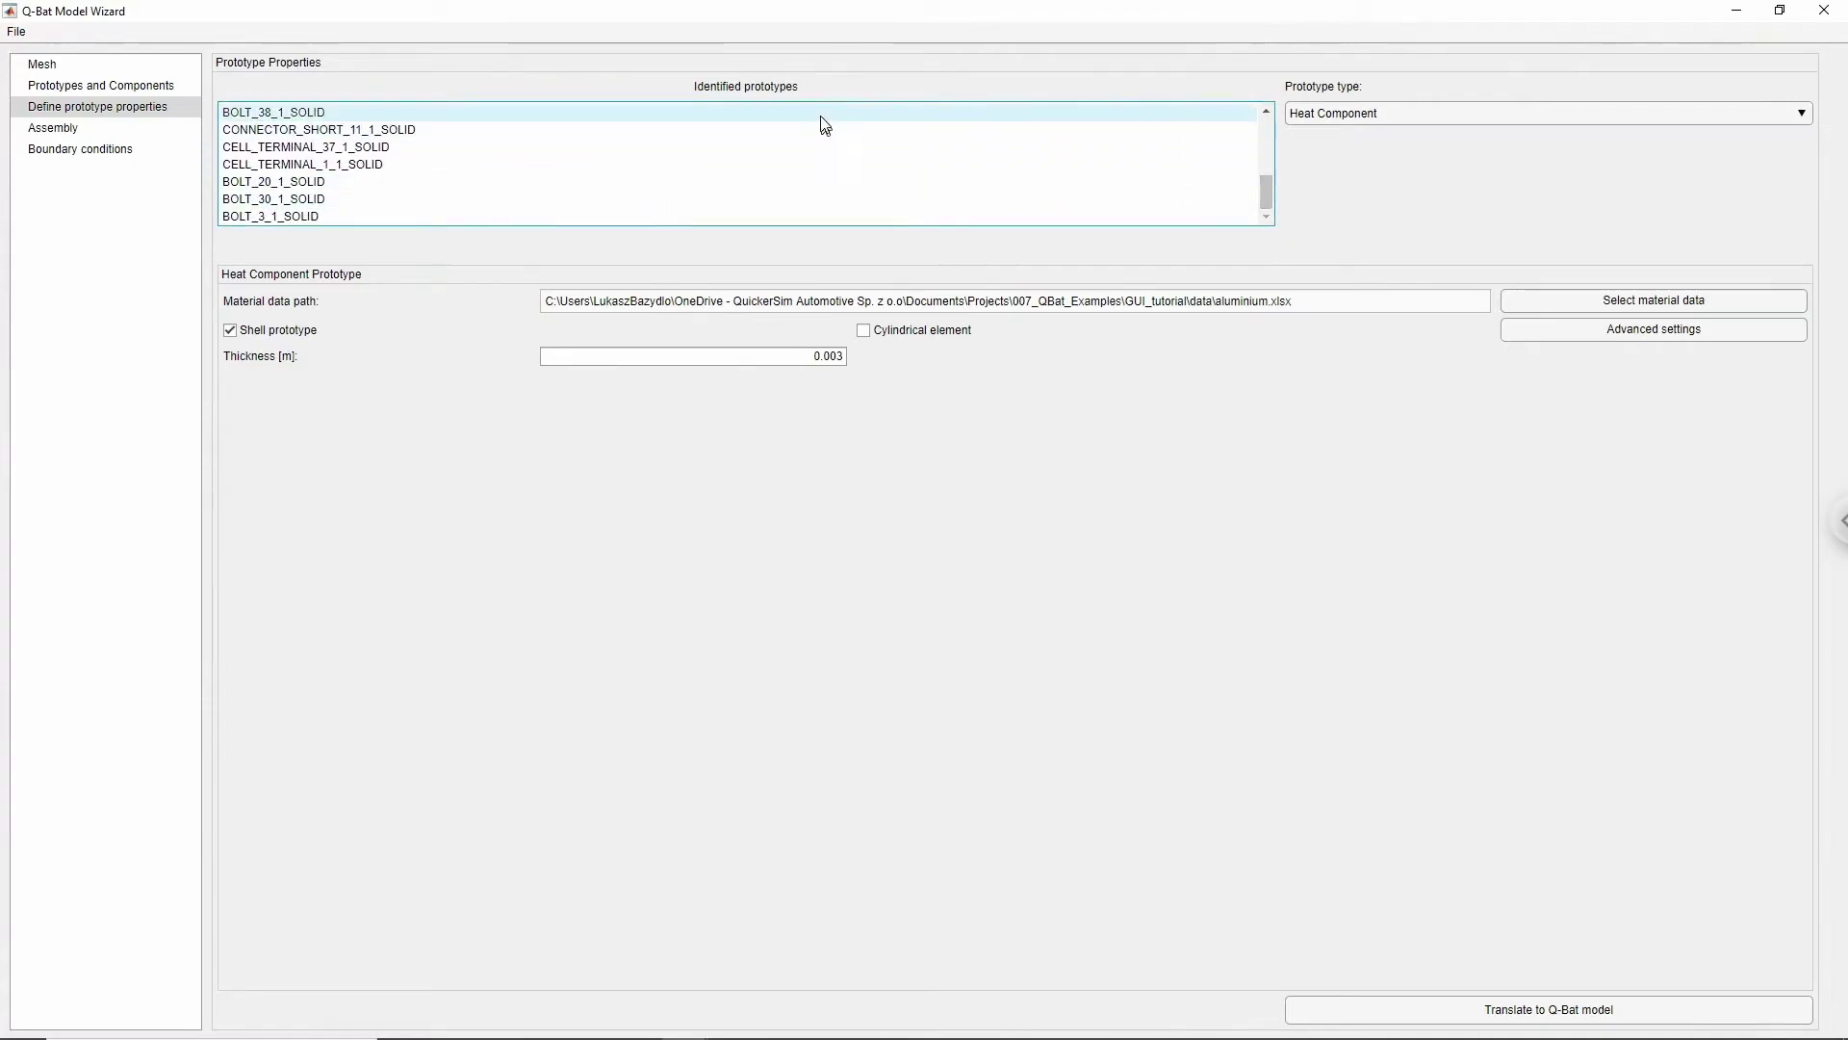
left_click(1494, 116)
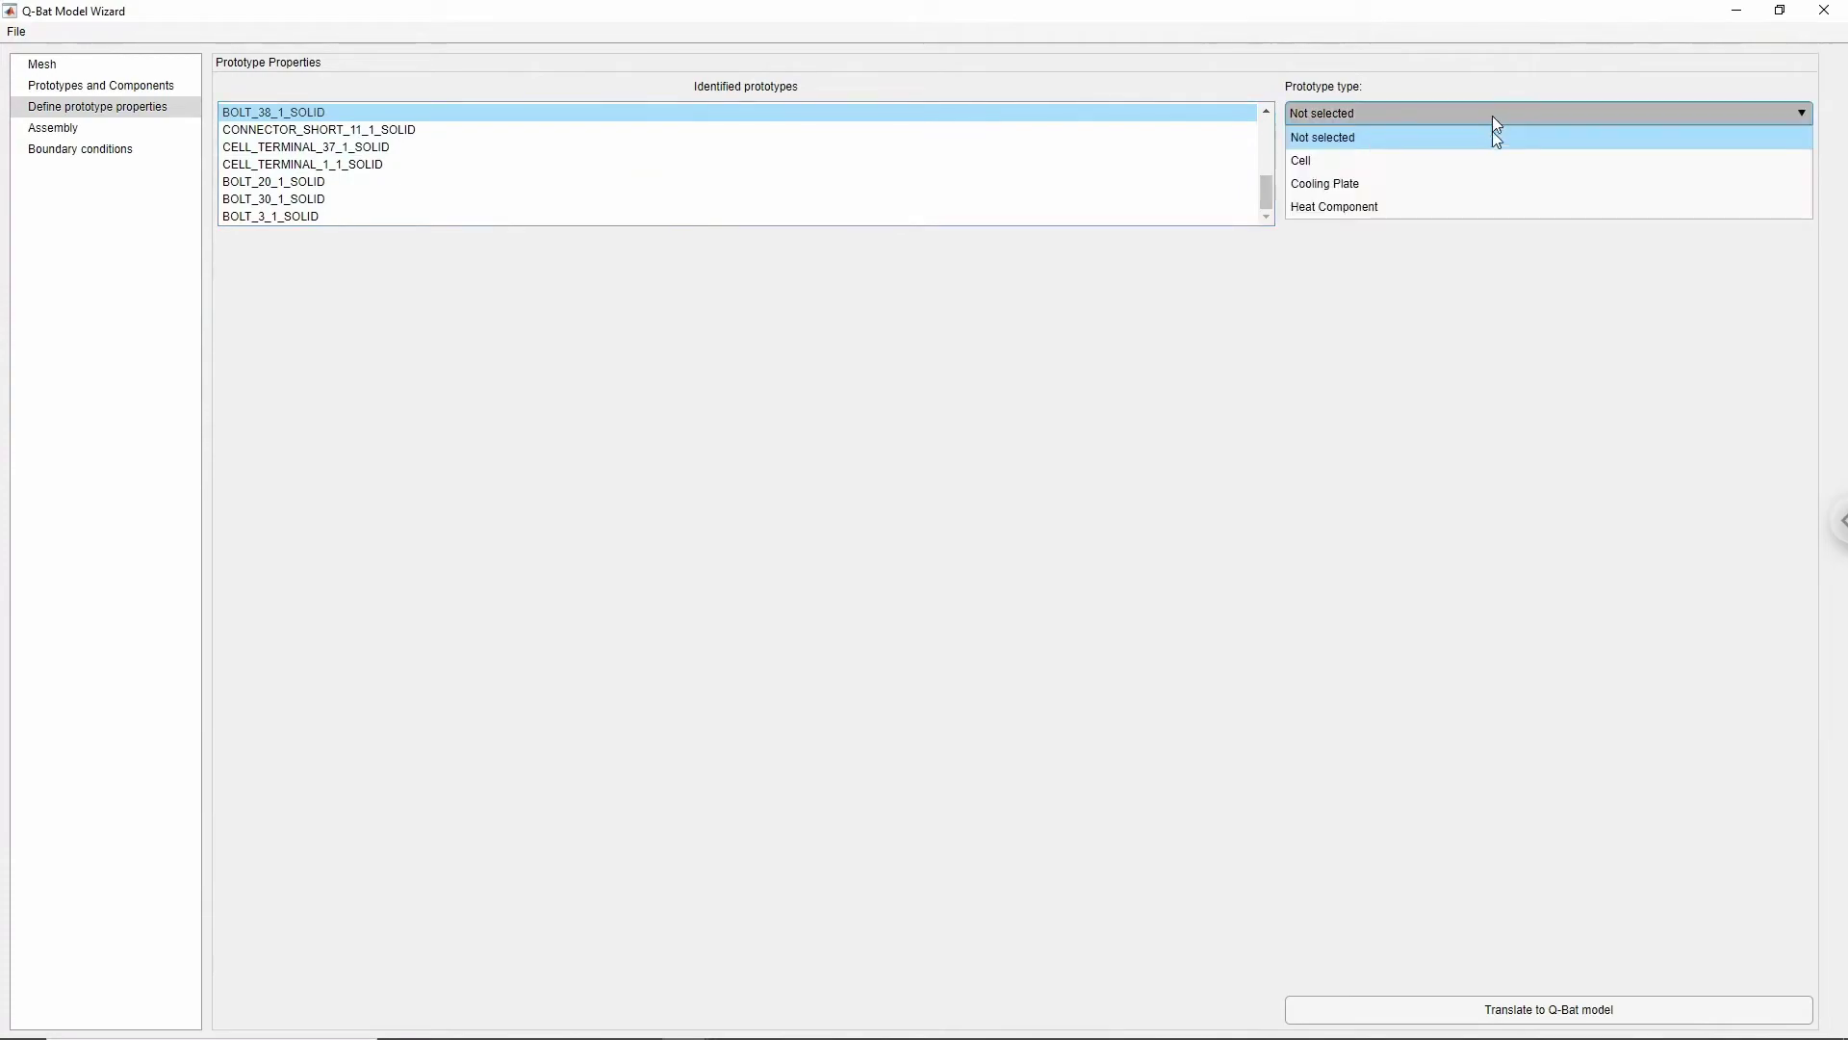
left_click(1460, 206)
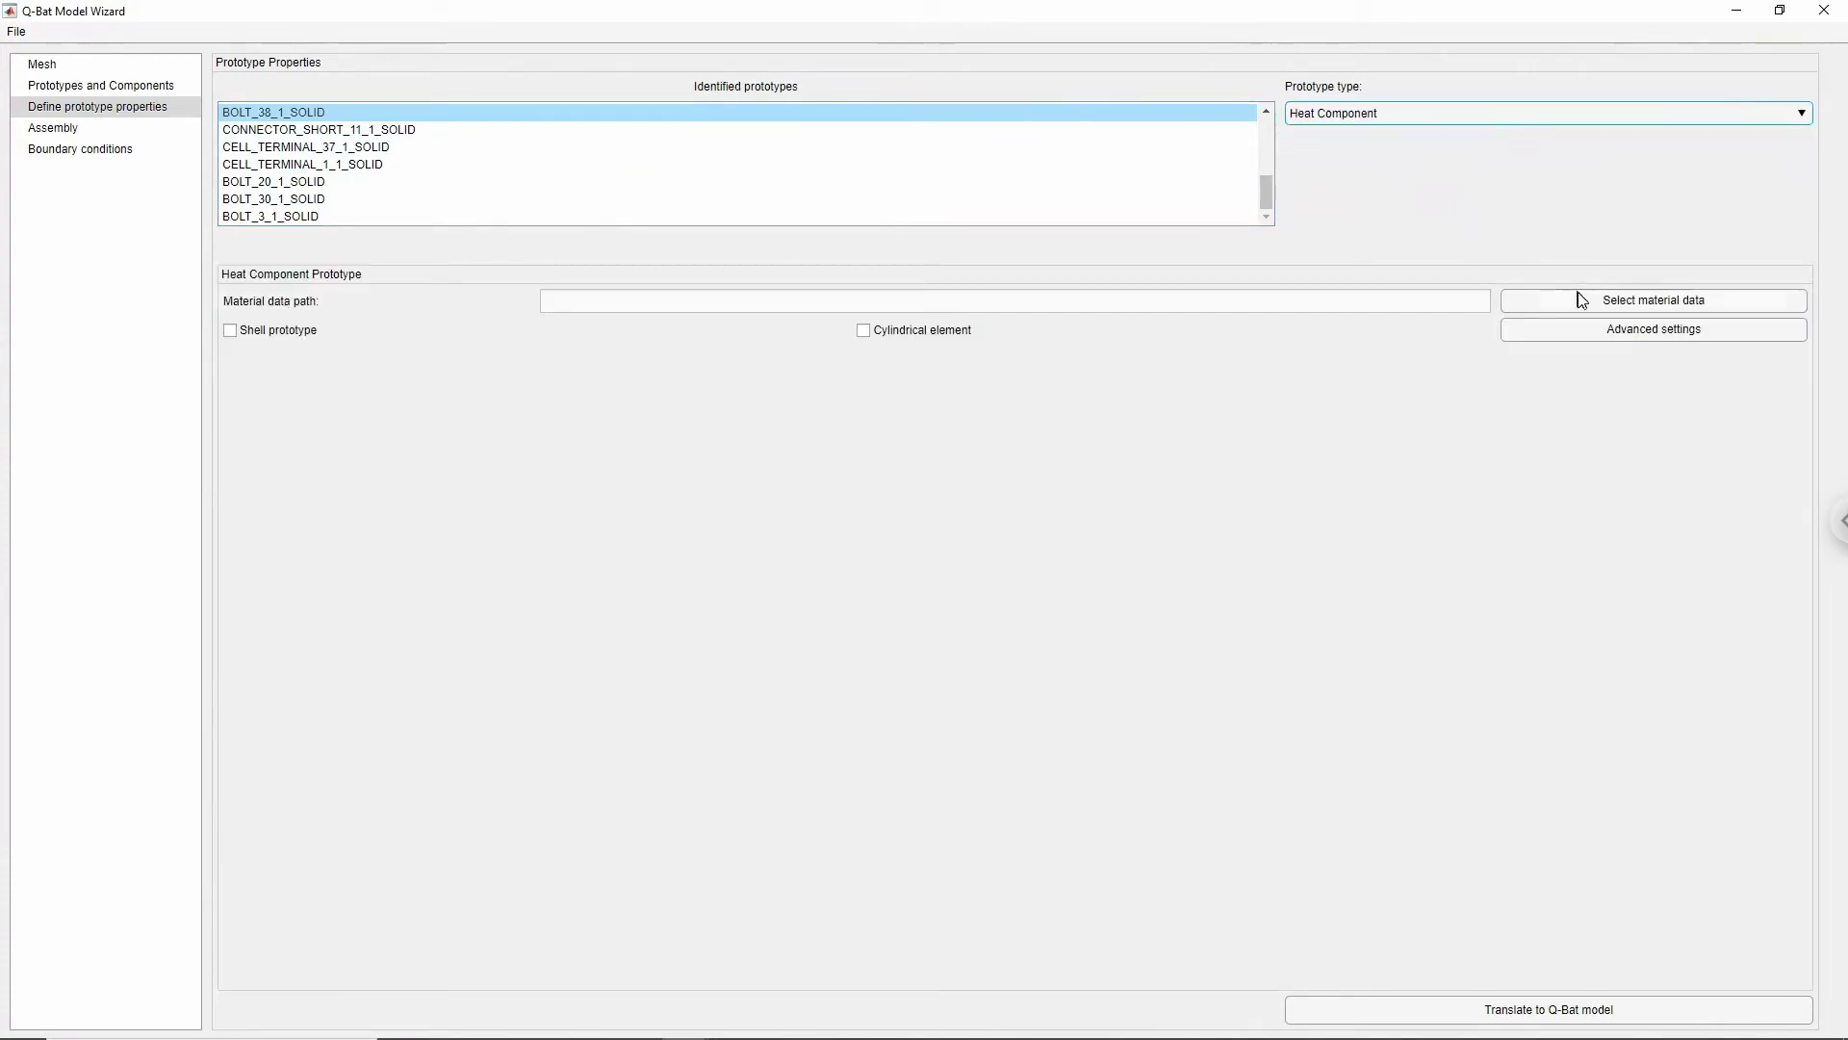
left_click(1636, 301)
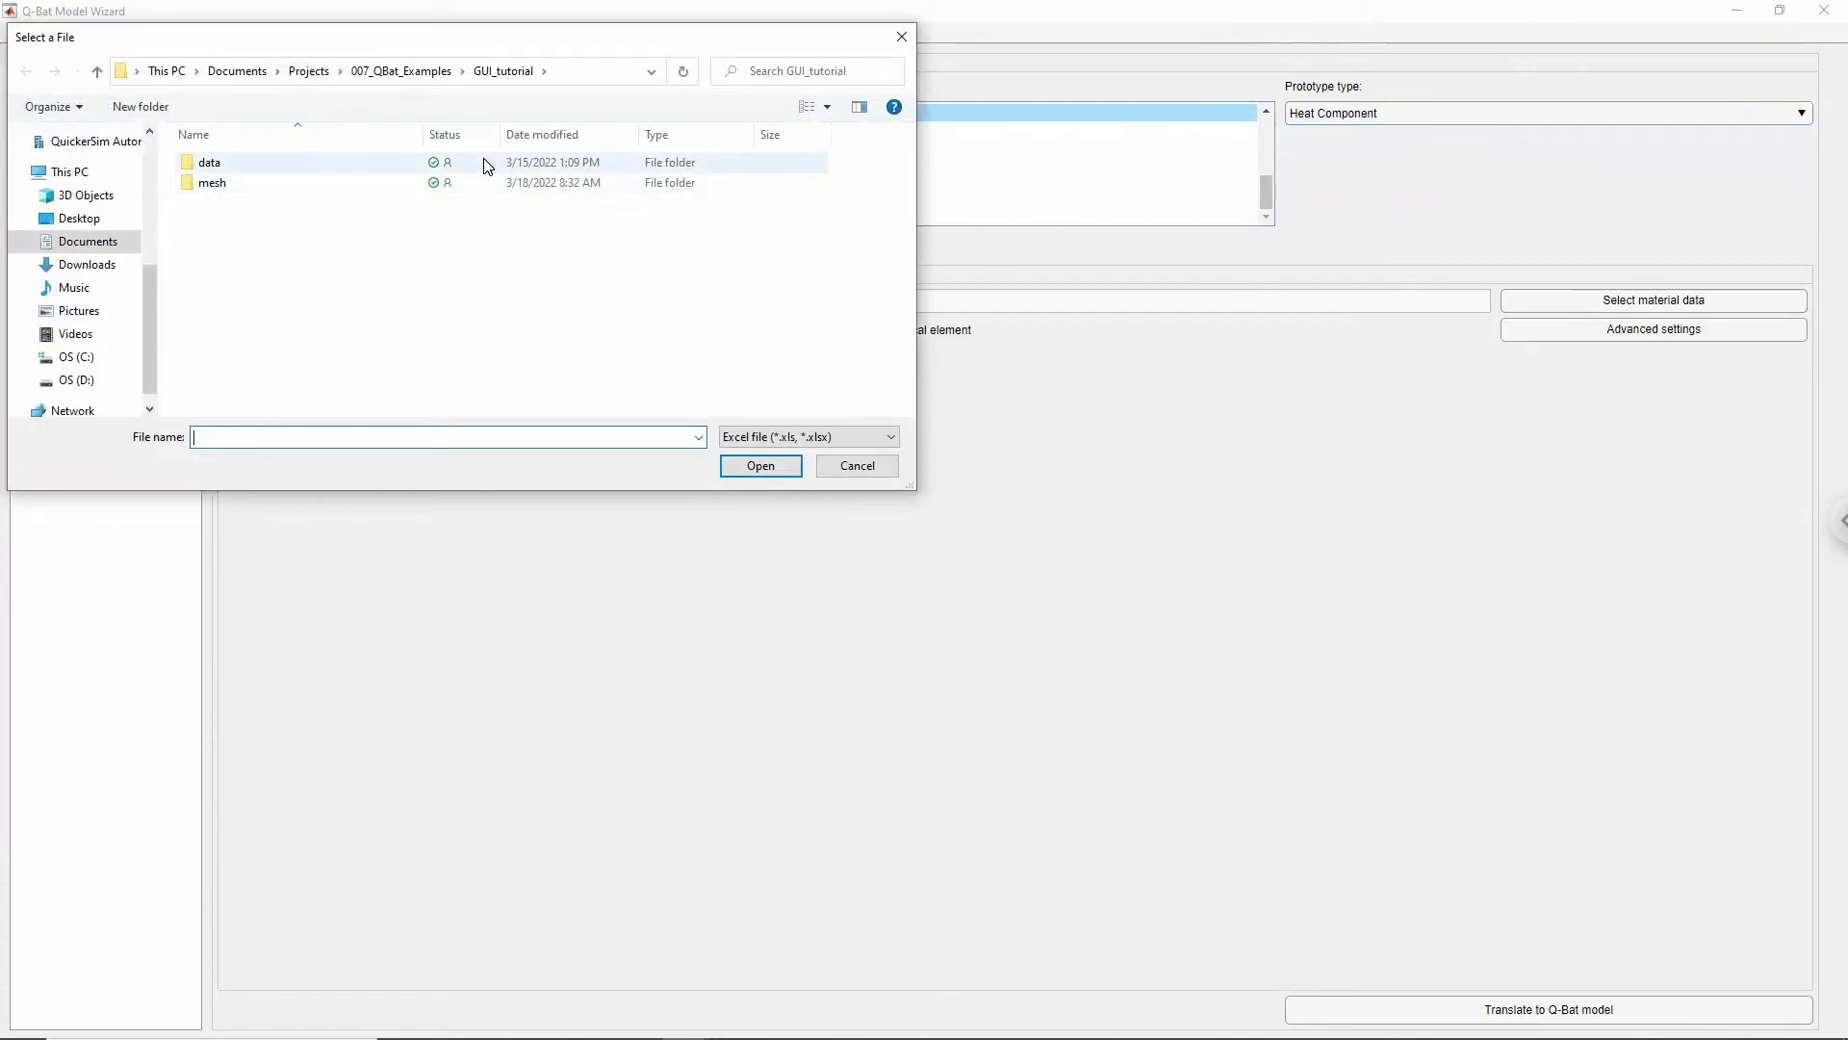
double_click(486, 160)
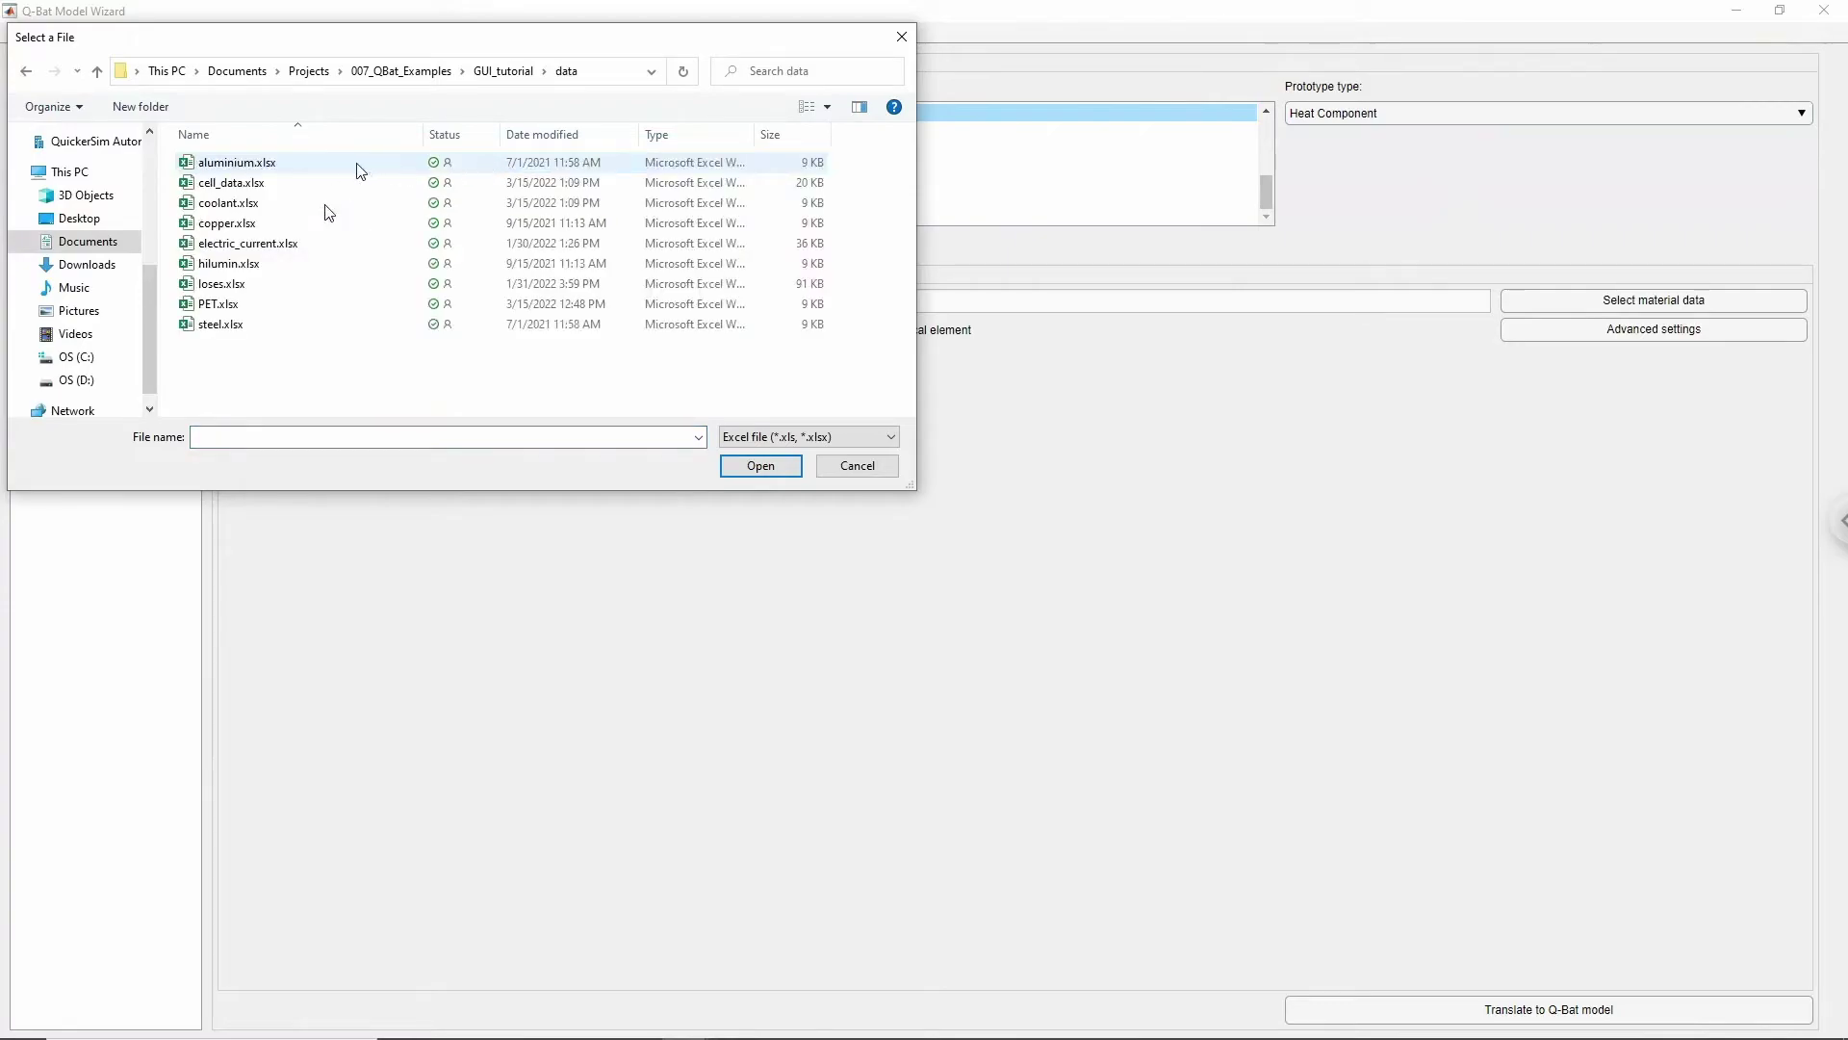
double_click(249, 327)
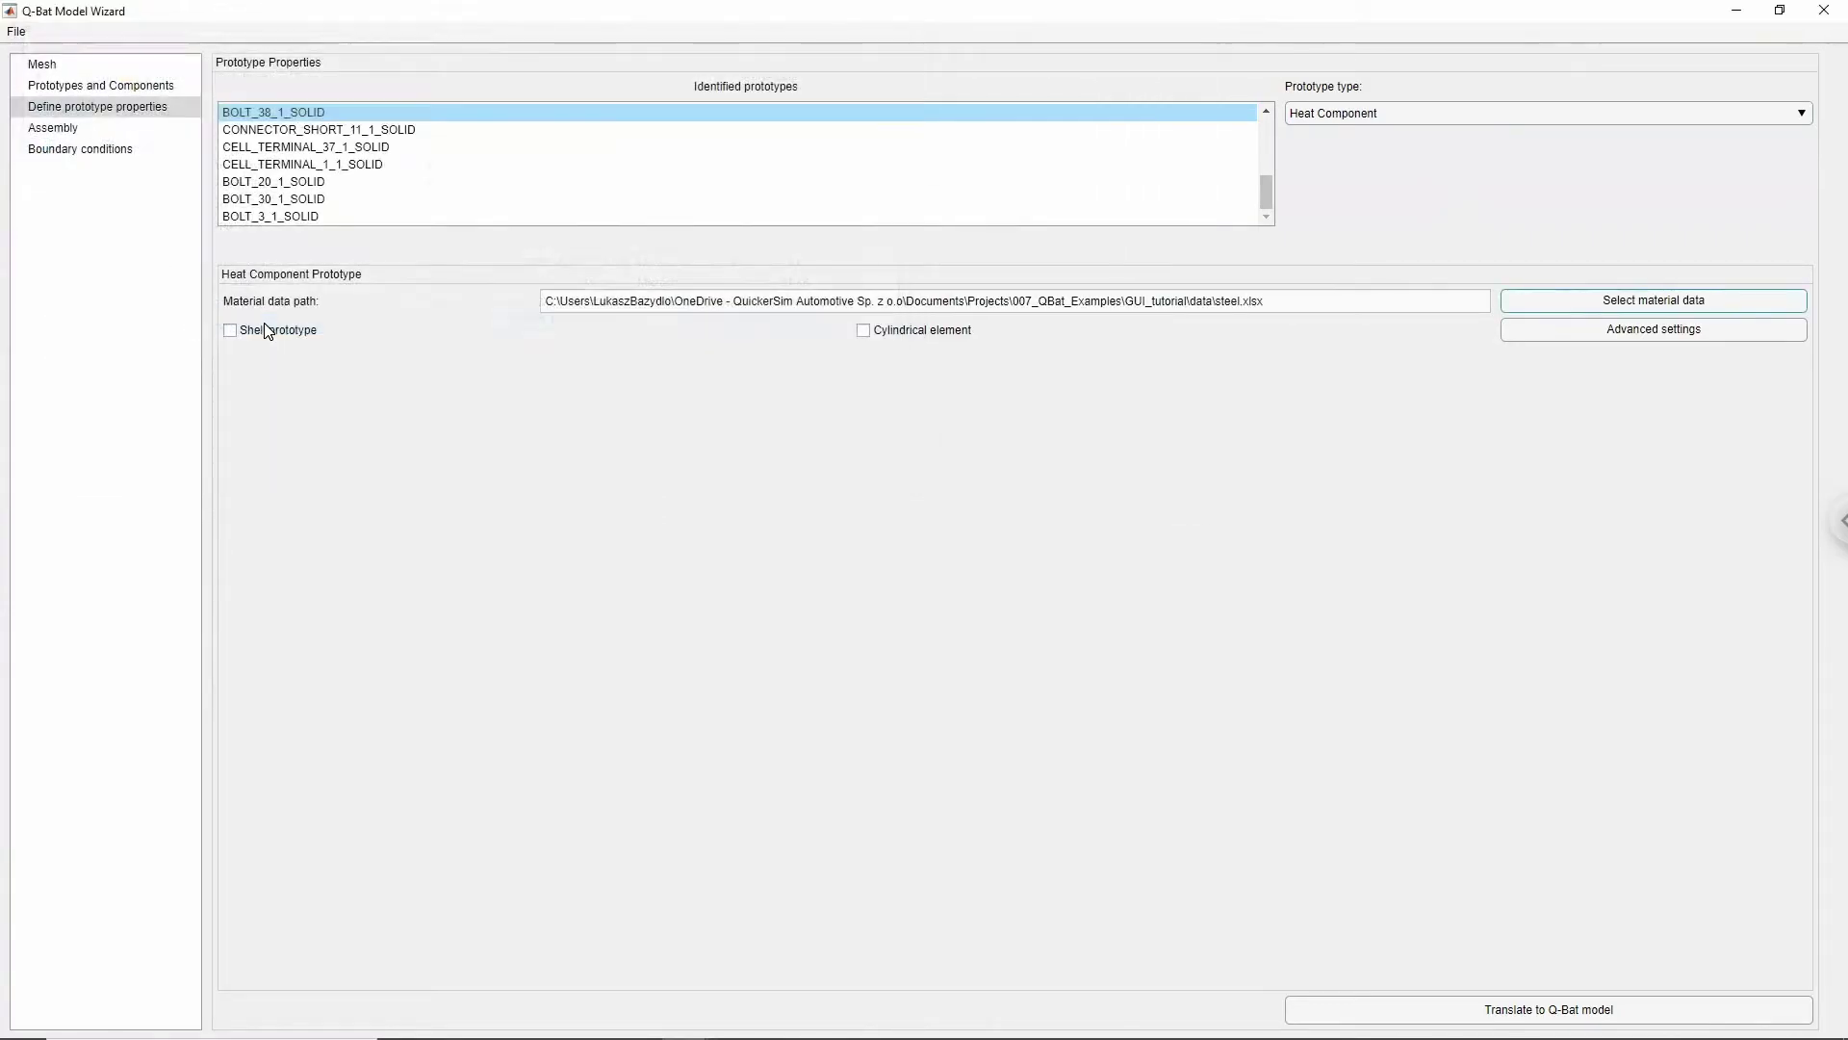
left_click(863, 330)
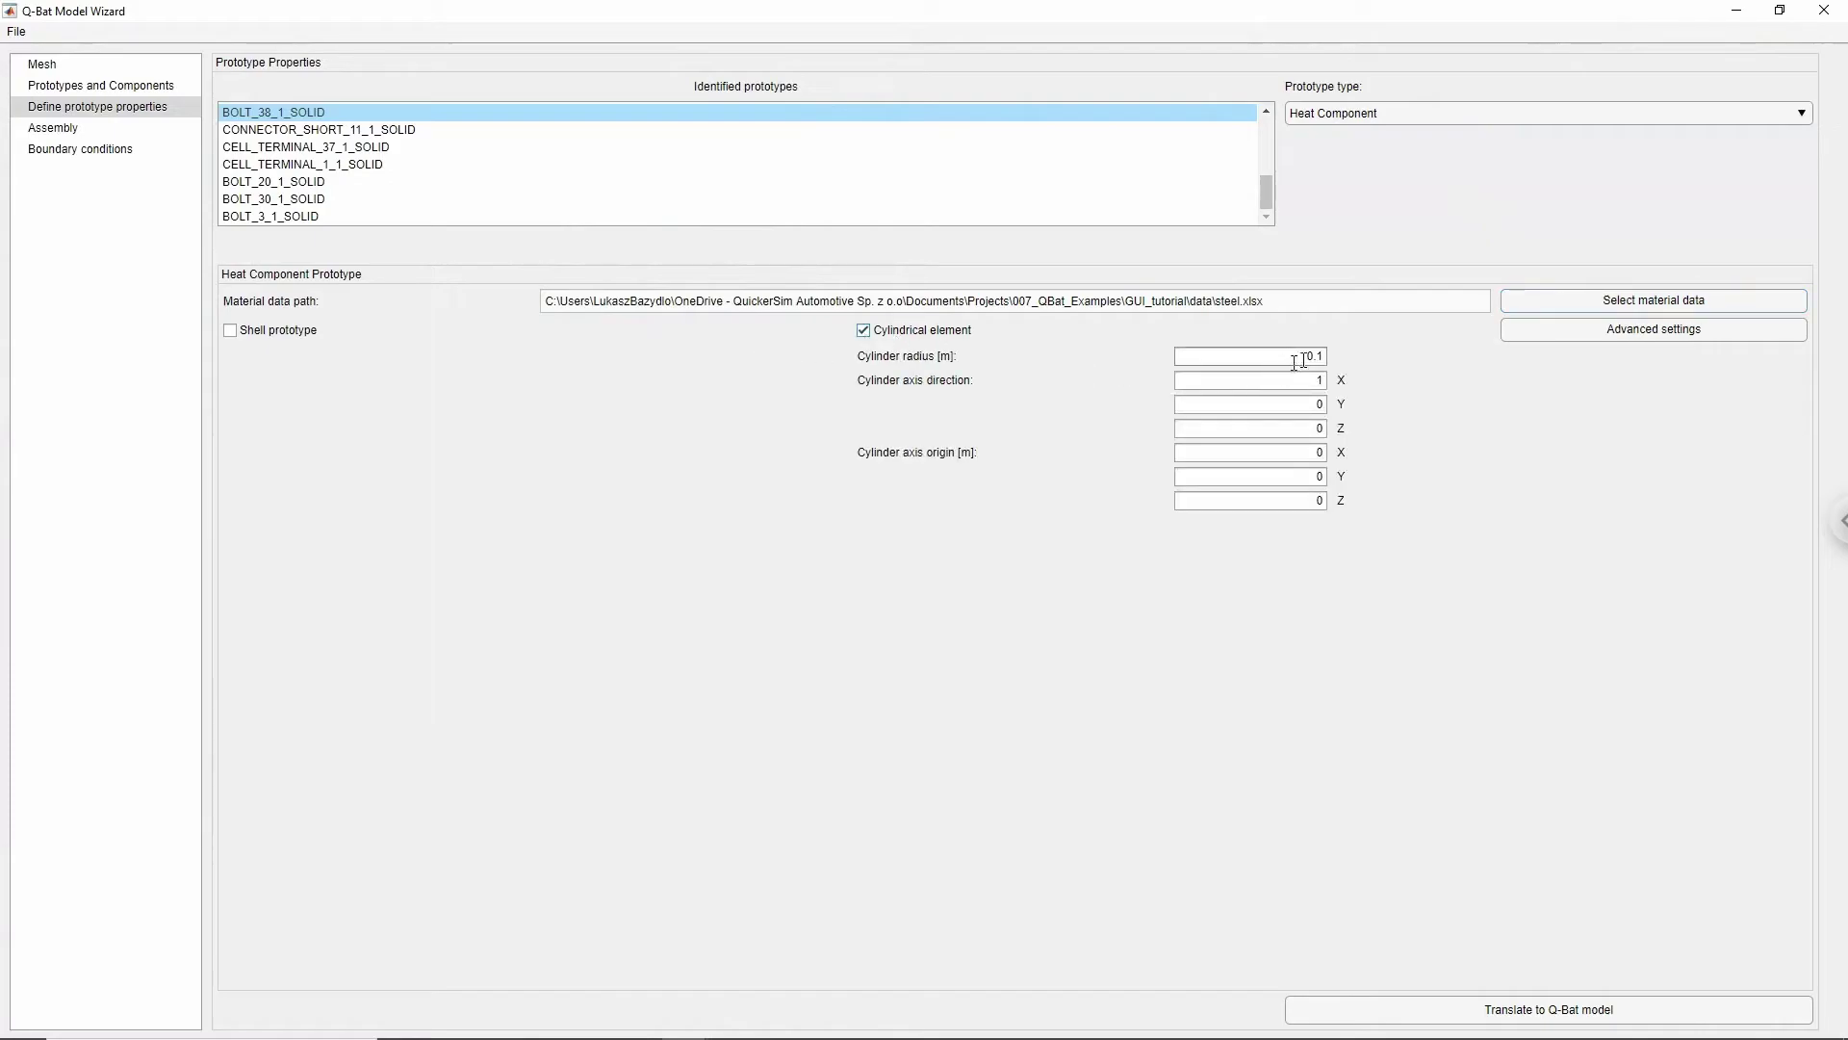
double_click(1328, 353)
type("01")
- Commit the bolt radius, then make cell_core a Cell prototype with cell_data.xlsx material data
left_click(1296, 218)
left_click_drag(1262, 190, 1184, 115)
left_click(1170, 117)
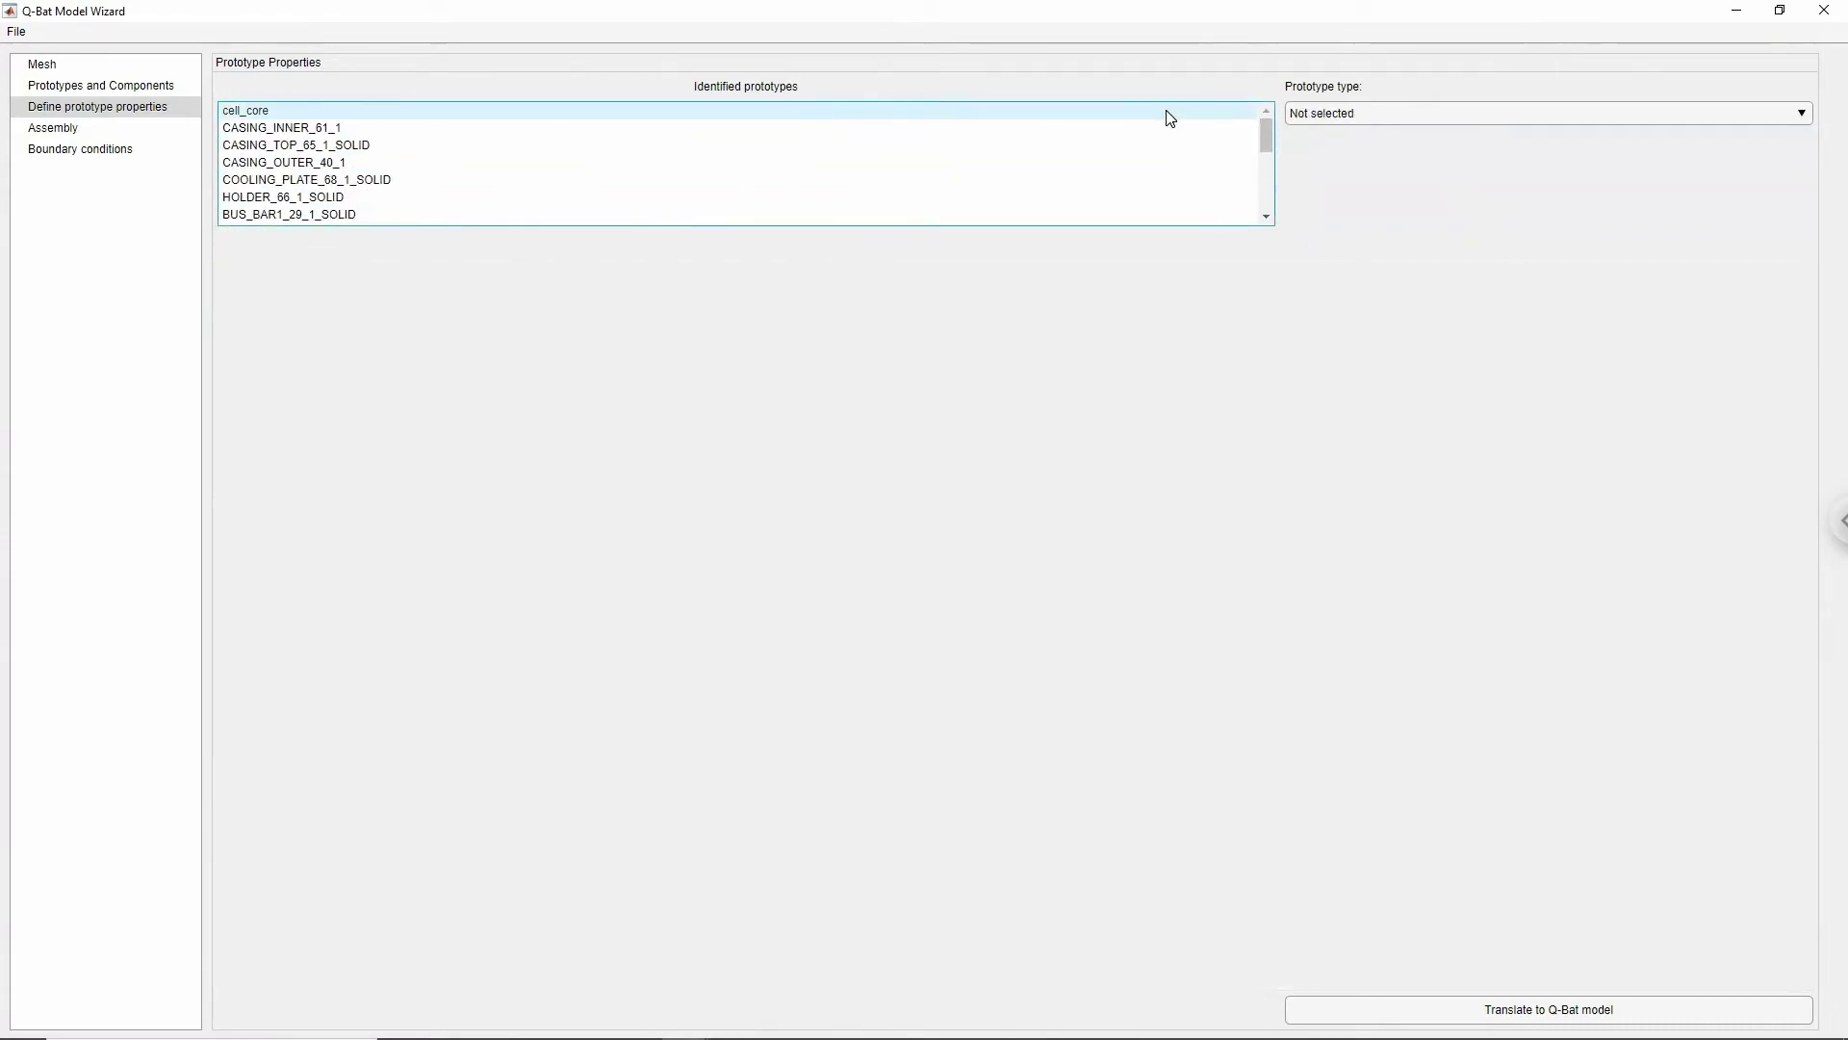
left_click(1400, 111)
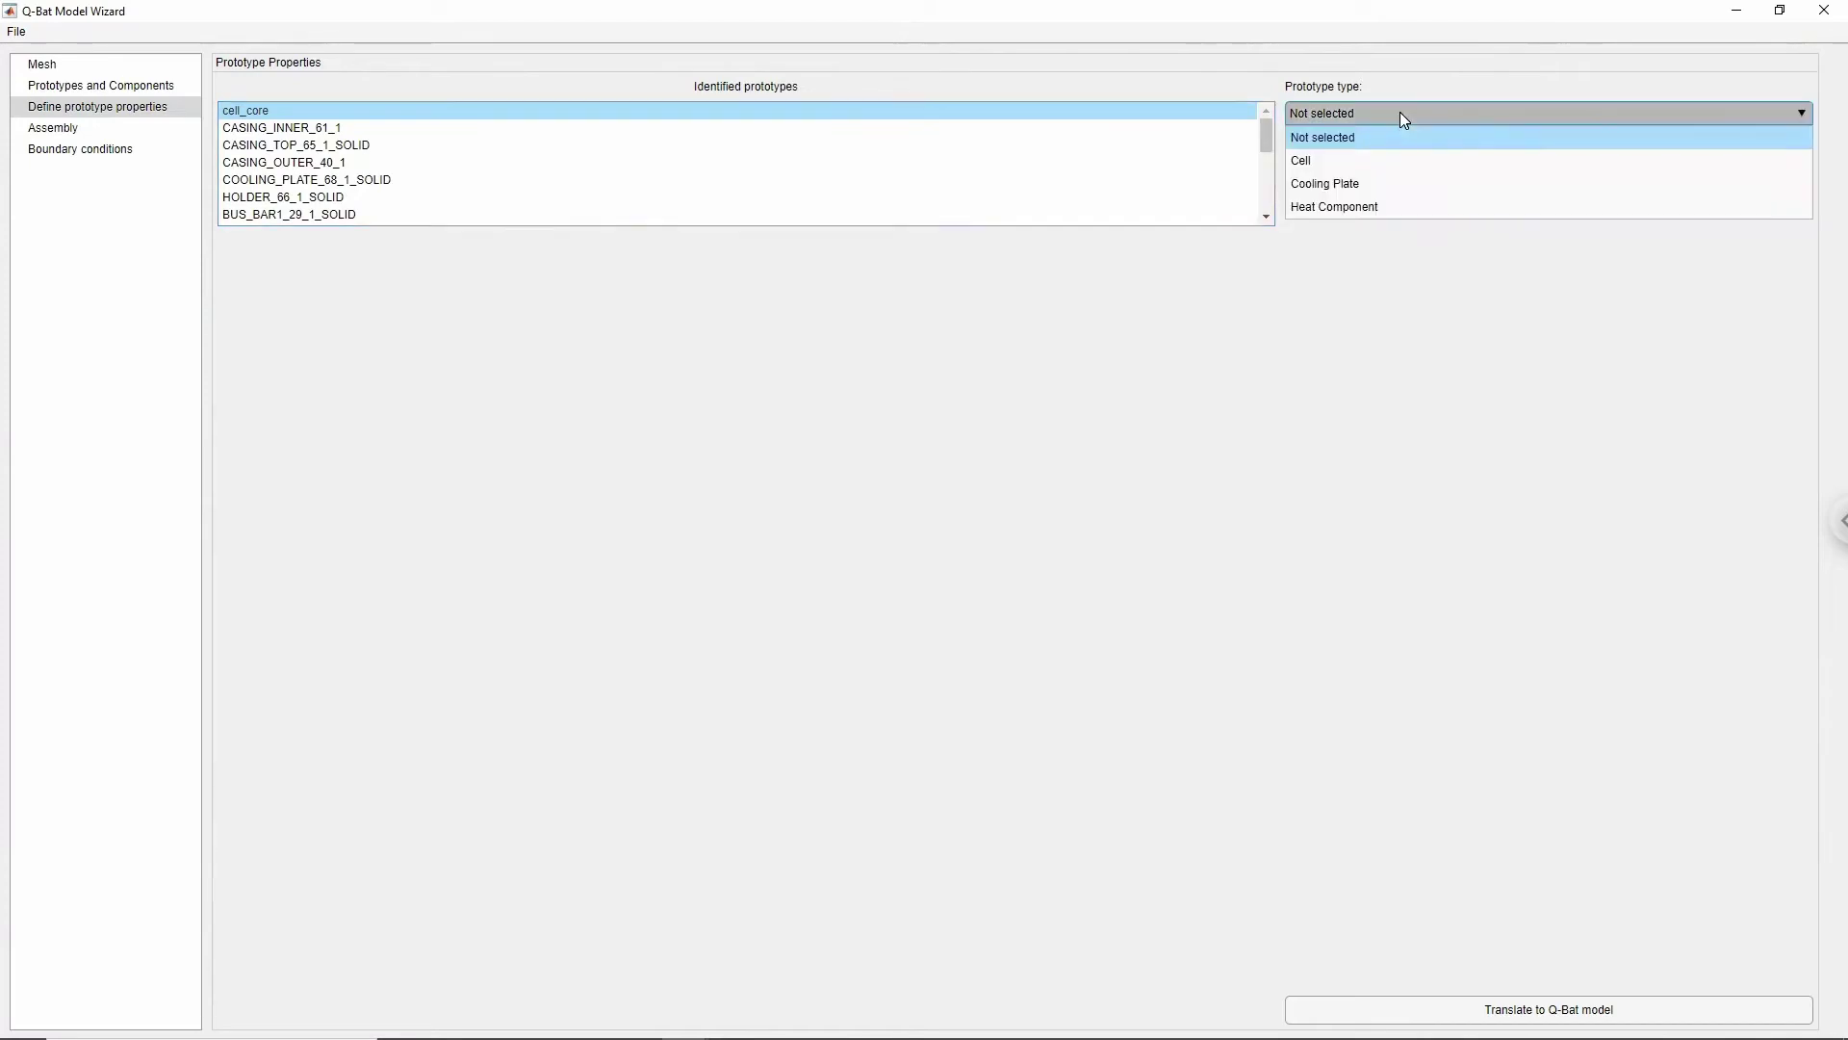
left_click(1365, 160)
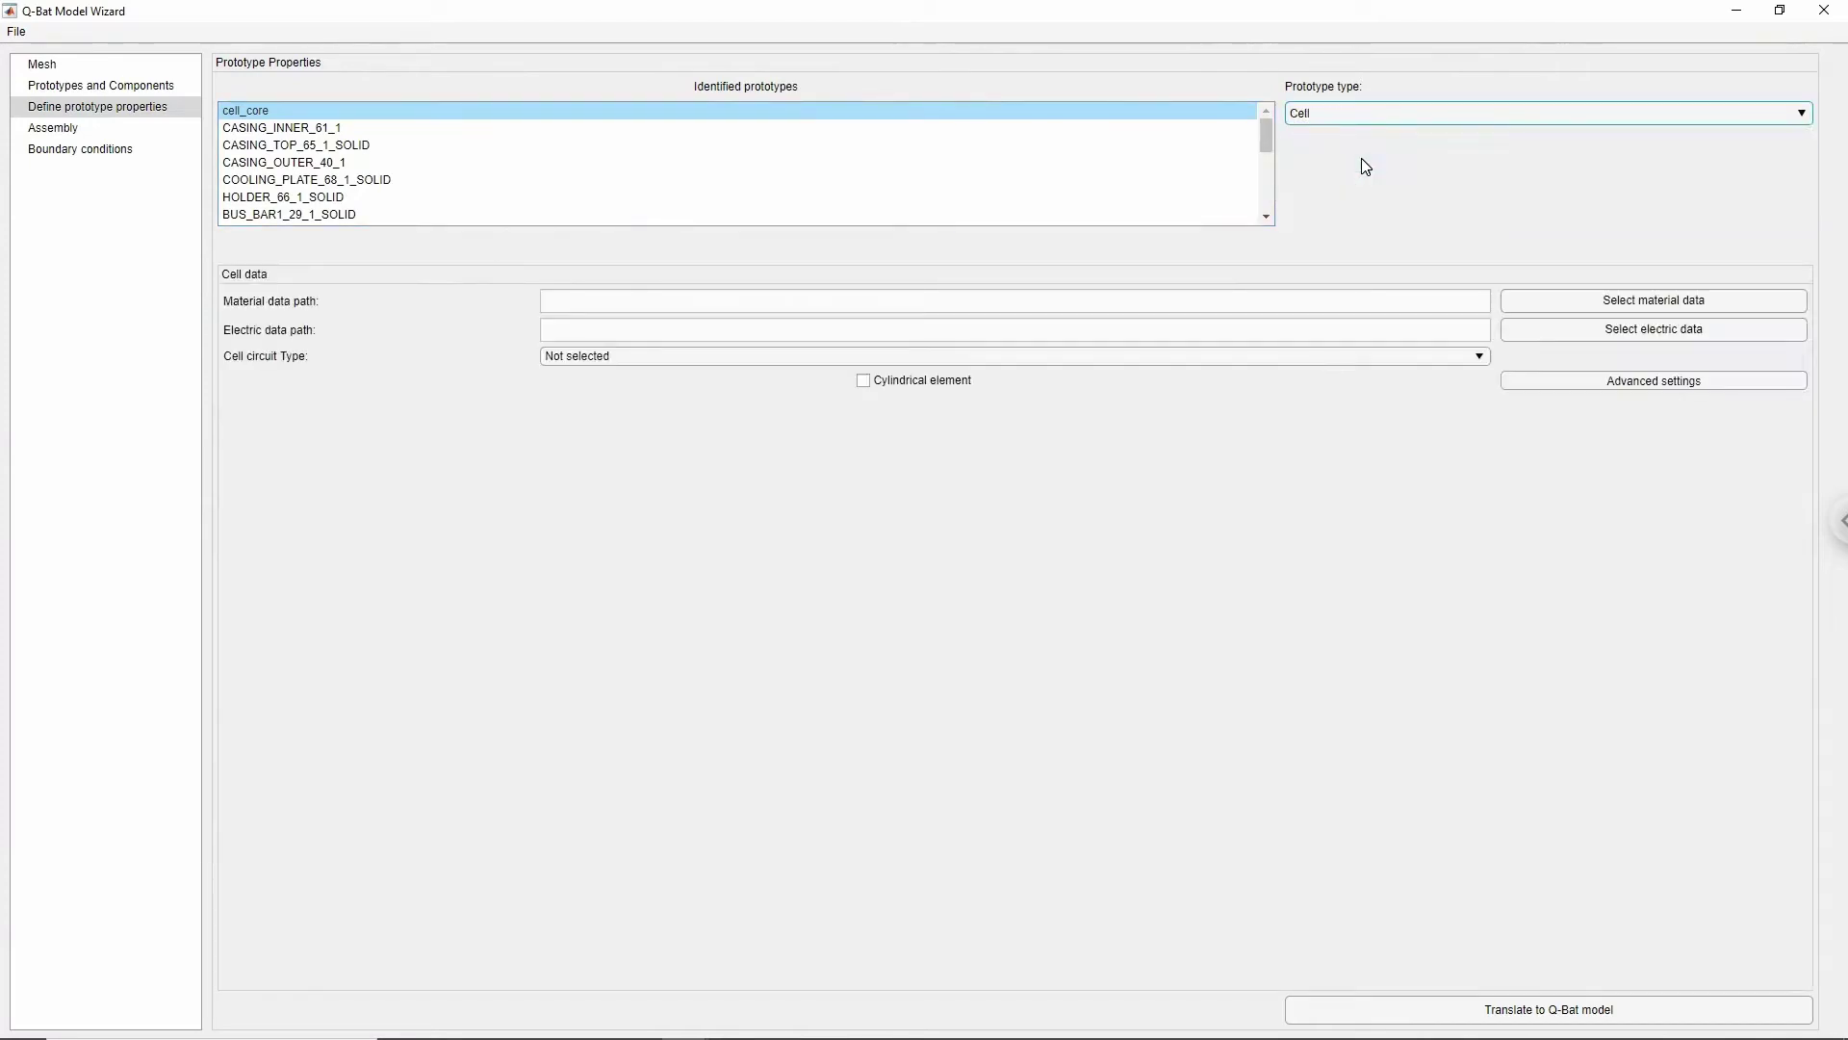
left_click(1519, 304)
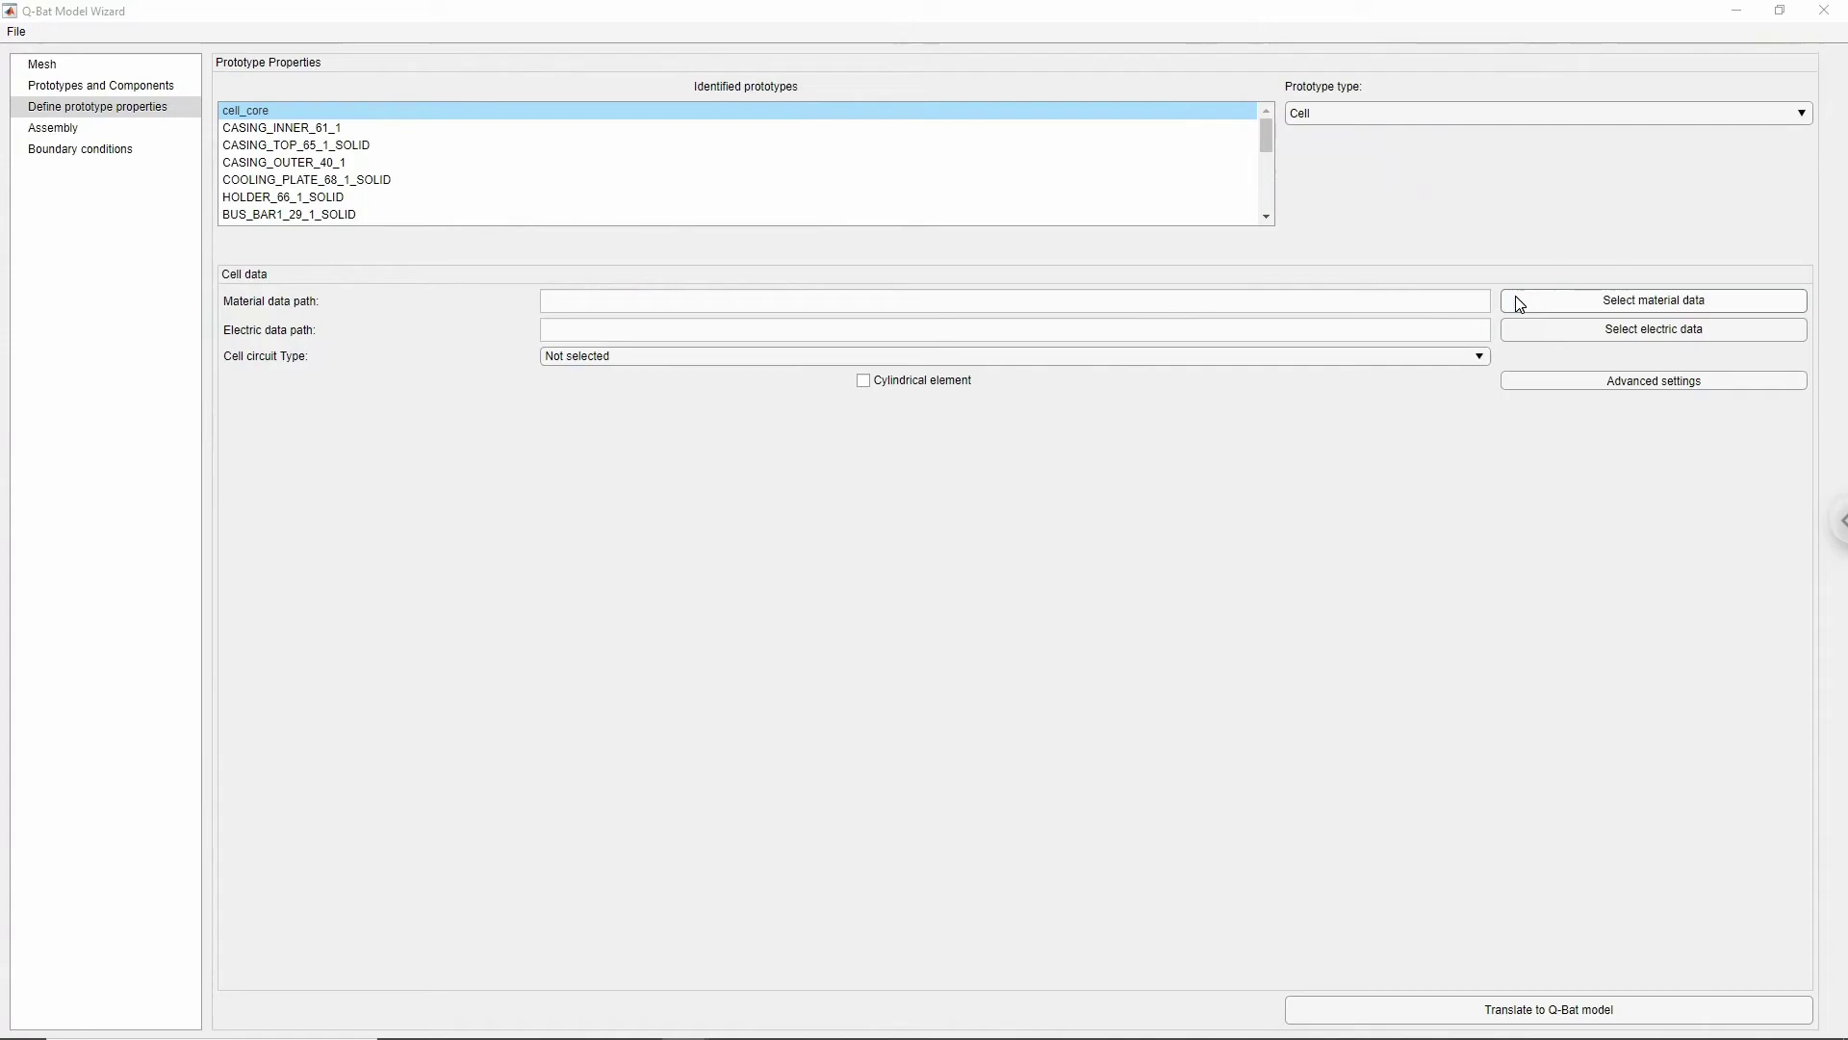
double_click(402, 169)
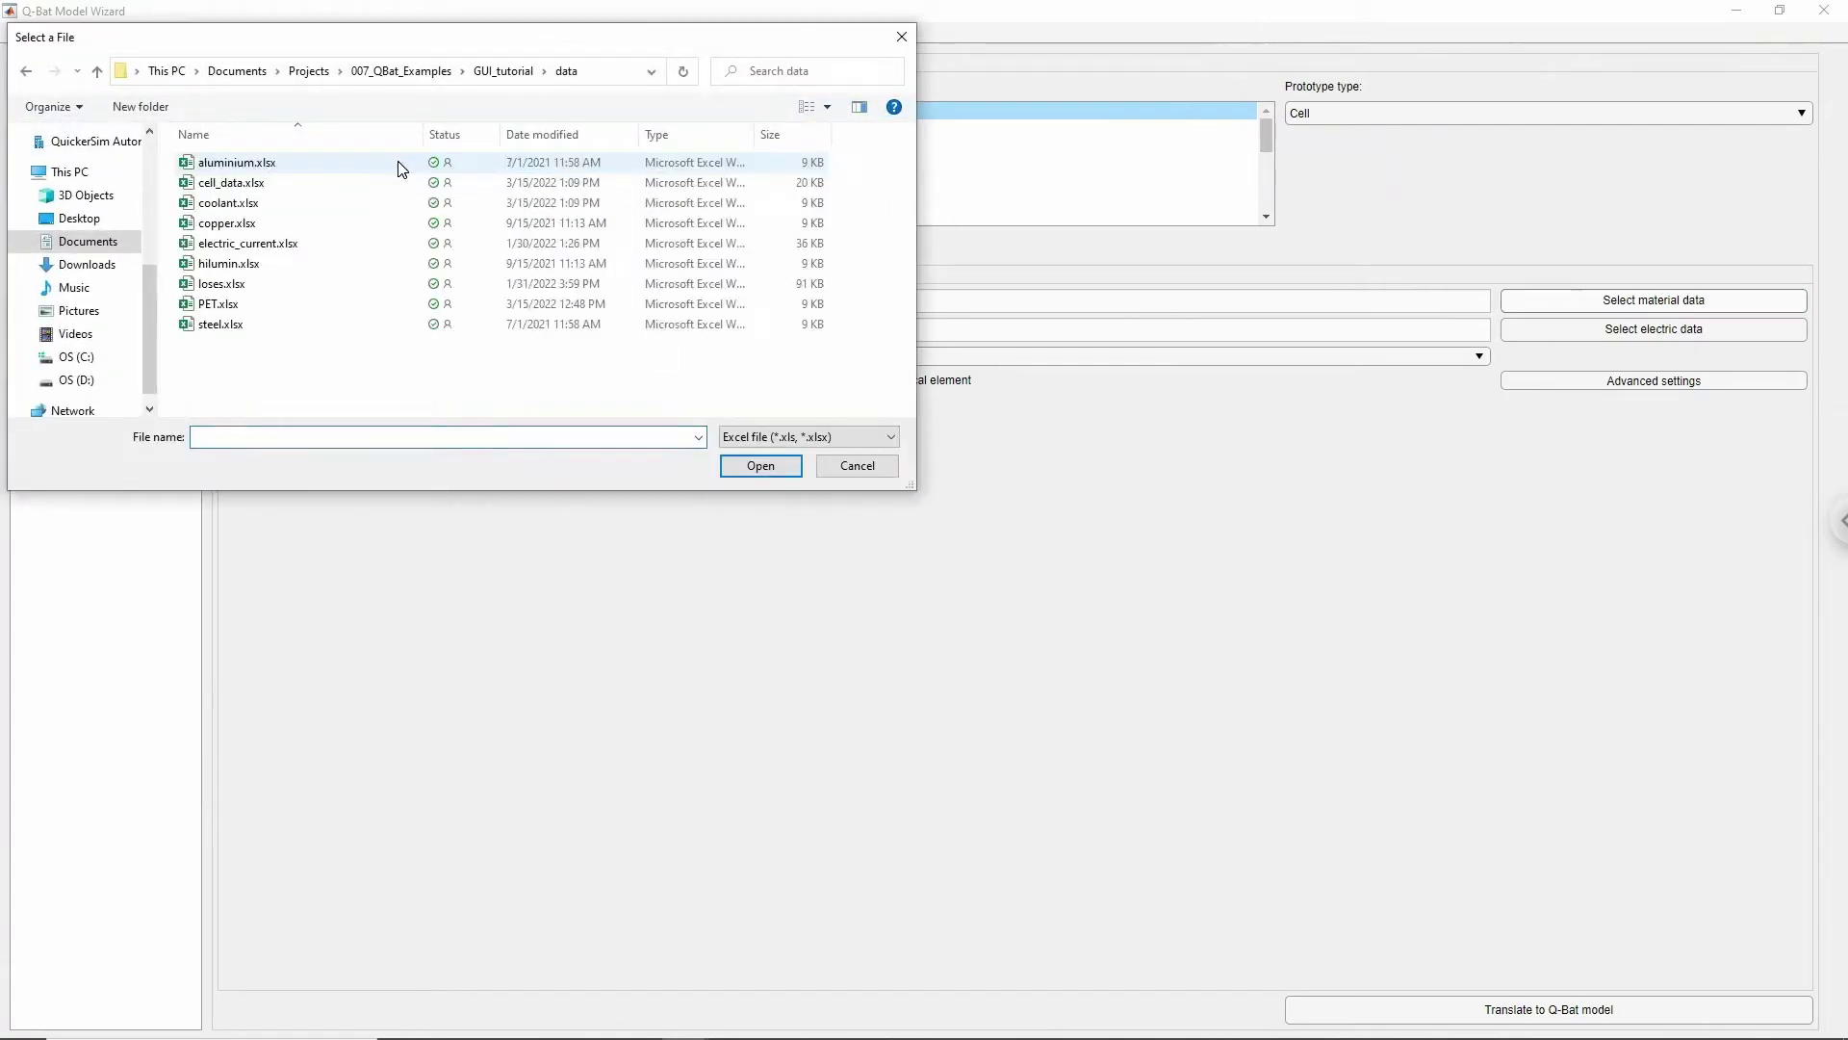
double_click(231, 183)
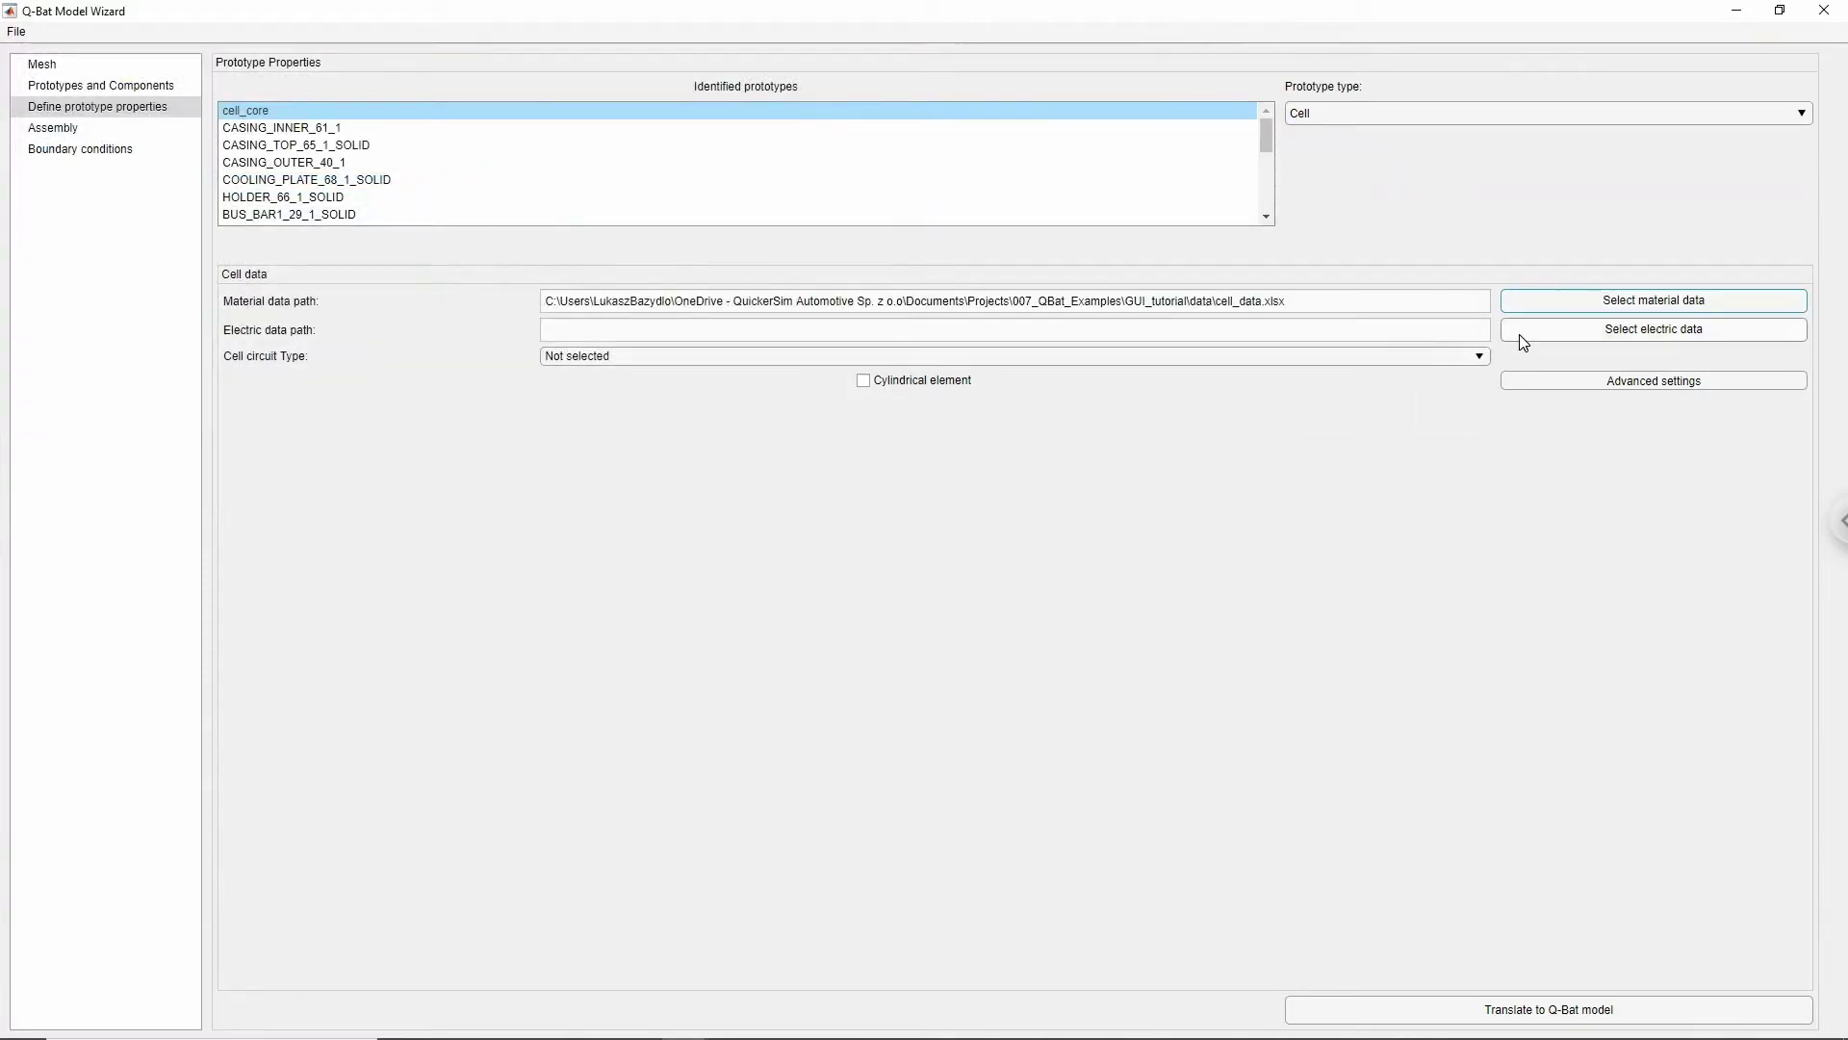
- Use cell_data.xlsx as cell_core's electric data and set its circuit type to RC
left_click(1518, 336)
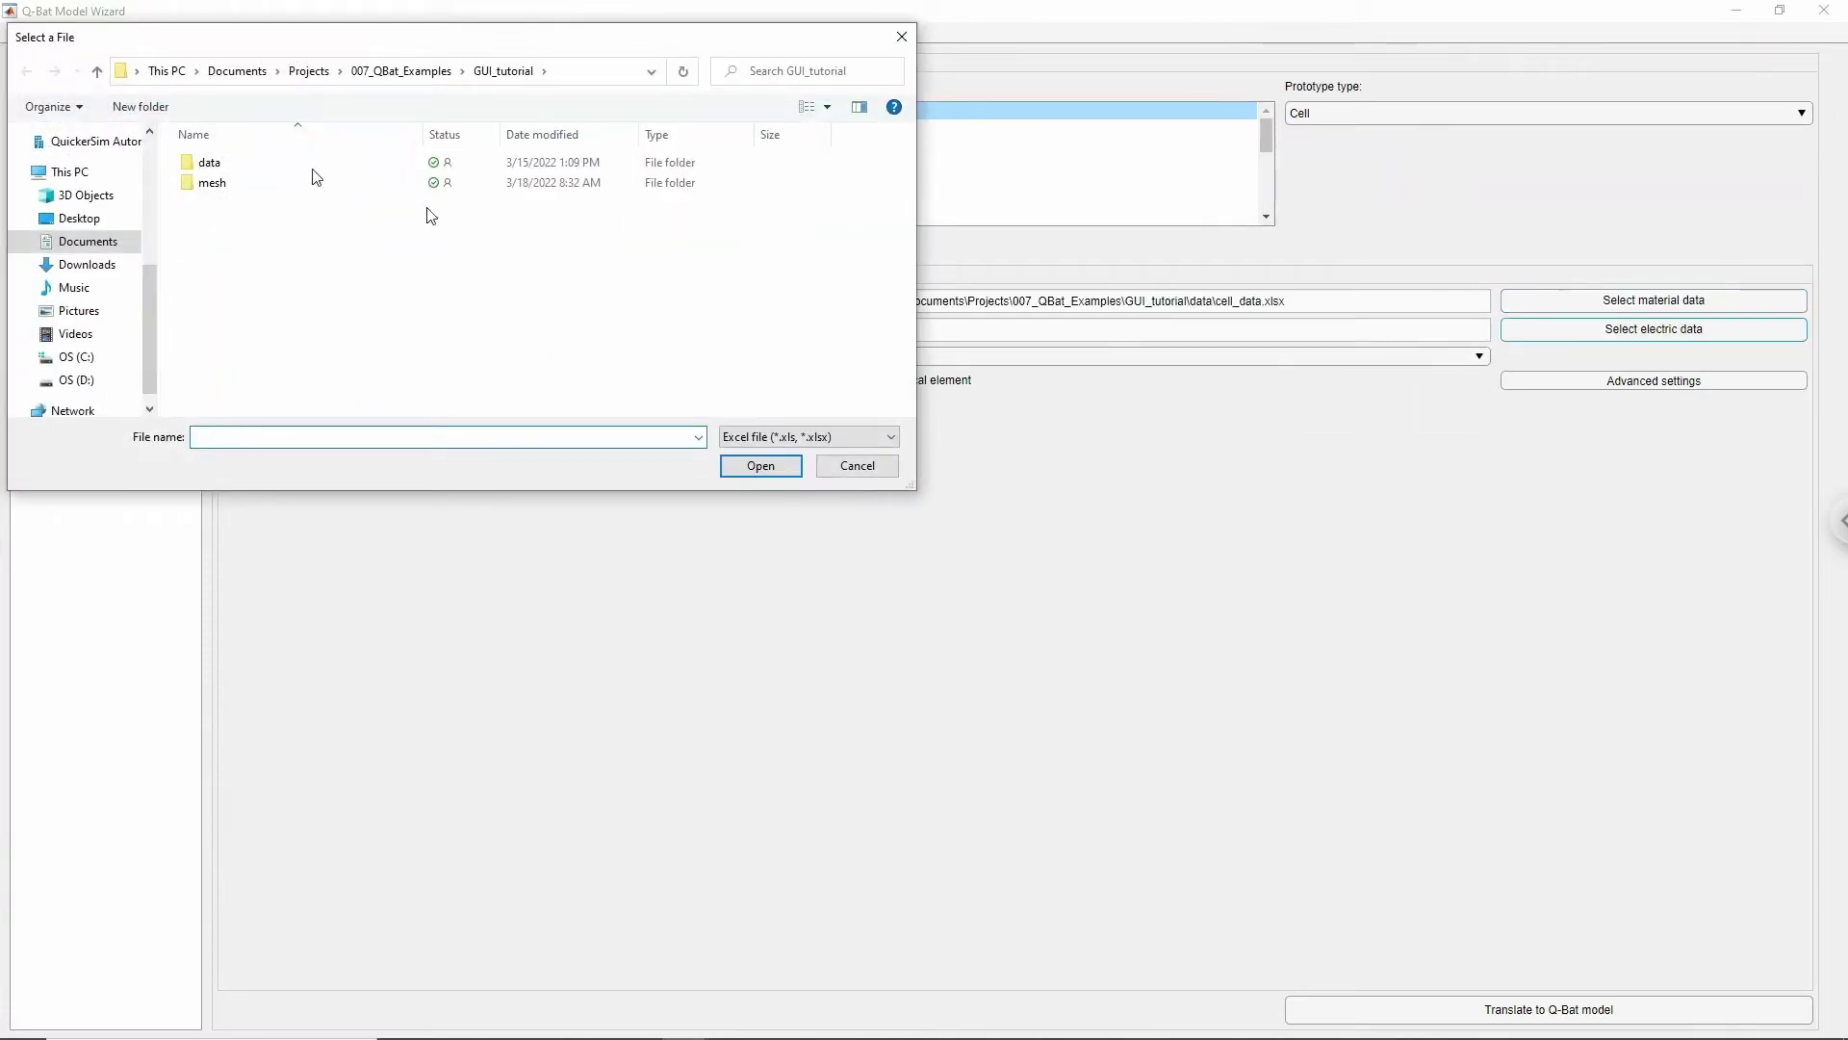
double_click(305, 167)
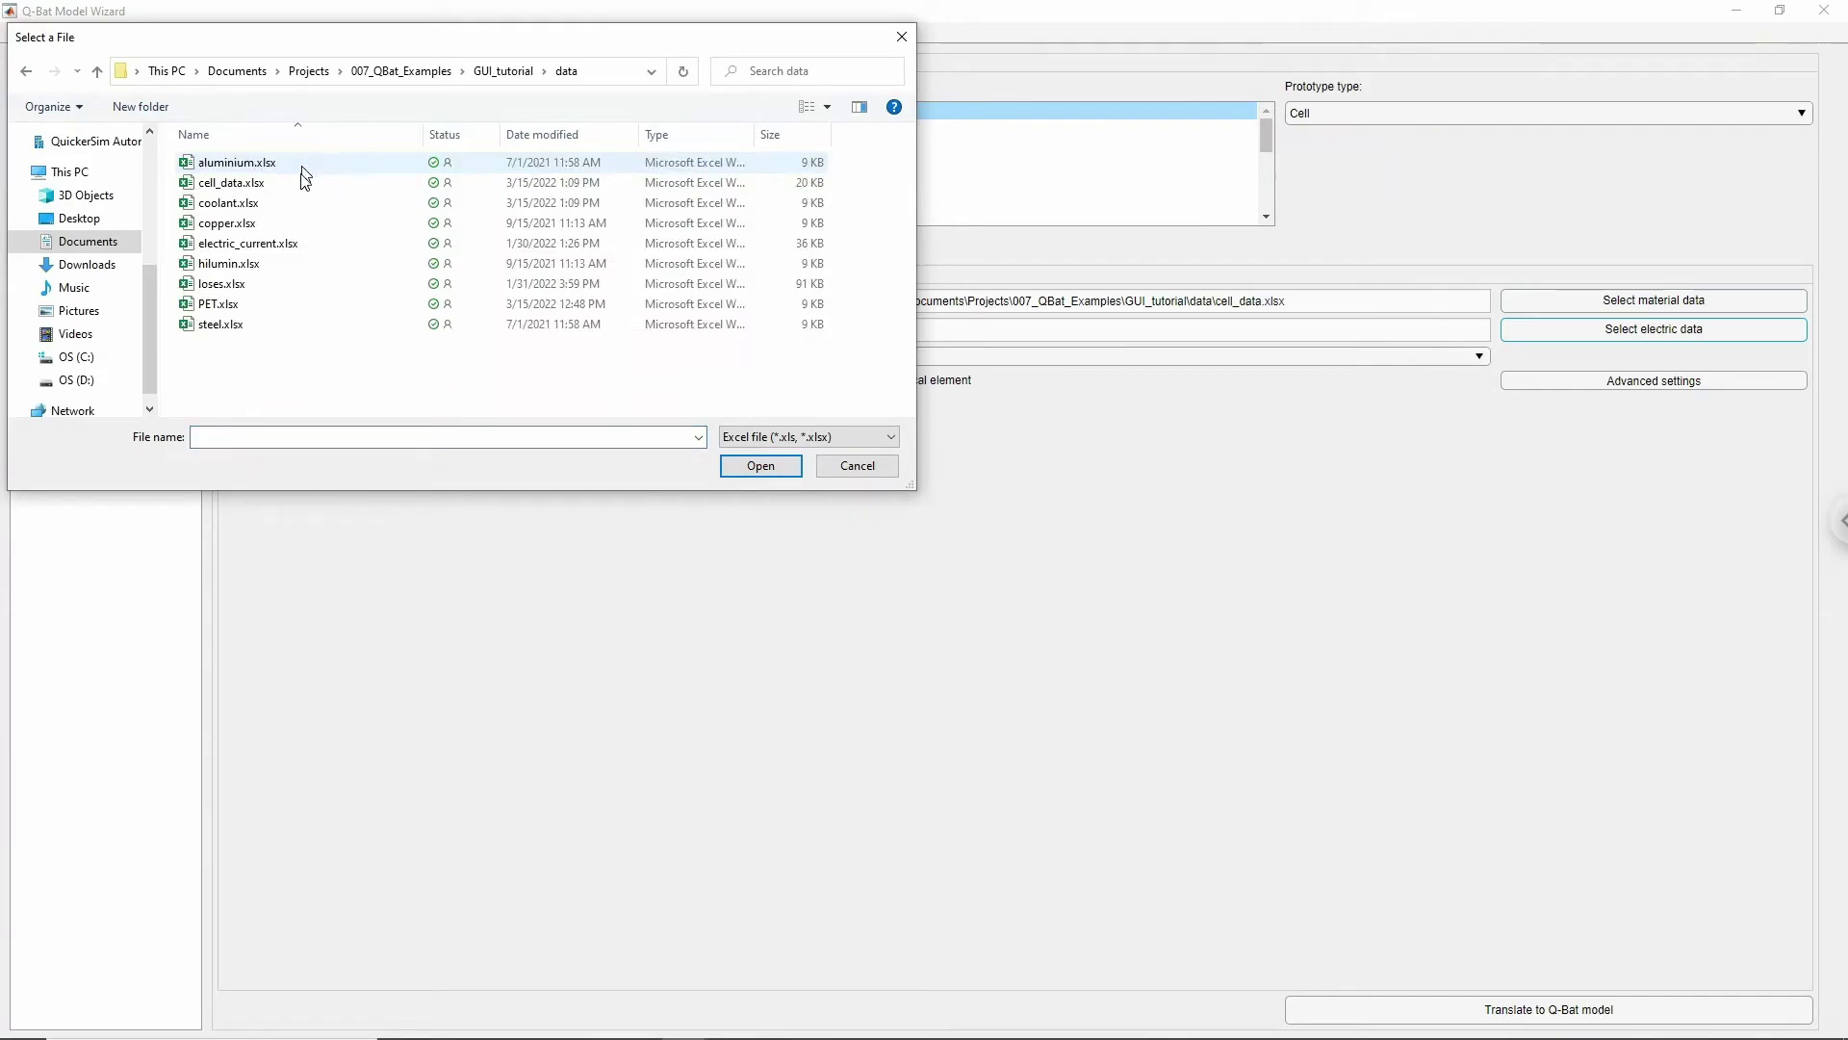
double_click(298, 180)
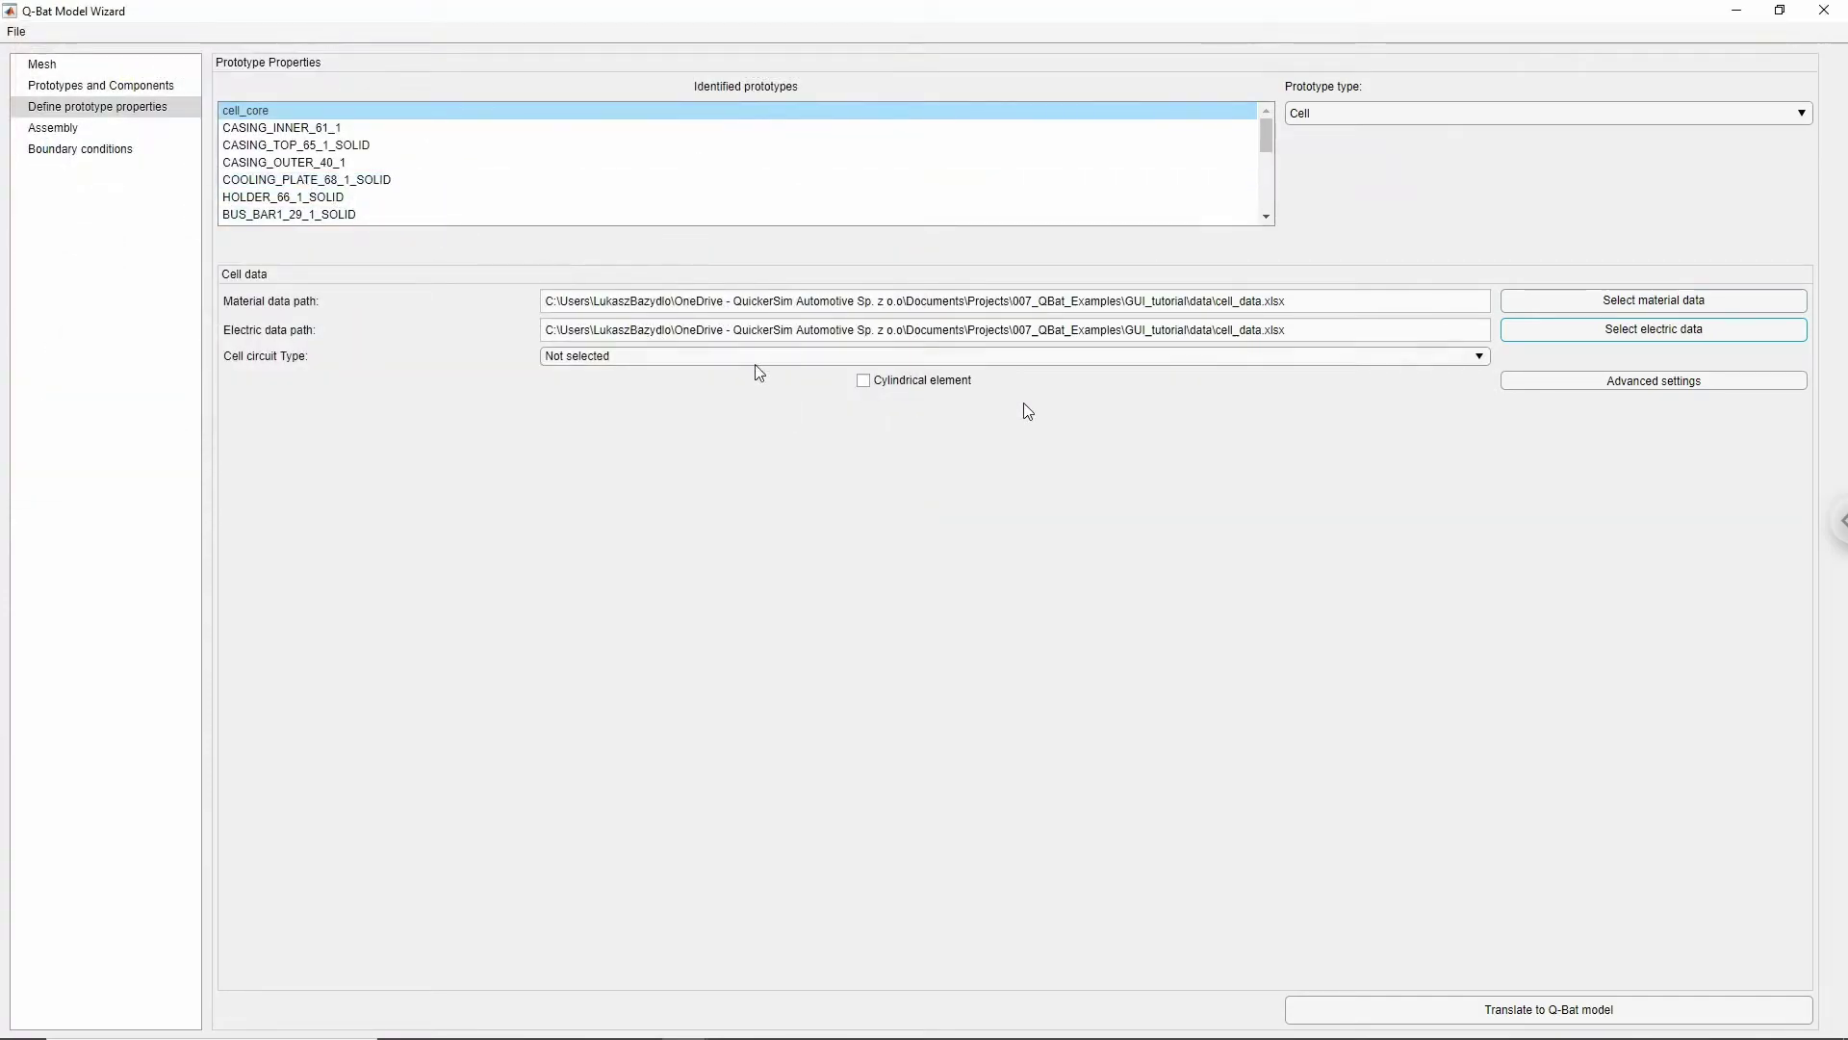
left_click(1411, 358)
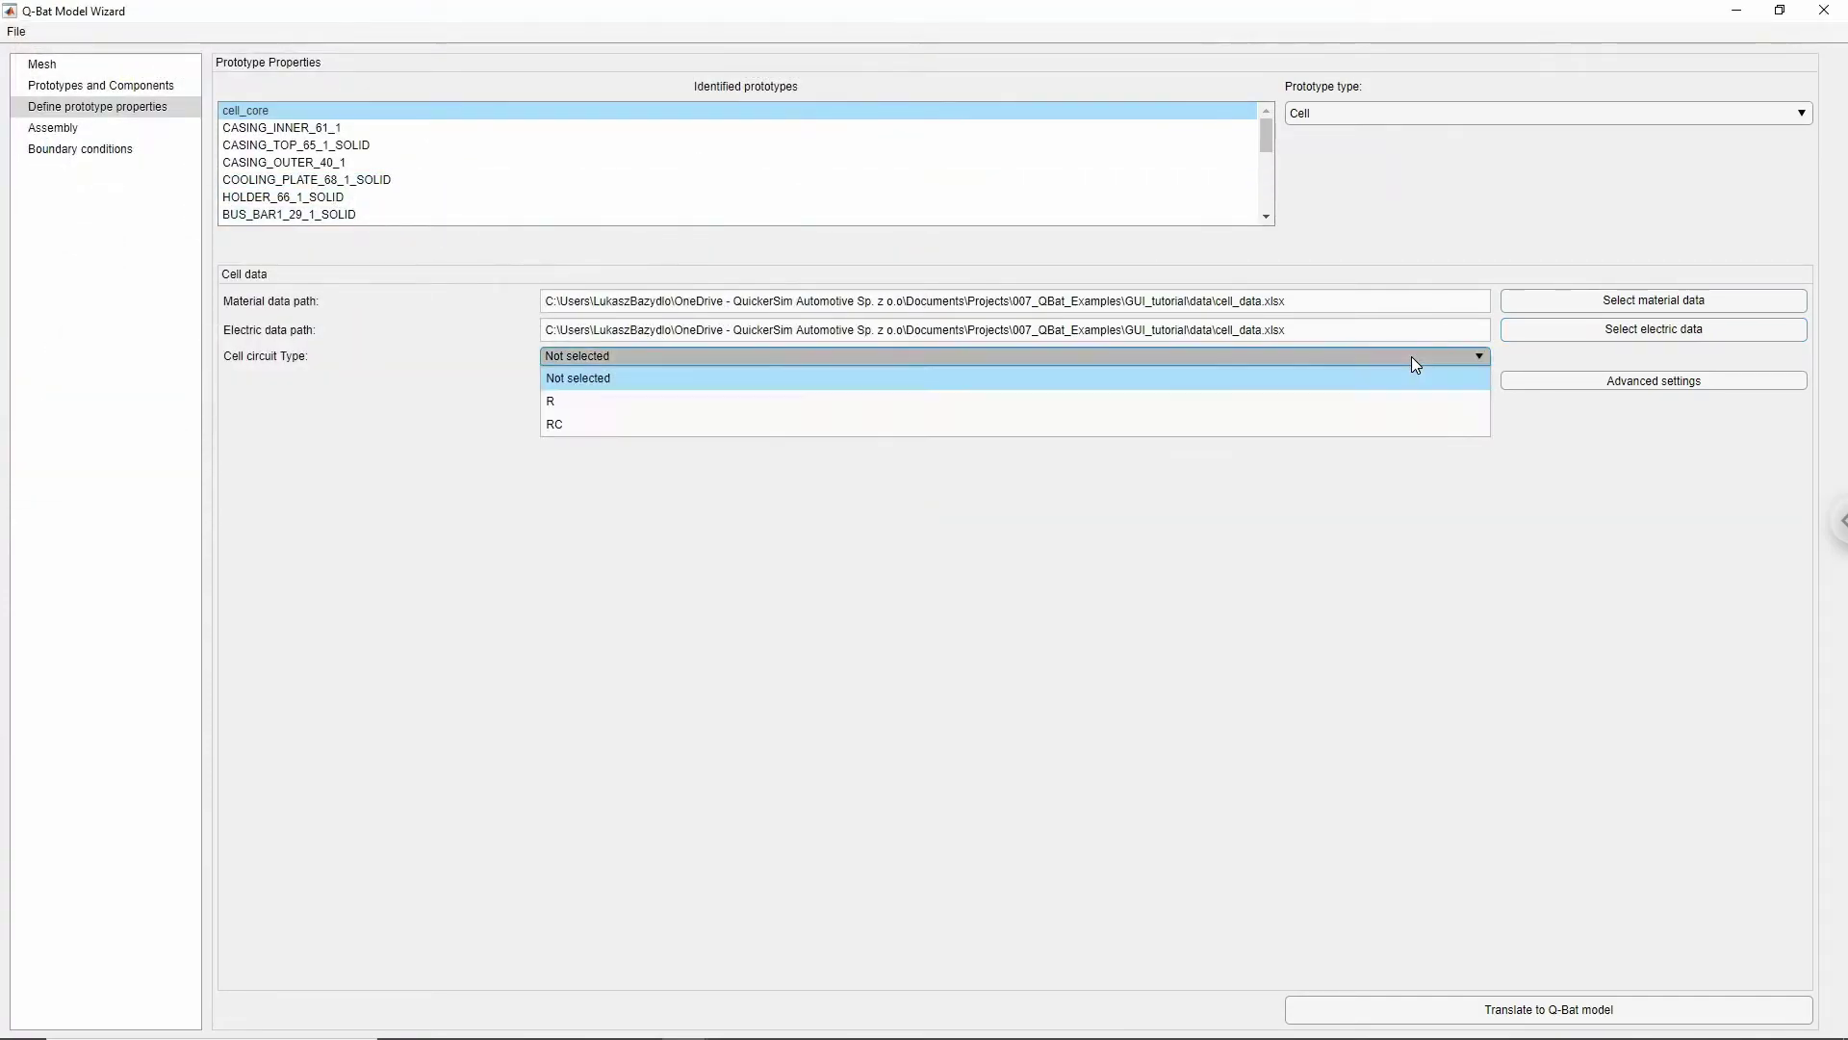
left_click(1364, 422)
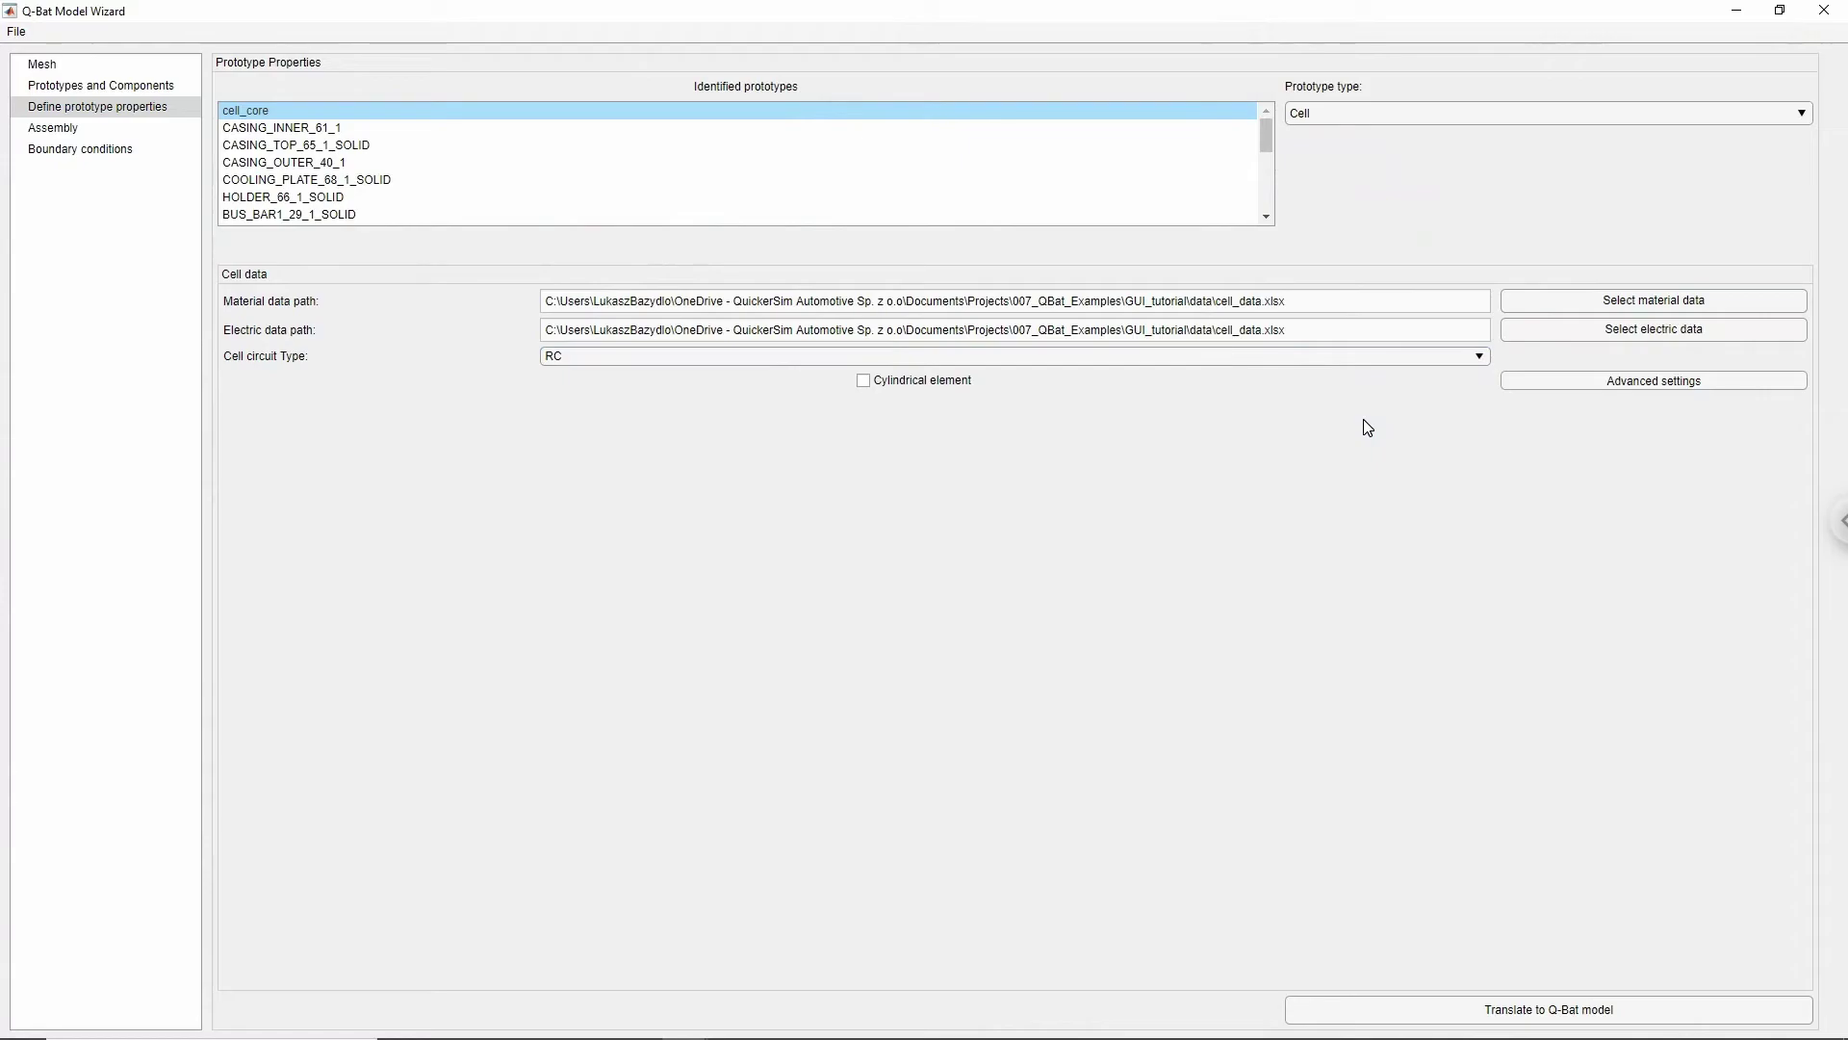
- Make COOLING_PLATE_68_1_SOLID a Cooling Plate with steel.xlsx material data
left_click(596, 182)
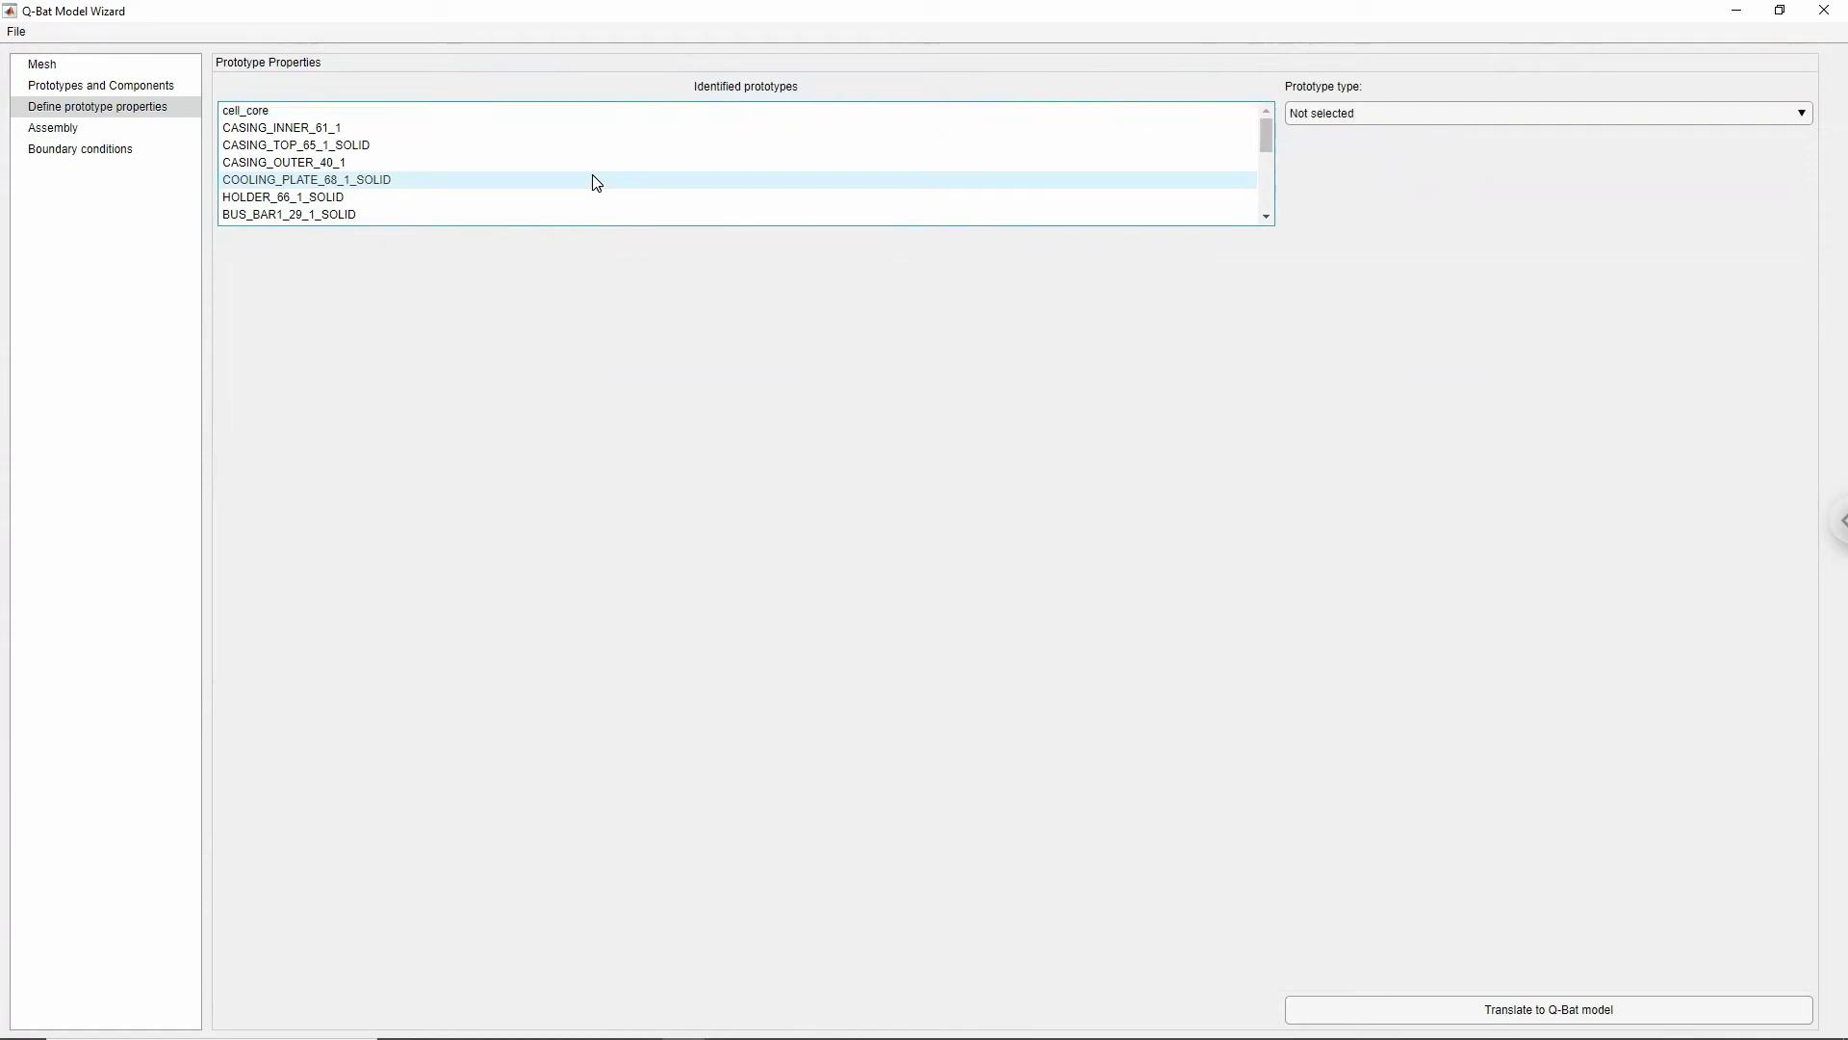
left_click(1353, 115)
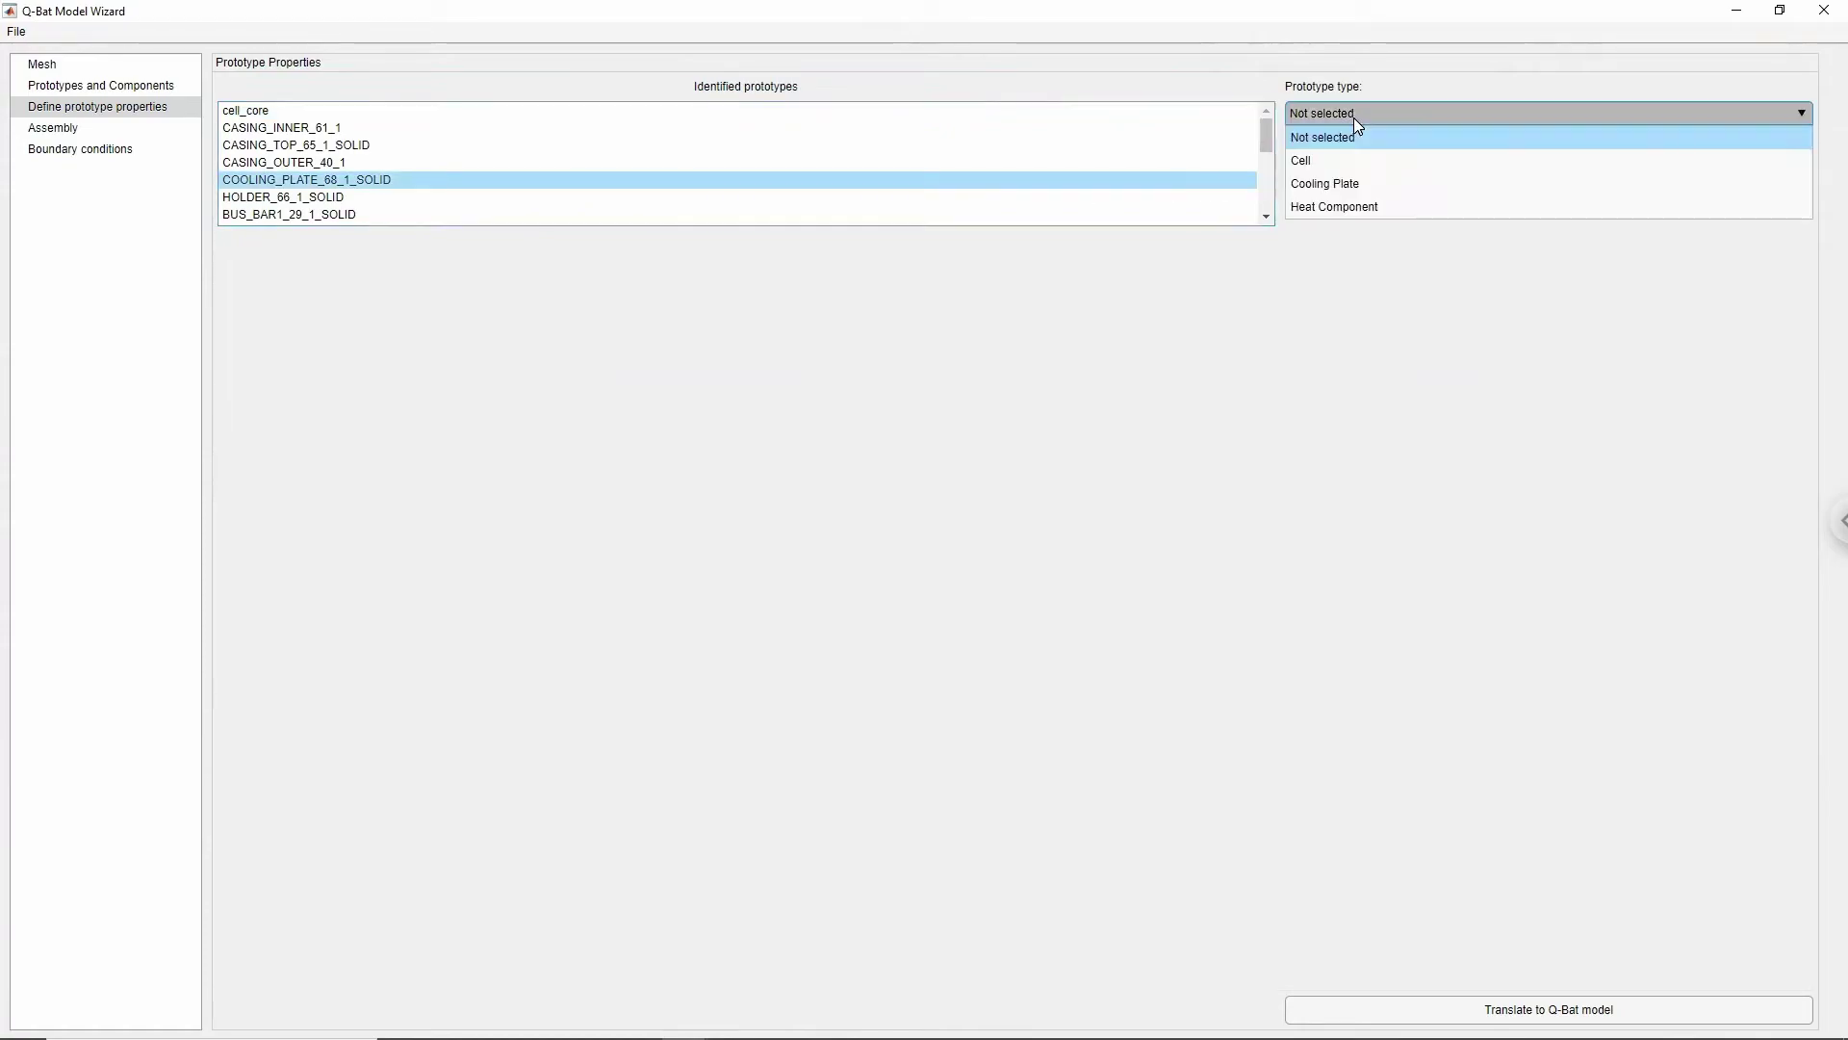
left_click(1349, 185)
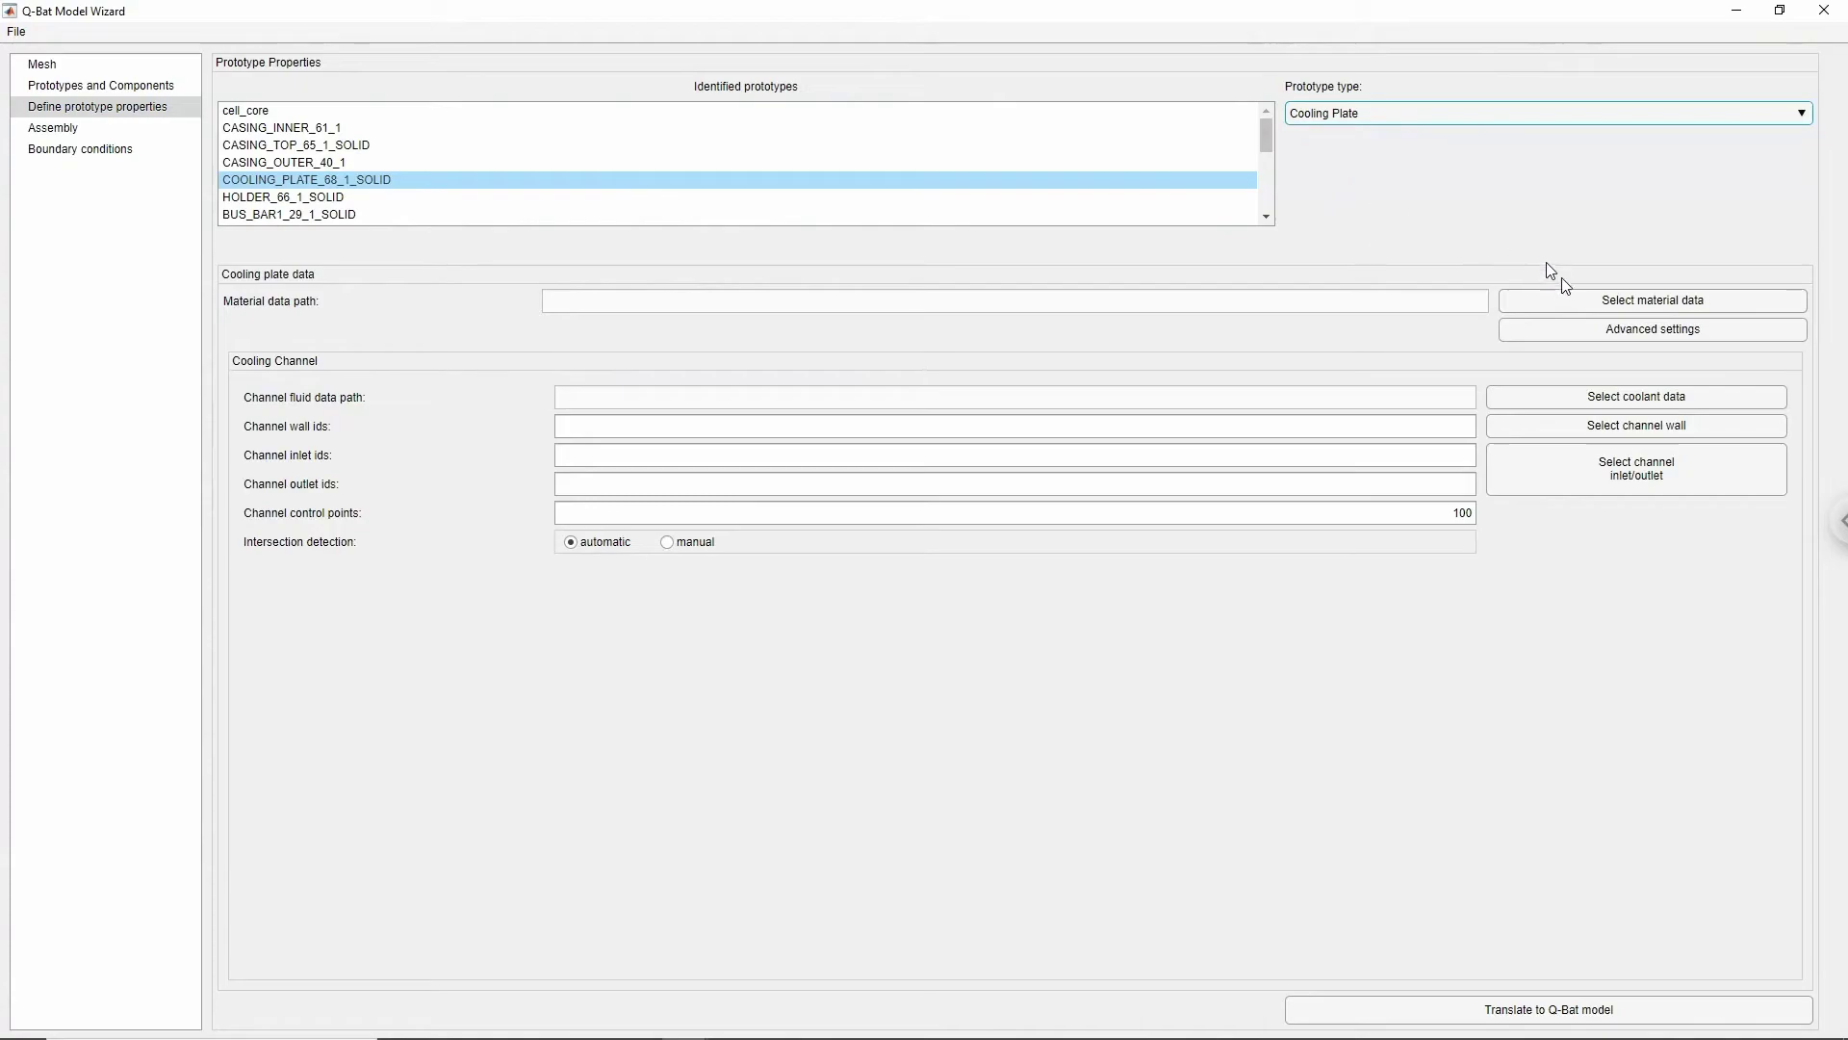
left_click(1569, 305)
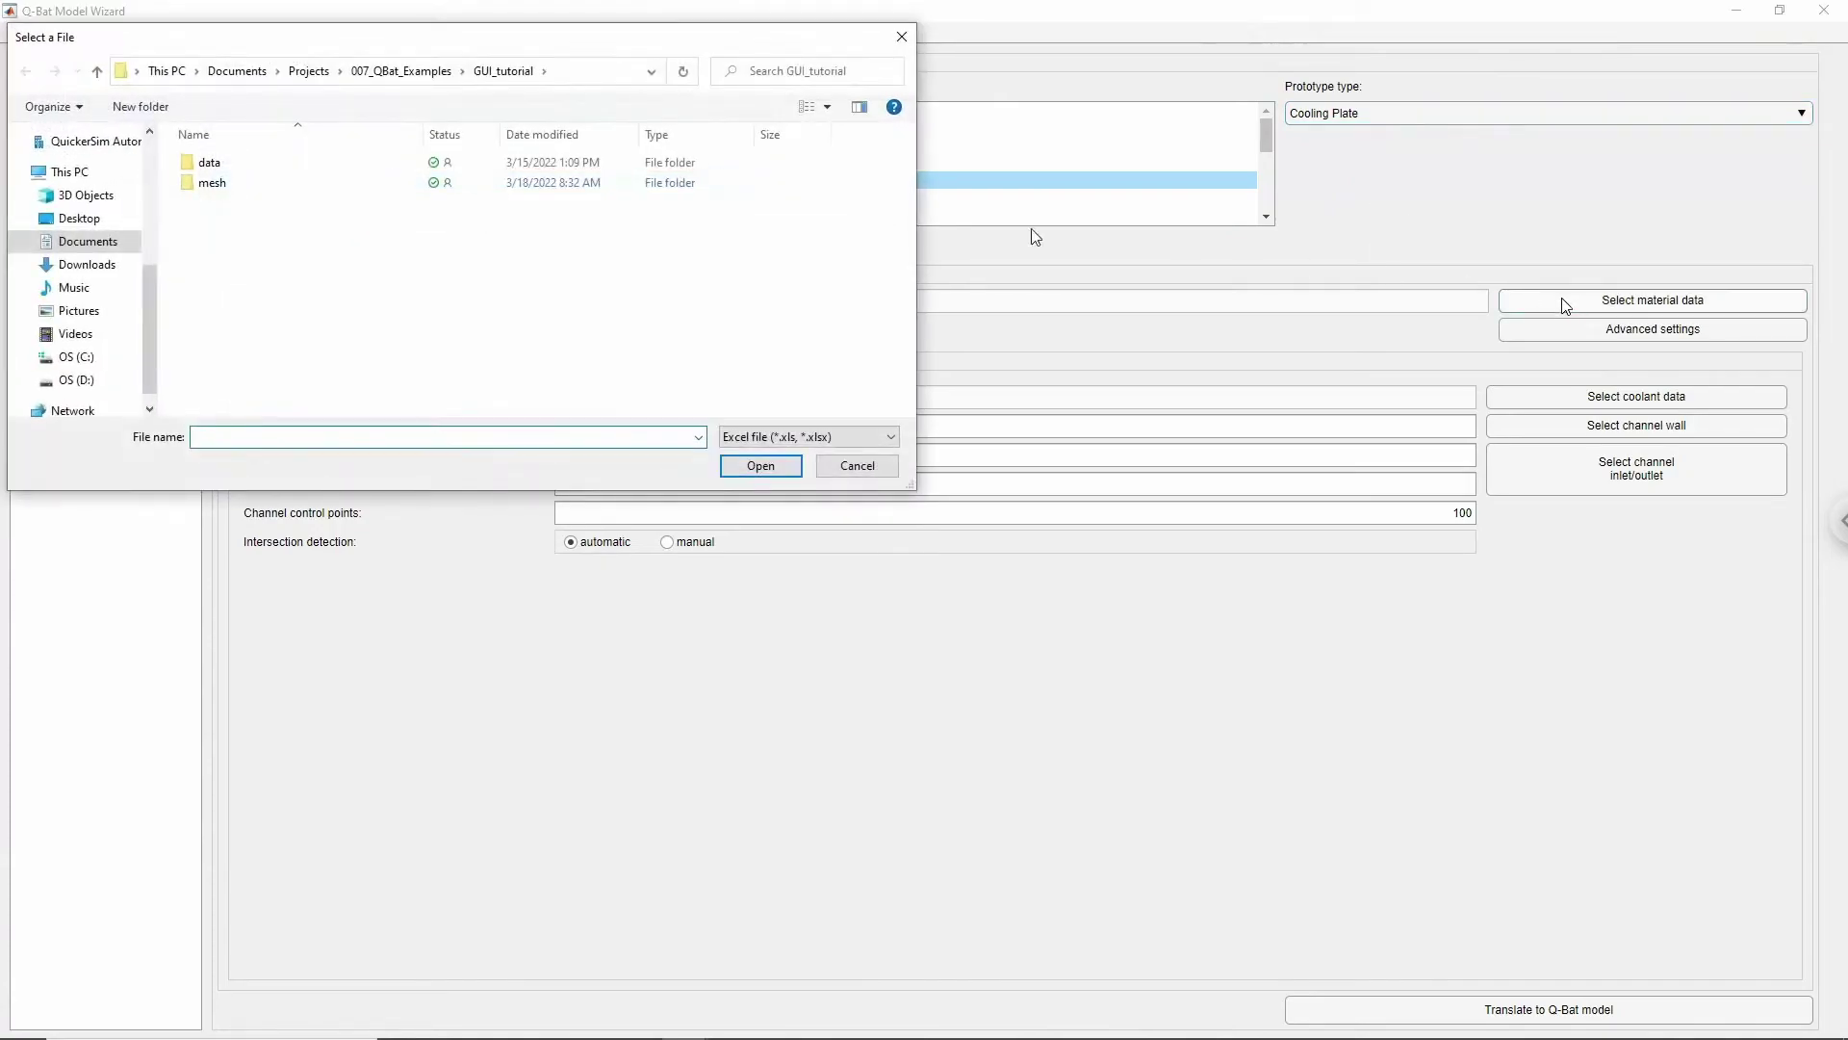
double_click(310, 170)
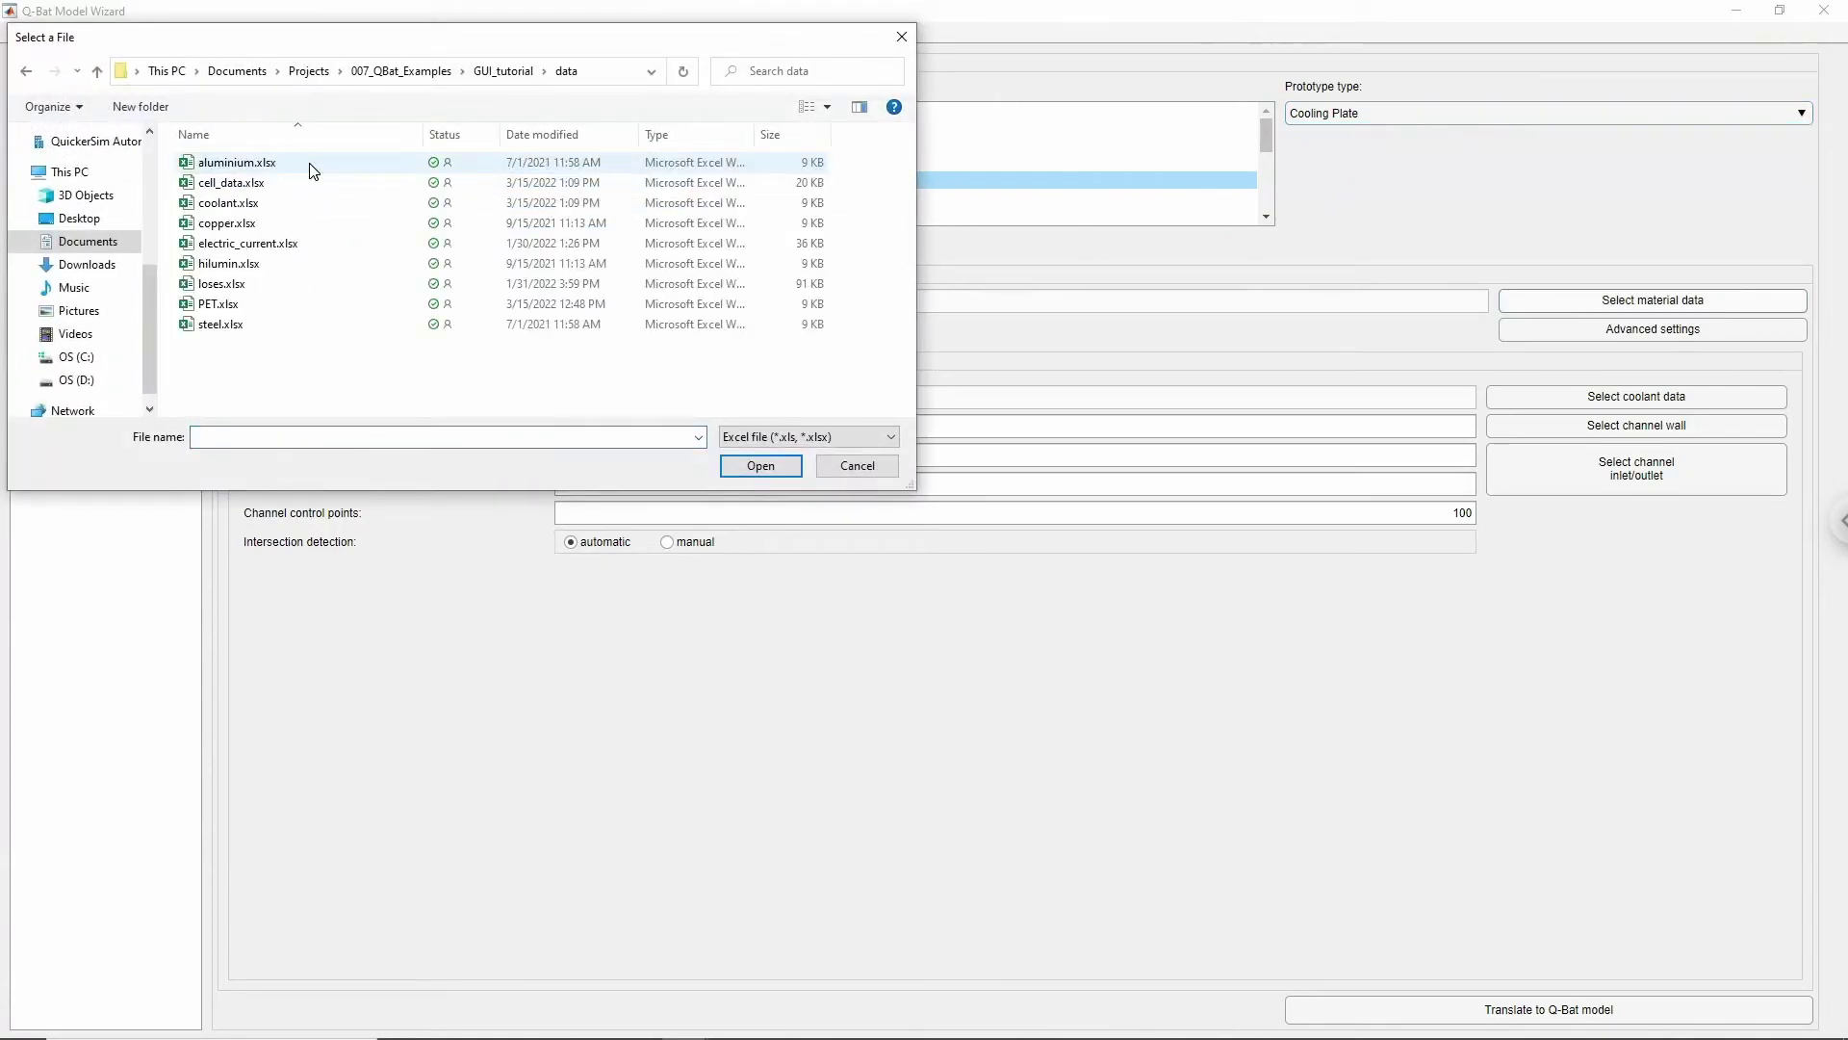
left_click(216, 330)
double_click(215, 324)
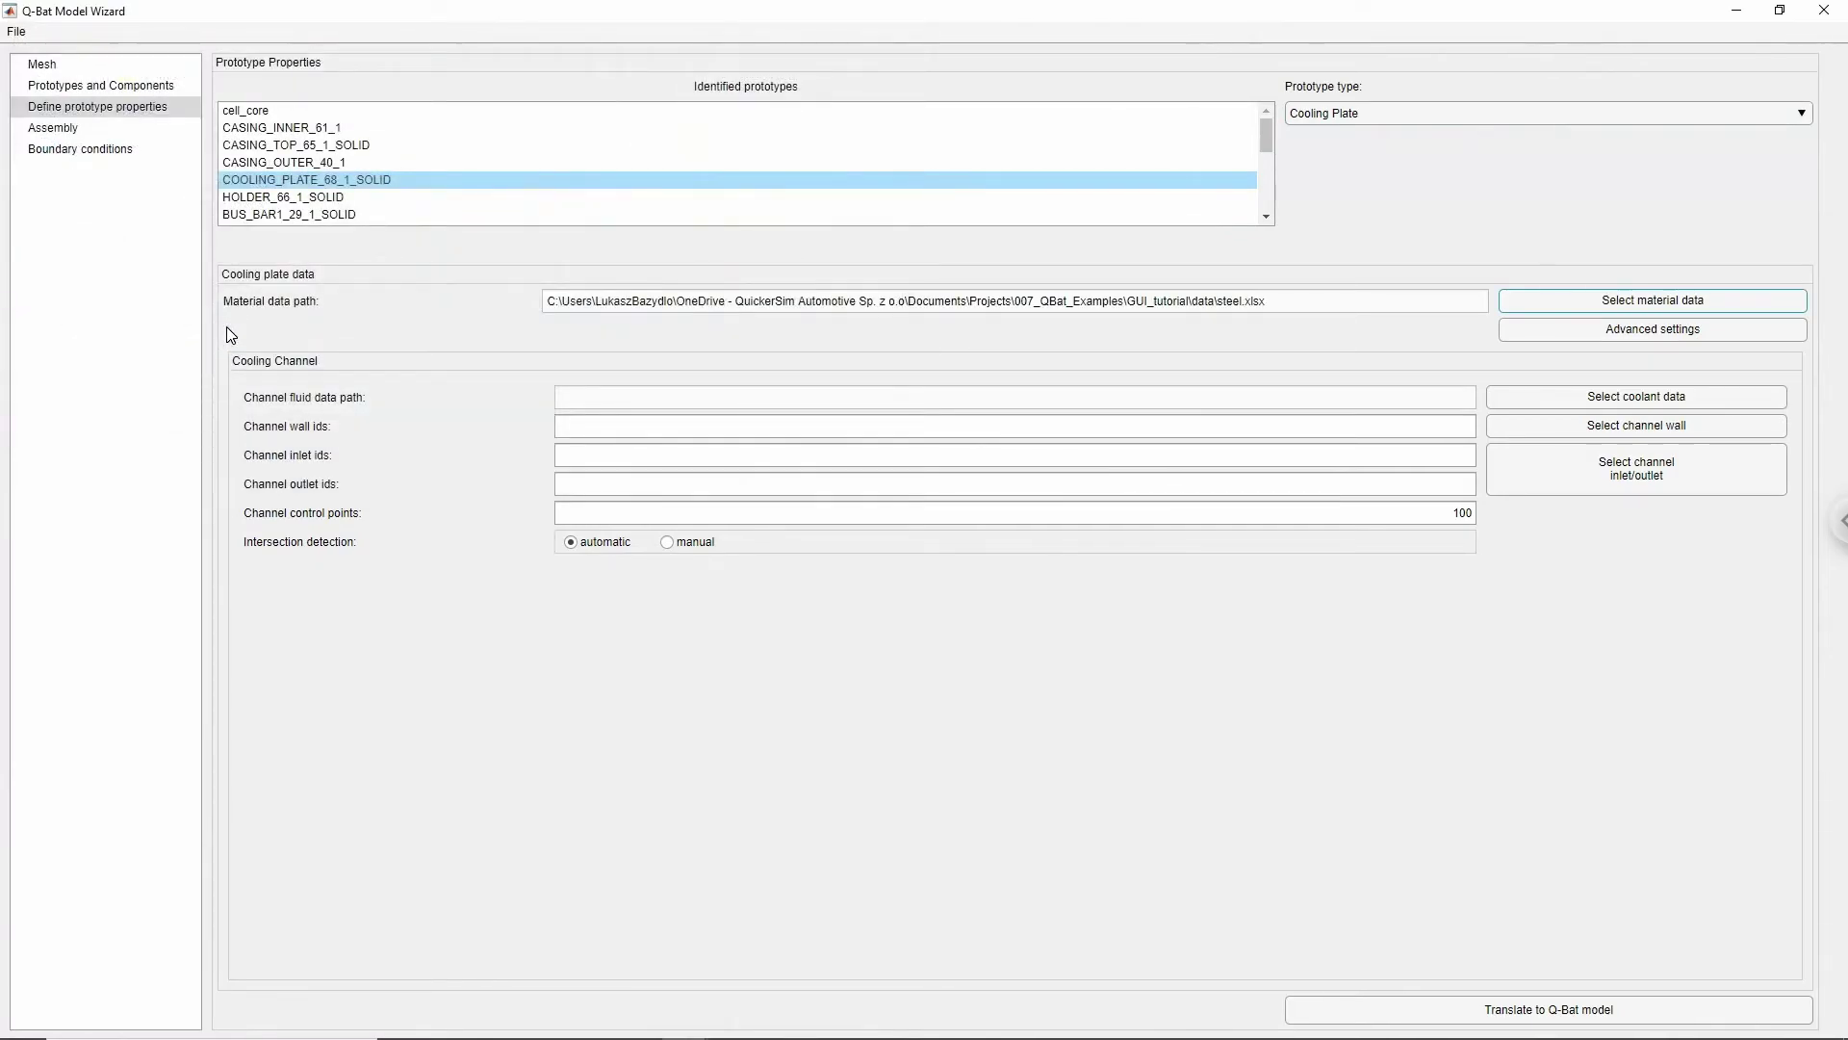
- Load coolant.xlsx as the cooling plate's channel fluid data
left_click(1502, 405)
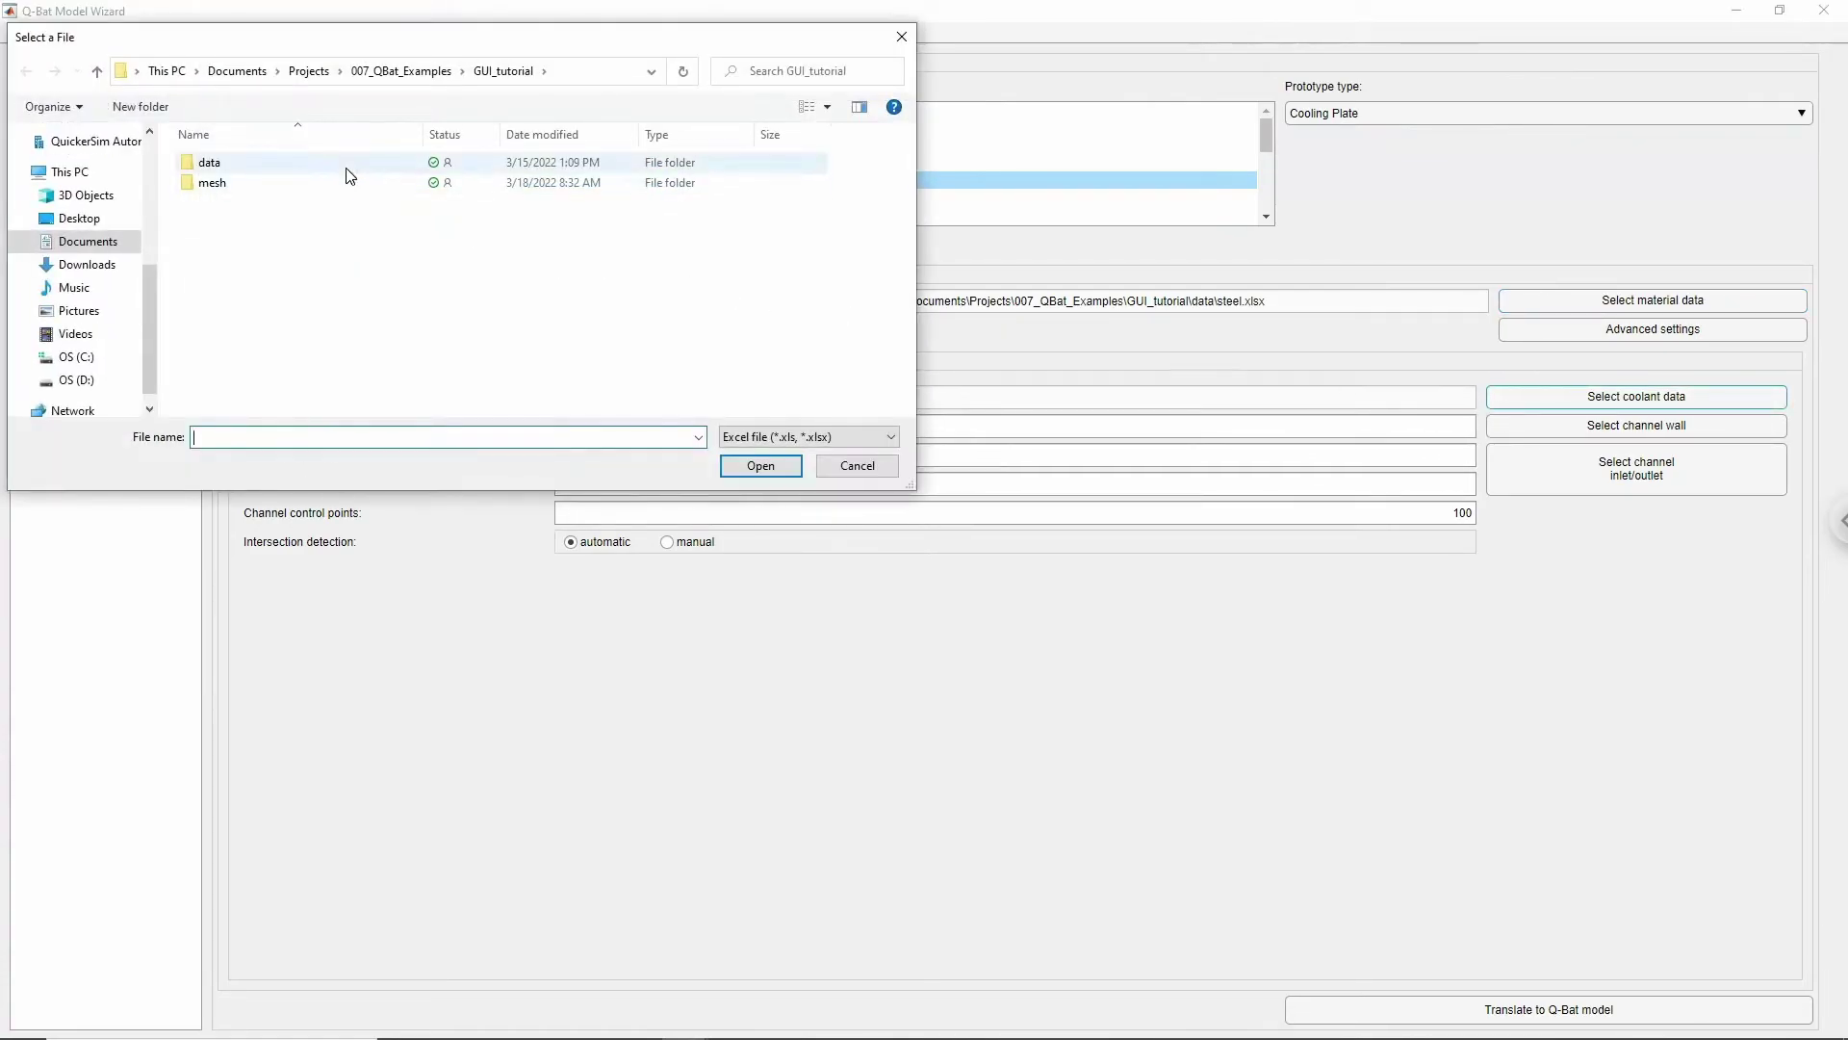
double_click(349, 164)
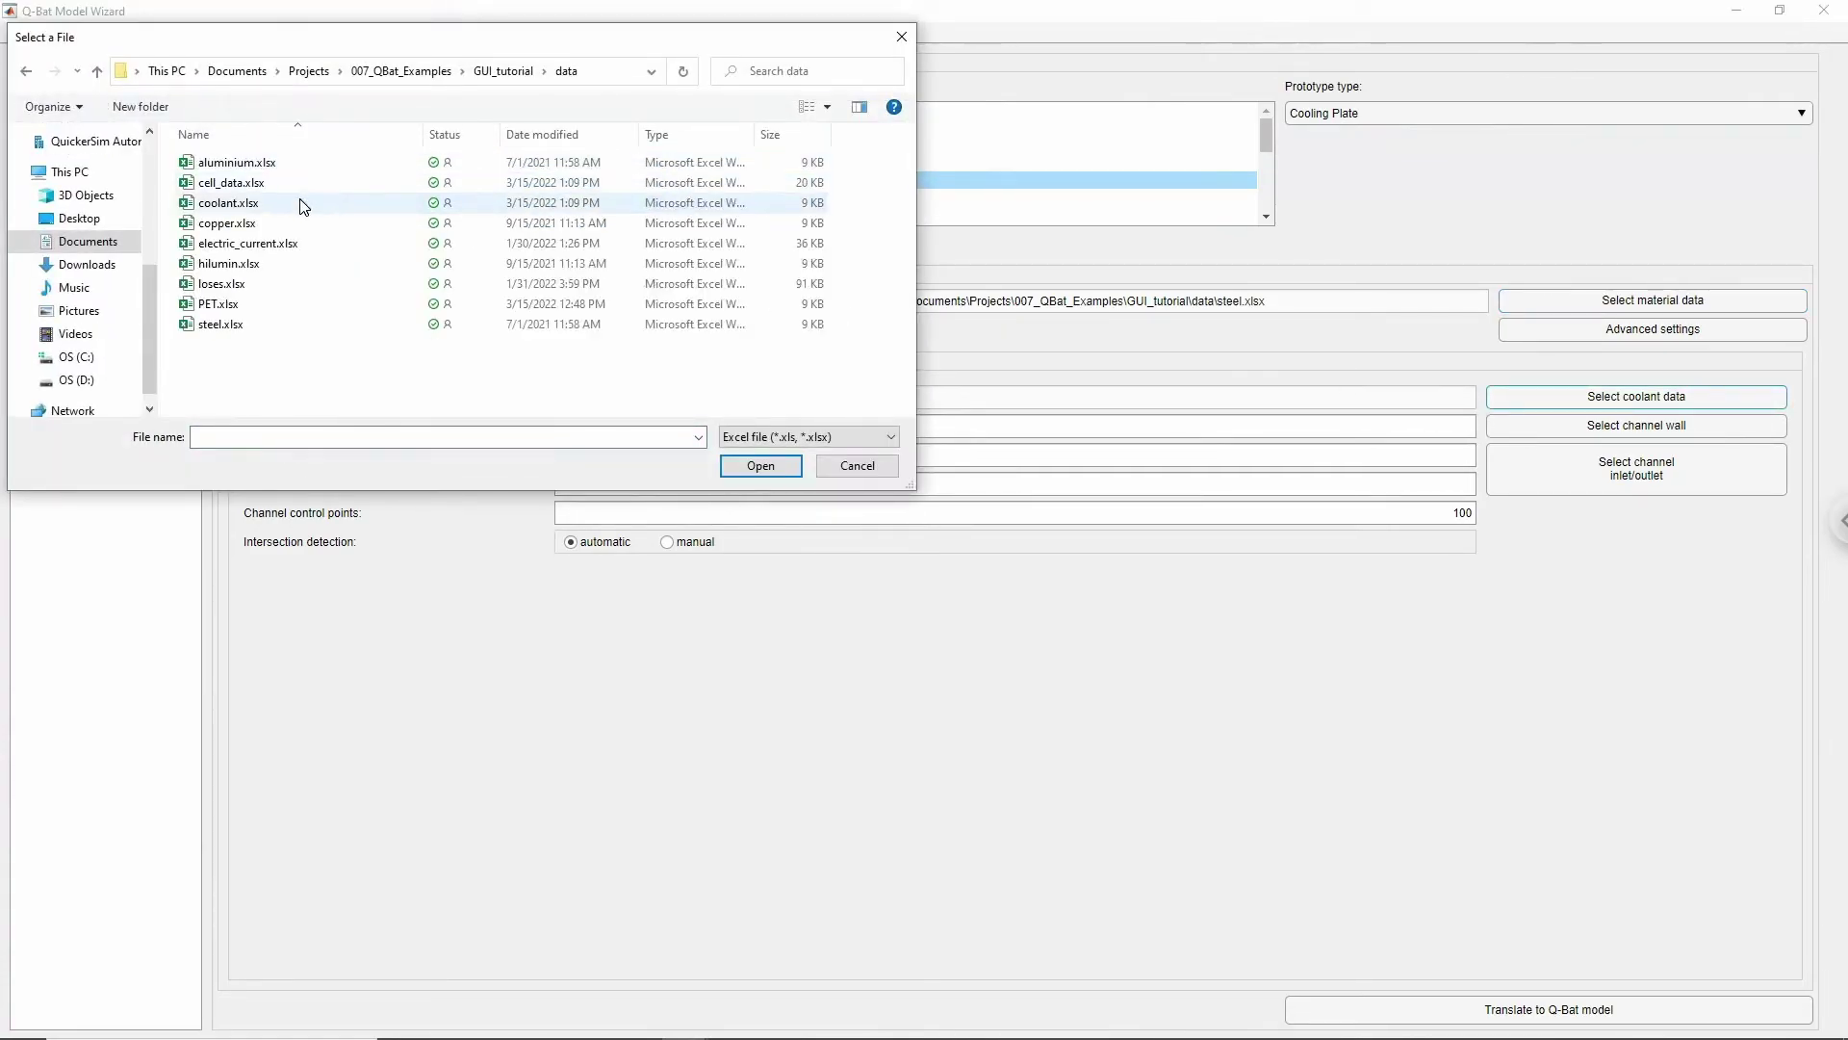
double_click(304, 203)
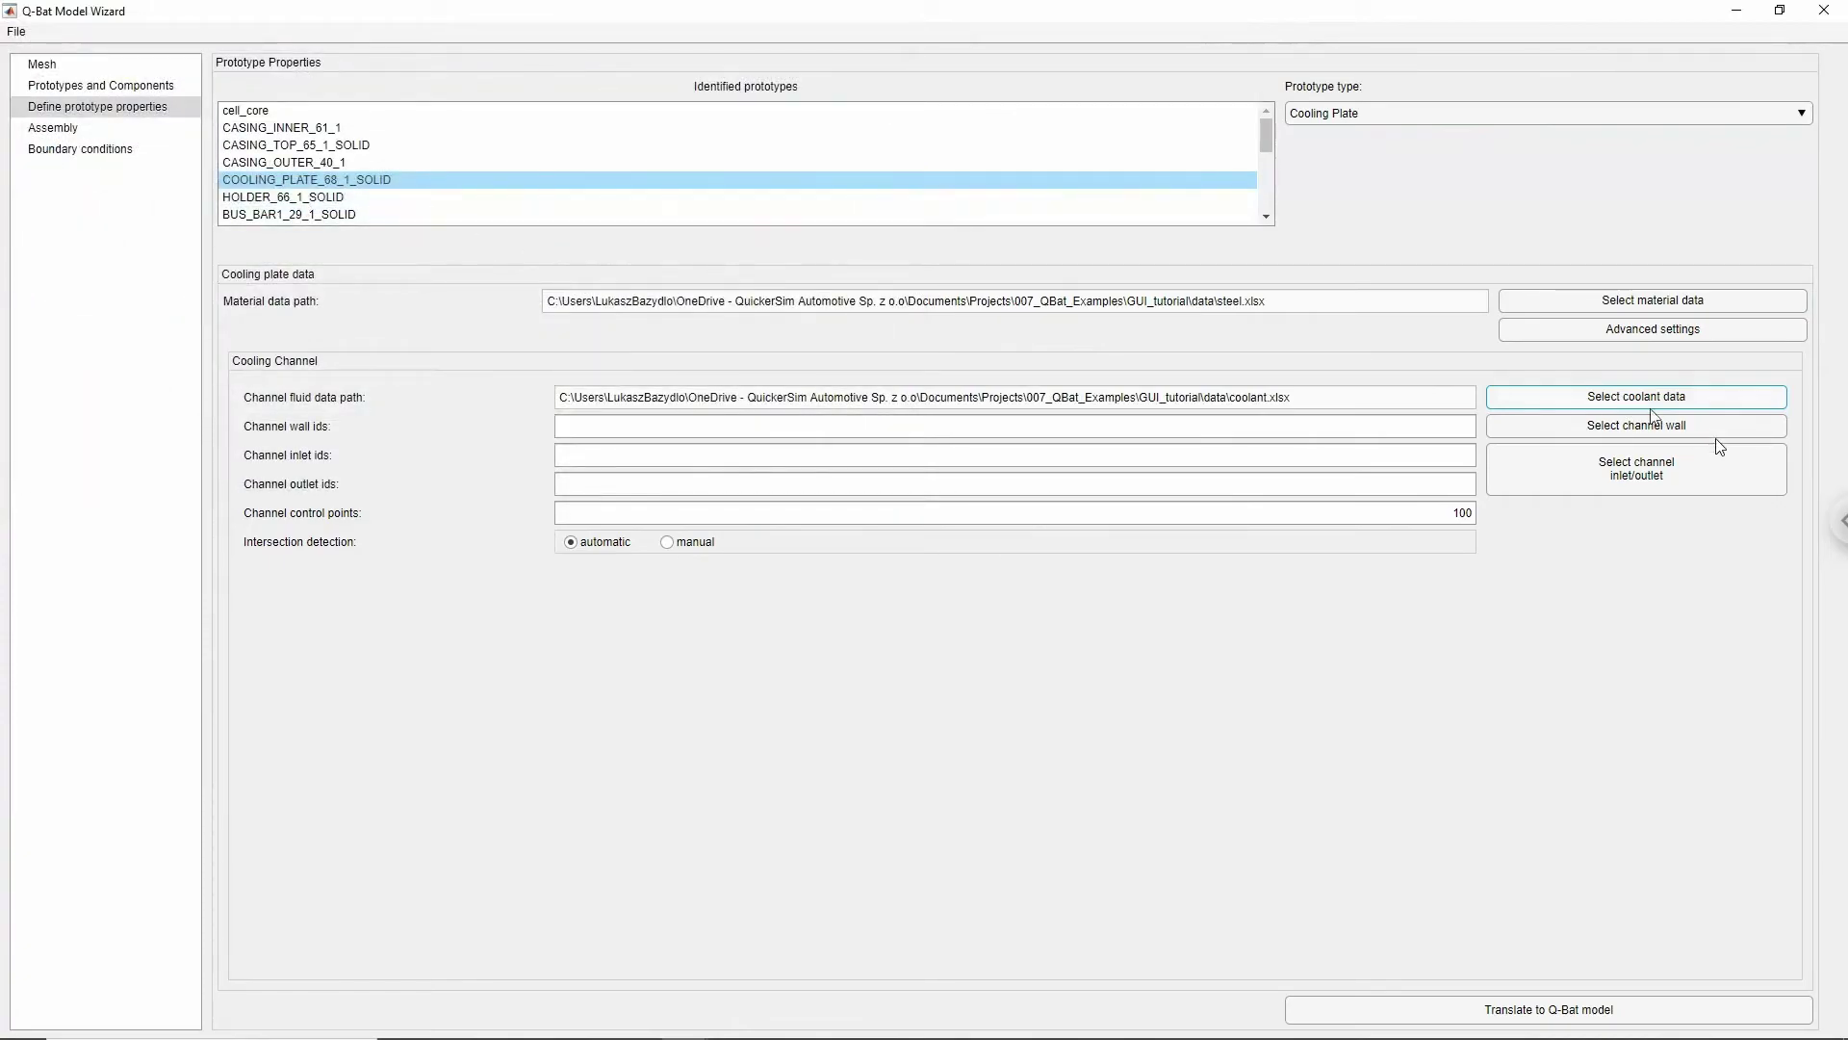
- In the full-screen wall plot, hide the outer walls to leave only the cooling channels for selection
left_click(1705, 430)
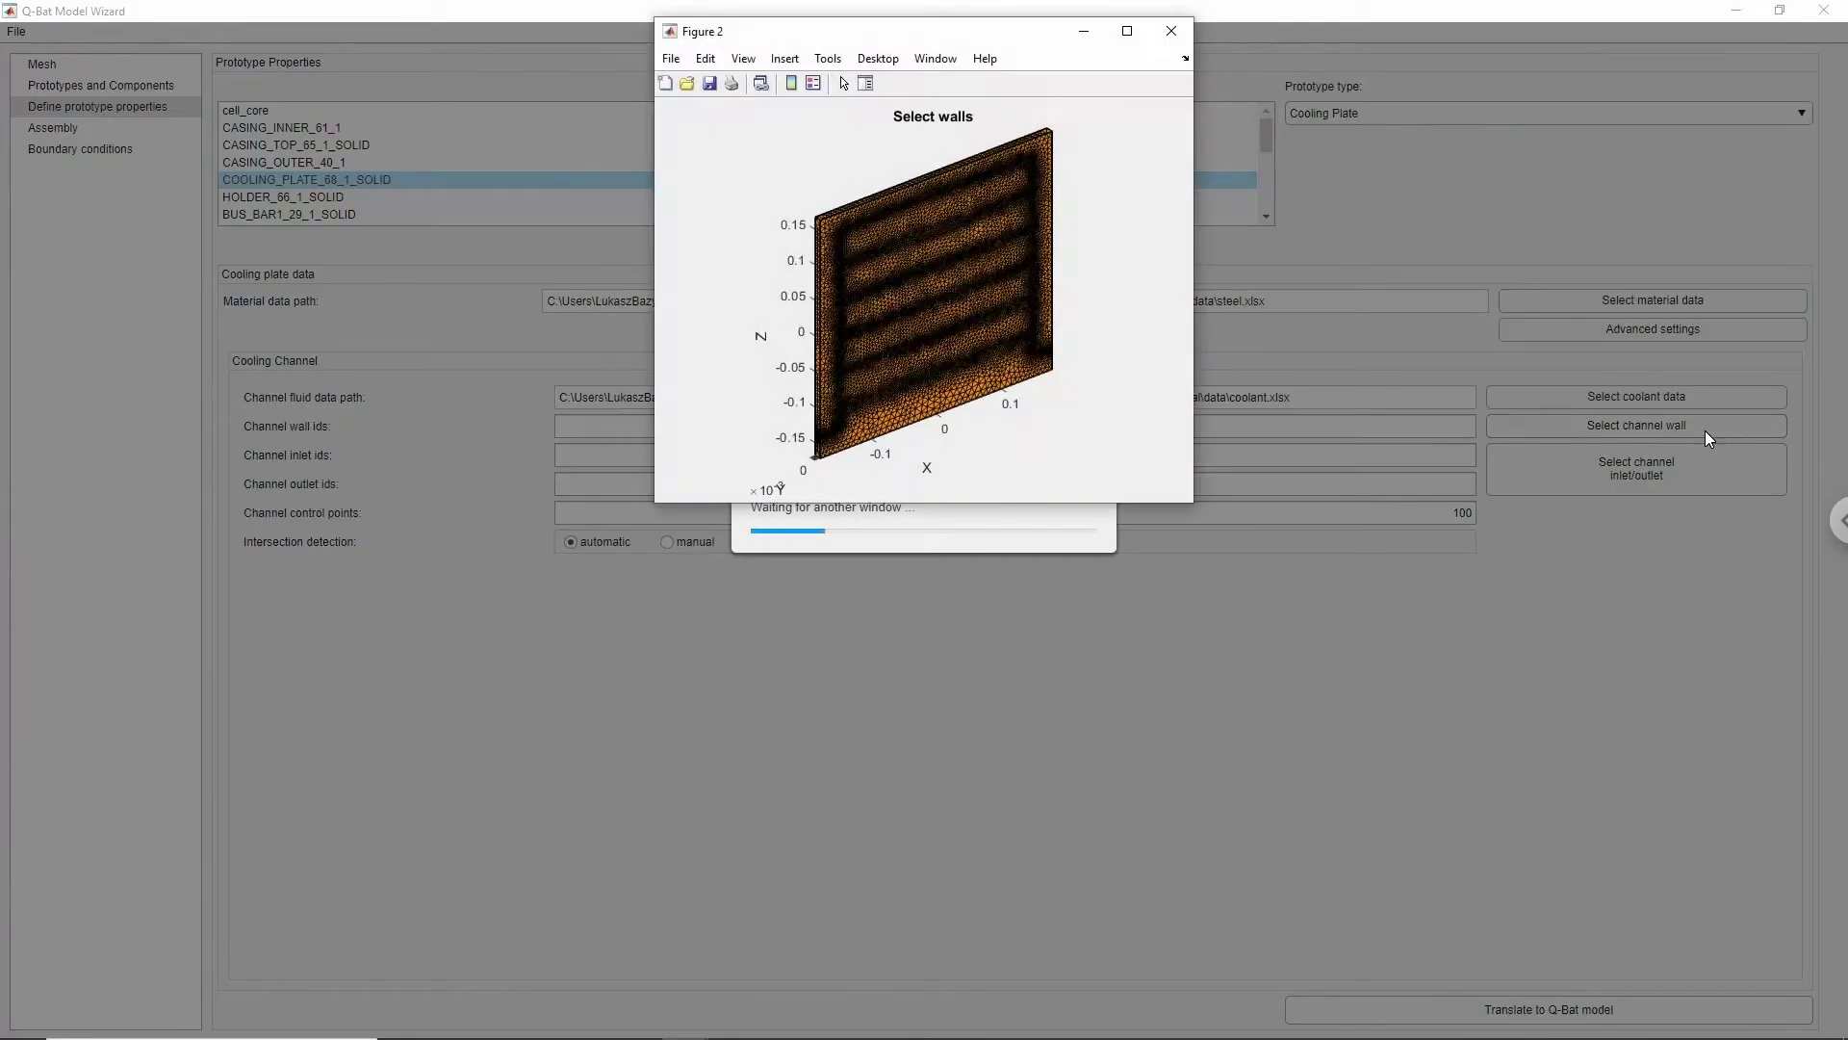
left_click(1127, 31)
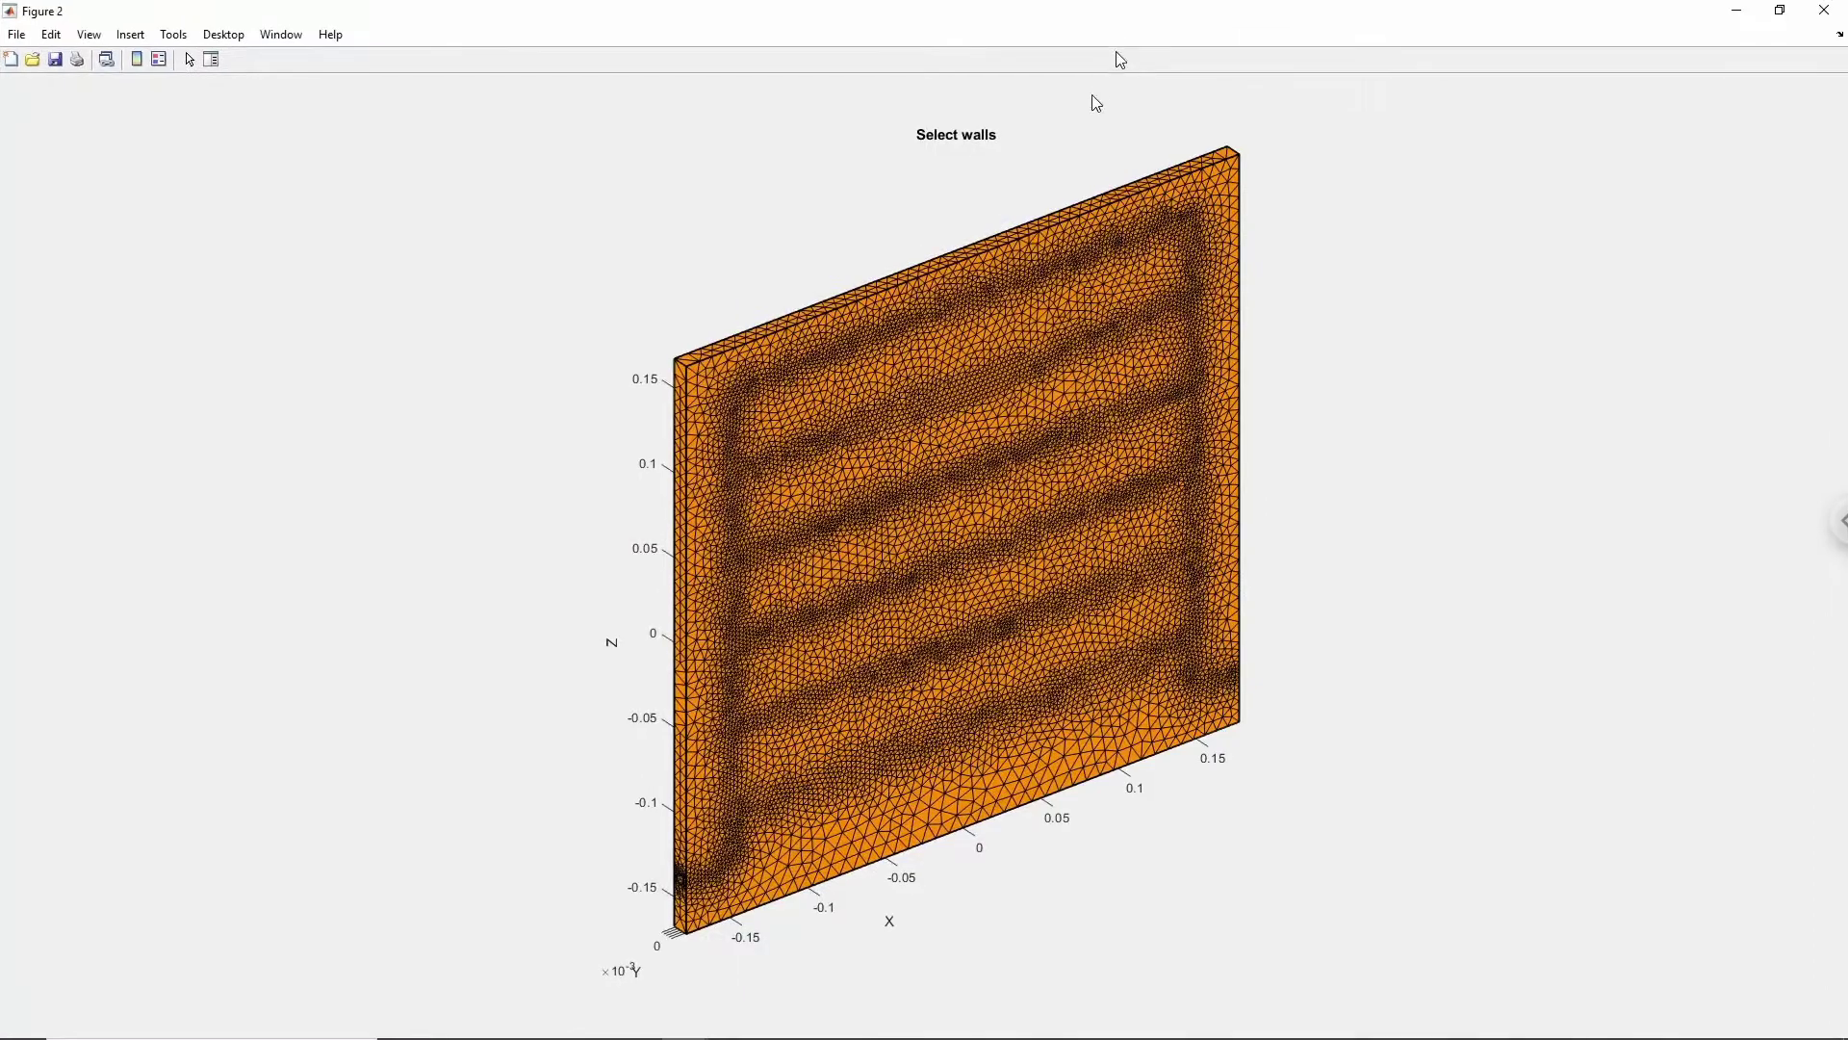
right_click(953, 589)
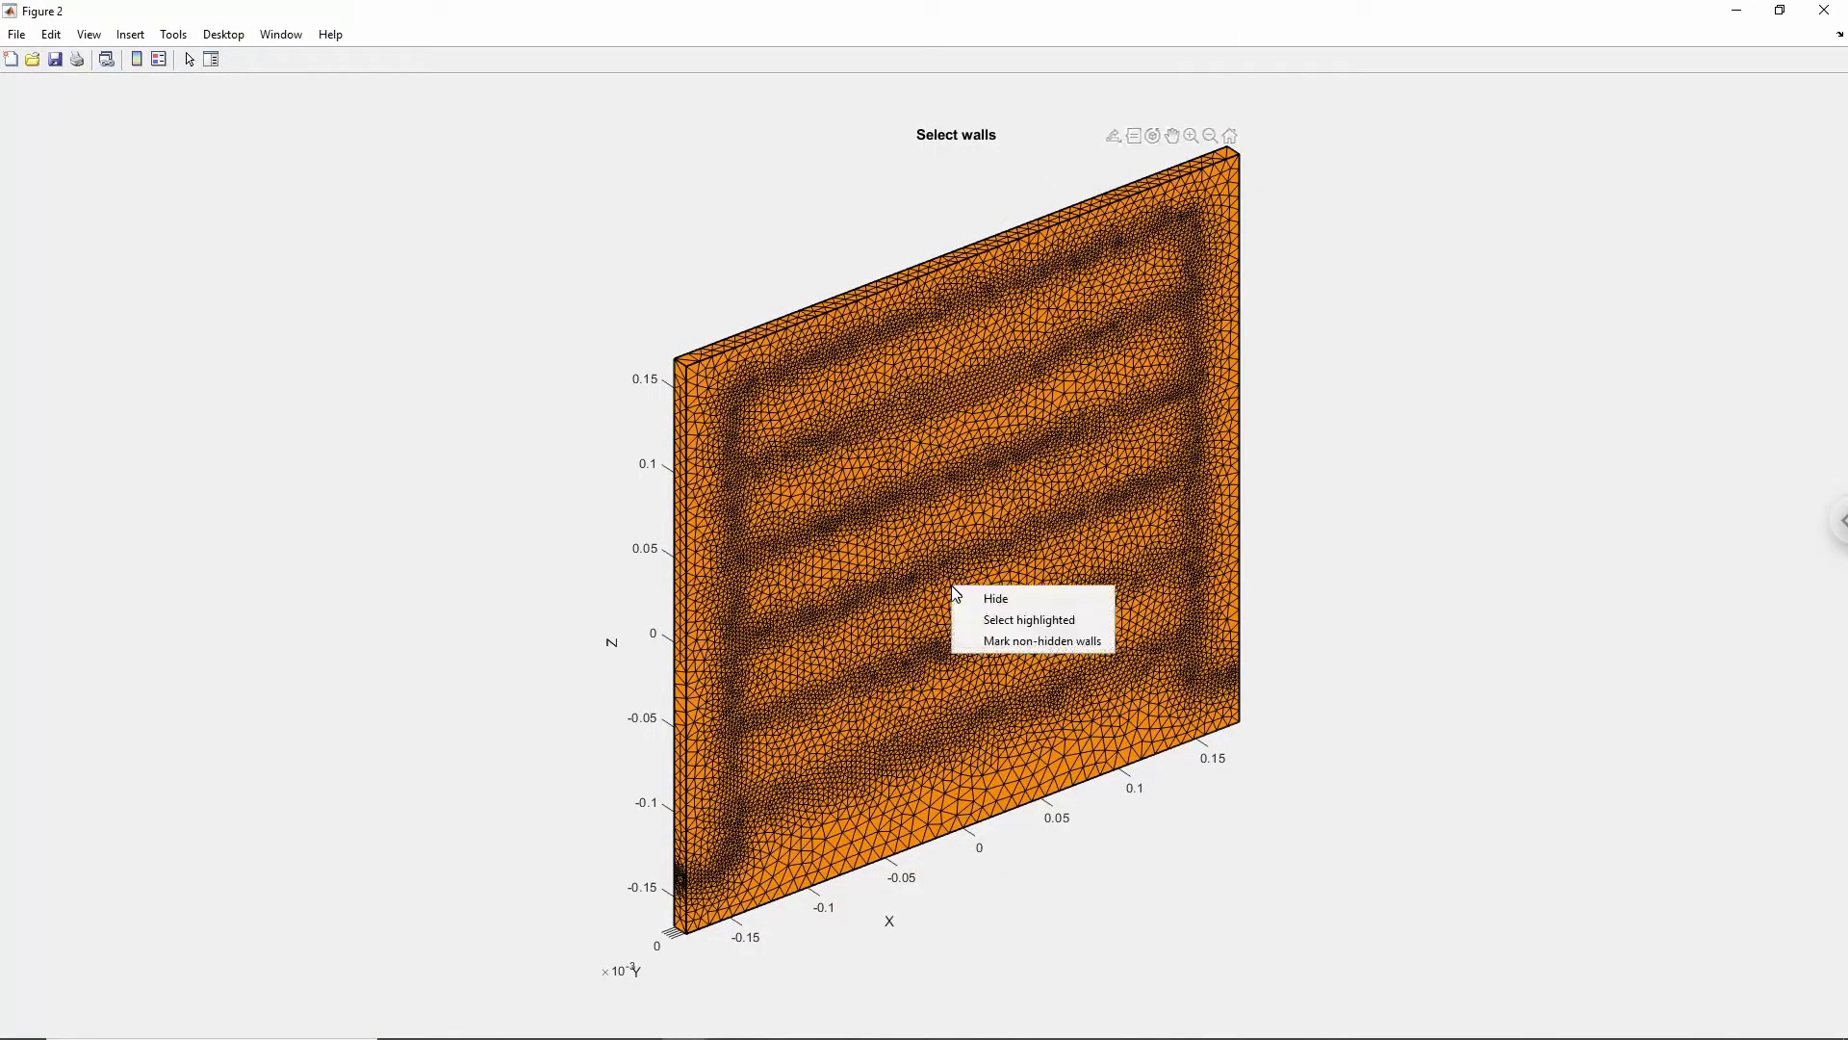
left_click(974, 598)
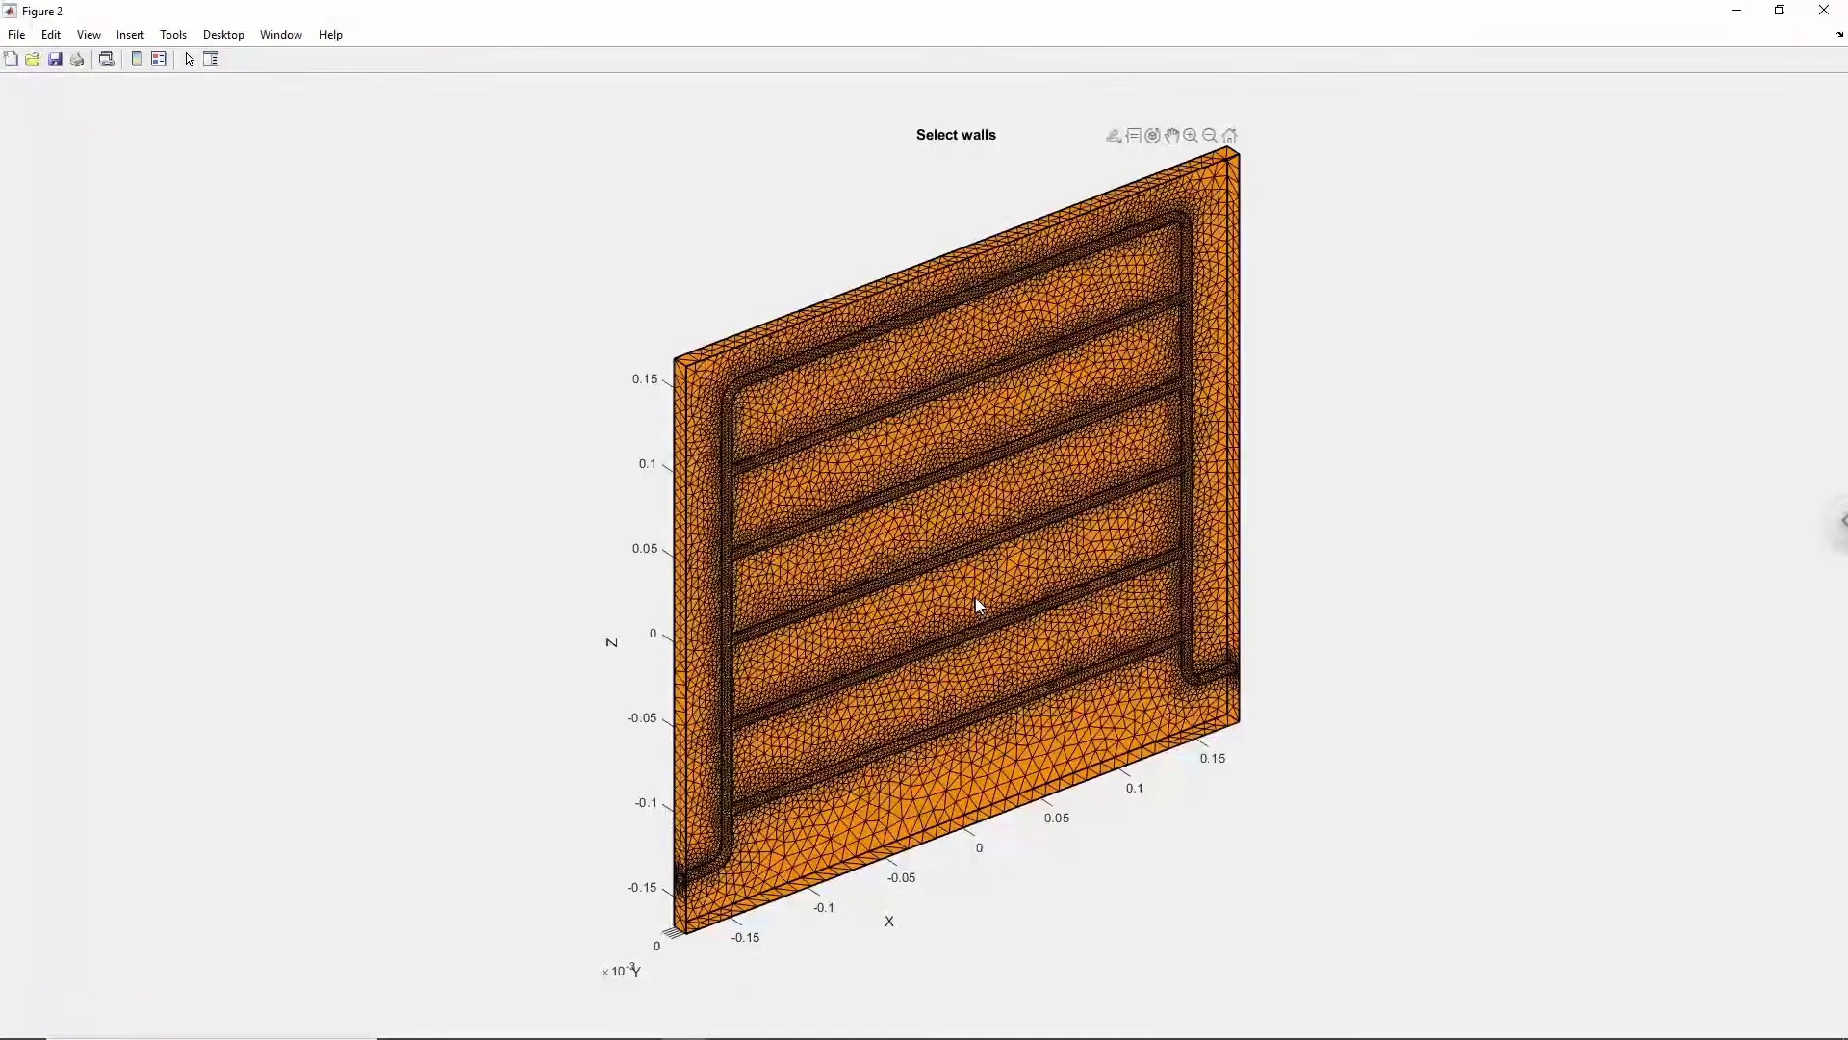
right_click(975, 601)
left_click(996, 609)
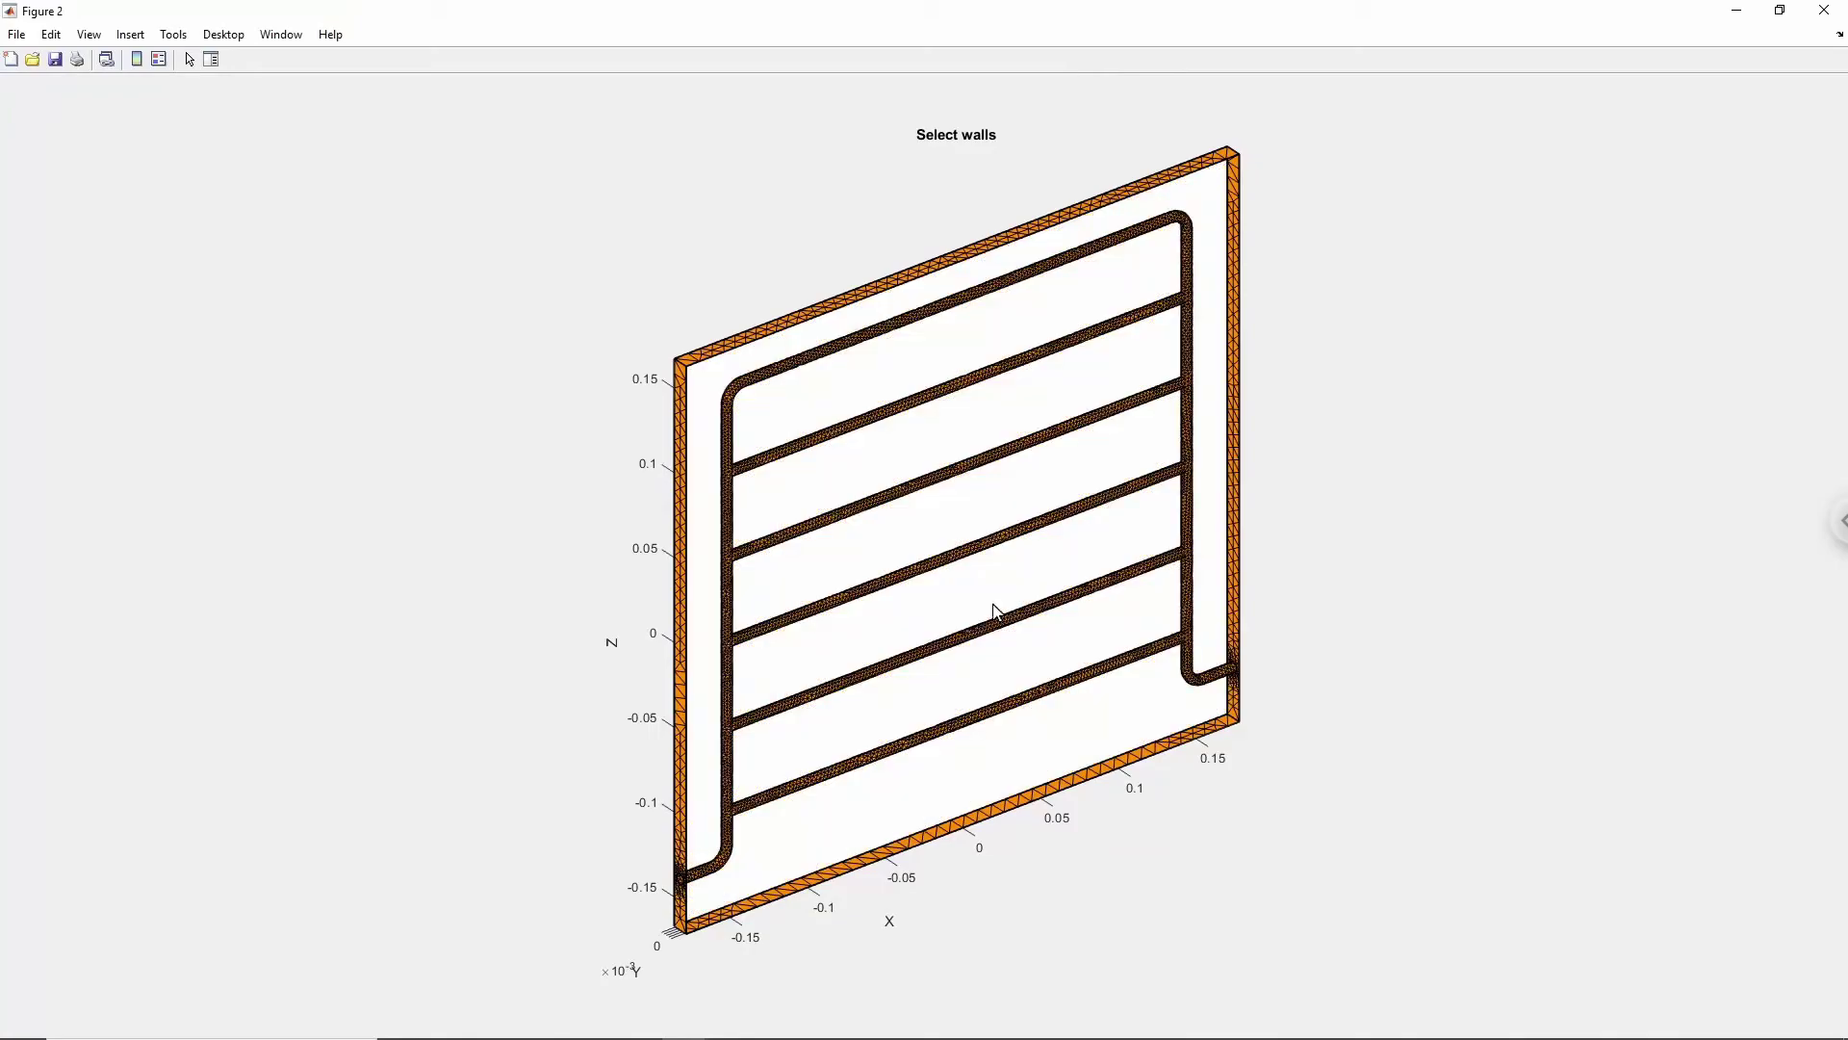
right_click(942, 570)
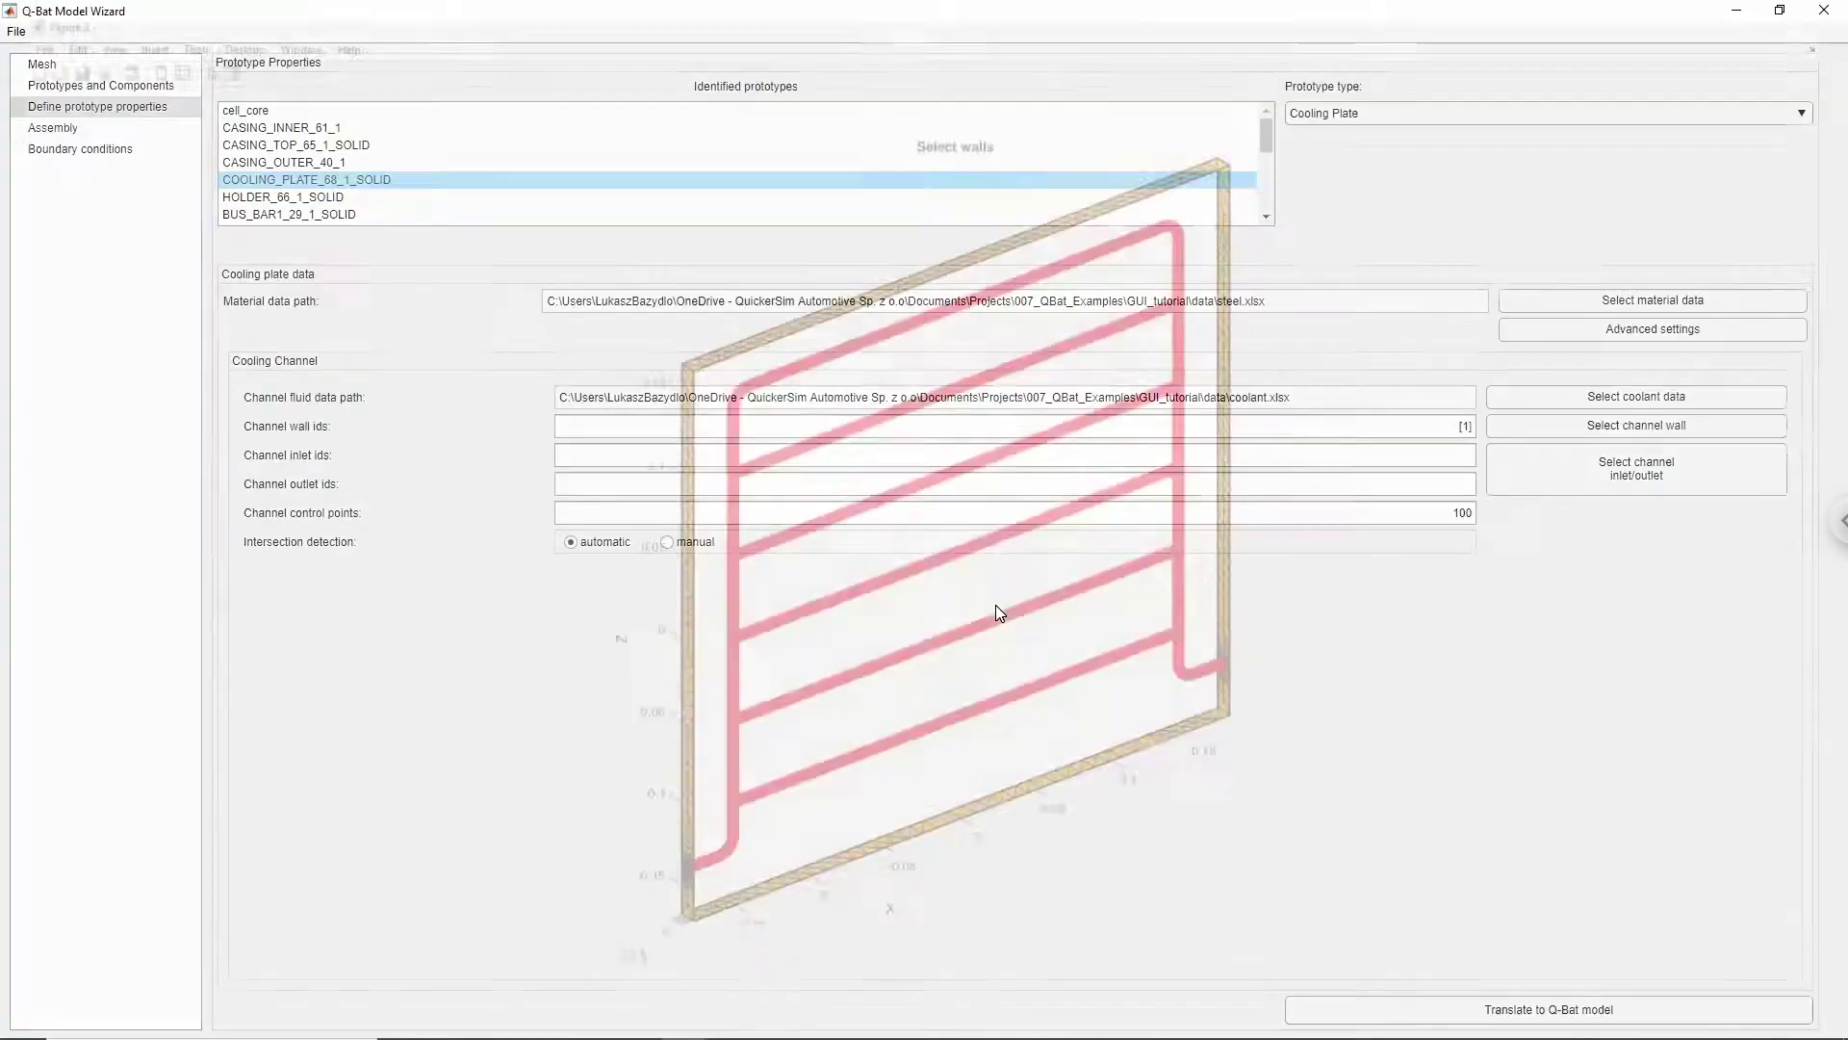
- Mark the lower-left channel opening as pipe inlet and the red right-edge end as pipe outlet
left_click(1544, 454)
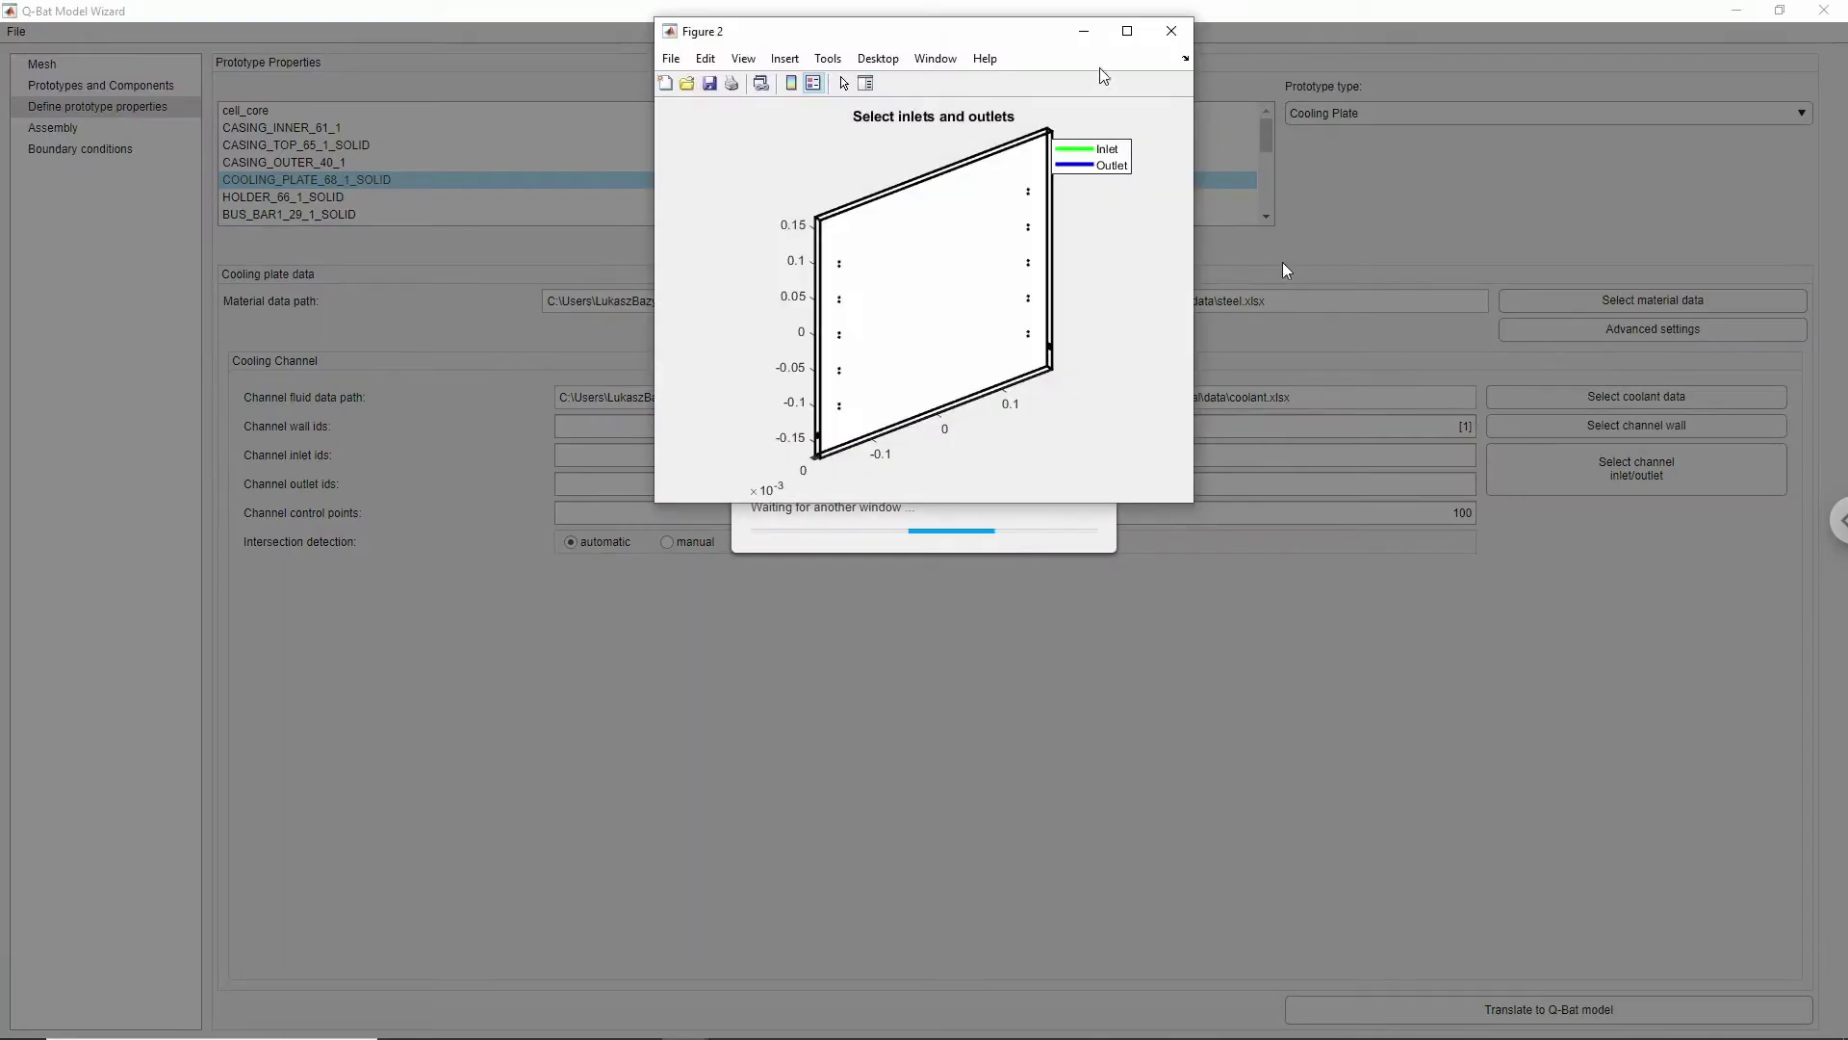
left_click(1128, 31)
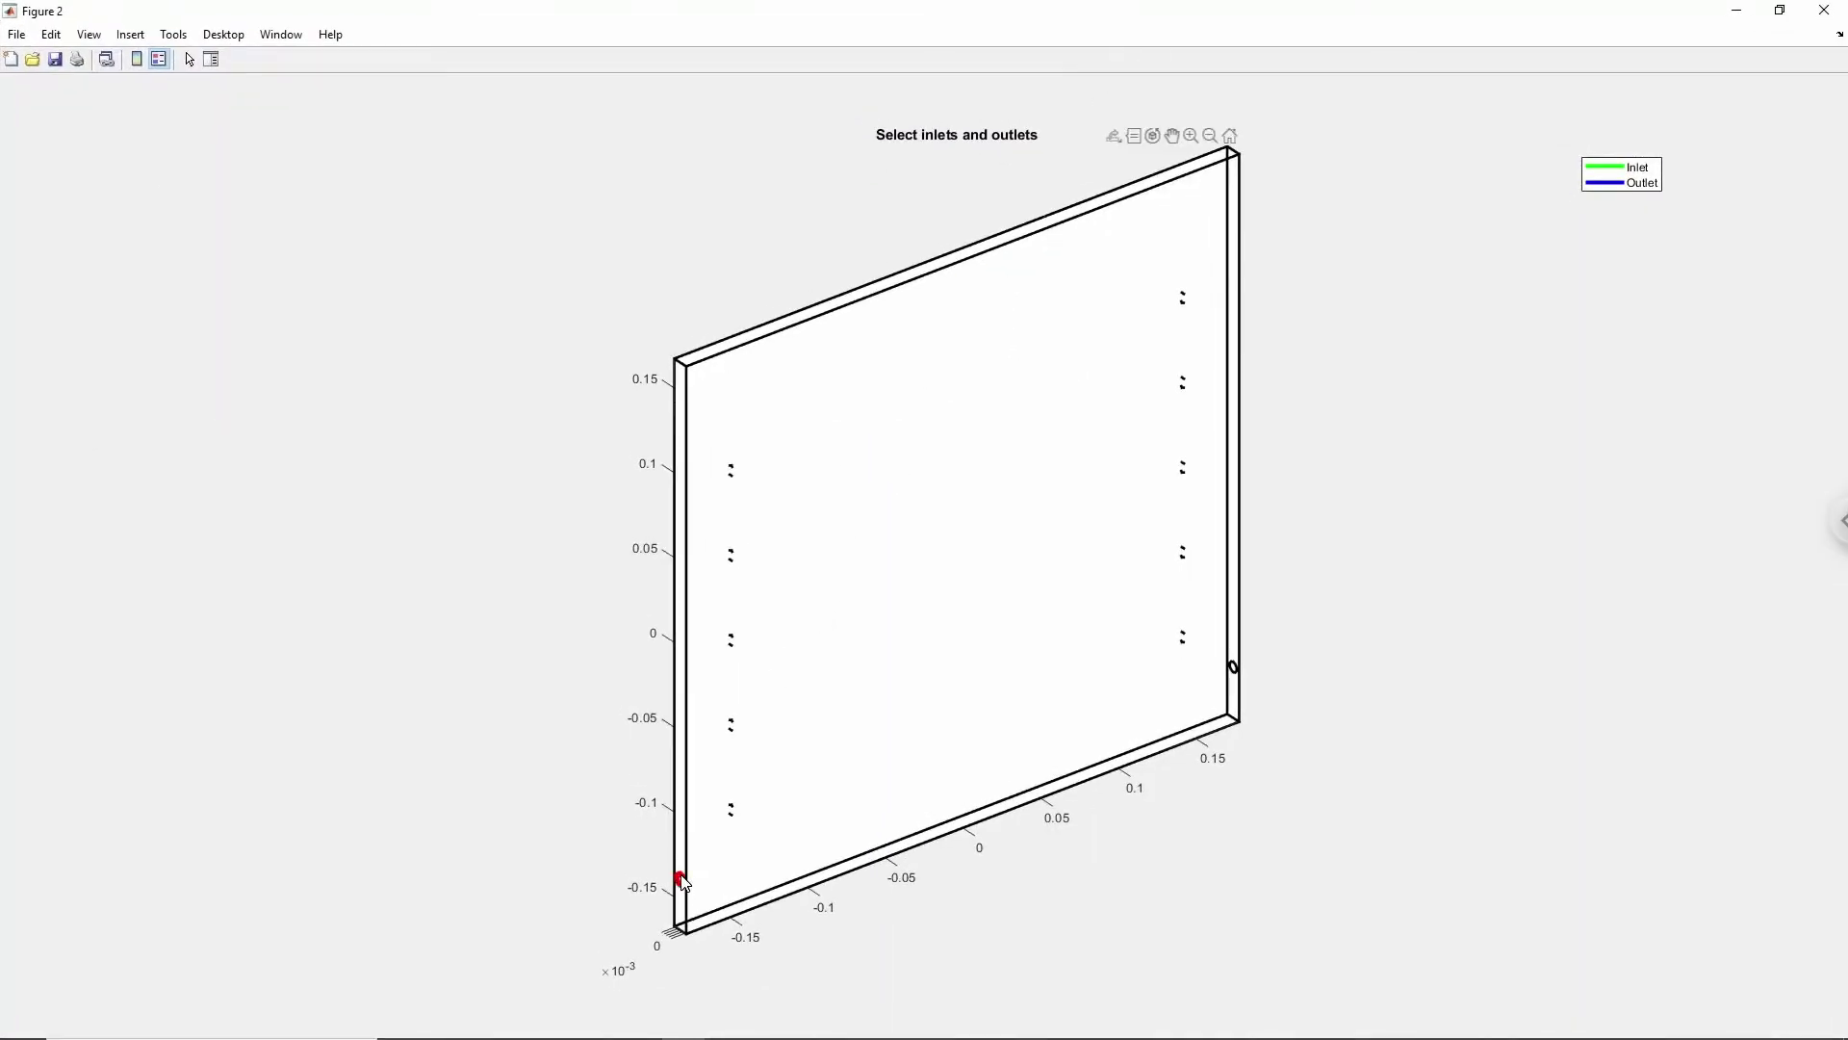
right_click(684, 882)
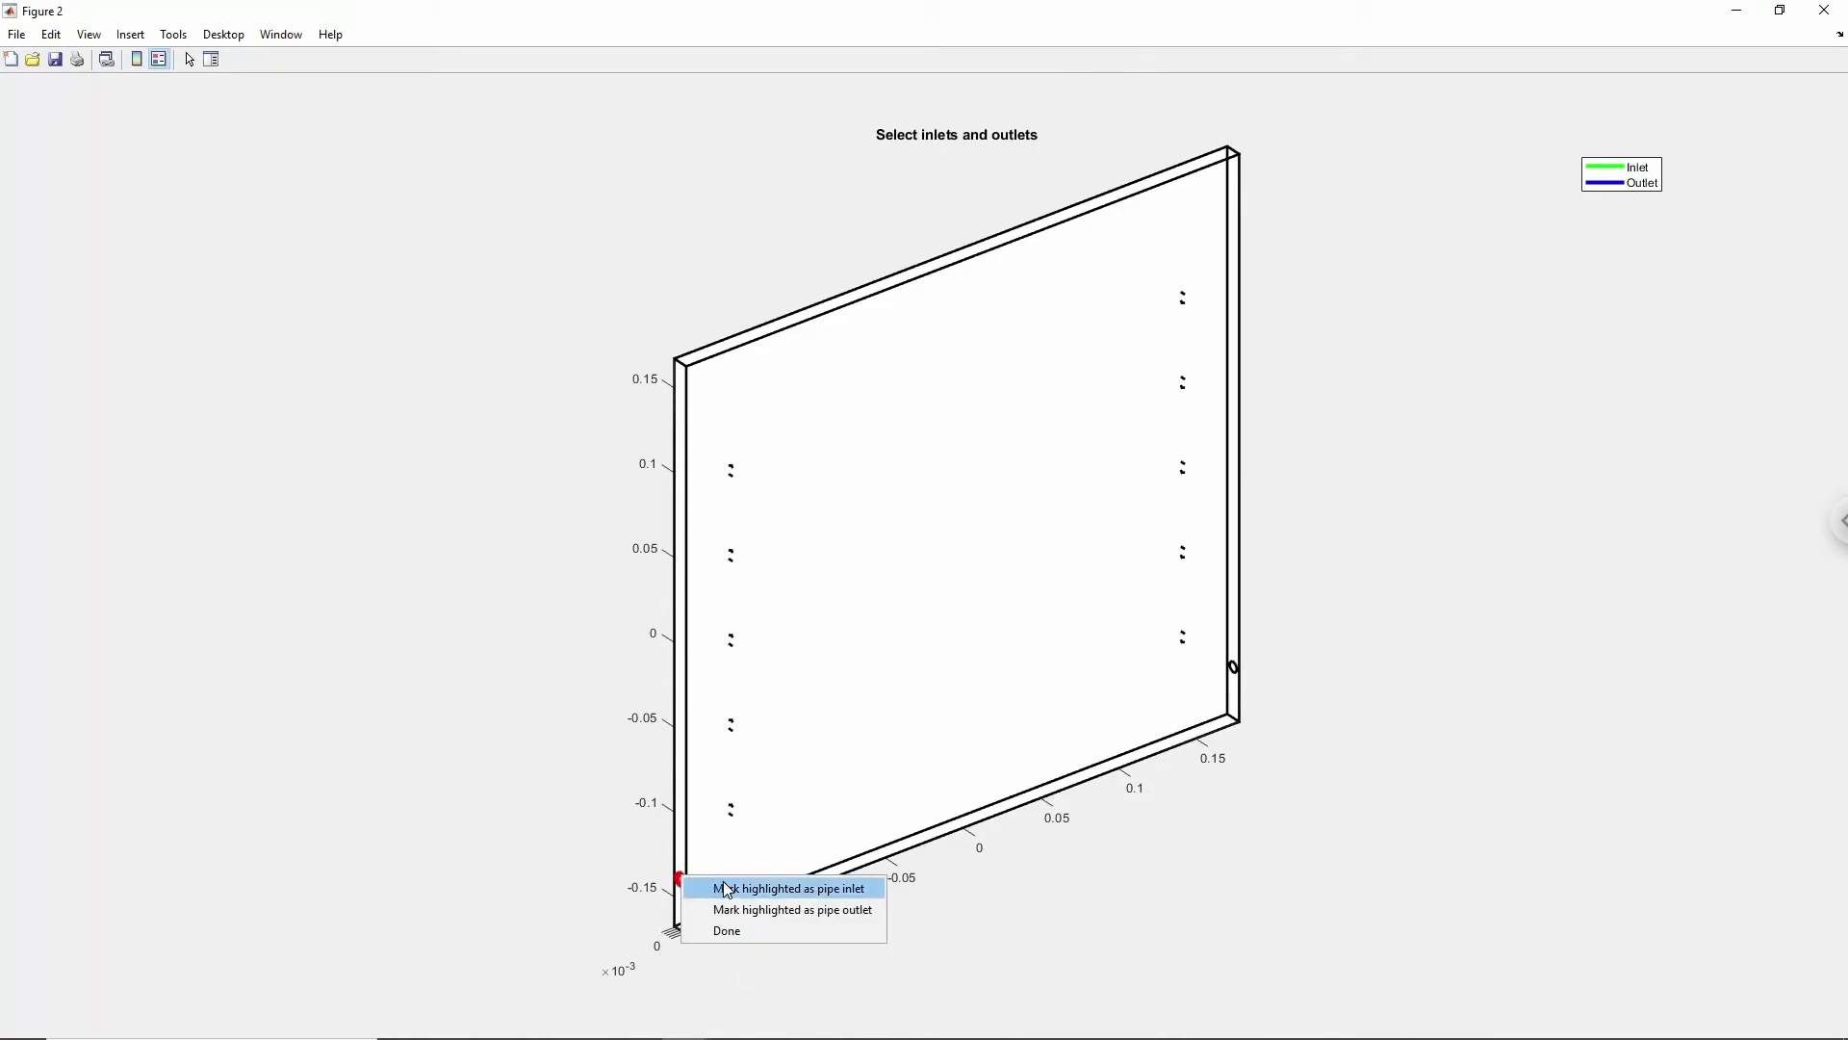
left_click(727, 888)
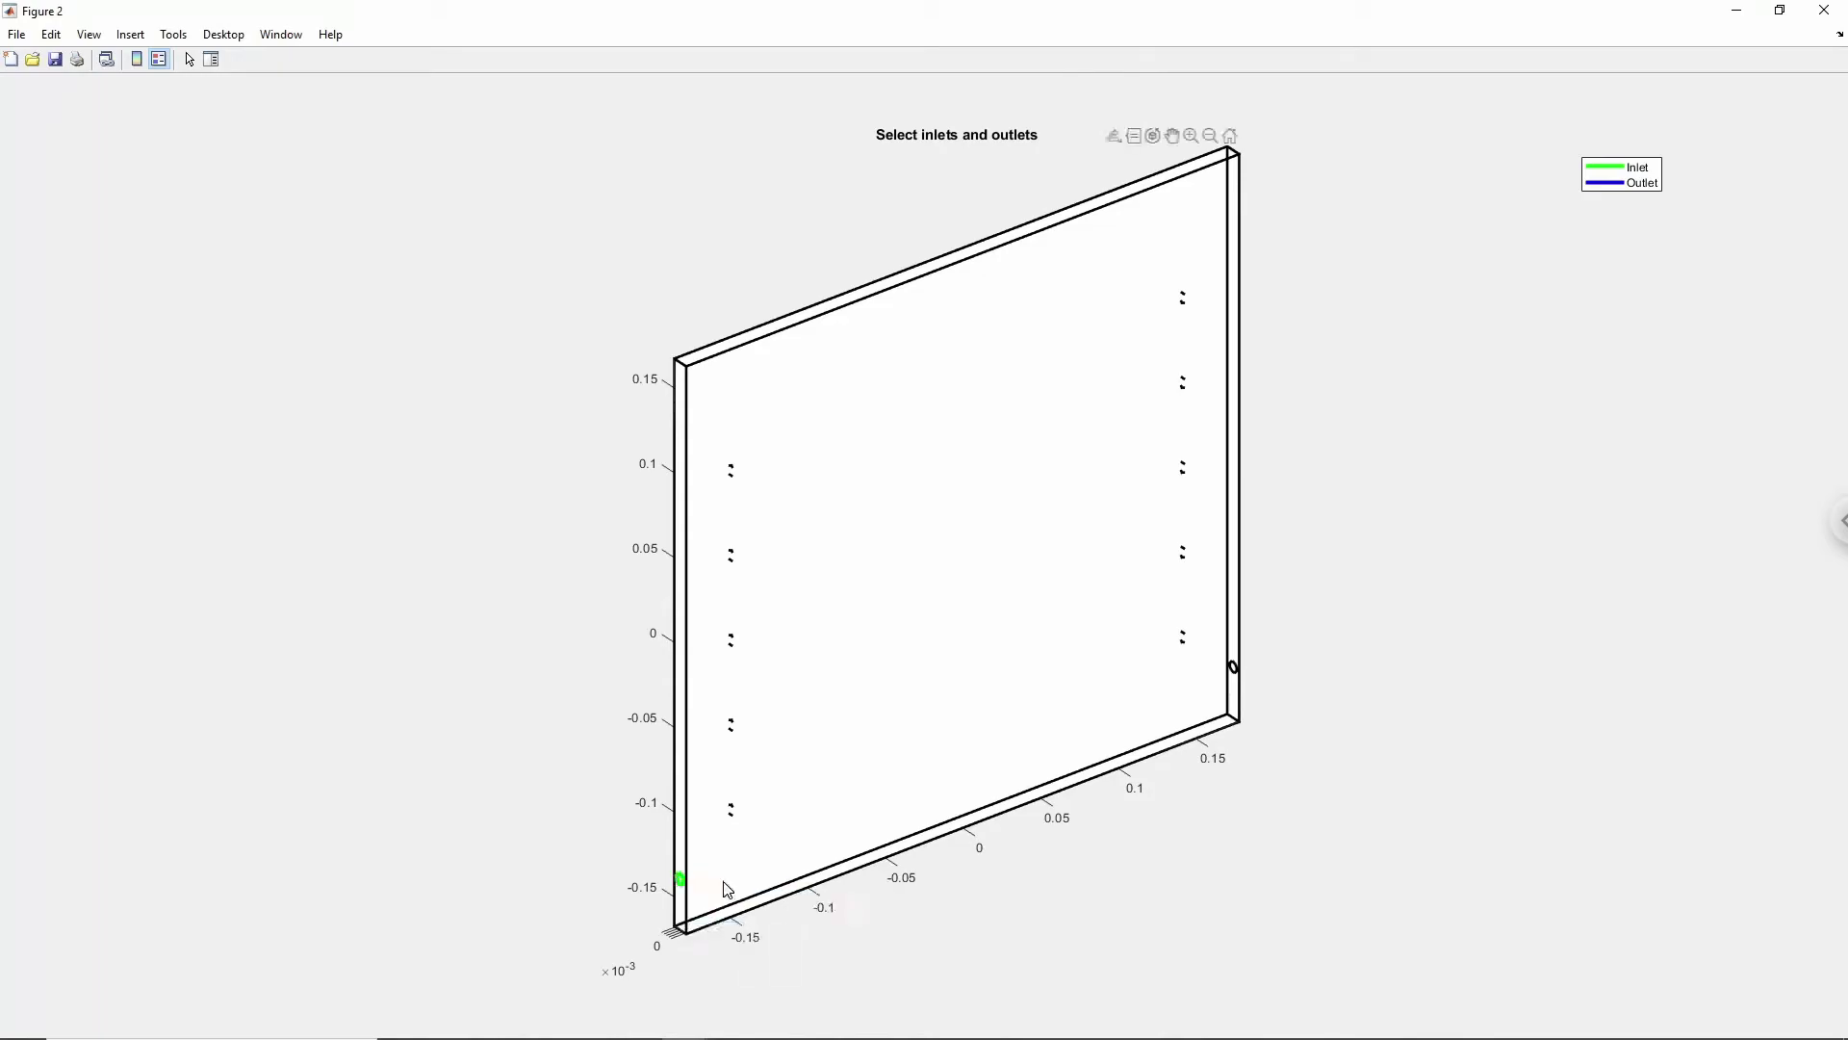
right_click(1232, 671)
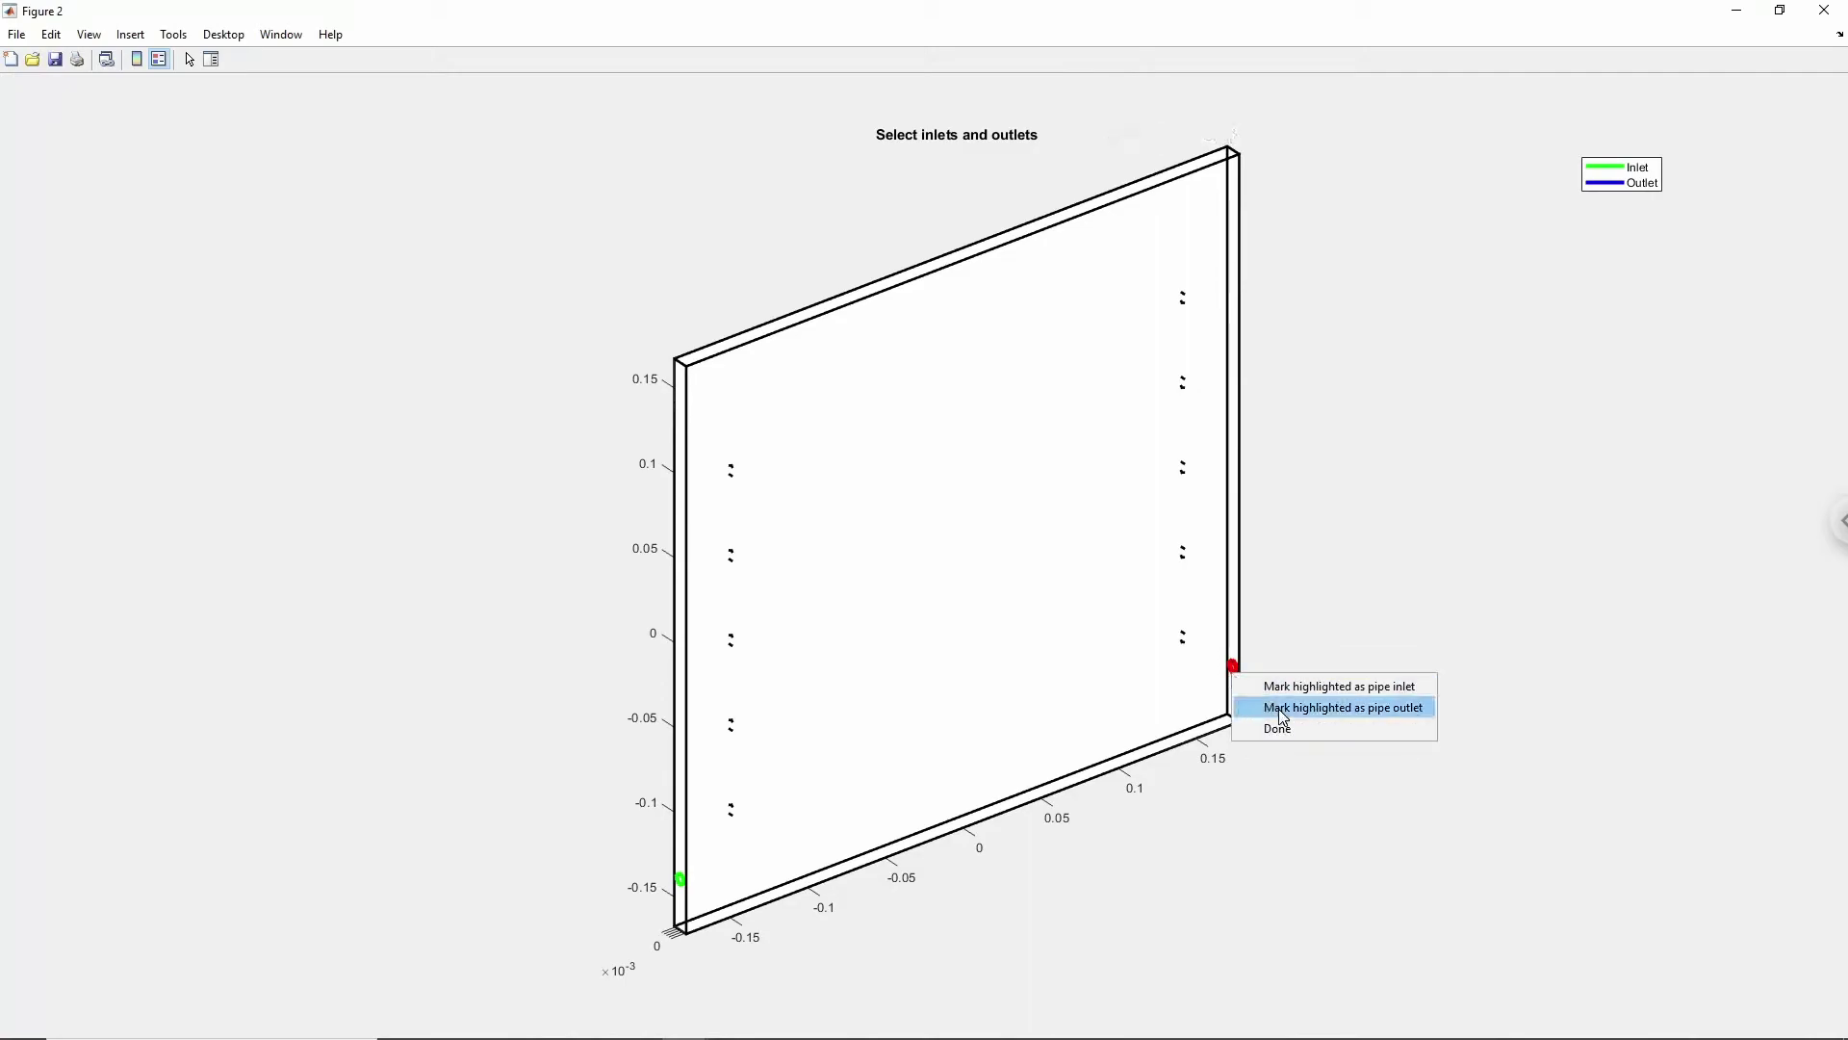
left_click(1283, 717)
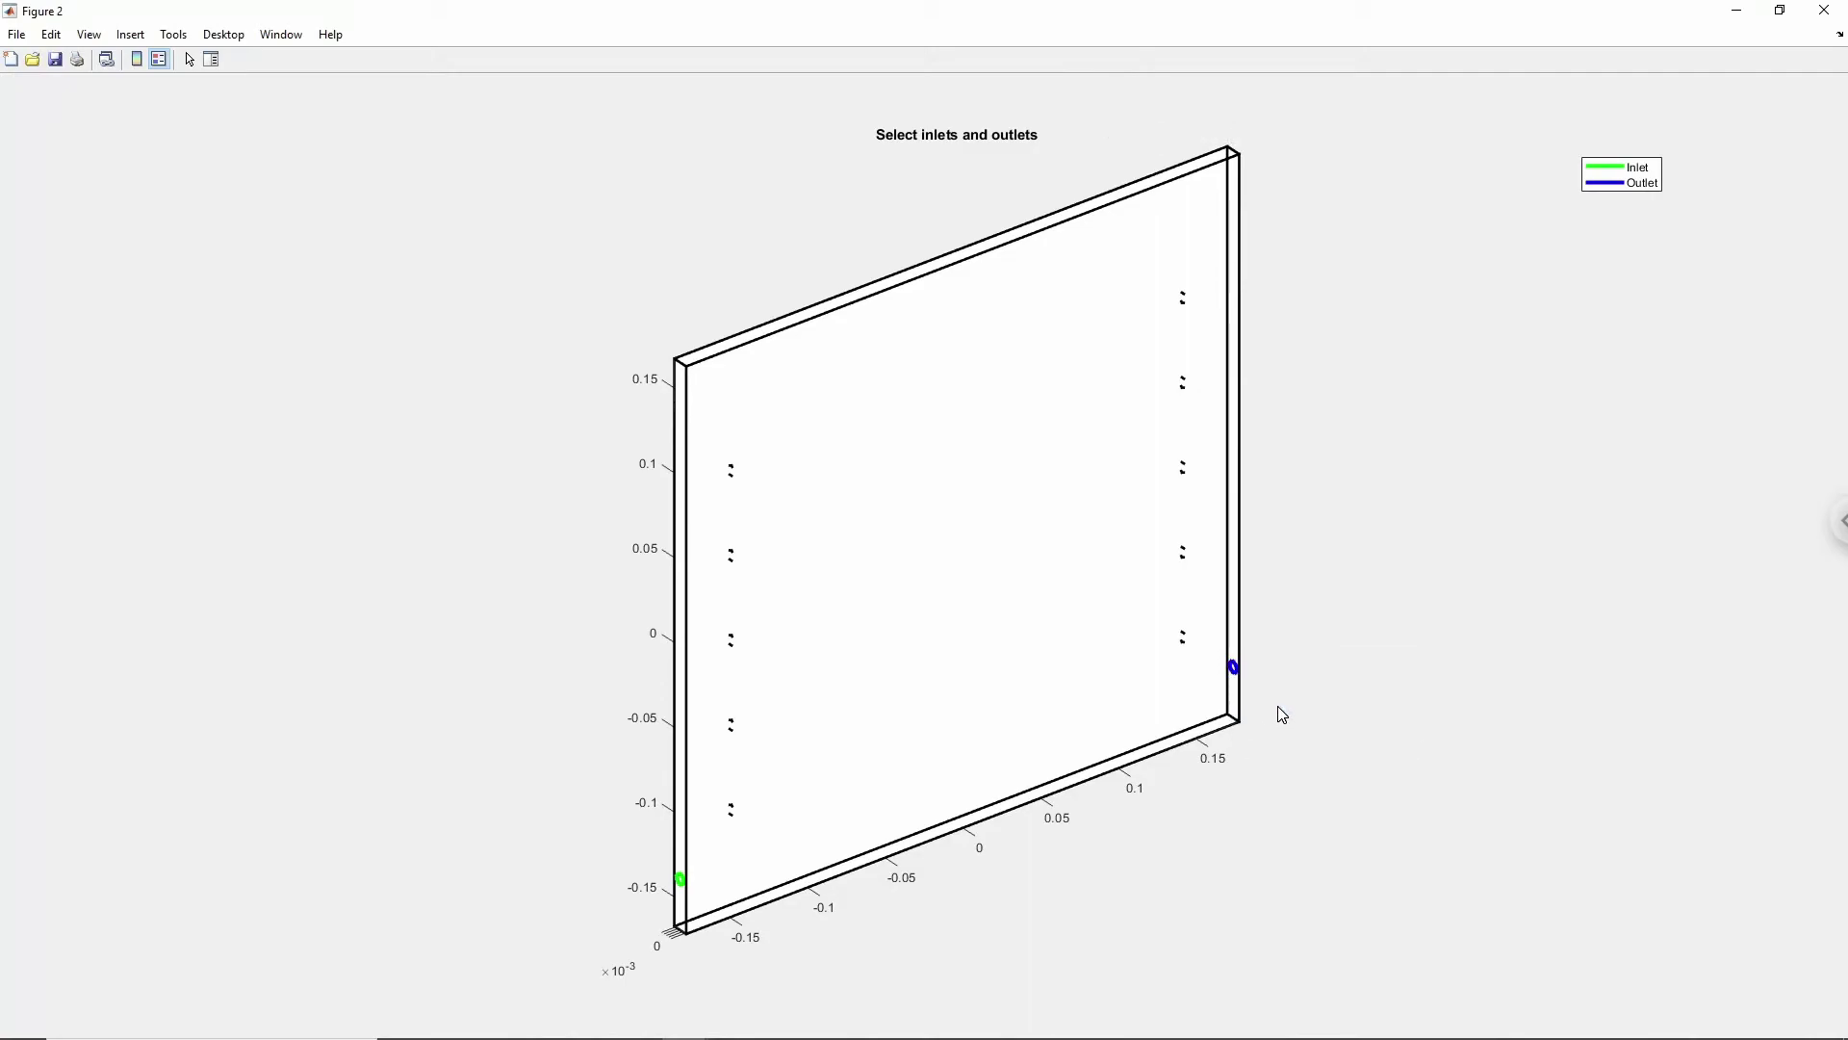
right_click(1144, 678)
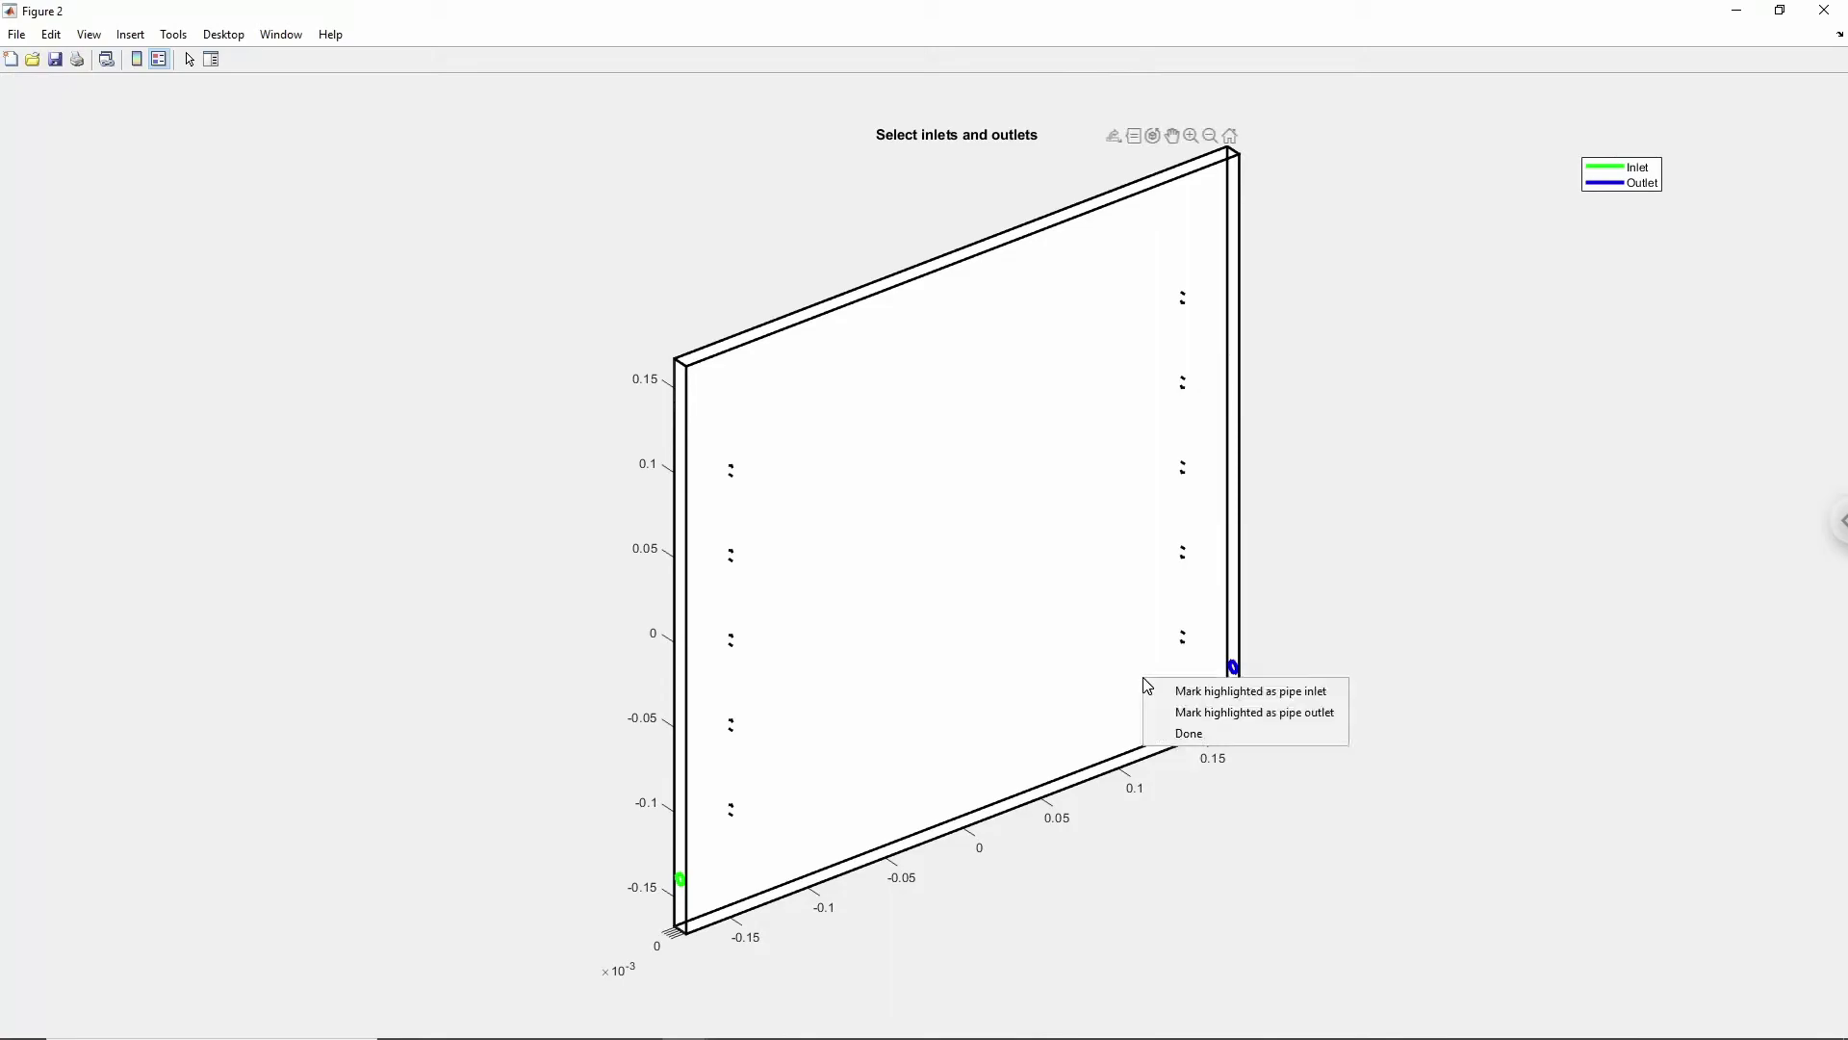
- Confirm the inlet/outlet picks, set intersection detection to manual, and start the Q-Bat translation
left_click(1177, 734)
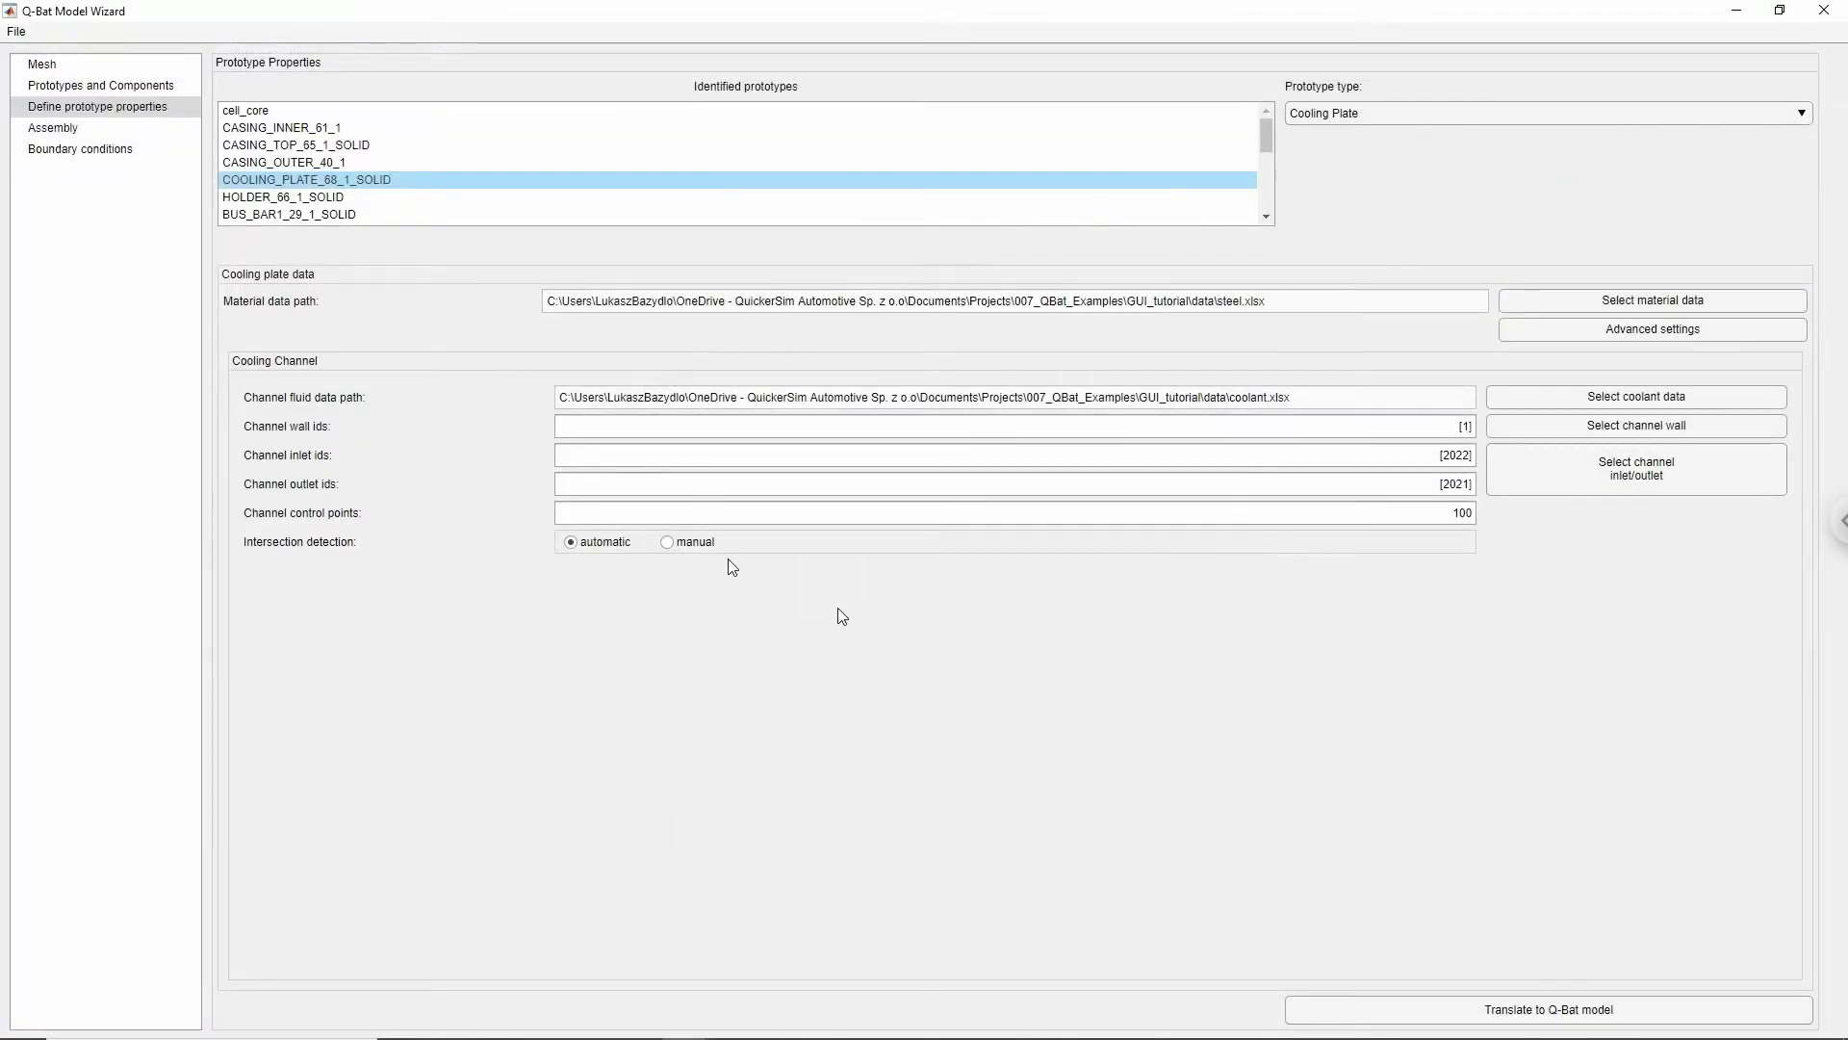
left_click(667, 542)
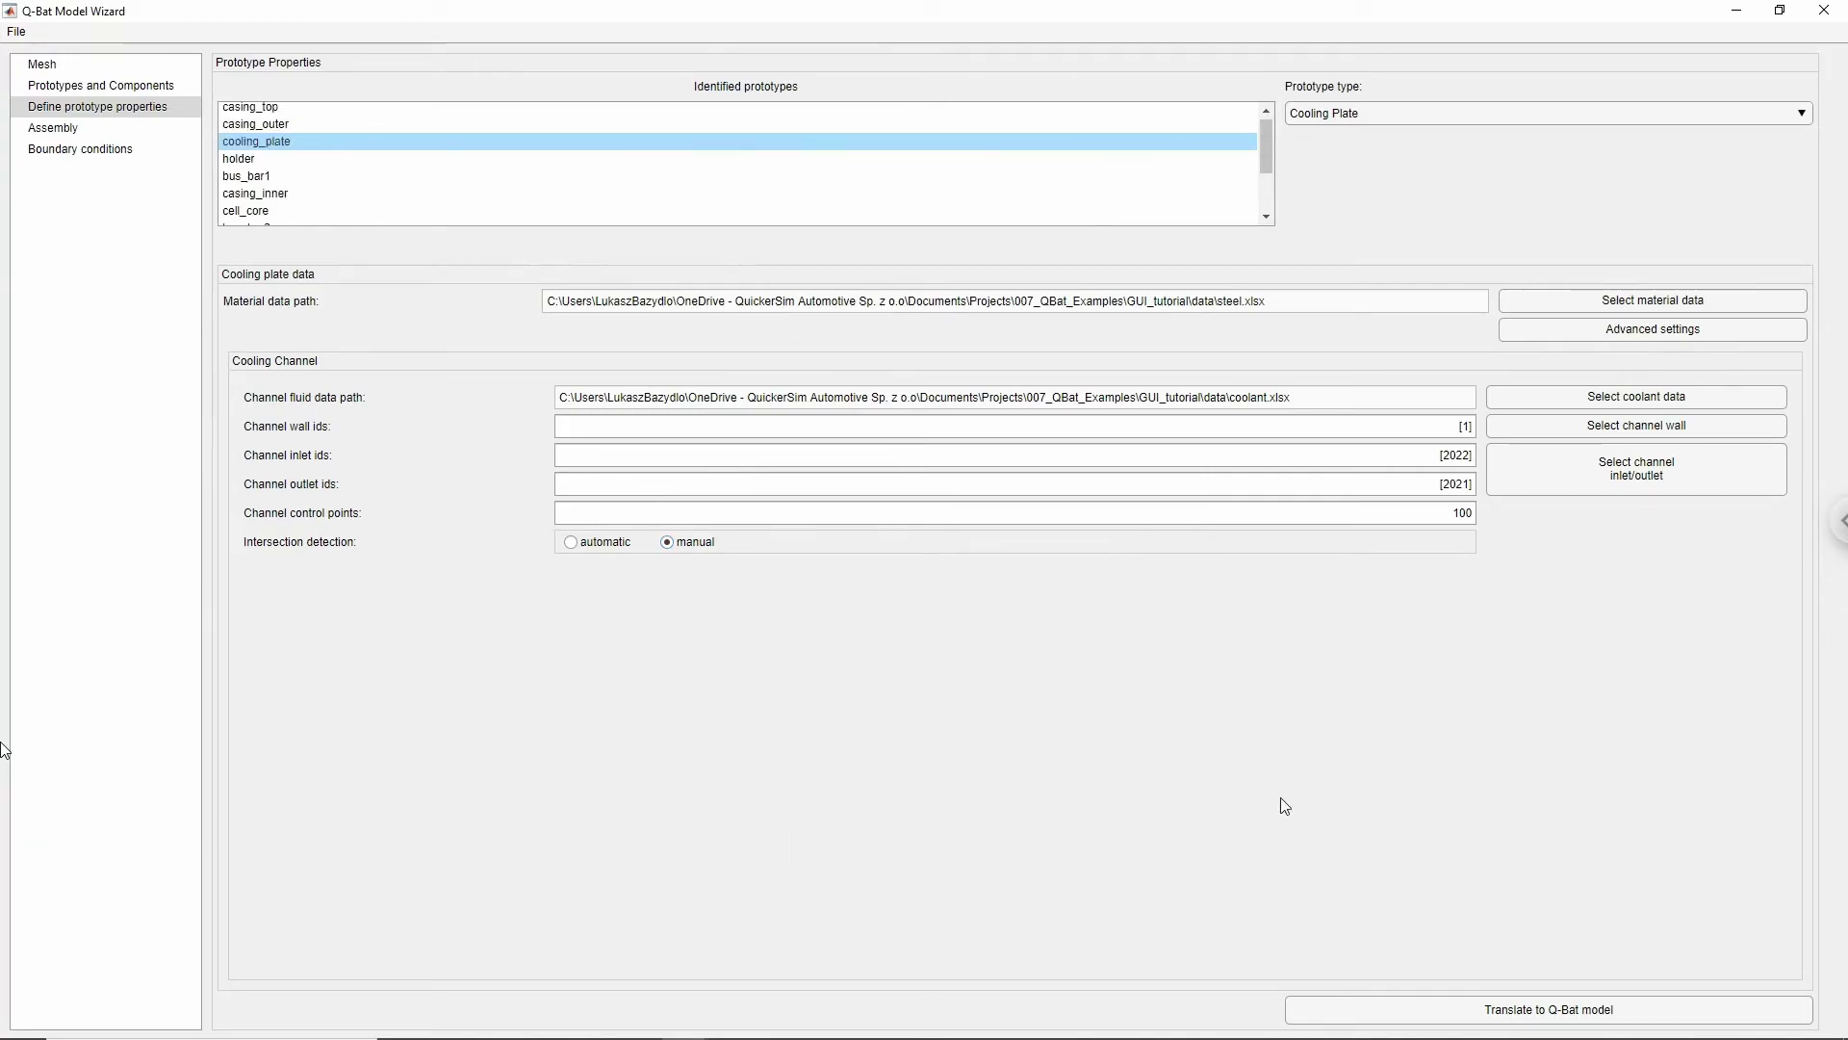
left_click(1392, 1010)
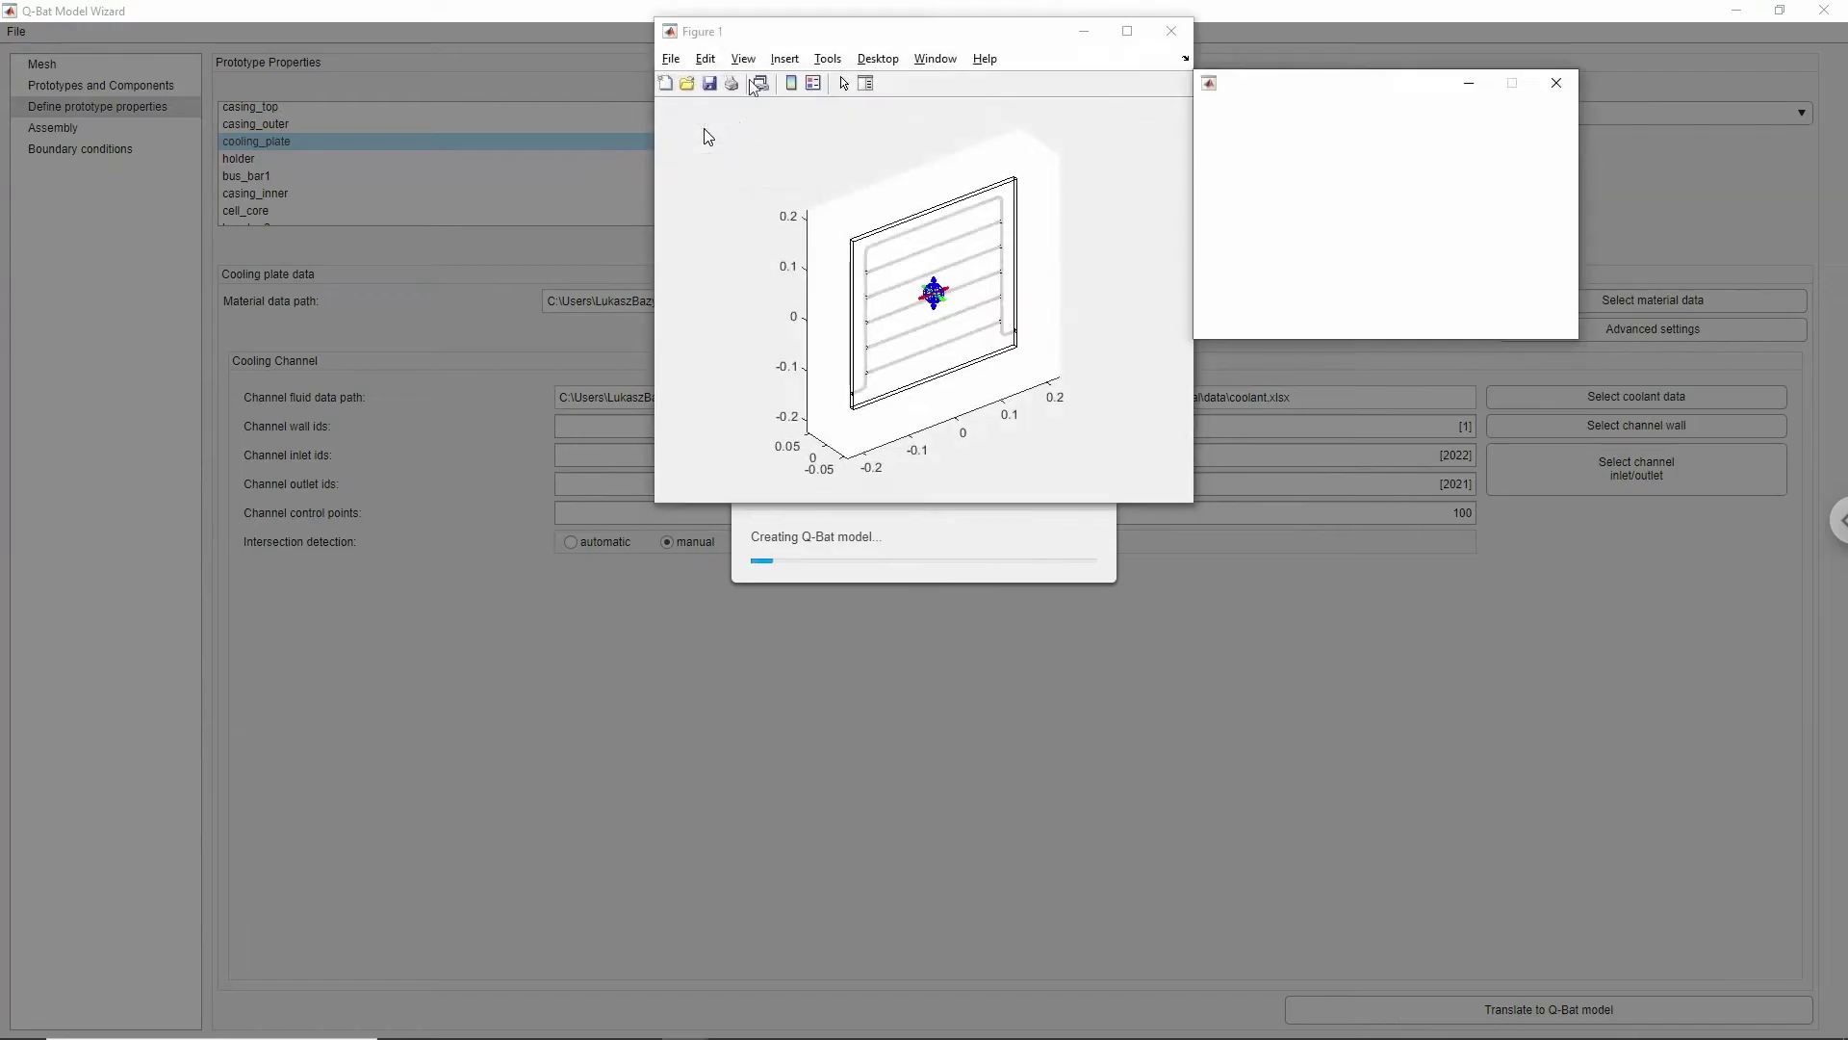
- Enlarge the plate figure and nudge the first sphere along X, using a 0.1 step
left_click_drag(763, 36, 107, 33)
left_click_drag(540, 499, 1184, 1010)
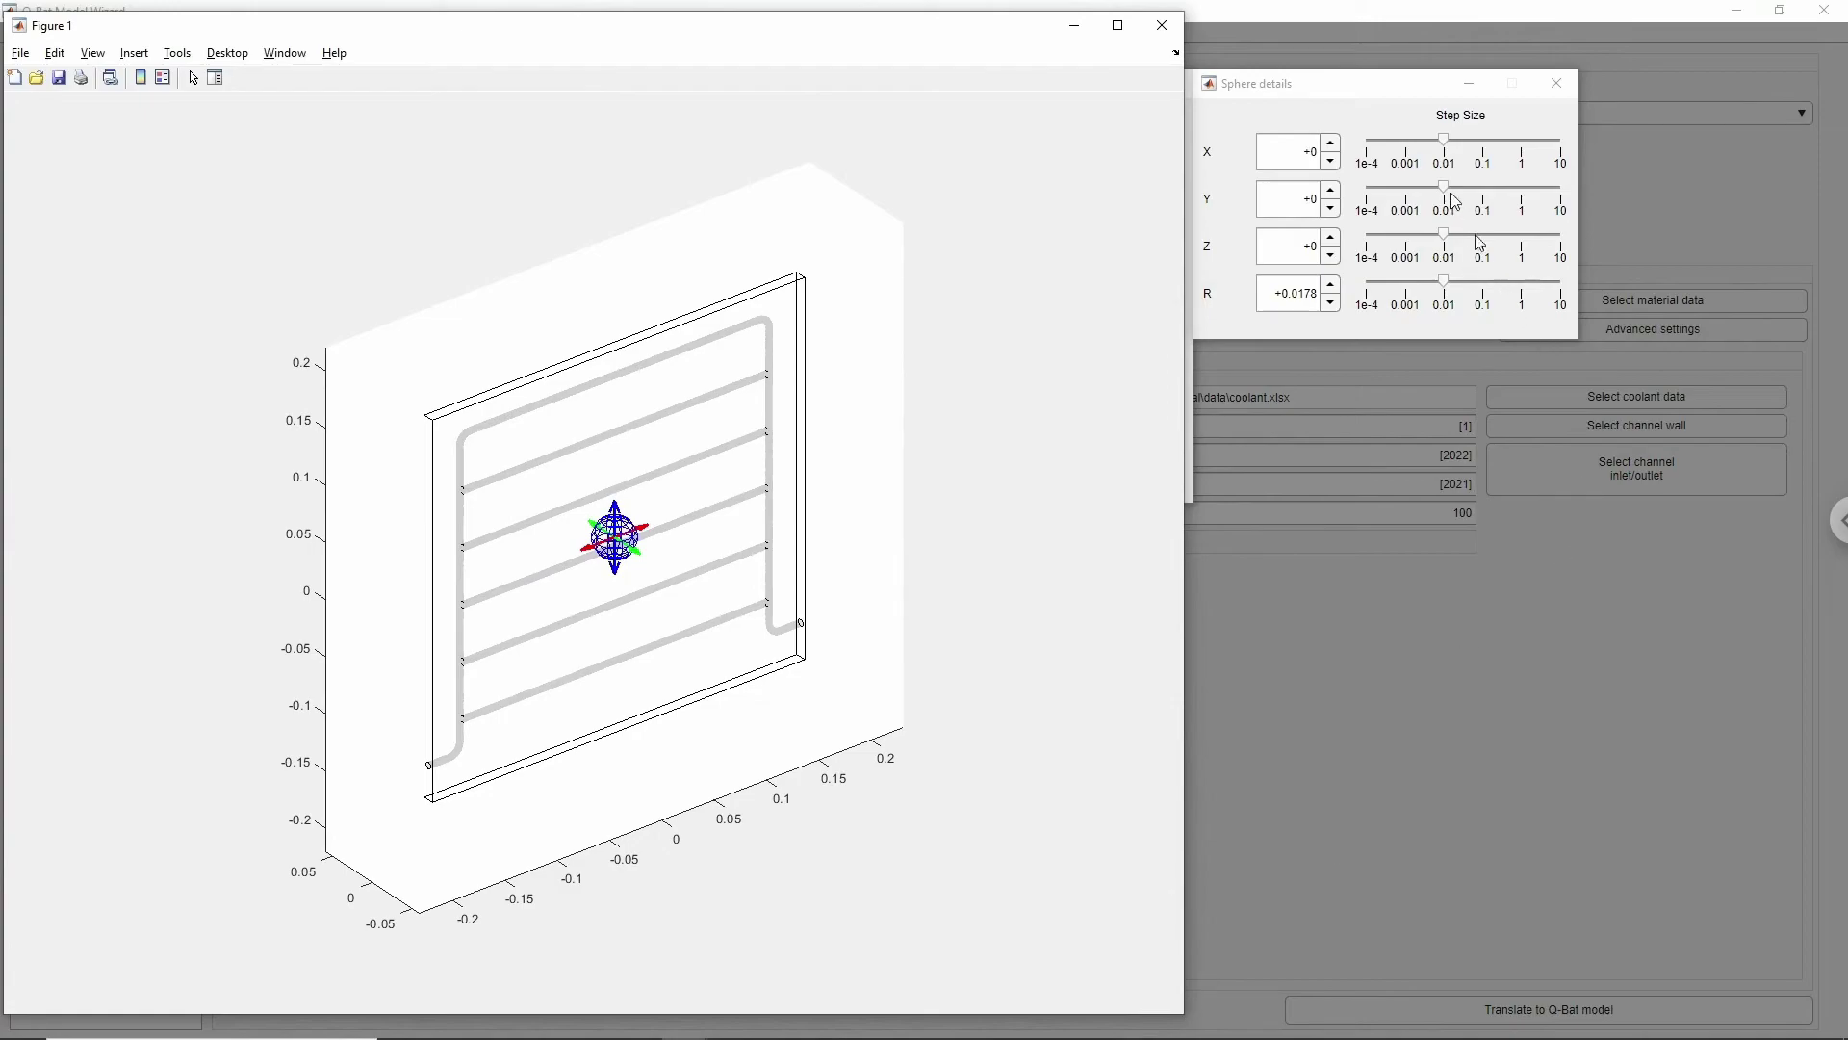
left_click(1331, 146)
left_click(1331, 146)
left_click(1331, 146)
left_click(1331, 146)
left_click(1331, 146)
left_click(1331, 146)
left_click(1331, 146)
left_click(1331, 146)
left_click_drag(1444, 153, 1483, 153)
left_click(1331, 142)
left_click(1331, 161)
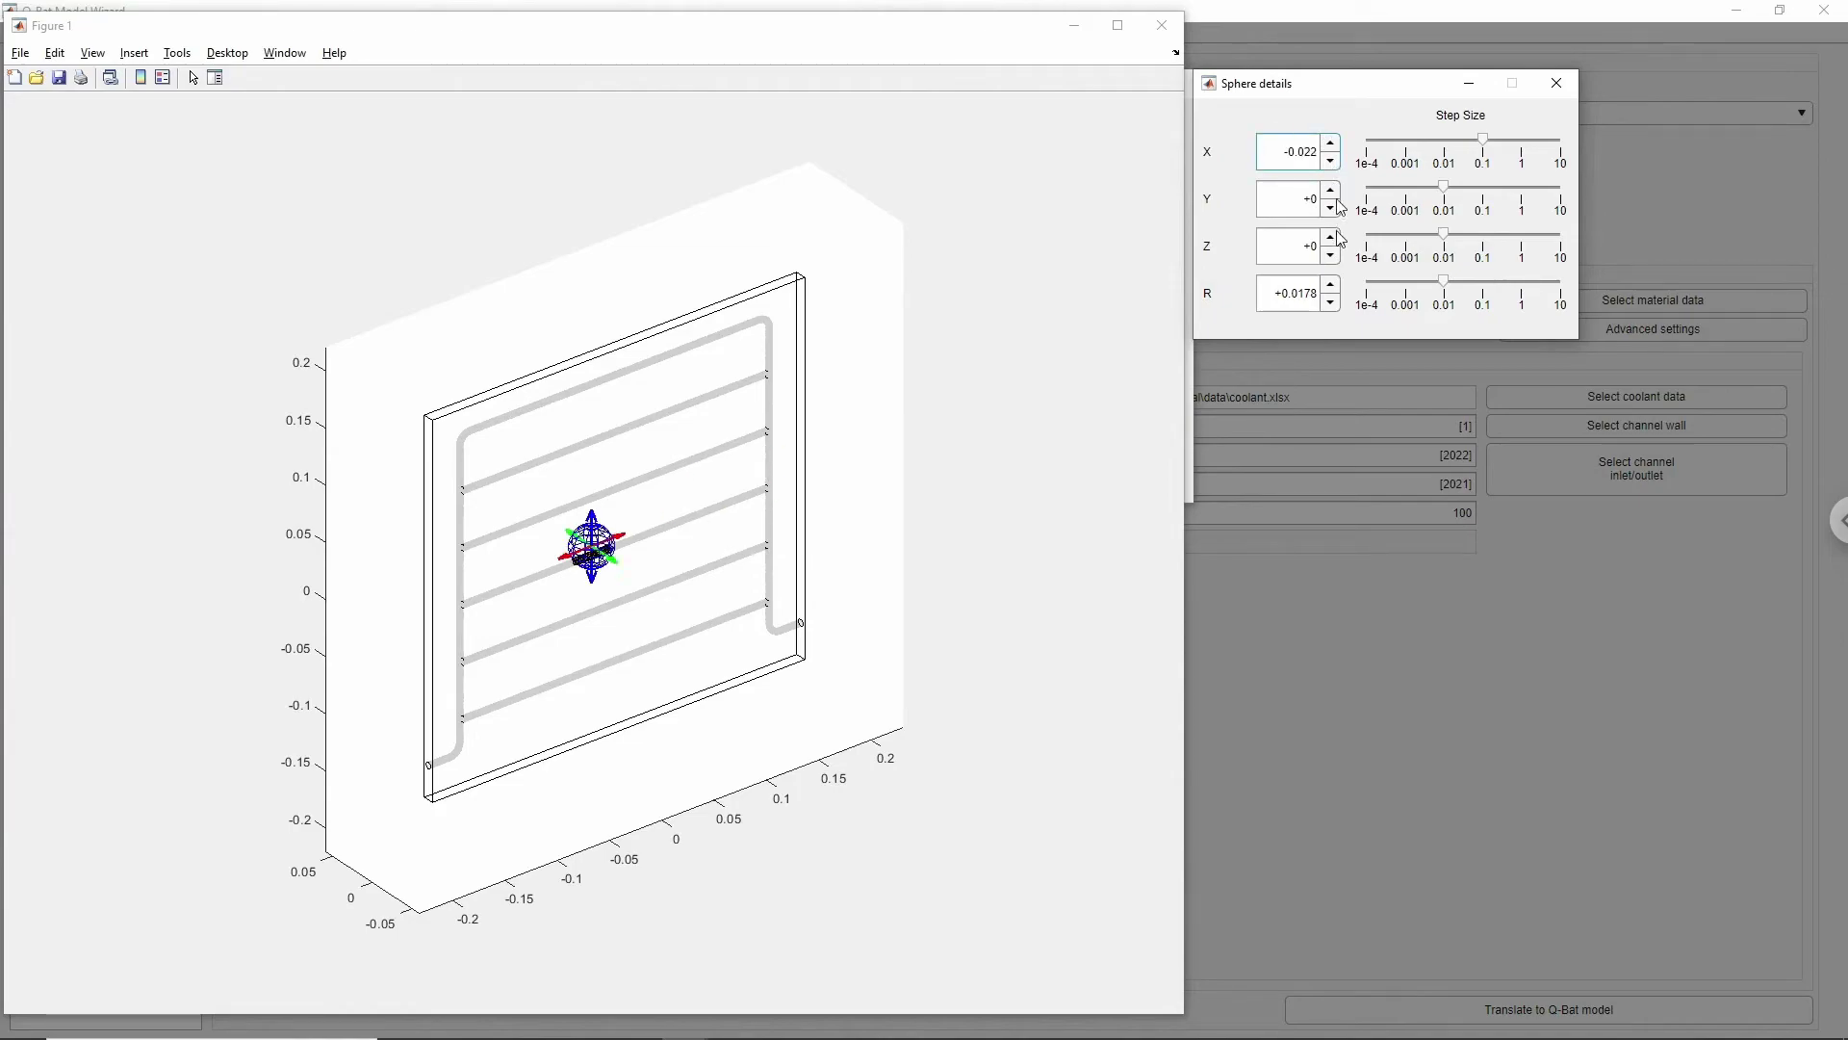
- Adjust the sphere's Z and radius 0.0178, place it on the lower-left crossing, and close the figure
left_click(1331, 239)
left_click(1331, 238)
left_click(1331, 239)
left_click(1331, 239)
left_click(1331, 239)
left_click(1331, 239)
left_click(1331, 238)
left_click(1331, 256)
left_click(1331, 256)
left_click(1331, 255)
left_click(1331, 255)
left_click(1330, 285)
left_click(1330, 285)
left_click(1330, 303)
left_click(1330, 304)
left_click_drag(592, 512, 460, 723)
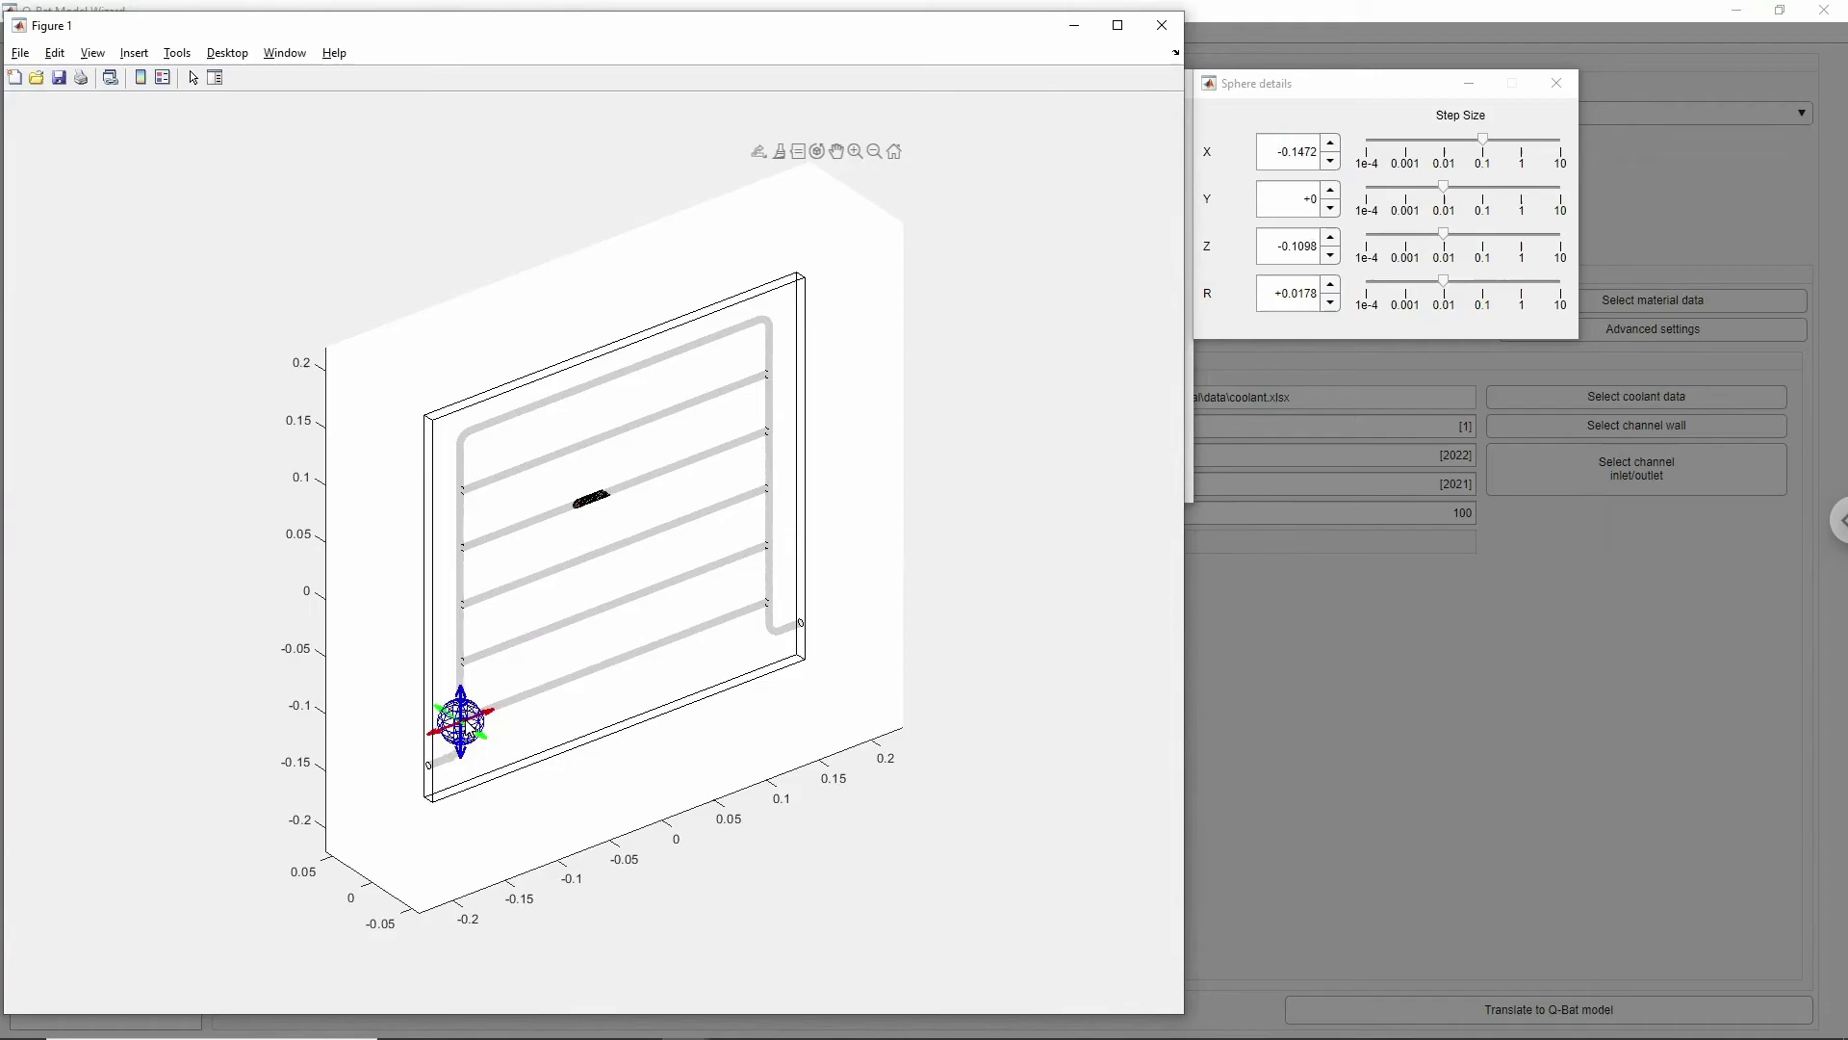
left_click(1161, 28)
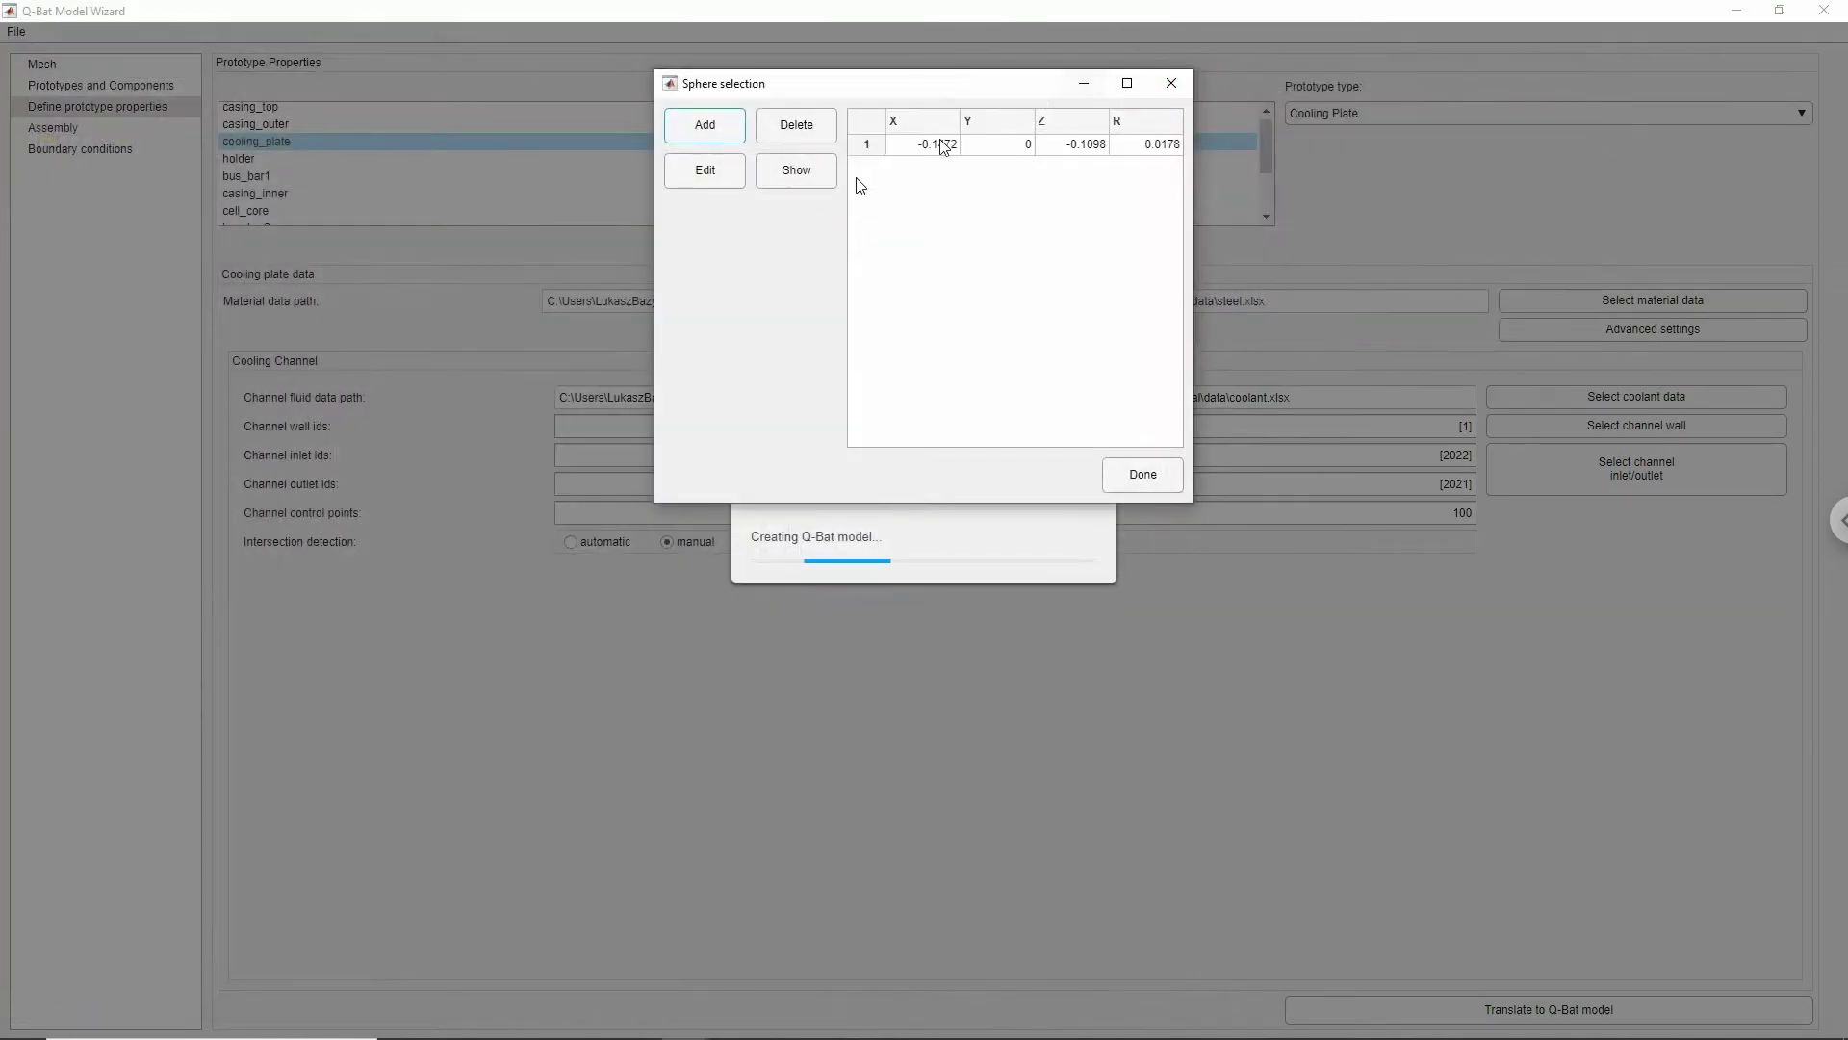
- Add four more intersection spheres on the left-column channel crossings
left_click(1127, 83)
left_click(219, 91)
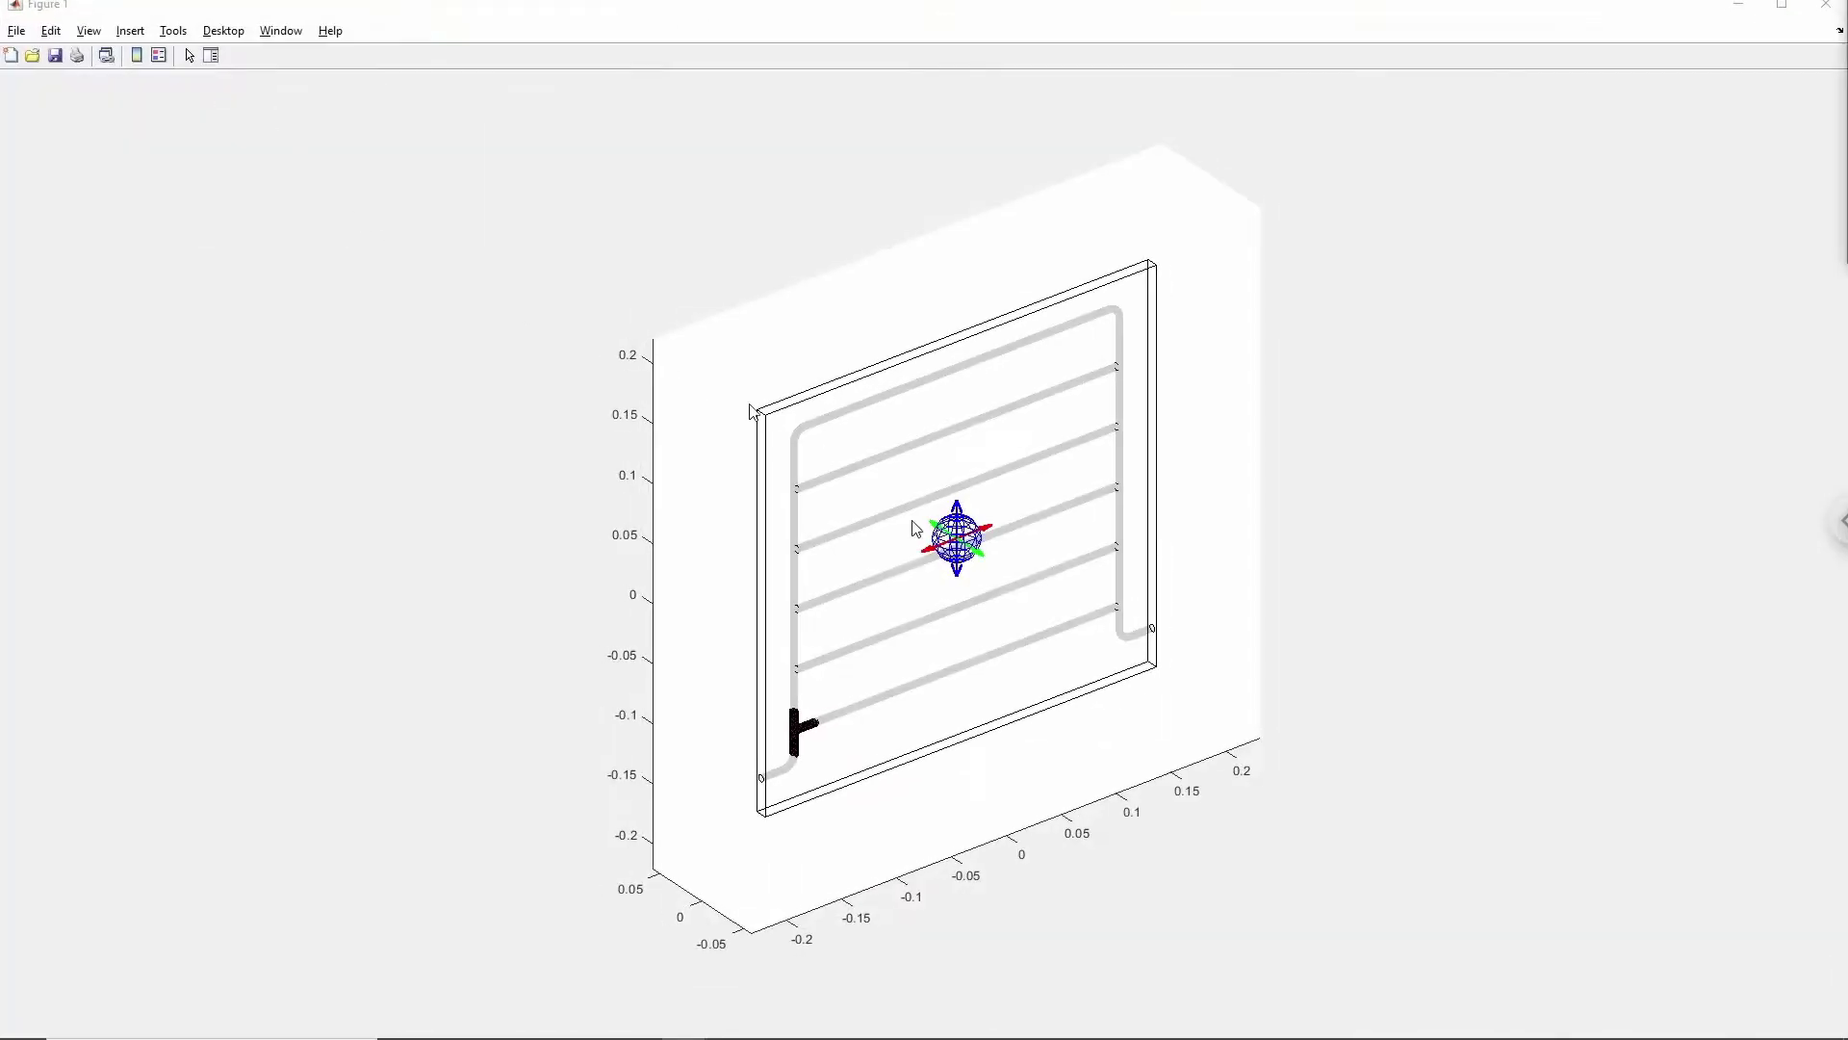
left_click(1826, 5)
left_click(289, 130)
left_click_drag(960, 536, 809, 606)
left_click(1826, 5)
left_click(161, 77)
left_click_drag(957, 536, 798, 543)
left_click(1826, 5)
left_click(244, 103)
left_click_drag(953, 536, 799, 496)
left_click(1825, 5)
- Add five spheres on the right-column crossings and confirm all ten with Done
left_click(215, 126)
left_click_drag(961, 536, 1121, 358)
left_click(1826, 5)
left_click(157, 181)
left_click_drag(957, 536, 1114, 420)
left_click(1826, 5)
left_click(153, 103)
left_click_drag(953, 536, 1123, 504)
left_click(1825, 5)
left_click(120, 106)
left_click_drag(960, 536, 1128, 565)
left_click(1826, 5)
left_click(107, 72)
left_click_drag(960, 536, 1116, 617)
left_click(1826, 5)
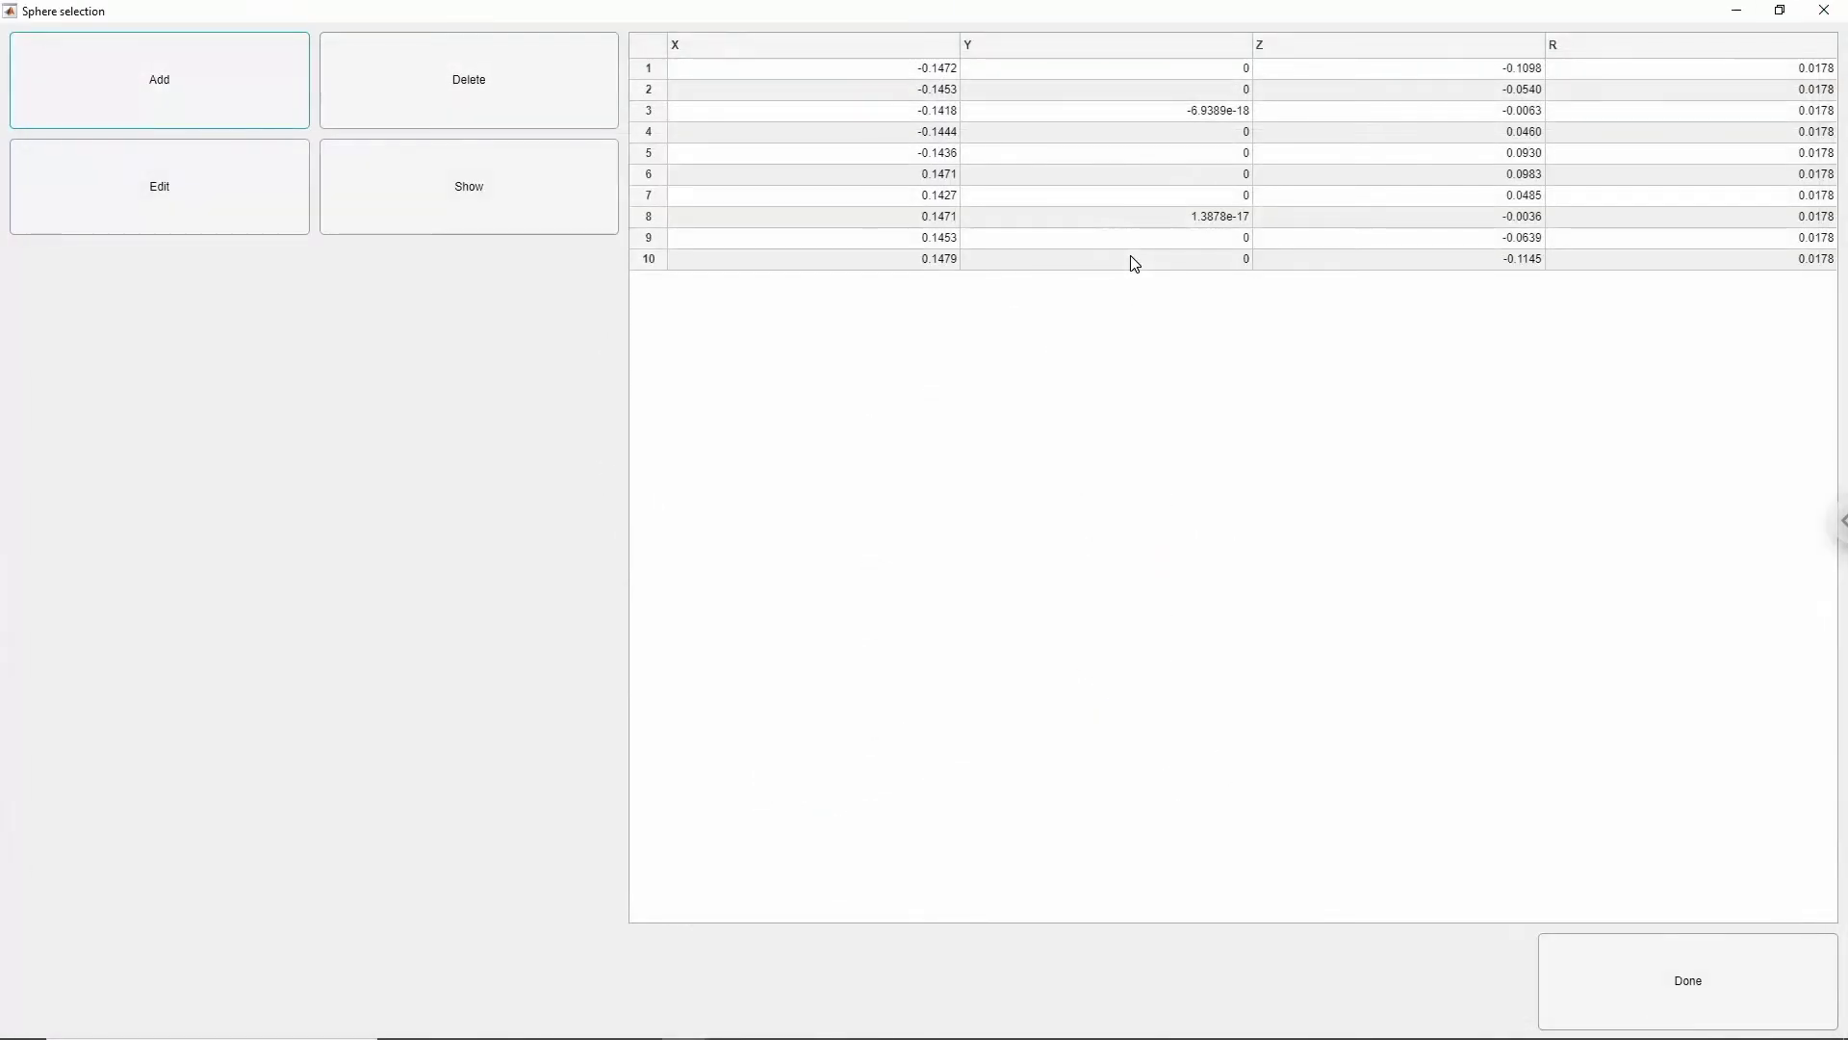
left_click(1638, 992)
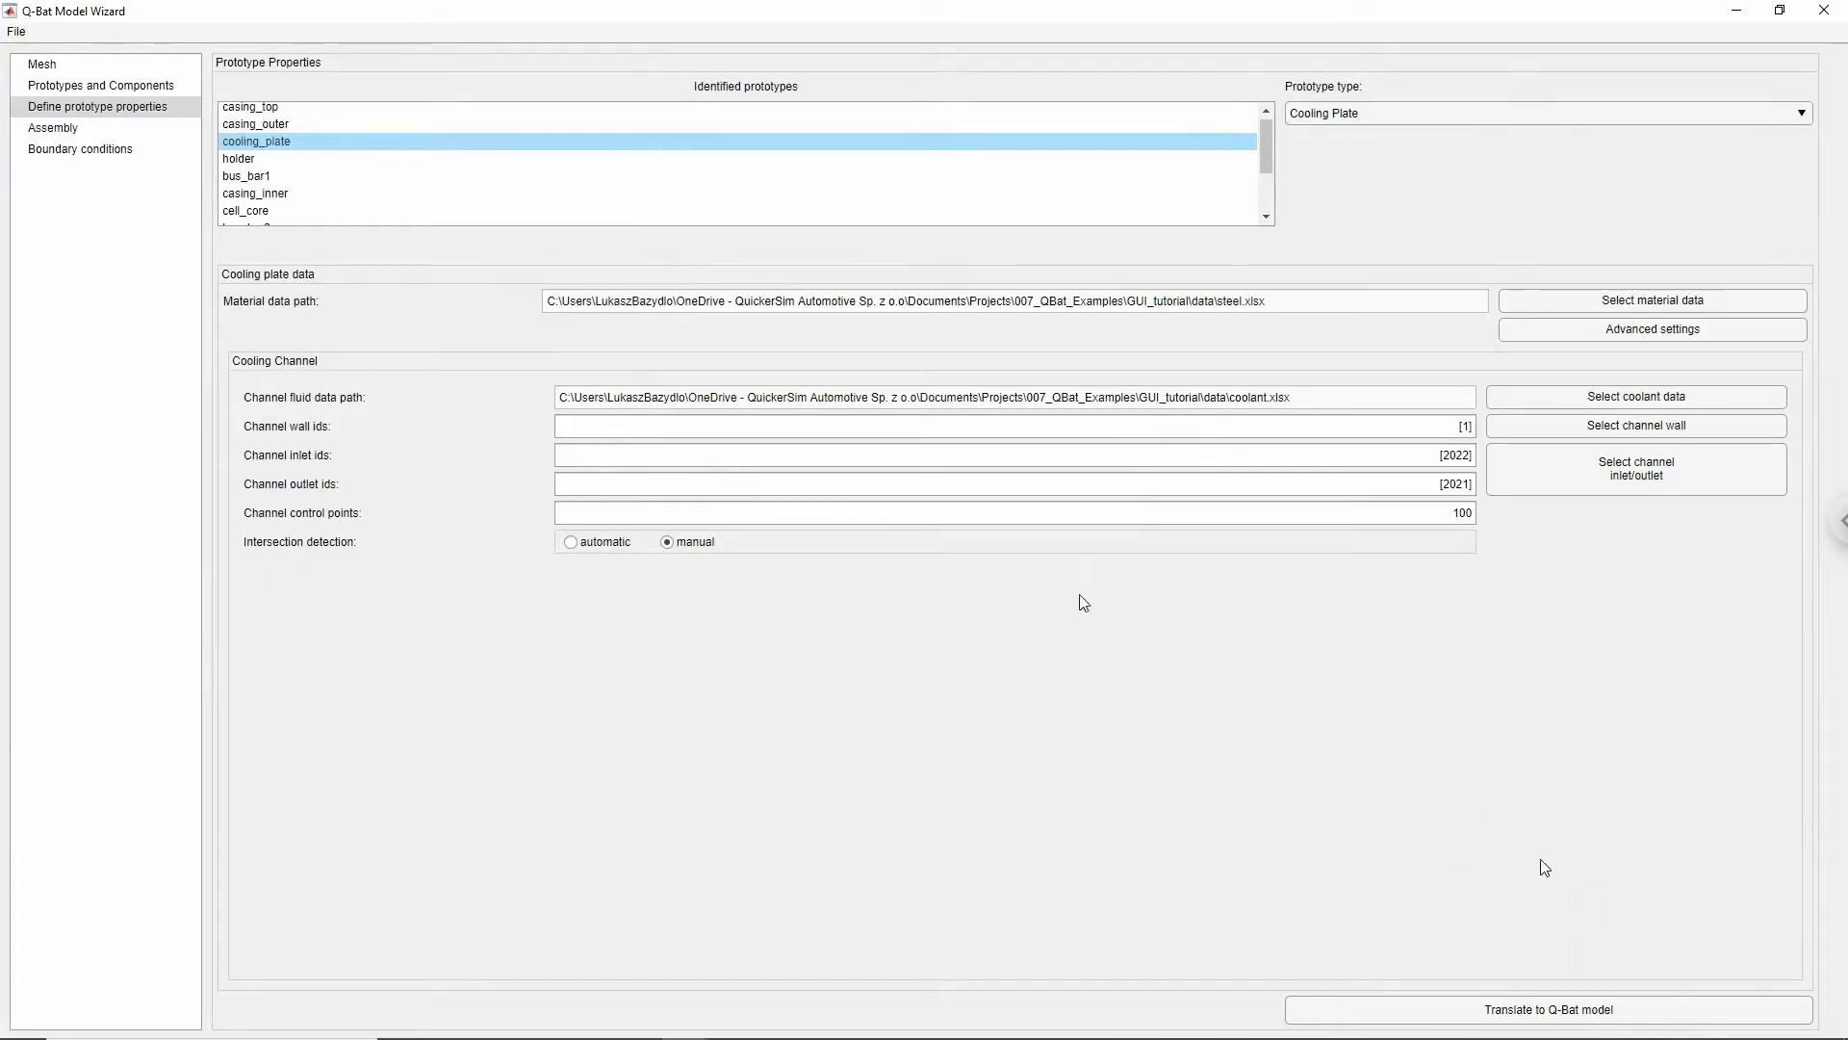
- Group all cell terminal parts through cell_terminal_32 into a CELL_TERMINALS assembly
left_click(152, 131)
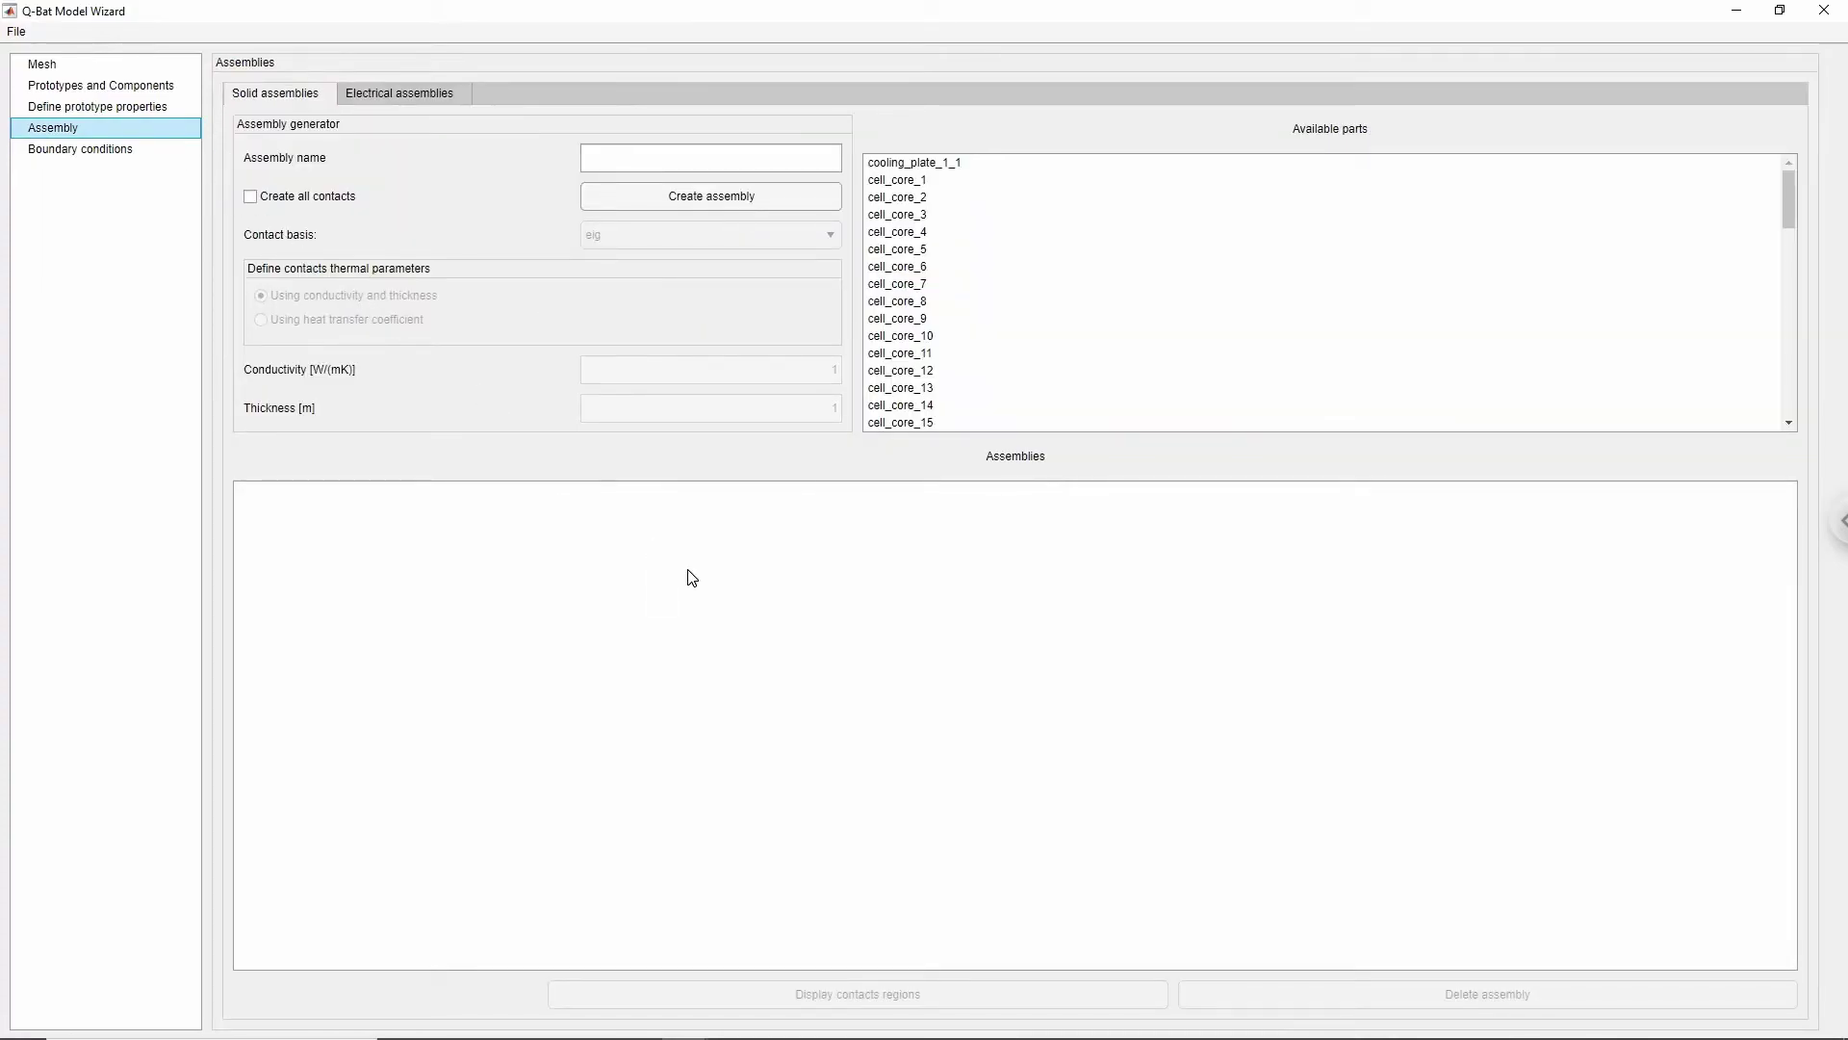
scroll(978, 380, "down", 10)
scroll(962, 310, "up", 3)
left_click(963, 310)
scroll(990, 346, "down", 5)
scroll(990, 349, "down", 1)
left_click(962, 372)
left_click(914, 164, "shift")
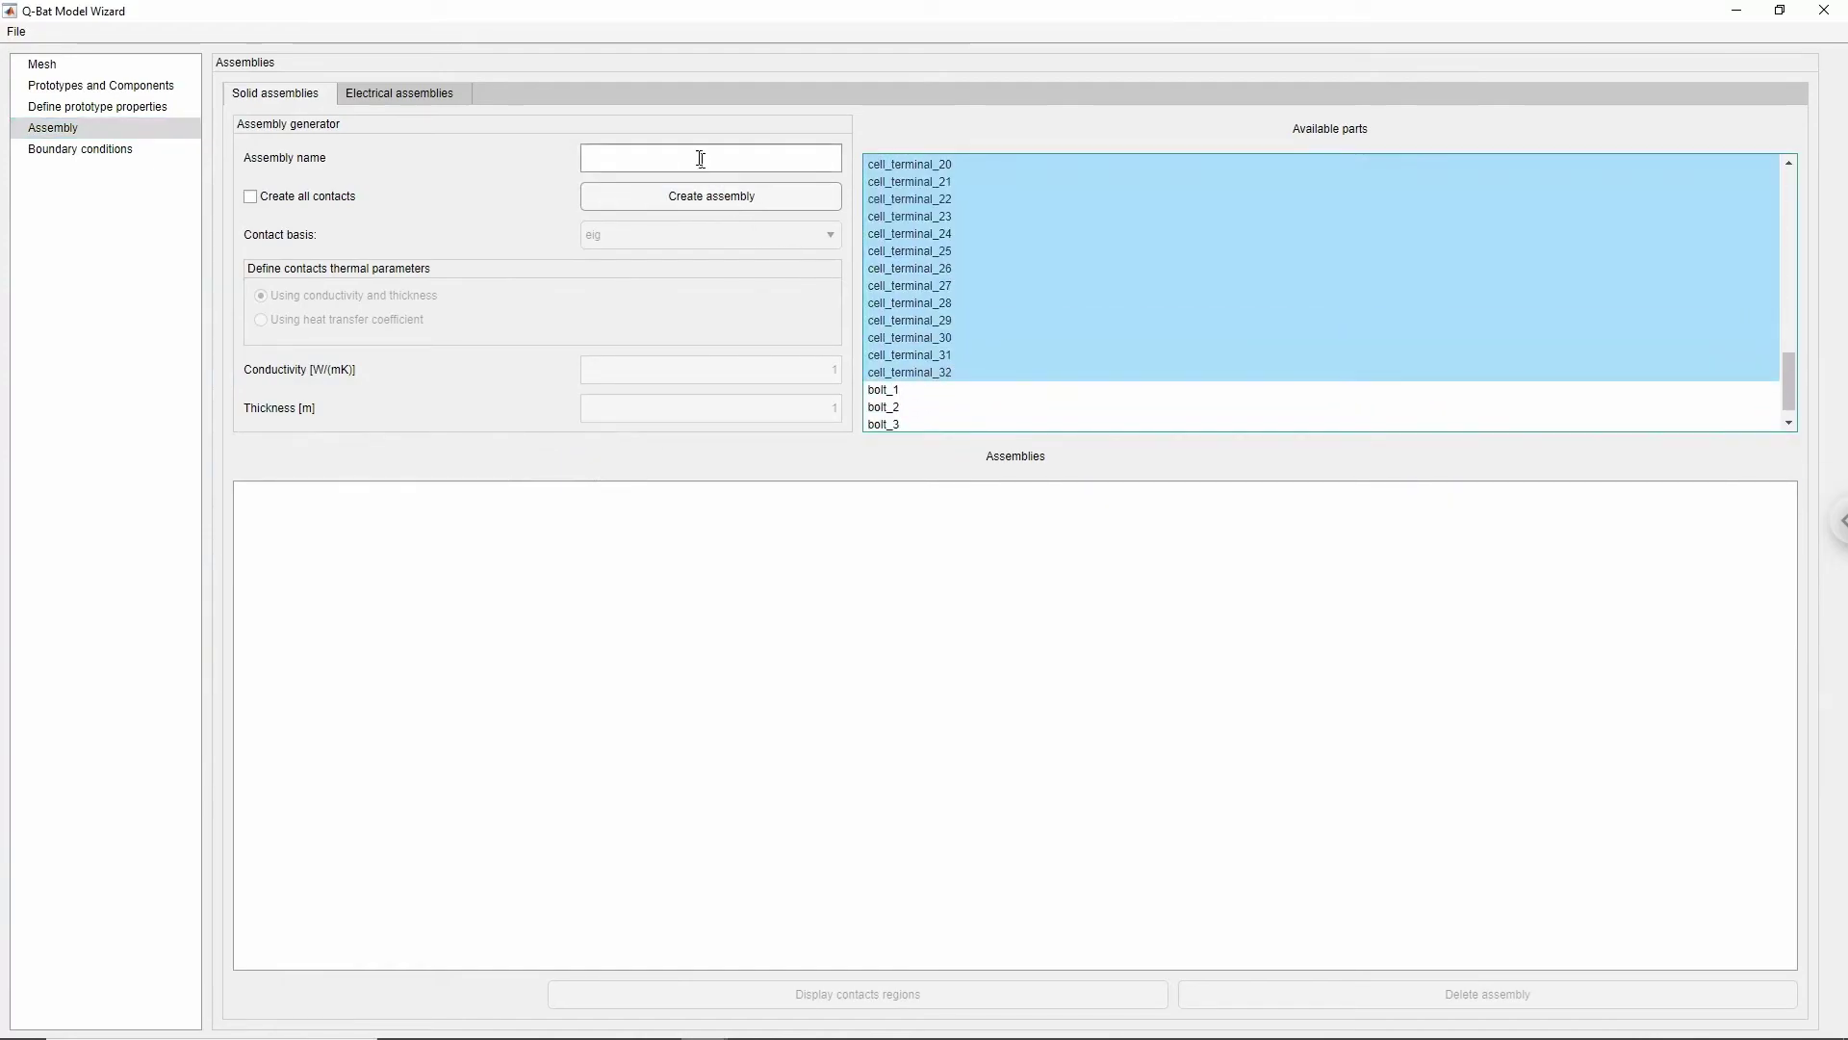
left_click(699, 158)
type("CELL_TERMINALS")
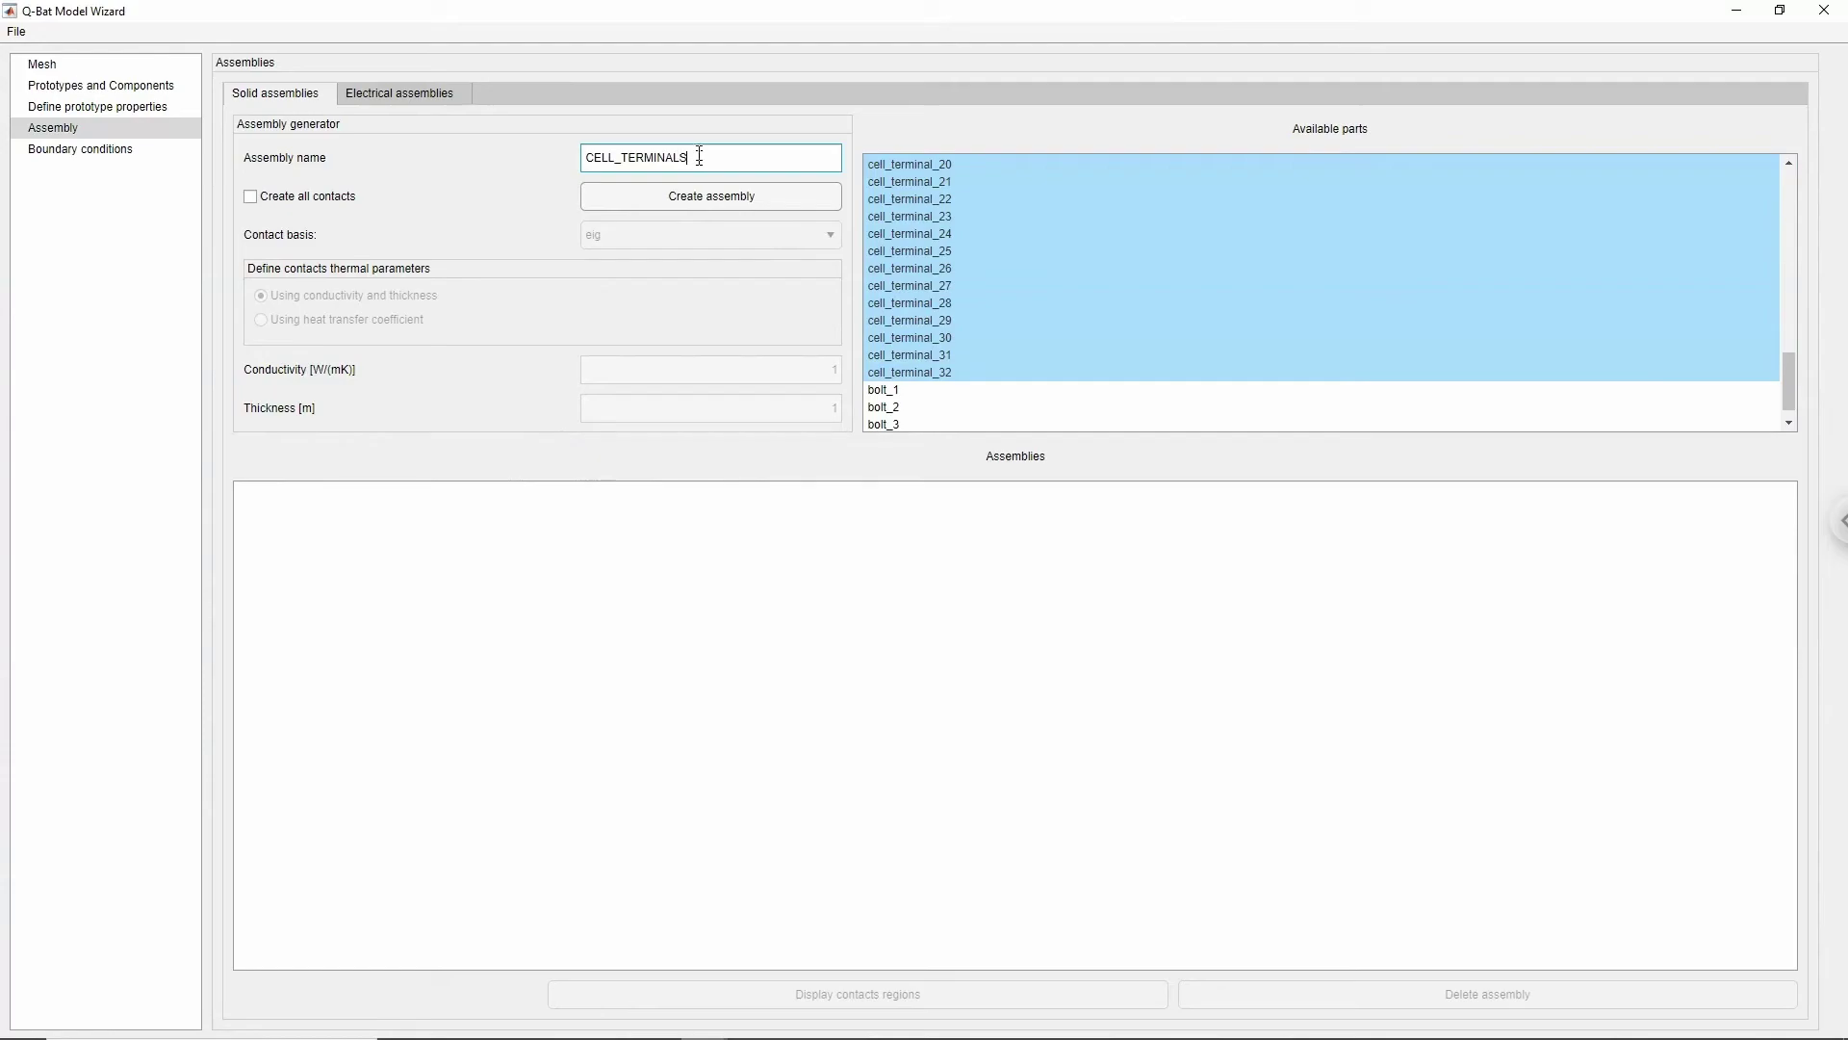
left_click(716, 197)
- Group the cell cores through cell_core_16 into a CELL_CORES assembly
scroll(952, 297, "up", 1)
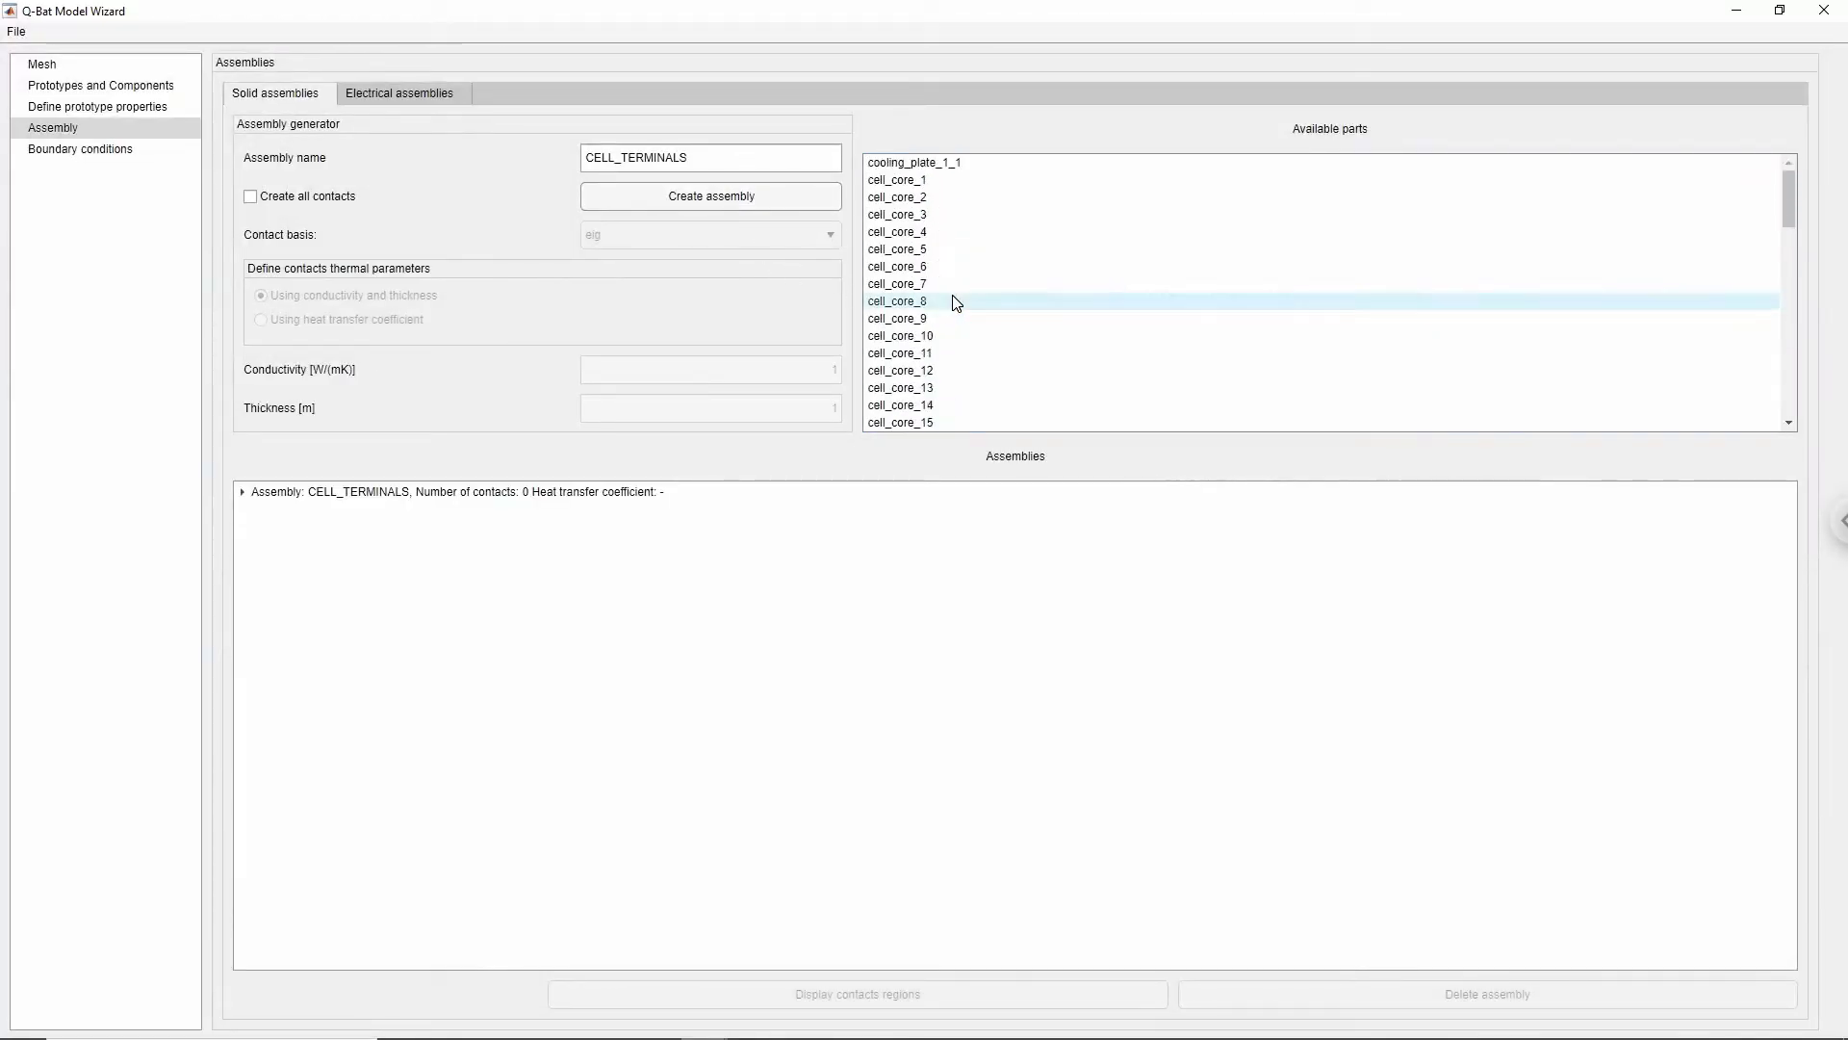
left_click(924, 182)
scroll(945, 289, "down", 4)
left_click(927, 204, "shift")
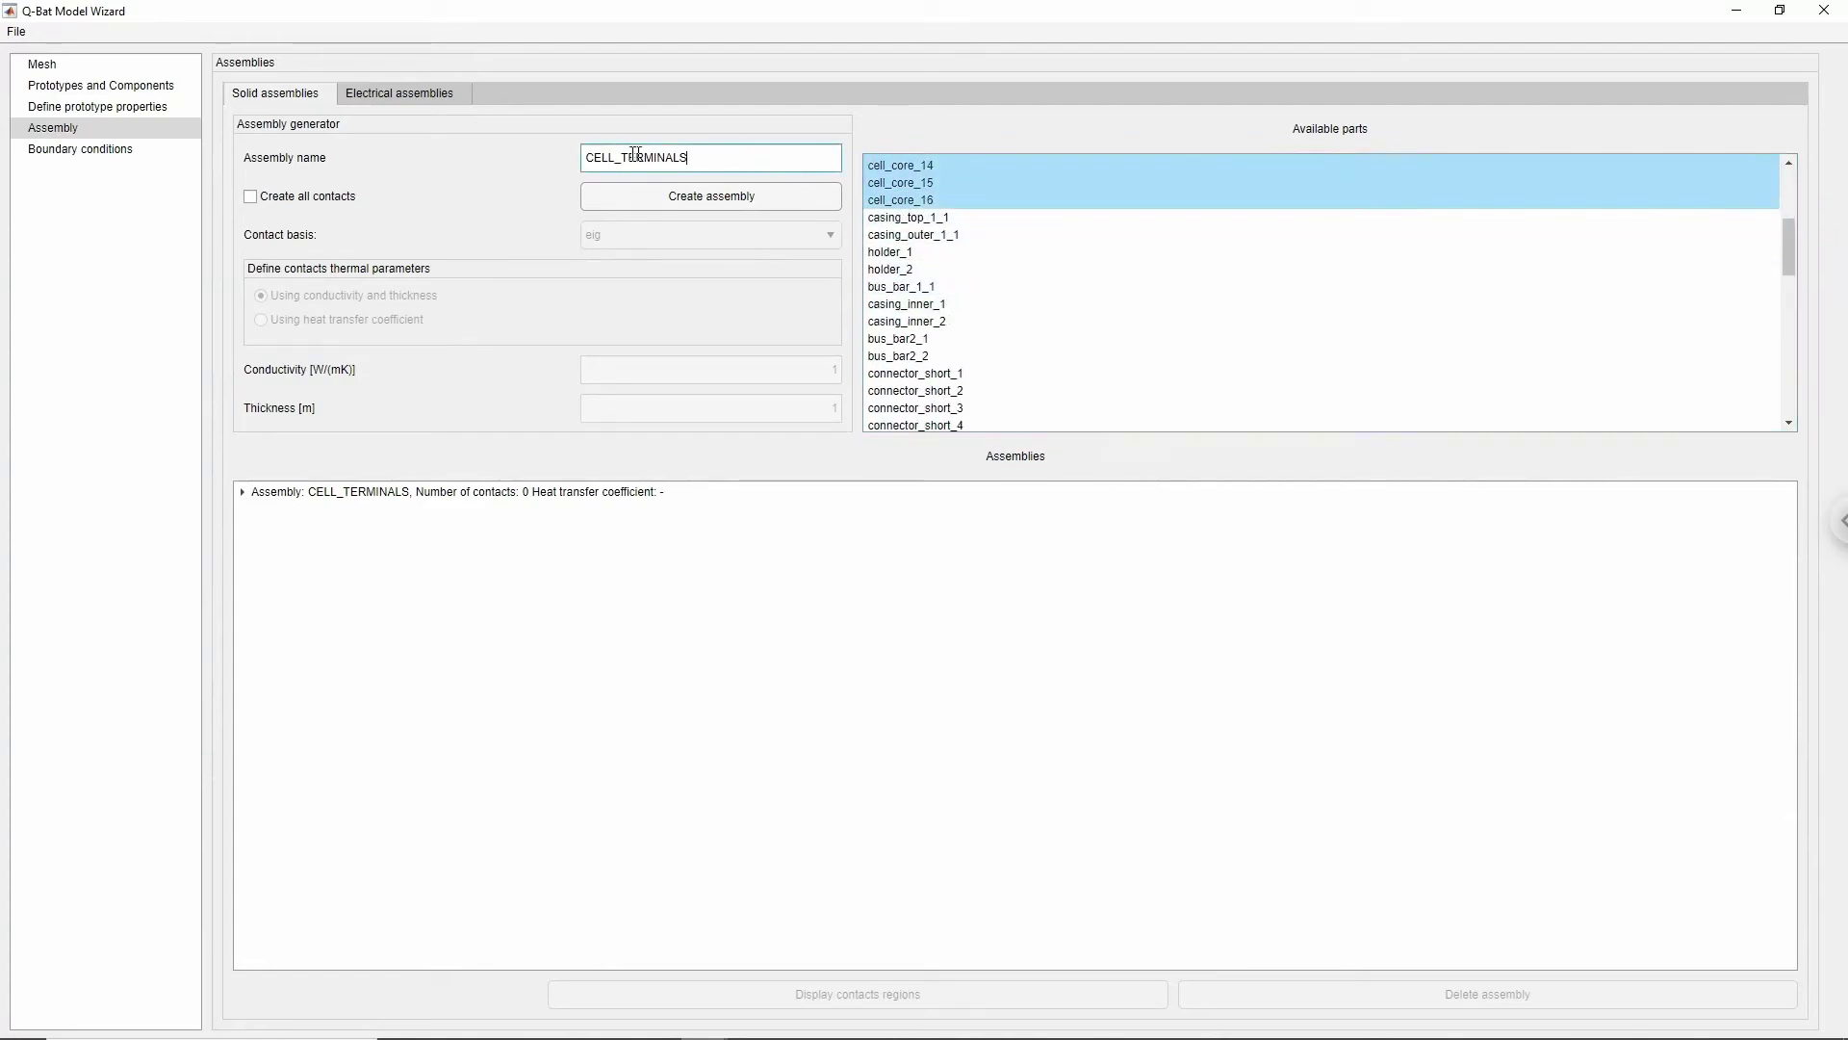
left_click_drag(624, 157, 746, 157)
type("CORES")
left_click(732, 190)
- Combine both into CELLS_ASSEMBLY with all contacts at heat transfer coefficient 1000
scroll(916, 323, "down", 10)
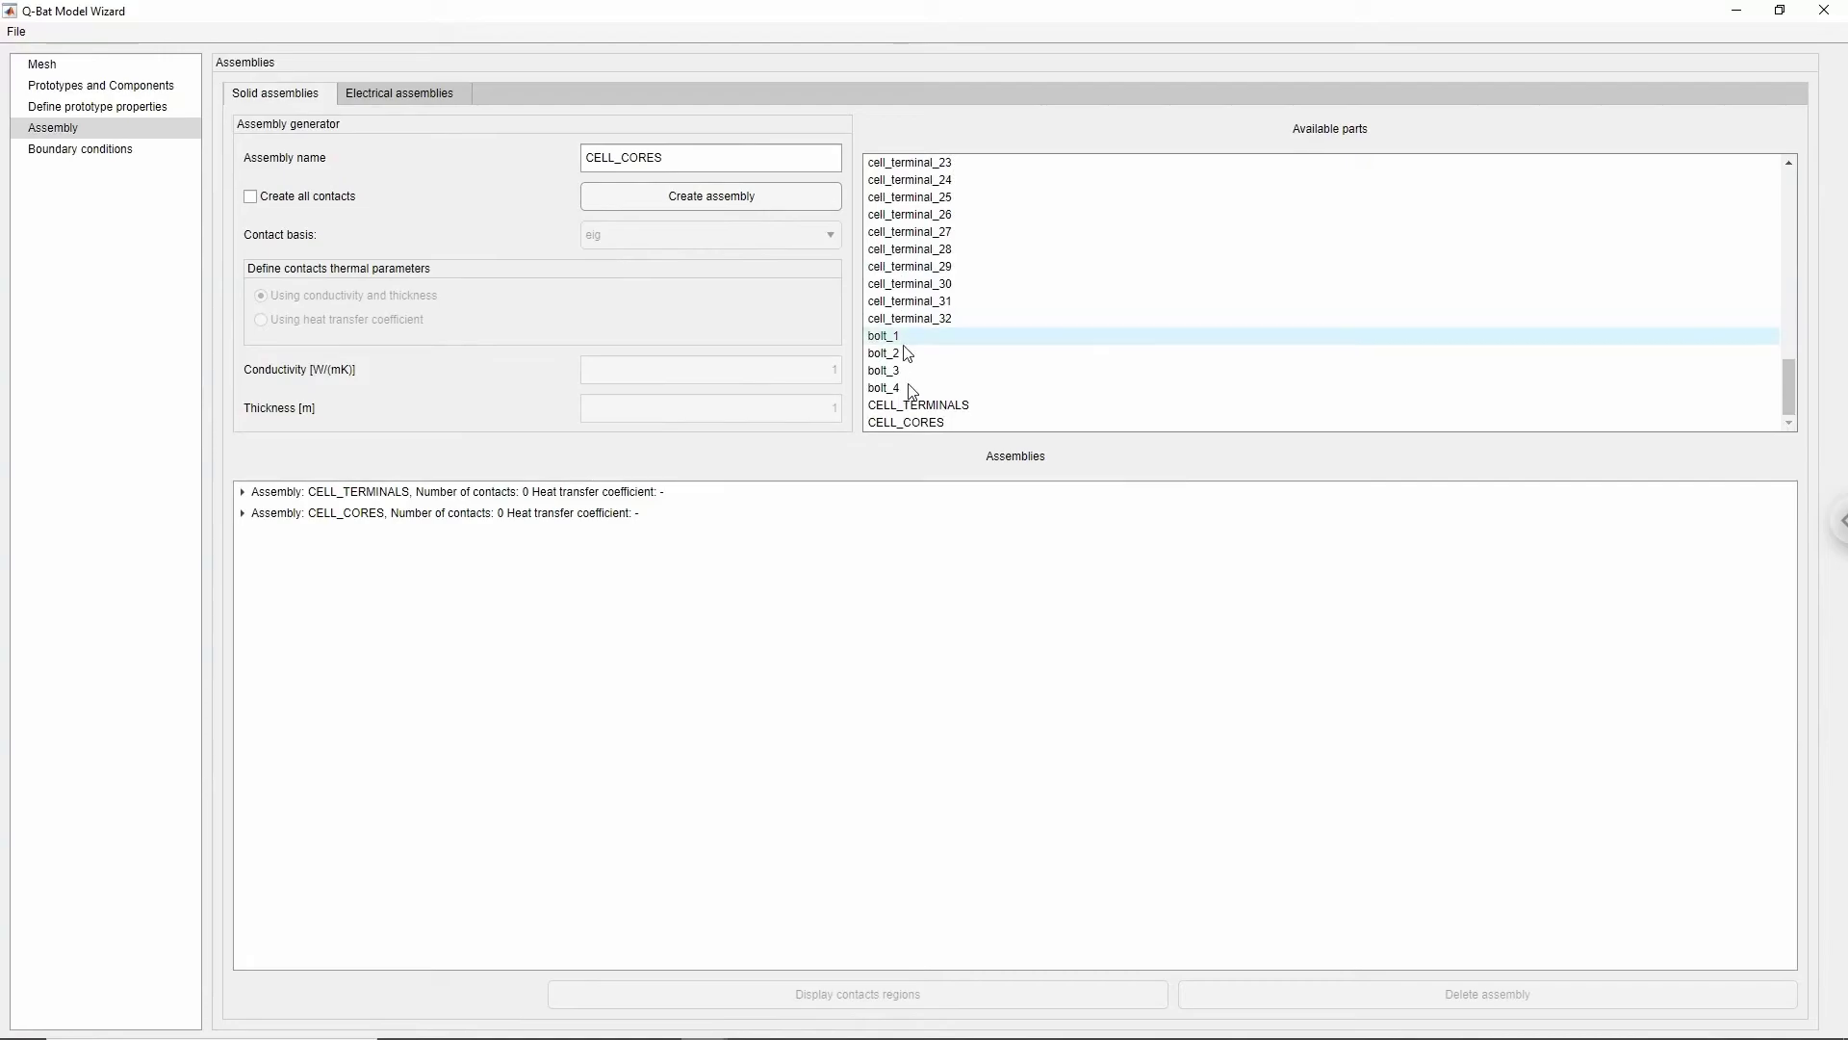
left_click_drag(908, 423, 909, 405)
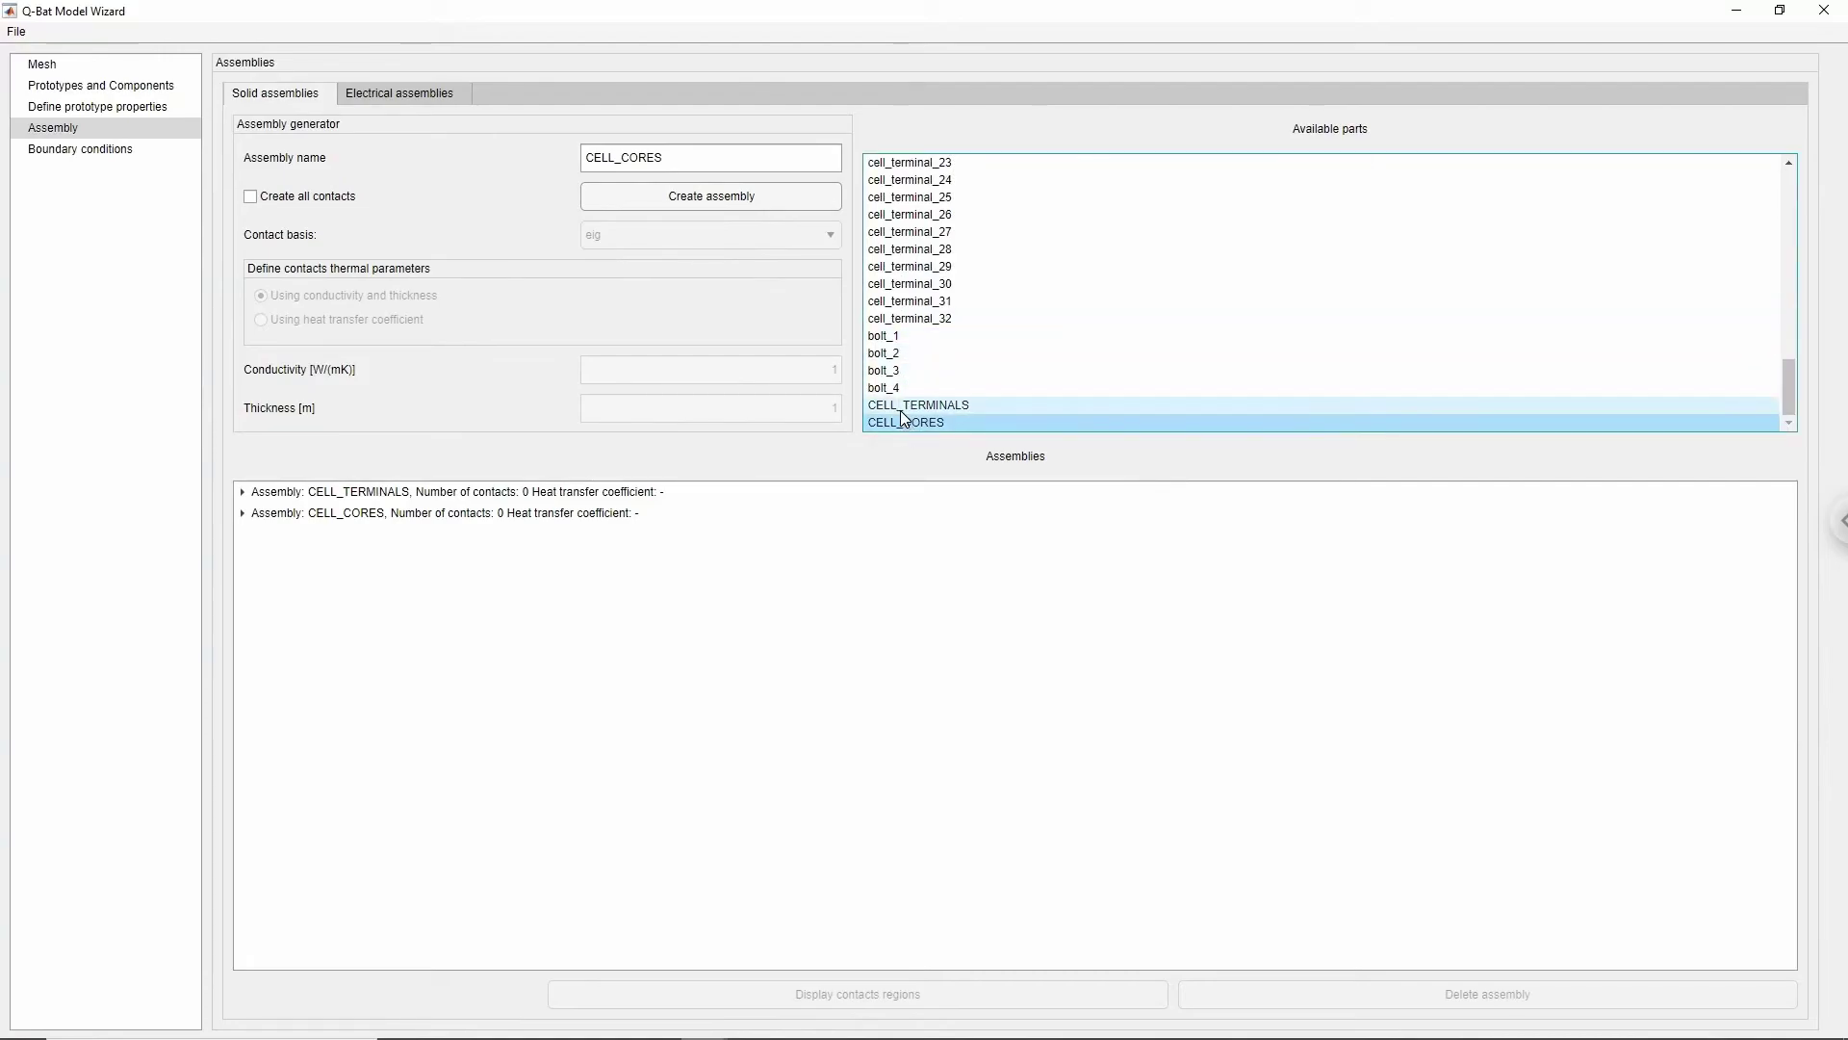
double_click(702, 159)
type("CELLS_")
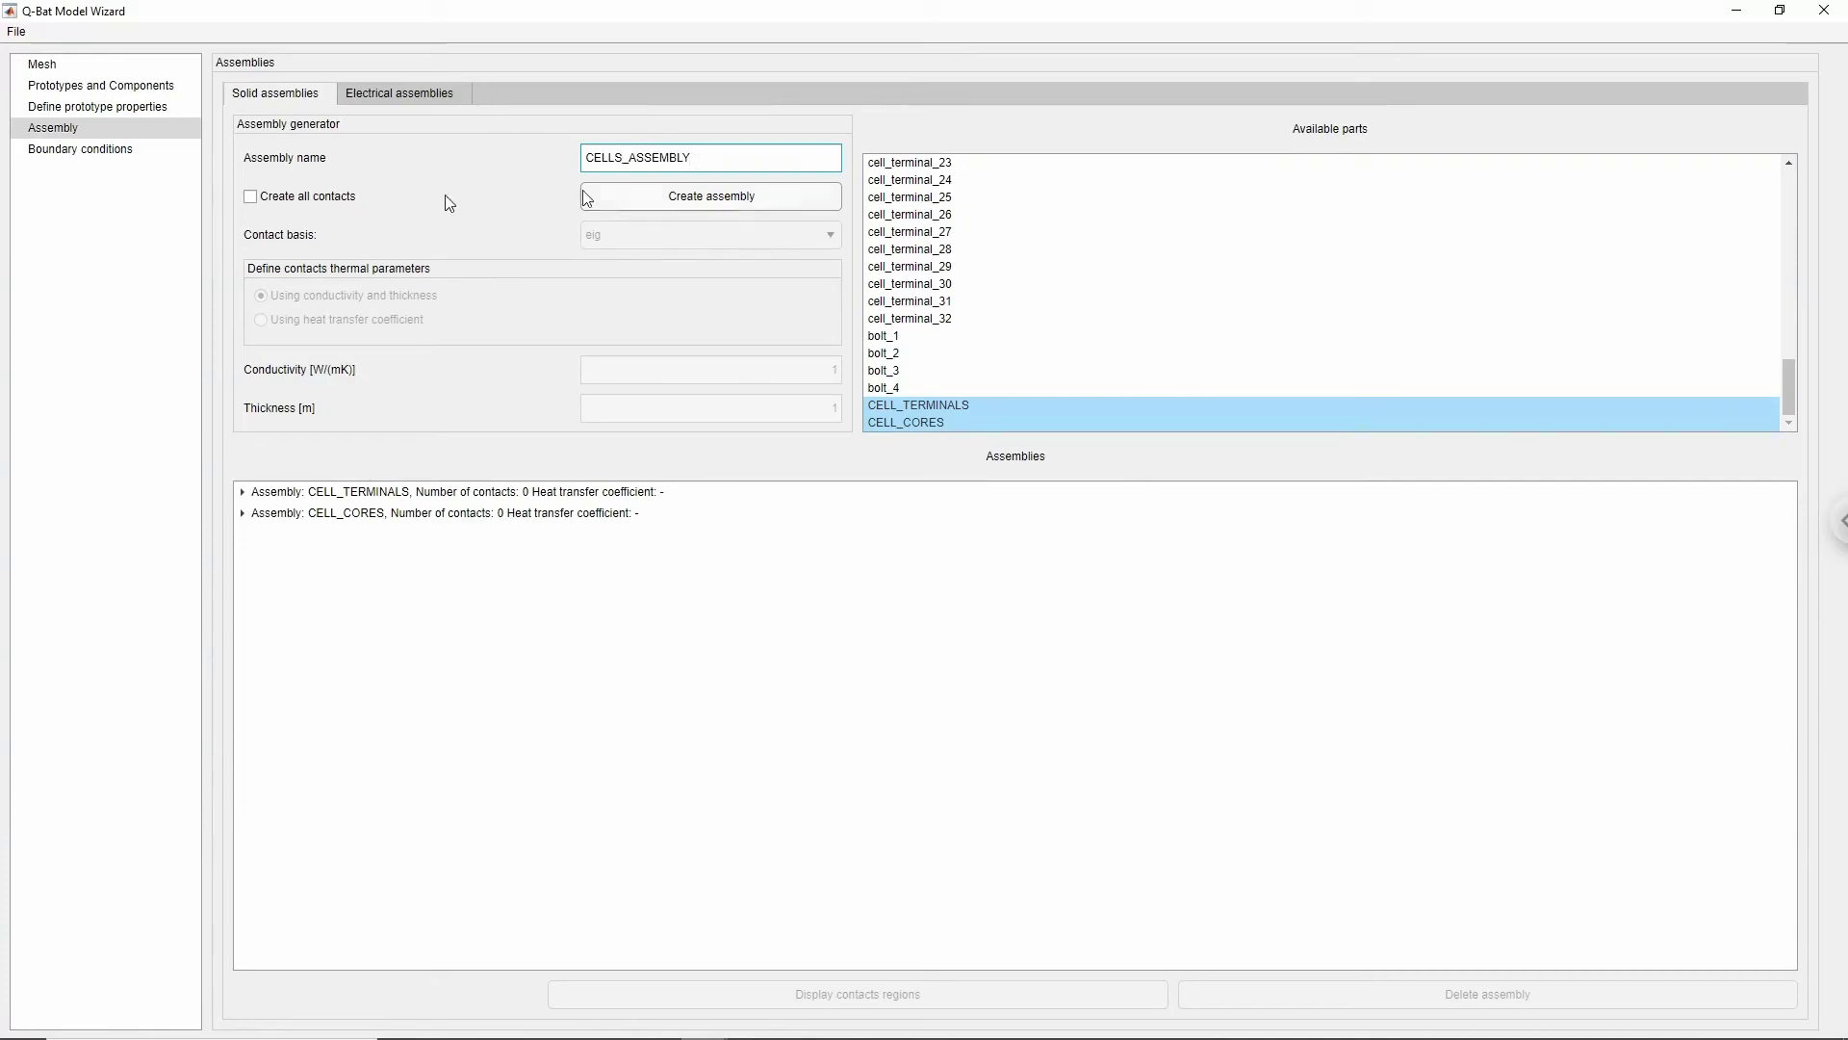
left_click(308, 197)
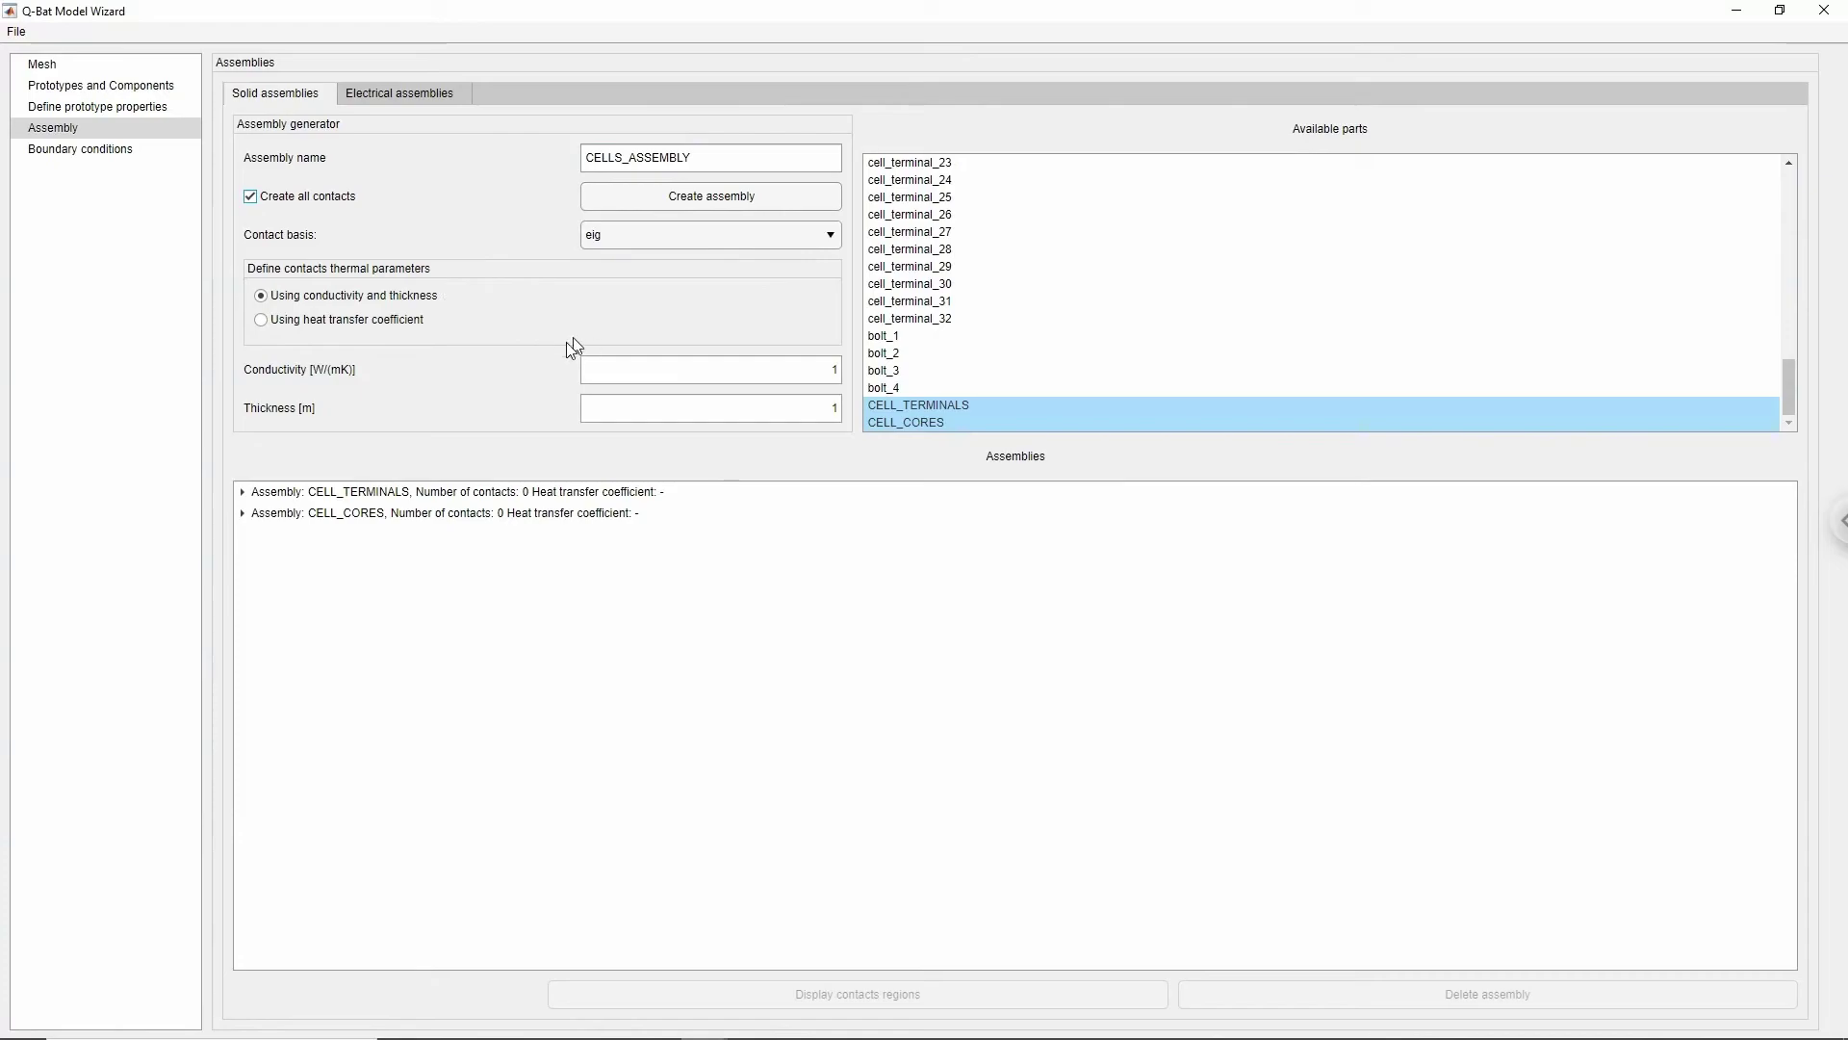
left_click(381, 323)
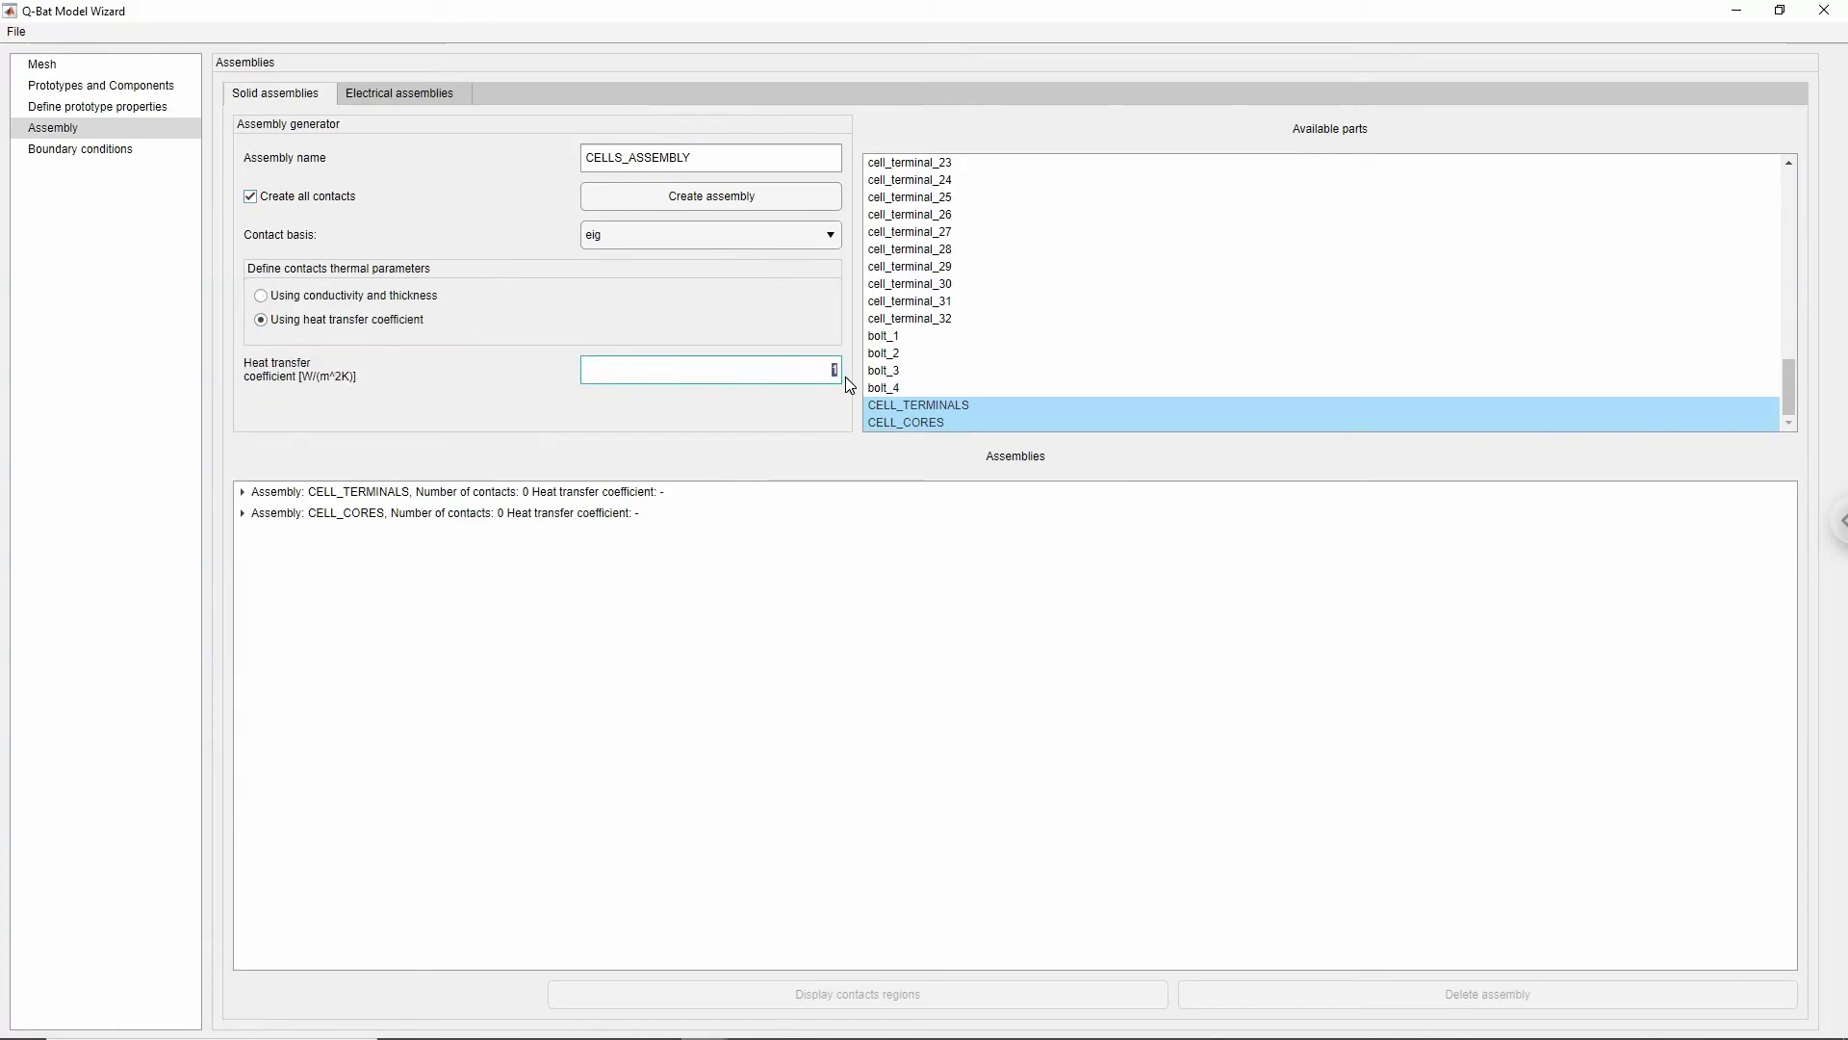
type("1000")
left_click(717, 198)
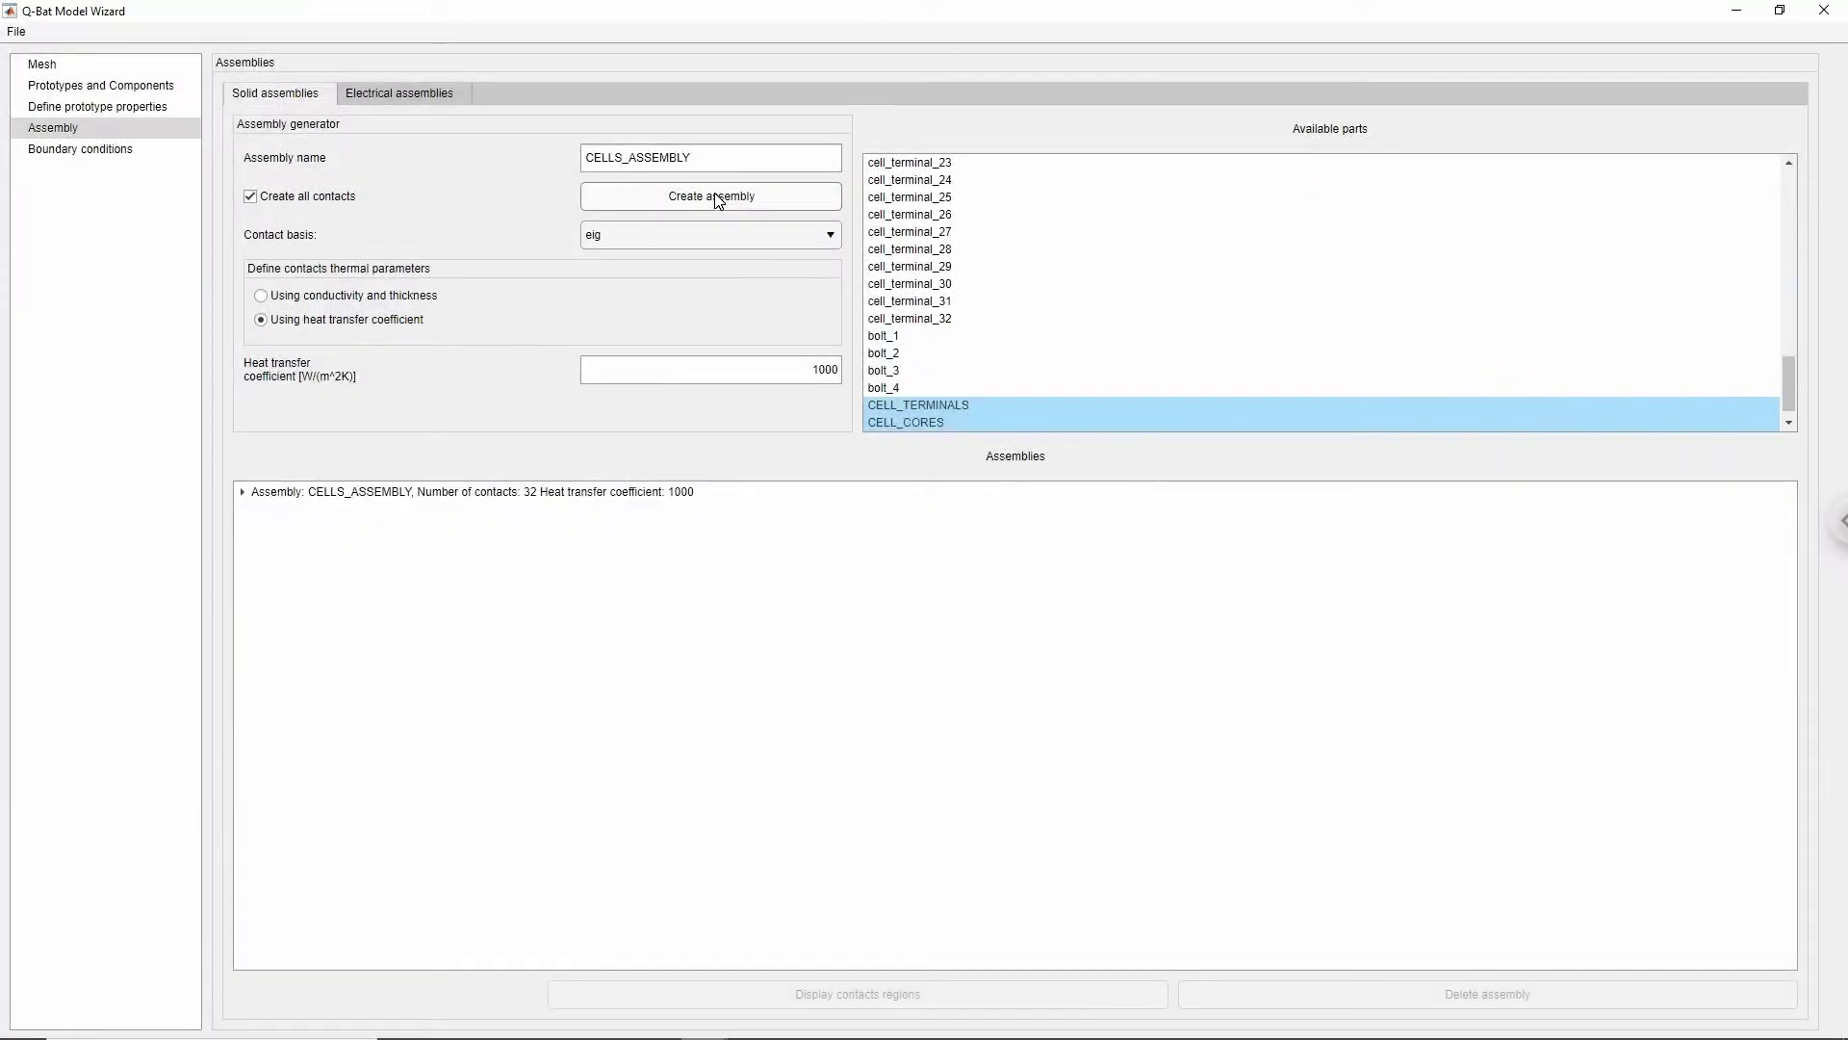
- Show CELLS_ASSEMBLY's contact regions full screen, rotate to view them from below, then close
left_click(604, 489)
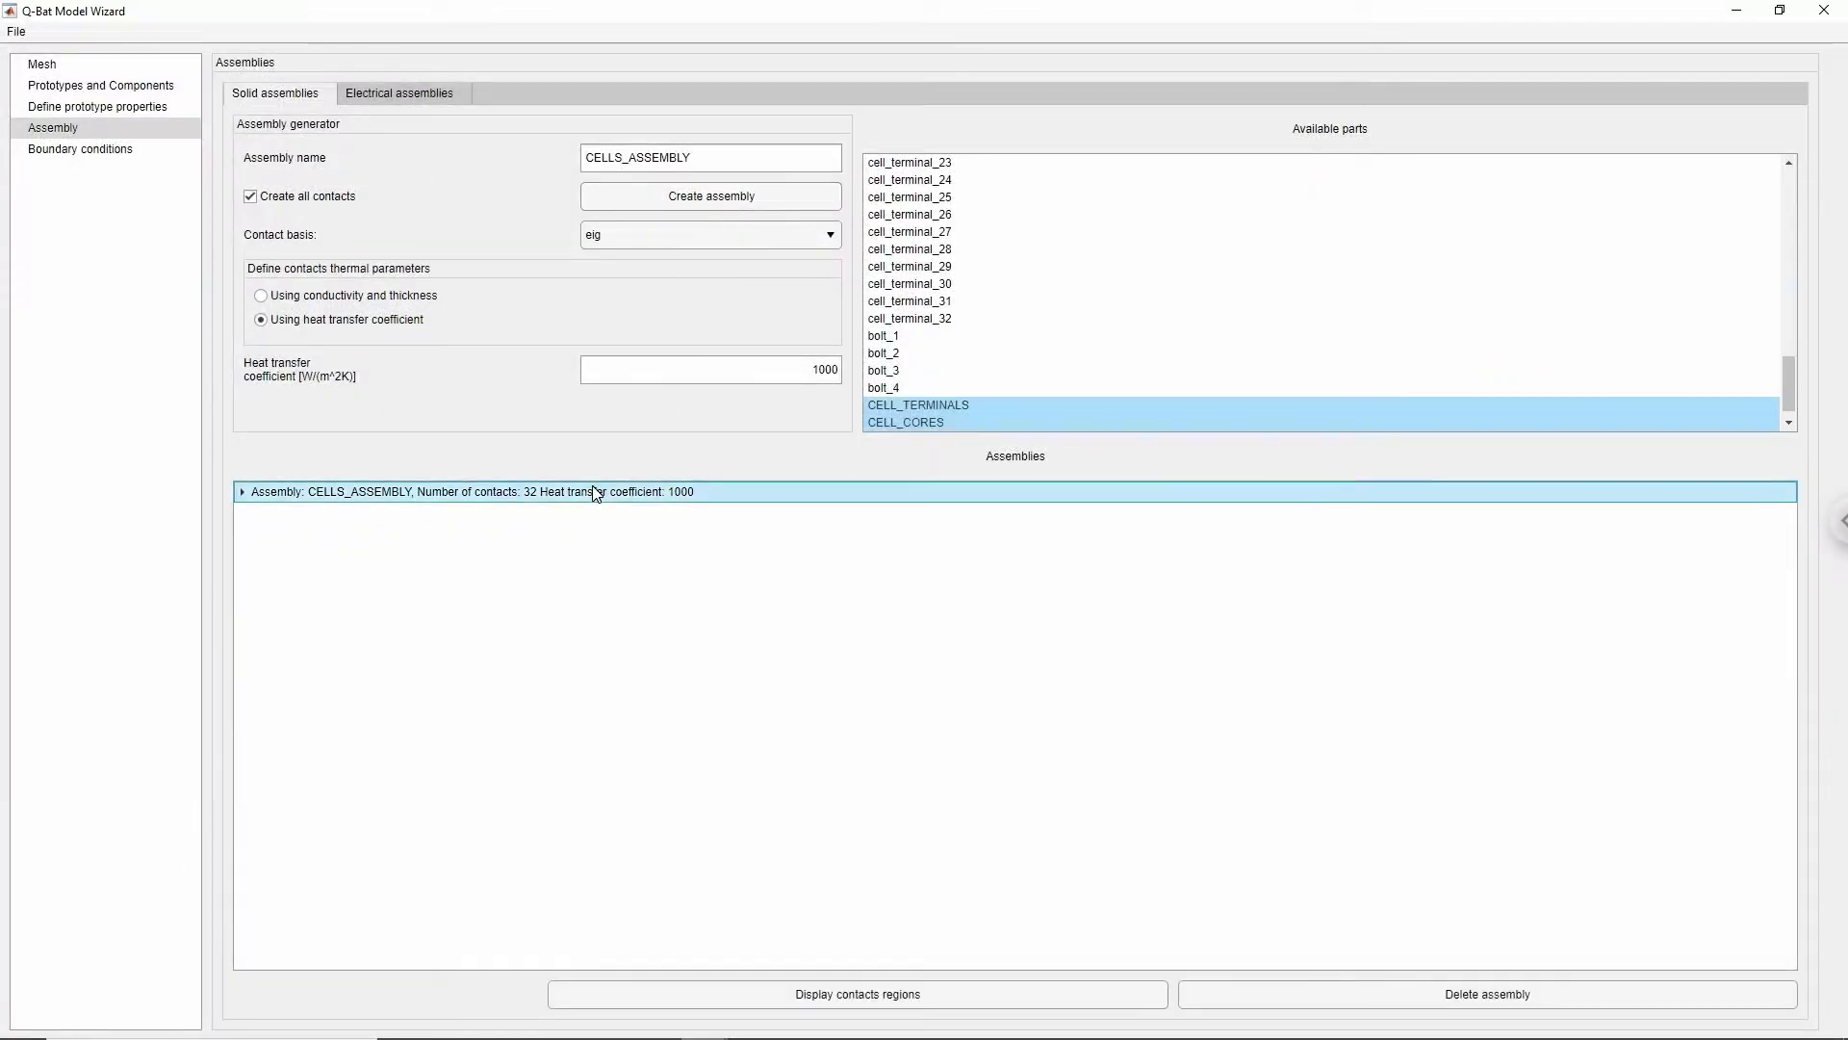
left_click(835, 993)
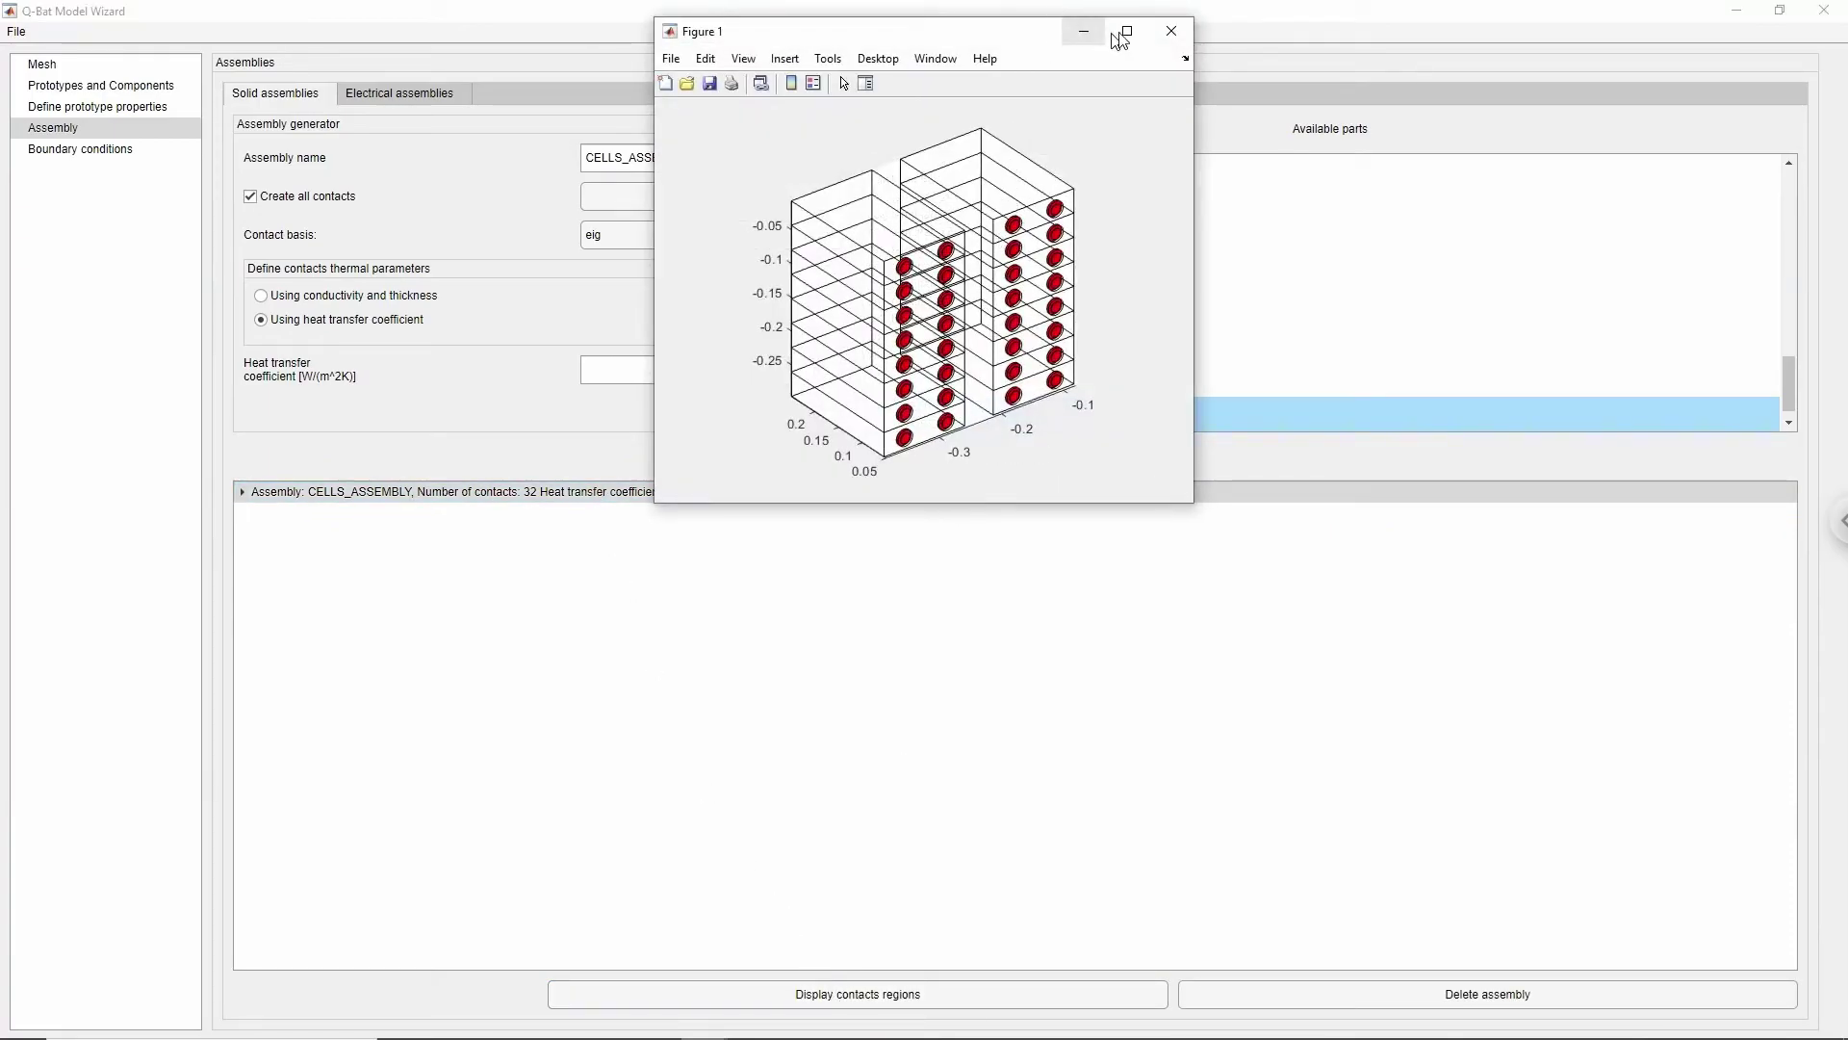
left_click(1127, 31)
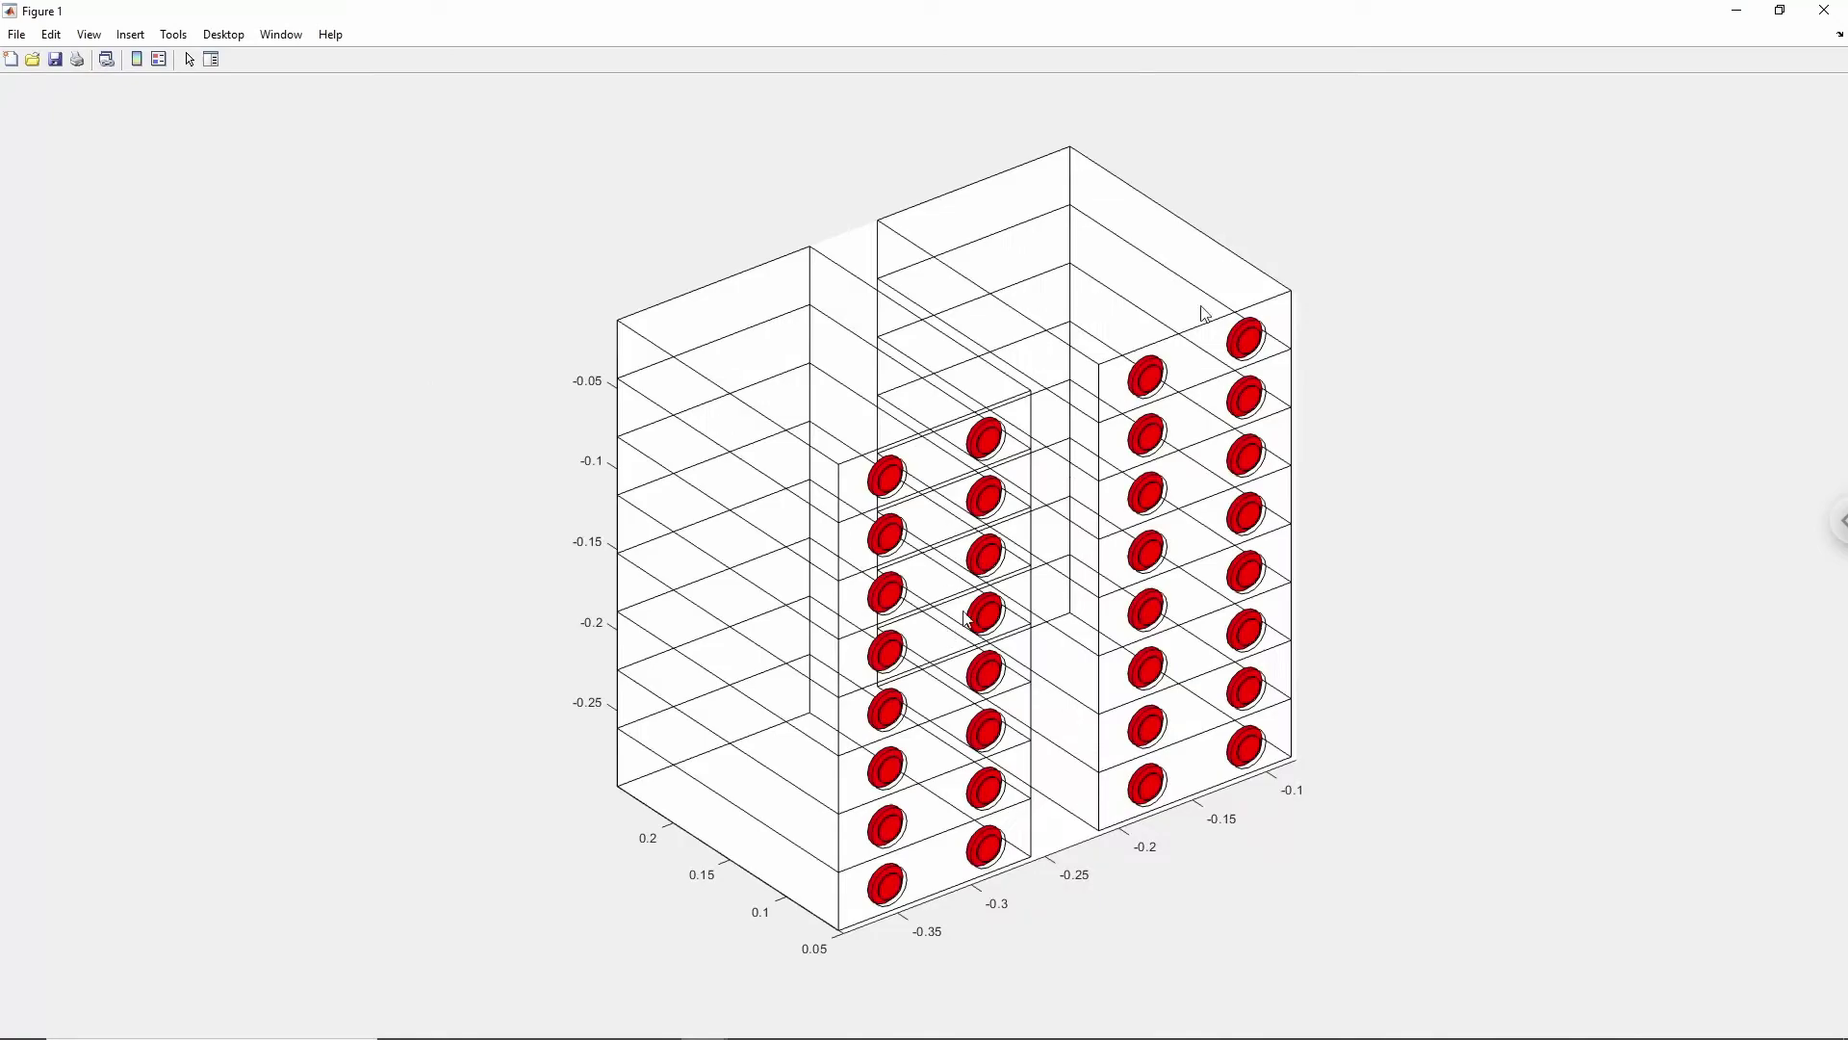
mouse_move(1222, 142)
left_click_drag(951, 589, 701, 314)
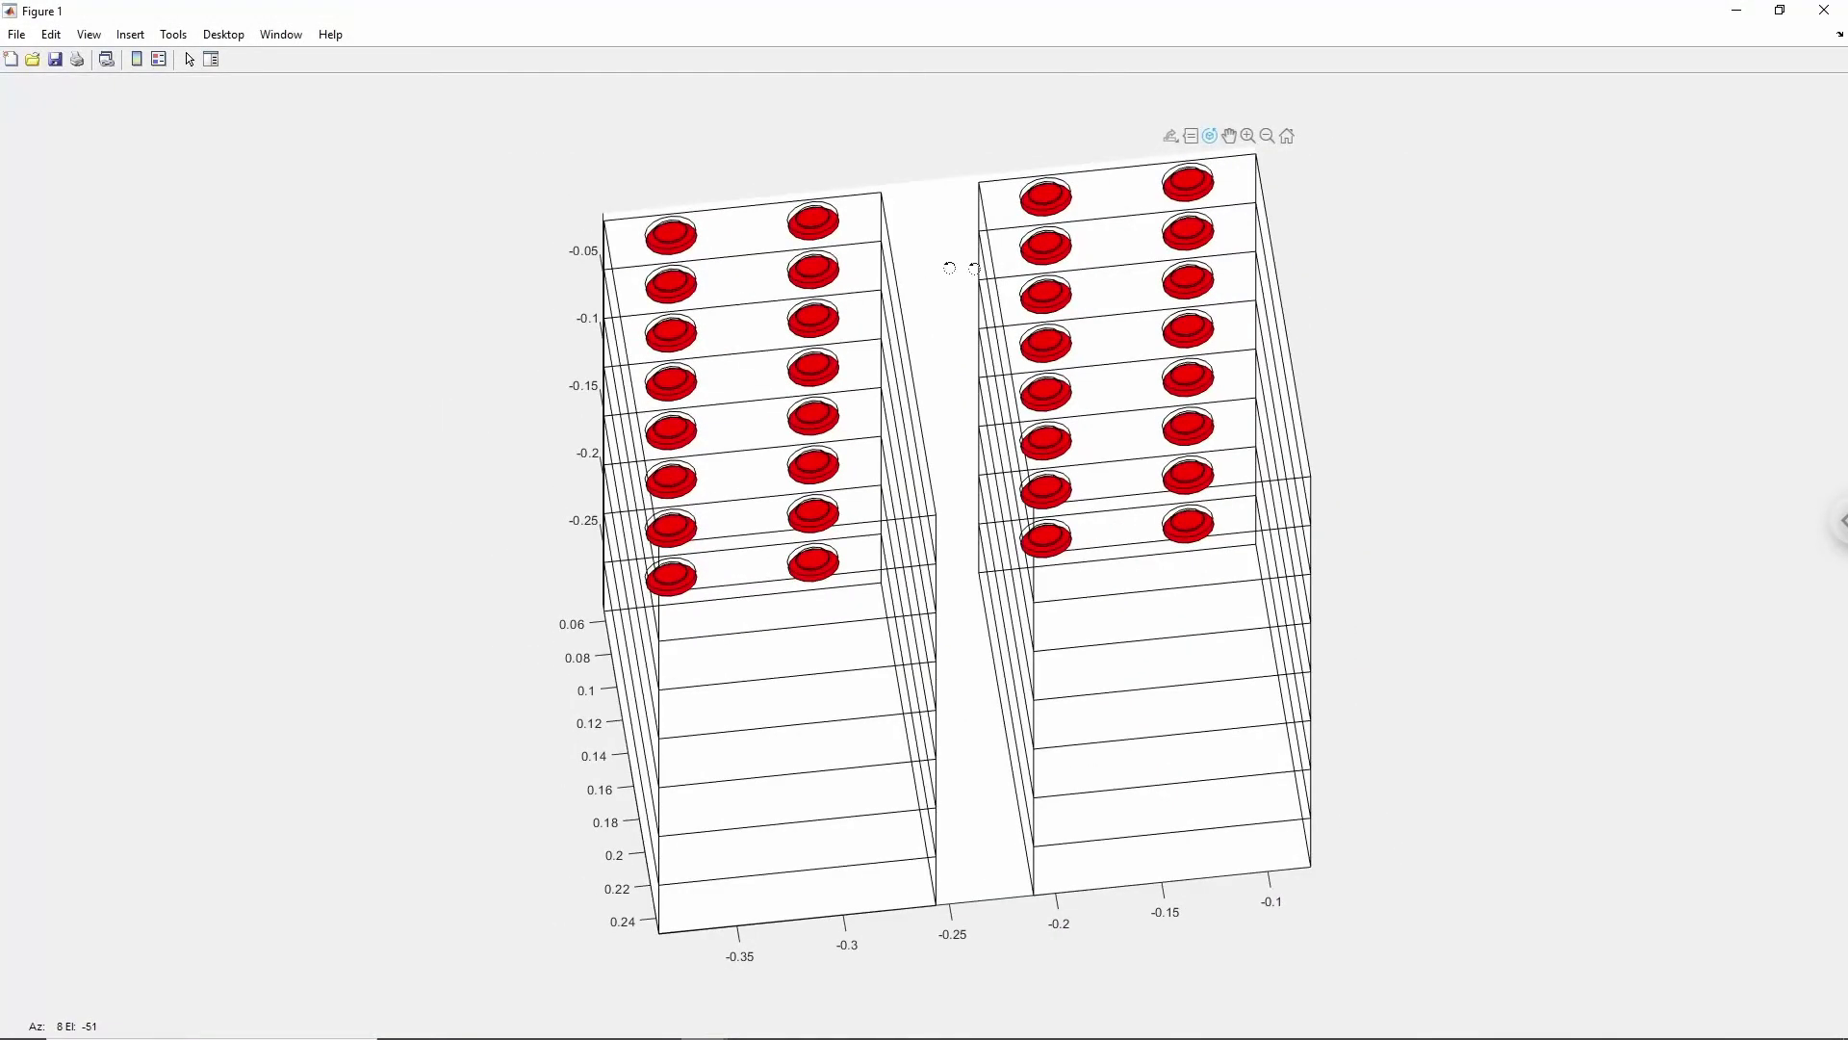
left_click(1824, 10)
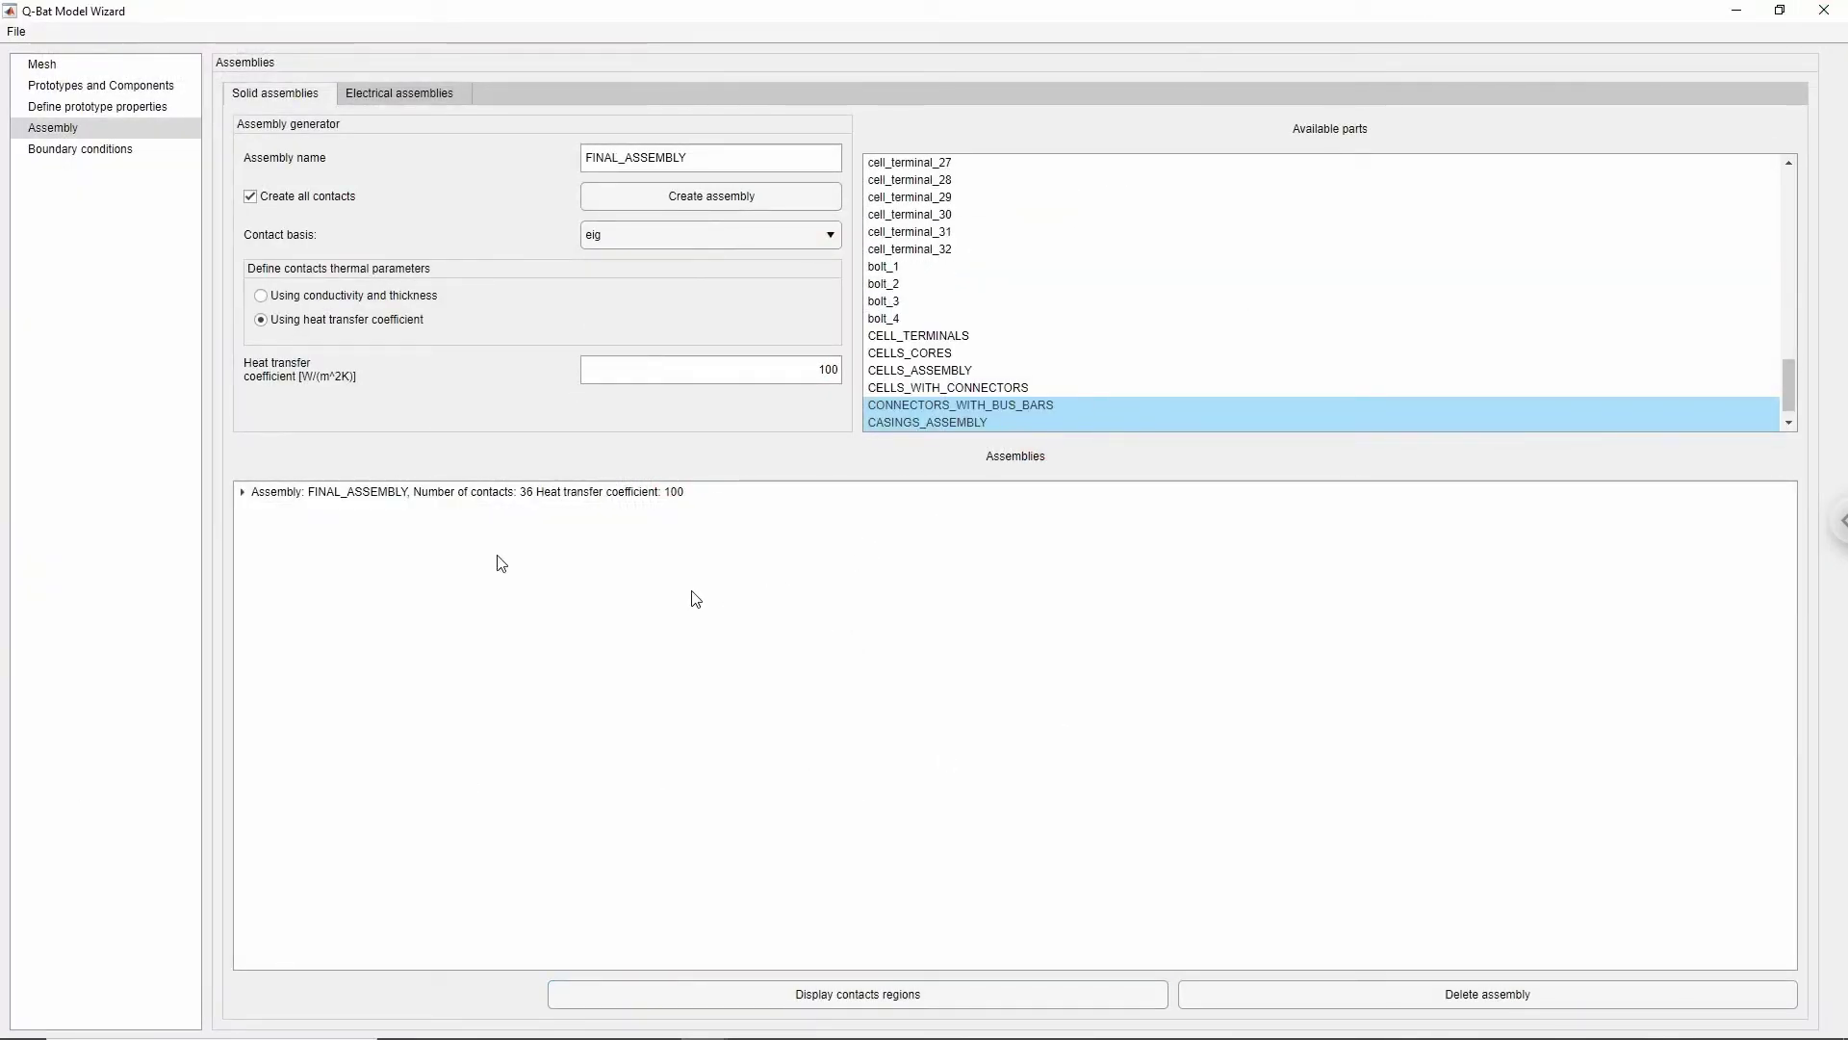
left_click(243, 493)
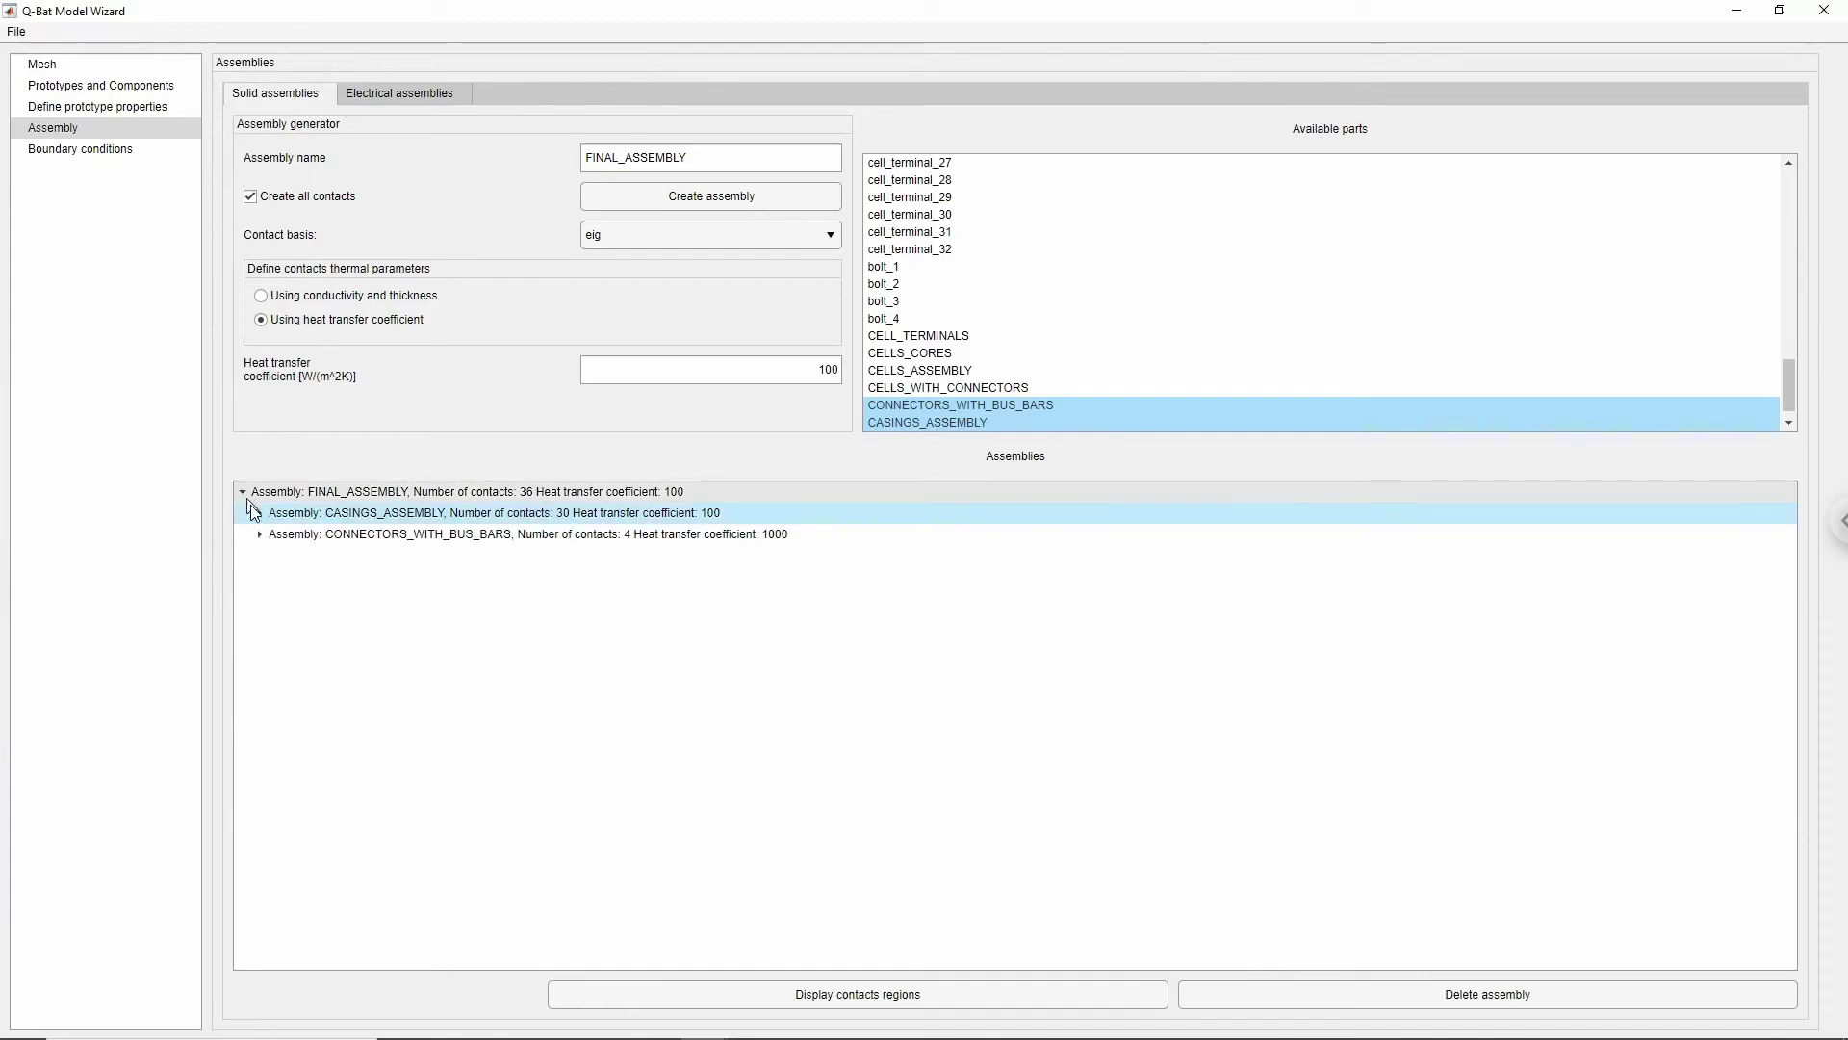
left_click(259, 513)
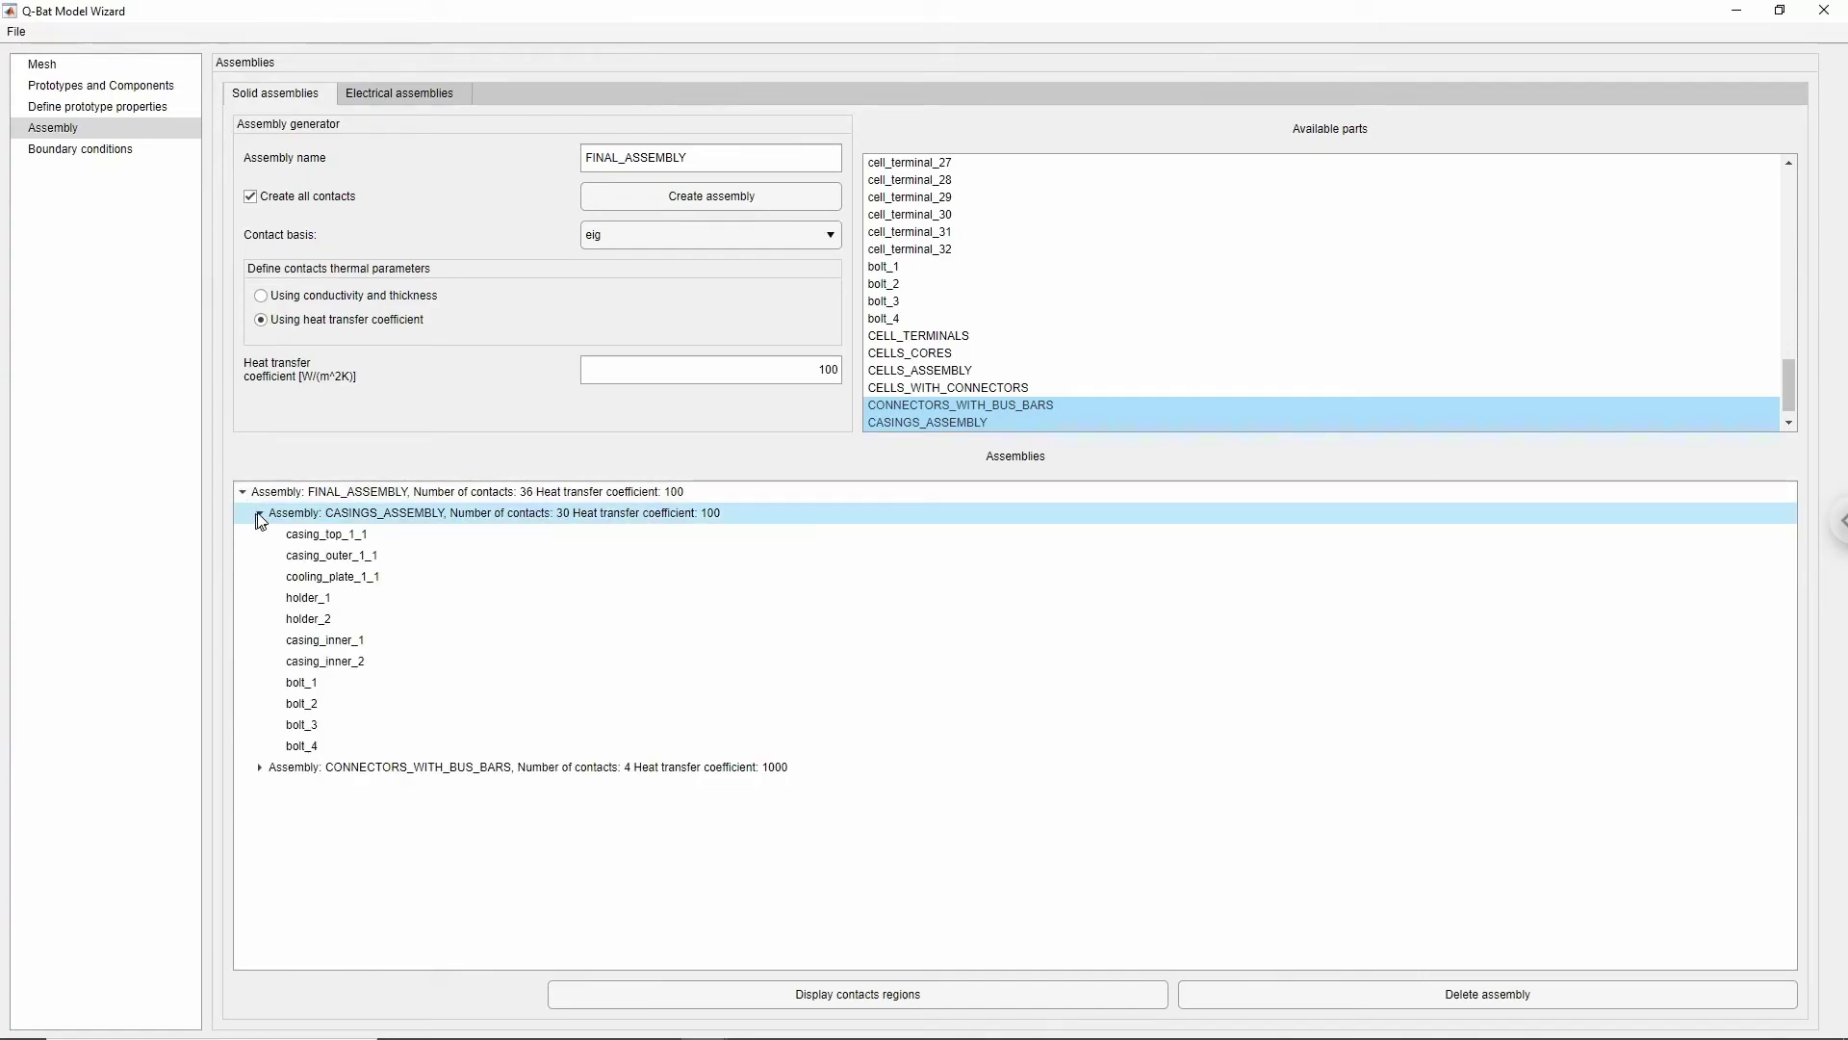
left_click(259, 767)
left_click(279, 852)
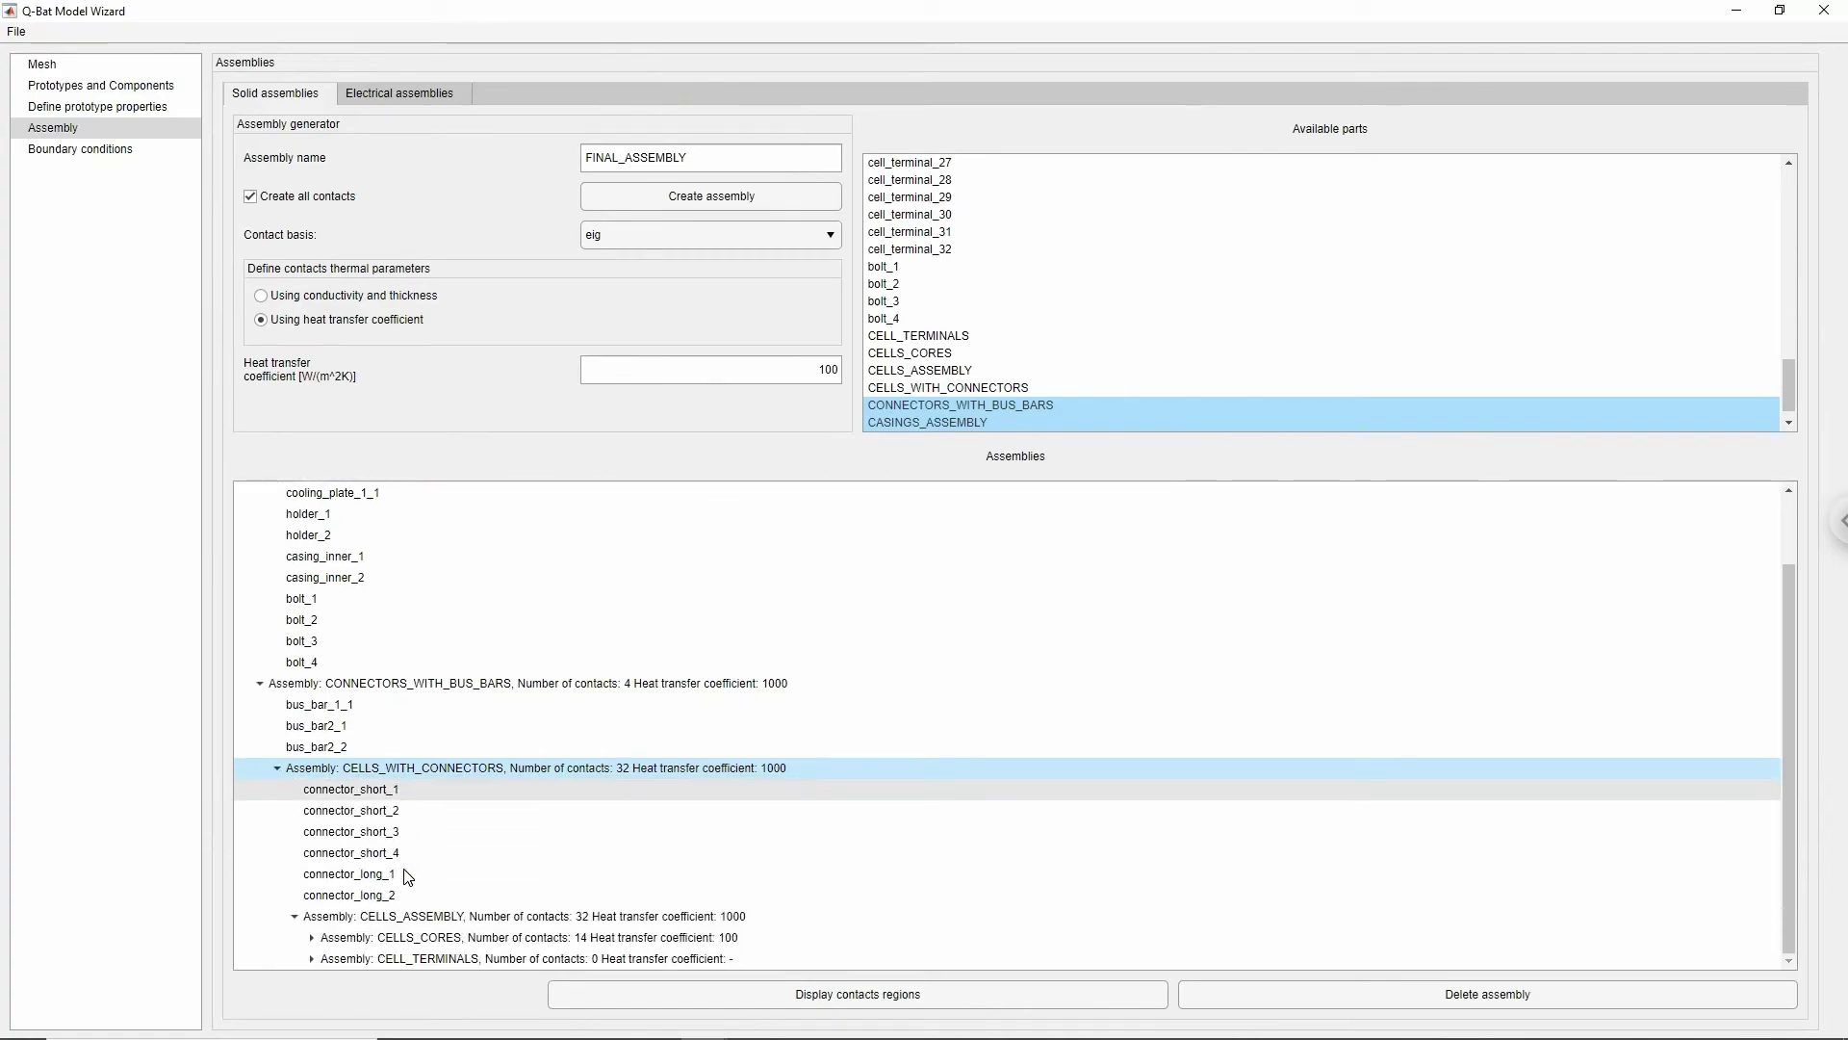
scroll(407, 876, "up", 2)
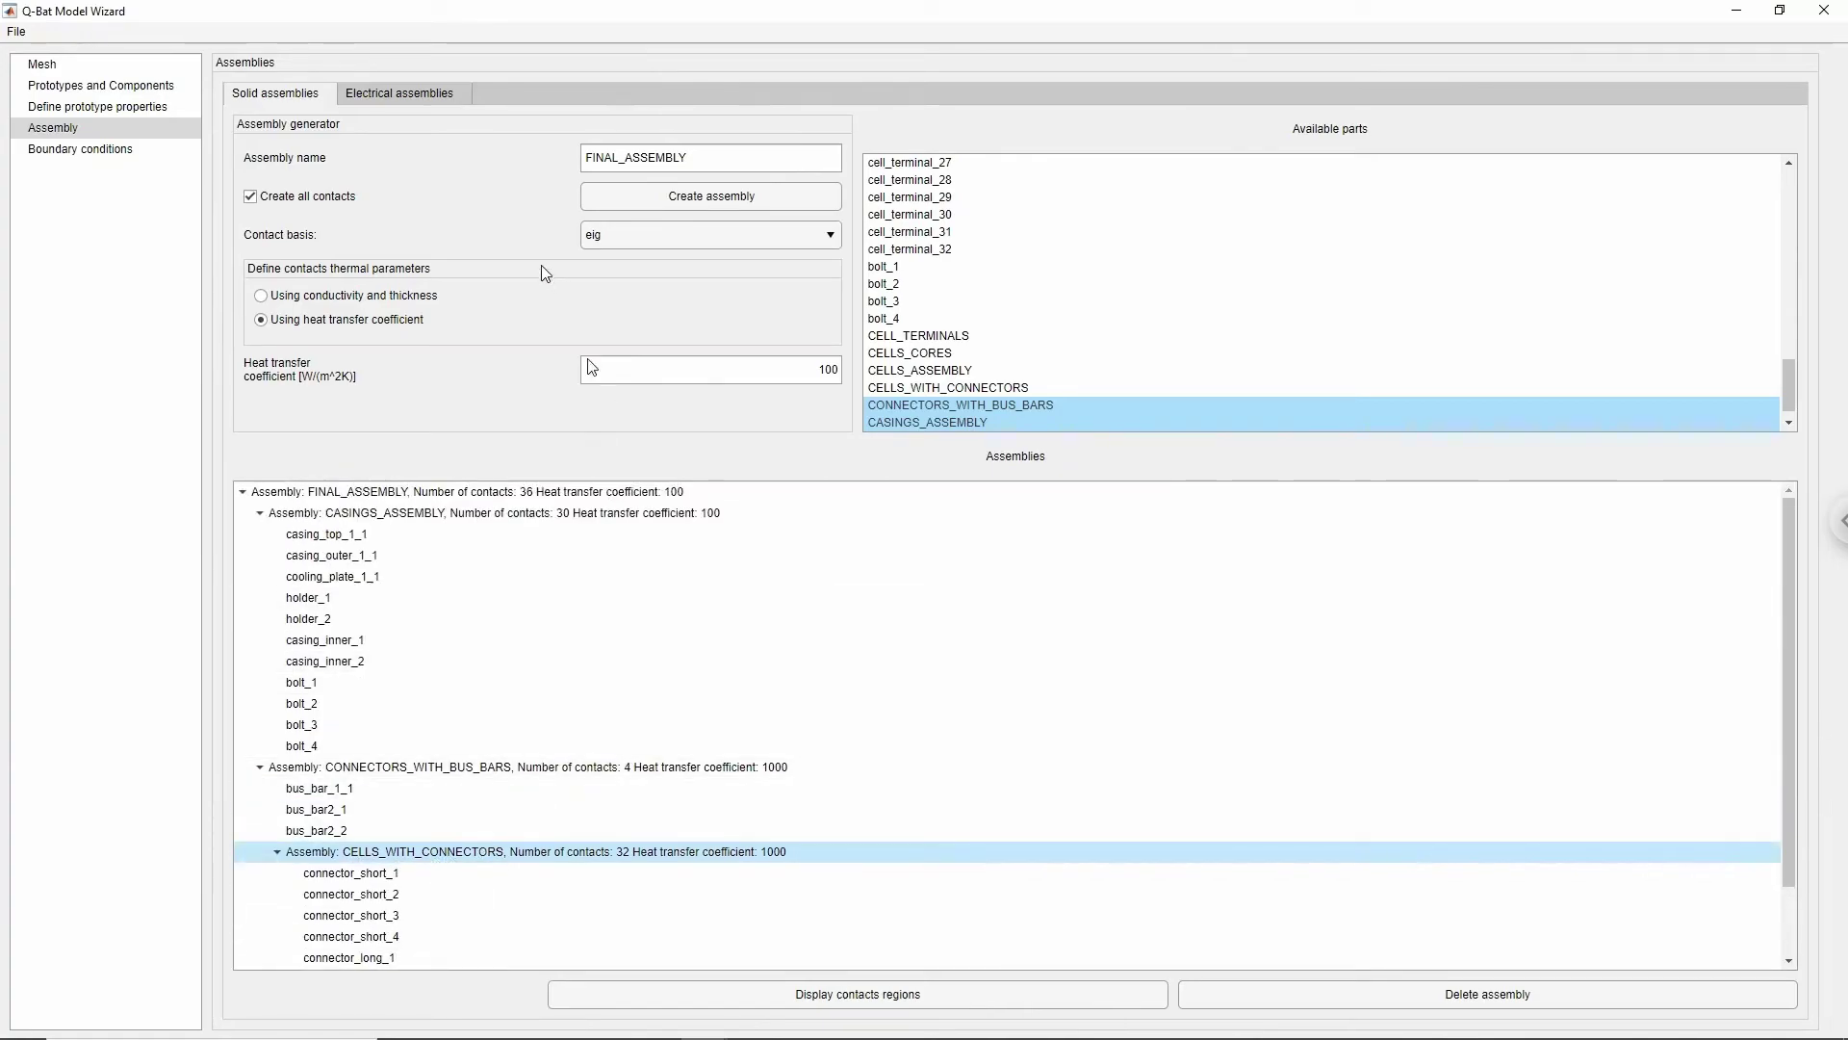
- Set up cells_circuit in Electrical assemblies with 4 series cells and 4 parallel branches
left_click(400, 94)
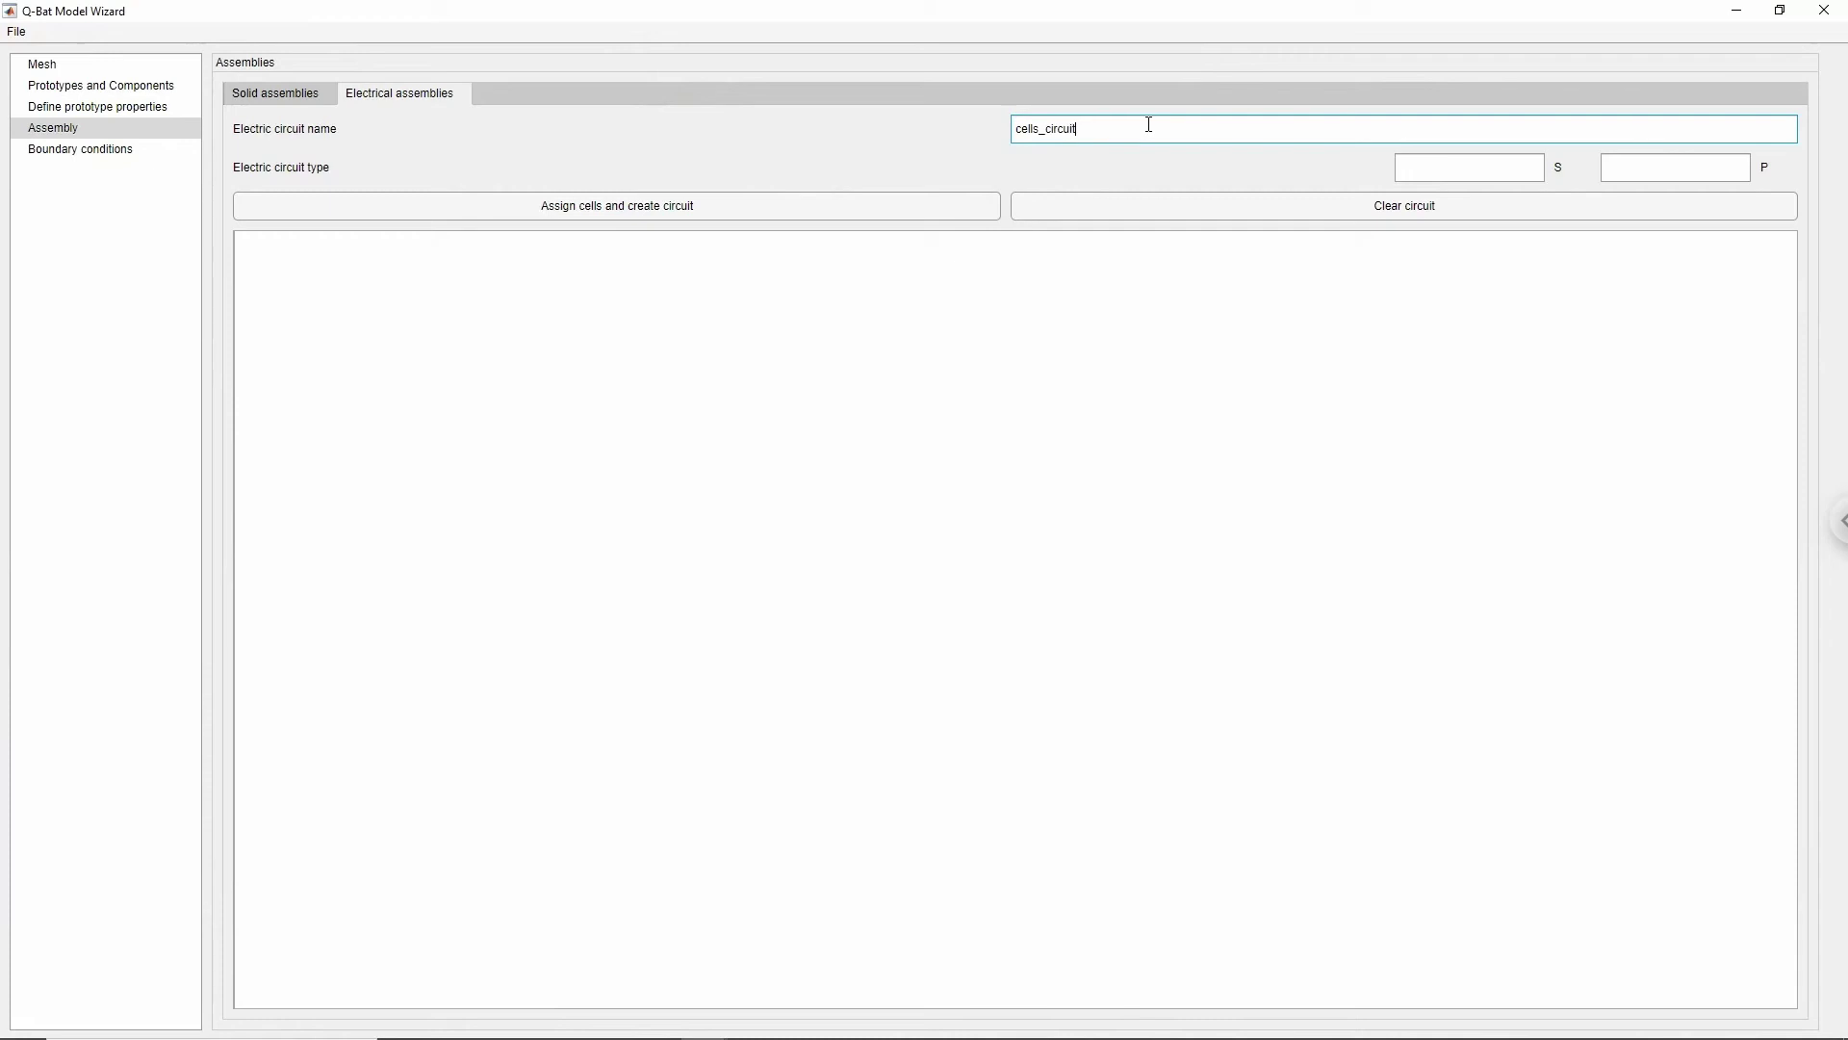
left_click(1463, 164)
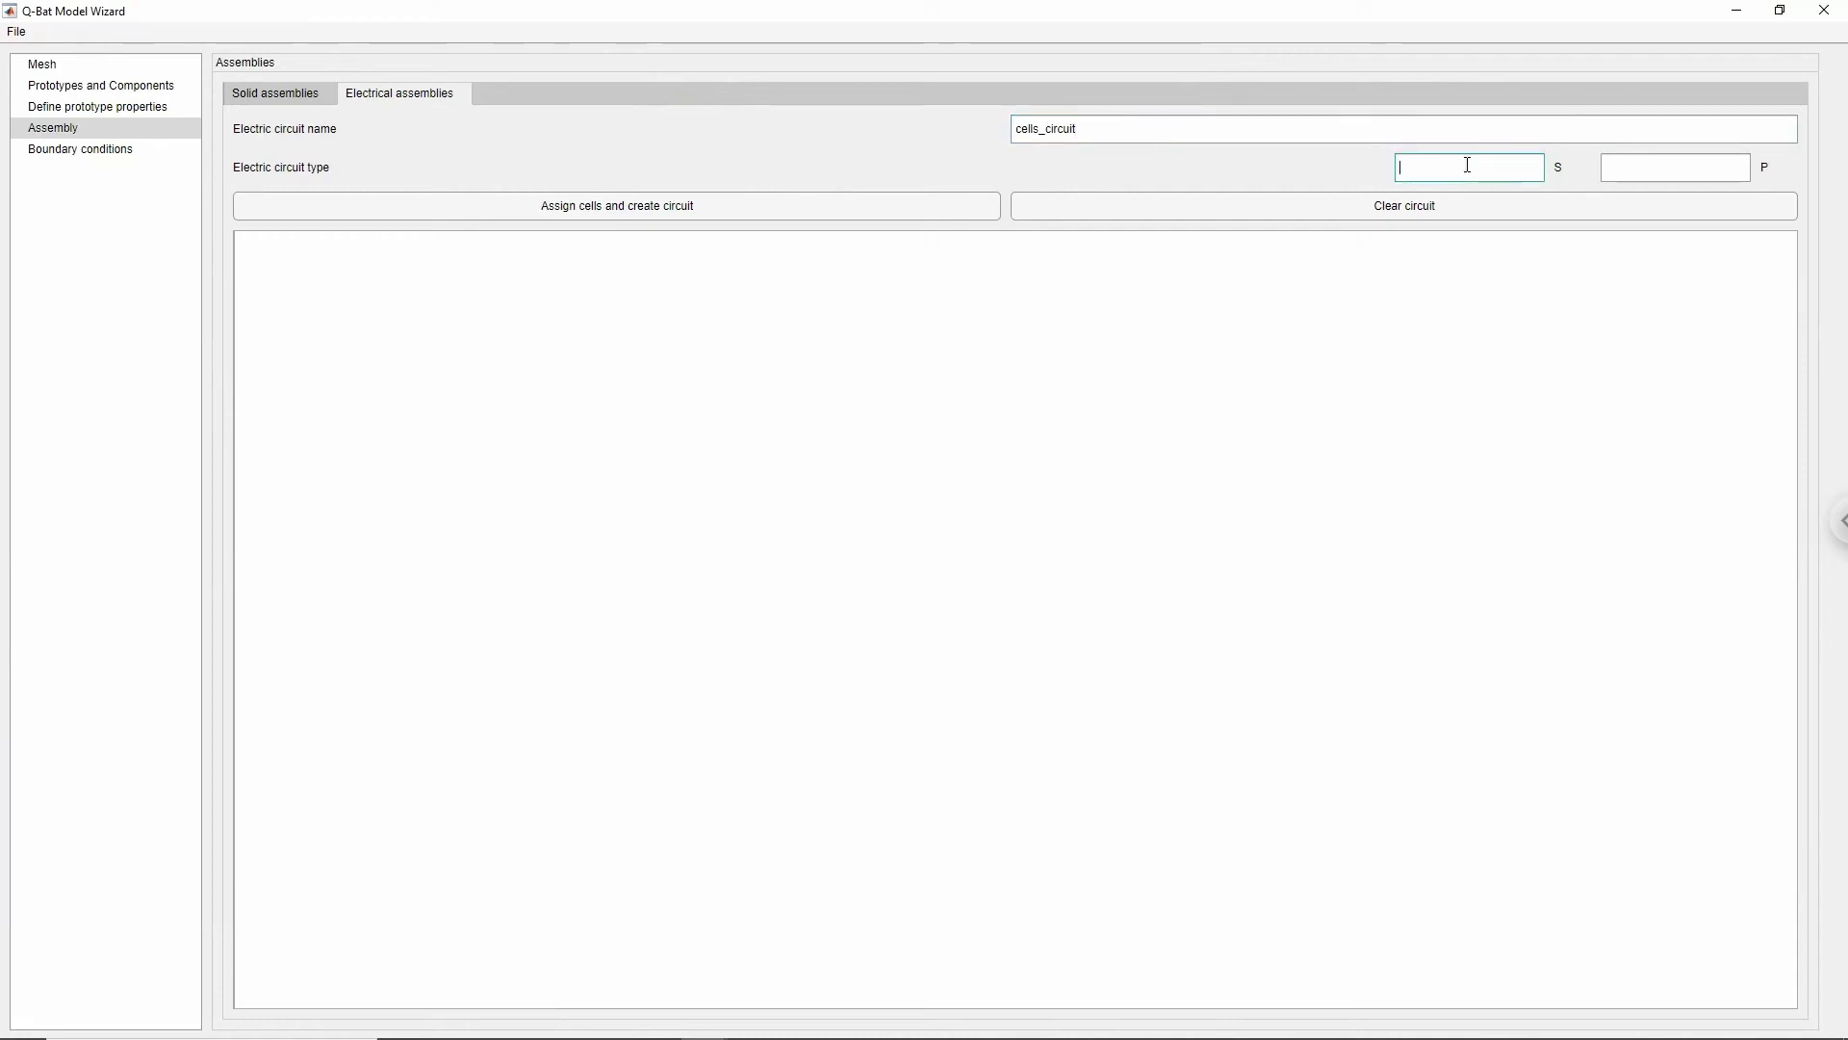
left_click(1626, 172)
type("4")
- Assign four cells to parallel branch no. 1 with Select highlighted
left_click(677, 205)
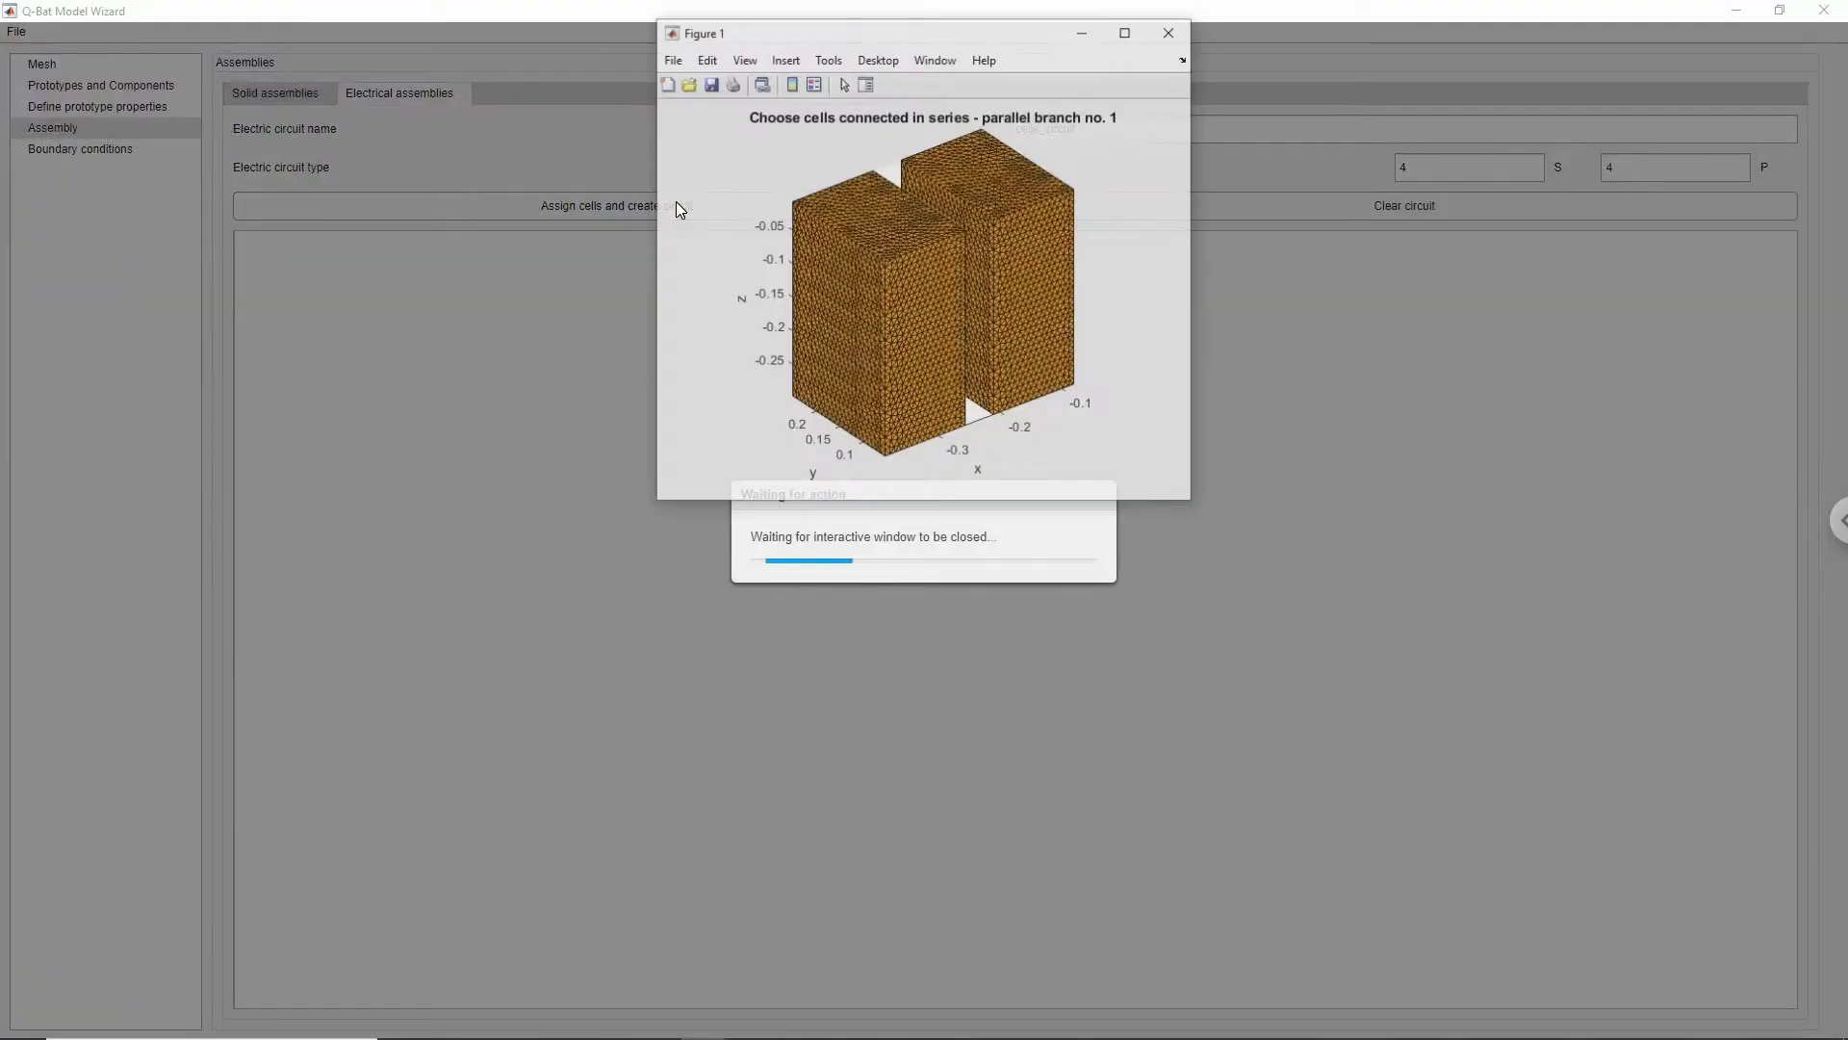
left_click(935, 419)
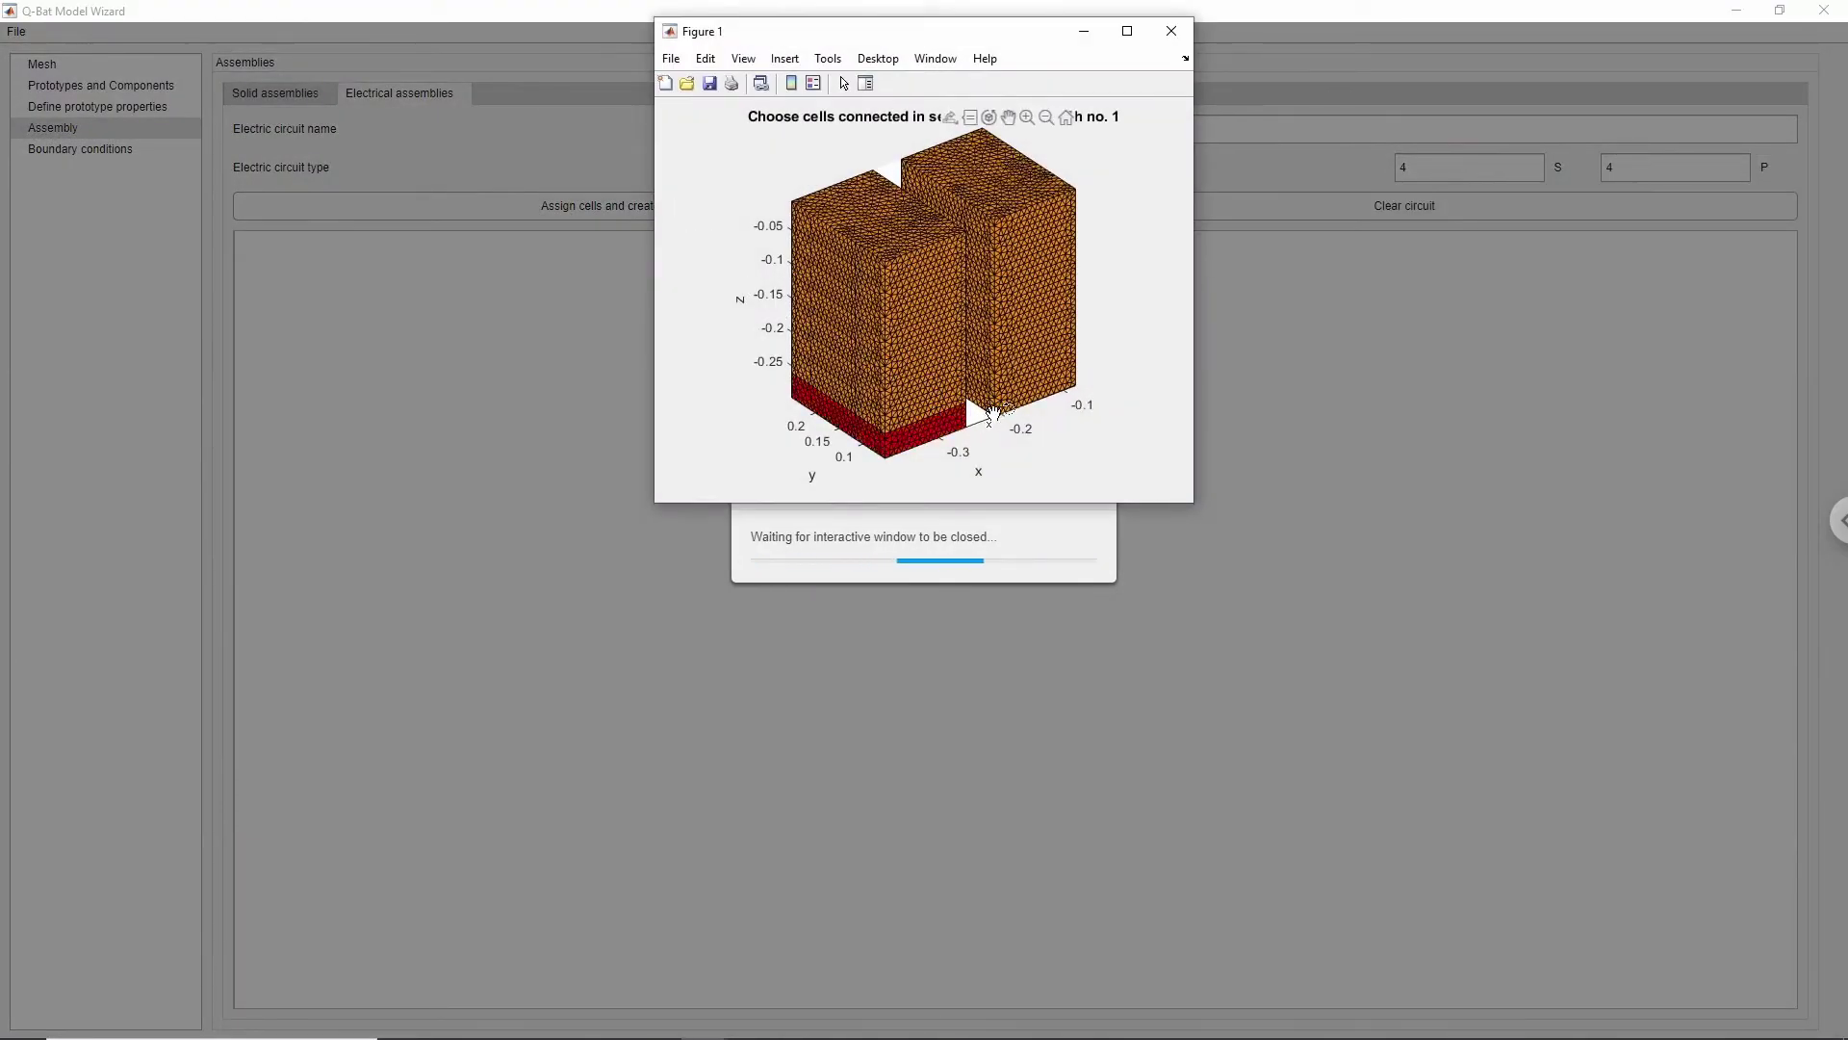
left_click(1001, 409)
left_click(924, 342)
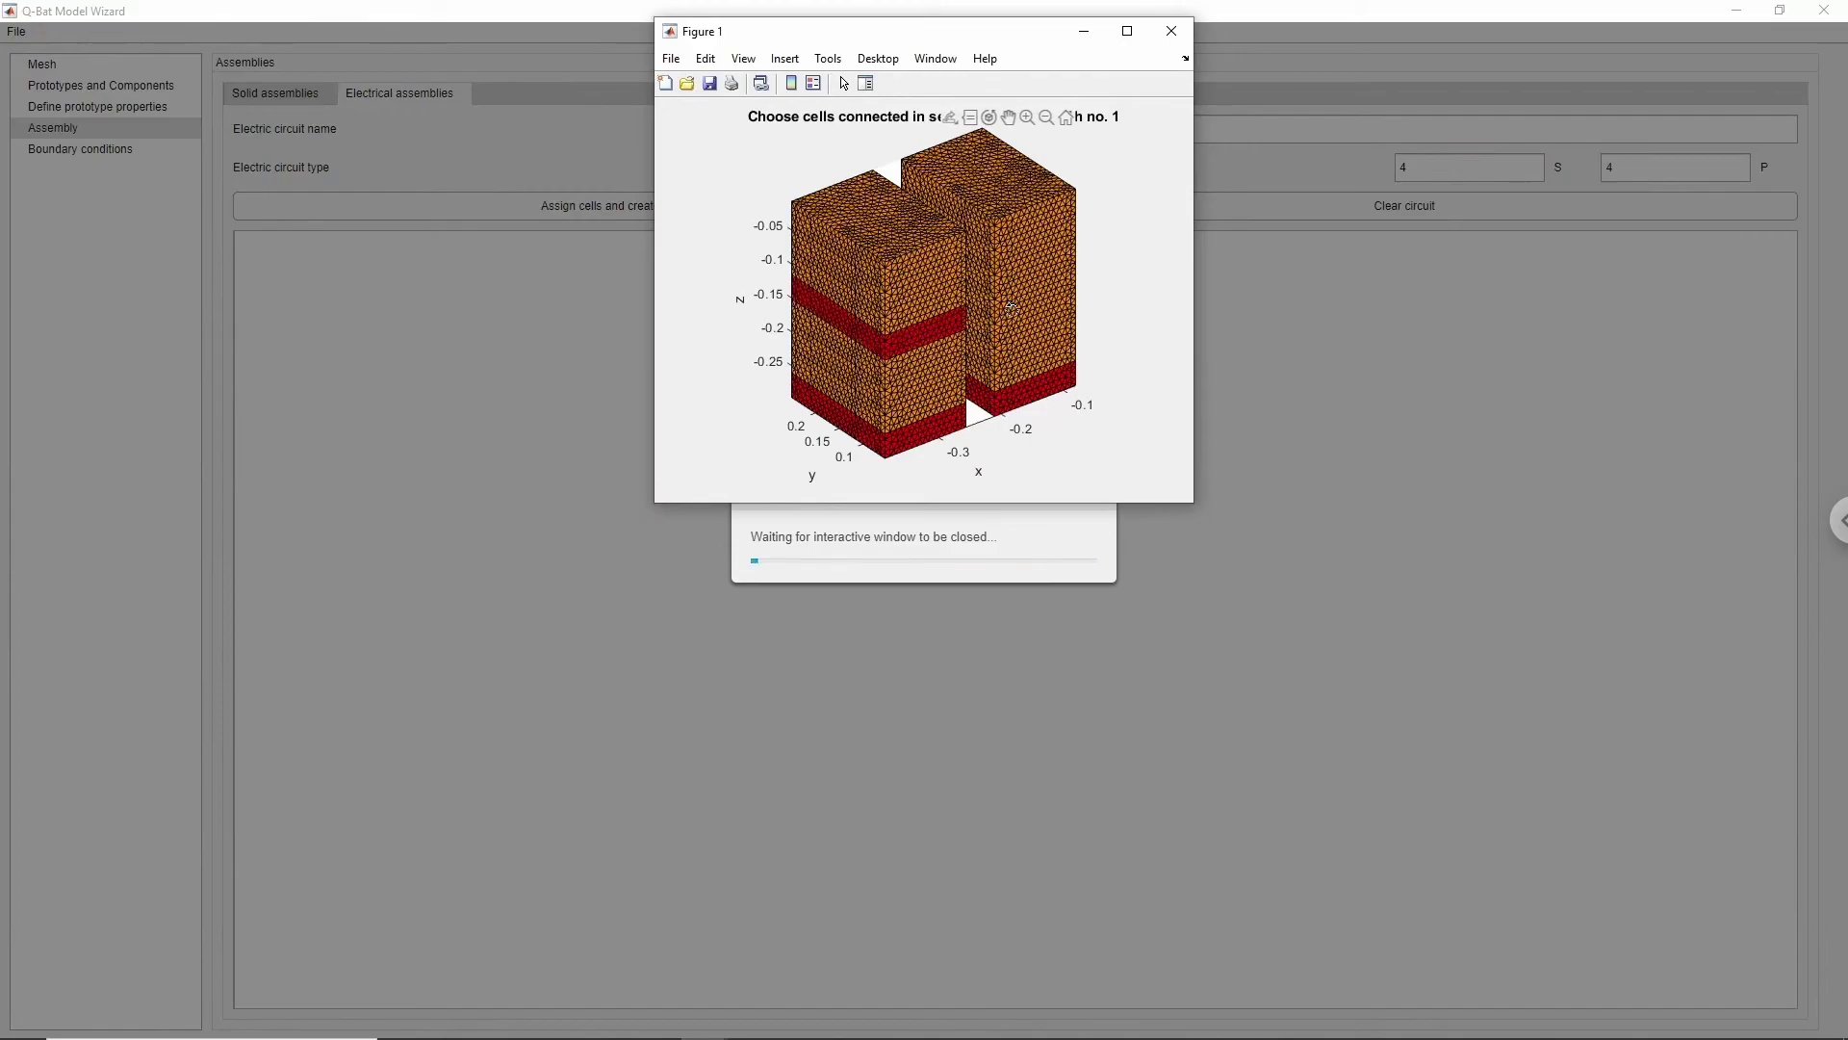
left_click(1011, 306)
right_click(1011, 309)
left_click(1055, 323)
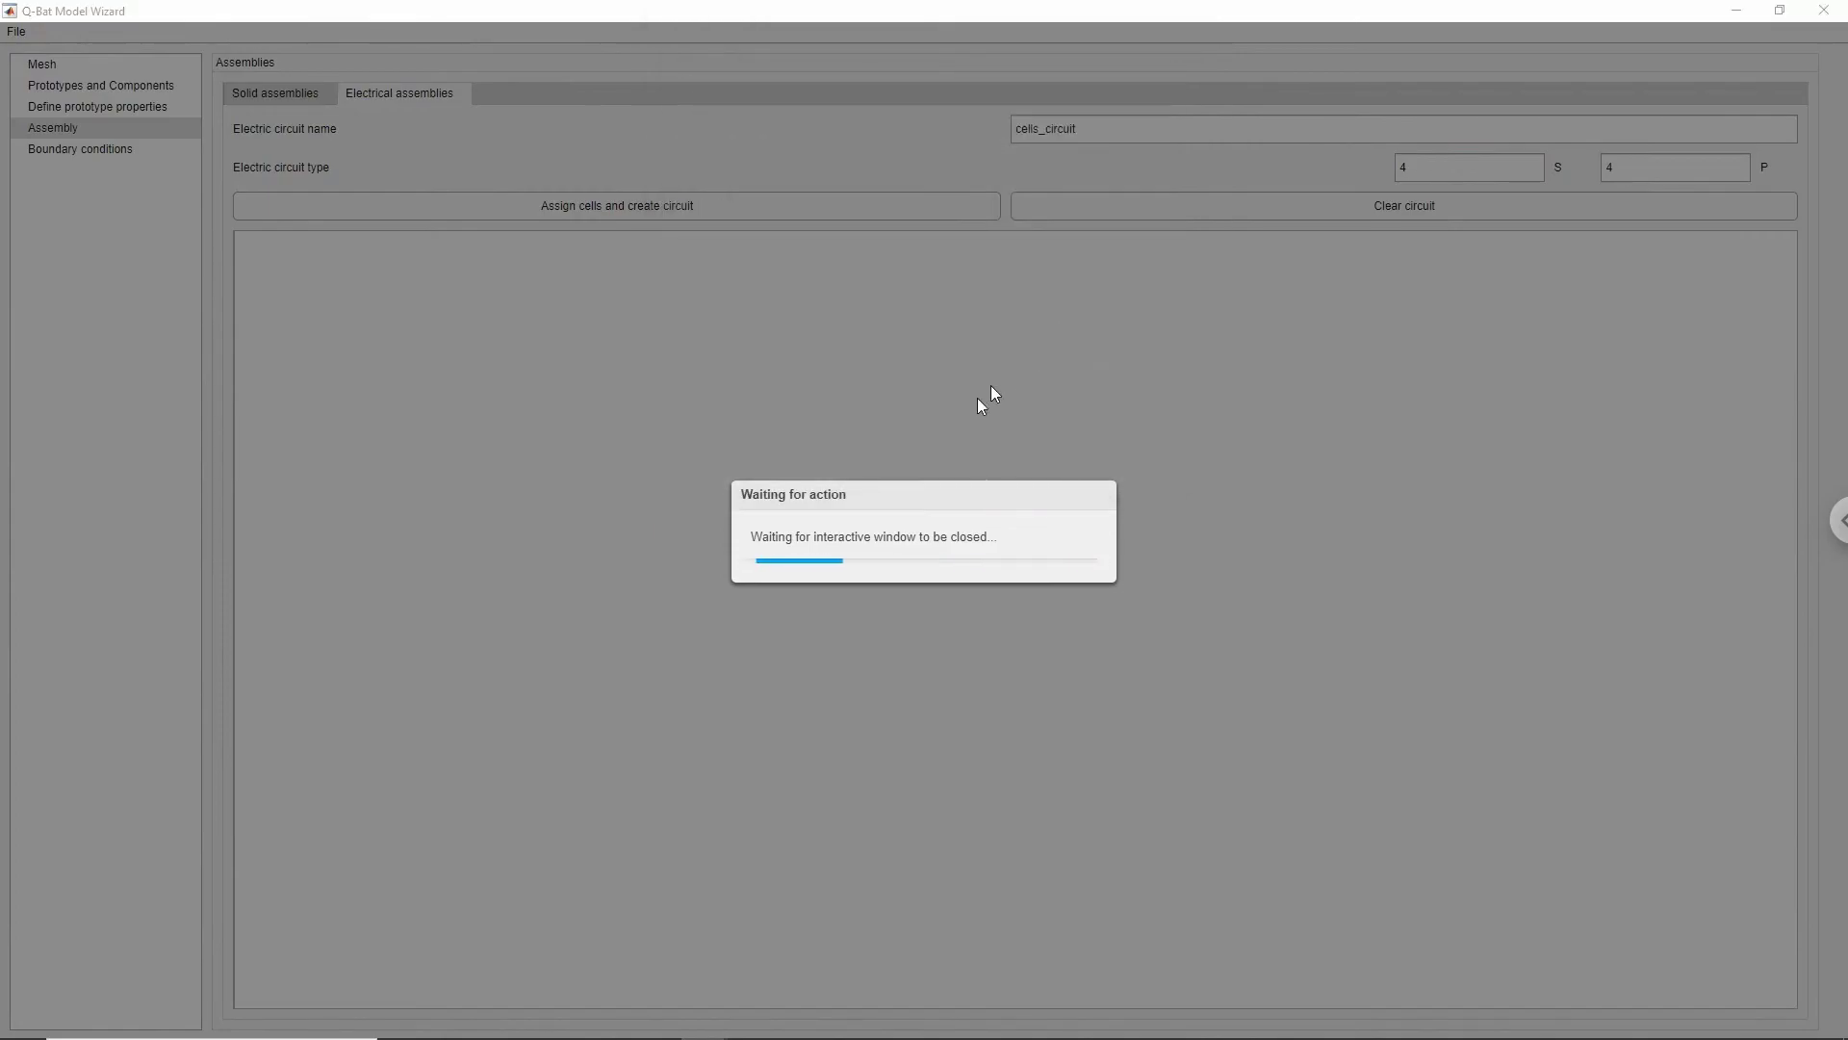
- Assign four cells each to parallel branches no. 2 and no. 3
left_click(938, 420)
left_click(1005, 390)
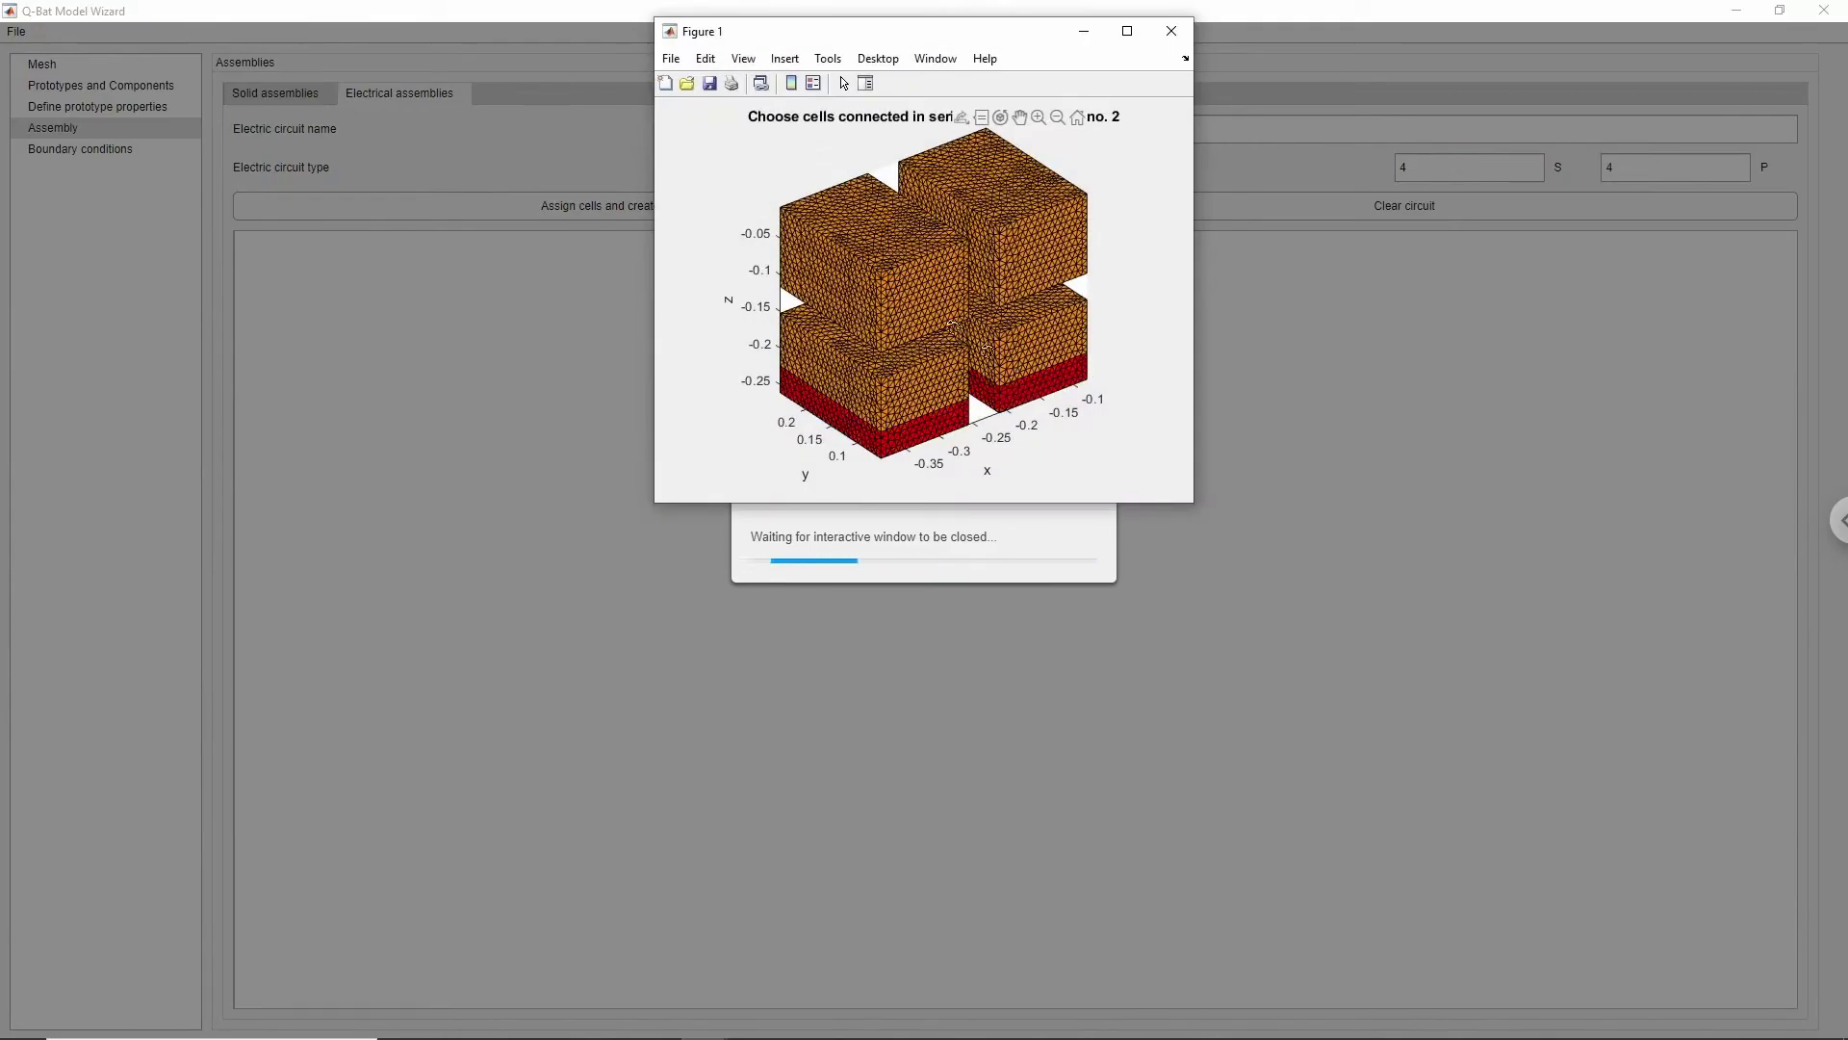
left_click(941, 308)
left_click(1020, 289)
right_click(1075, 289)
left_click(1116, 306)
left_click(914, 414)
left_click(997, 355)
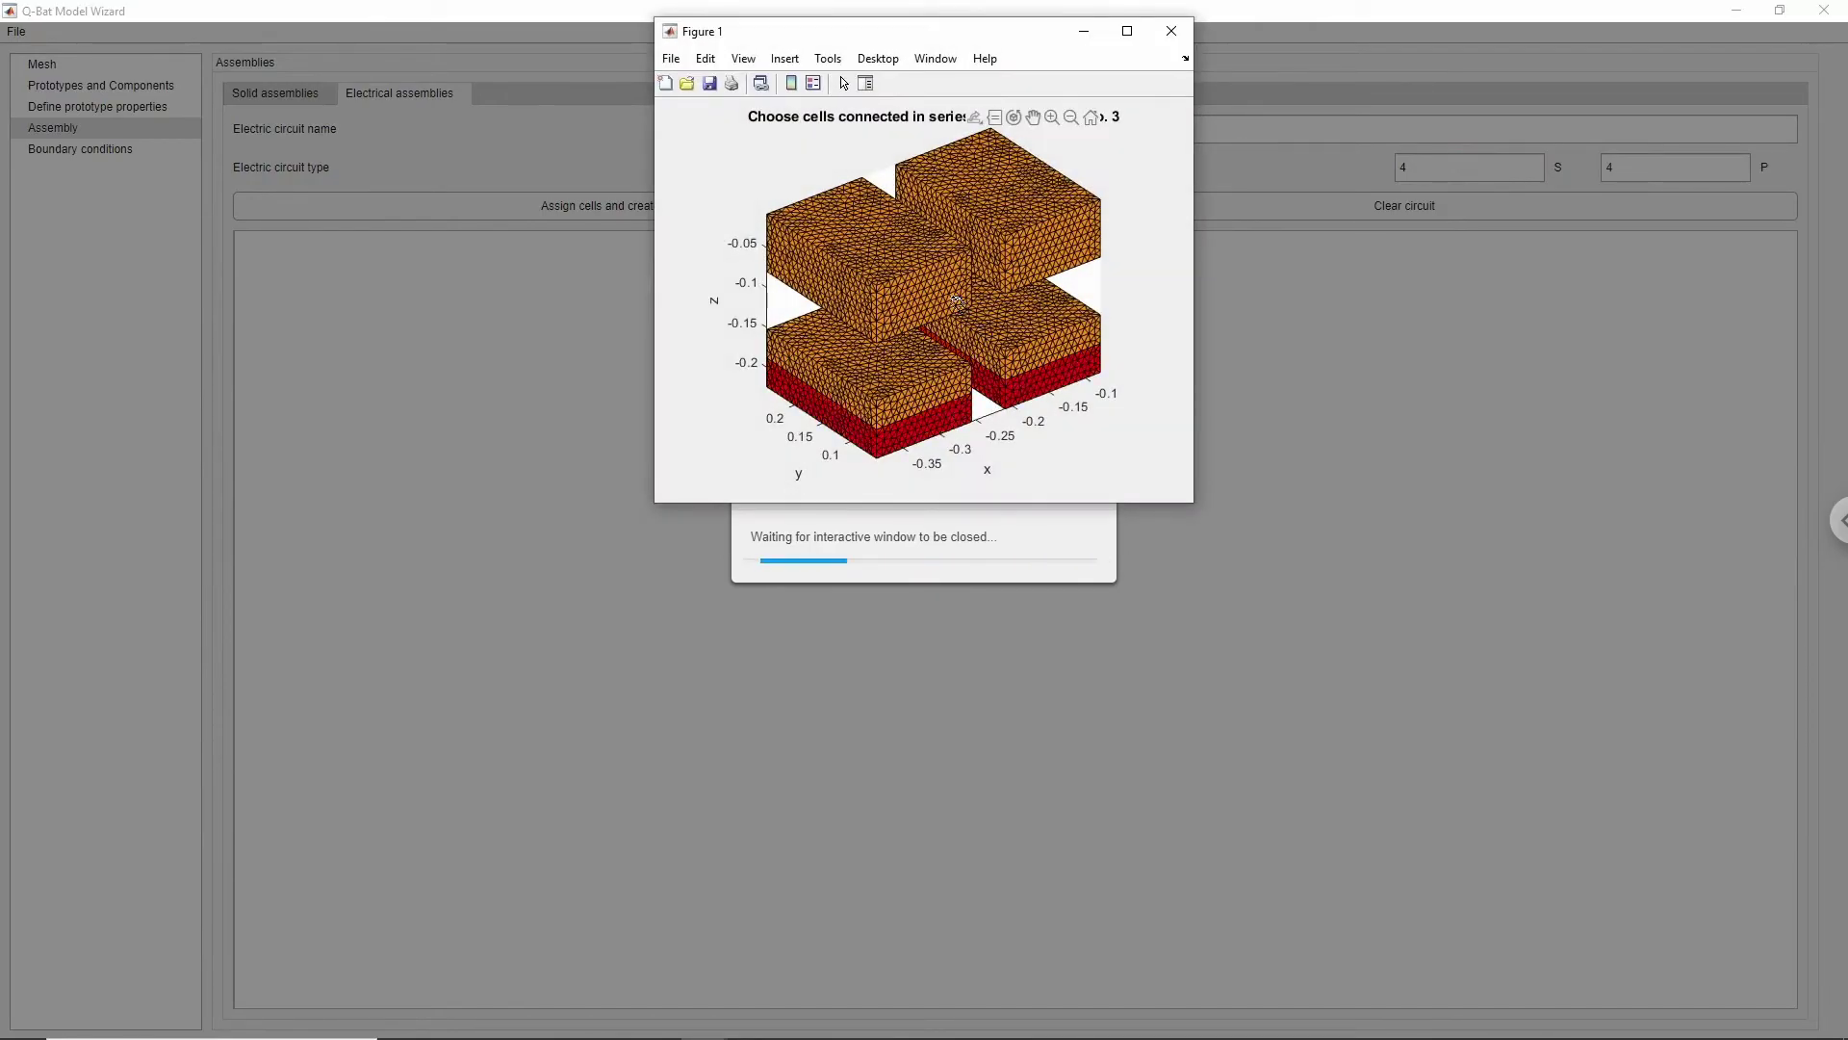
left_click(956, 301)
left_click(1021, 279)
right_click(1022, 274)
left_click(1087, 287)
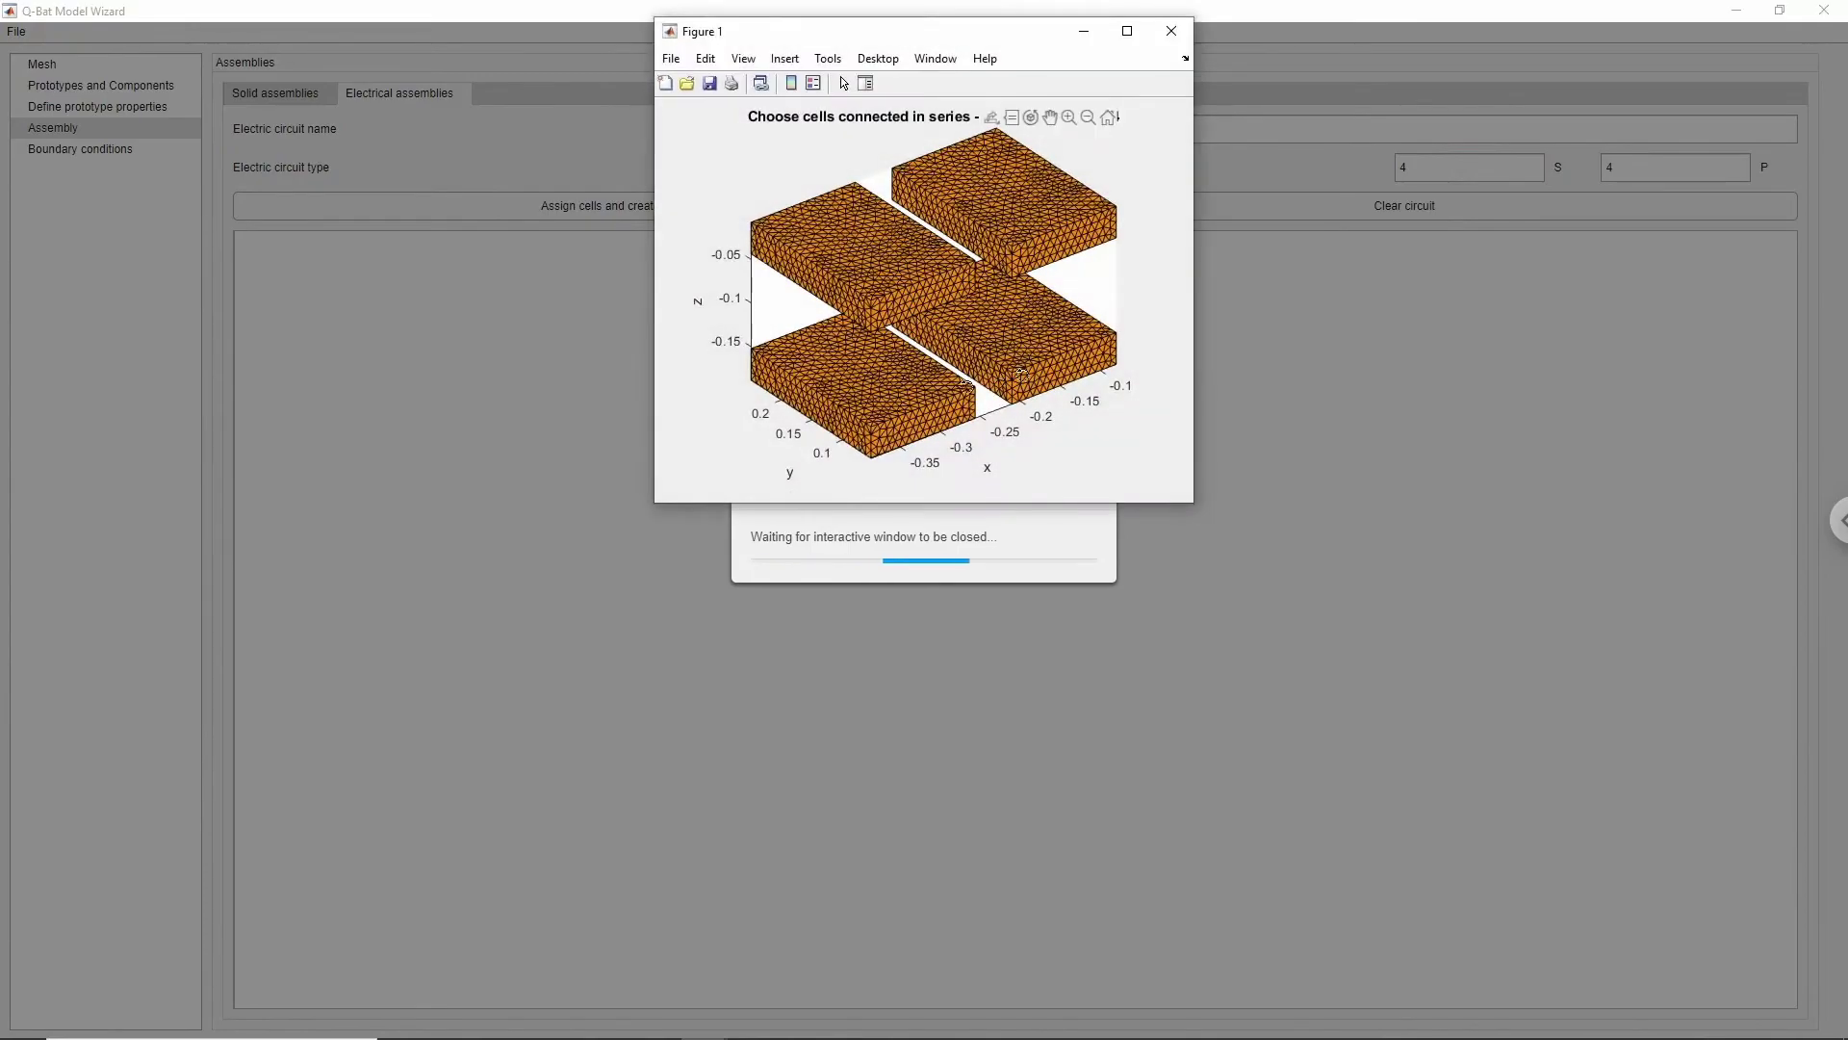
- Pick the four remaining cells for the last parallel branch
left_click(929, 389)
left_click(1010, 337)
left_click(866, 255)
left_click(1016, 234)
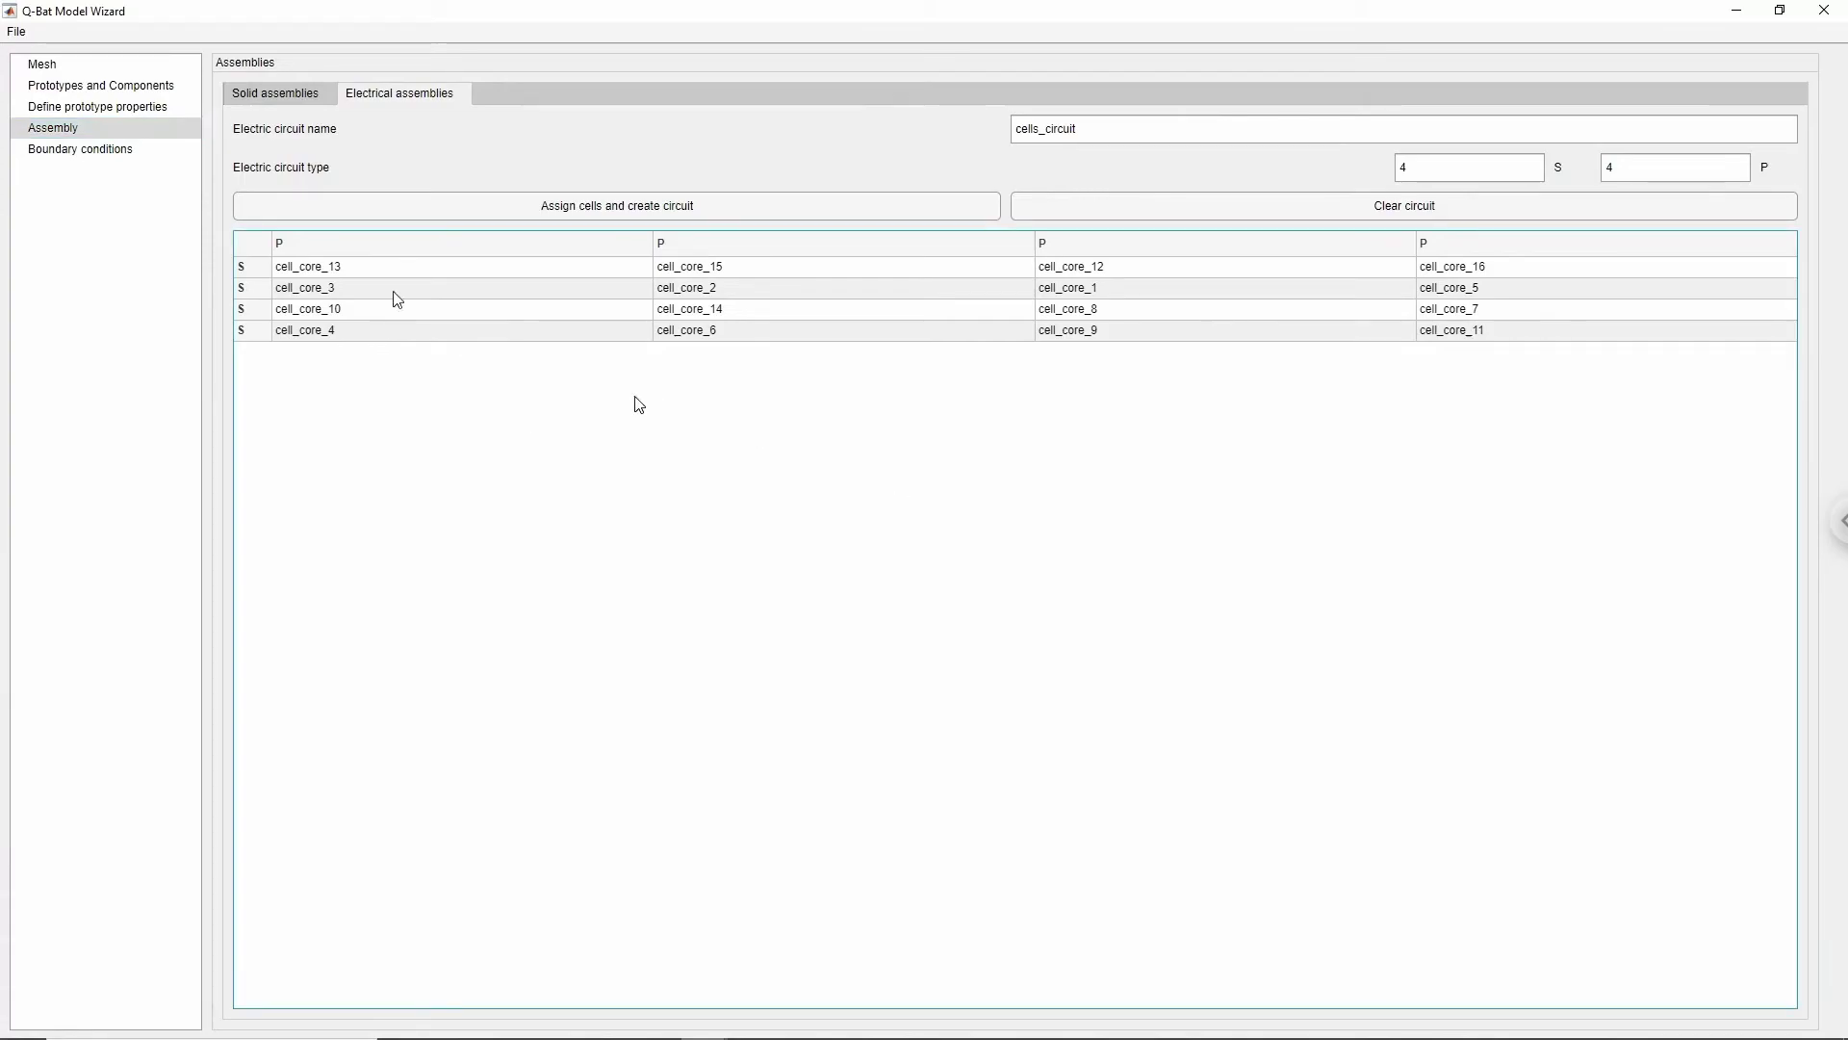
- Choose a Value condition for casing_top_1_1 and check its boundary IDs in the preview
left_click(135, 155)
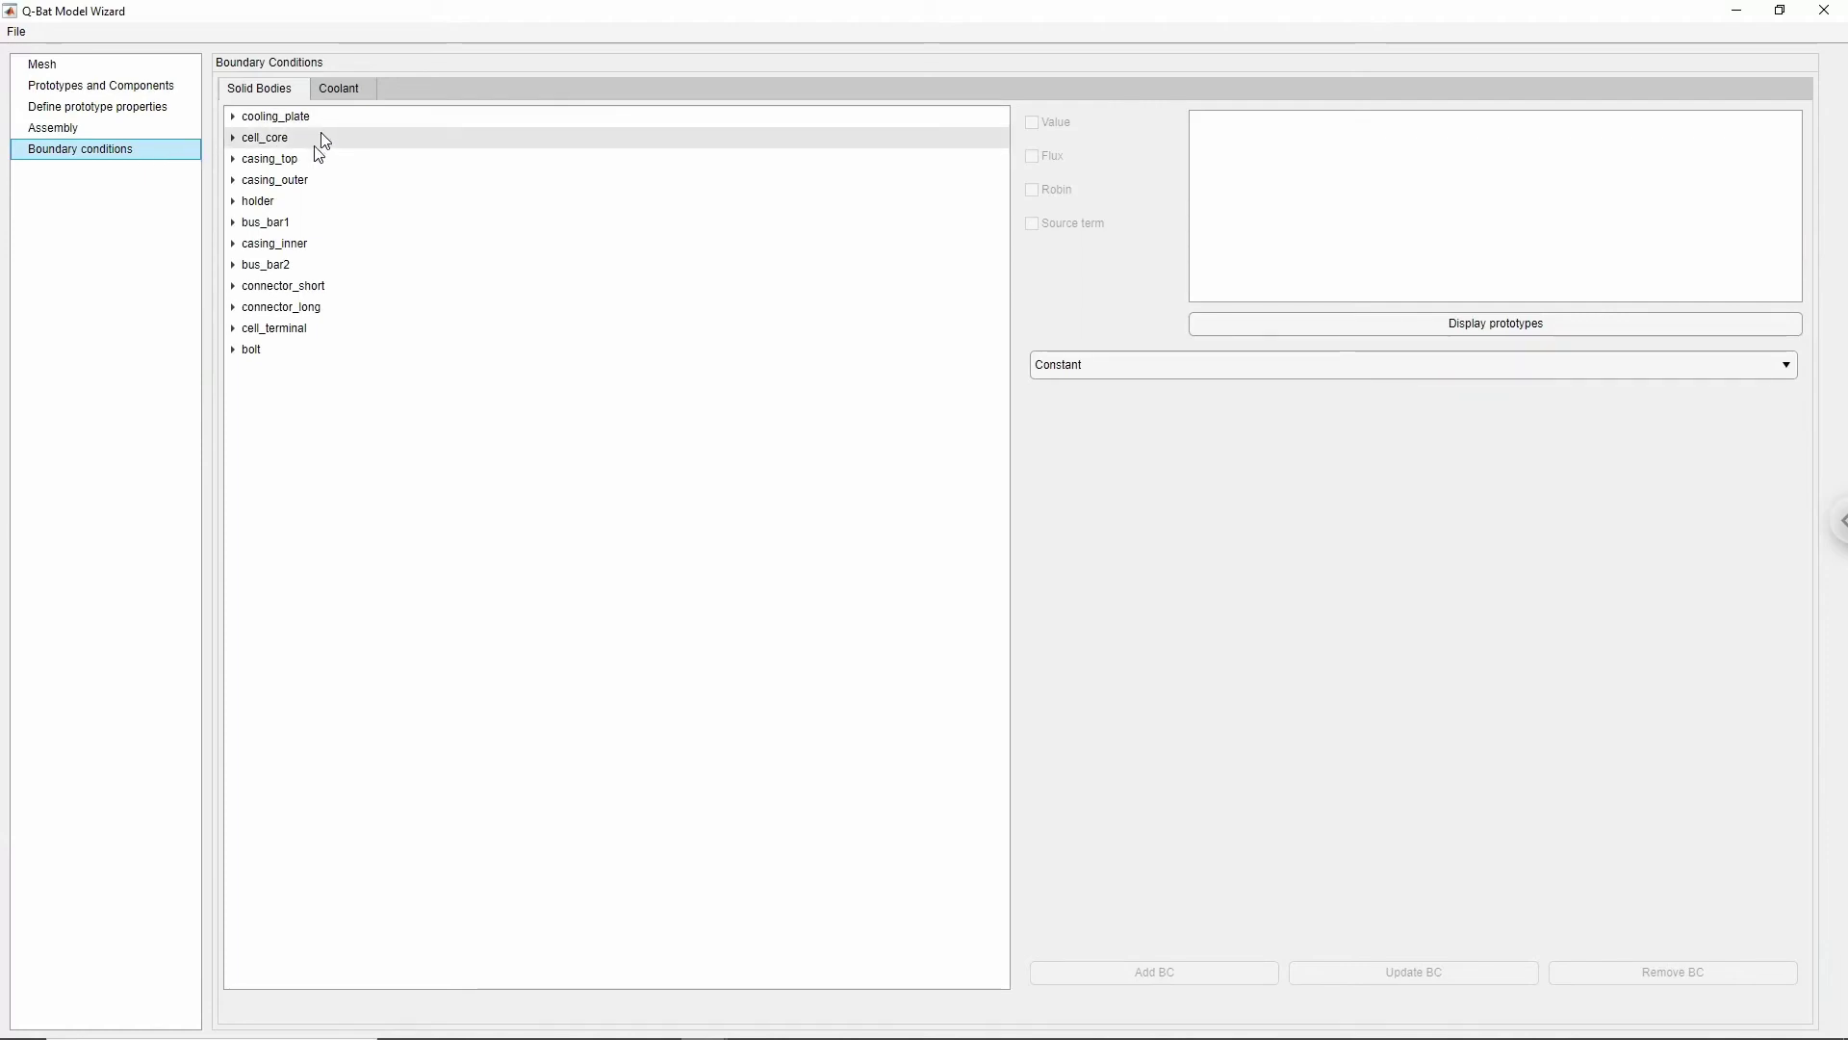
left_click(235, 161)
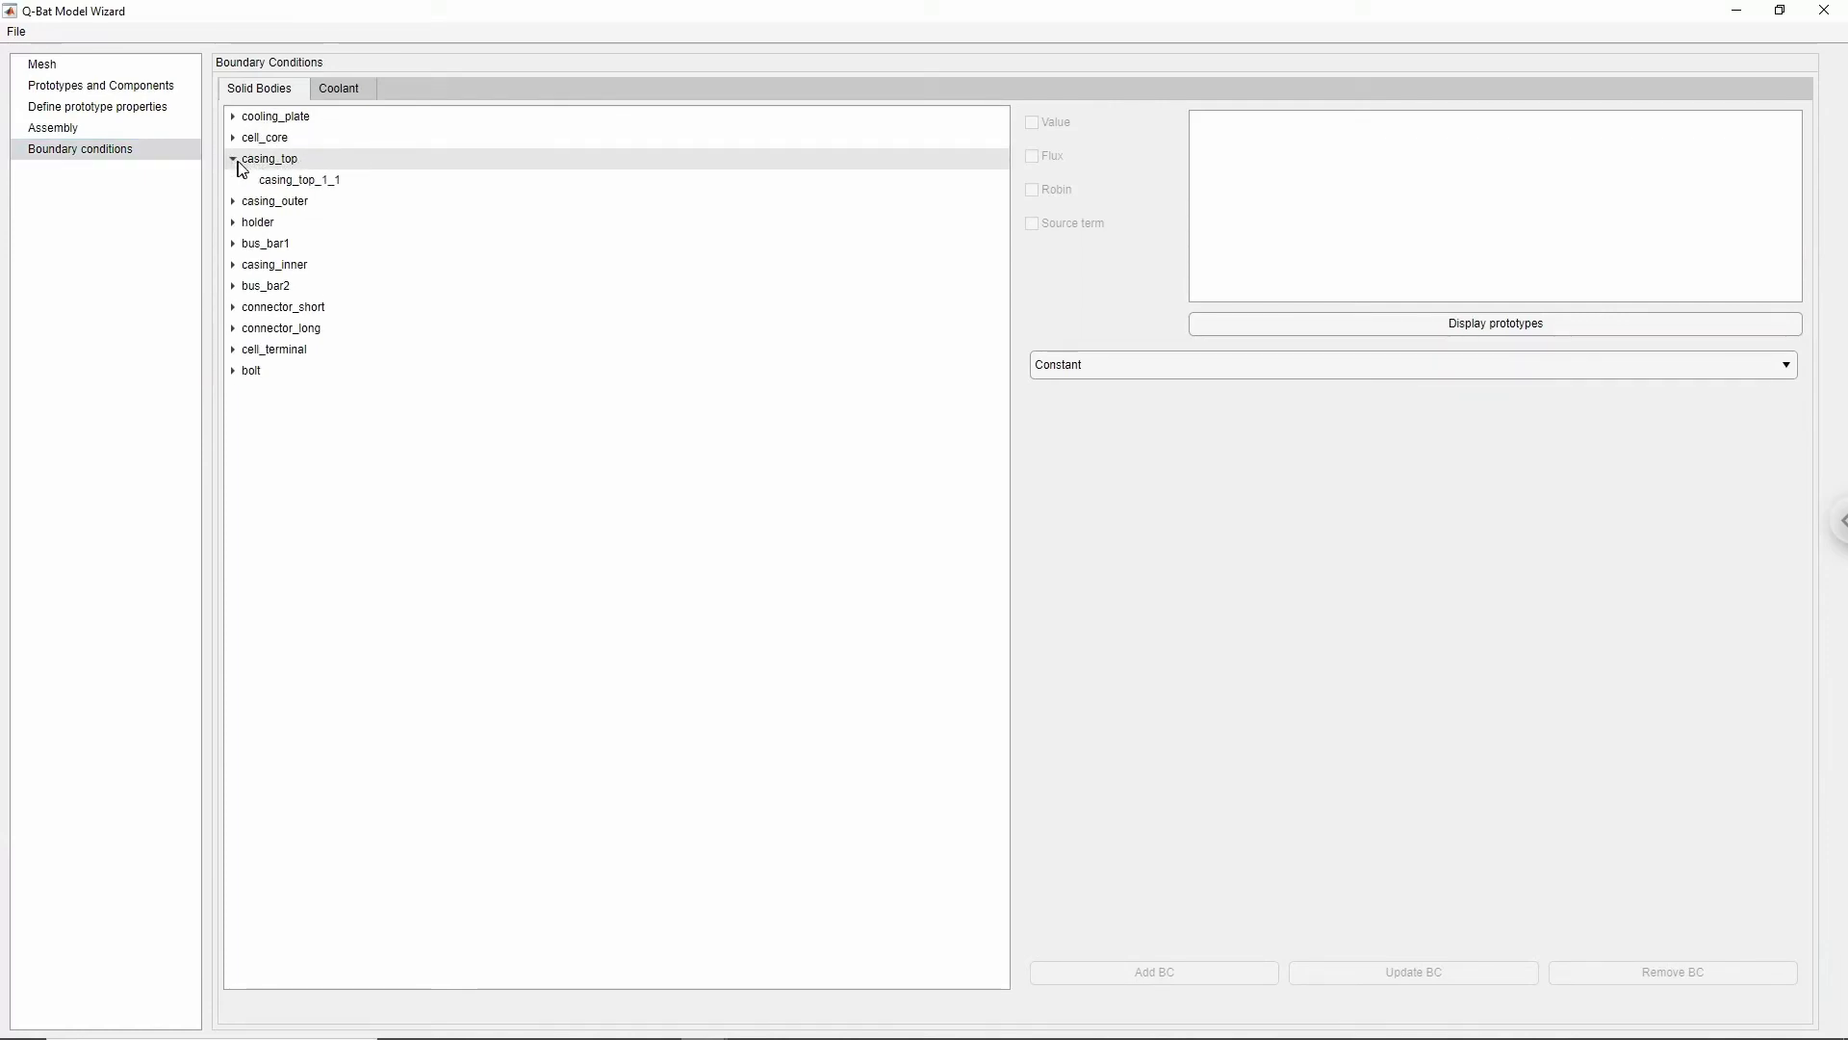
left_click(303, 180)
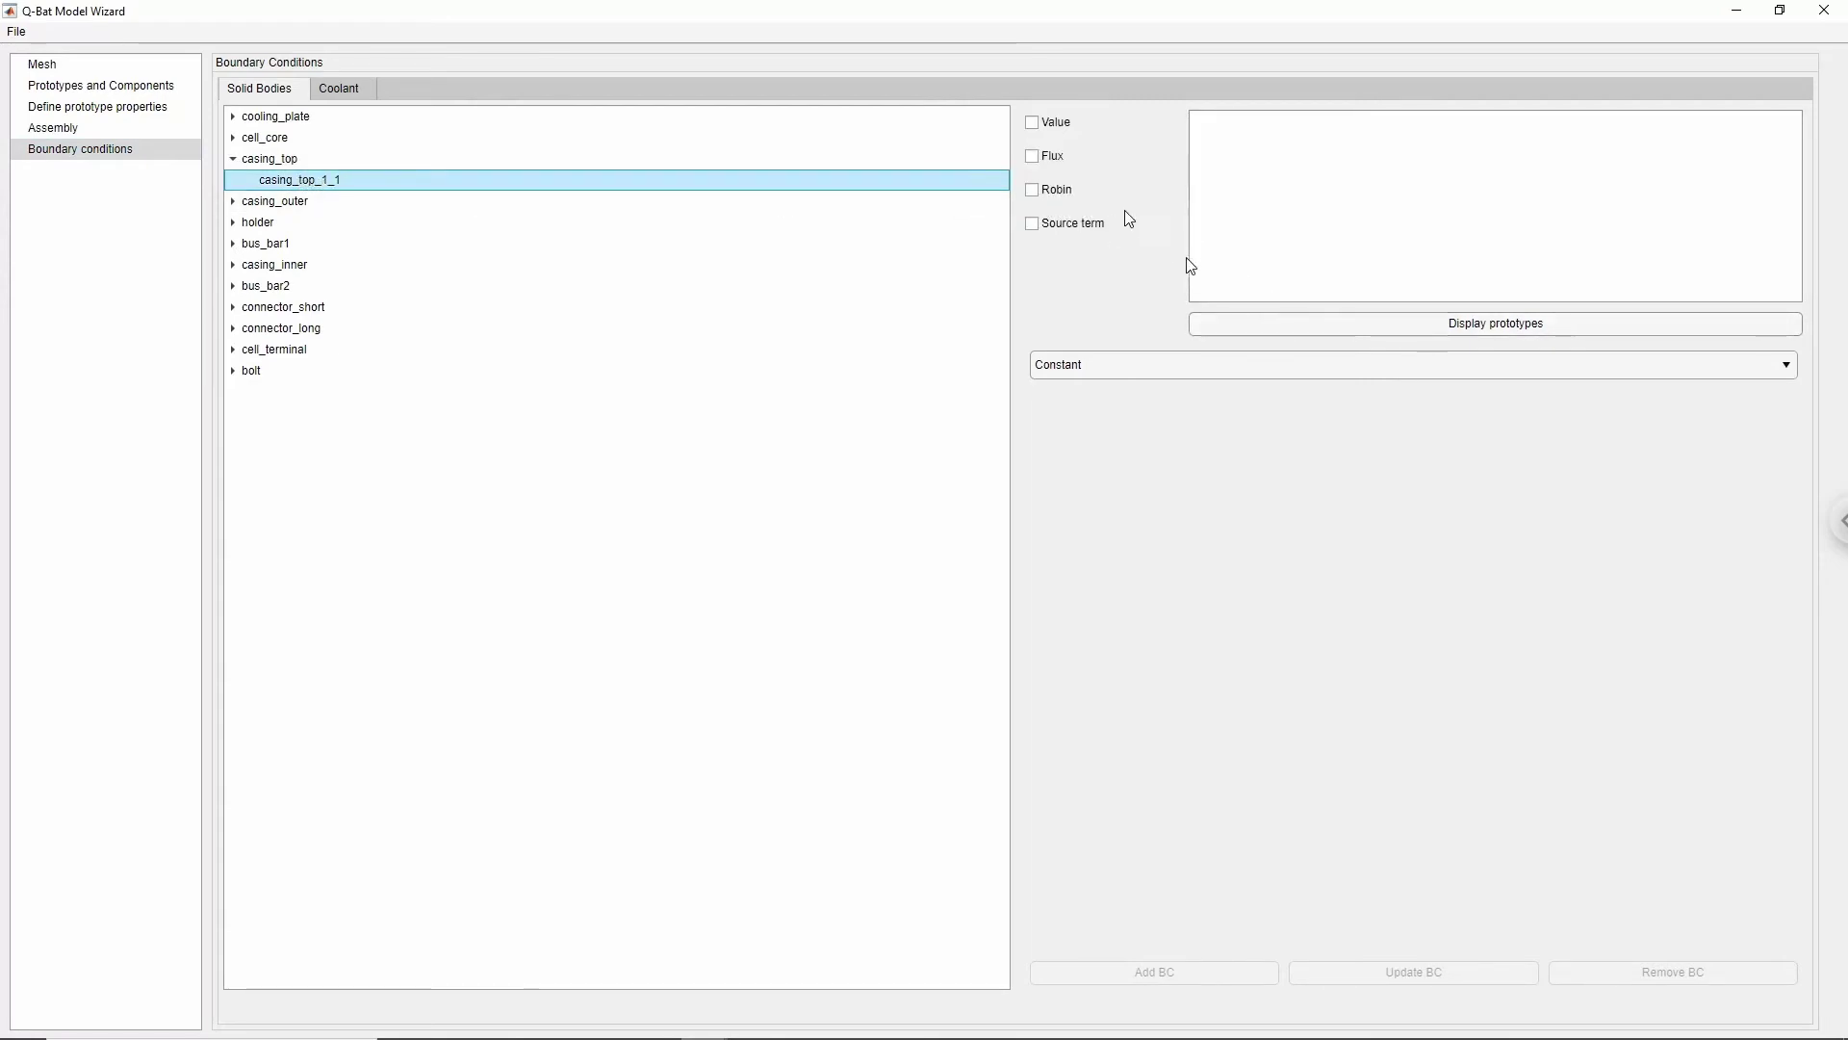
left_click(1050, 126)
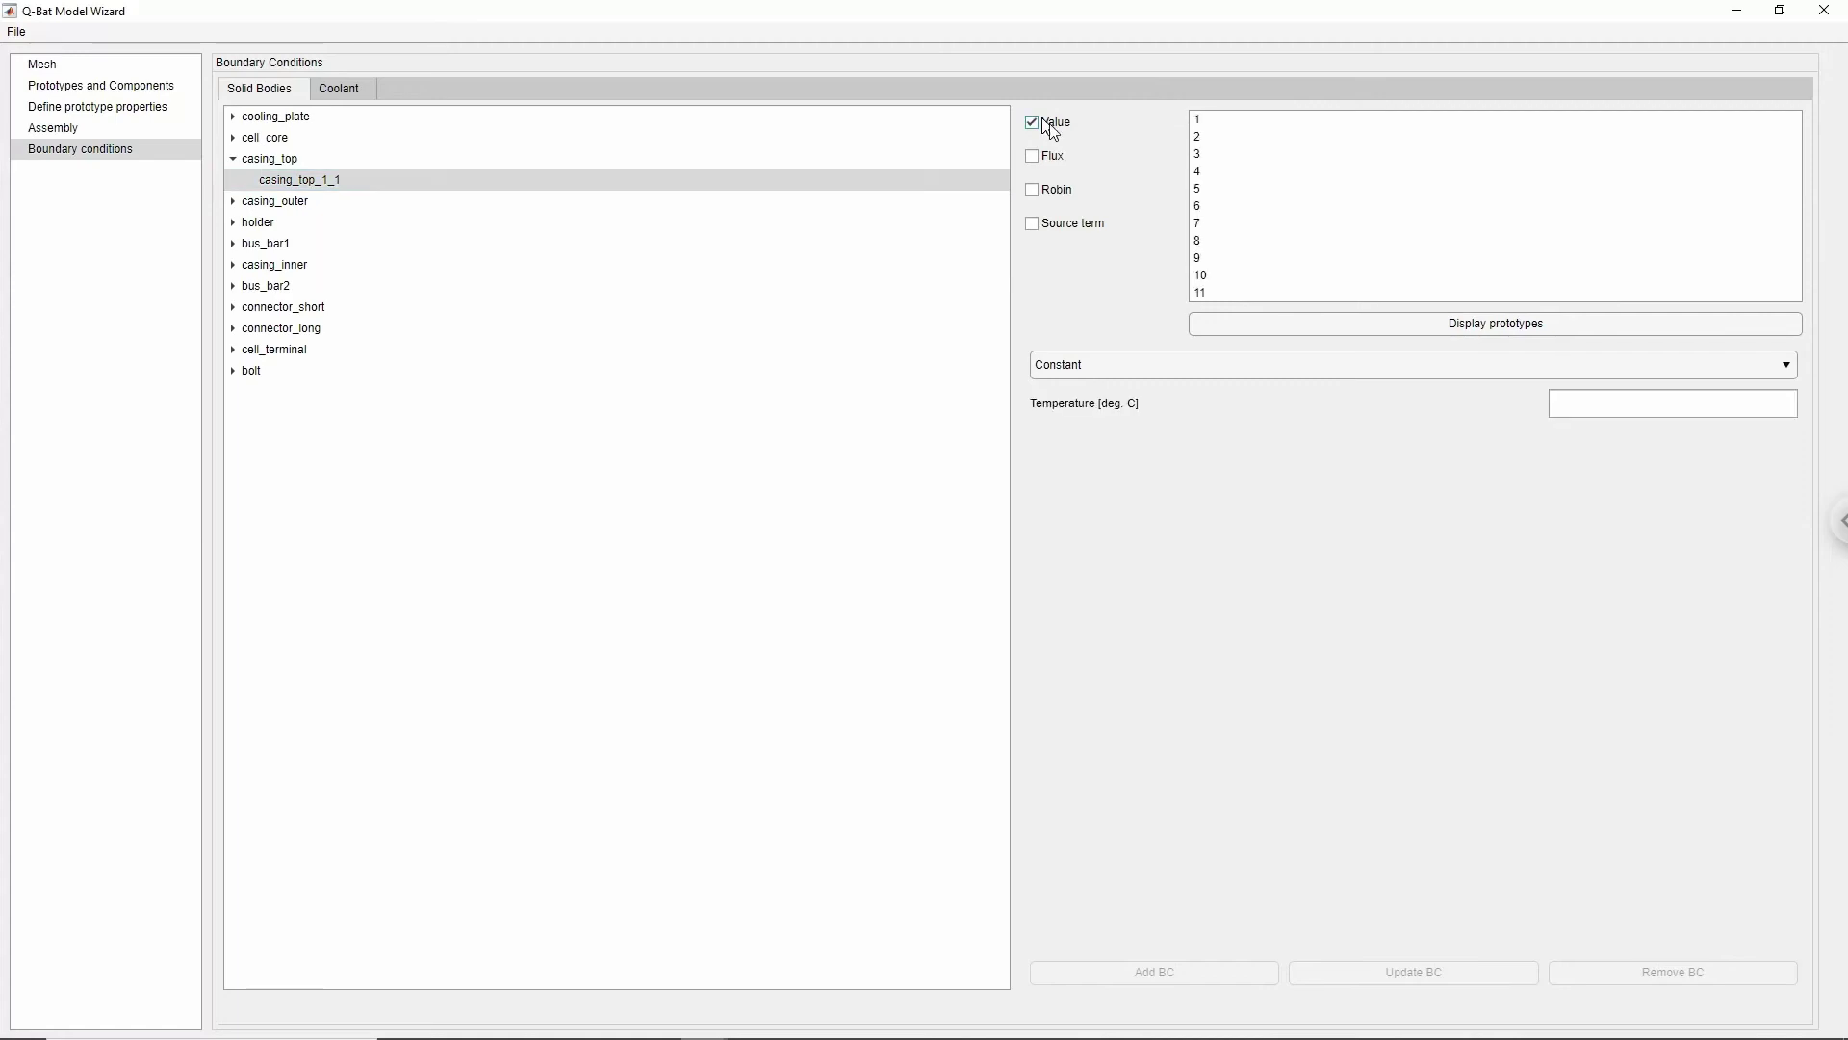
left_click(1290, 325)
left_click(1123, 35)
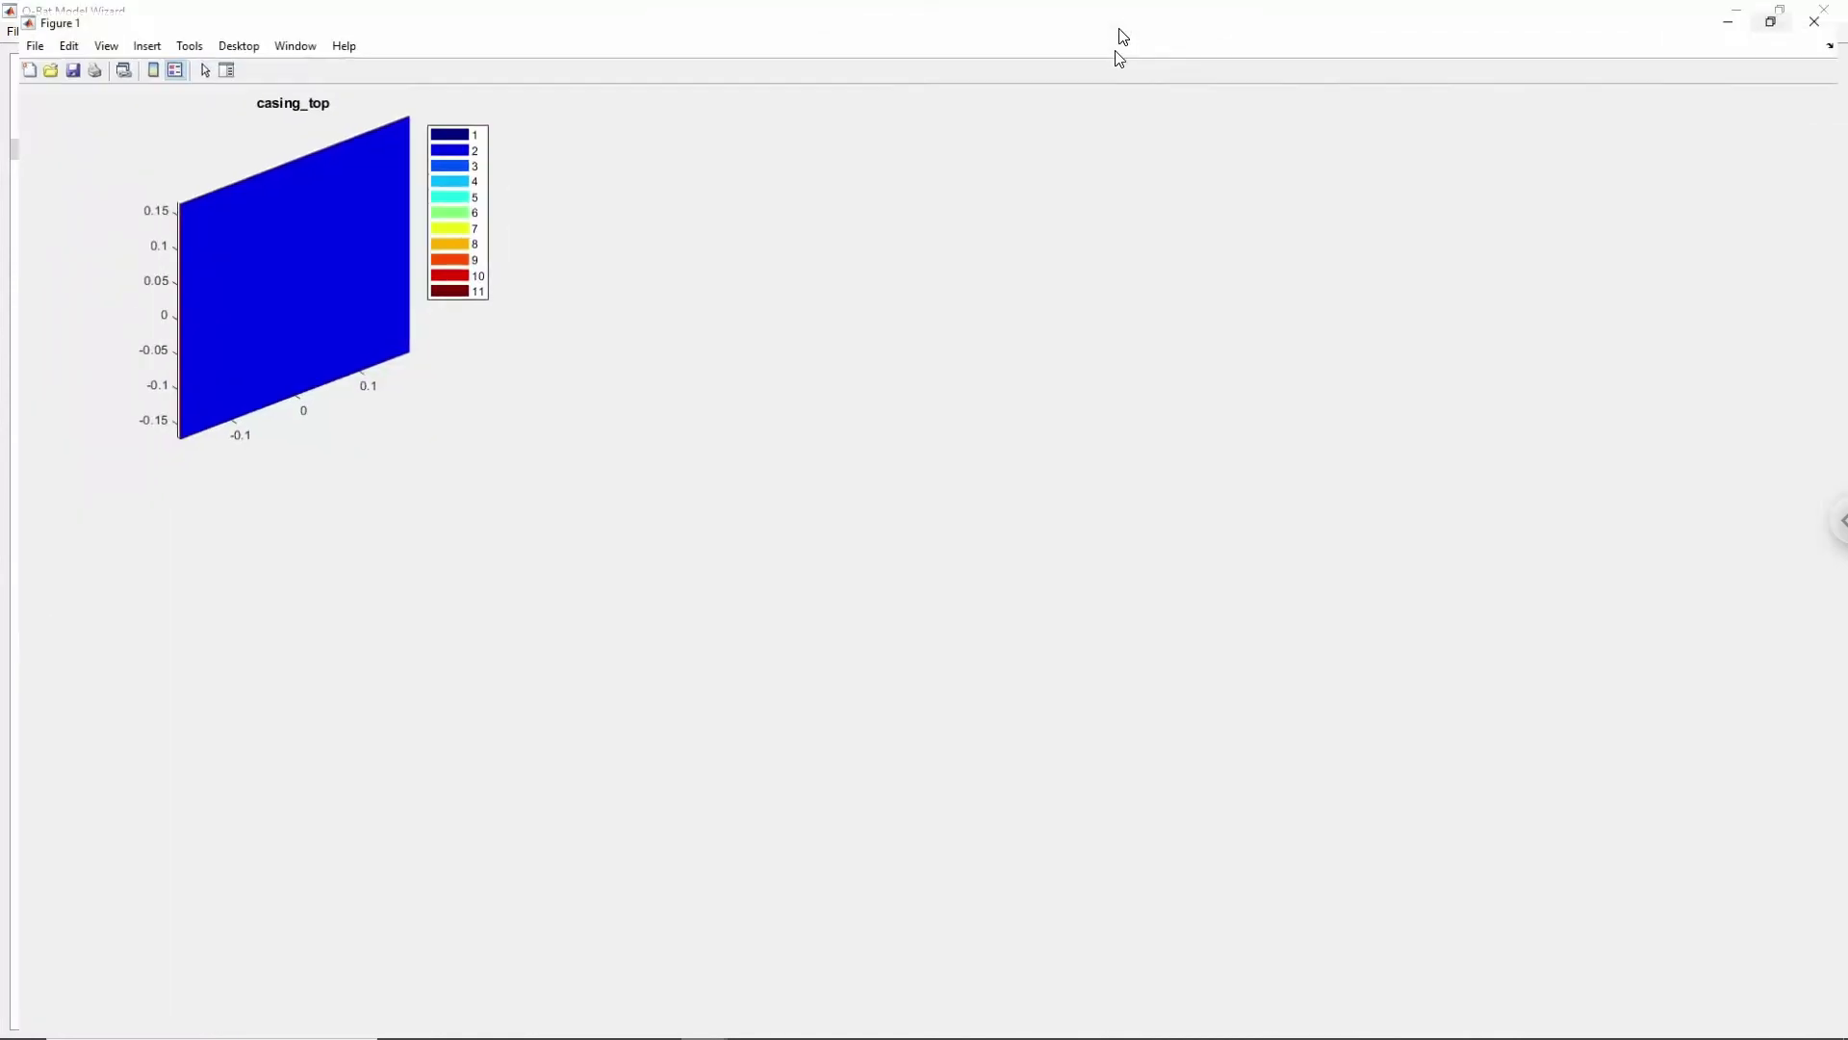
left_click_drag(866, 569, 783, 314)
right_click(835, 455)
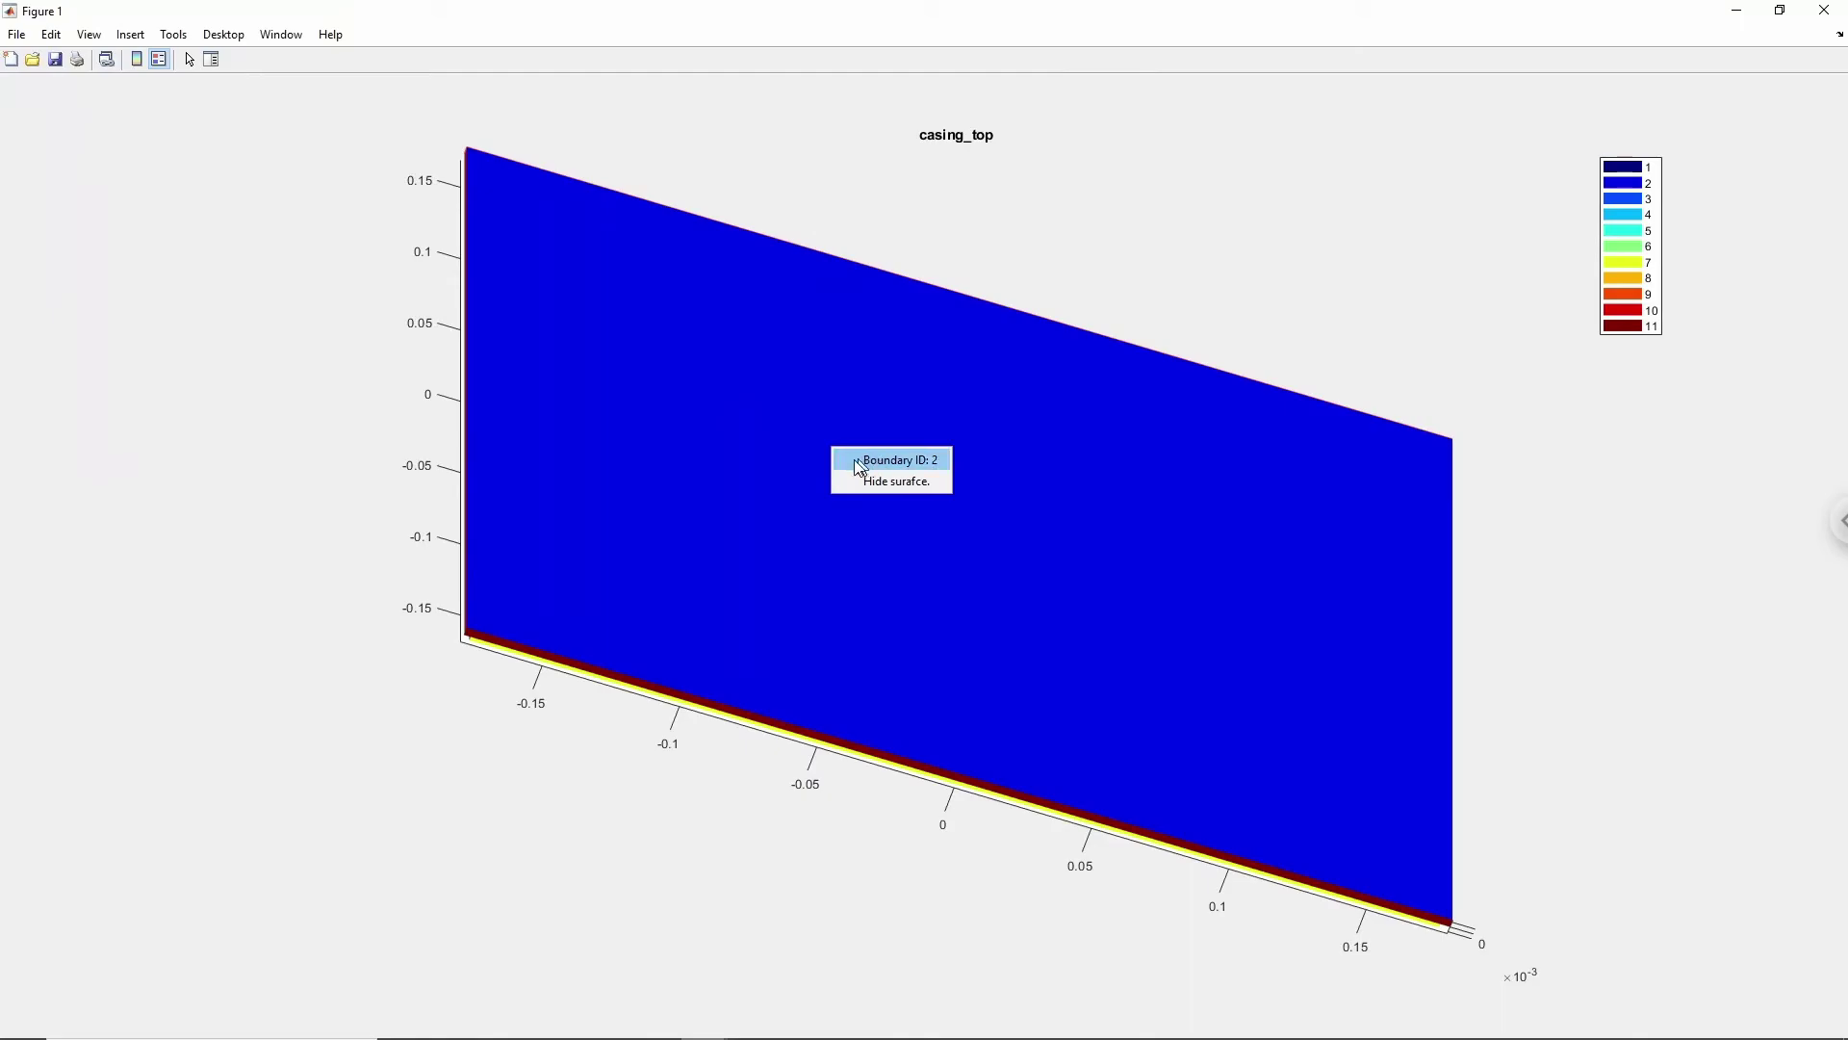
left_click(1817, 21)
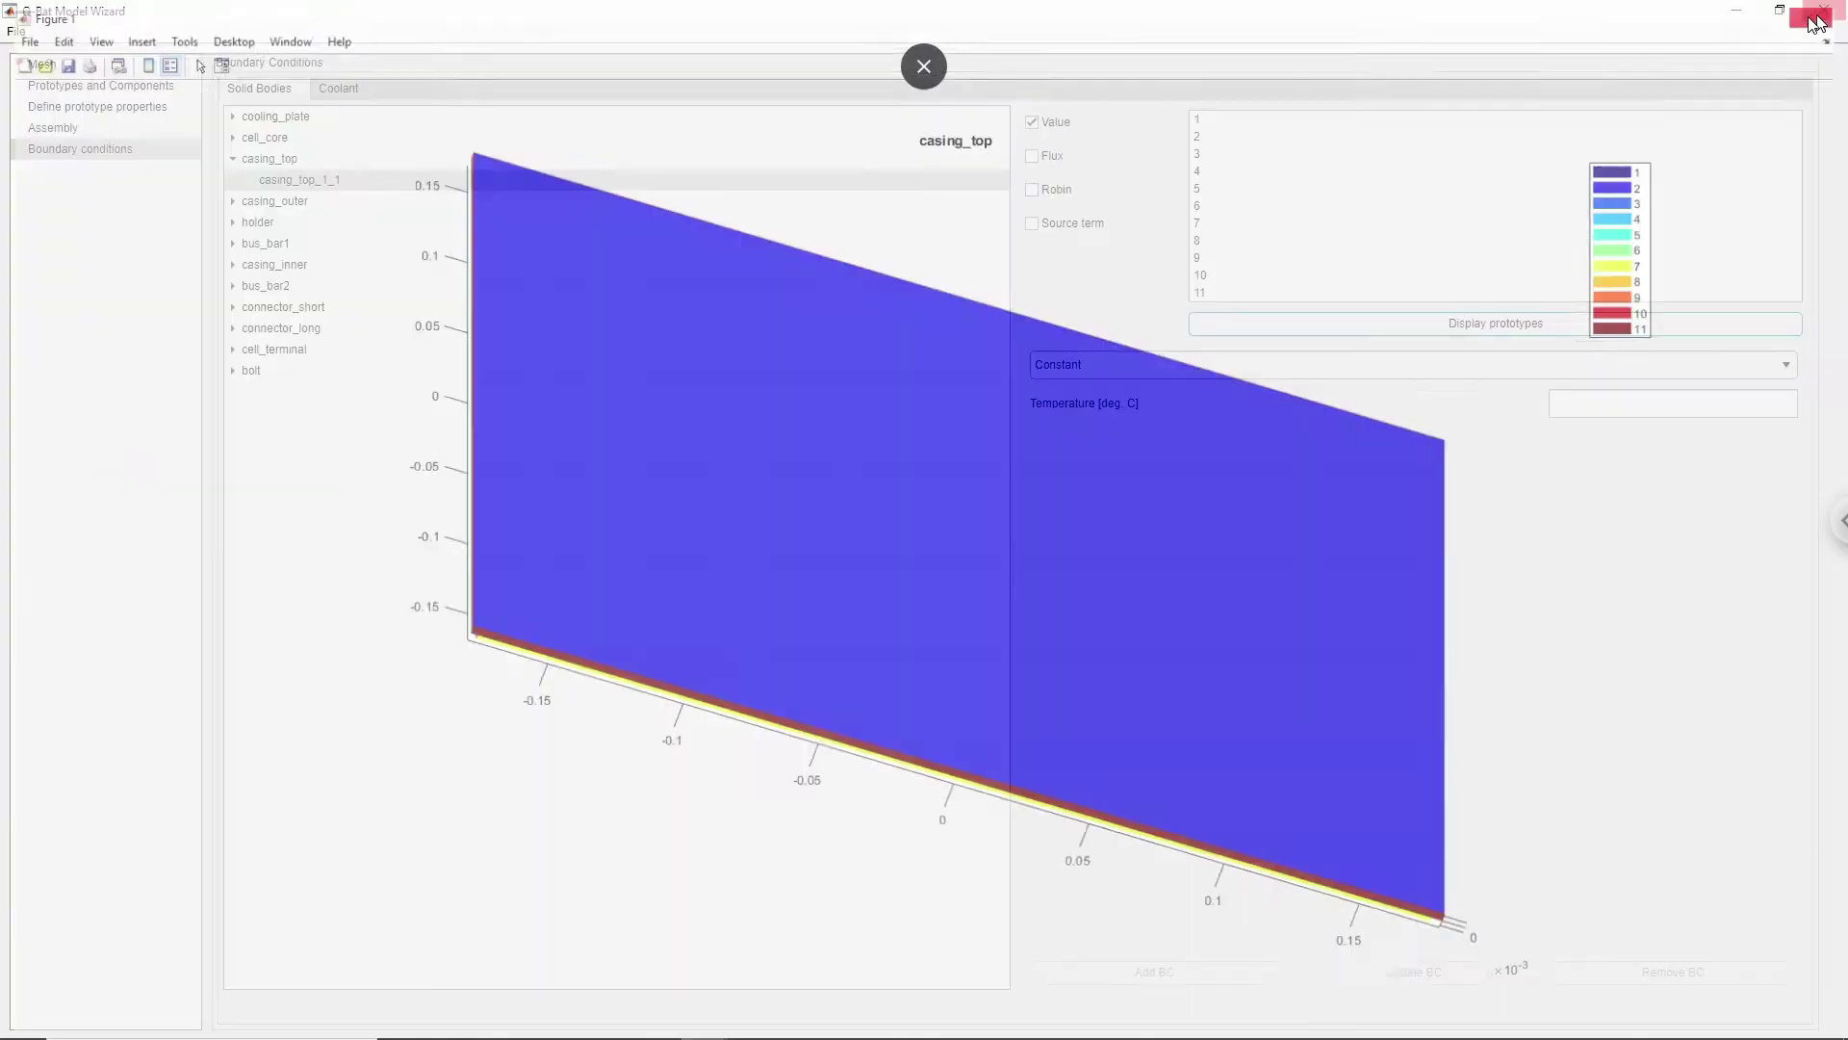
- Add a constant 25 °C condition on boundary 2
left_click(1262, 135)
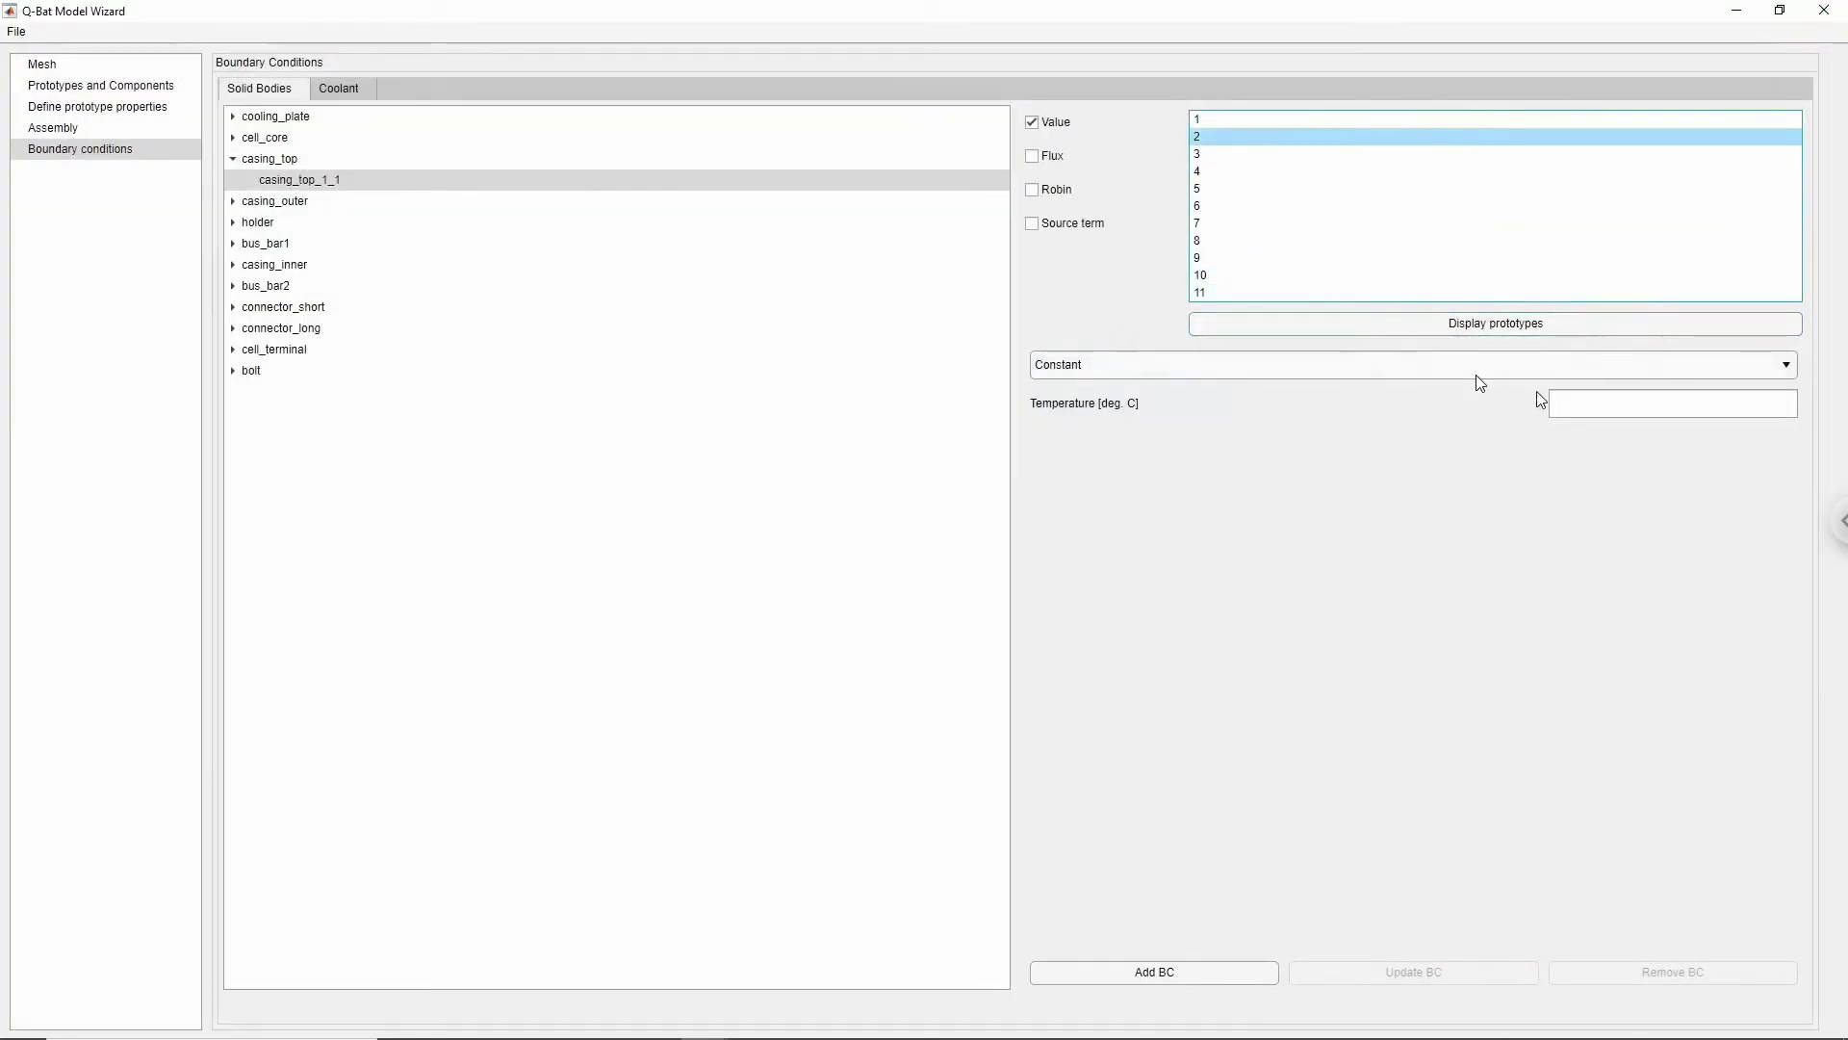
left_click(1569, 403)
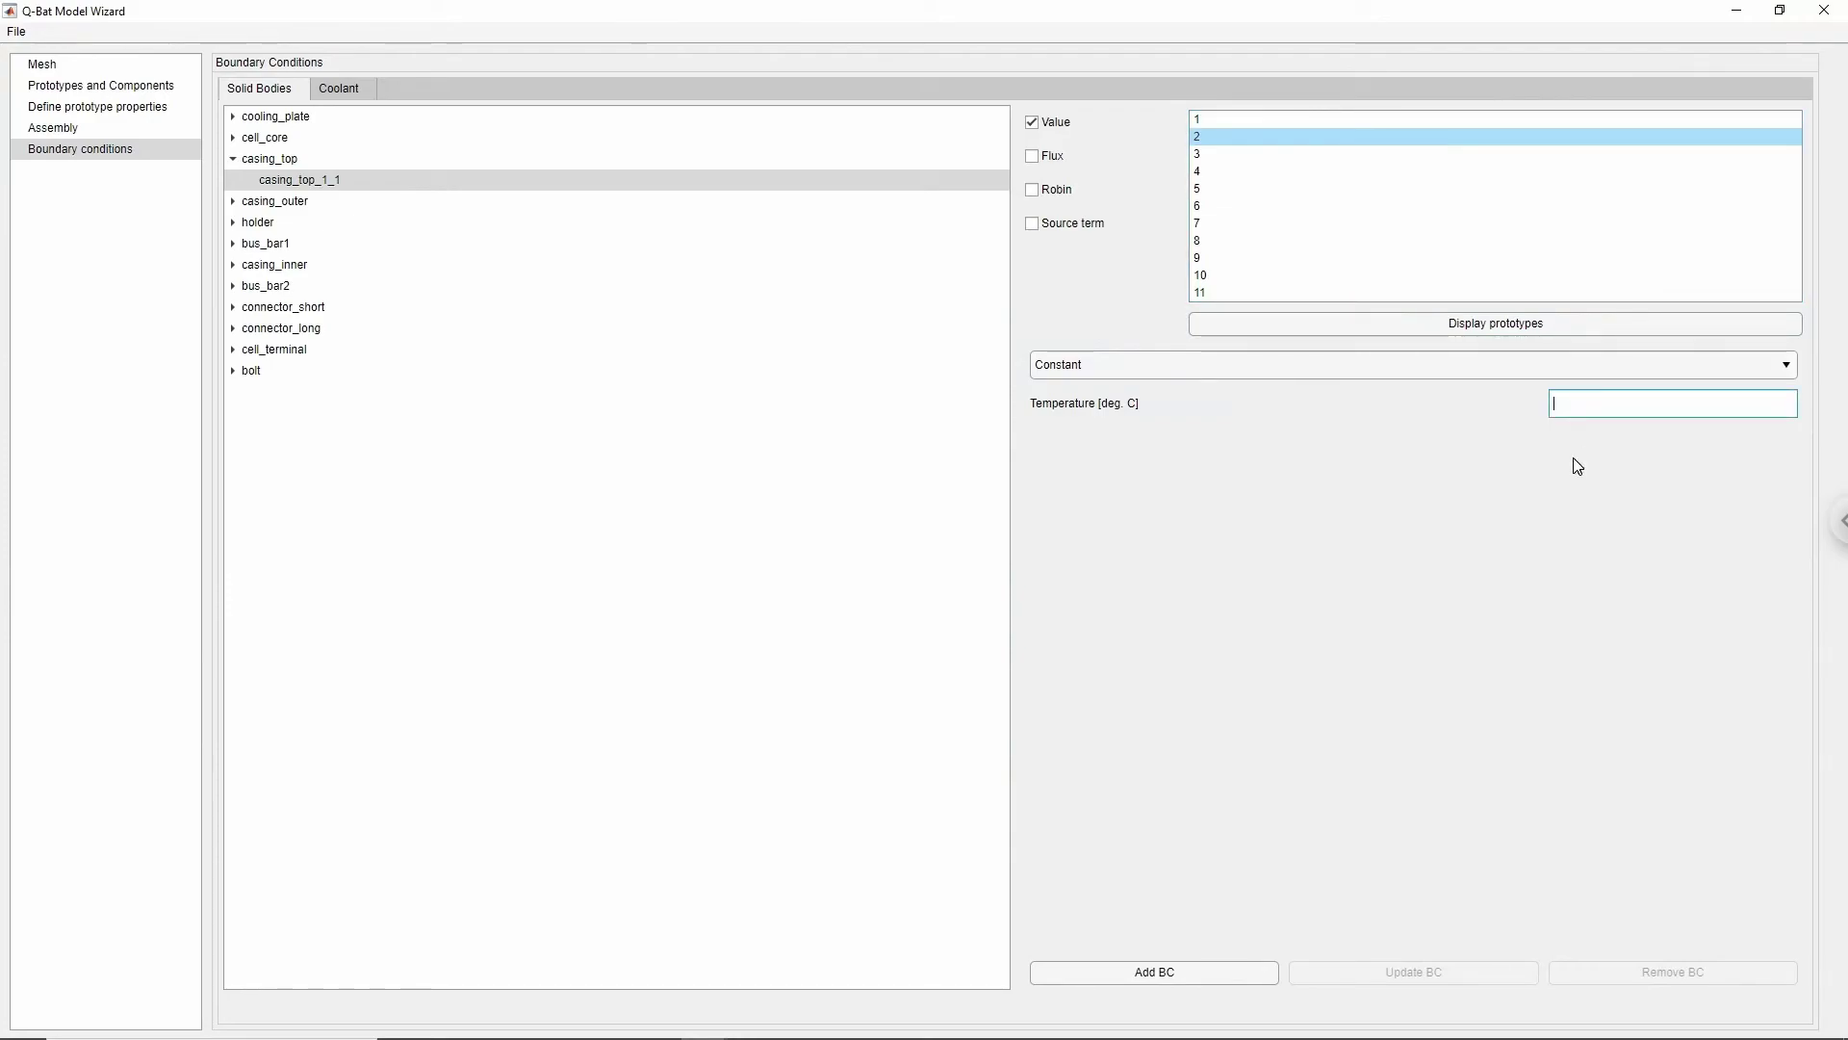
left_click(1194, 978)
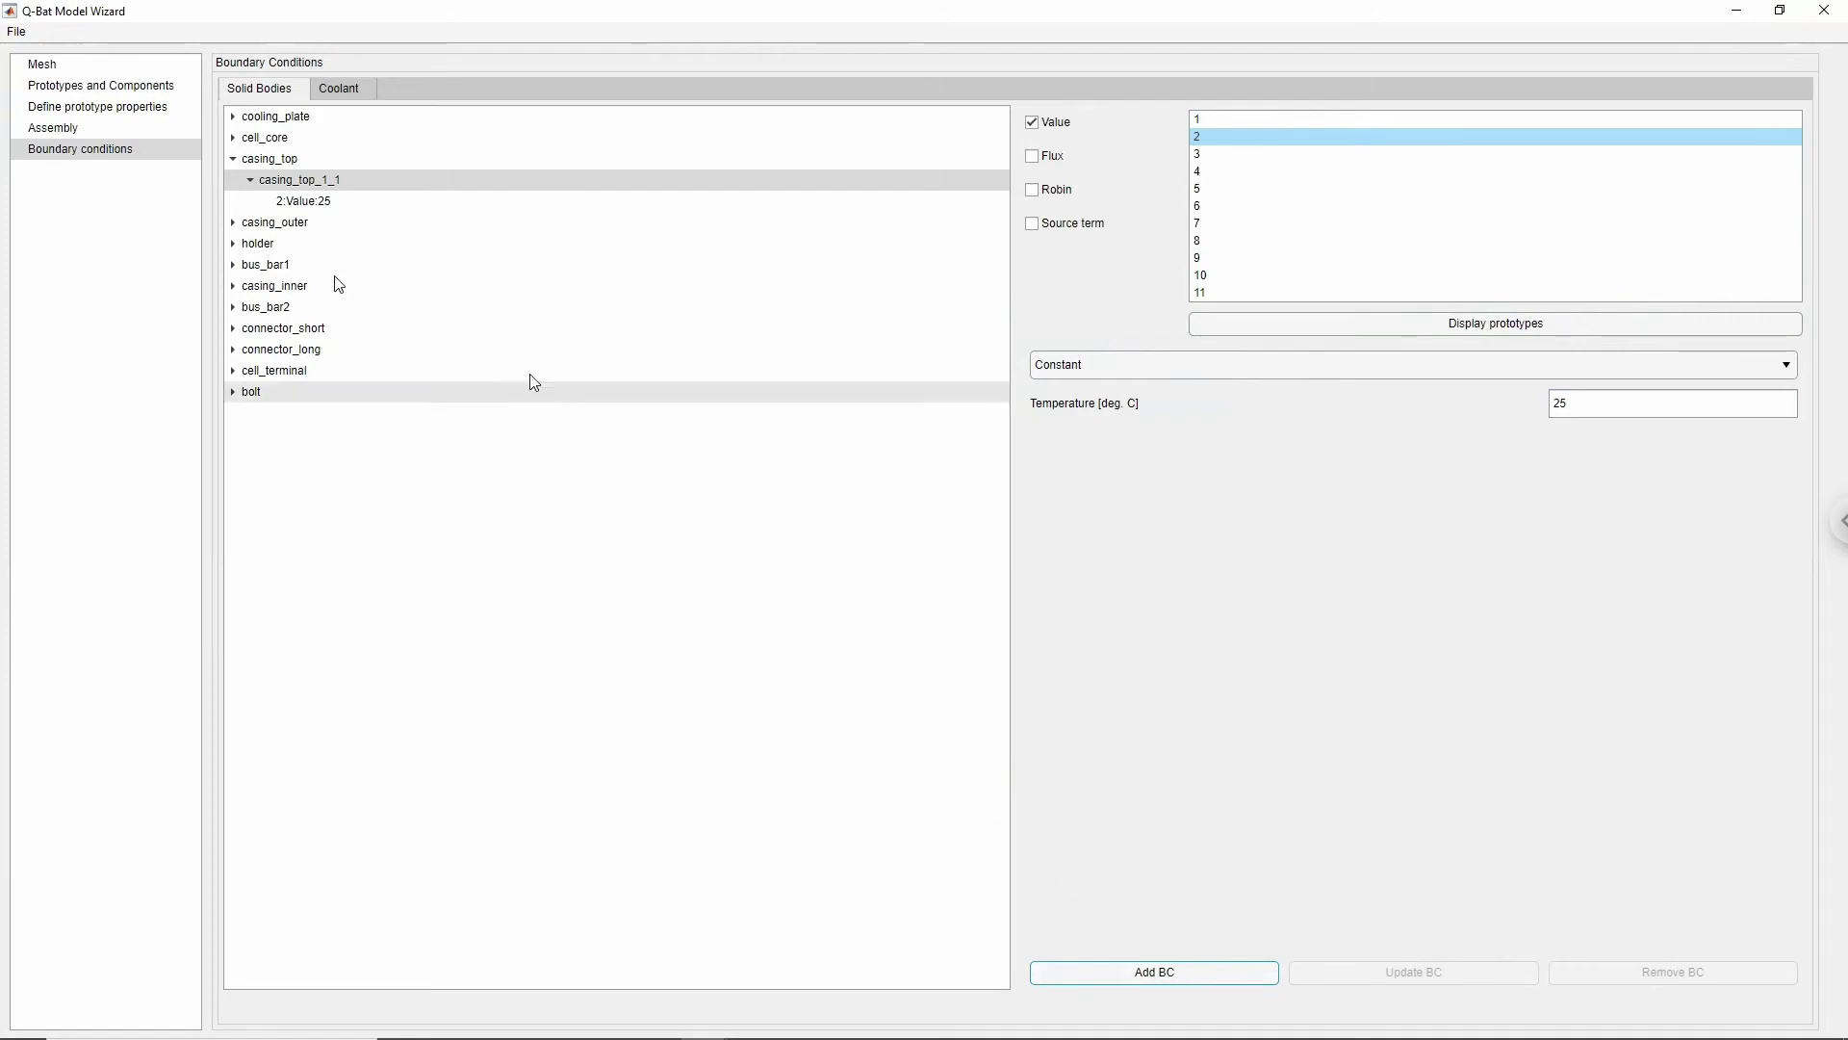
- Switch casing_outer_1_1 from a fixed value to a heat-flux condition
left_click(234, 224)
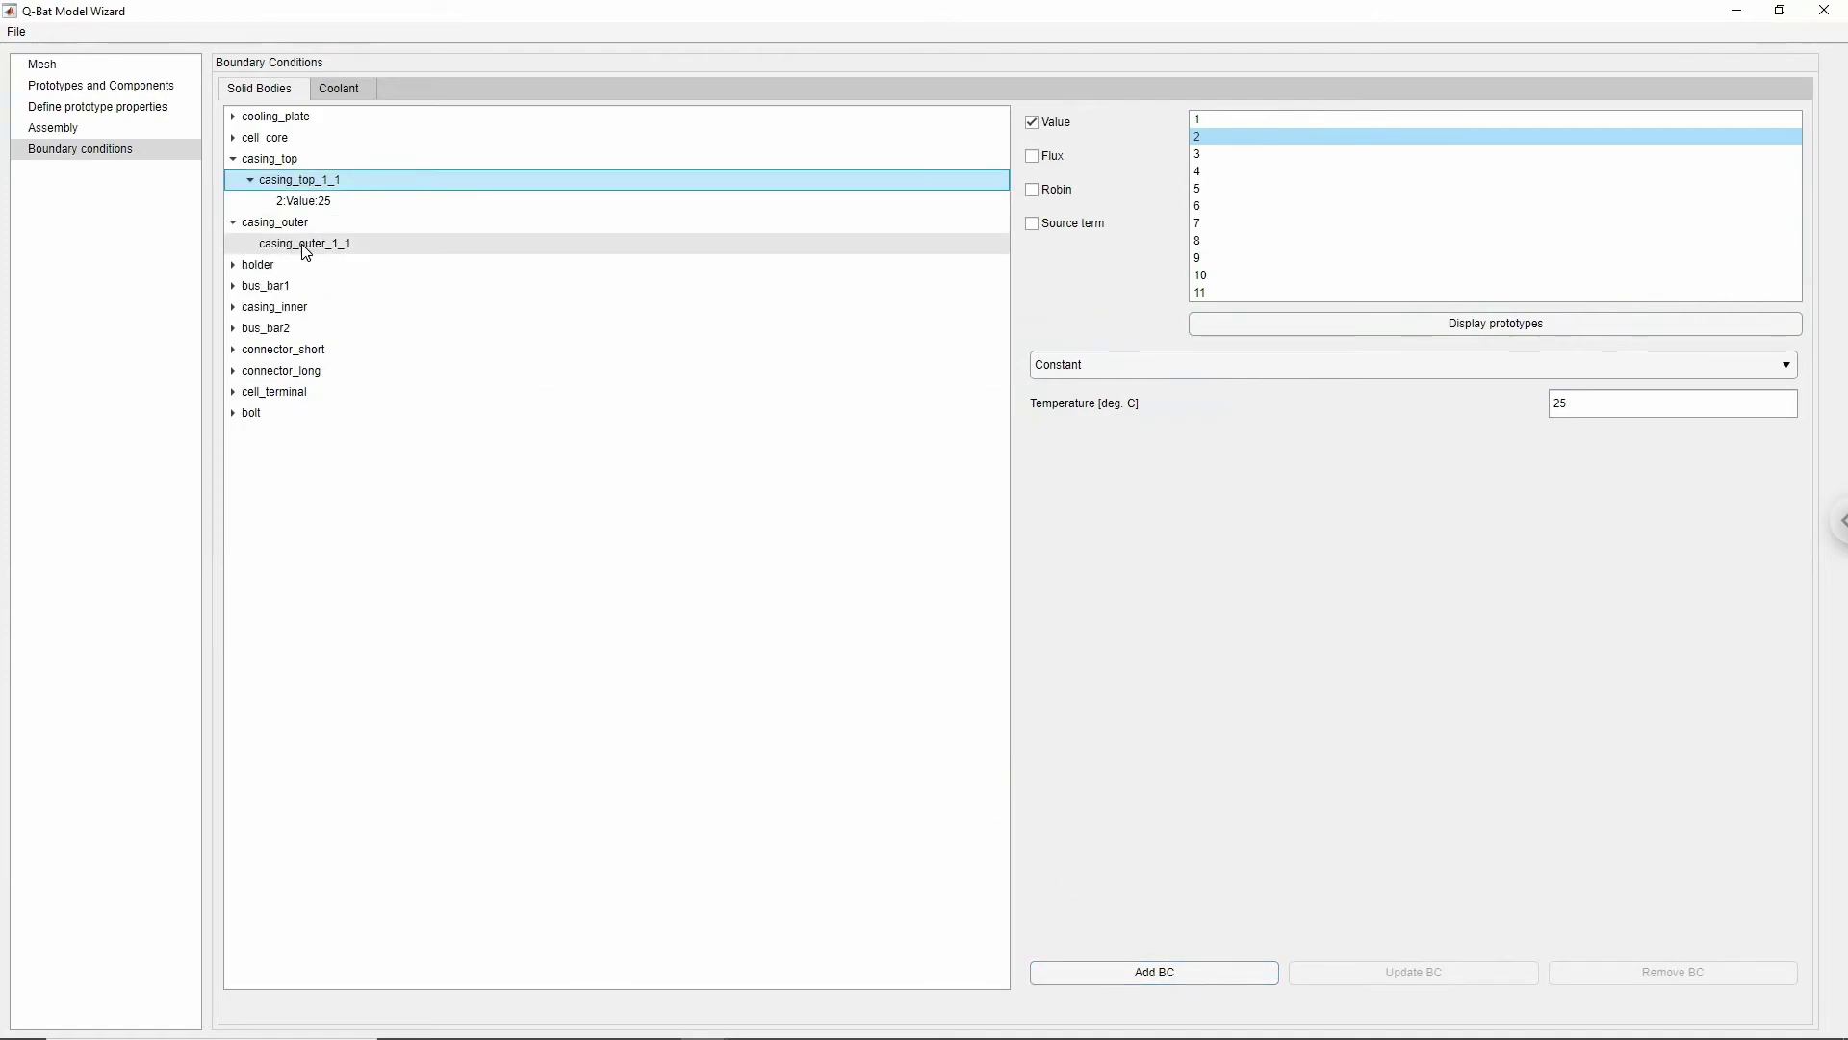
left_click(606, 247)
left_click(1032, 124)
left_click(1033, 156)
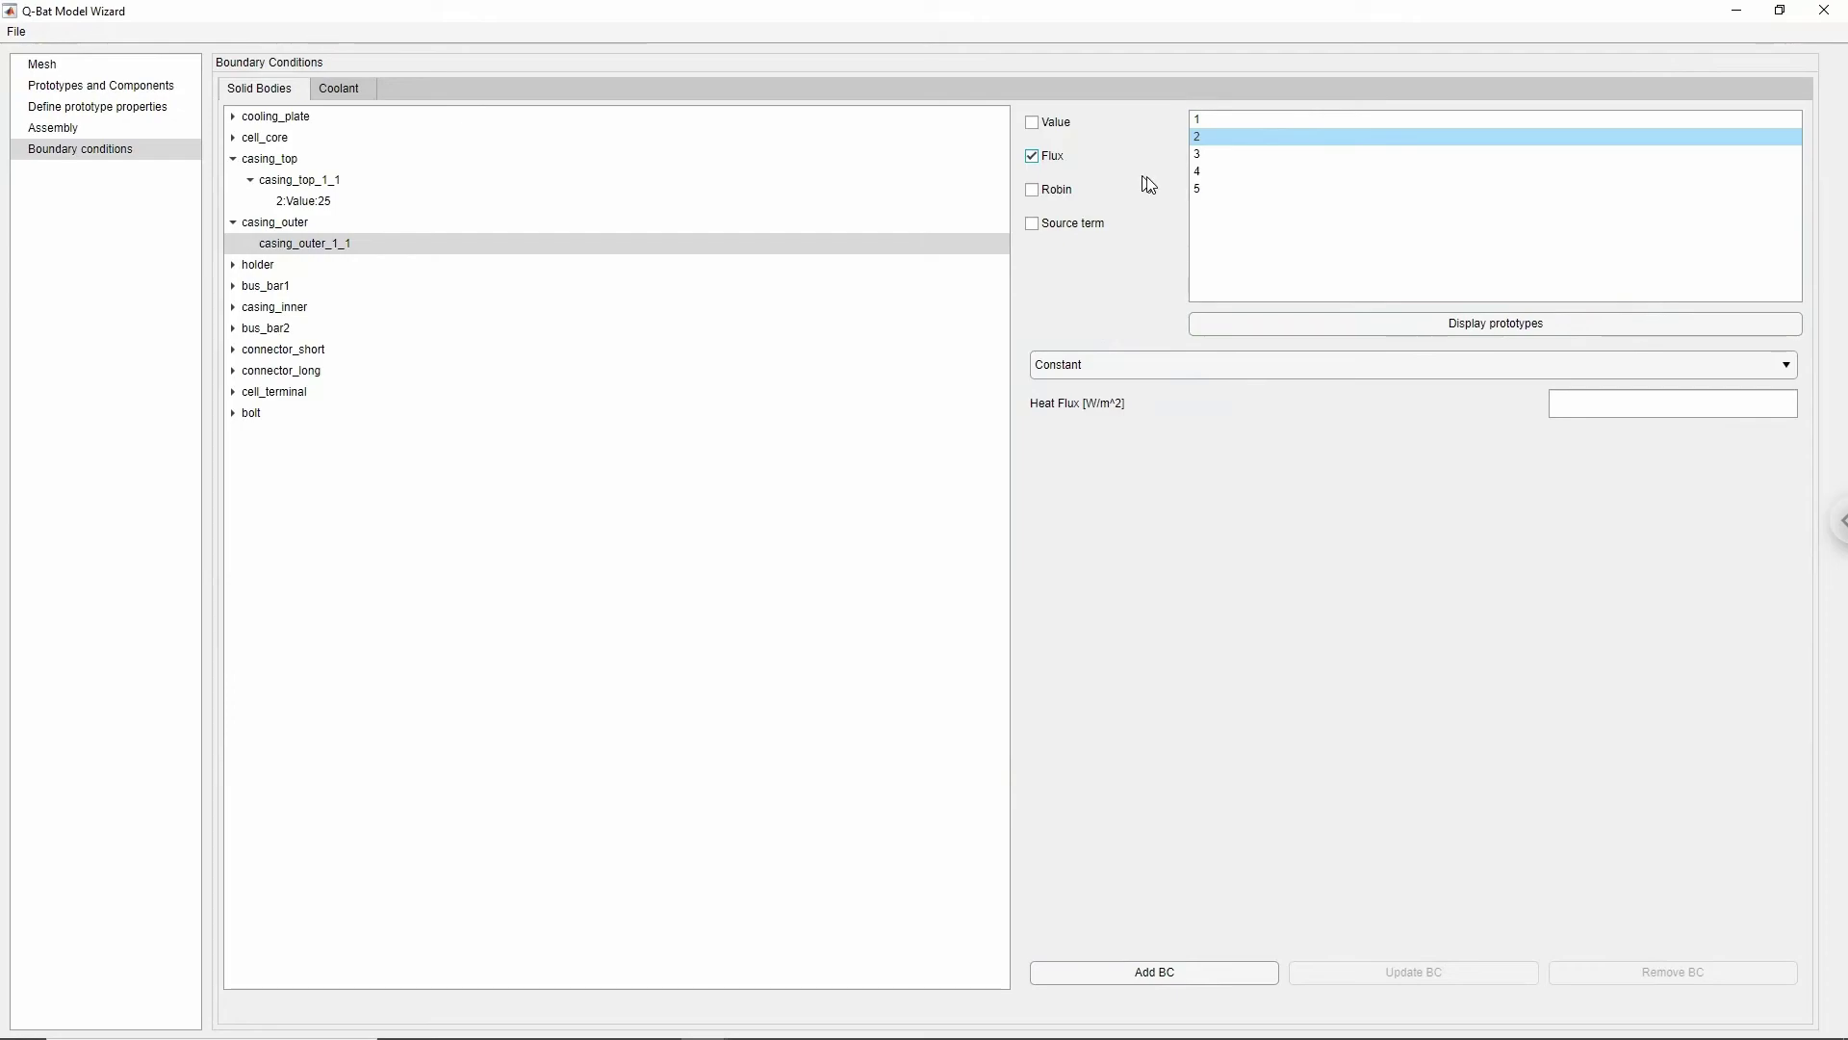
- Preview casing_outer's boundaries and read the IDs of its top, dark-blue, orange and dark-red faces
left_click(1402, 326)
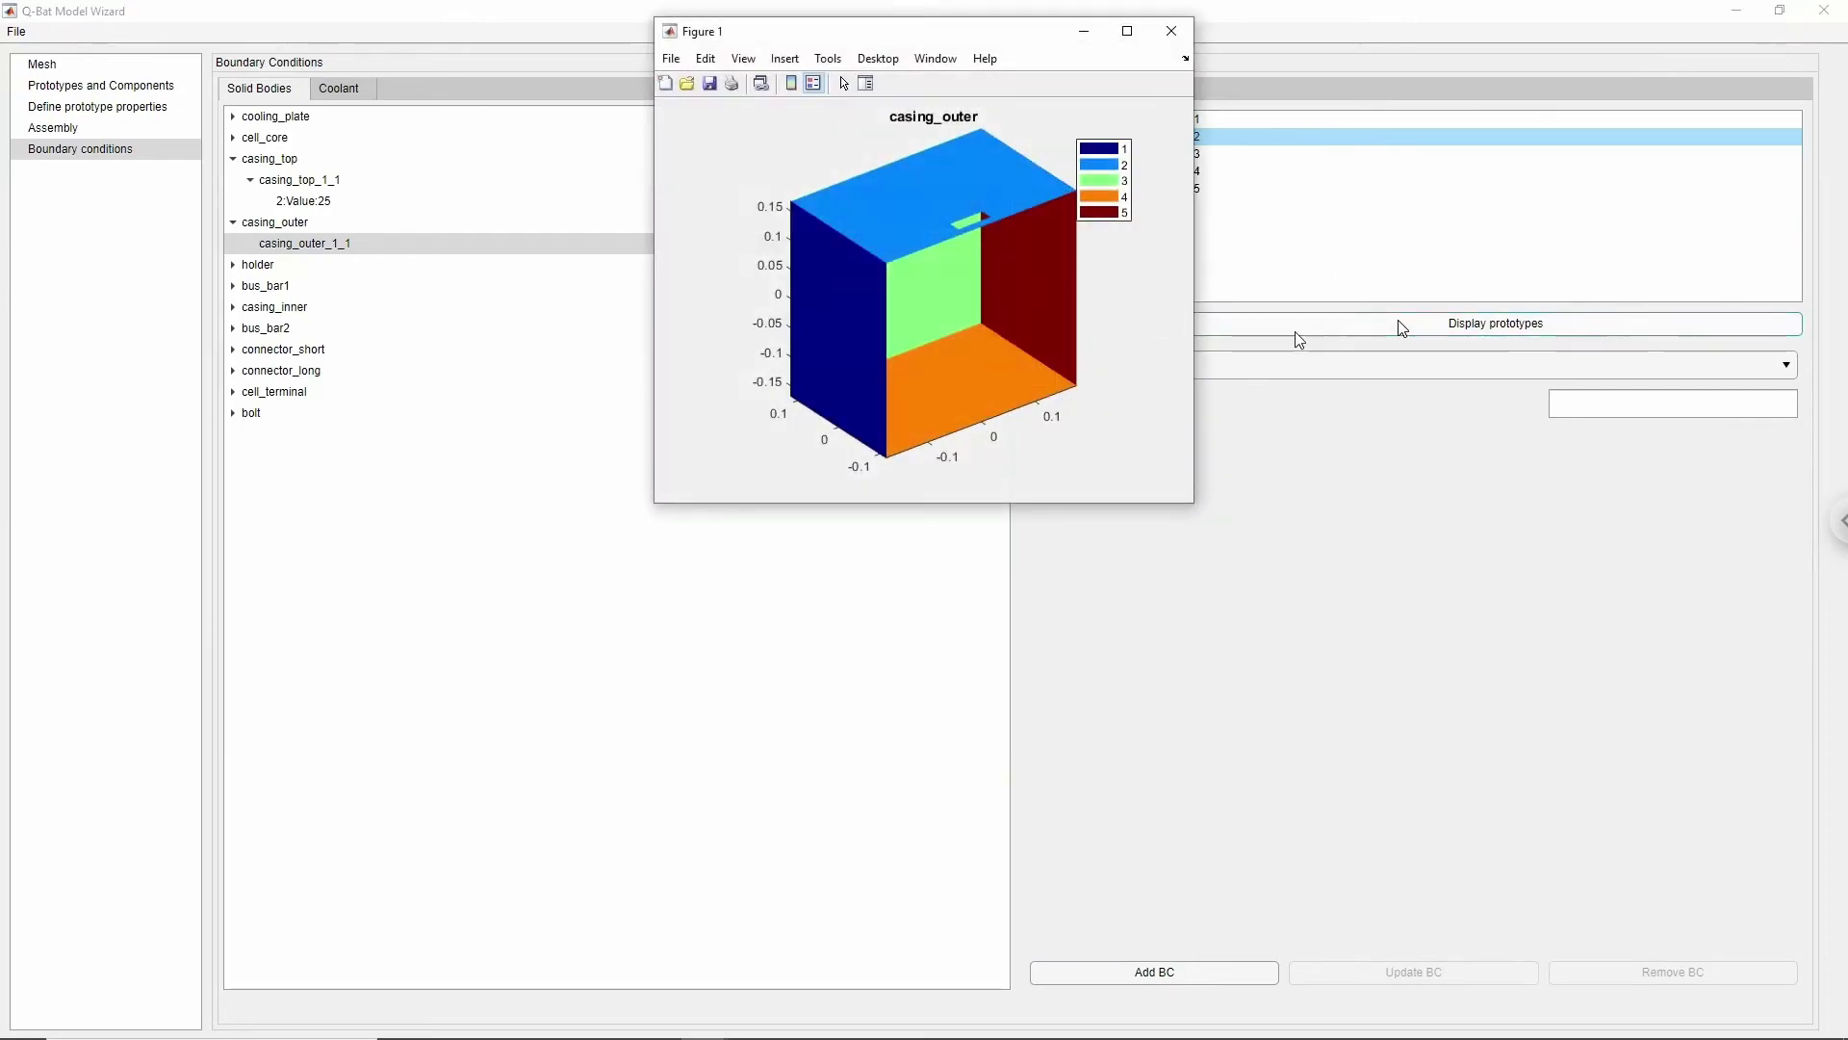
right_click(892, 233)
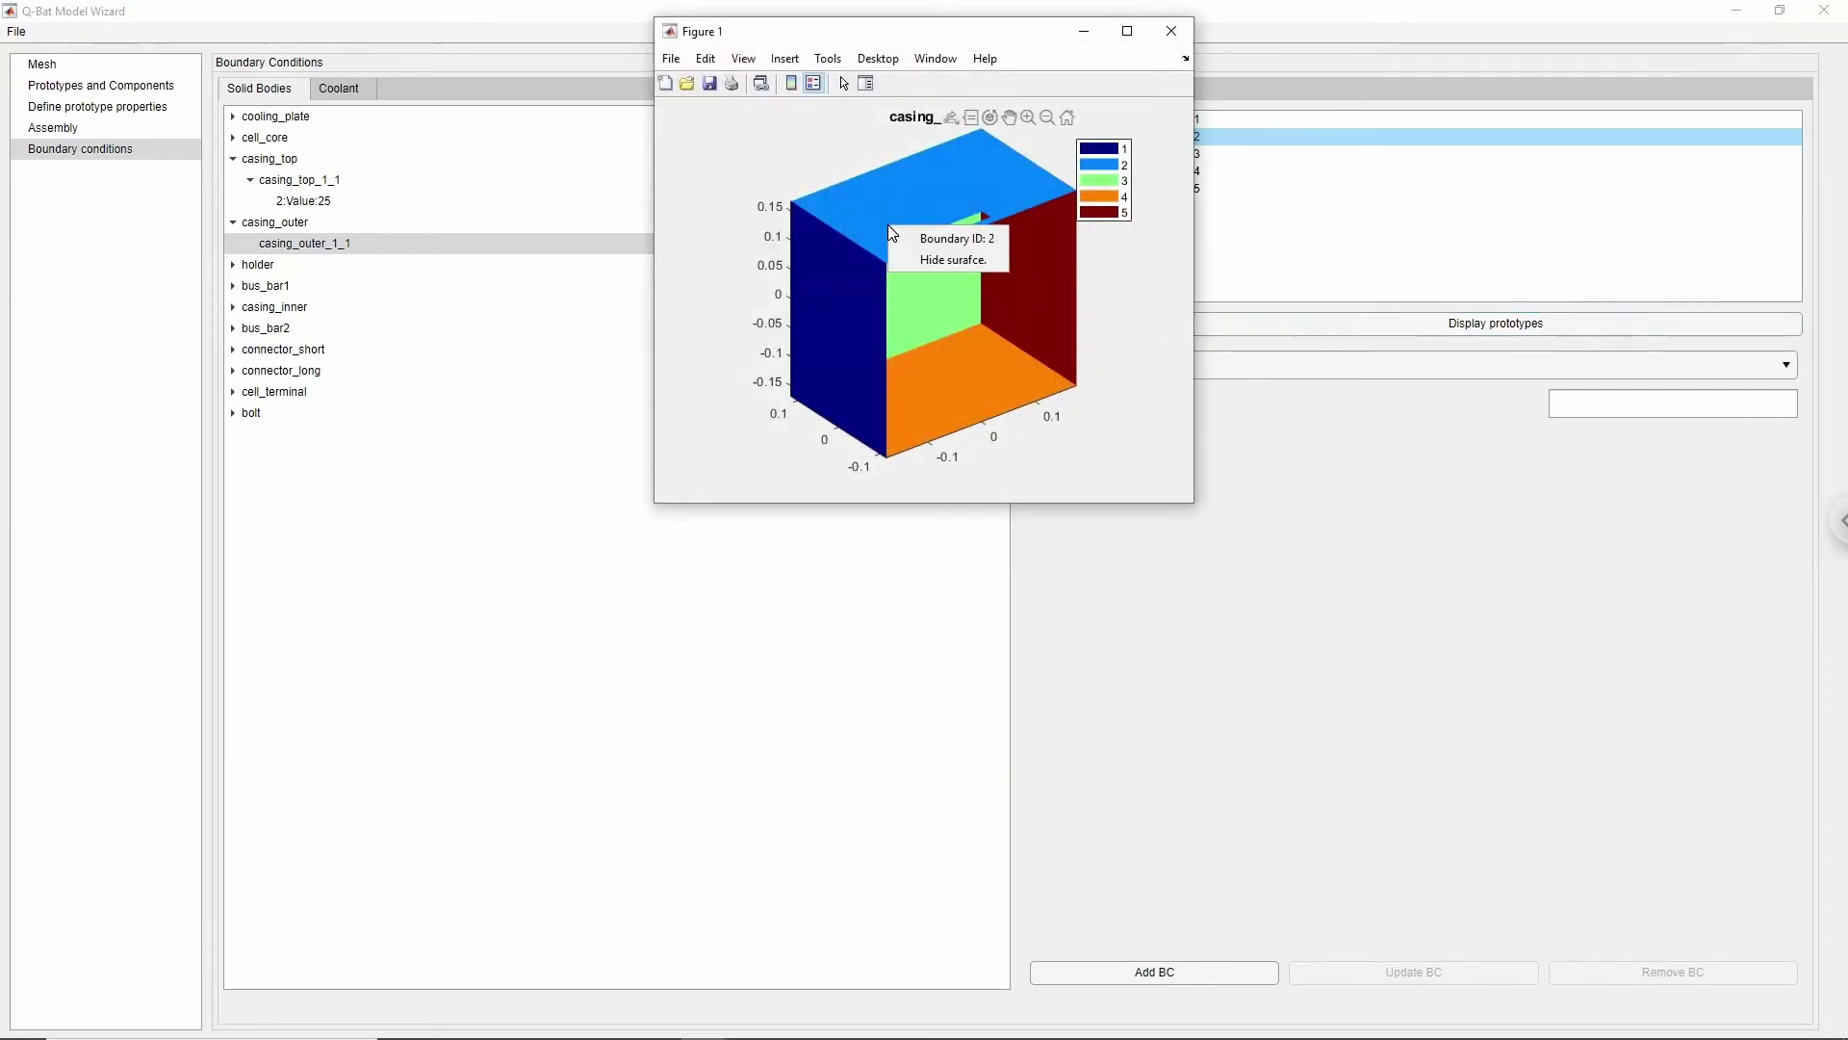
right_click(859, 344)
mouse_move(871, 318)
left_mouse_down()
mouse_move(895, 382)
mouse_move(915, 309)
mouse_move(836, 321)
left_mouse_up()
right_click(895, 381)
right_click(1001, 265)
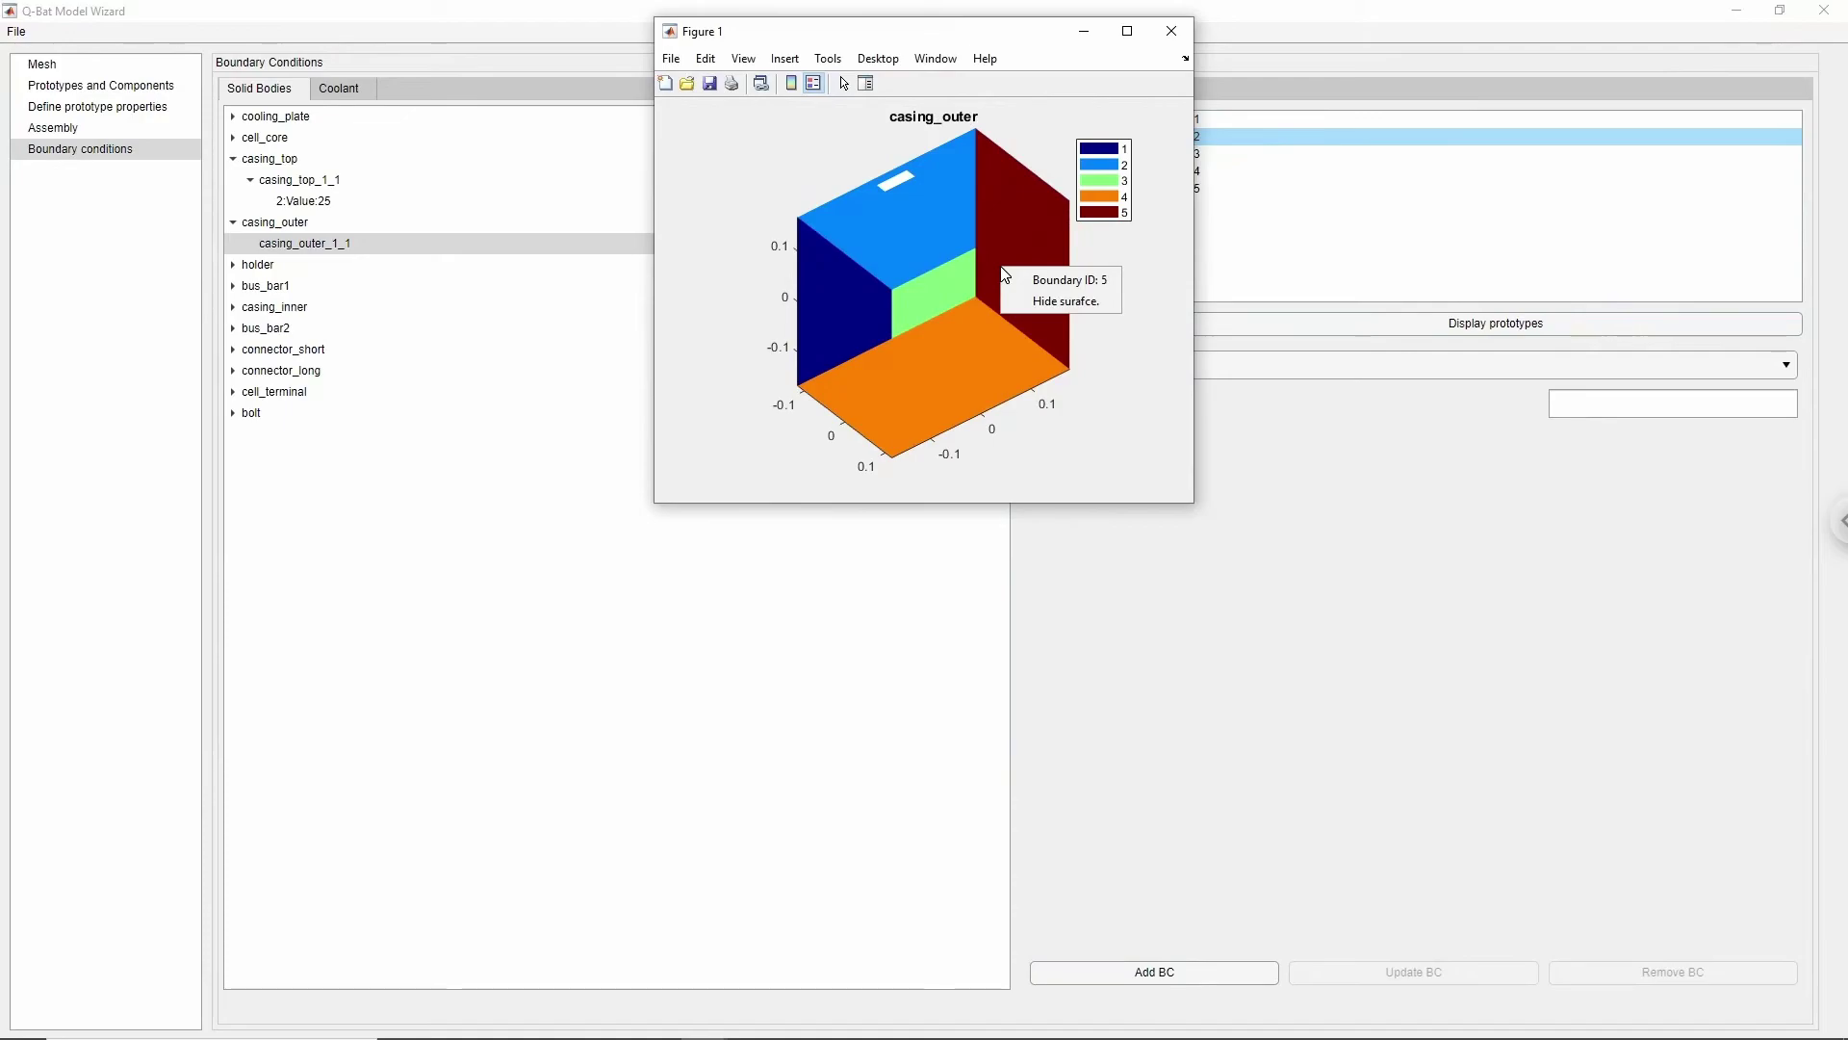
- Add a zero heat flux condition on boundaries 2 and 4 of casing_outer_1_1
left_click(1174, 32)
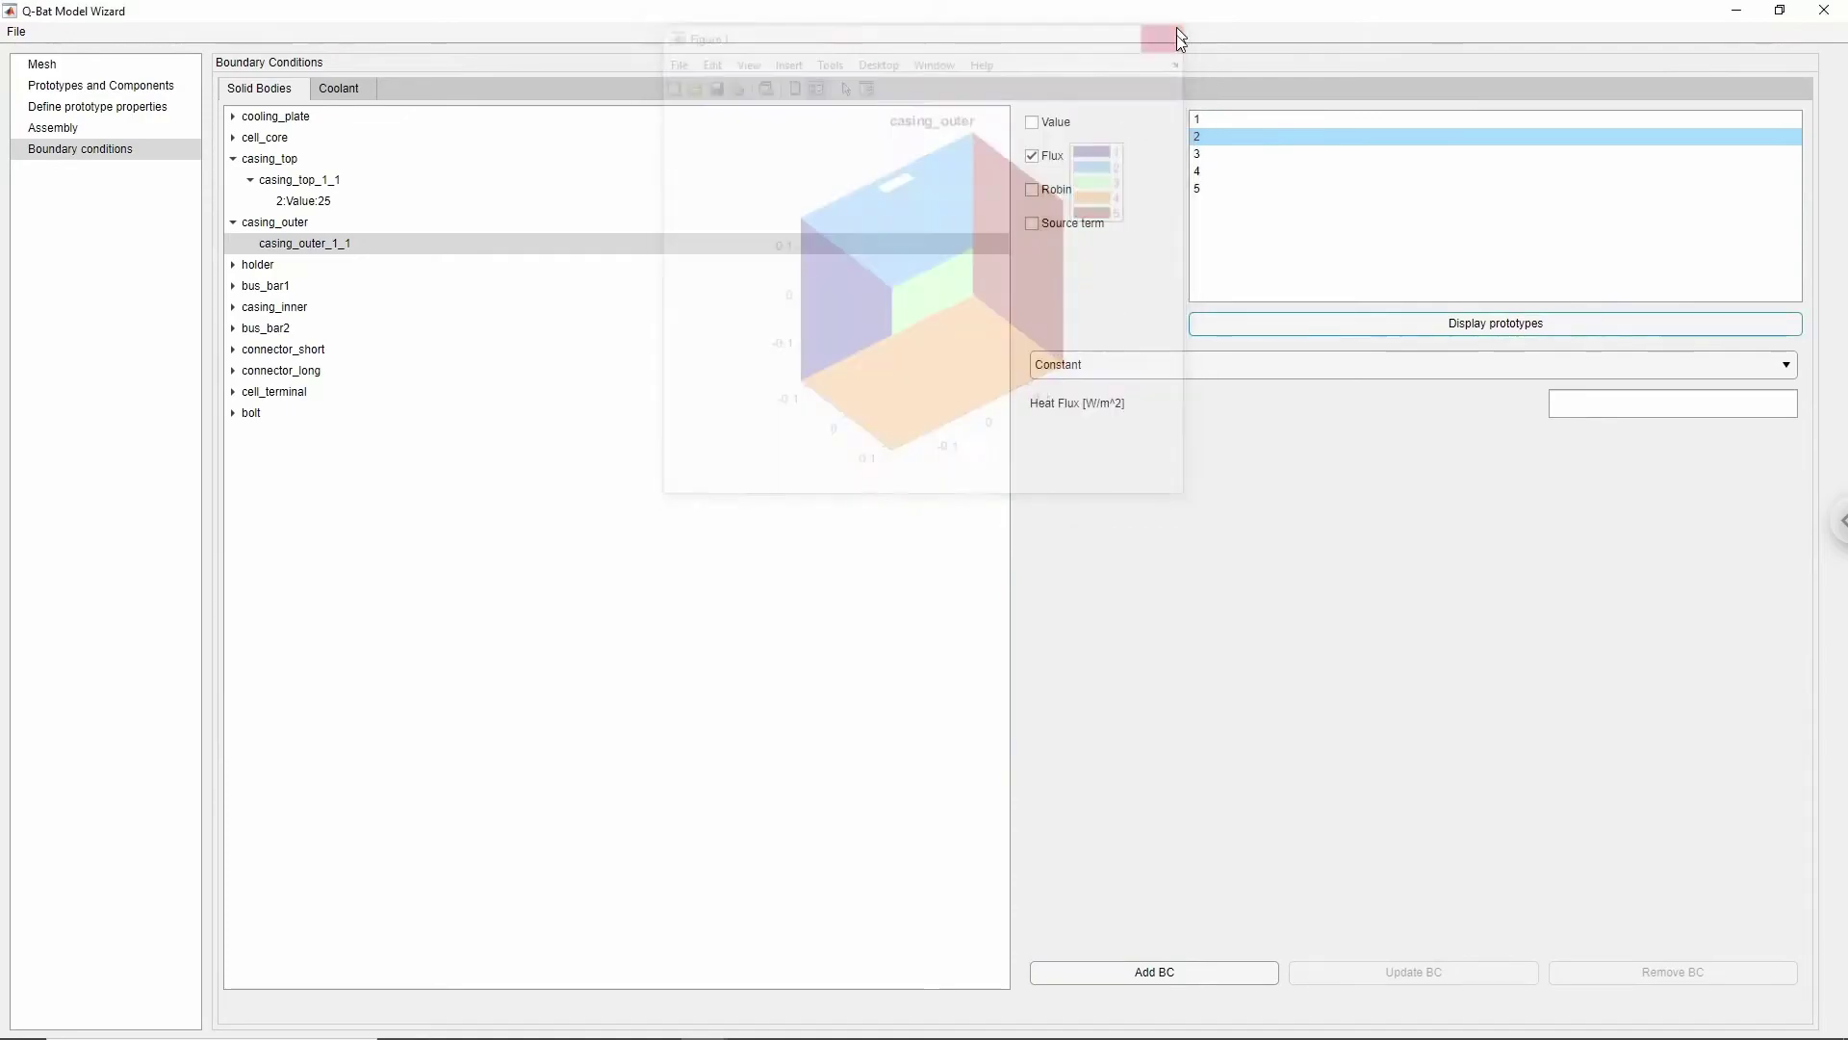
left_click(1211, 172, "ctrl")
left_click(1614, 403)
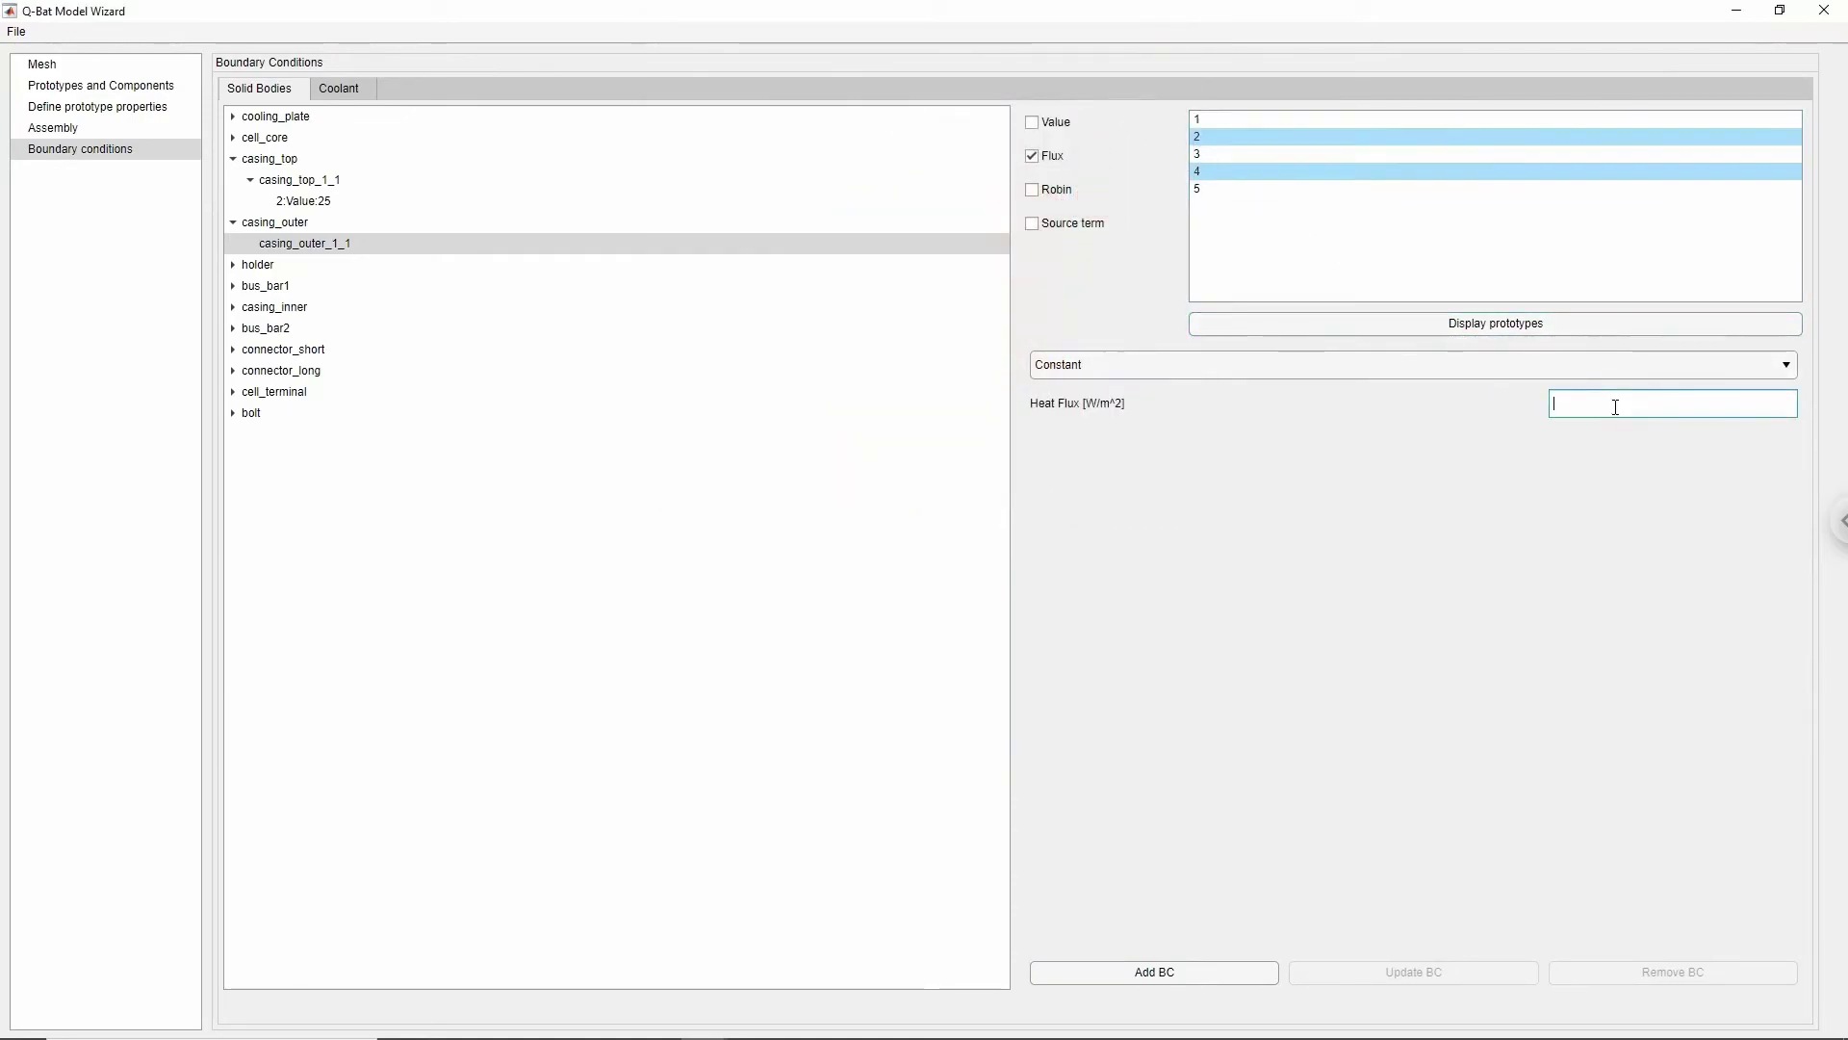
type("0")
left_click(1198, 972)
- Add a Robin condition on faces 5 and 1 with temperature 25 and heat transfer coefficient 5
left_click(1056, 189)
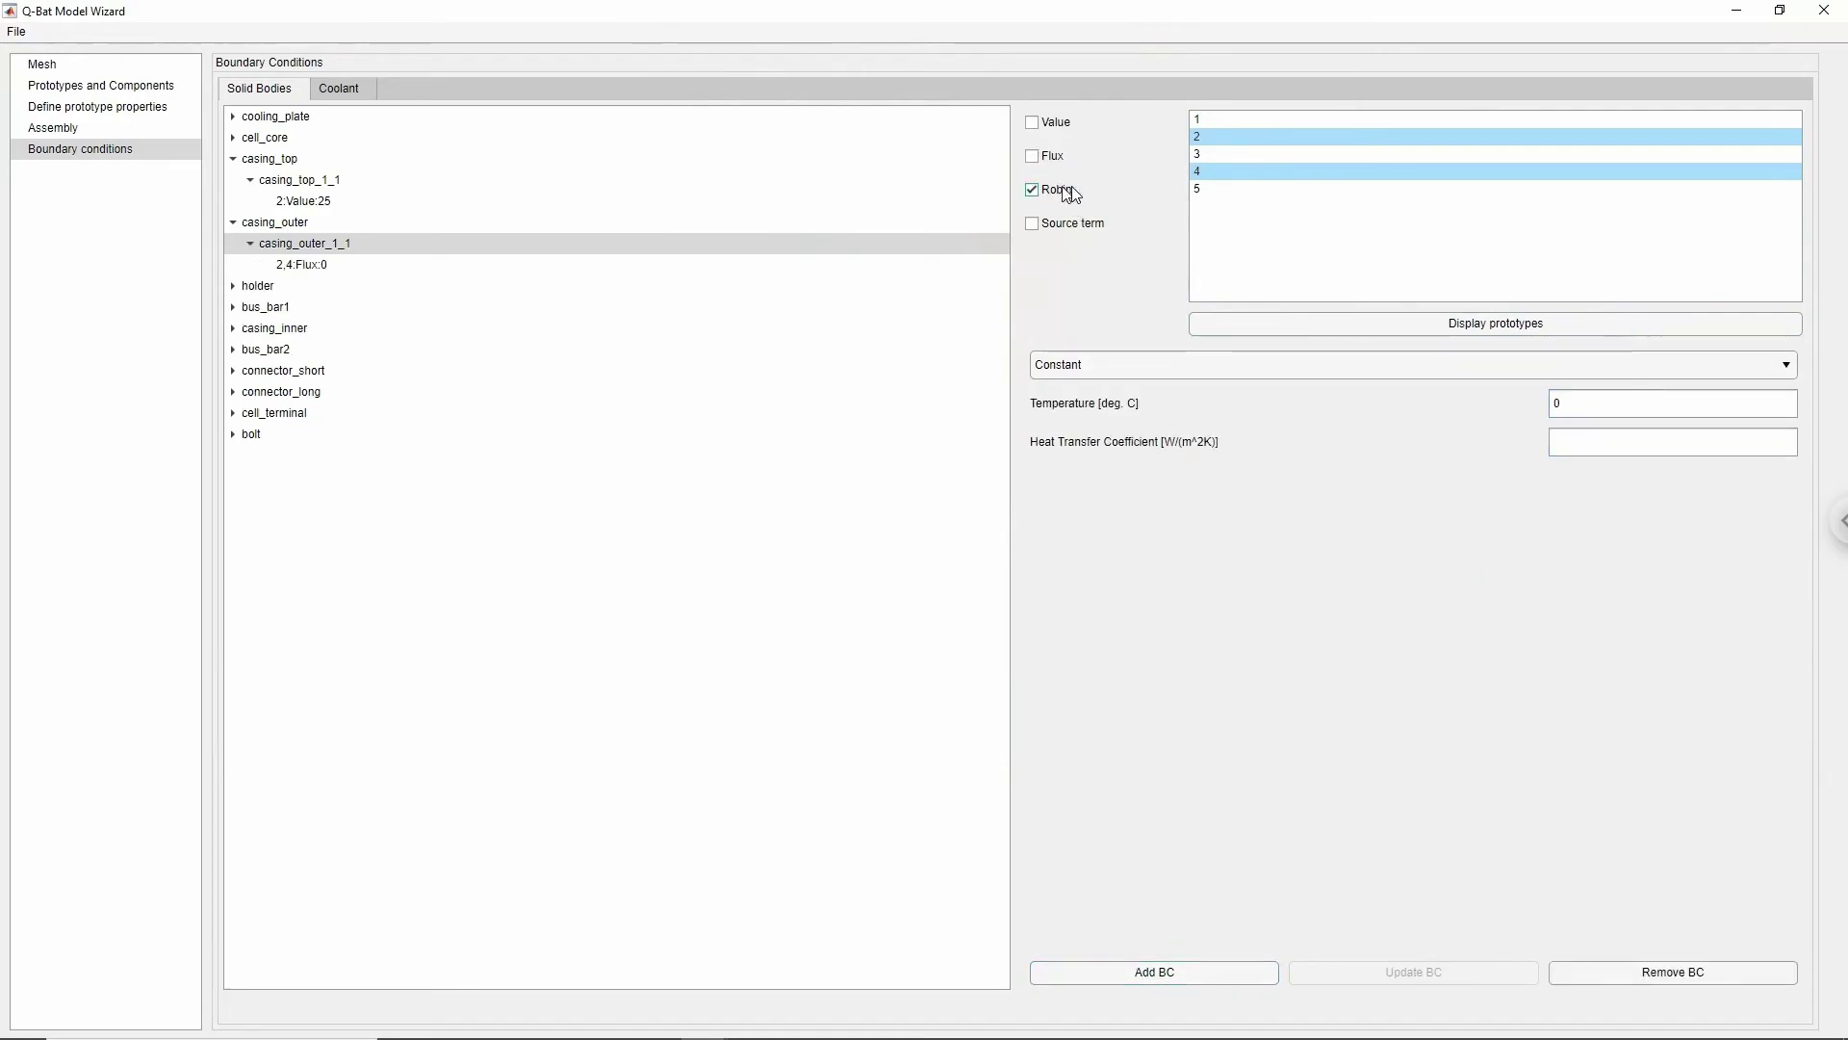
left_click(1199, 156)
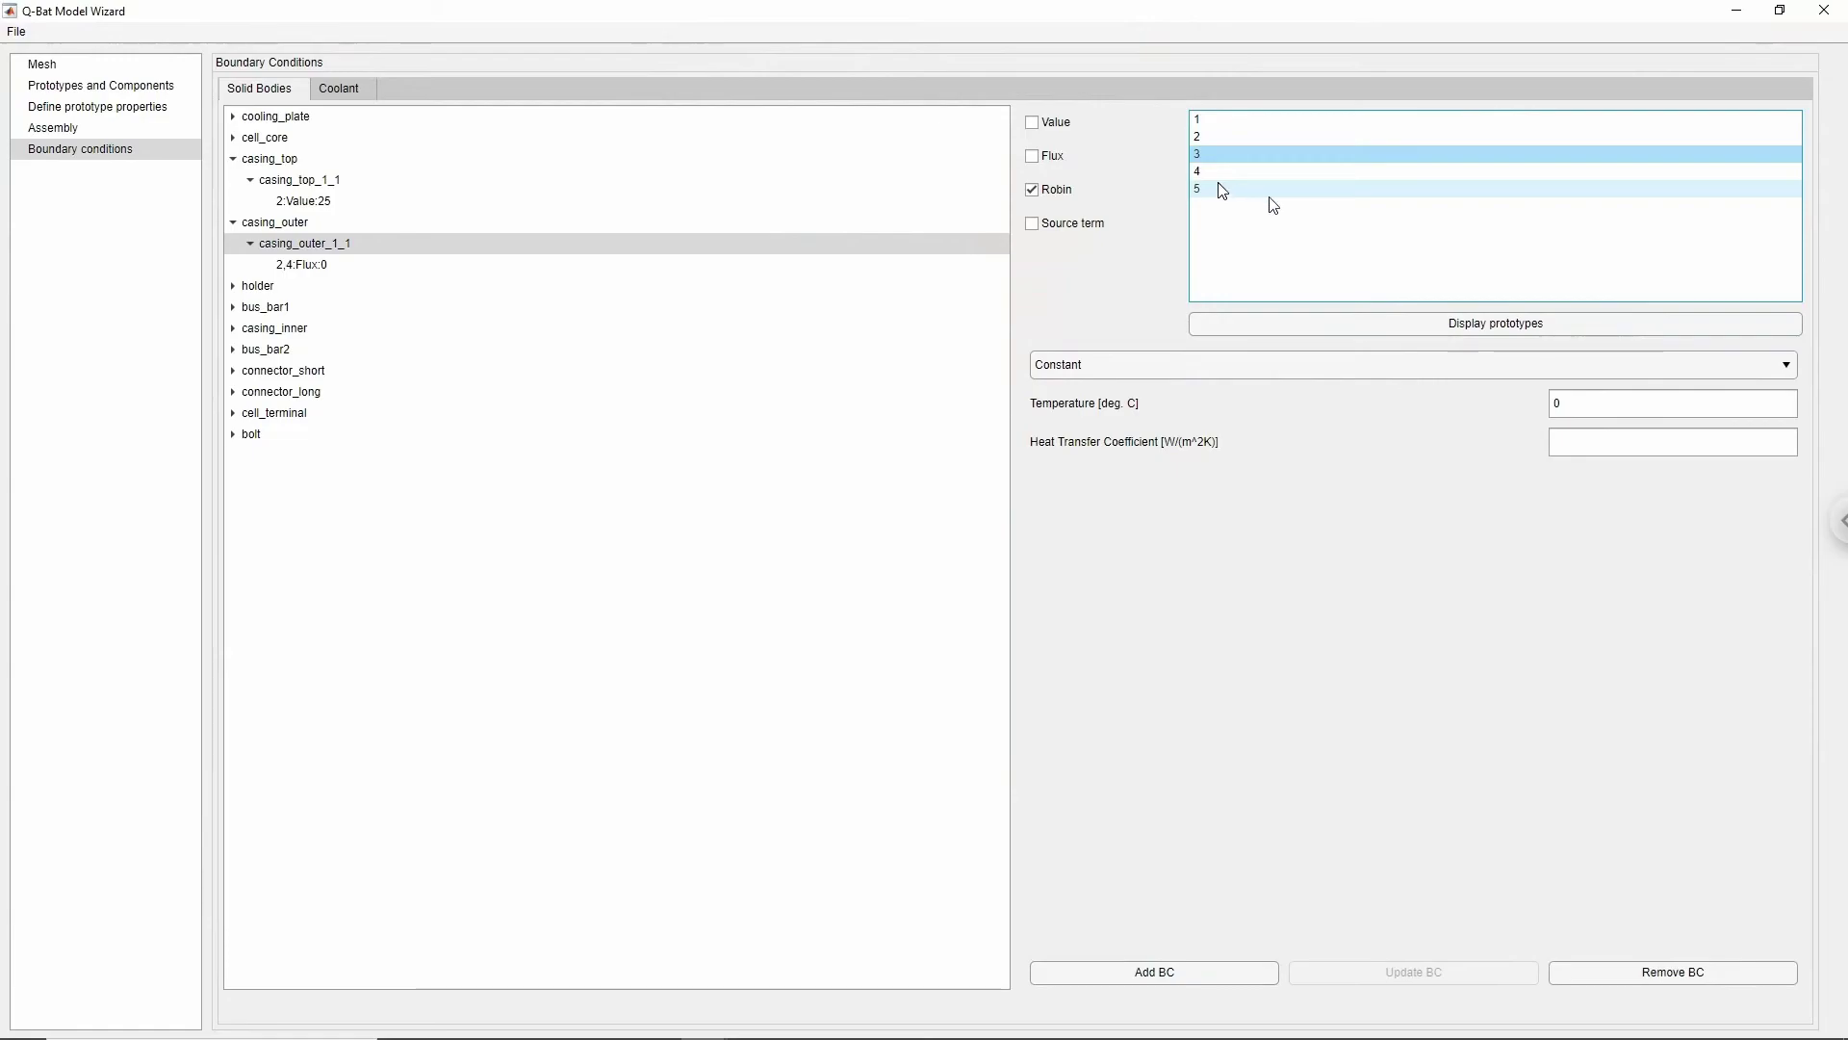
left_click(1268, 190, "ctrl")
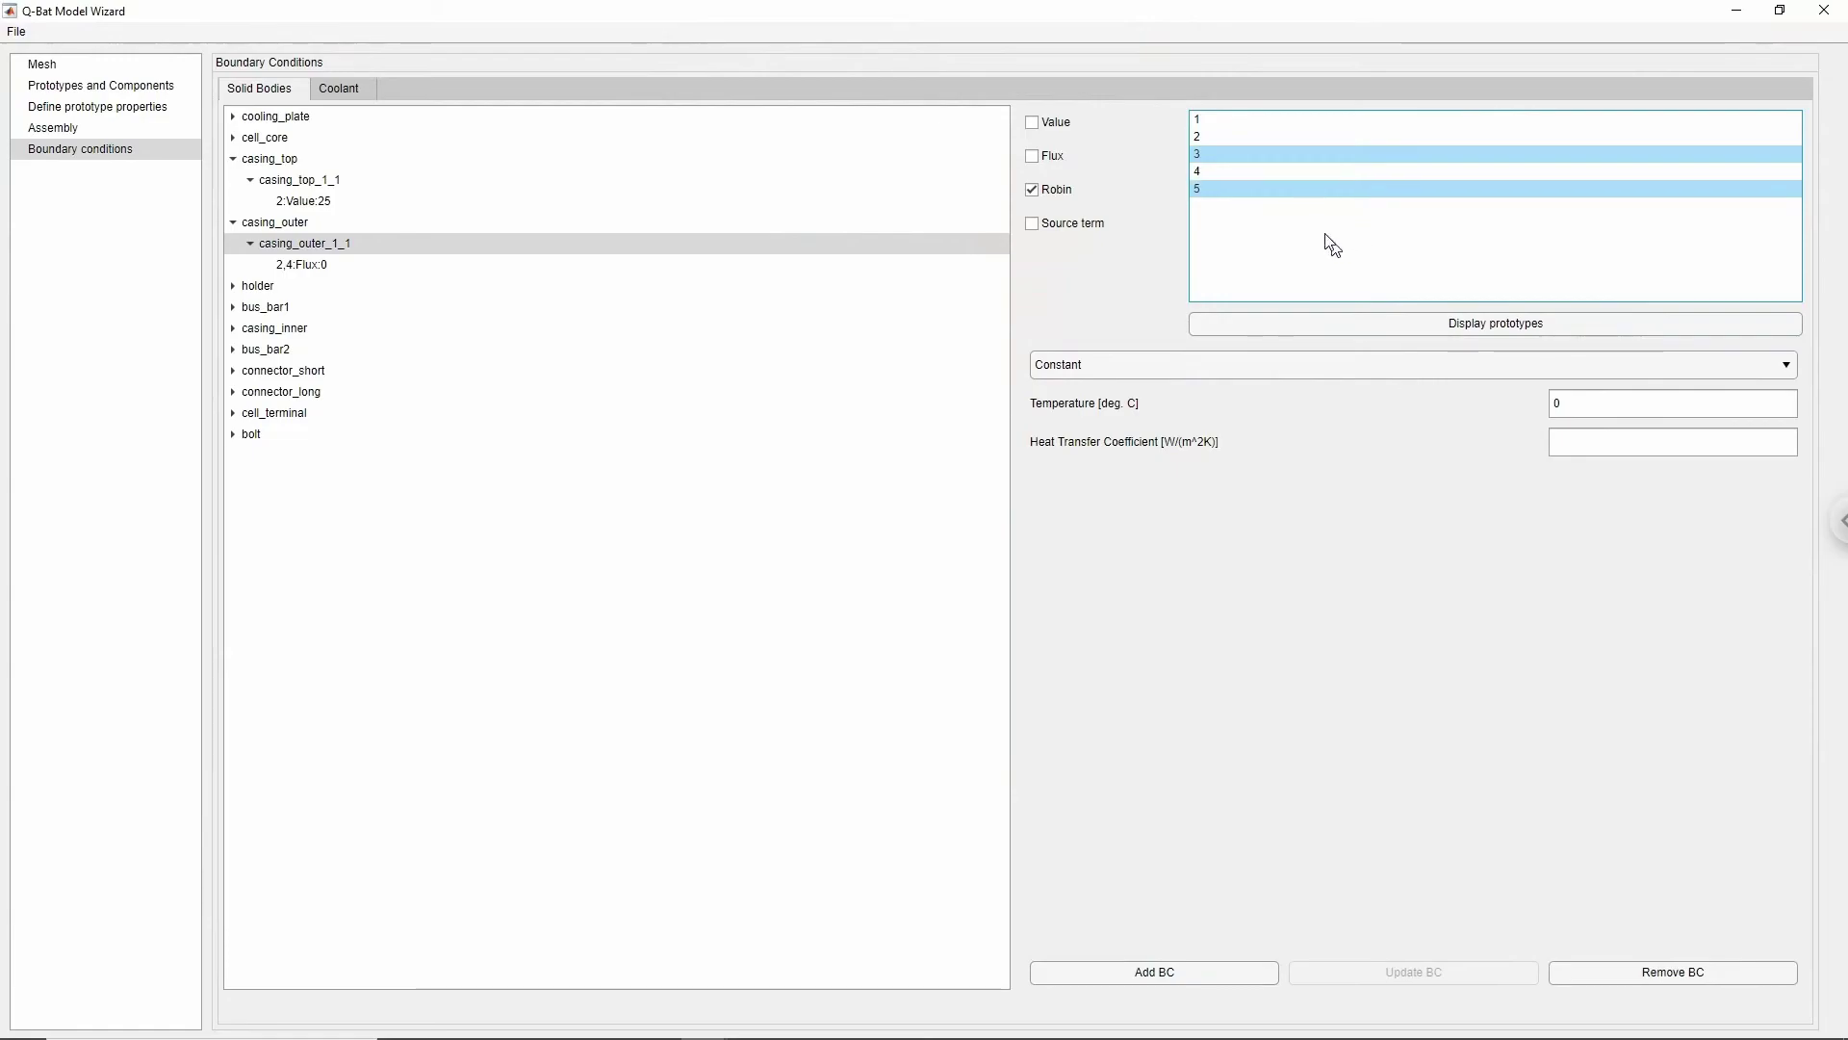
left_click(1251, 154, "ctrl")
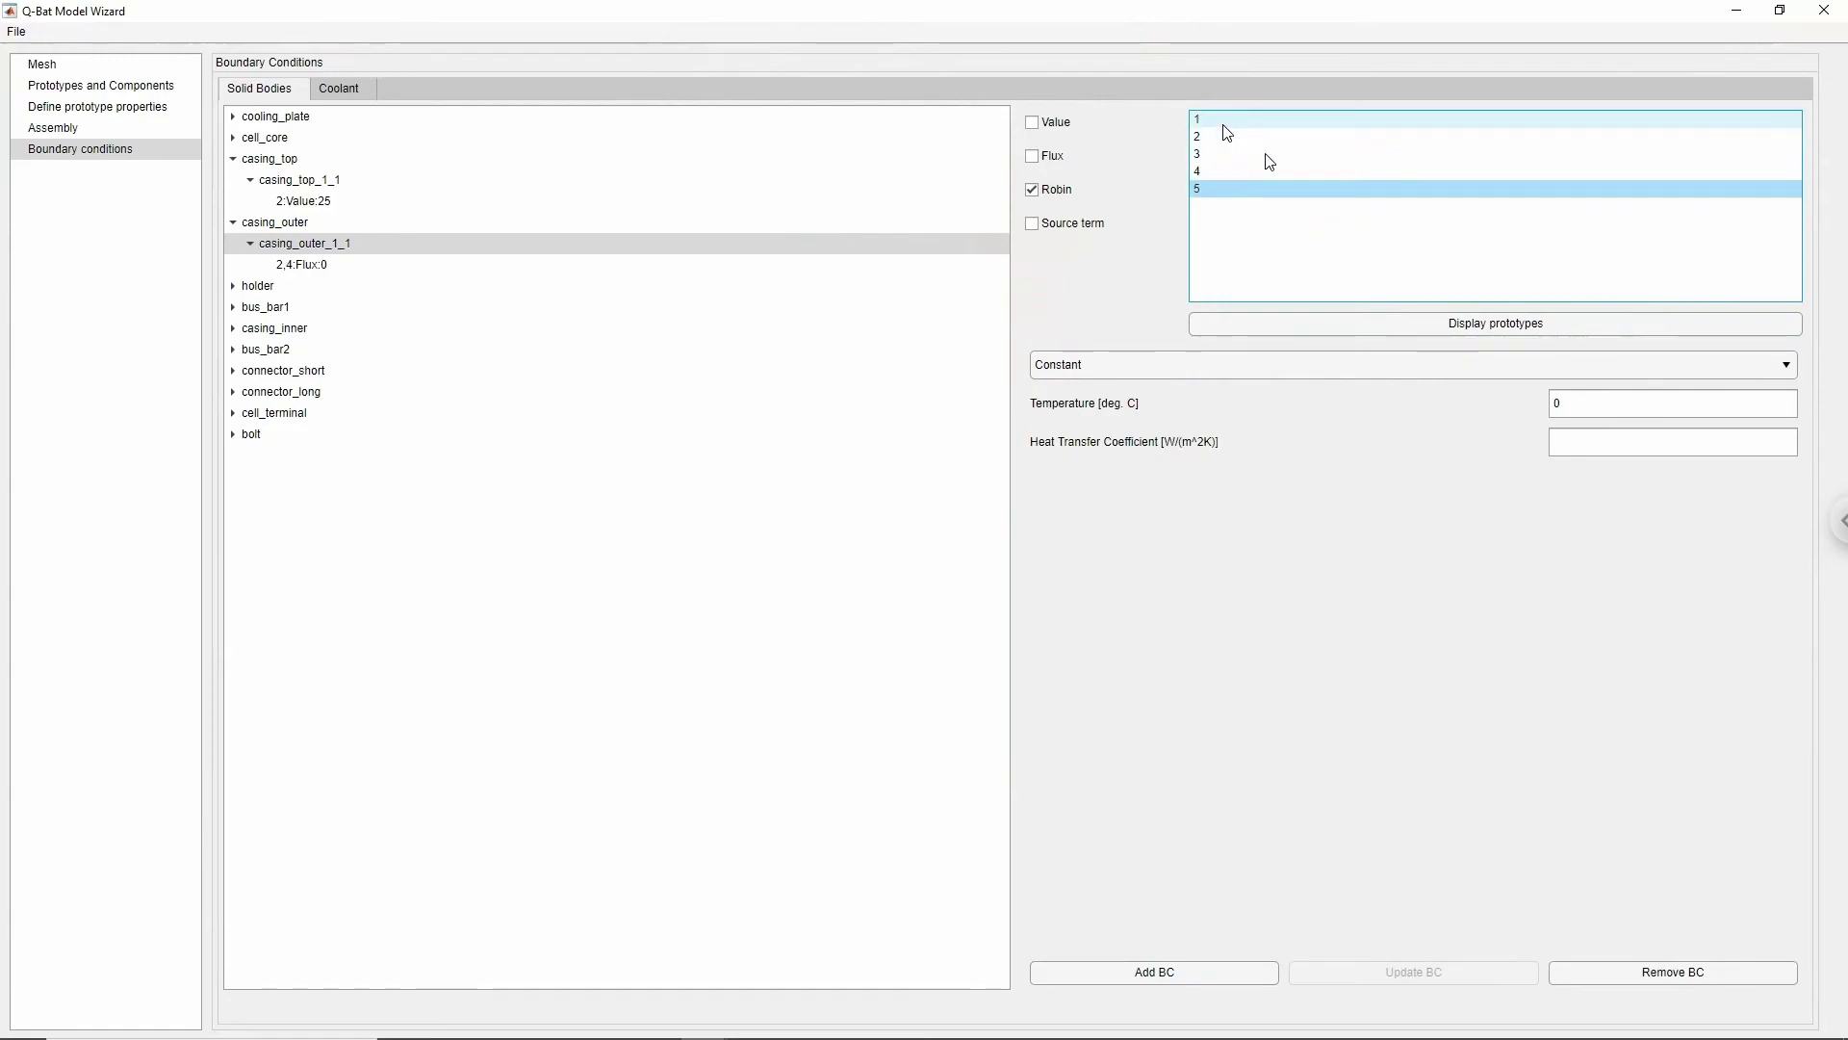
left_click(1224, 119, "ctrl")
double_click(1553, 403)
type("25")
left_click(1614, 438)
type("5")
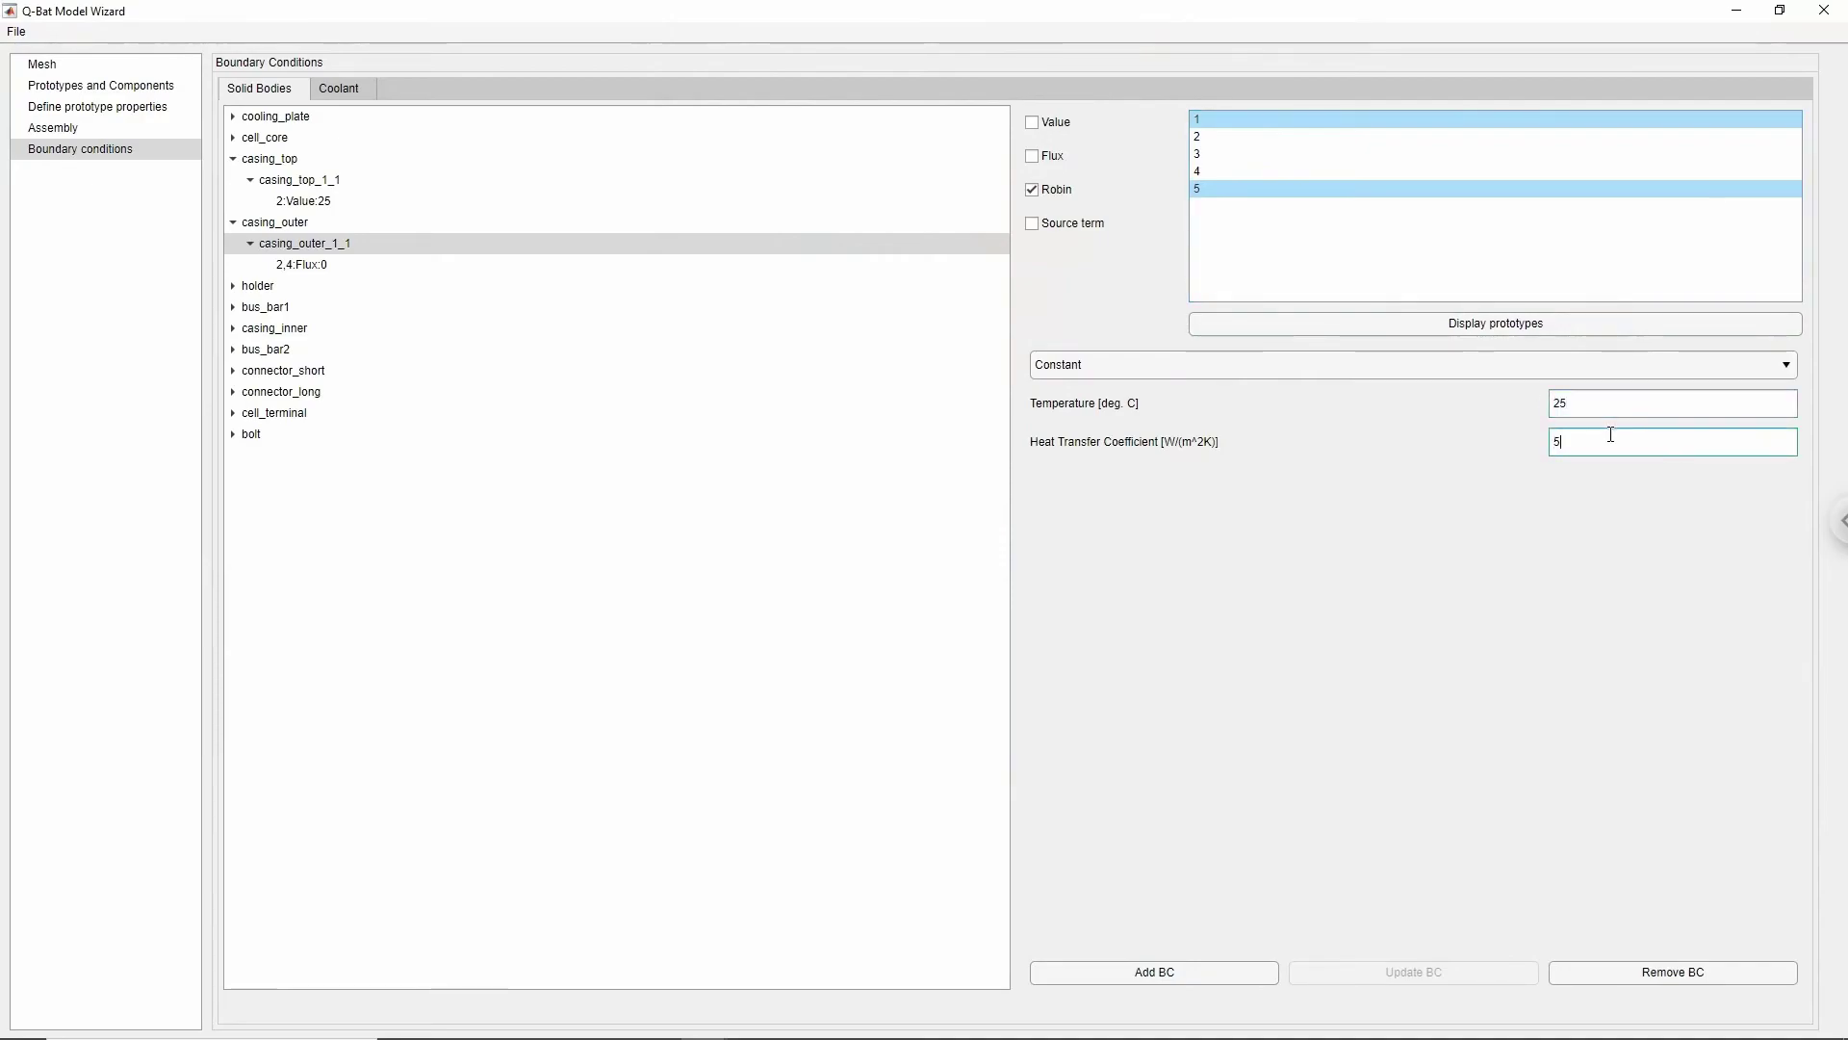
left_click(1182, 976)
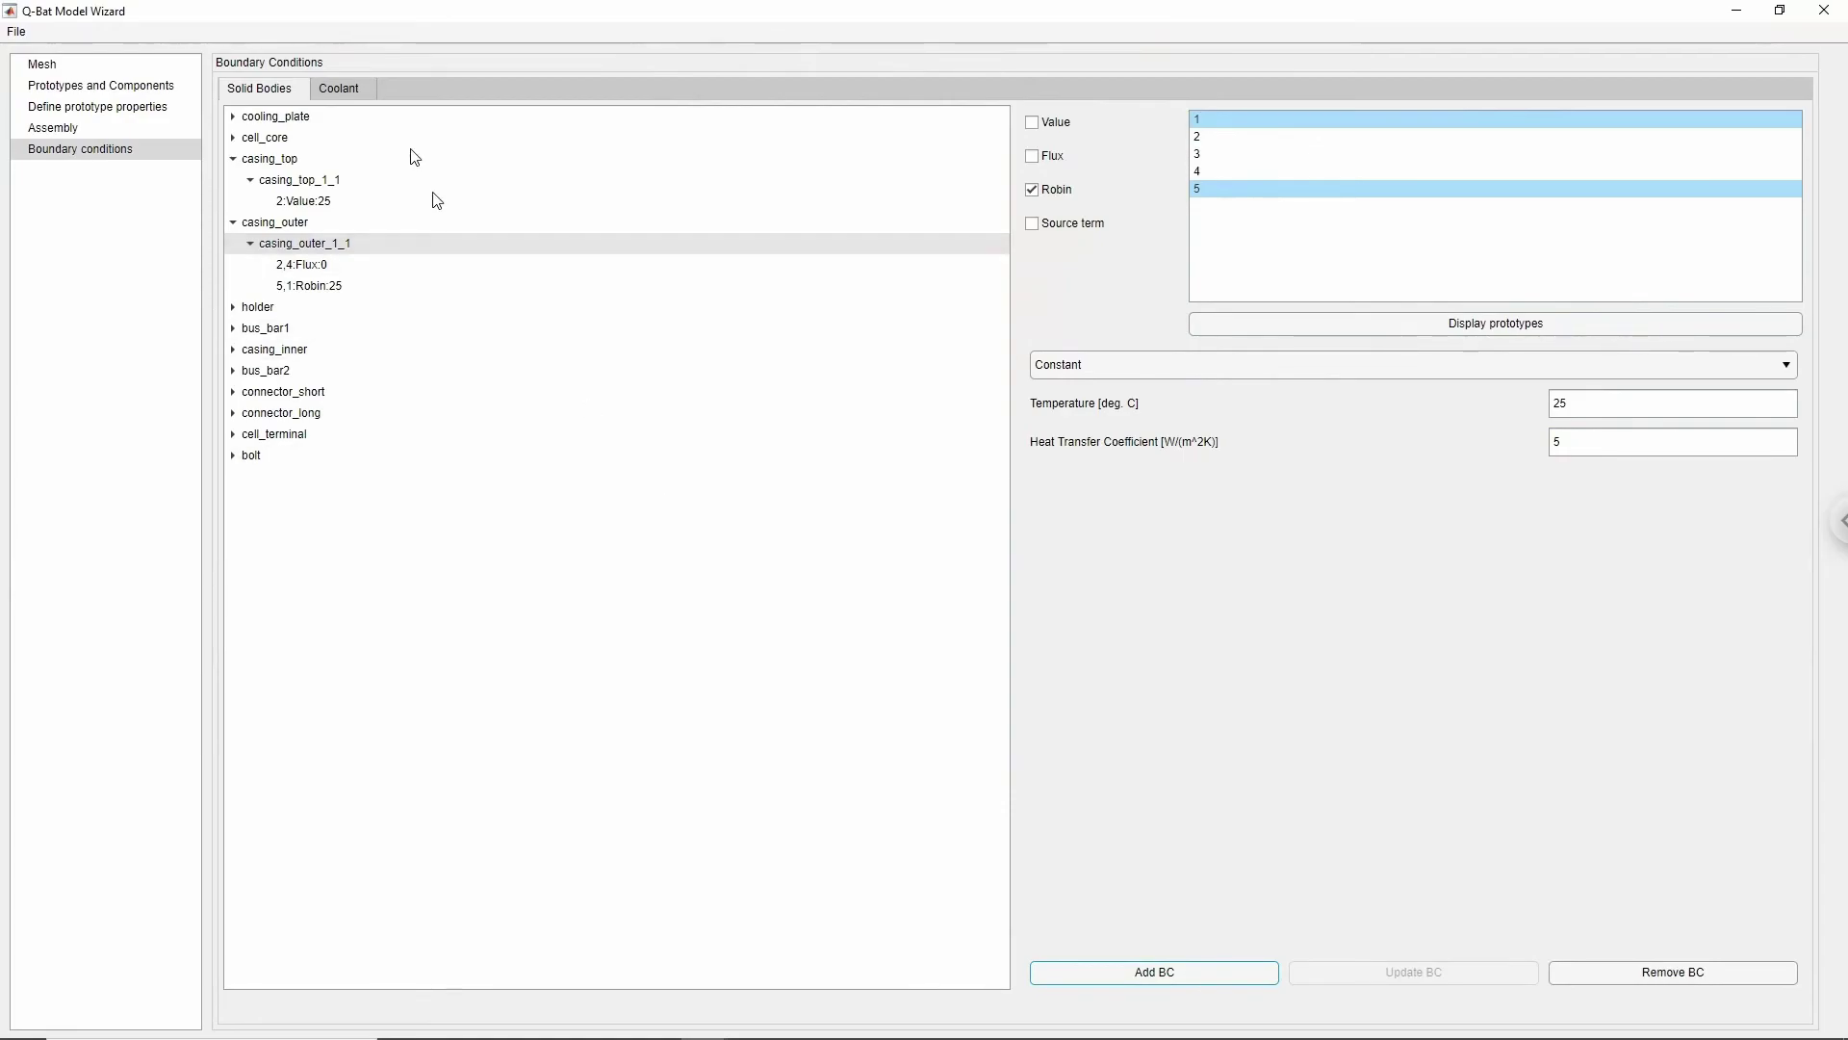
- Give cooling_plate_1_1 channel 3 a 25 °C inlet temperature condition
left_click(355, 93)
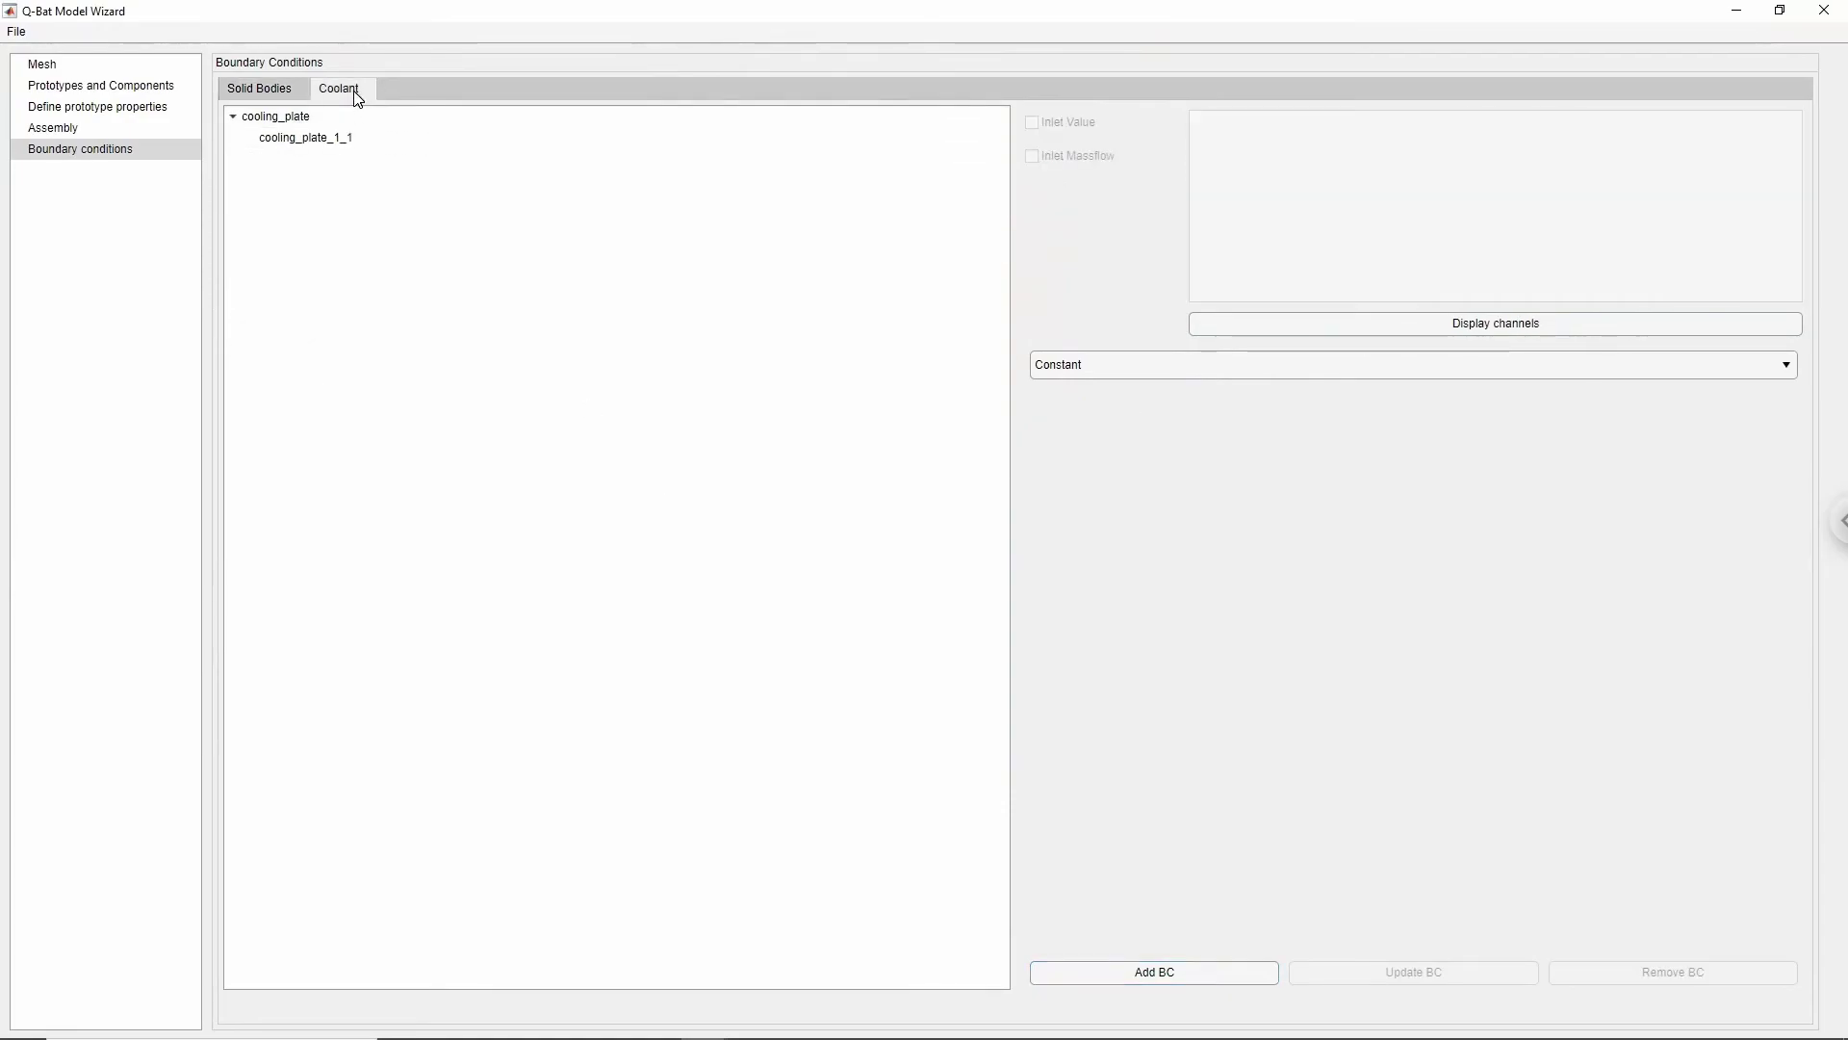
left_click(346, 139)
left_click(1084, 123)
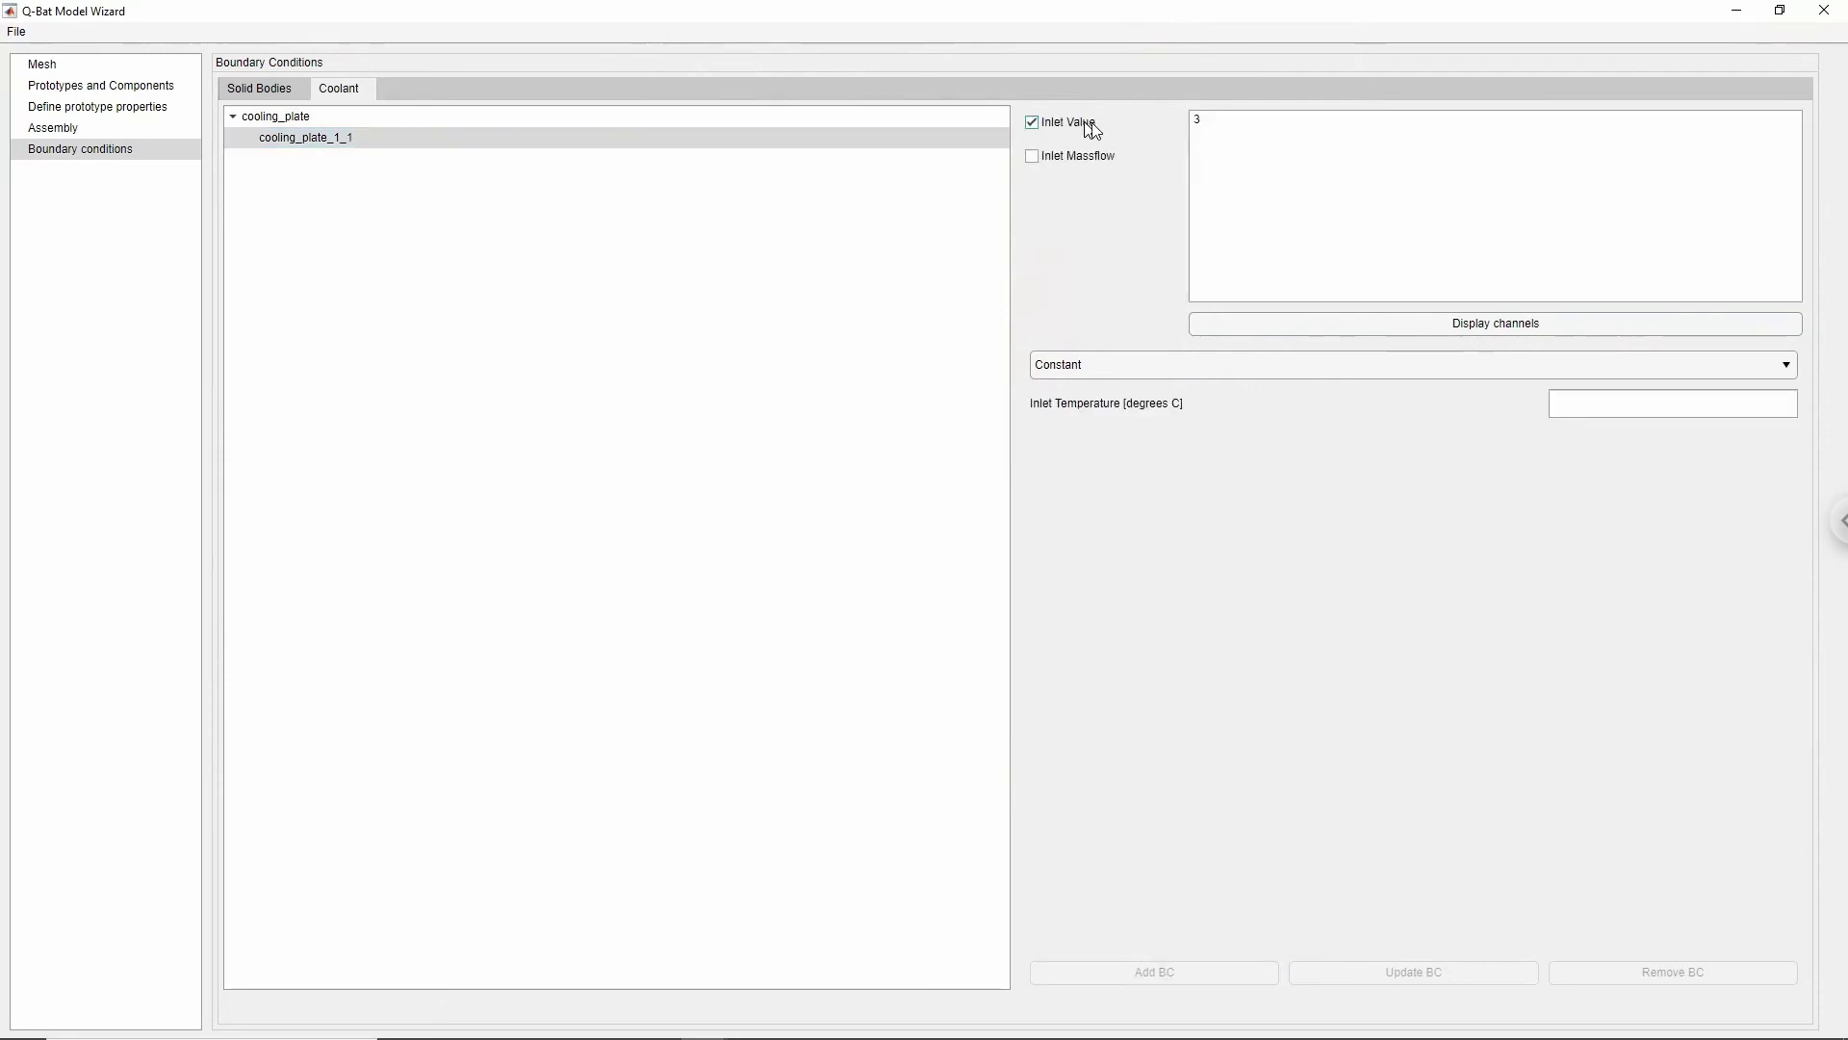
left_click(1229, 123)
left_click(1576, 395)
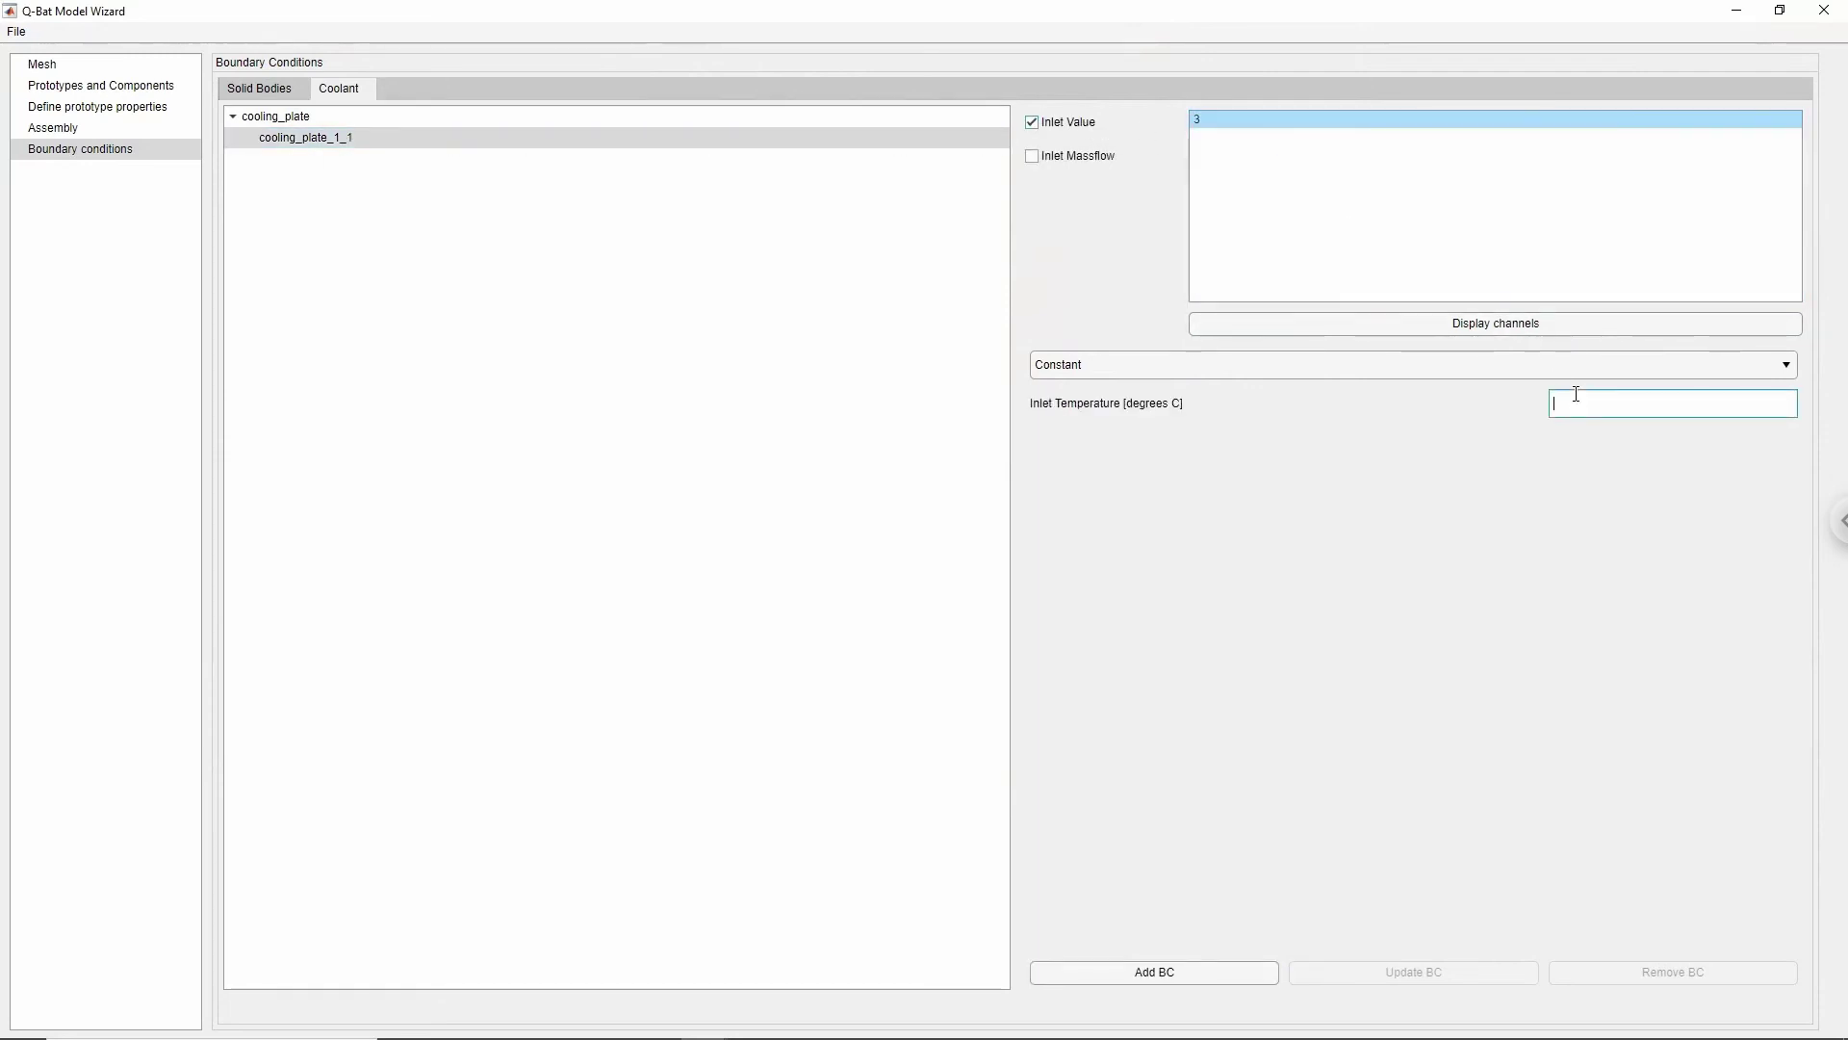
left_click(1209, 973)
- Add a 0.02 kg/s inlet mass flow condition to the same channel
left_click(1033, 157)
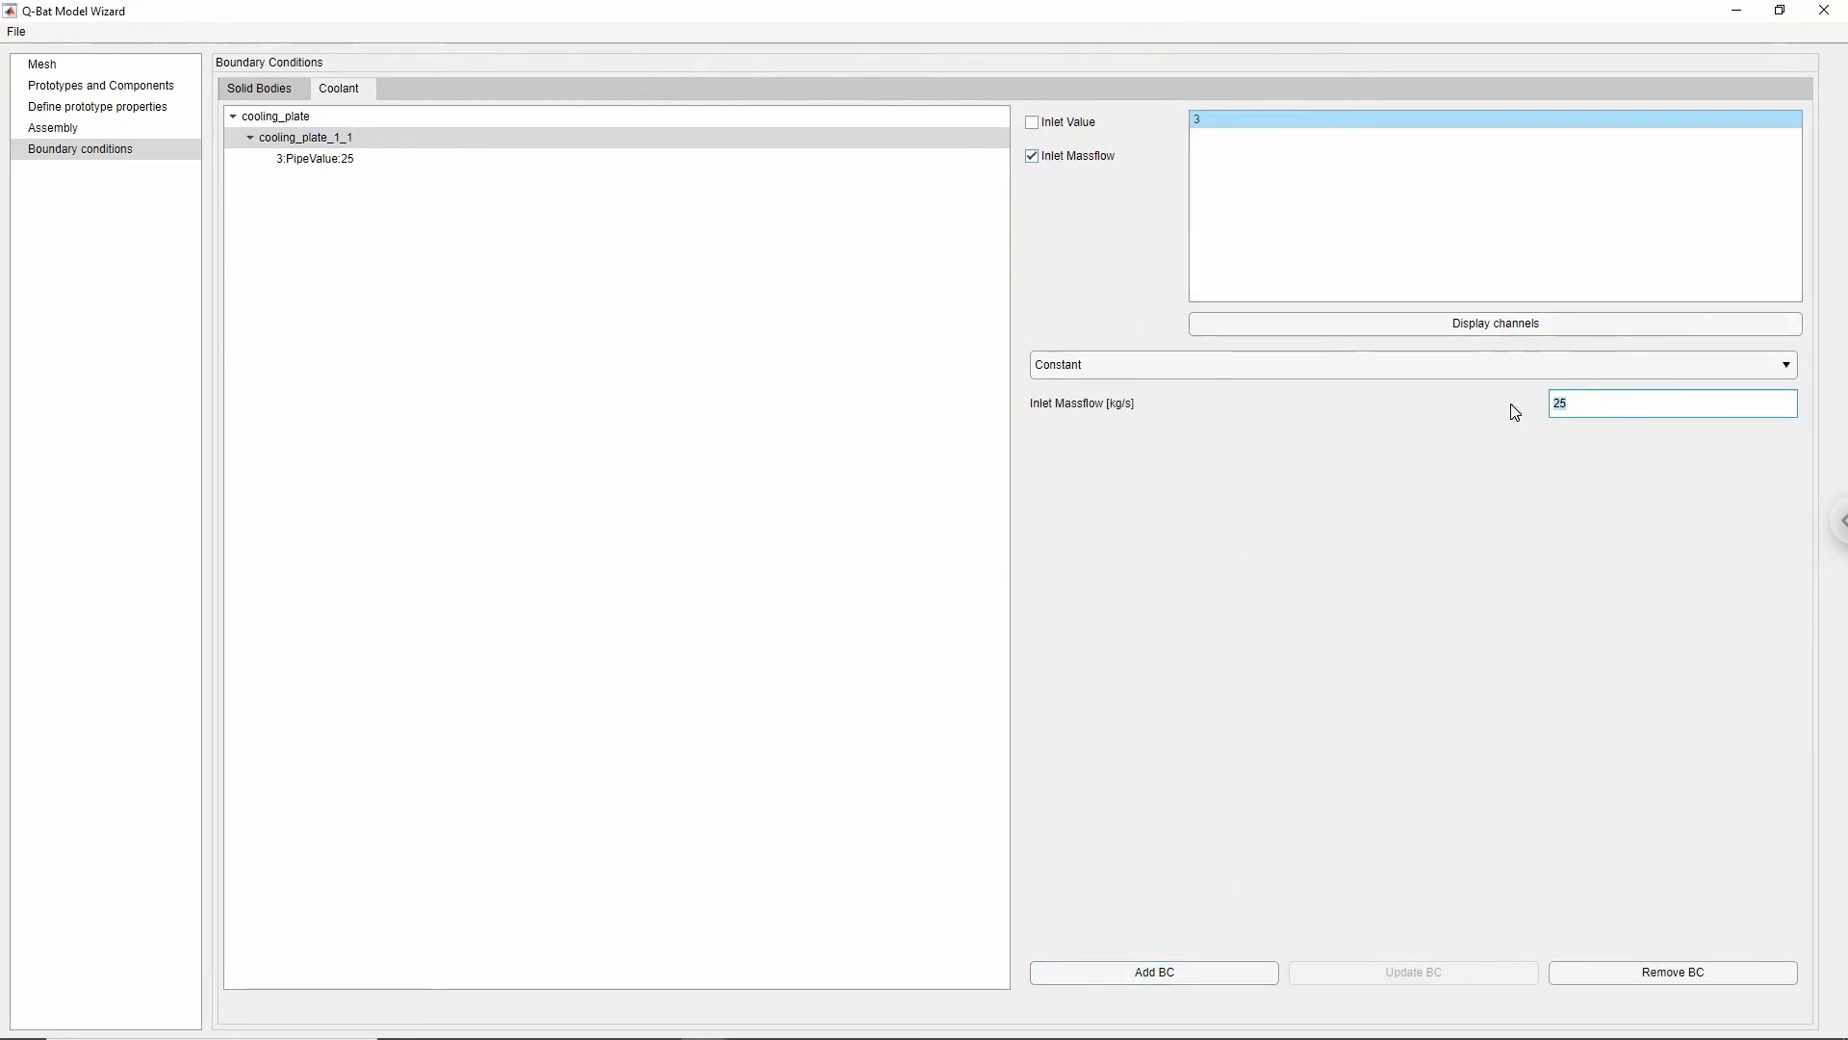
type("0.02")
left_click(1203, 980)
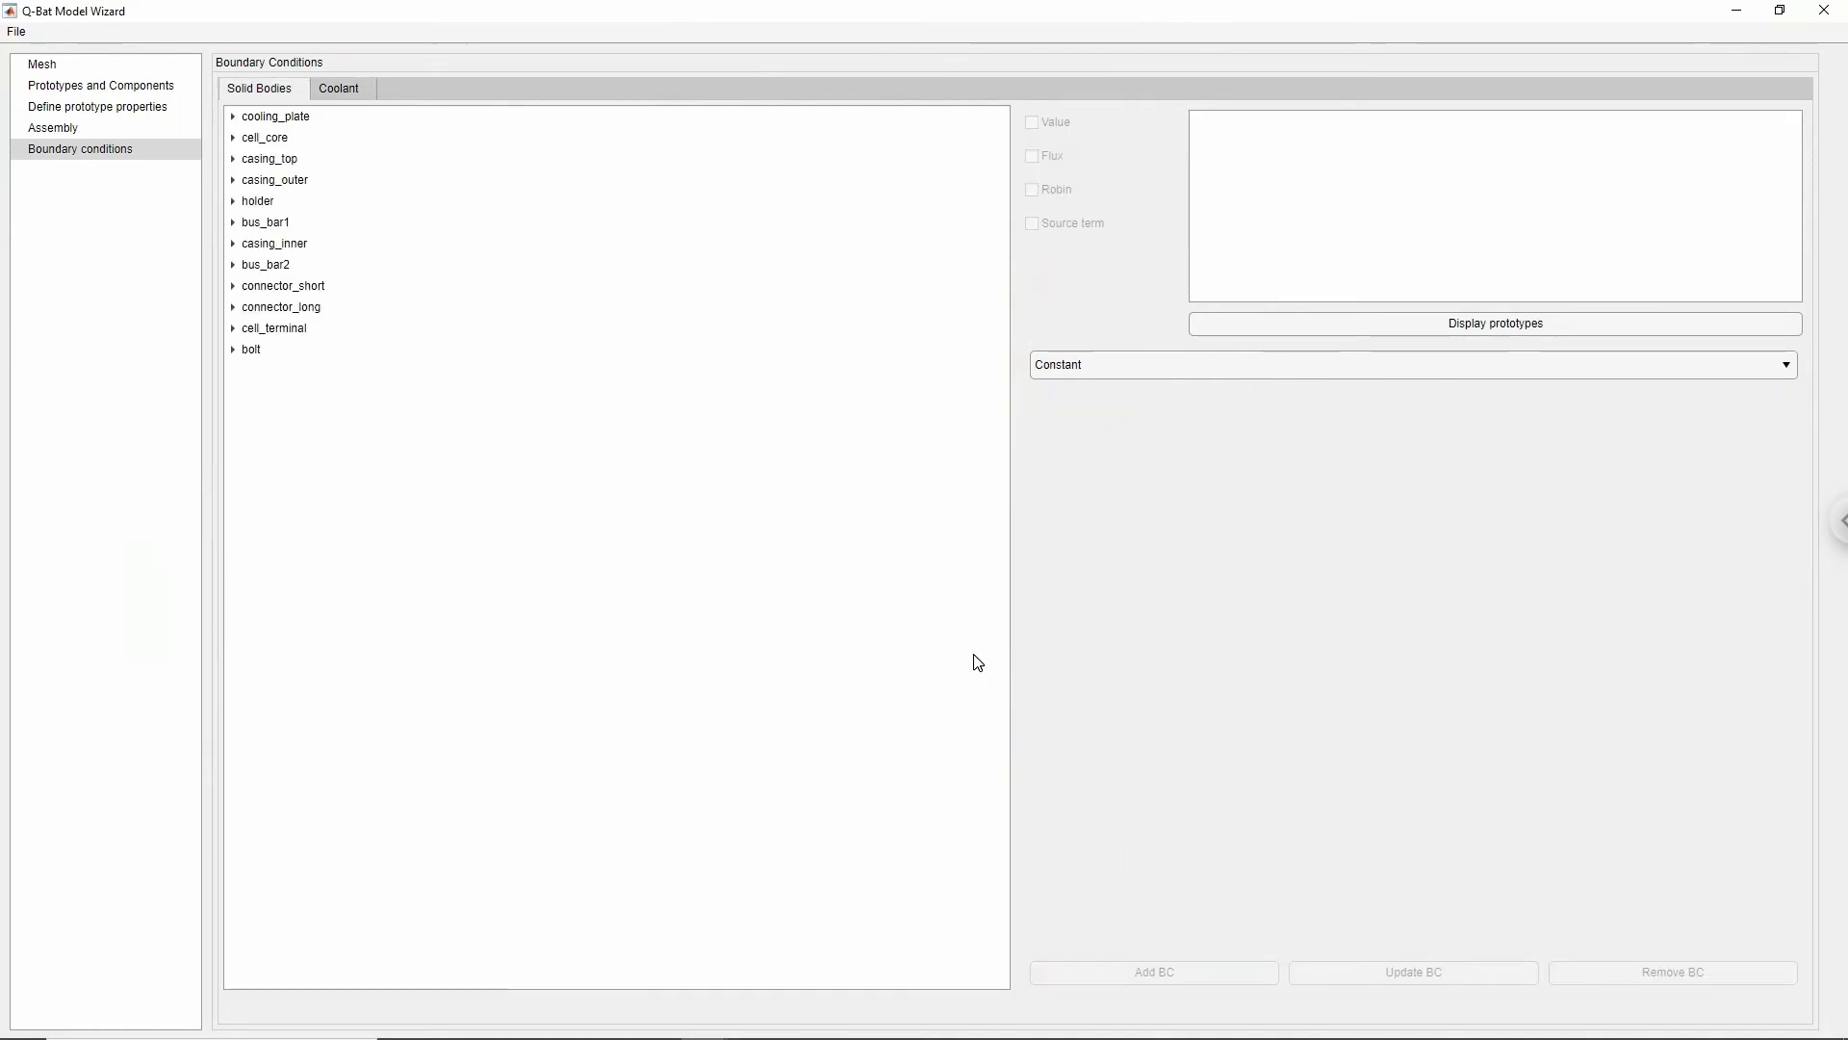
- Save the model with panel settings as wizard_done.mat, replacing the existing file
left_click(17, 32)
left_click(39, 51)
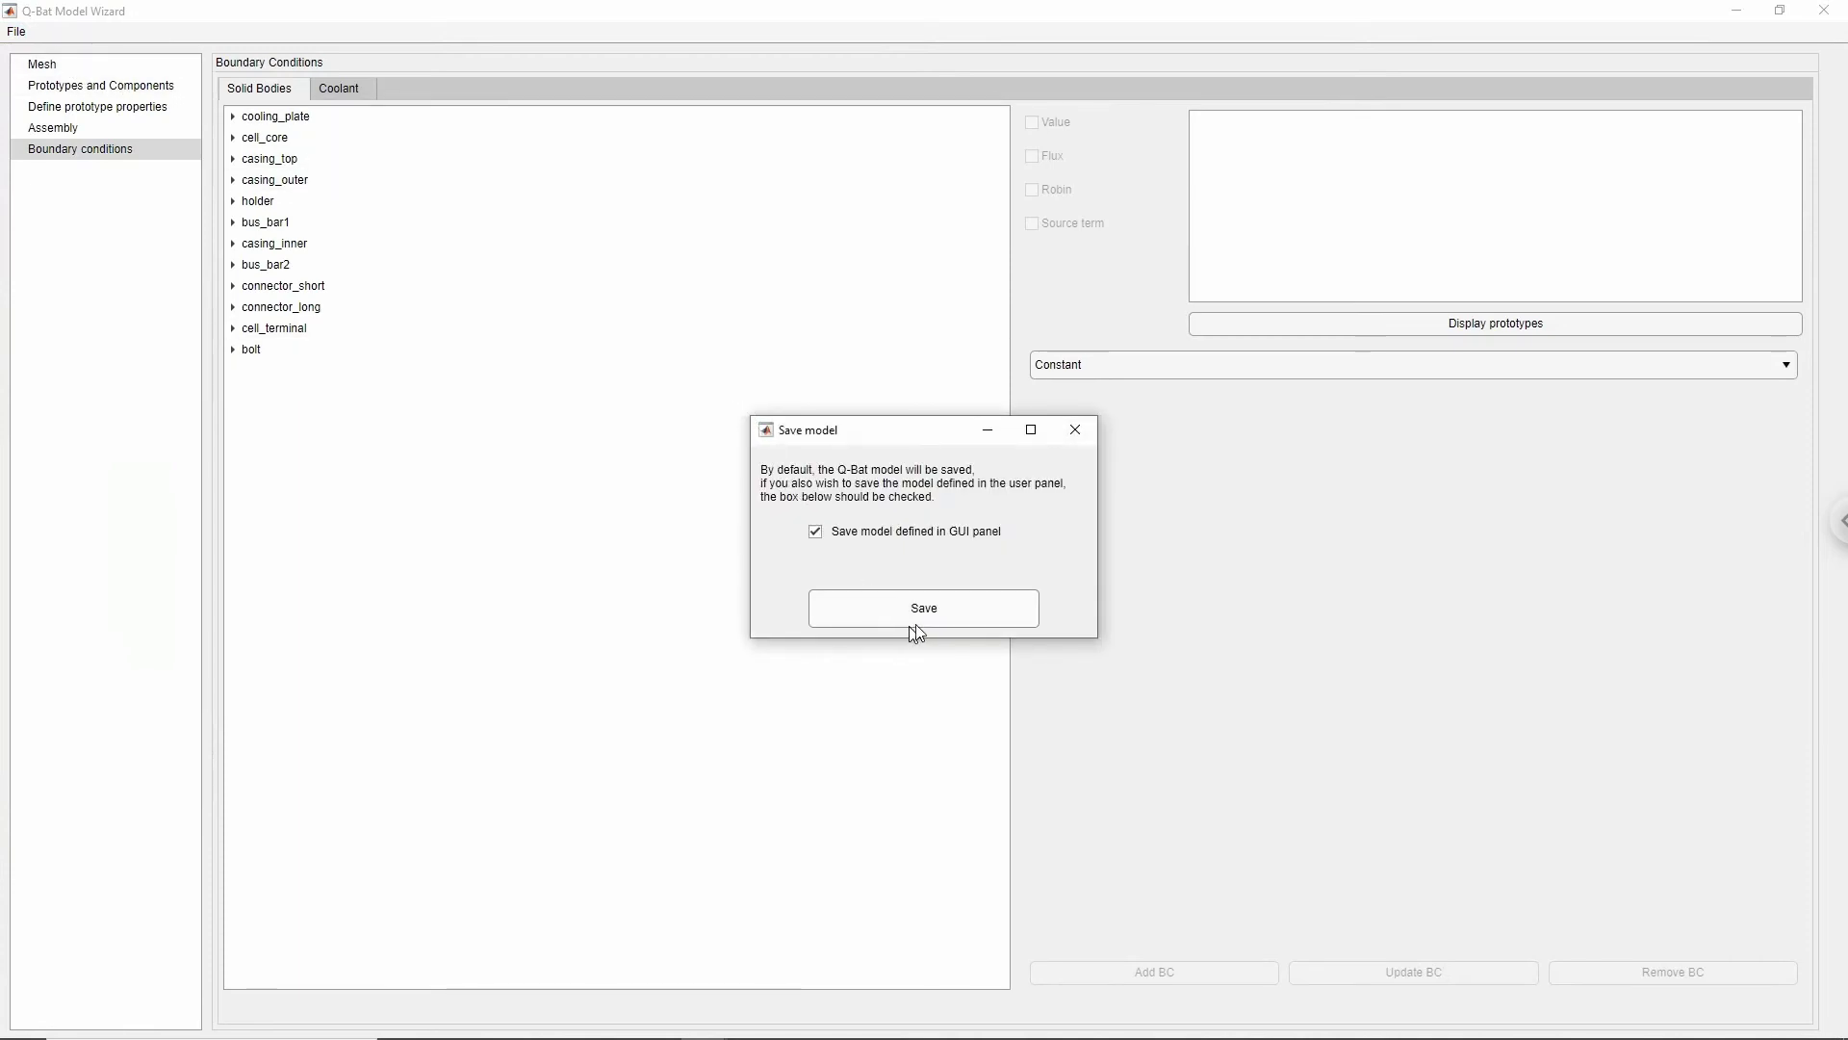
left_click(923, 622)
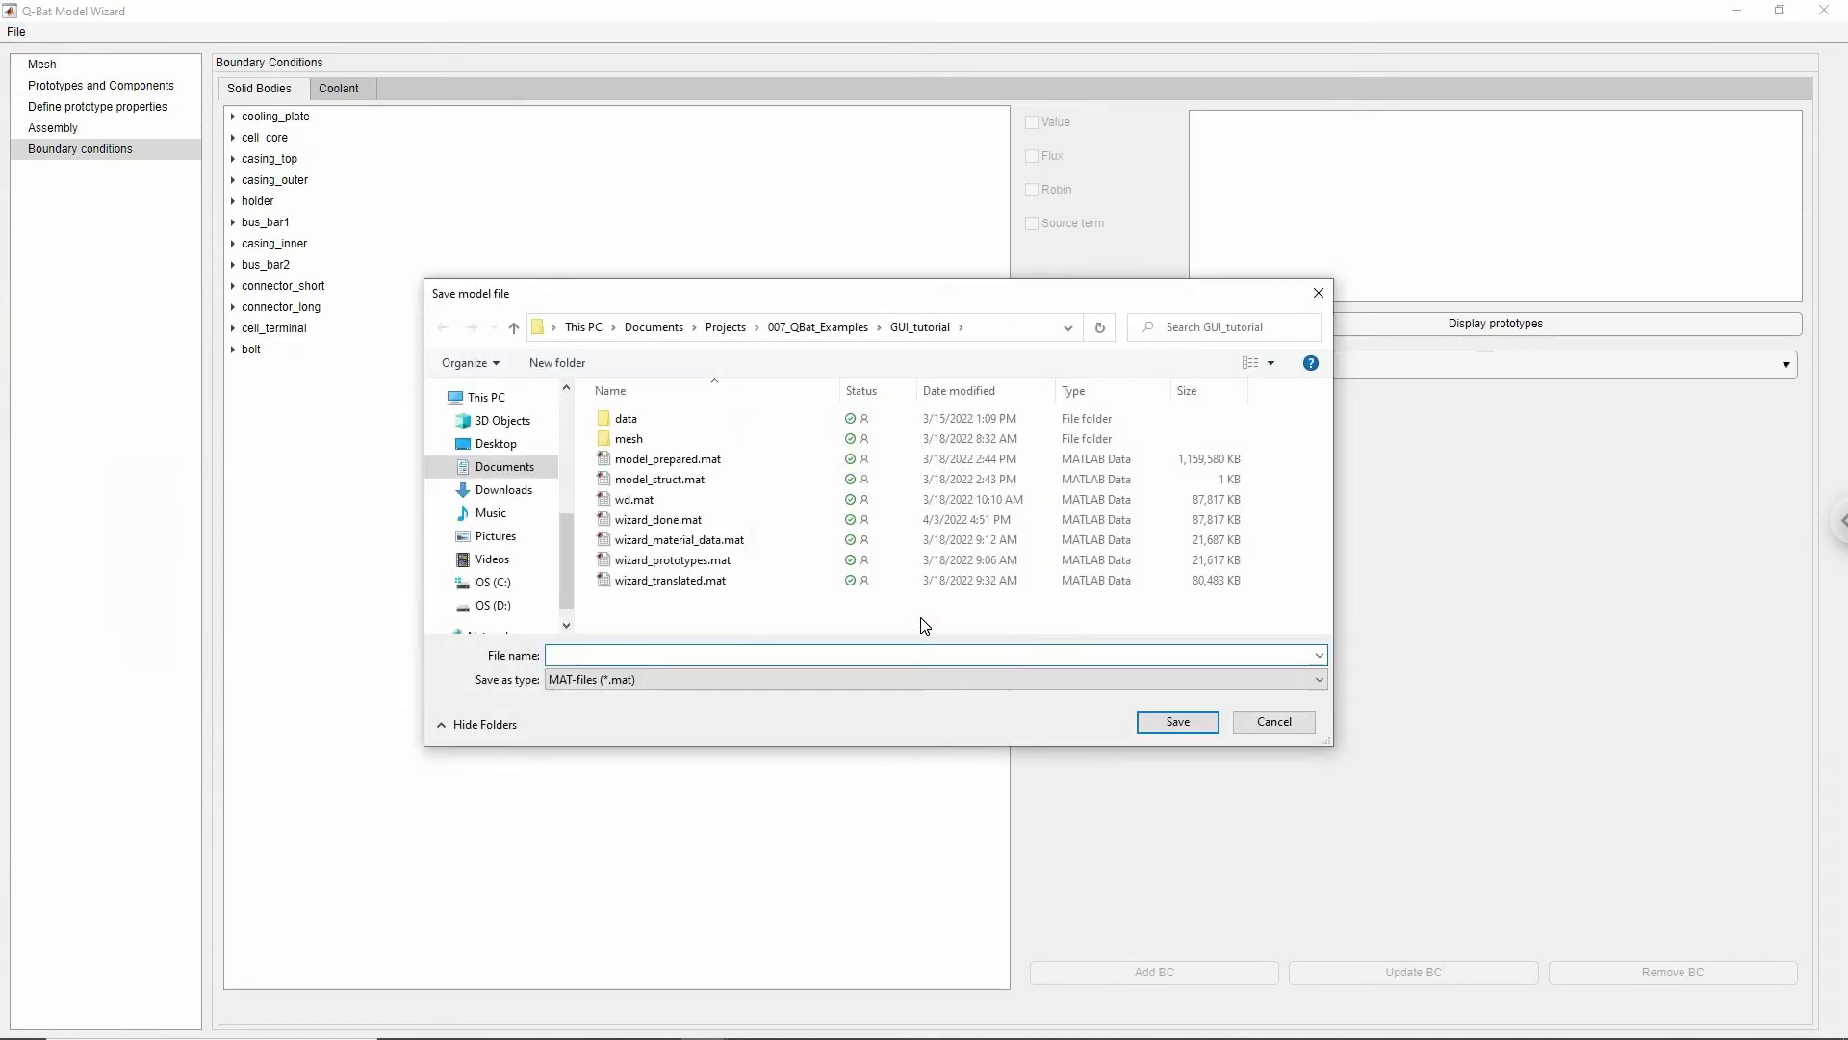
type("wizard_done")
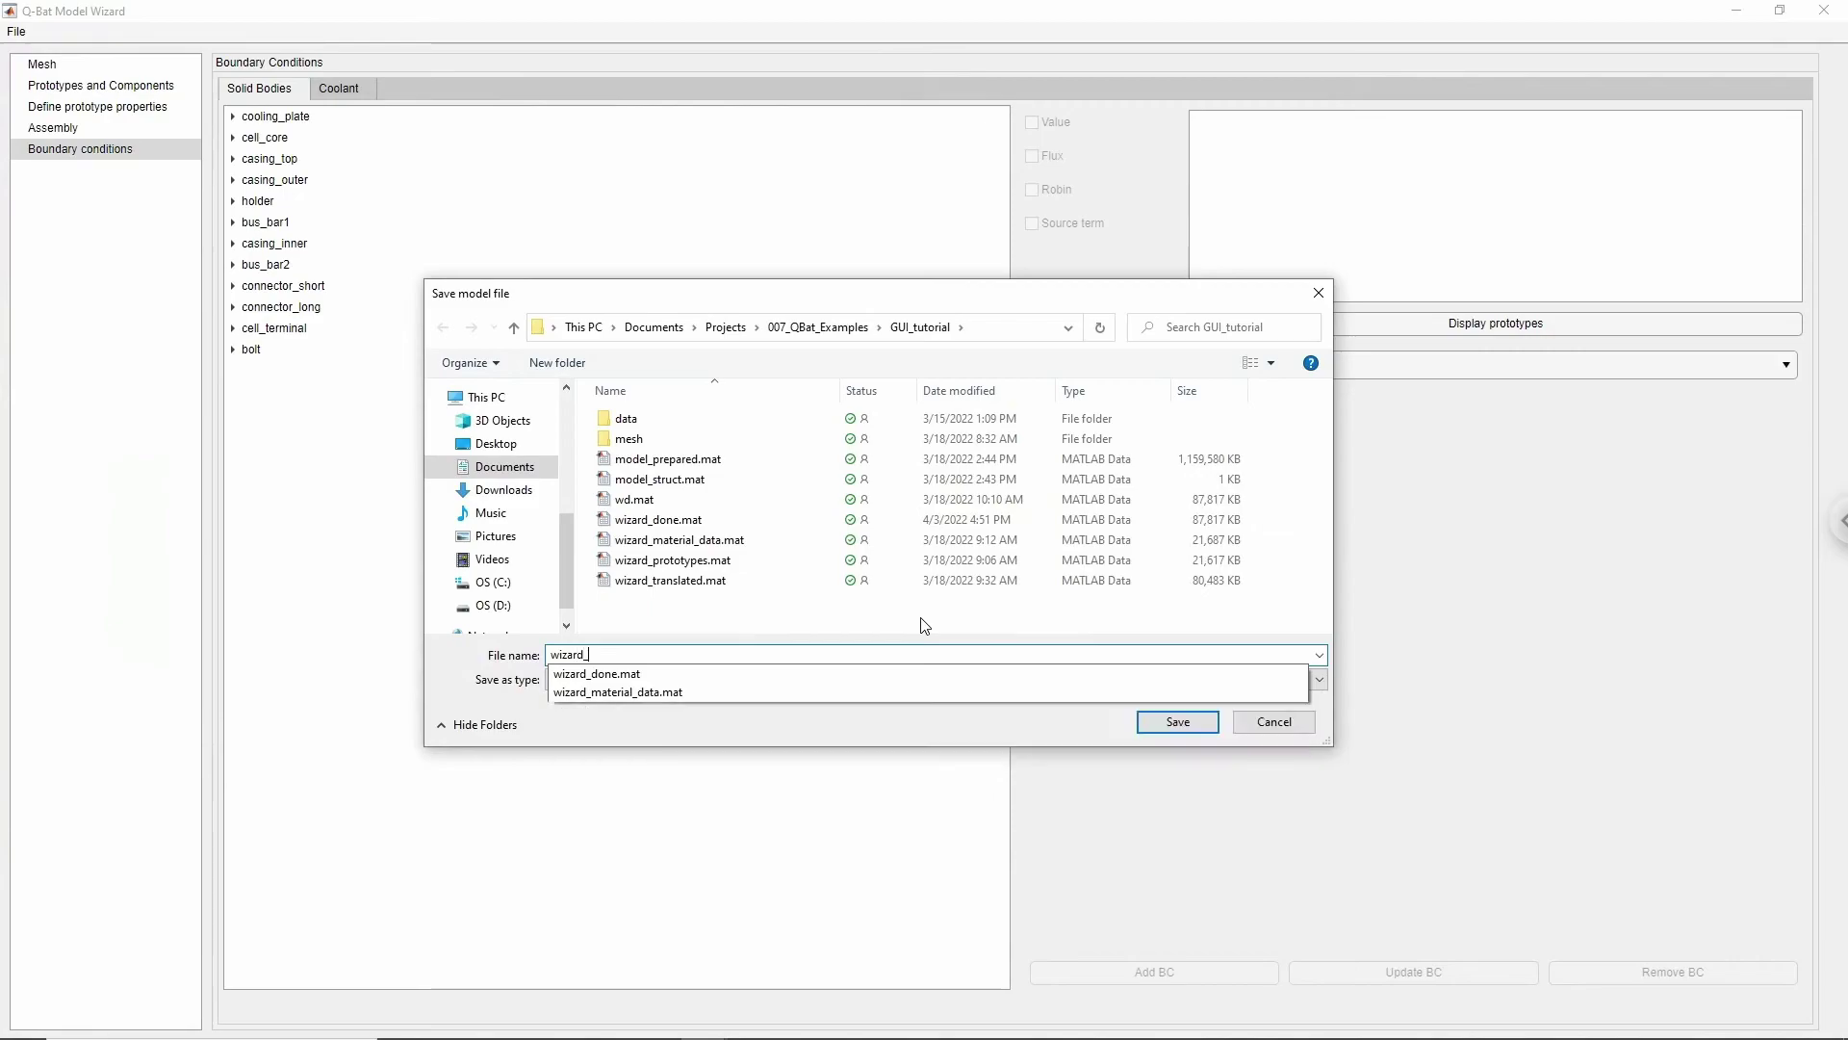
left_click(1176, 722)
left_click(970, 529)
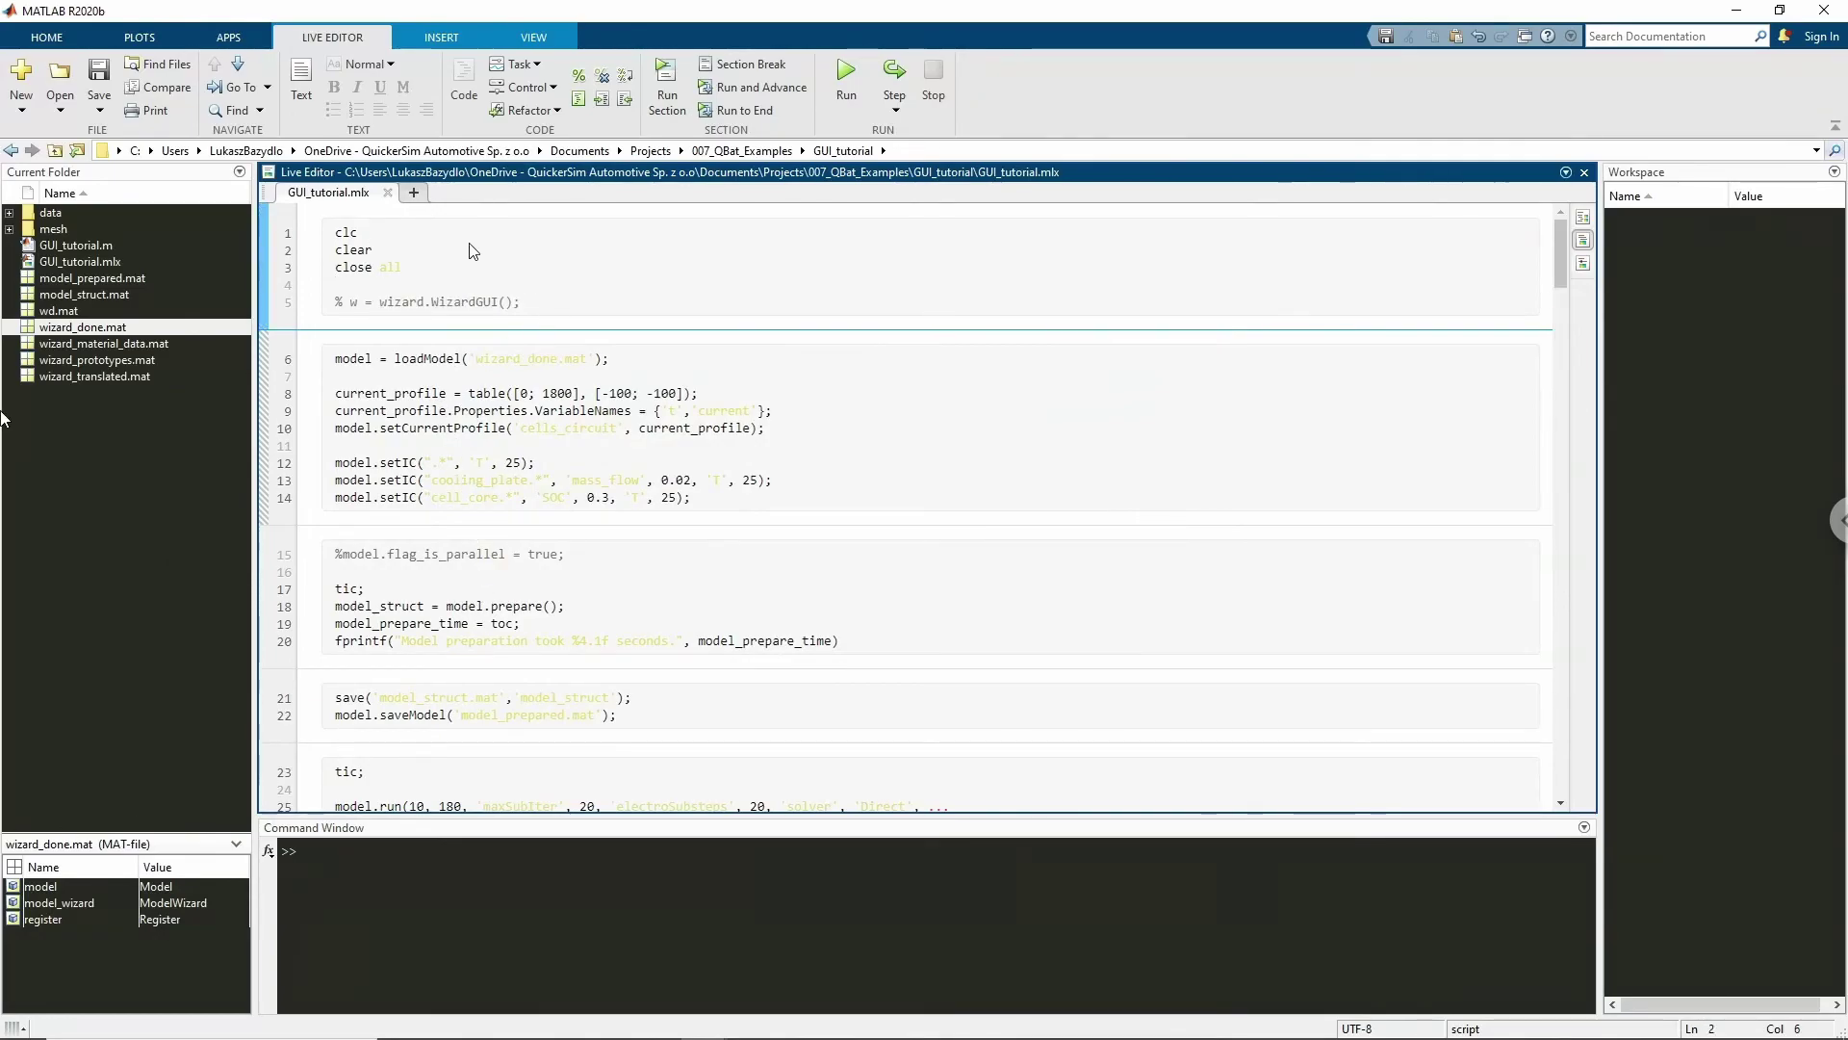
- Run the setup section and the loadModel/setIC section of the live script
left_click(770, 91)
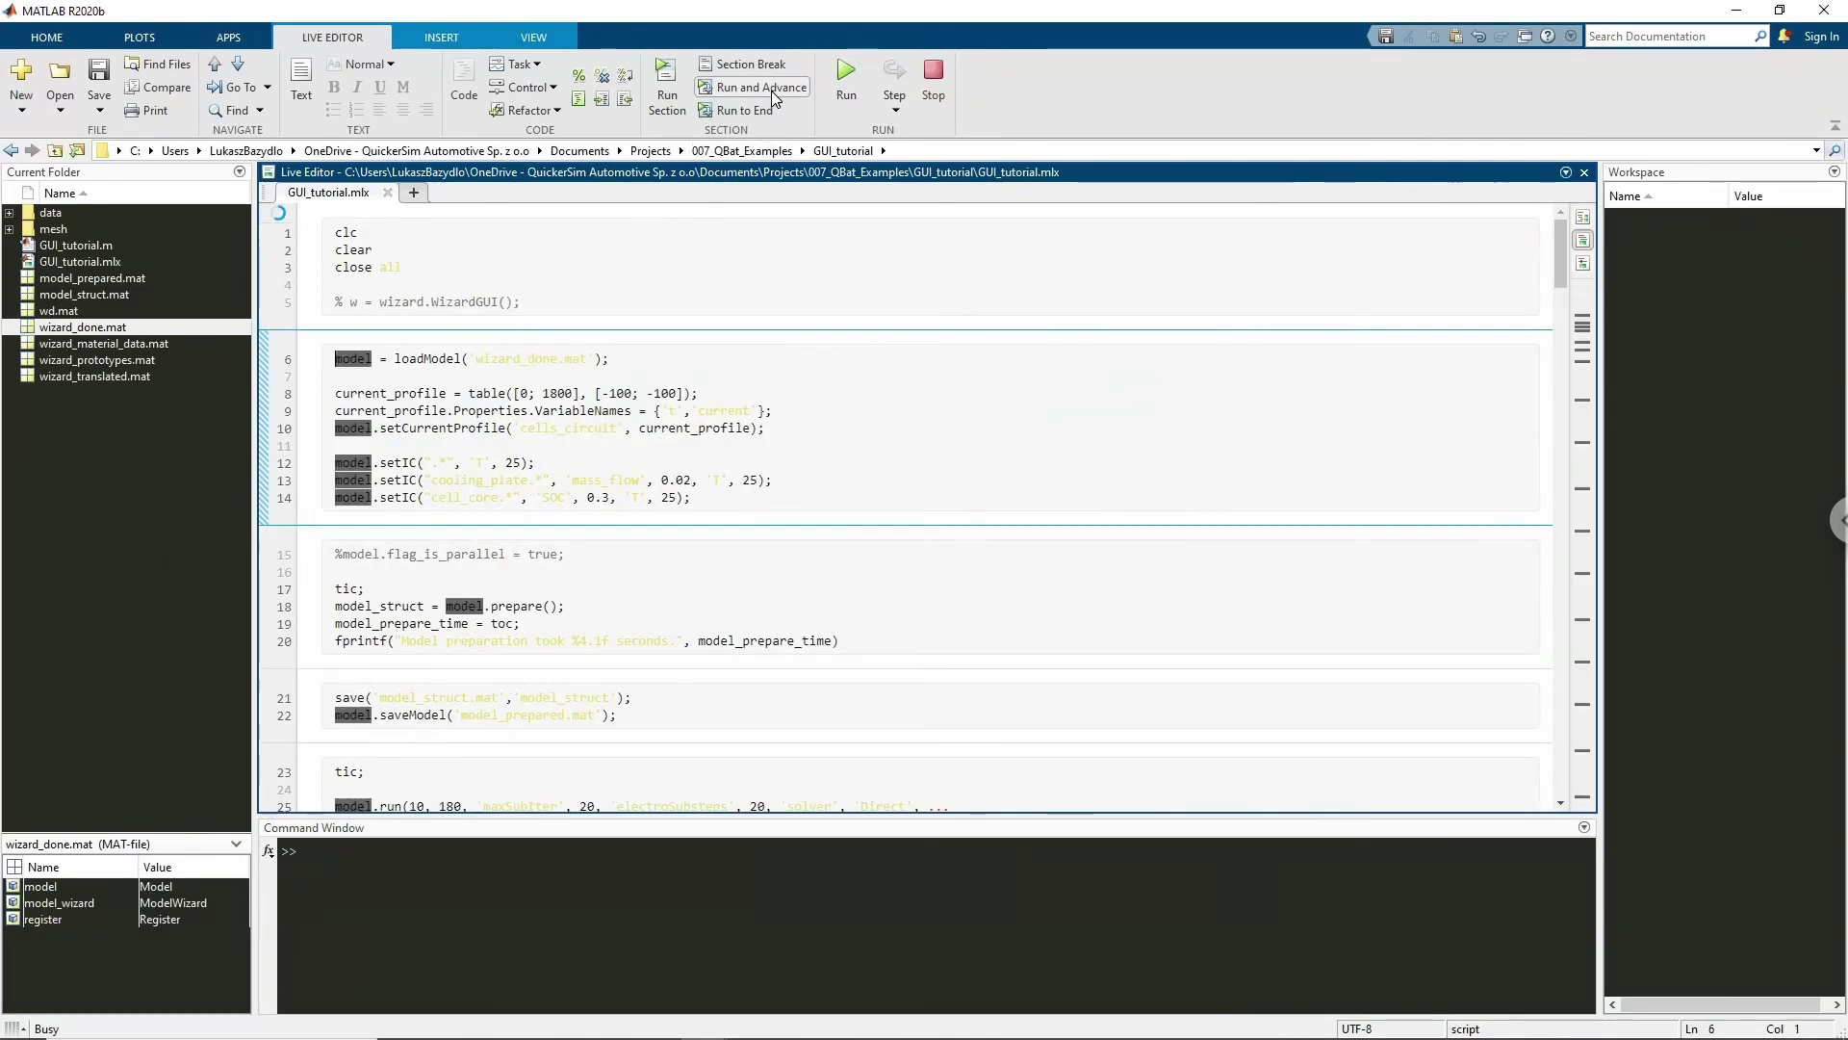
left_click(768, 371)
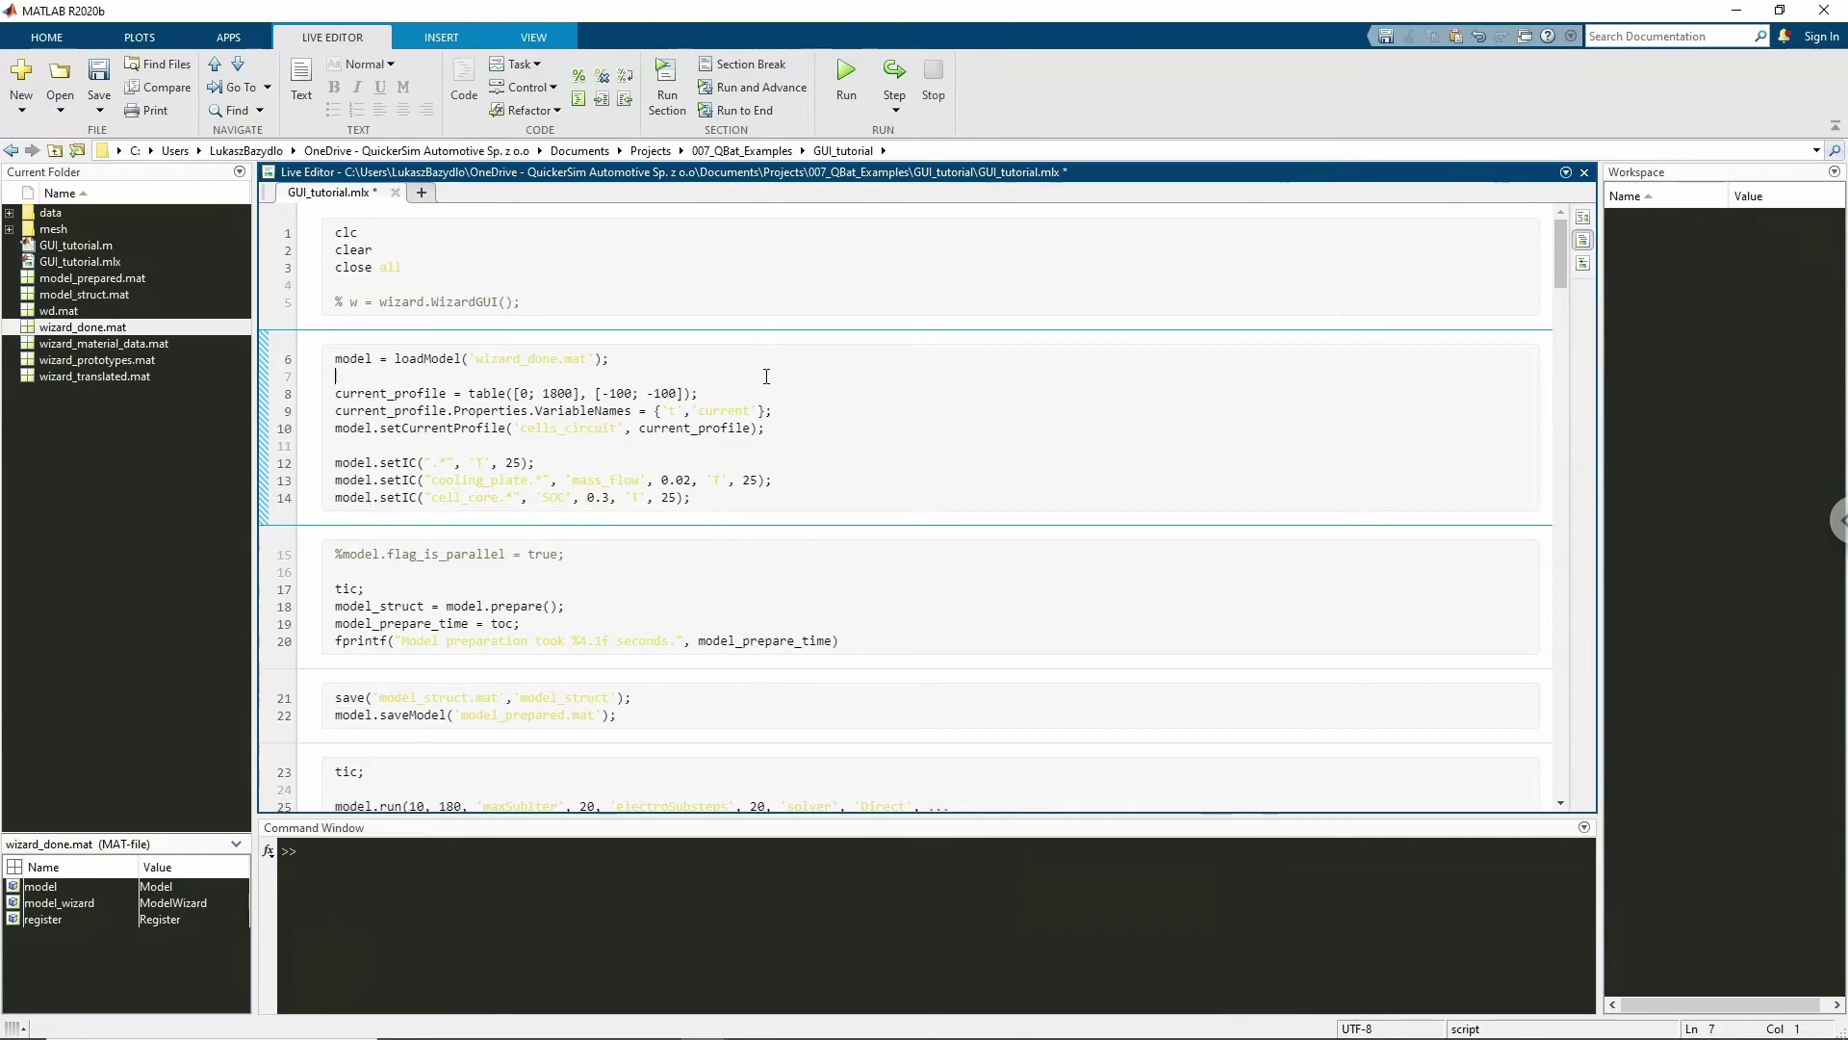
left_click(763, 87)
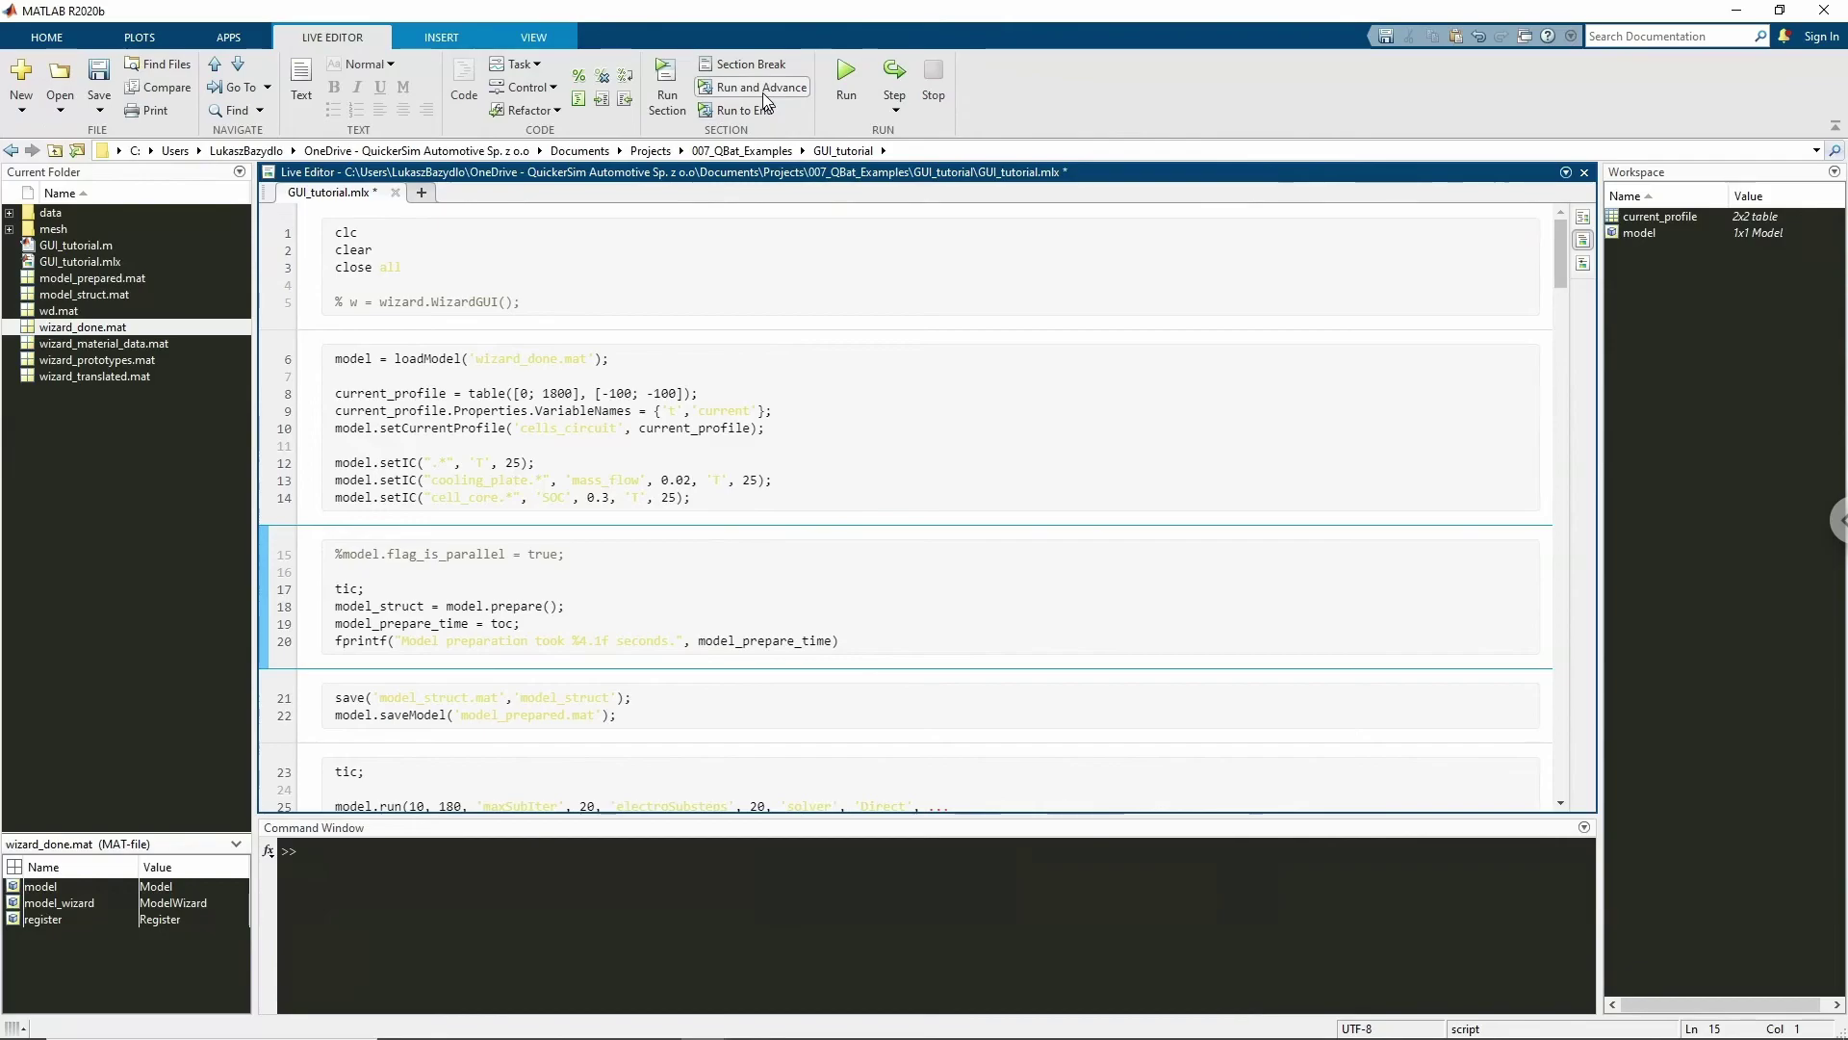
- Run the model preparation section, then the saveModel section
left_click(760, 90)
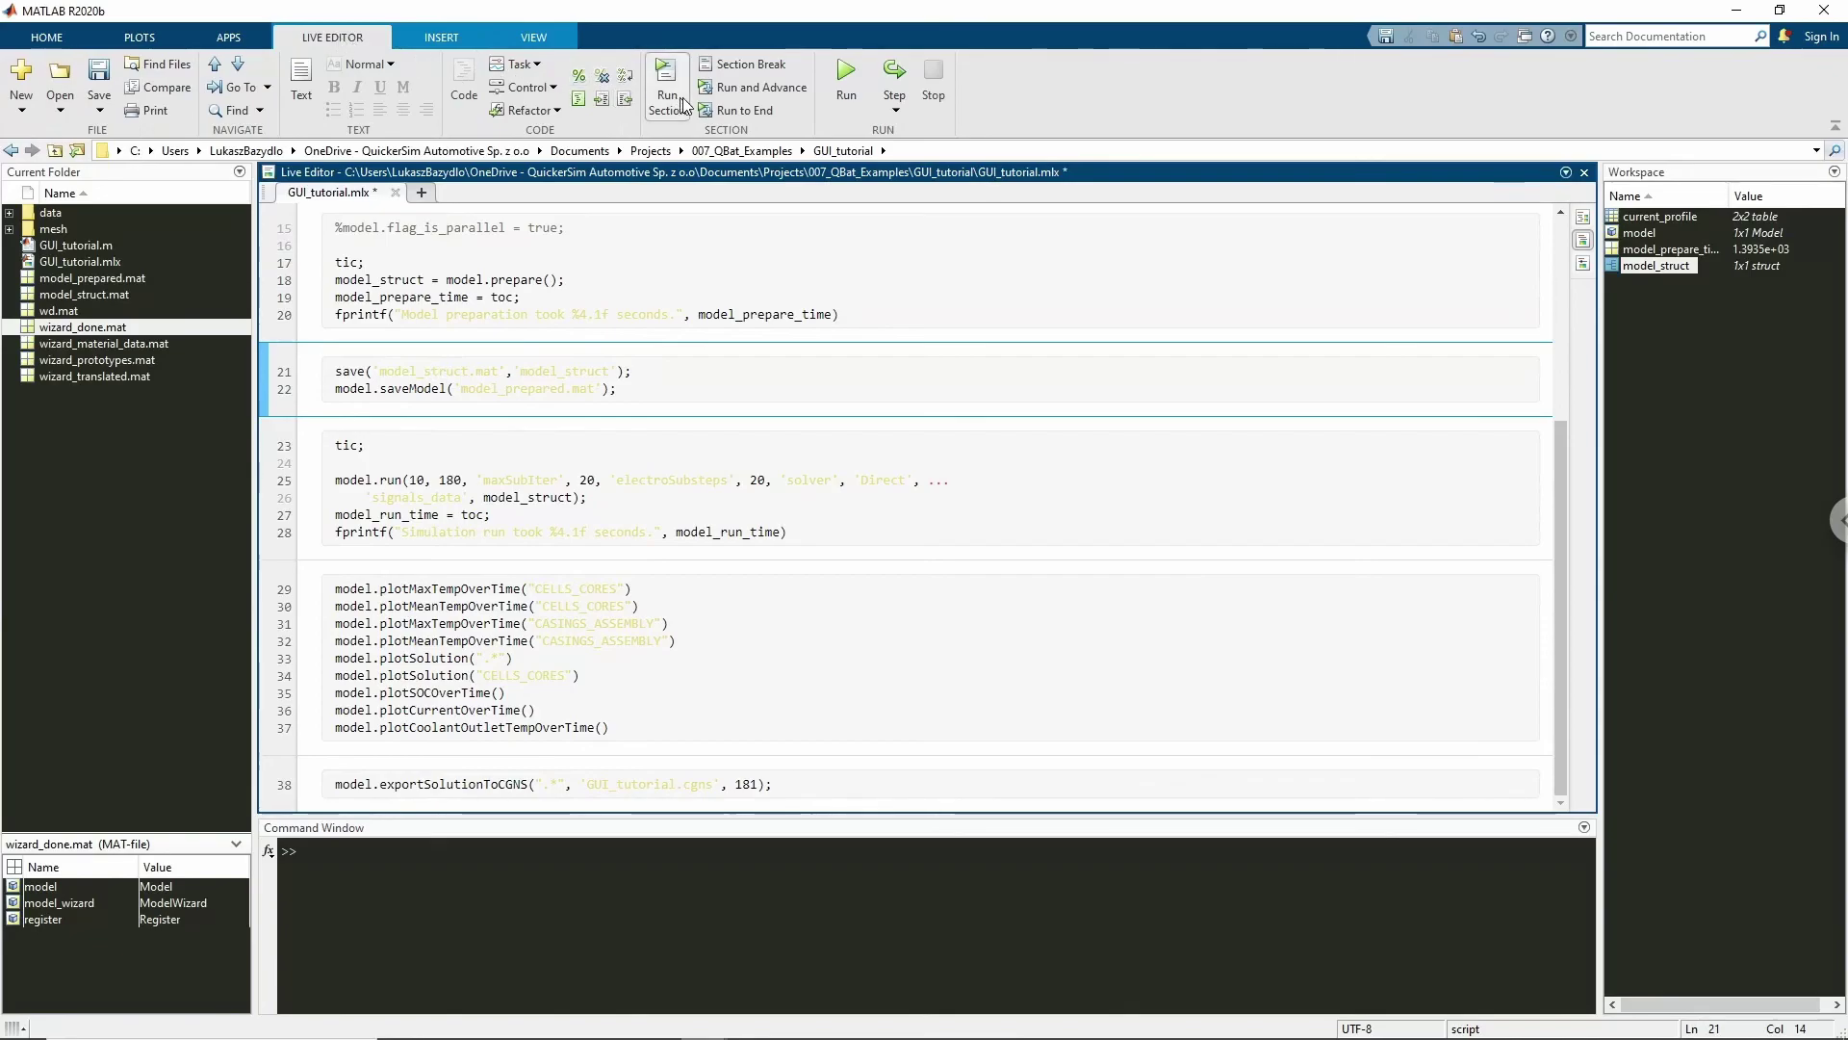
left_click(685, 103)
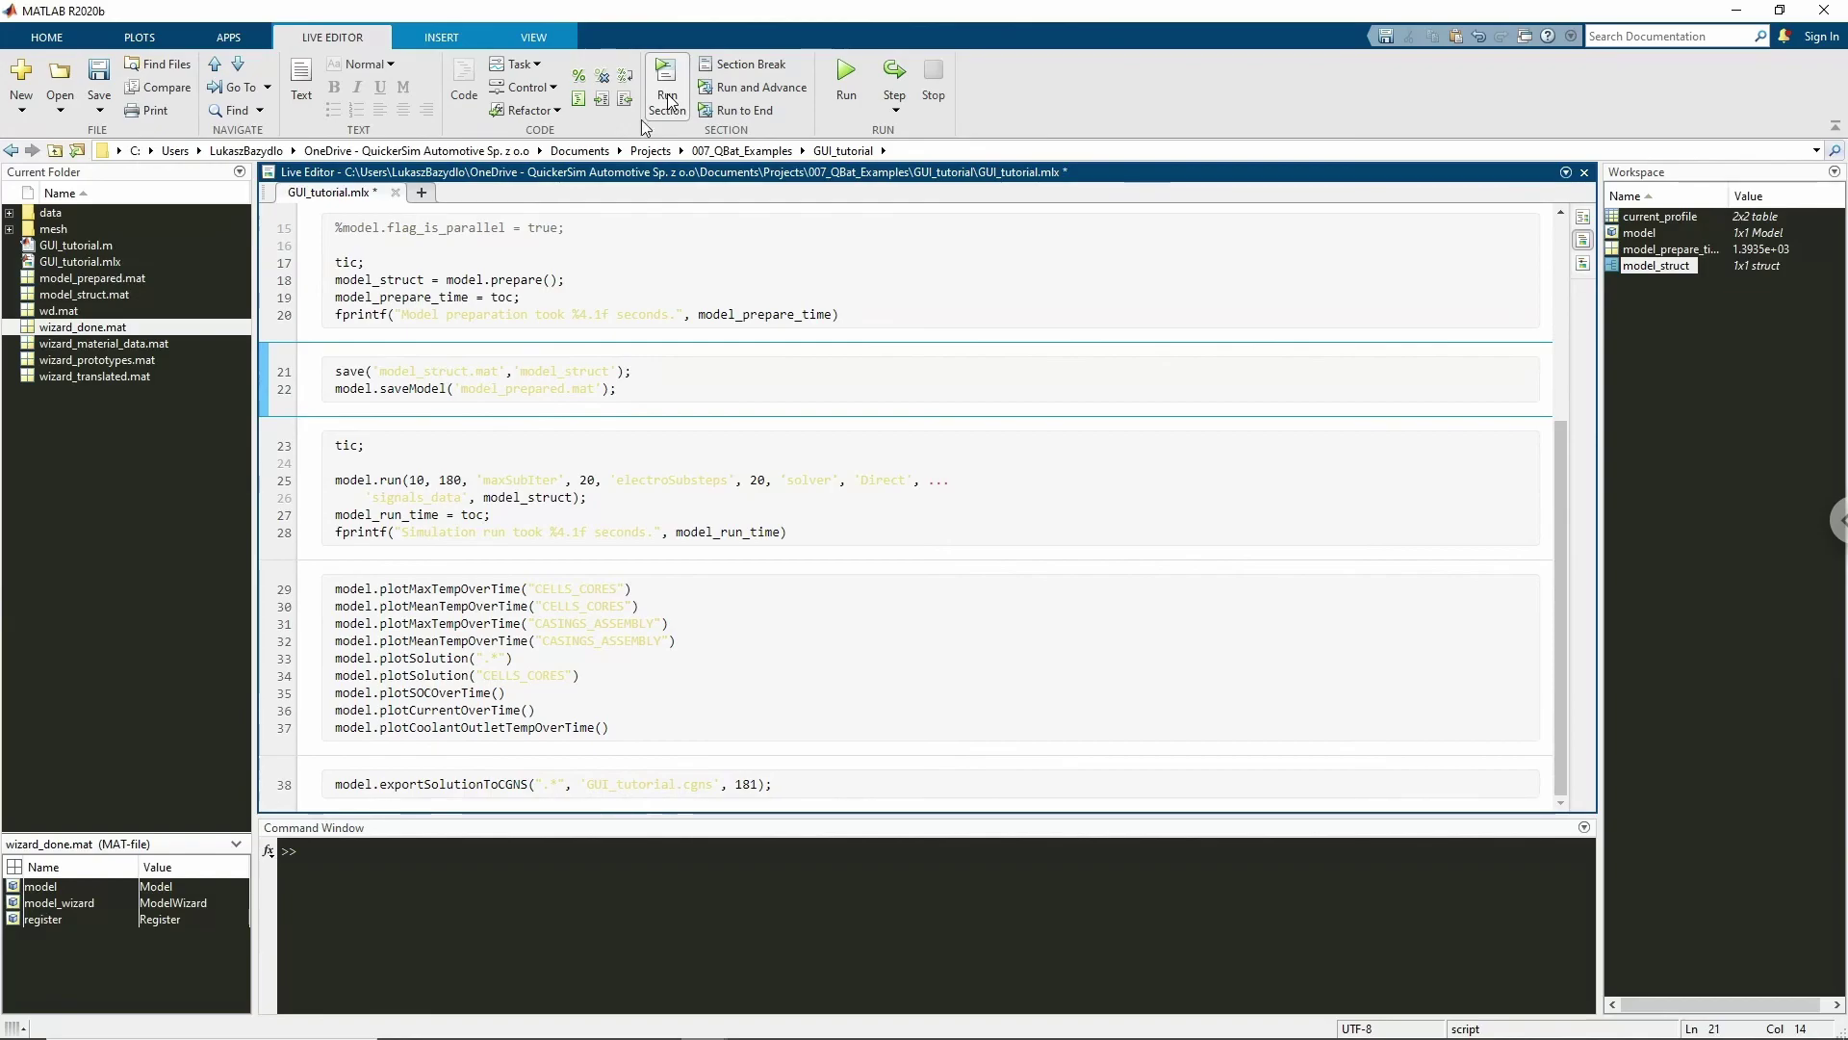
- Run the model.run simulation section and wait for it to finish in 119.0 seconds
left_click(380, 463)
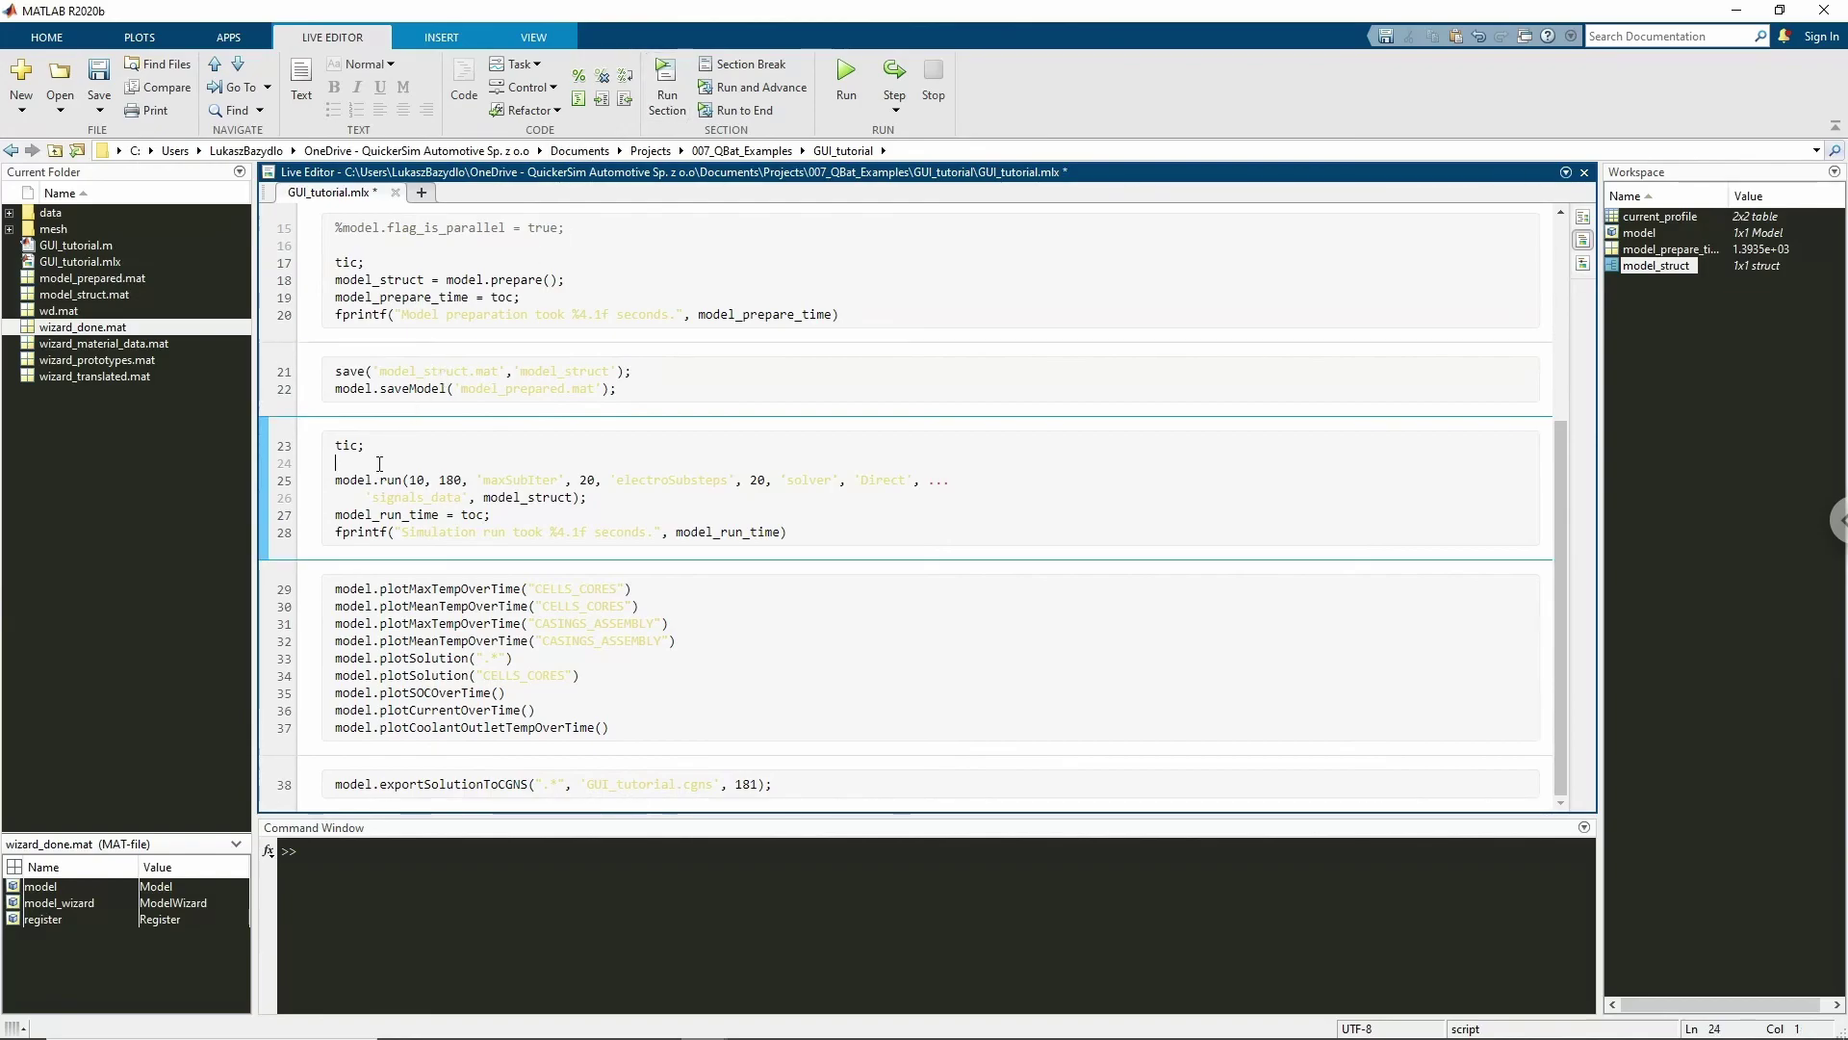
left_click(726, 88)
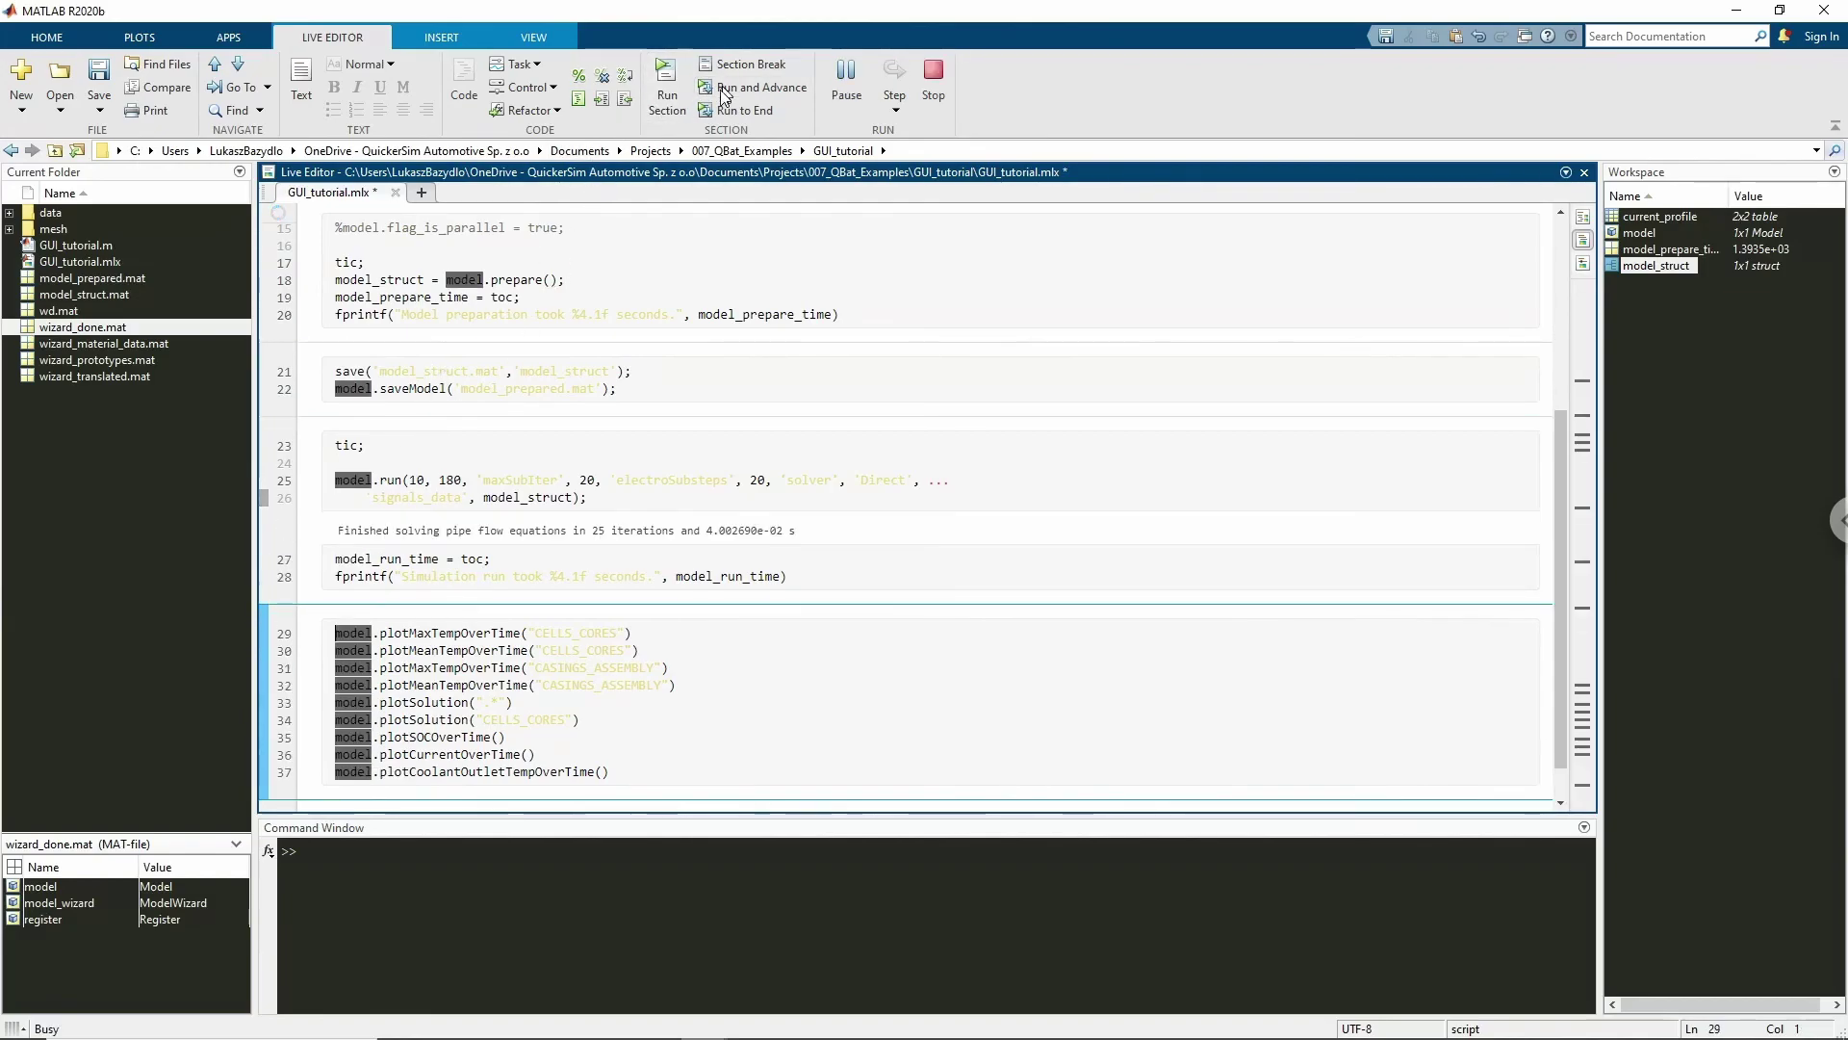
right_click(941, 487)
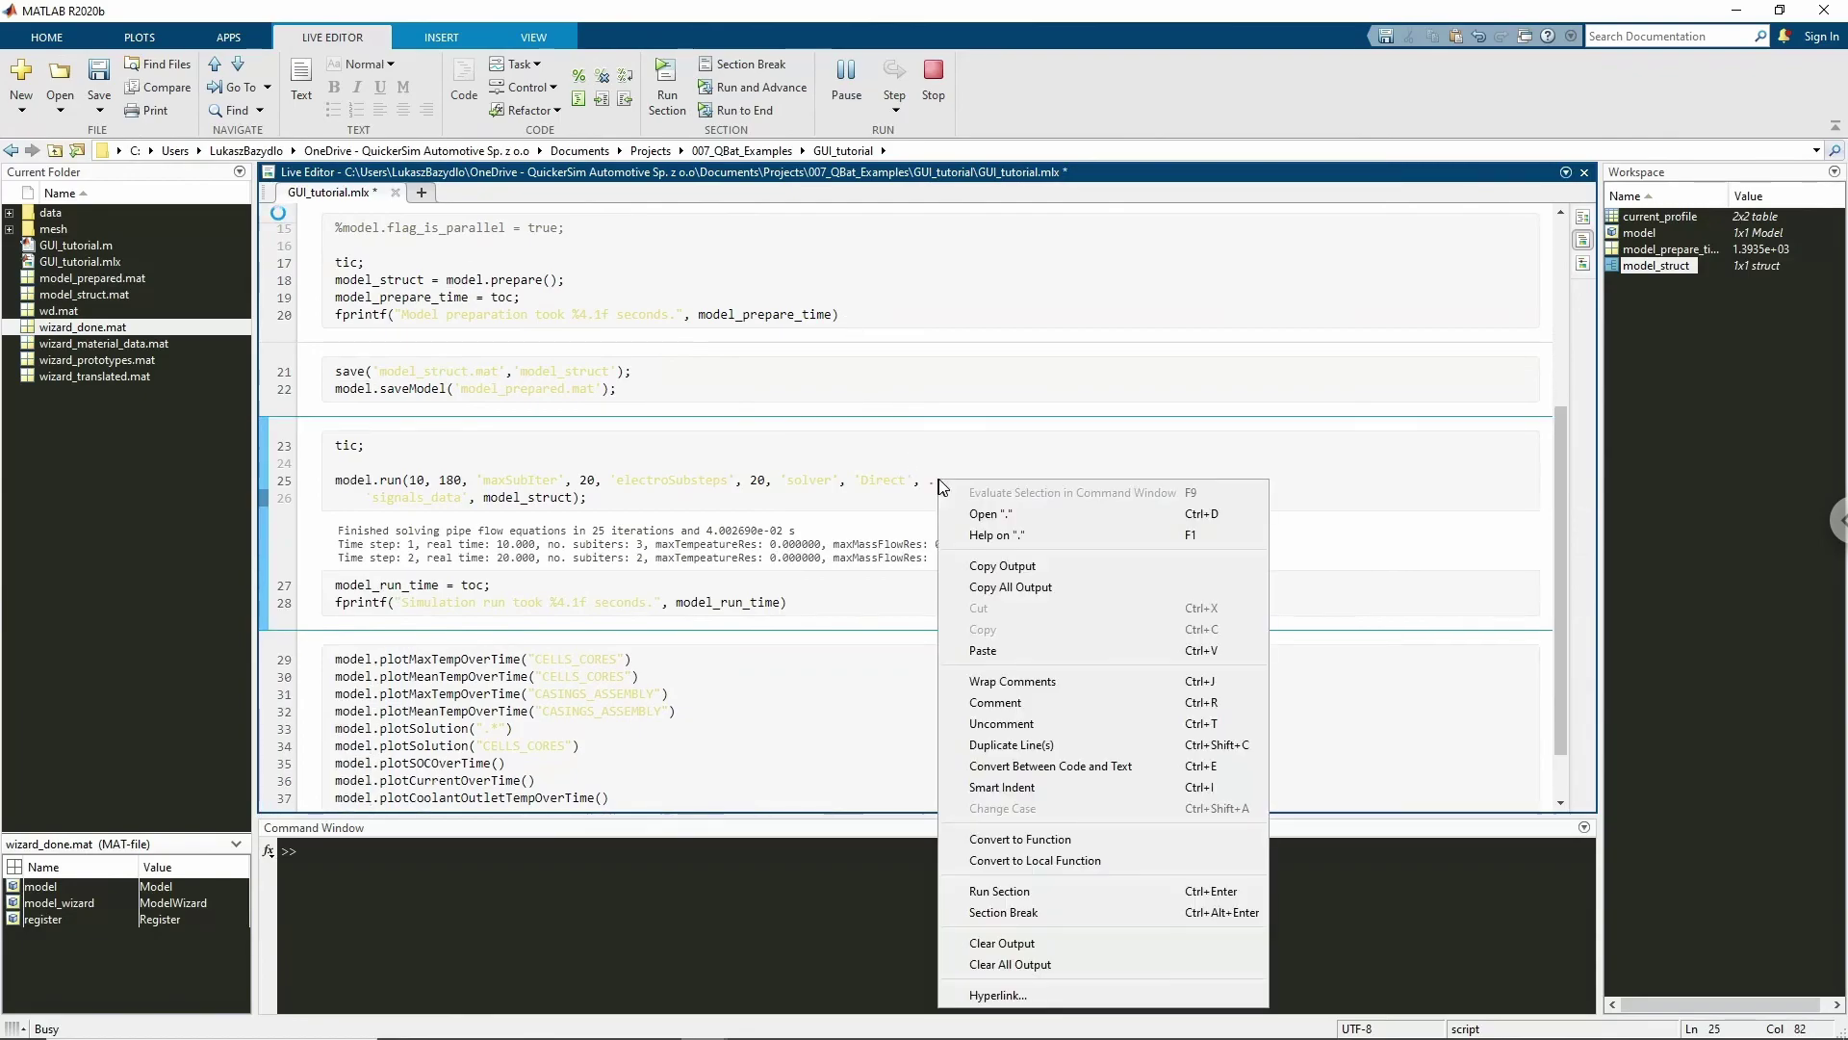
left_click(883, 478)
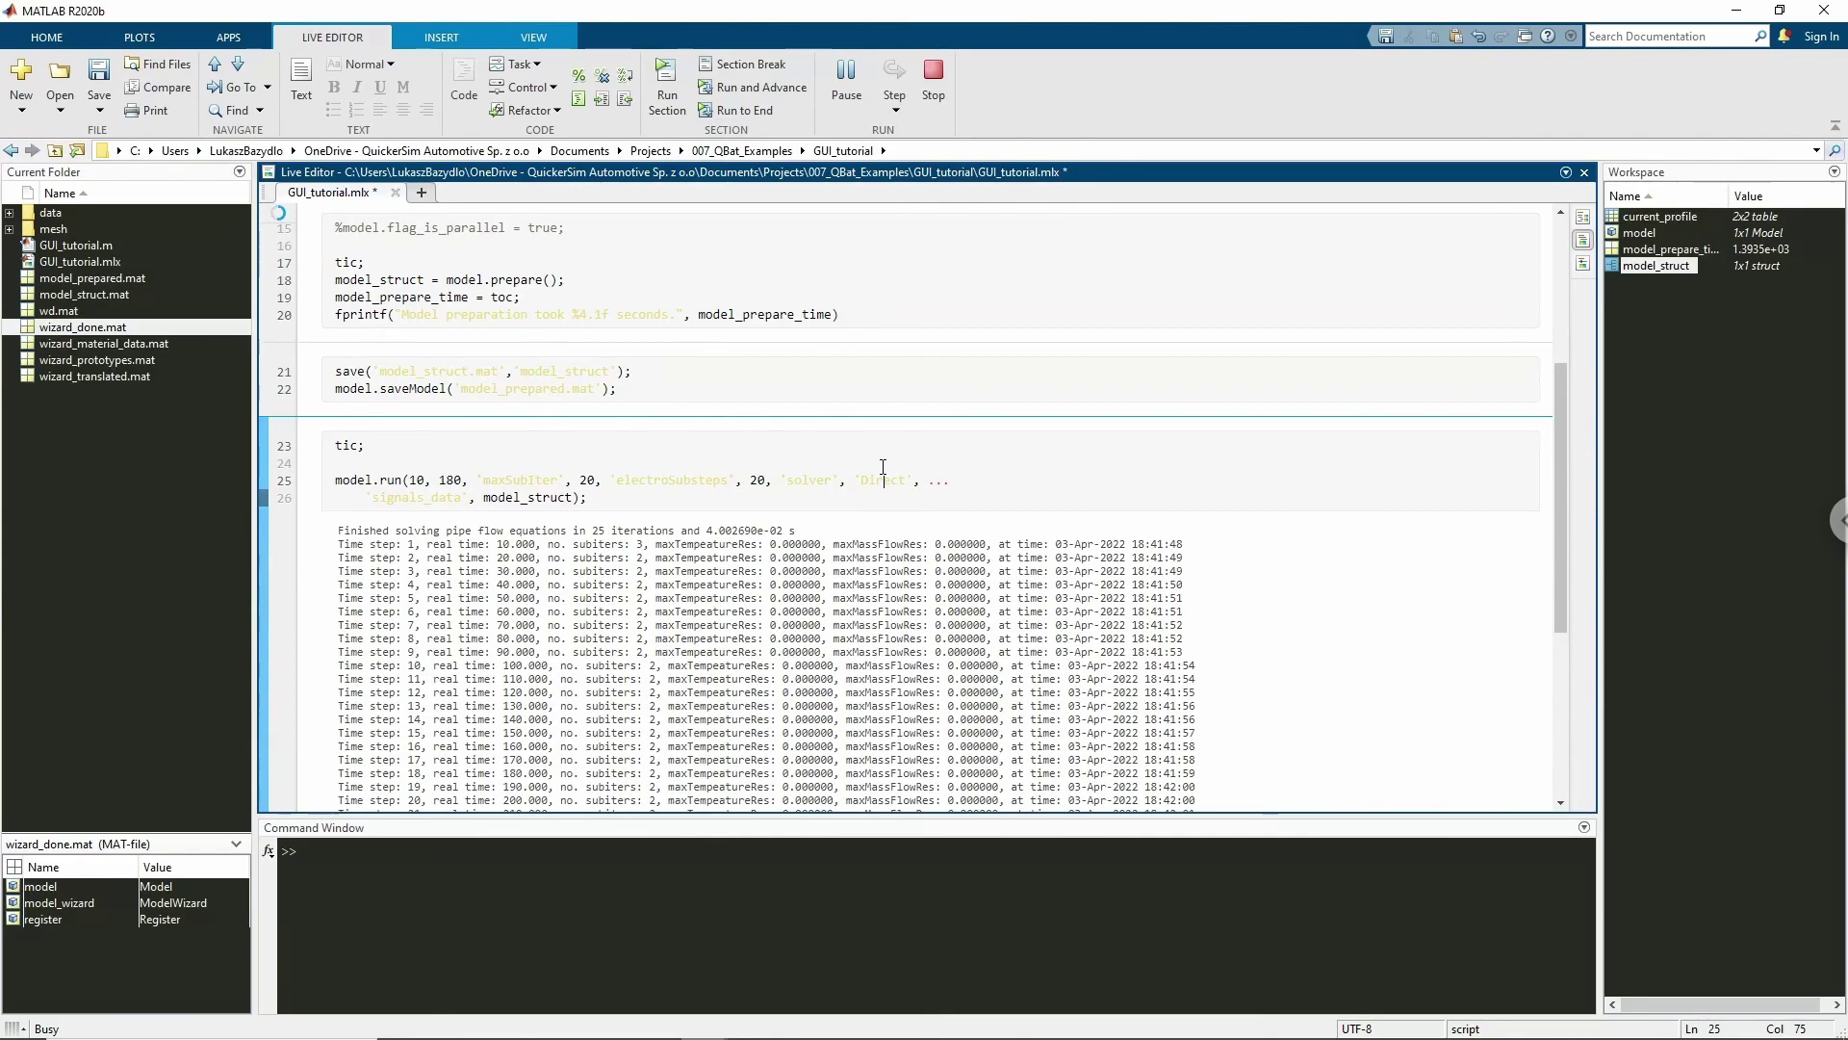
scroll(638, 568, "down", 6)
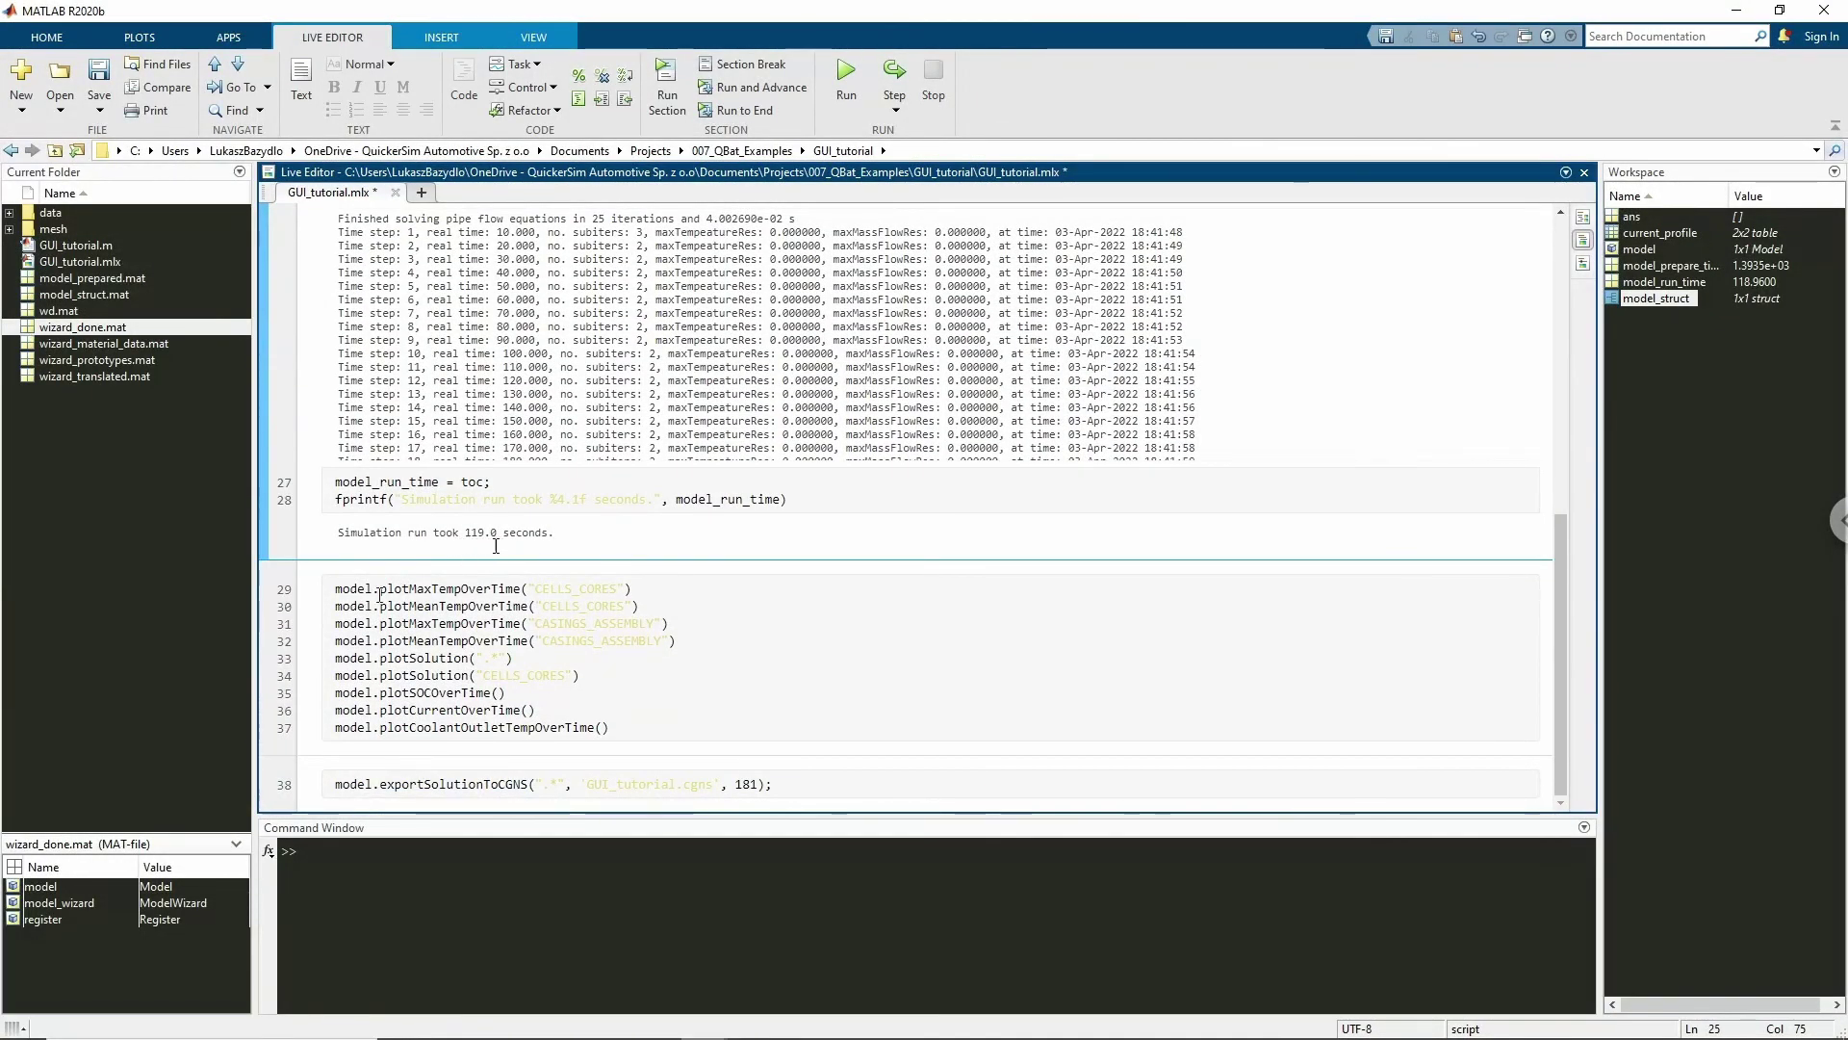
left_click(342, 588)
- Run the plotting section to produce temperature trend plots and 3D fields
left_click(753, 87)
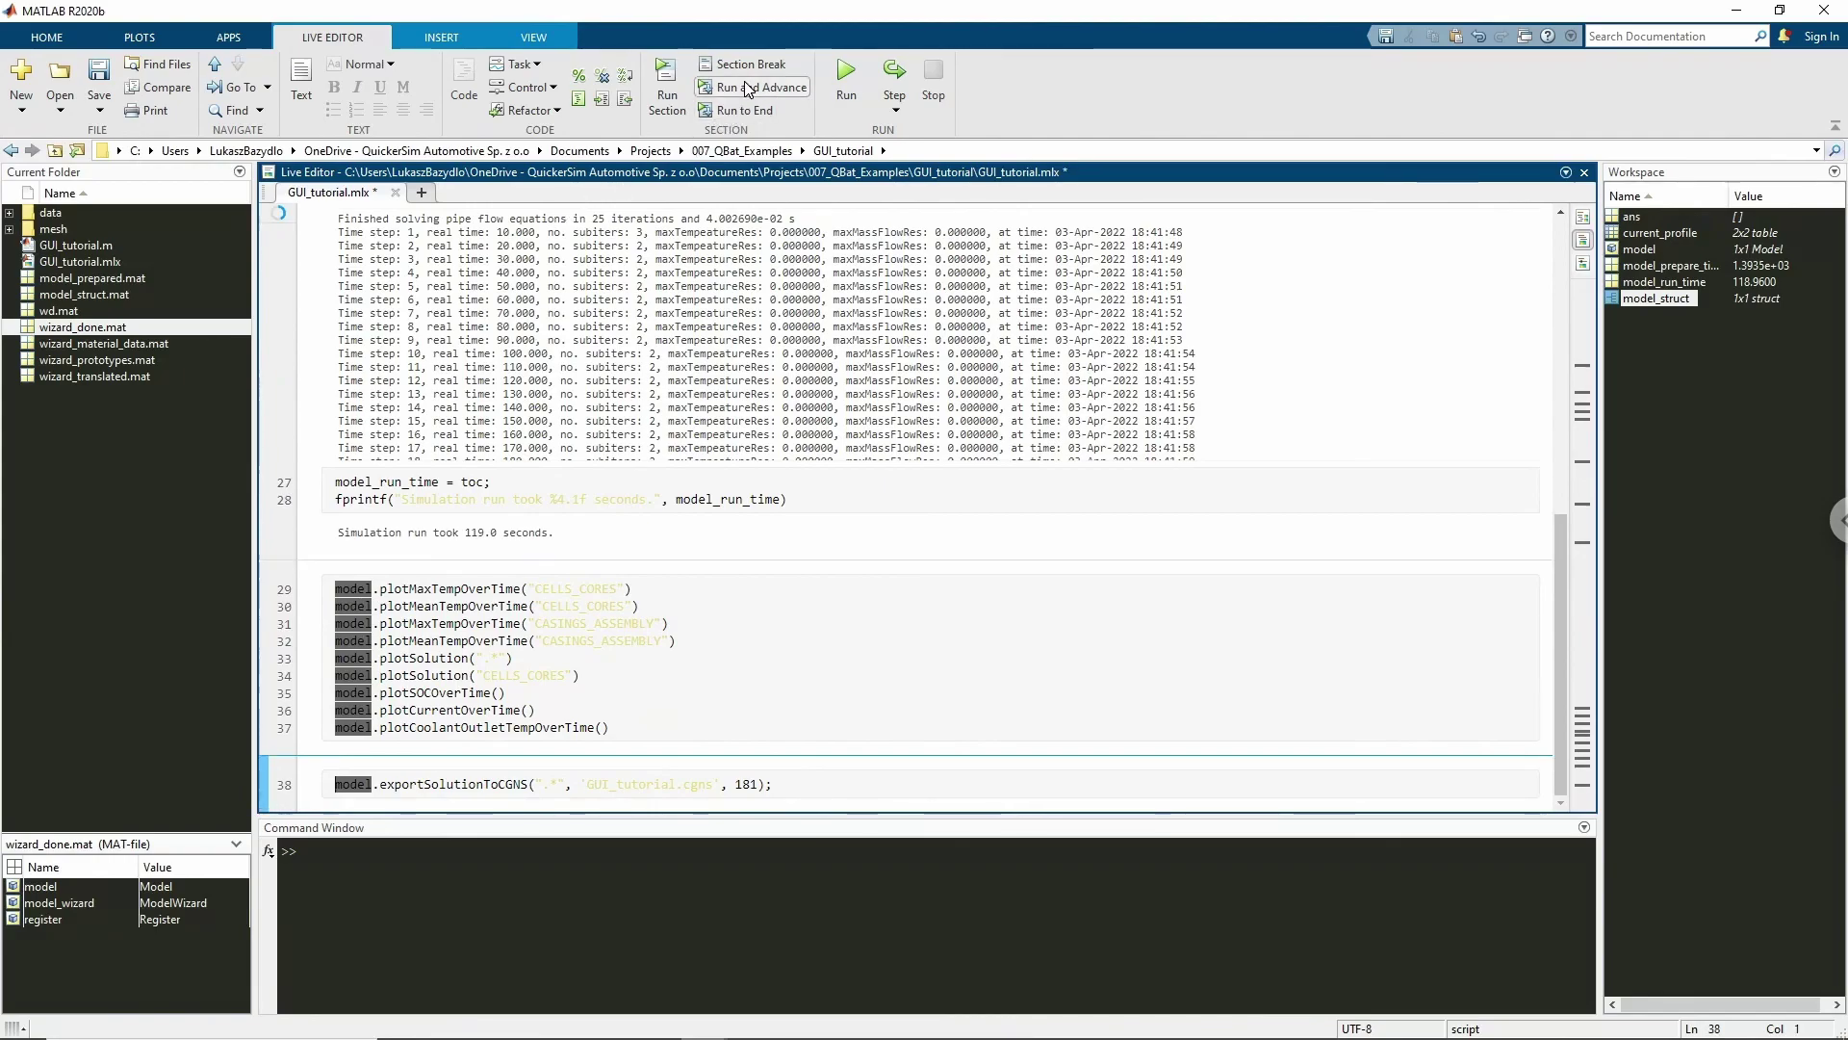
left_click(690, 621)
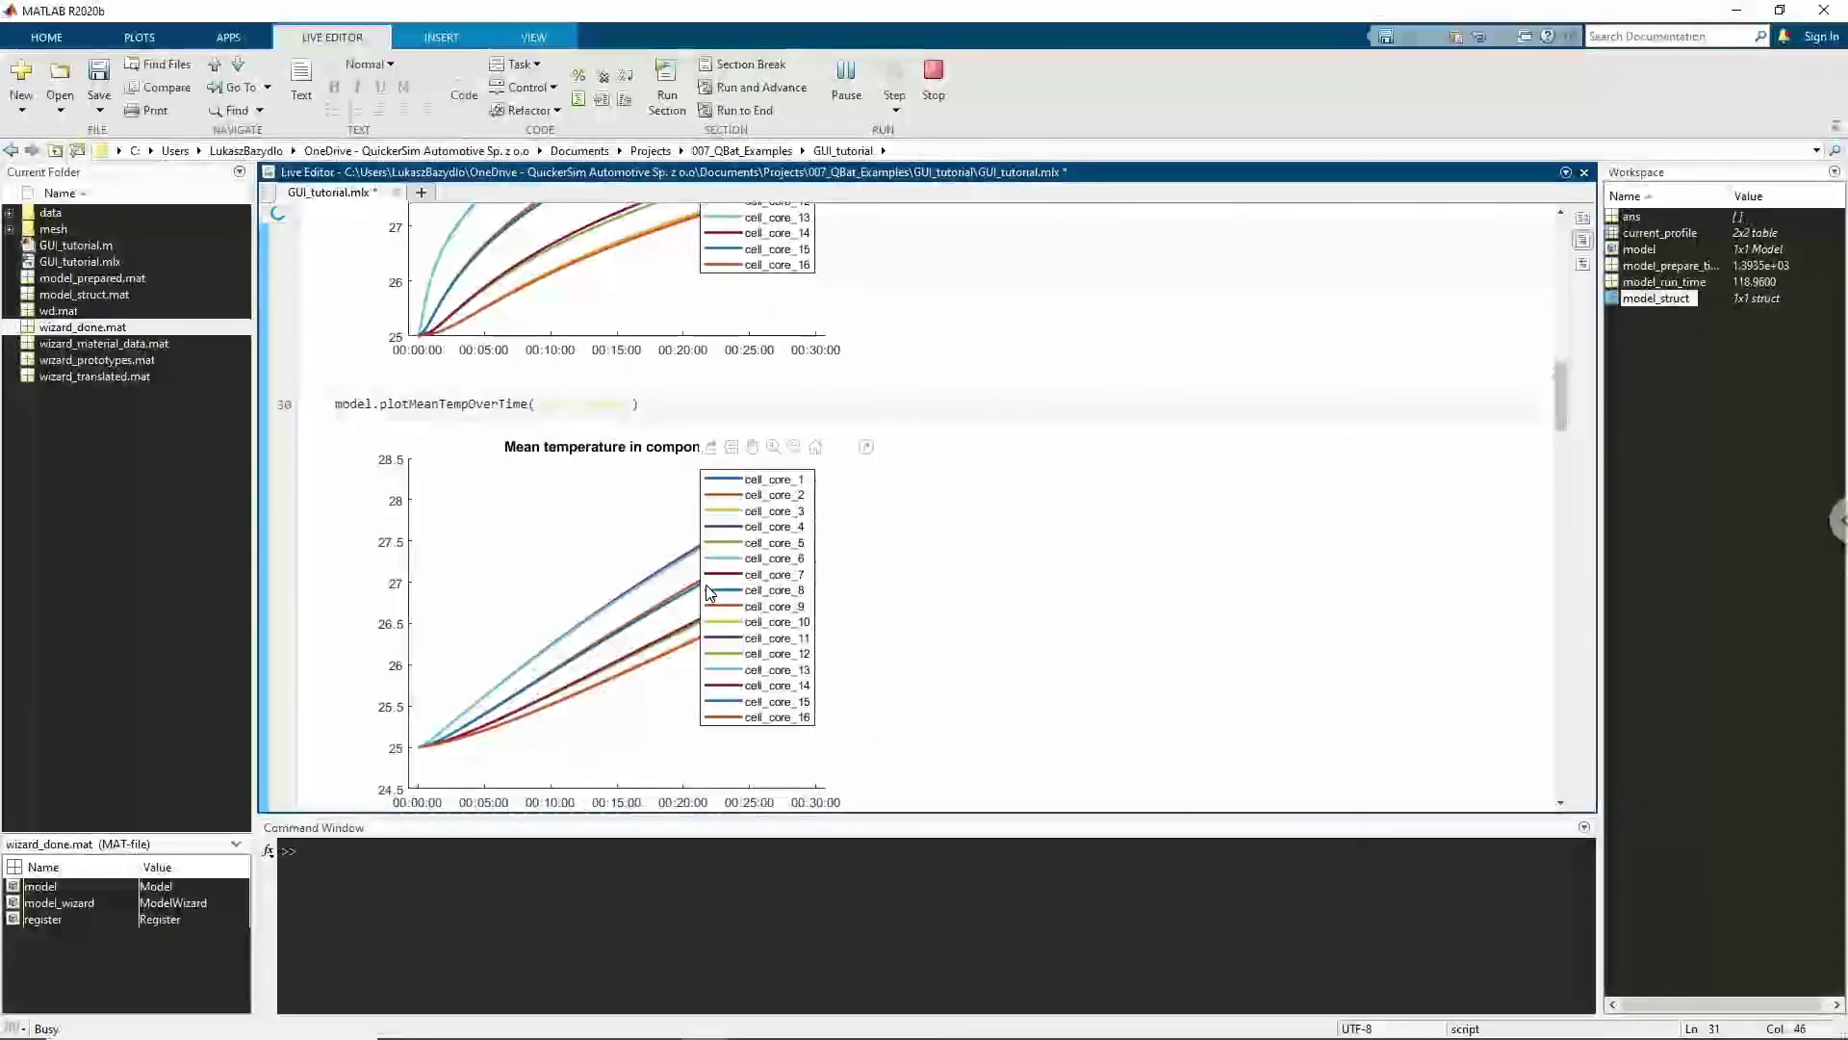
scroll(707, 591, "down", 8)
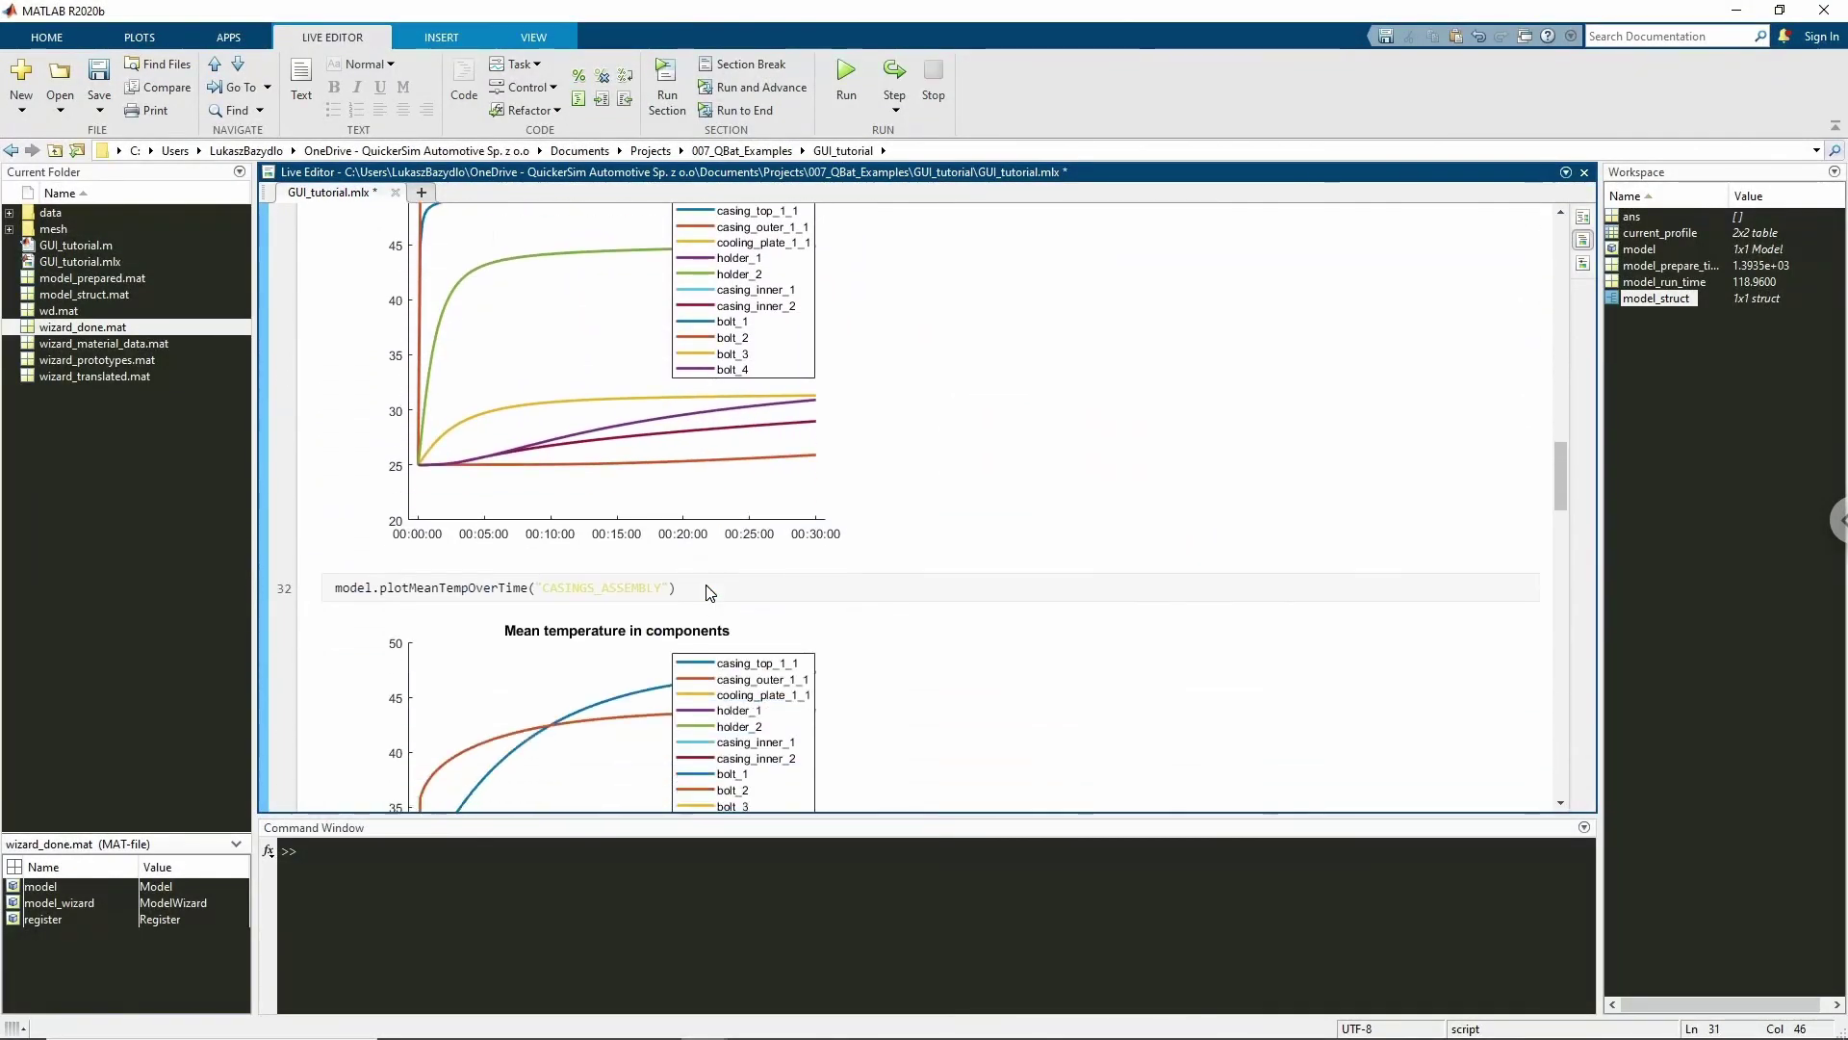
scroll(707, 591, "down", 6)
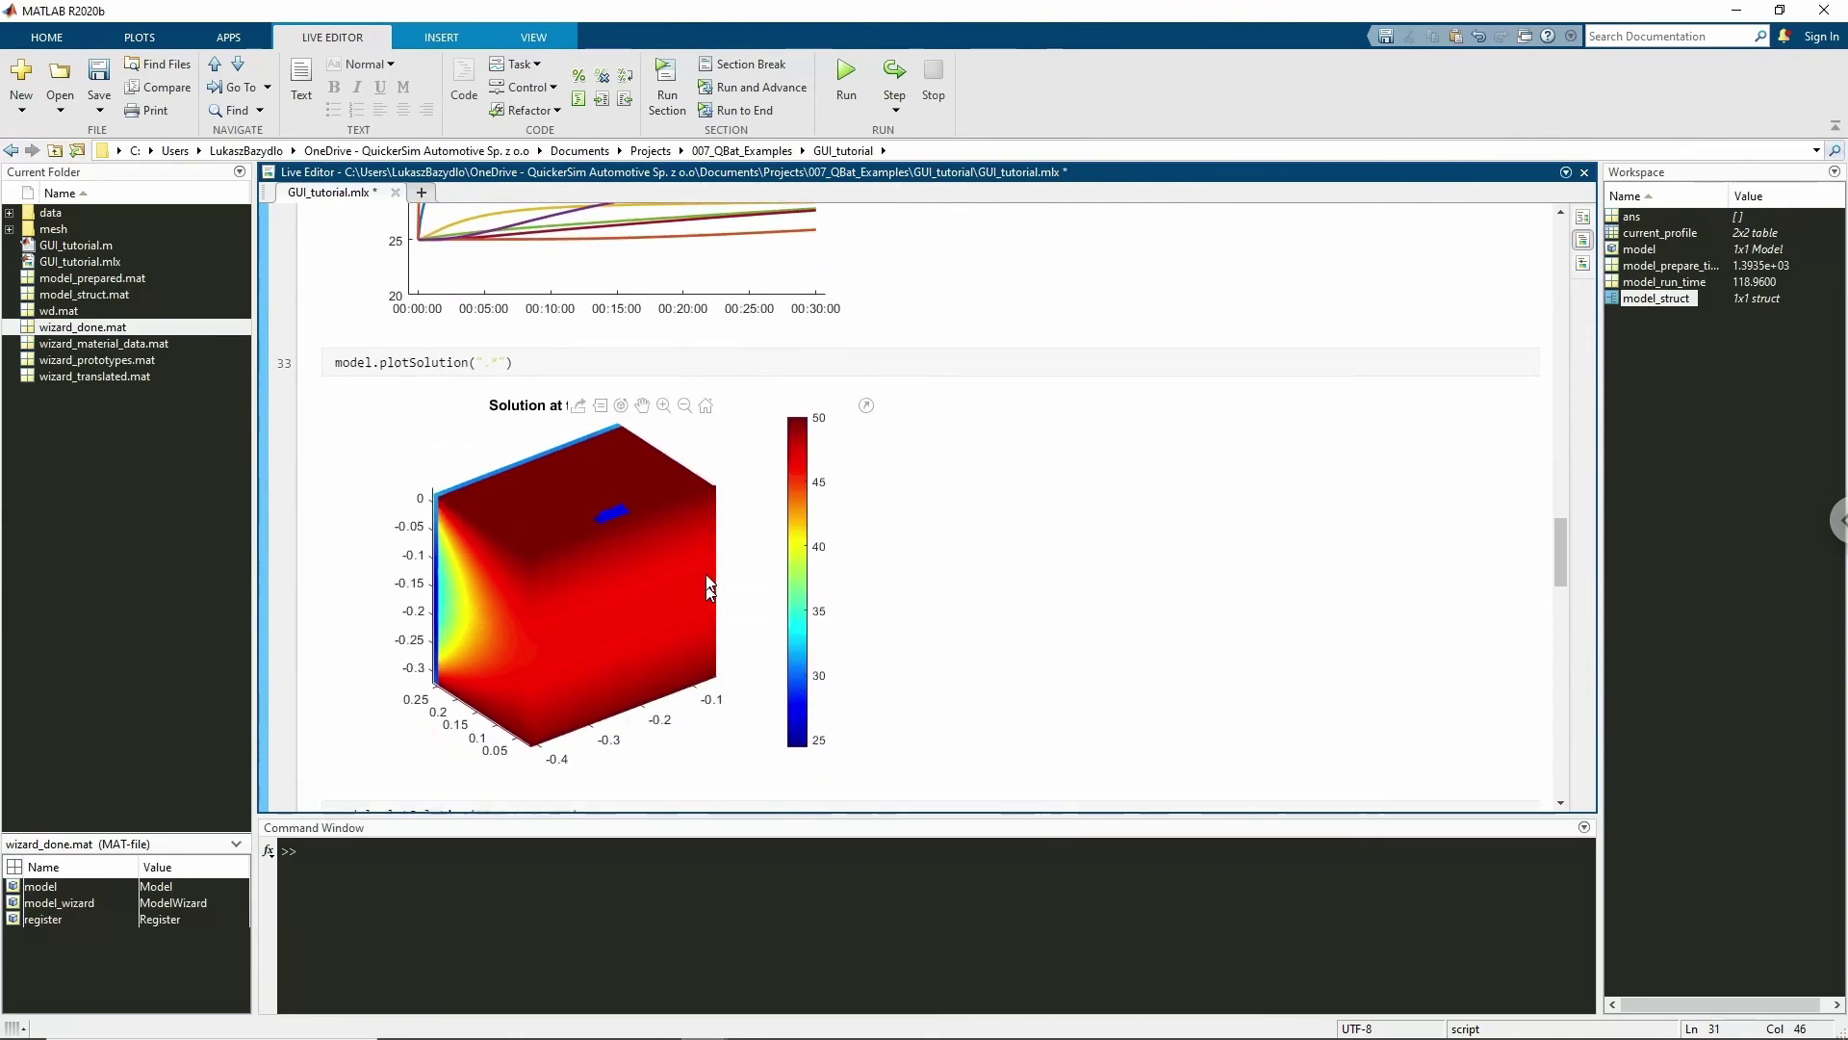
- Rotate the whole-pack and cell-core 3D temperature fields, then run the CGNS export line
left_click_drag(595, 603, 289, 742)
scroll(879, 648, "down", 7)
scroll(879, 653, "up", 3)
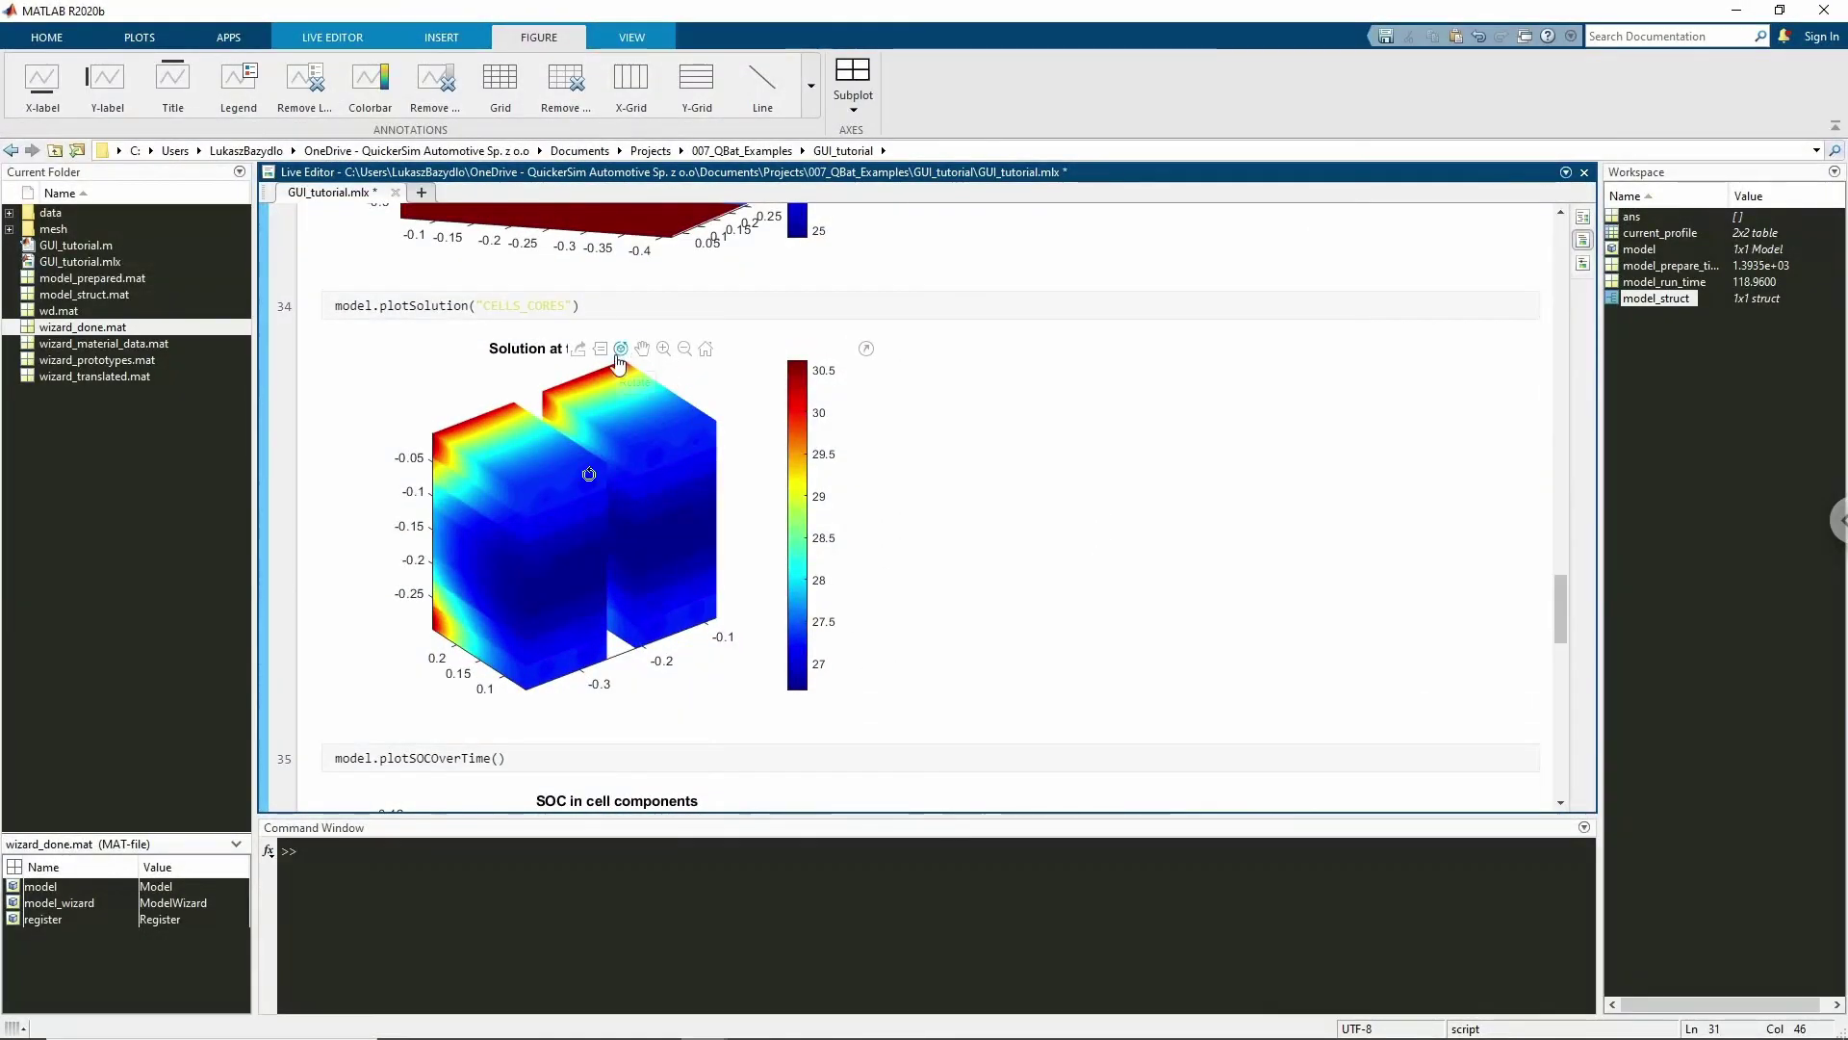
left_click_drag(577, 511, 718, 561)
scroll(860, 563, "down", 4)
scroll(859, 563, "down", 10)
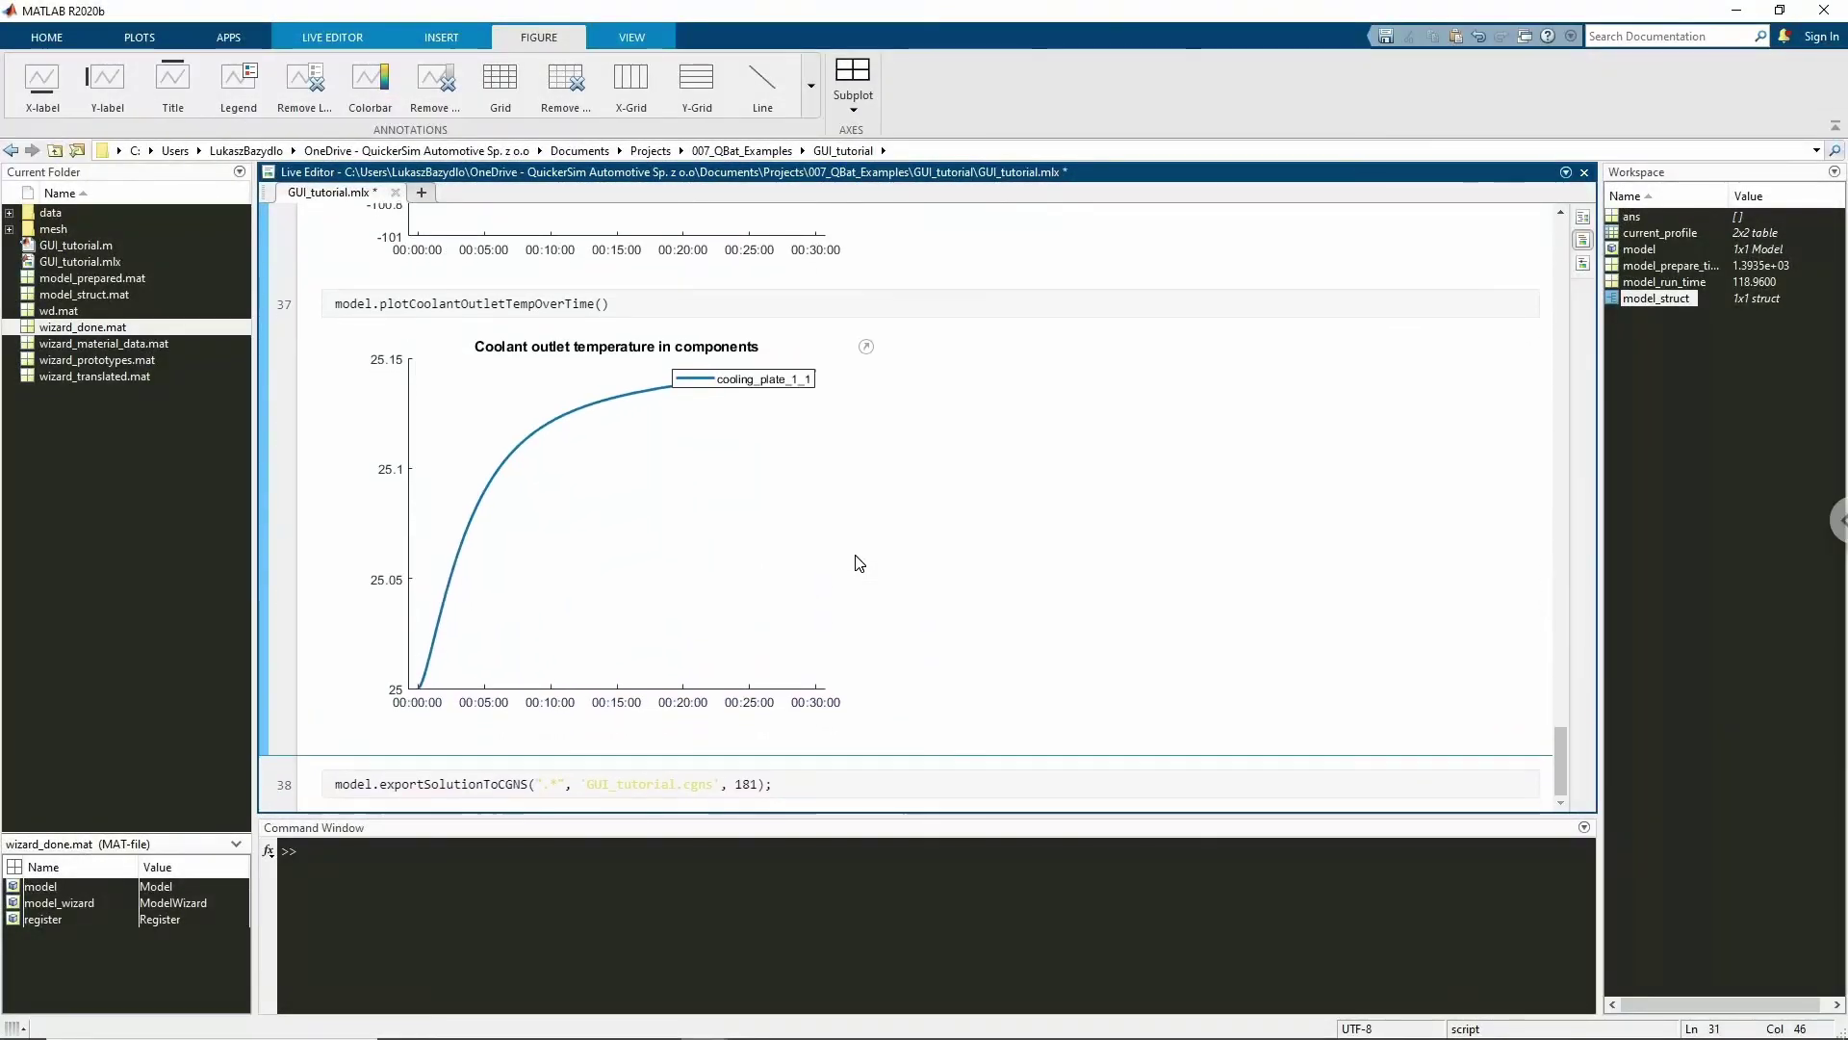
left_click(400, 783)
key("F5")
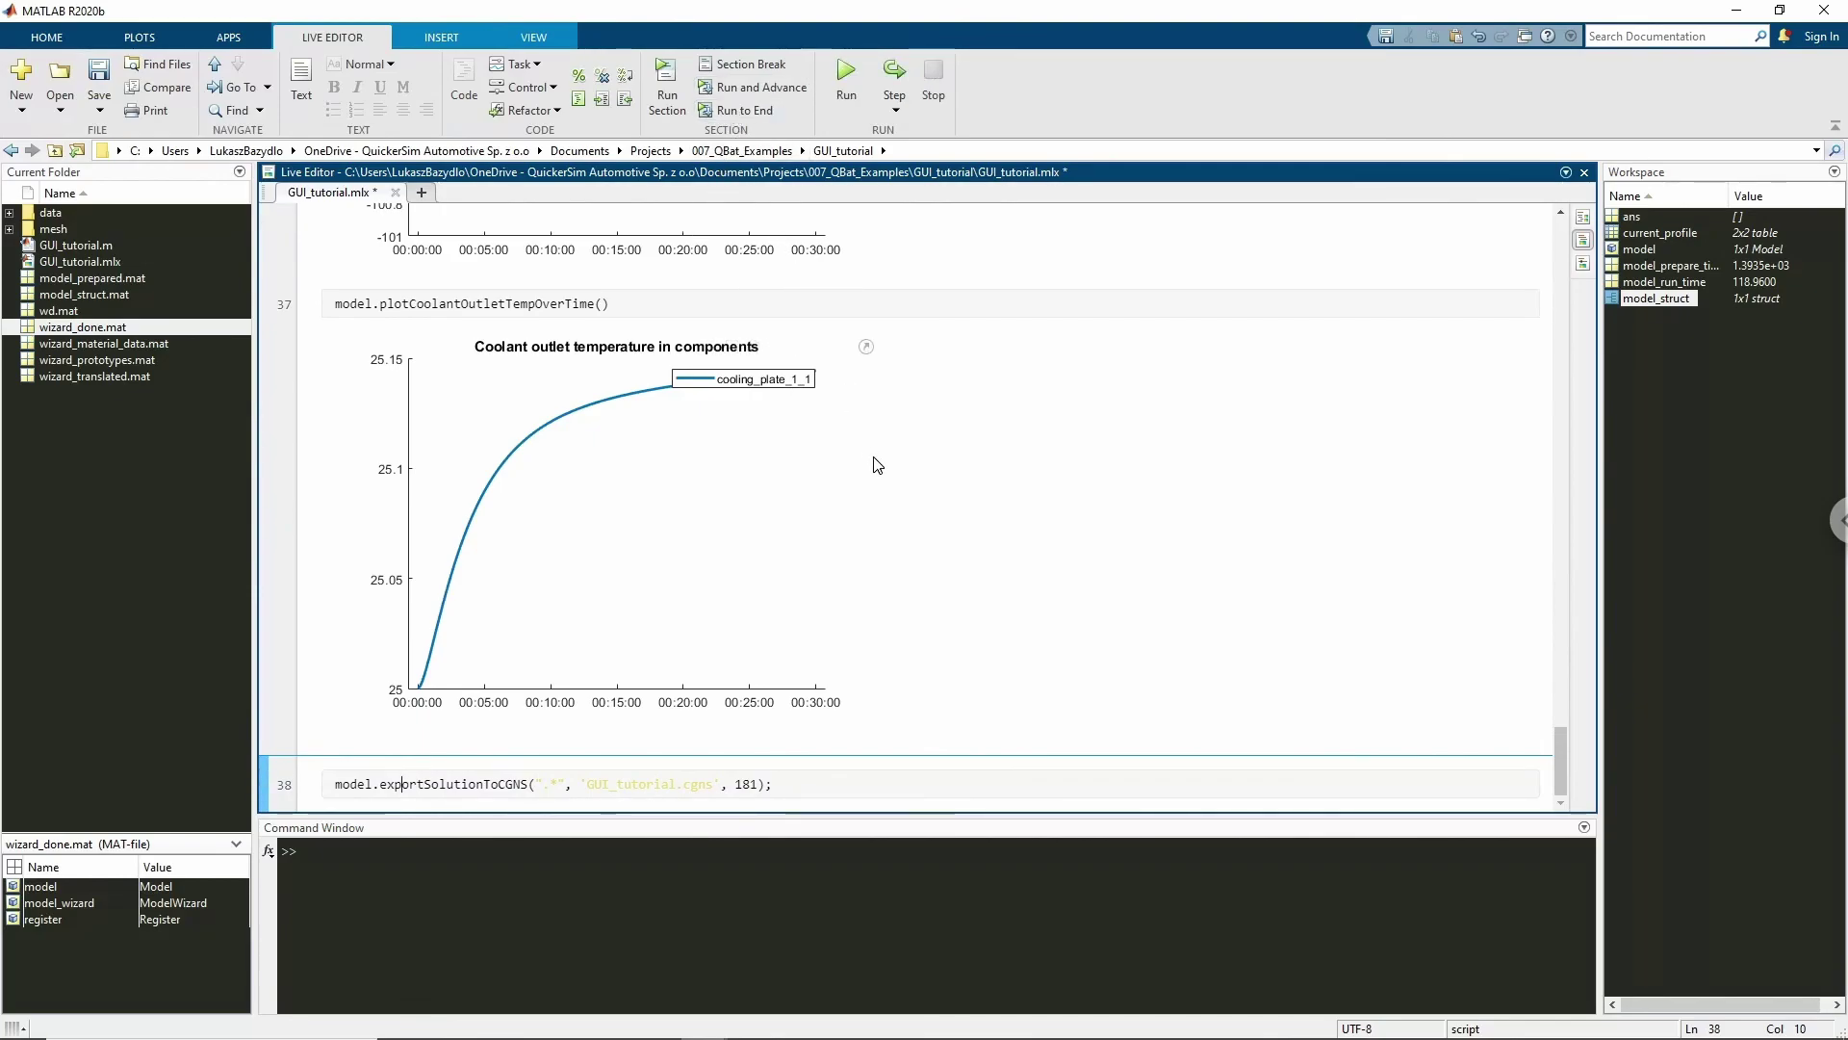